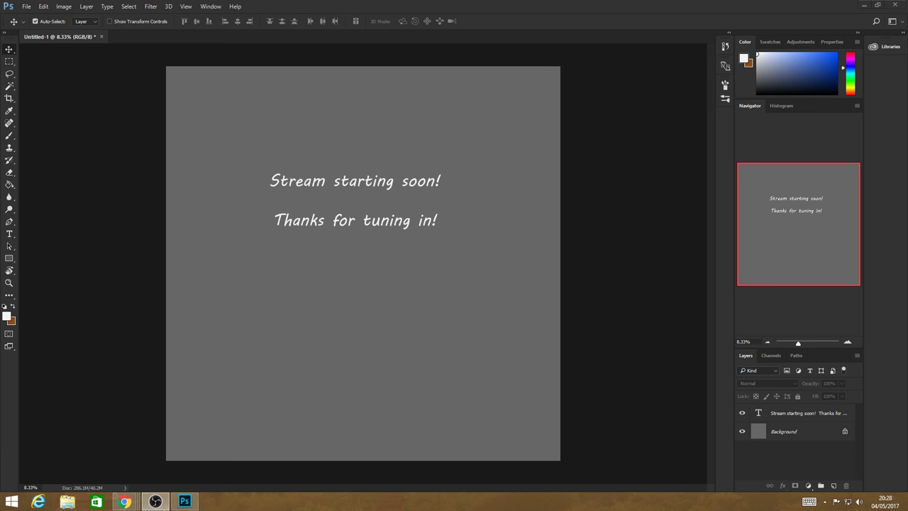
{"action": "key", "text": "super+d"}
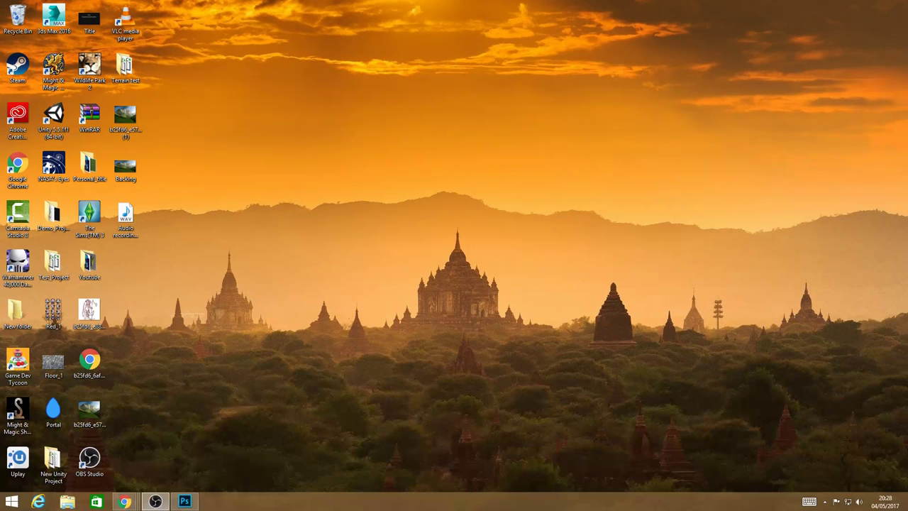
{"action": "key", "text": "super+d"}
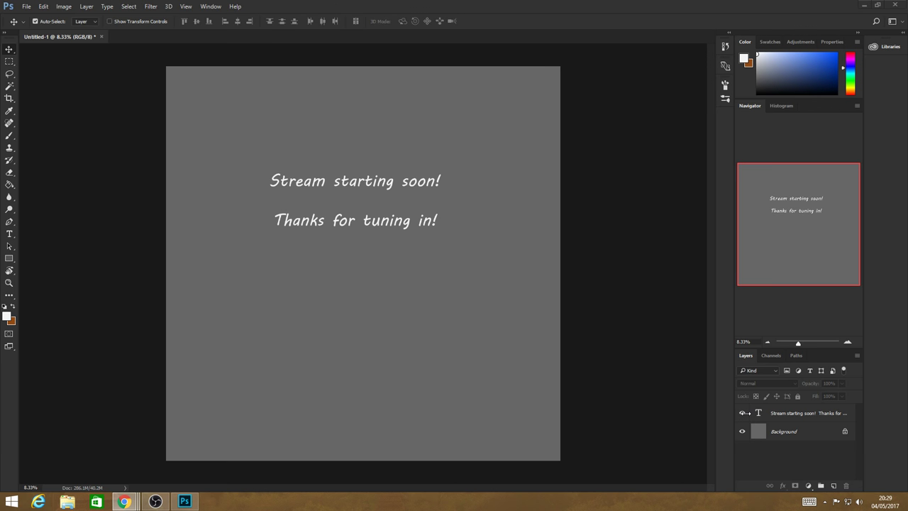
- Delete the "Stream starting soon!" text layer and add a new empty layer above the Background
{"action": "left_click", "coordinate": [743, 413]}
{"action": "left_click_drag", "start_coordinate": [834, 413], "coordinate": [845, 485]}
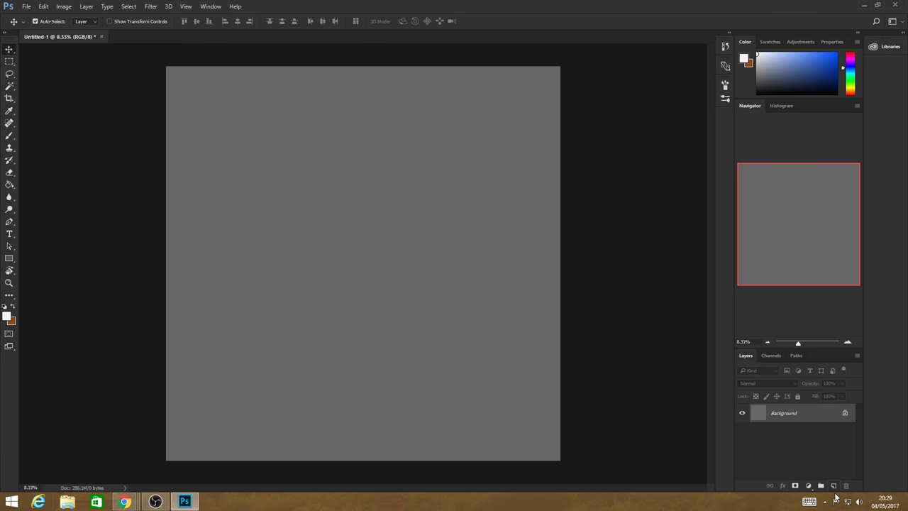
{"action": "left_click", "coordinate": [834, 485]}
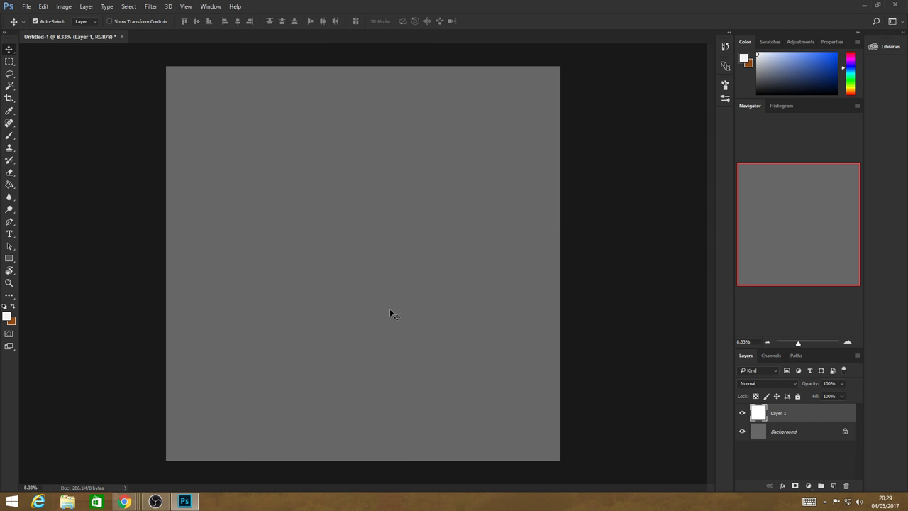
{"action": "left_click", "coordinate": [502, 292]}
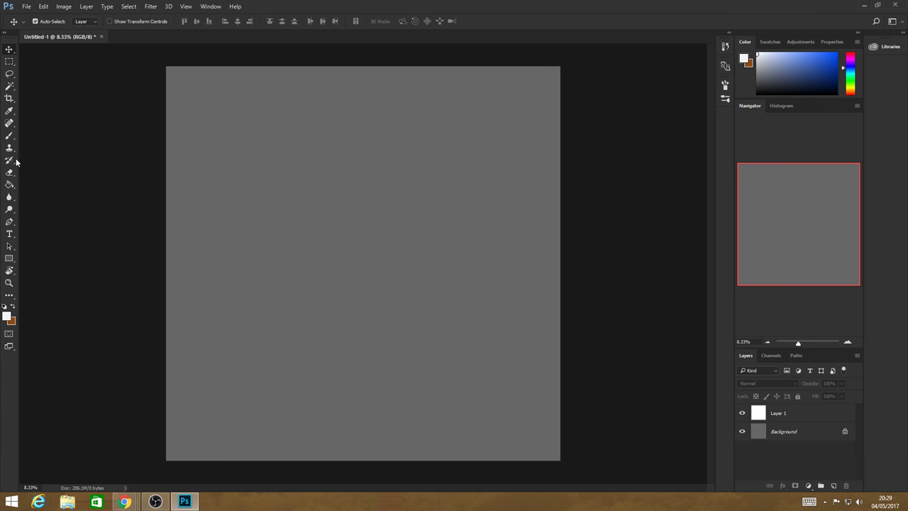
- Set the foreground colour to a neutral near-black grey
{"action": "left_click", "coordinate": [7, 316]}
{"action": "left_click", "coordinate": [332, 230]}
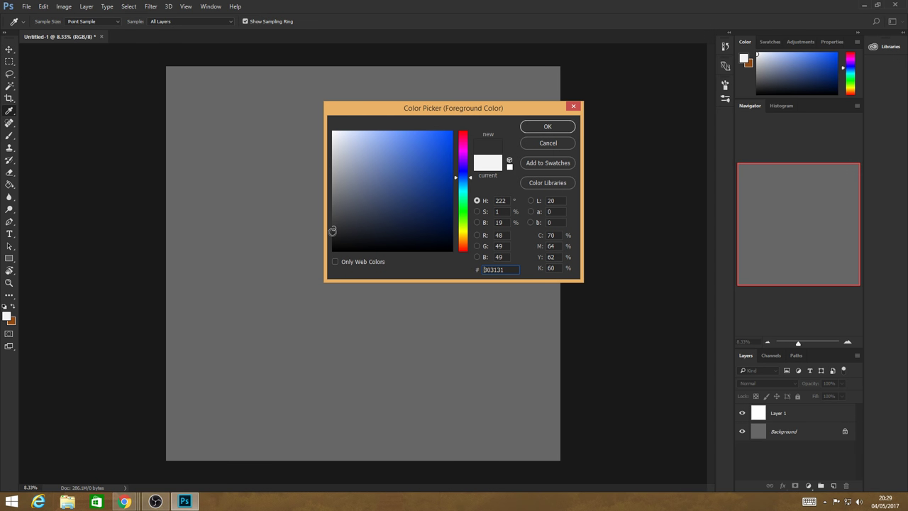
{"action": "left_click", "coordinate": [333, 238]}
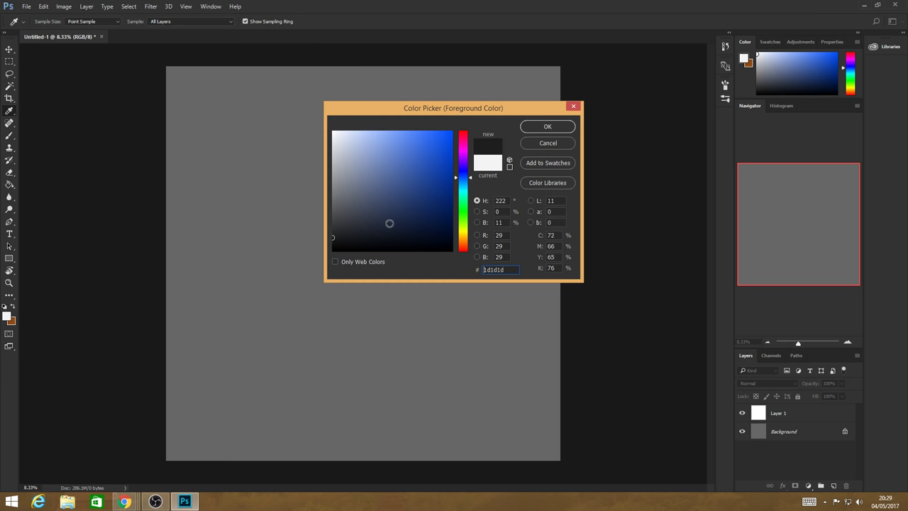
{"action": "left_click_drag", "start_coordinate": [333, 238], "coordinate": [334, 249]}
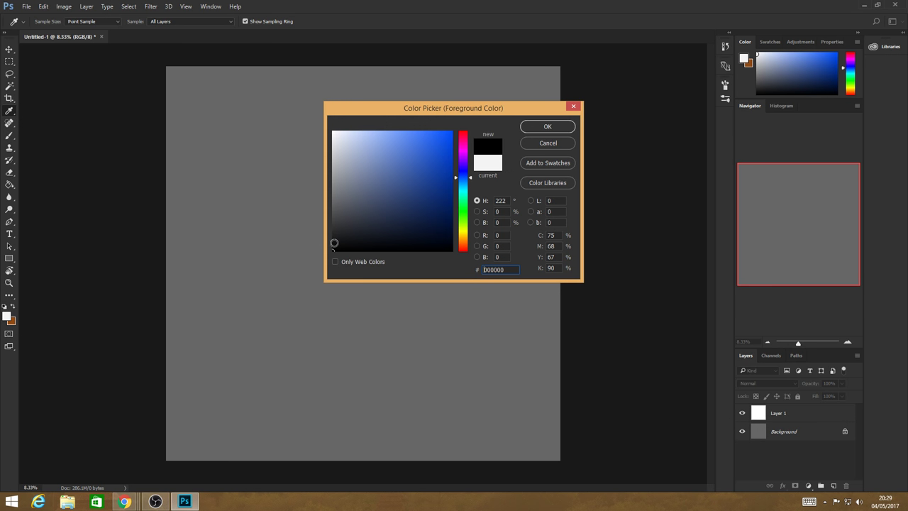
{"action": "key", "text": "Return"}
- On Layer 1, brush in a short ground line at mid-canvas and the flat oval top of a rock ledge at the right edge
{"action": "key", "text": "b"}
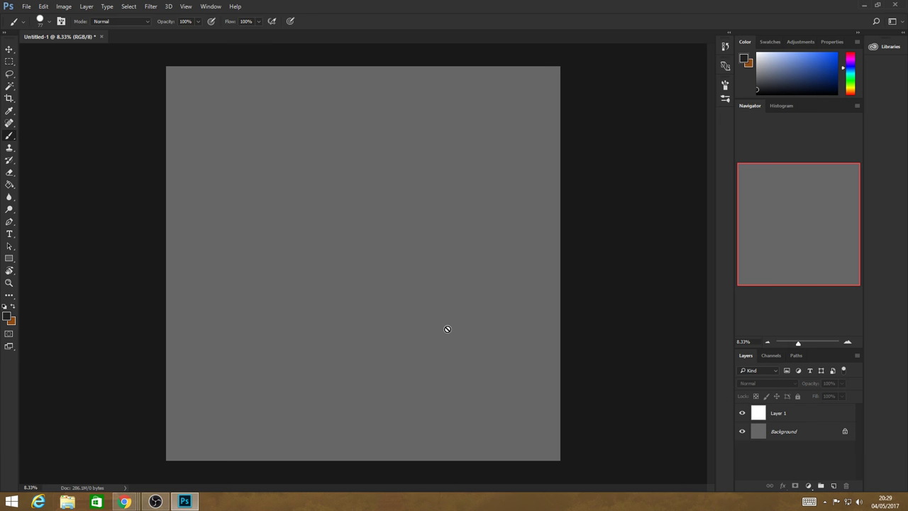
{"action": "key", "text": "alt+period"}
{"action": "left_click_drag", "start_coordinate": [279, 346], "coordinate": [415, 331]}
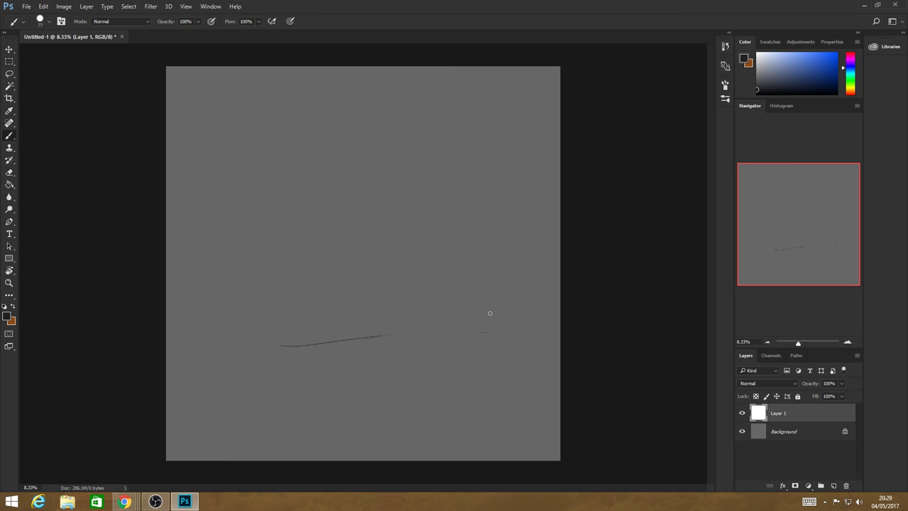
{"action": "left_click_drag", "start_coordinate": [562, 303], "coordinate": [465, 305]}
{"action": "left_click_drag", "start_coordinate": [559, 301], "coordinate": [386, 314]}
{"action": "mouse_move", "coordinate": [461, 331]}
{"action": "left_mouse_down"}
{"action": "mouse_move", "coordinate": [386, 320]}
{"action": "mouse_move", "coordinate": [427, 325]}
{"action": "left_mouse_up"}
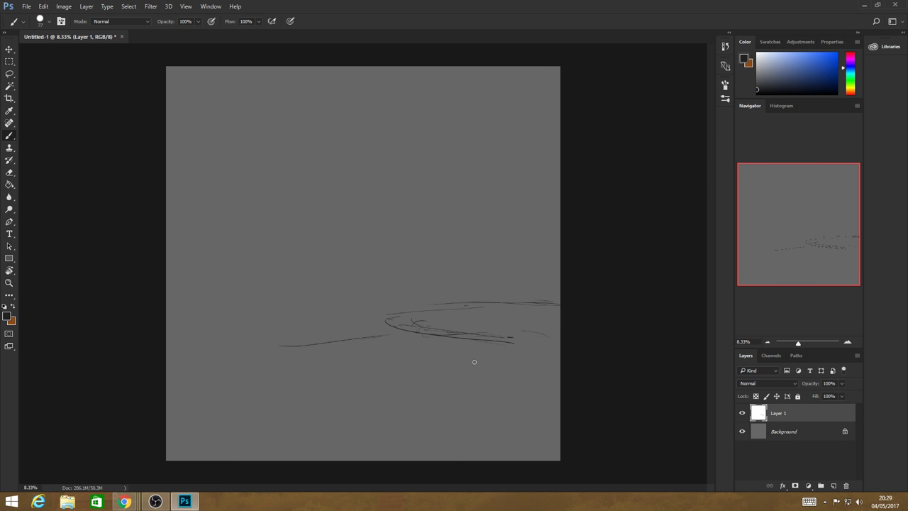
- Sketch the sides and lower tier of the rock ledge beneath the oval and reinforce its upper outline
{"action": "left_click_drag", "start_coordinate": [541, 357], "coordinate": [494, 360]}
{"action": "mouse_move", "coordinate": [535, 348]}
{"action": "left_mouse_down"}
{"action": "mouse_move", "coordinate": [440, 349]}
{"action": "mouse_move", "coordinate": [391, 366]}
{"action": "mouse_move", "coordinate": [406, 365]}
{"action": "left_mouse_up"}
{"action": "mouse_move", "coordinate": [369, 353]}
{"action": "left_mouse_down"}
{"action": "mouse_move", "coordinate": [358, 374]}
{"action": "mouse_move", "coordinate": [364, 411]}
{"action": "left_mouse_up"}
{"action": "mouse_move", "coordinate": [482, 409]}
{"action": "left_mouse_down"}
{"action": "mouse_move", "coordinate": [428, 406]}
{"action": "mouse_move", "coordinate": [561, 398]}
{"action": "left_mouse_up"}
{"action": "left_click_drag", "start_coordinate": [372, 337], "coordinate": [384, 329]}
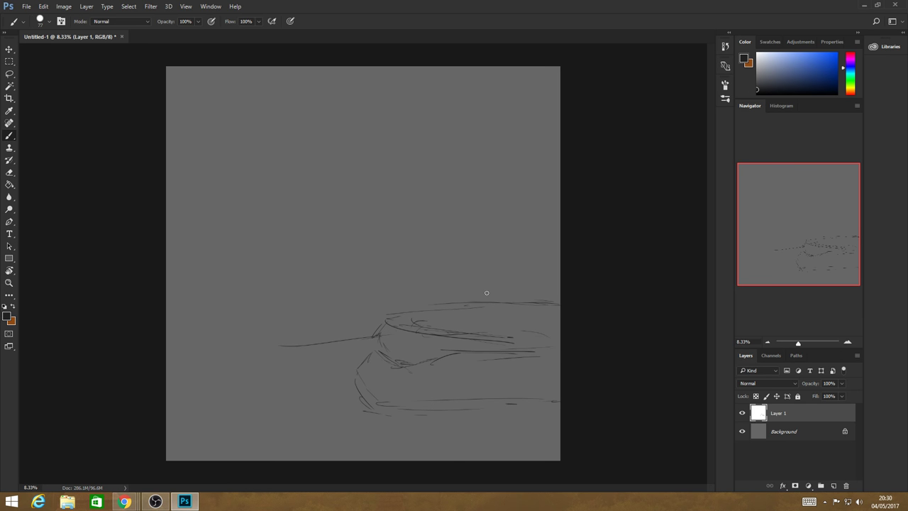
{"action": "left_click_drag", "start_coordinate": [365, 319], "coordinate": [511, 301]}
- Sketch long, gently sloping ground lines across the canvas above the ledge, rising towards the right
{"action": "left_click_drag", "start_coordinate": [481, 272], "coordinate": [396, 288]}
{"action": "mouse_move", "coordinate": [245, 311]}
{"action": "left_mouse_down"}
{"action": "mouse_move", "coordinate": [522, 269]}
{"action": "mouse_move", "coordinate": [543, 257]}
{"action": "left_mouse_up"}
{"action": "mouse_move", "coordinate": [521, 244]}
{"action": "left_mouse_down"}
{"action": "mouse_move", "coordinate": [549, 237]}
{"action": "mouse_move", "coordinate": [170, 305]}
{"action": "left_mouse_up"}
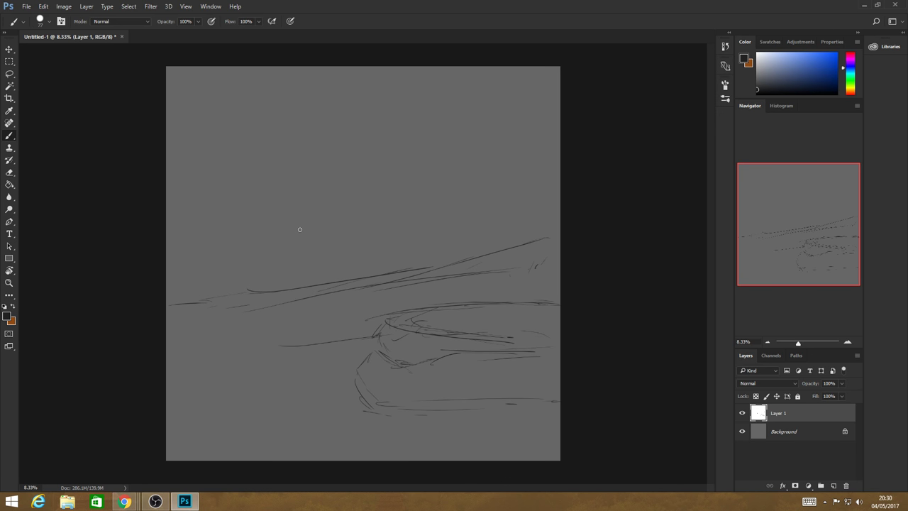
- Sketch a tall tree trunk with flared roots on each side of the canvas and a small peak in the lower-left corner
{"action": "left_click_drag", "start_coordinate": [250, 237], "coordinate": [237, 267]}
{"action": "left_click_drag", "start_coordinate": [274, 110], "coordinate": [249, 235]}
{"action": "mouse_move", "coordinate": [262, 245]}
{"action": "left_mouse_down"}
{"action": "mouse_move", "coordinate": [262, 267]}
{"action": "mouse_move", "coordinate": [295, 67]}
{"action": "left_mouse_up"}
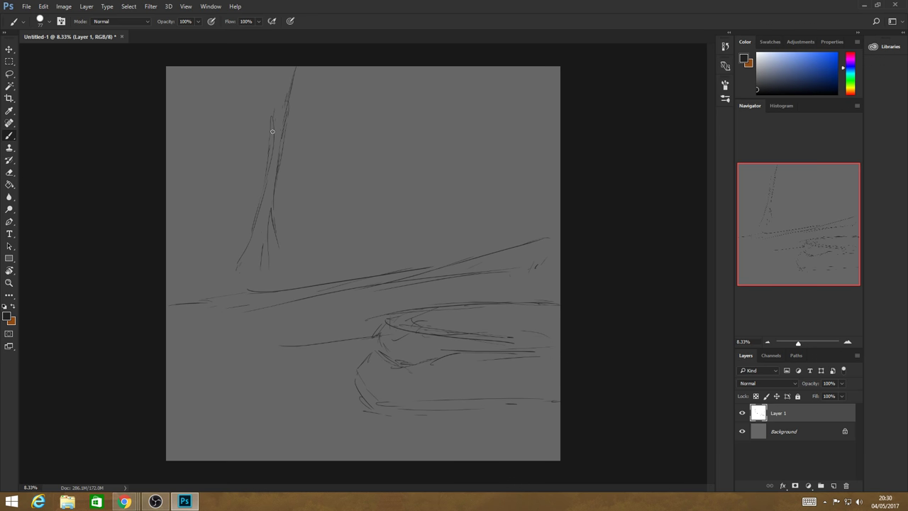
{"action": "left_click_drag", "start_coordinate": [273, 119], "coordinate": [276, 67]}
{"action": "mouse_move", "coordinate": [497, 224]}
{"action": "left_mouse_down"}
{"action": "mouse_move", "coordinate": [500, 74]}
{"action": "mouse_move", "coordinate": [532, 216]}
{"action": "mouse_move", "coordinate": [545, 225]}
{"action": "mouse_move", "coordinate": [456, 249]}
{"action": "left_mouse_up"}
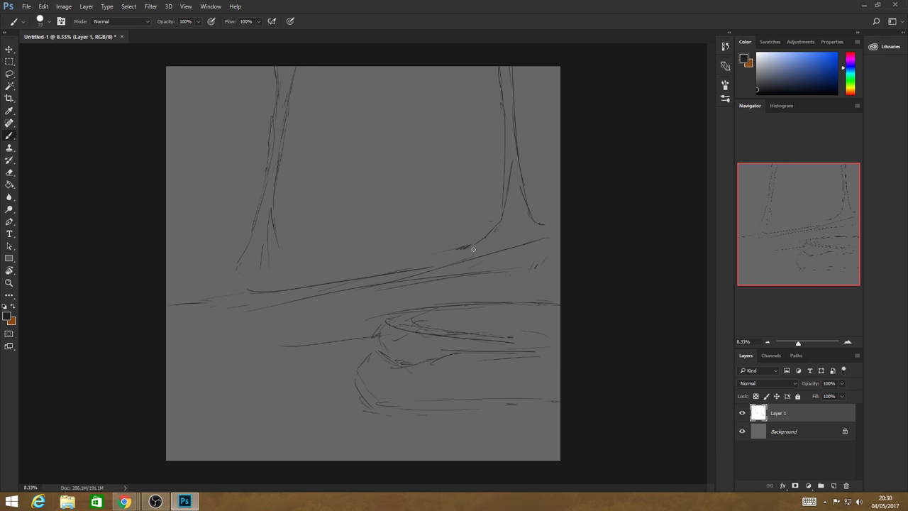
{"action": "mouse_move", "coordinate": [167, 454]}
{"action": "left_mouse_down"}
{"action": "mouse_move", "coordinate": [200, 431]}
{"action": "mouse_move", "coordinate": [230, 456]}
{"action": "left_mouse_up"}
- Lasso the rock ledge sketch, scale it down to about 71% width and 89% height towards the lower right, and deselect it
{"action": "key", "text": "l"}
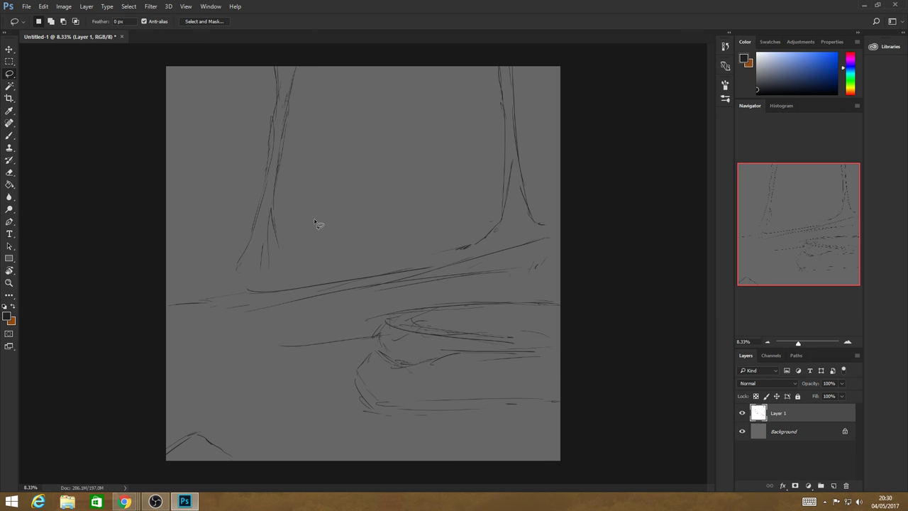
{"action": "left_click_drag", "start_coordinate": [408, 296], "coordinate": [561, 410]}
{"action": "mouse_move", "coordinate": [561, 298]}
{"action": "left_mouse_down"}
{"action": "mouse_move", "coordinate": [333, 389]}
{"action": "mouse_move", "coordinate": [574, 391]}
{"action": "left_mouse_up"}
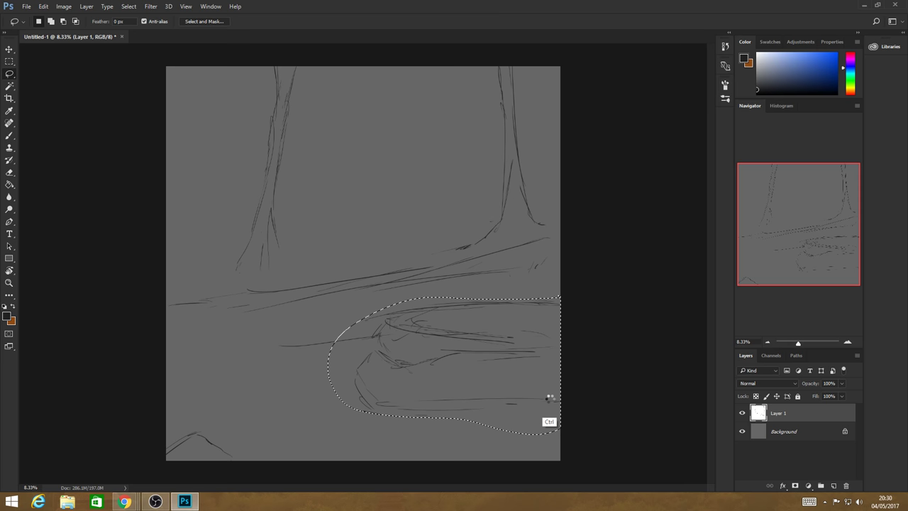
{"action": "key", "text": "ctrl+t"}
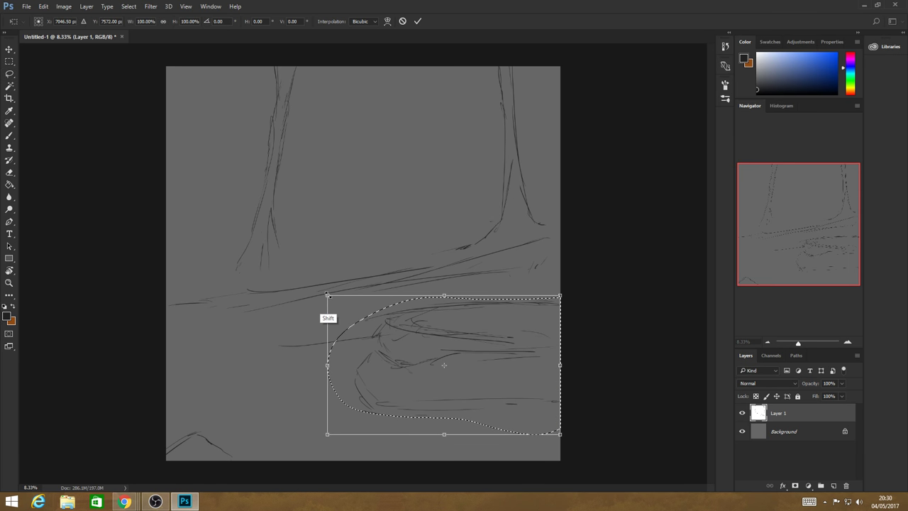
{"action": "left_click_drag", "start_coordinate": [327, 294], "coordinate": [394, 310]}
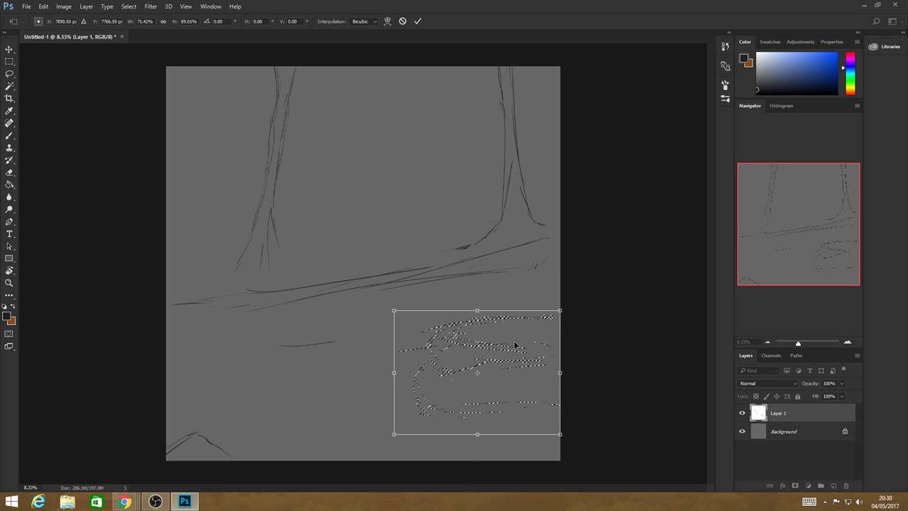
{"action": "key", "text": "Return"}
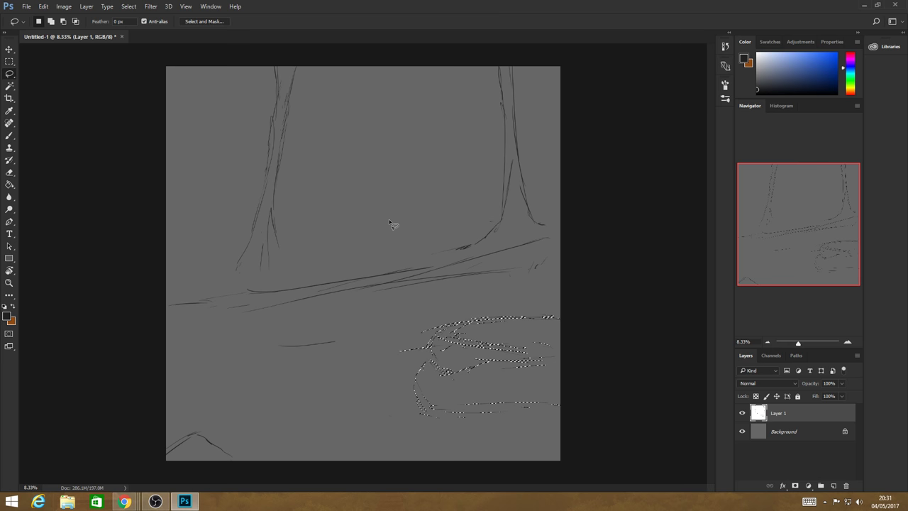
{"action": "key", "text": "m"}
{"action": "key", "text": "ctrl+d"}
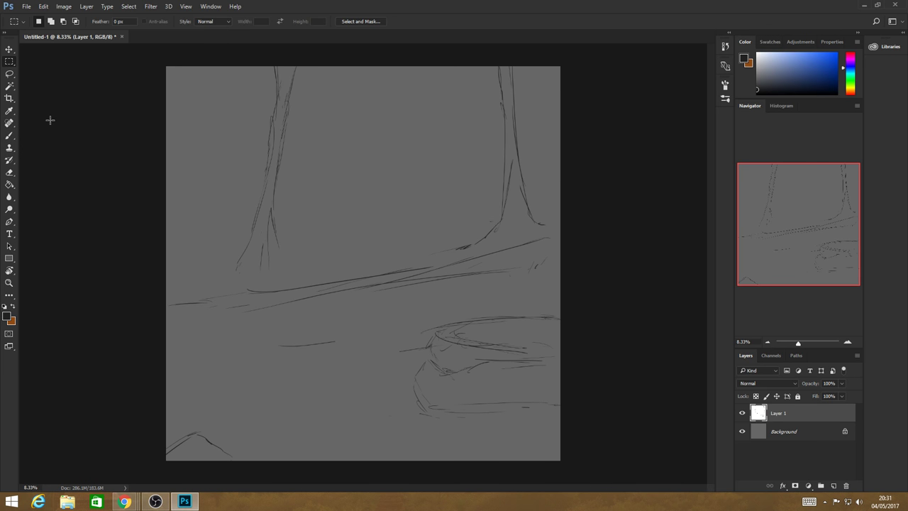
- Brush in a rounded, scribbled boulder against the ledge's left end and strengthen the ledge's lower edge
{"action": "key", "text": "b"}
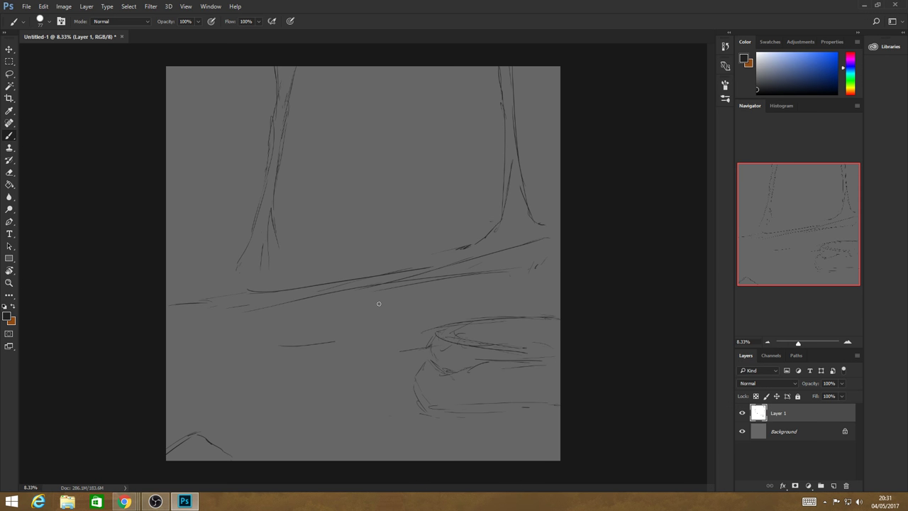
{"action": "left_click_drag", "start_coordinate": [375, 307], "coordinate": [382, 299]}
{"action": "left_click_drag", "start_coordinate": [410, 372], "coordinate": [396, 381]}
{"action": "mouse_move", "coordinate": [391, 389]}
{"action": "left_mouse_down"}
{"action": "mouse_move", "coordinate": [414, 370]}
{"action": "mouse_move", "coordinate": [408, 418]}
{"action": "left_mouse_up"}
{"action": "left_click_drag", "start_coordinate": [431, 379], "coordinate": [408, 425]}
{"action": "mouse_move", "coordinate": [415, 375]}
{"action": "left_mouse_down"}
{"action": "mouse_move", "coordinate": [424, 364]}
{"action": "mouse_move", "coordinate": [545, 375]}
{"action": "left_mouse_up"}
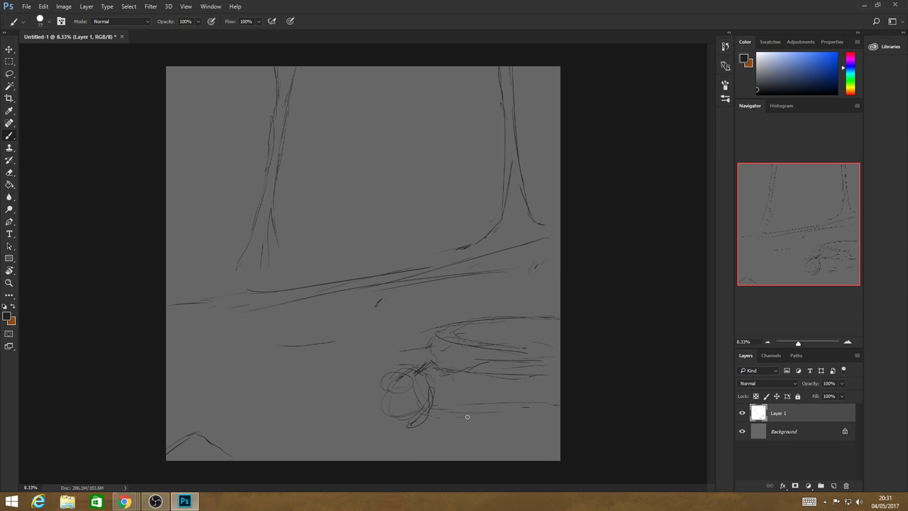
- Sketch a twisted foreground shape in the lower-right corner and a horizontal line beneath the slope out to the right edge
{"action": "left_click_drag", "start_coordinate": [446, 419], "coordinate": [457, 421]}
{"action": "left_click_drag", "start_coordinate": [517, 402], "coordinate": [506, 449]}
{"action": "mouse_move", "coordinate": [528, 406]}
{"action": "left_mouse_down"}
{"action": "mouse_move", "coordinate": [538, 402]}
{"action": "mouse_move", "coordinate": [530, 387]}
{"action": "left_mouse_up"}
{"action": "left_click_drag", "start_coordinate": [559, 360], "coordinate": [465, 459]}
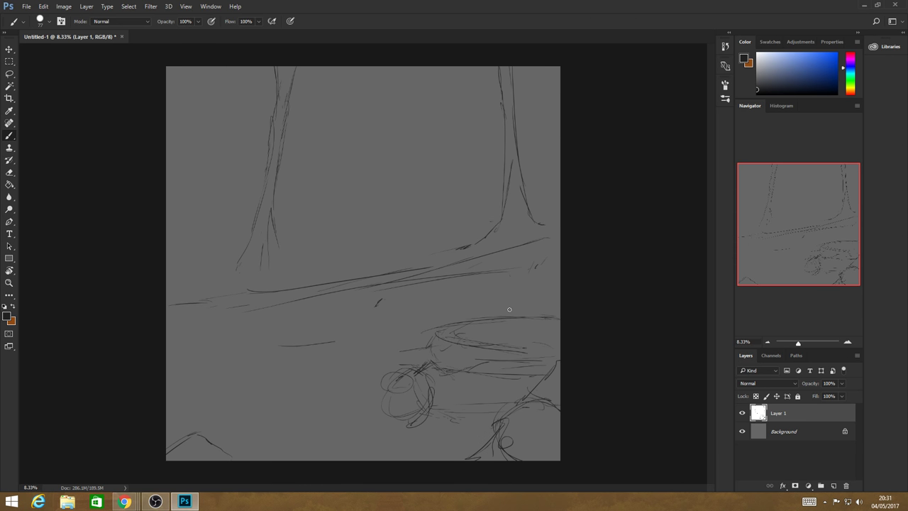
{"action": "left_click_drag", "start_coordinate": [353, 289], "coordinate": [560, 289]}
- Sketch loose foliage strokes beside and below the base of the left tree
{"action": "left_click", "coordinate": [171, 227]}
{"action": "mouse_move", "coordinate": [179, 218]}
{"action": "left_mouse_down"}
{"action": "mouse_move", "coordinate": [202, 204]}
{"action": "mouse_move", "coordinate": [180, 230]}
{"action": "left_mouse_up"}
{"action": "left_click_drag", "start_coordinate": [204, 245], "coordinate": [249, 246]}
{"action": "left_click_drag", "start_coordinate": [248, 278], "coordinate": [274, 273]}
- Sketch scribbled bushes on the left bank below the slope lines
{"action": "mouse_move", "coordinate": [257, 320]}
{"action": "left_mouse_down"}
{"action": "mouse_move", "coordinate": [270, 317]}
{"action": "mouse_move", "coordinate": [261, 342]}
{"action": "left_mouse_up"}
{"action": "left_click_drag", "start_coordinate": [264, 346], "coordinate": [247, 355]}
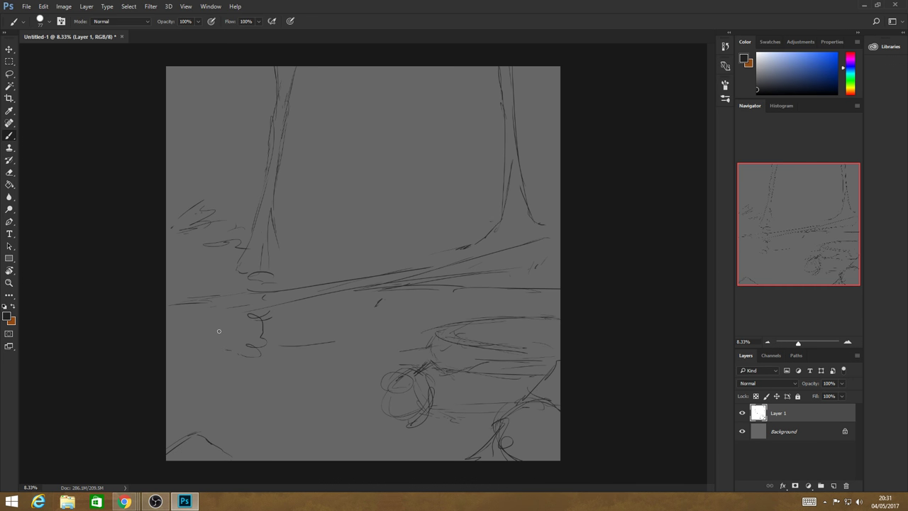
{"action": "left_click_drag", "start_coordinate": [183, 324], "coordinate": [214, 320]}
{"action": "mouse_move", "coordinate": [213, 321]}
{"action": "left_mouse_down"}
{"action": "mouse_move", "coordinate": [206, 343]}
{"action": "mouse_move", "coordinate": [172, 348]}
{"action": "left_mouse_up"}
{"action": "left_click_drag", "start_coordinate": [177, 344], "coordinate": [240, 356]}
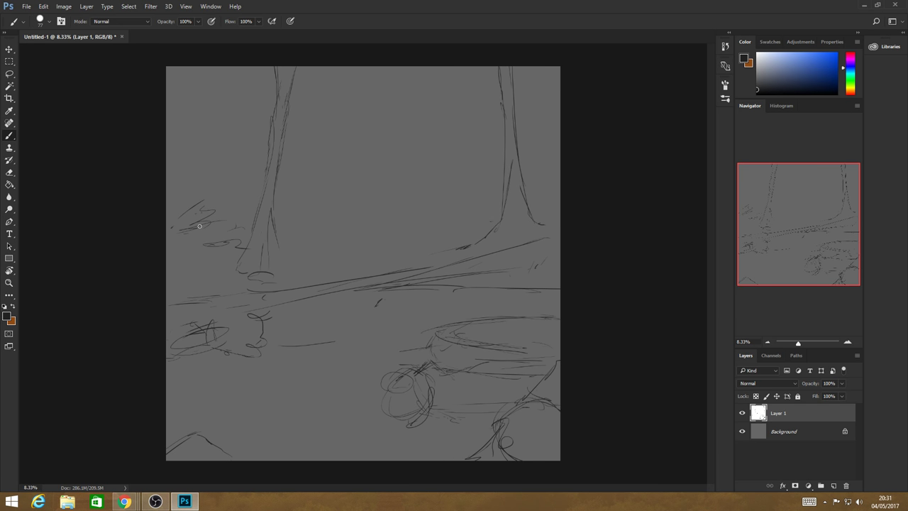
- Sketch a second tree trunk just left of the existing left trunk, with a few marks in the foliage at its base
{"action": "left_click_drag", "start_coordinate": [248, 93], "coordinate": [238, 143]}
{"action": "left_click_drag", "start_coordinate": [226, 177], "coordinate": [222, 196]}
{"action": "left_click_drag", "start_coordinate": [202, 220], "coordinate": [215, 207]}
{"action": "left_click_drag", "start_coordinate": [250, 150], "coordinate": [242, 184]}
{"action": "mouse_move", "coordinate": [222, 185]}
{"action": "left_mouse_down"}
{"action": "mouse_move", "coordinate": [214, 209]}
{"action": "mouse_move", "coordinate": [268, 67]}
{"action": "mouse_move", "coordinate": [240, 90]}
{"action": "left_mouse_up"}
- Sketch a curving tree trunk near the canvas's left edge and another trunk along its right edge
{"action": "left_click_drag", "start_coordinate": [217, 68], "coordinate": [190, 189]}
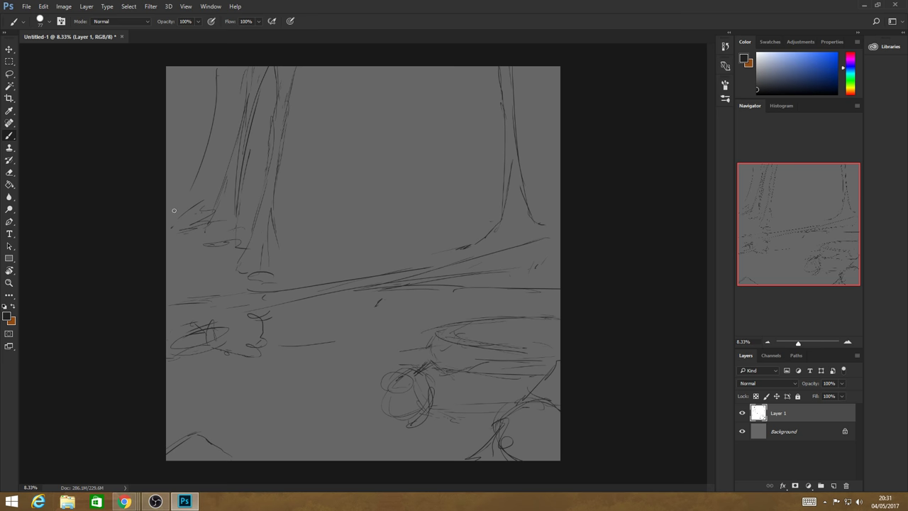
{"action": "left_click_drag", "start_coordinate": [213, 67], "coordinate": [172, 231]}
{"action": "left_click_drag", "start_coordinate": [210, 129], "coordinate": [170, 222]}
{"action": "left_click_drag", "start_coordinate": [225, 72], "coordinate": [213, 121]}
{"action": "left_click_drag", "start_coordinate": [545, 68], "coordinate": [560, 193]}
{"action": "left_click_drag", "start_coordinate": [531, 84], "coordinate": [537, 138]}
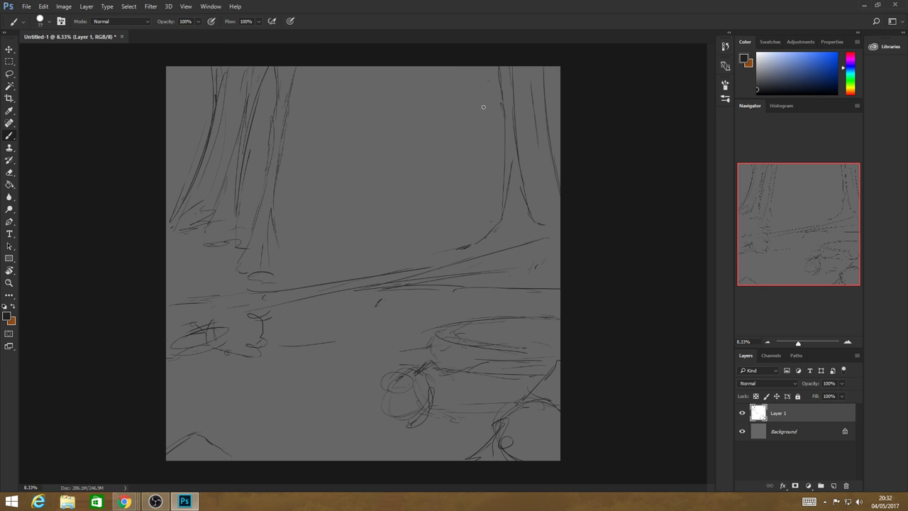
- Sketch a deep U-shaped curve hanging between the left and right trees
{"action": "left_click_drag", "start_coordinate": [497, 73], "coordinate": [302, 200]}
{"action": "left_click_drag", "start_coordinate": [460, 163], "coordinate": [417, 196]}
{"action": "left_click_drag", "start_coordinate": [496, 116], "coordinate": [410, 207]}
{"action": "left_click_drag", "start_coordinate": [277, 164], "coordinate": [440, 163]}
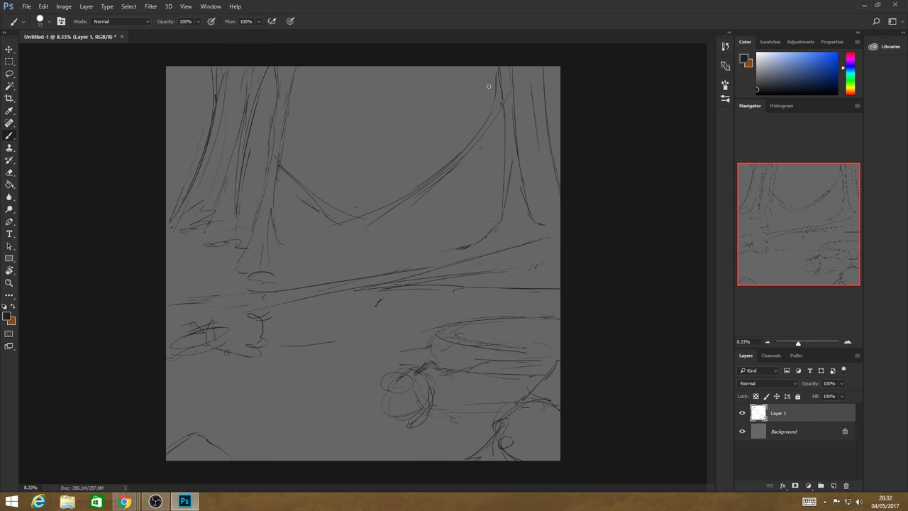
{"action": "left_click_drag", "start_coordinate": [466, 67], "coordinate": [464, 287]}
{"action": "key", "text": "ctrl+s"}
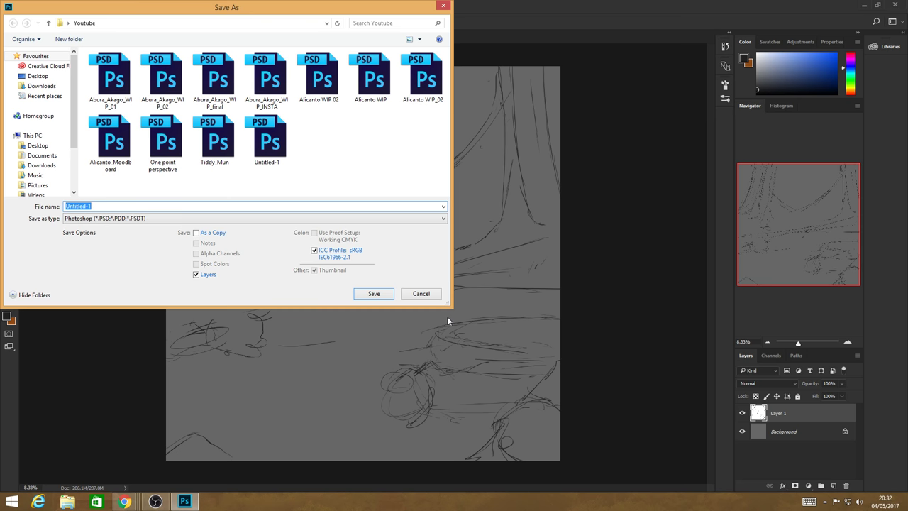
{"action": "key", "text": "Escape"}
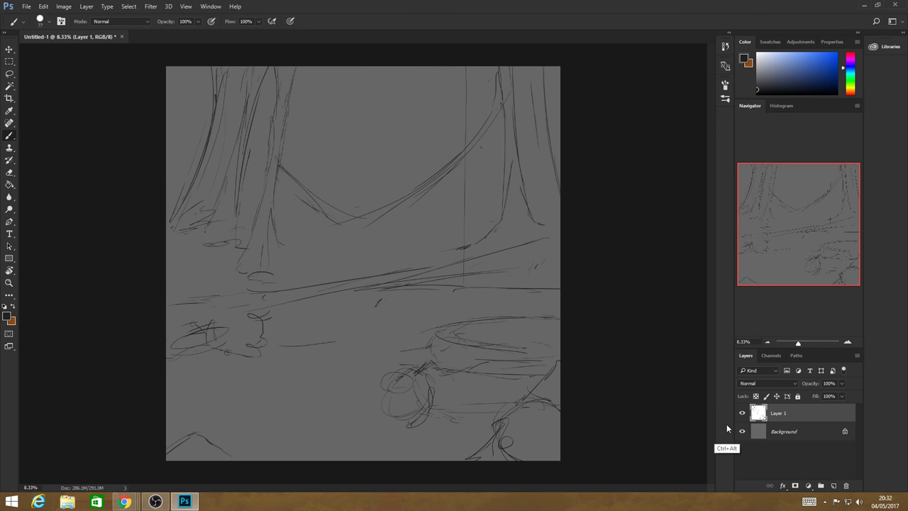
{"action": "key", "text": "ctrl+alt+z"}
- Add a new layer and draw a rule-of-thirds grid on it with two straight vertical and two straight horizontal lines
{"action": "key", "text": "ctrl+shift+alt+n"}
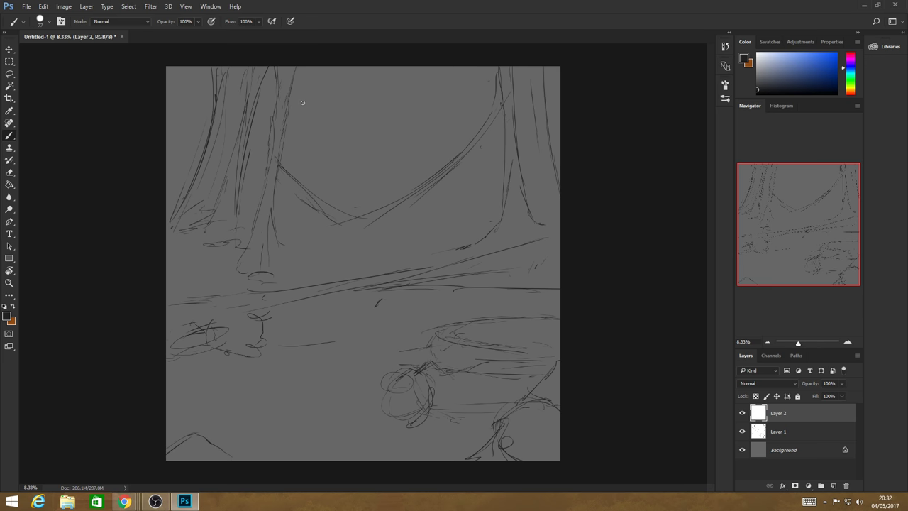
{"action": "left_click_drag", "start_coordinate": [284, 66], "coordinate": [284, 461]}
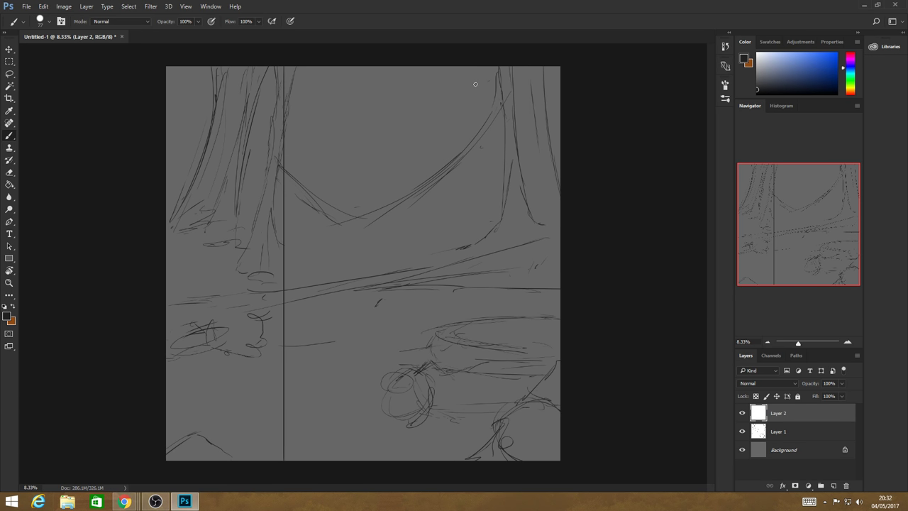
{"action": "left_click_drag", "start_coordinate": [462, 67], "coordinate": [462, 461]}
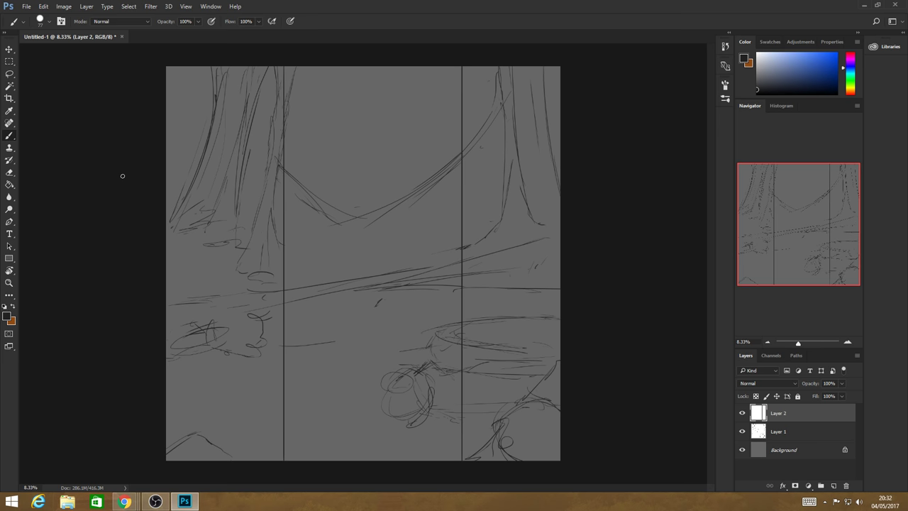
{"action": "left_click", "coordinate": [122, 176], "text": "shift"}
{"action": "left_click", "coordinate": [653, 174], "text": "shift"}
{"action": "left_click", "coordinate": [122, 360]}
{"action": "left_click", "coordinate": [653, 360], "text": "shift"}
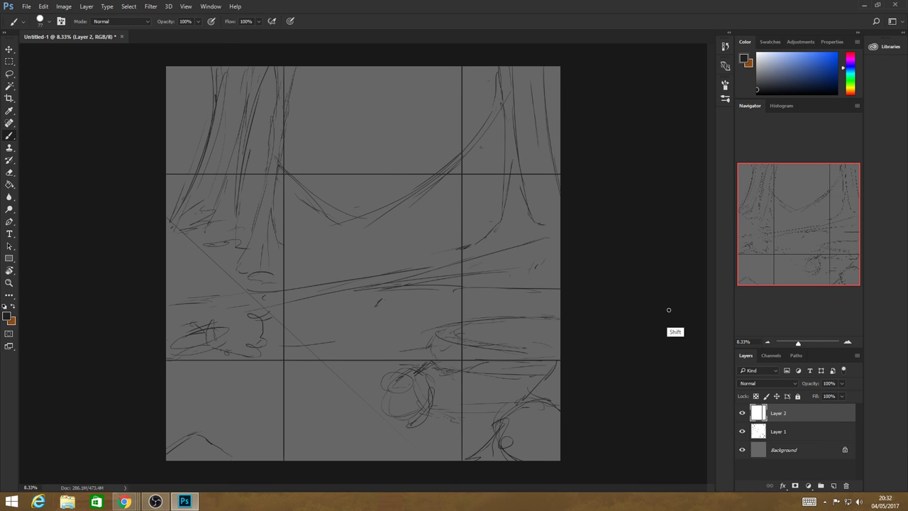
- Circle the four intersections of the rule-of-thirds lines on the grid layer and hide that layer
{"action": "mouse_move", "coordinate": [460, 129]}
{"action": "left_mouse_down"}
{"action": "mouse_move", "coordinate": [415, 165]}
{"action": "mouse_move", "coordinate": [459, 128]}
{"action": "left_mouse_up"}
{"action": "left_click_drag", "start_coordinate": [468, 300], "coordinate": [470, 301]}
{"action": "mouse_move", "coordinate": [264, 315]}
{"action": "left_mouse_down"}
{"action": "mouse_move", "coordinate": [296, 391]}
{"action": "mouse_move", "coordinate": [322, 355]}
{"action": "mouse_move", "coordinate": [264, 320]}
{"action": "left_mouse_up"}
{"action": "left_click_drag", "start_coordinate": [278, 132], "coordinate": [277, 133]}
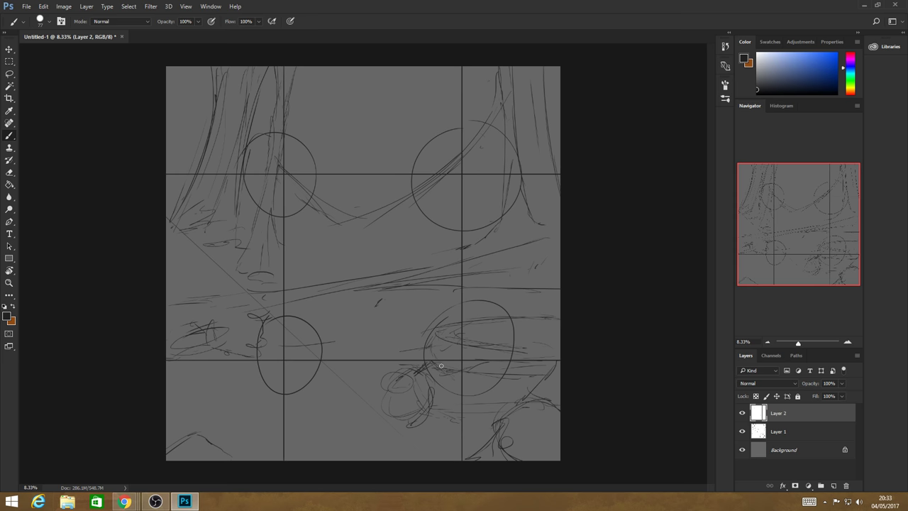
{"action": "left_click", "coordinate": [742, 413]}
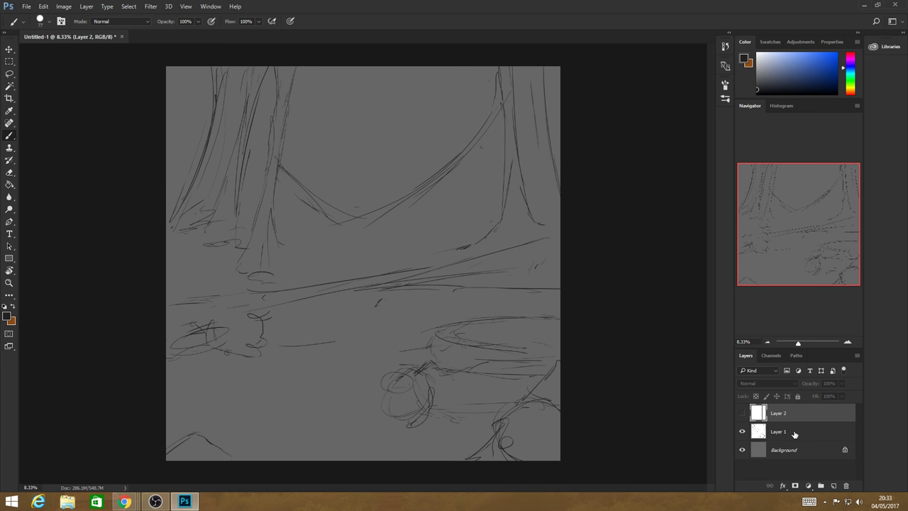
- On Layer 1, rework the rock ledge's upper edge and sketch a line curving from it up to the canvas's right edge
{"action": "left_click", "coordinate": [794, 433]}
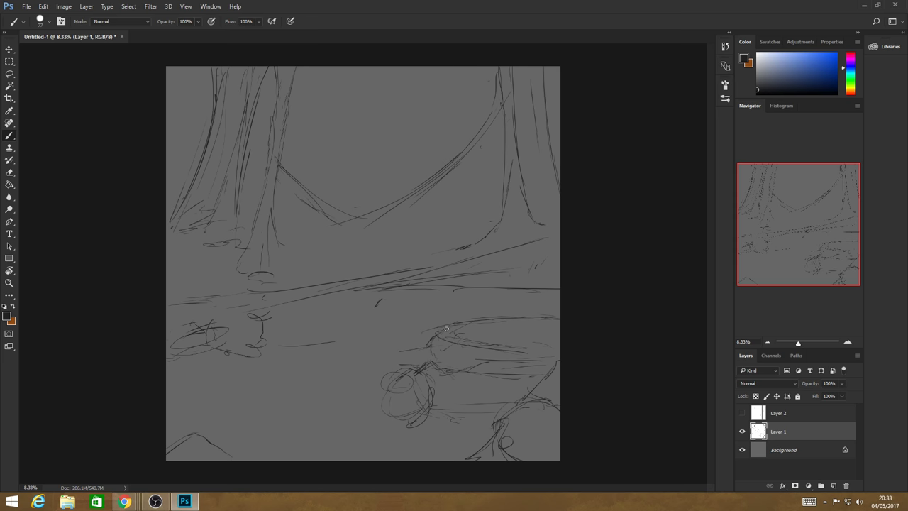
{"action": "left_click_drag", "start_coordinate": [426, 344], "coordinate": [521, 309]}
{"action": "left_click_drag", "start_coordinate": [559, 260], "coordinate": [465, 337]}
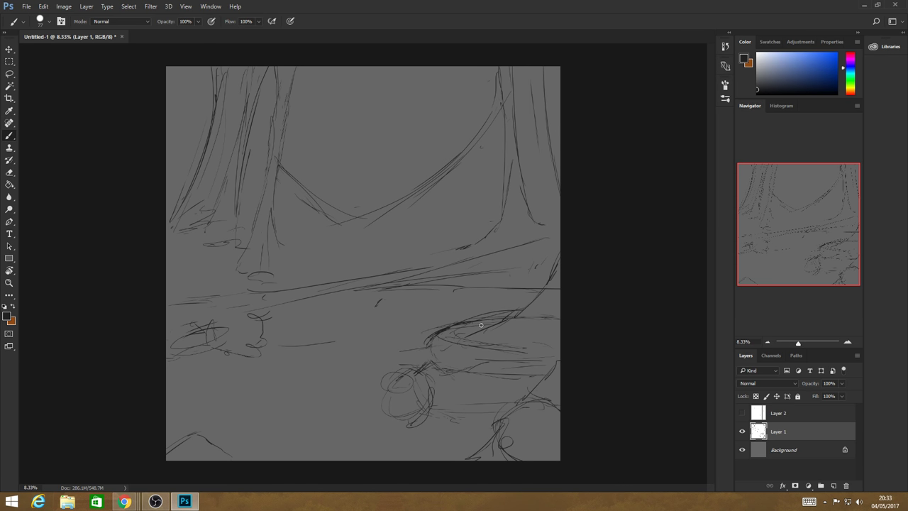
- Erase the U-shaped curve between the trees and widen the left trunk with a long flaring side line and a stronger base
{"action": "mouse_move", "coordinate": [460, 156]}
{"action": "left_mouse_down"}
{"action": "mouse_move", "coordinate": [477, 131]}
{"action": "mouse_move", "coordinate": [342, 239]}
{"action": "mouse_move", "coordinate": [283, 166]}
{"action": "left_mouse_up"}
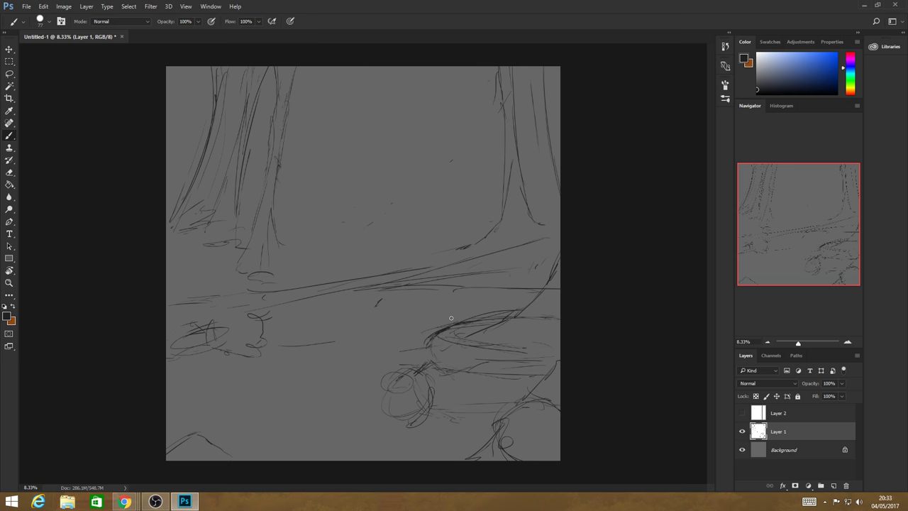
{"action": "mouse_move", "coordinate": [310, 281]}
{"action": "left_mouse_down"}
{"action": "mouse_move", "coordinate": [294, 160]}
{"action": "mouse_move", "coordinate": [325, 261]}
{"action": "left_mouse_up"}
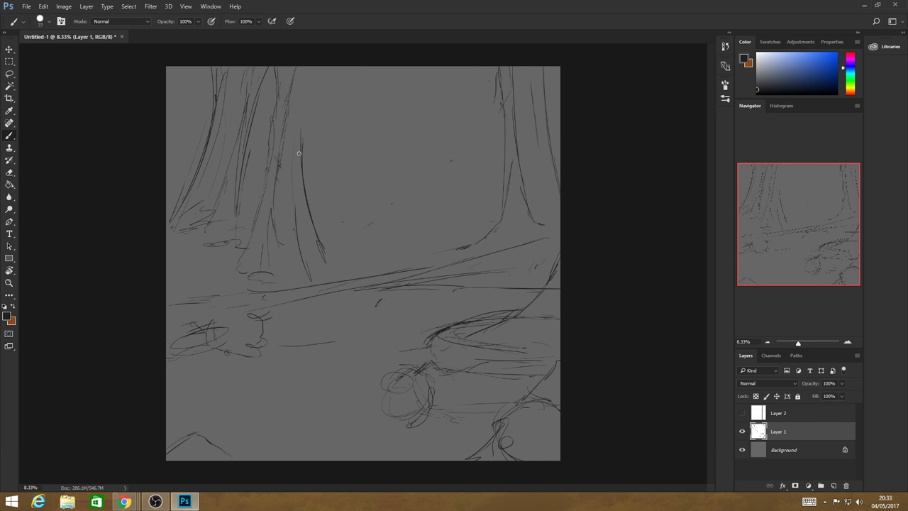
{"action": "mouse_move", "coordinate": [298, 153]}
{"action": "left_mouse_down"}
{"action": "mouse_move", "coordinate": [316, 67]}
{"action": "mouse_move", "coordinate": [240, 254]}
{"action": "mouse_move", "coordinate": [264, 276]}
{"action": "mouse_move", "coordinate": [270, 272]}
{"action": "left_mouse_up"}
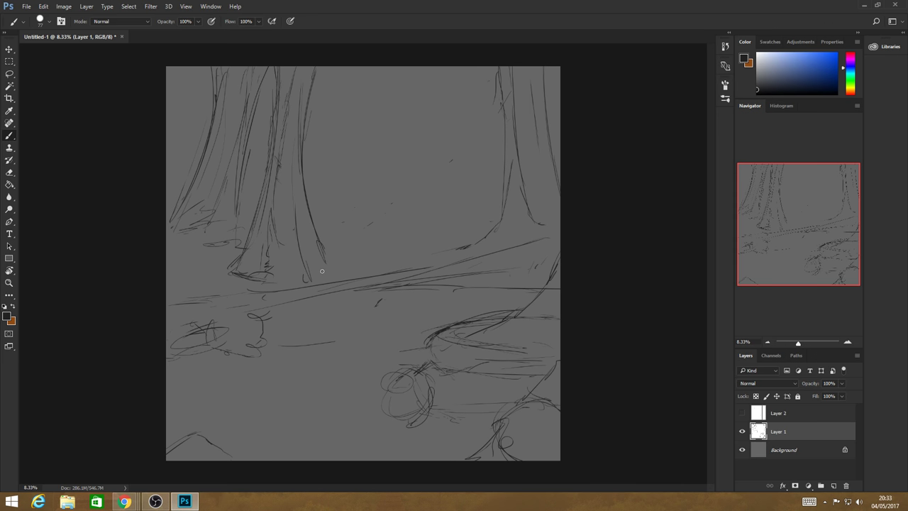
- Reinforce the sloping band across the scene with long edge lines up to the right edge and jagged foliage at its left end
{"action": "left_click_drag", "start_coordinate": [225, 296], "coordinate": [186, 292]}
{"action": "mouse_move", "coordinate": [264, 324]}
{"action": "left_mouse_down"}
{"action": "mouse_move", "coordinate": [440, 279]}
{"action": "mouse_move", "coordinate": [531, 235]}
{"action": "mouse_move", "coordinate": [554, 212]}
{"action": "left_mouse_up"}
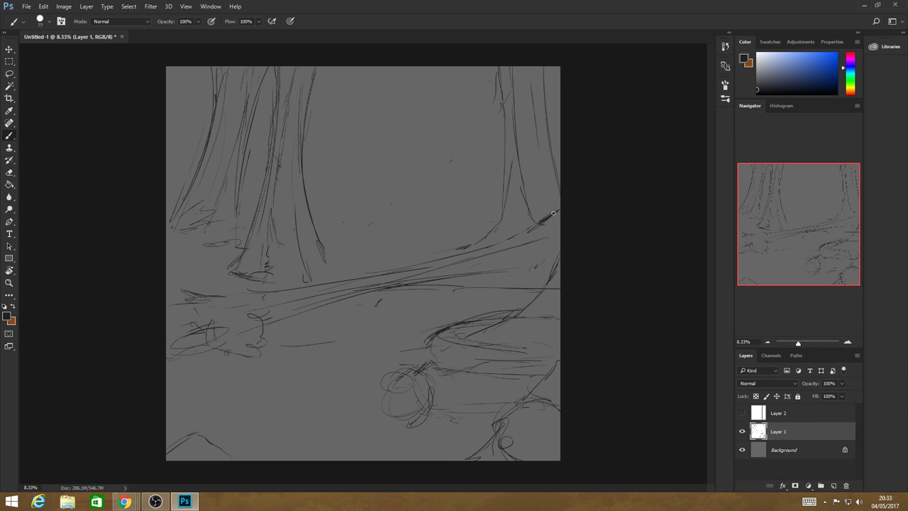
{"action": "left_click_drag", "start_coordinate": [559, 257], "coordinate": [467, 276]}
{"action": "mouse_move", "coordinate": [252, 291]}
{"action": "left_mouse_down"}
{"action": "mouse_move", "coordinate": [197, 305]}
{"action": "mouse_move", "coordinate": [199, 330]}
{"action": "left_mouse_up"}
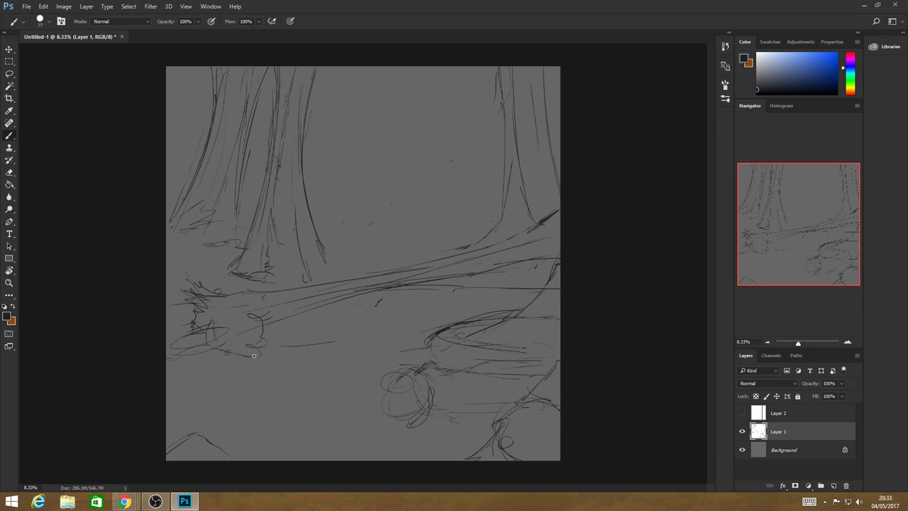
{"action": "left_click_drag", "start_coordinate": [261, 332], "coordinate": [274, 383]}
- Extend the bases of the left trees with flaring root lines that meet the sloping ground
{"action": "left_click_drag", "start_coordinate": [332, 263], "coordinate": [355, 278]}
{"action": "left_click_drag", "start_coordinate": [217, 275], "coordinate": [192, 282]}
{"action": "left_click_drag", "start_coordinate": [182, 203], "coordinate": [167, 219]}
- Sketch a faint horizon line, a diagonal line and several thin distant trunks in the gap between the main trees
{"action": "left_click_drag", "start_coordinate": [449, 153], "coordinate": [427, 152]}
{"action": "left_click_drag", "start_coordinate": [480, 149], "coordinate": [419, 78]}
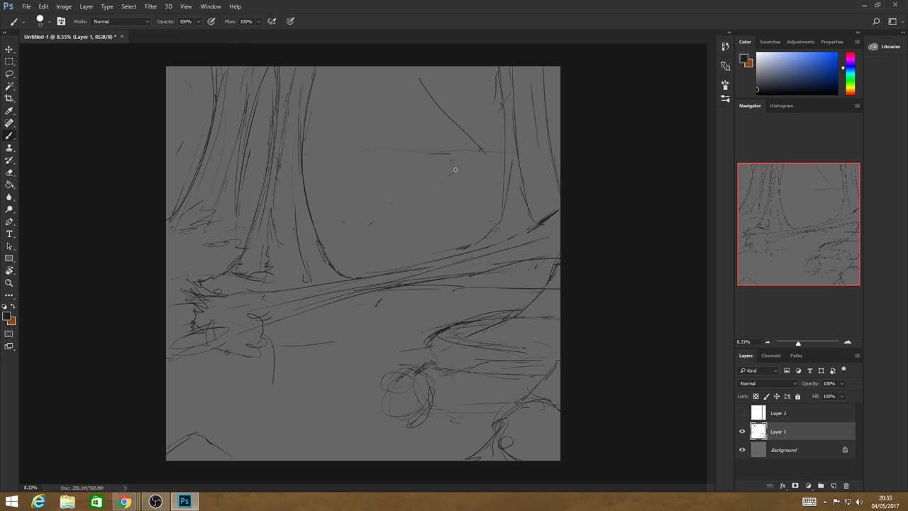
{"action": "left_click_drag", "start_coordinate": [439, 107], "coordinate": [443, 153]}
{"action": "left_click_drag", "start_coordinate": [445, 156], "coordinate": [450, 188]}
{"action": "left_click_drag", "start_coordinate": [414, 124], "coordinate": [420, 178]}
{"action": "left_click_drag", "start_coordinate": [419, 125], "coordinate": [427, 201]}
{"action": "left_click_drag", "start_coordinate": [418, 137], "coordinate": [418, 157]}
{"action": "left_click_drag", "start_coordinate": [383, 102], "coordinate": [399, 197]}
{"action": "left_click_drag", "start_coordinate": [388, 124], "coordinate": [394, 182]}
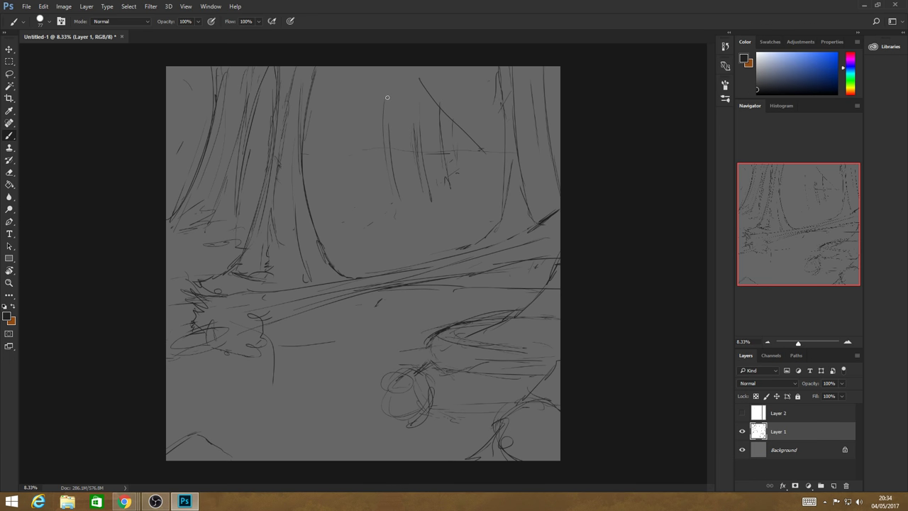
- Add another trunk beside the right tree and more thin background trunks reaching down towards the sloping ground
{"action": "left_click_drag", "start_coordinate": [488, 68], "coordinate": [486, 186]}
{"action": "left_click_drag", "start_coordinate": [492, 74], "coordinate": [495, 232]}
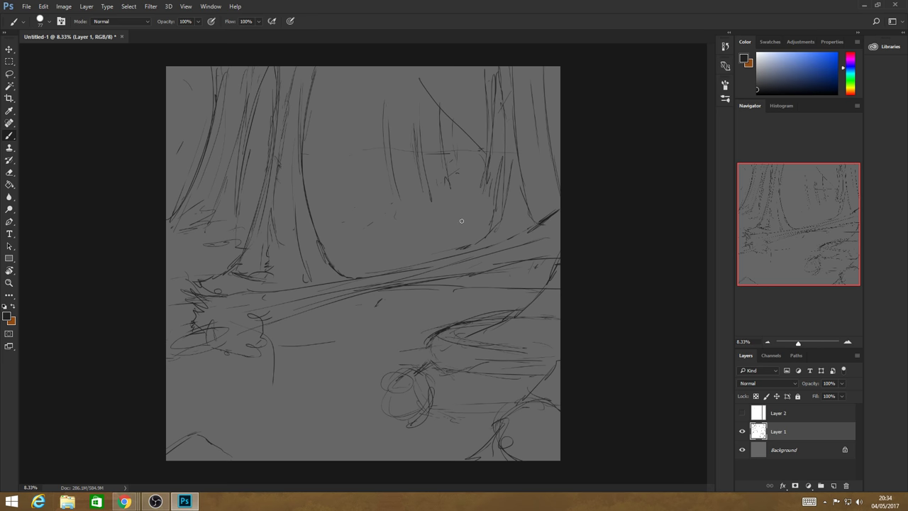
{"action": "left_click_drag", "start_coordinate": [453, 154], "coordinate": [448, 205]}
{"action": "left_click_drag", "start_coordinate": [447, 234], "coordinate": [443, 266]}
{"action": "mouse_move", "coordinate": [435, 189]}
{"action": "left_mouse_down"}
{"action": "mouse_move", "coordinate": [437, 249]}
{"action": "mouse_move", "coordinate": [435, 223]}
{"action": "left_mouse_up"}
{"action": "left_click_drag", "start_coordinate": [427, 243], "coordinate": [425, 205]}
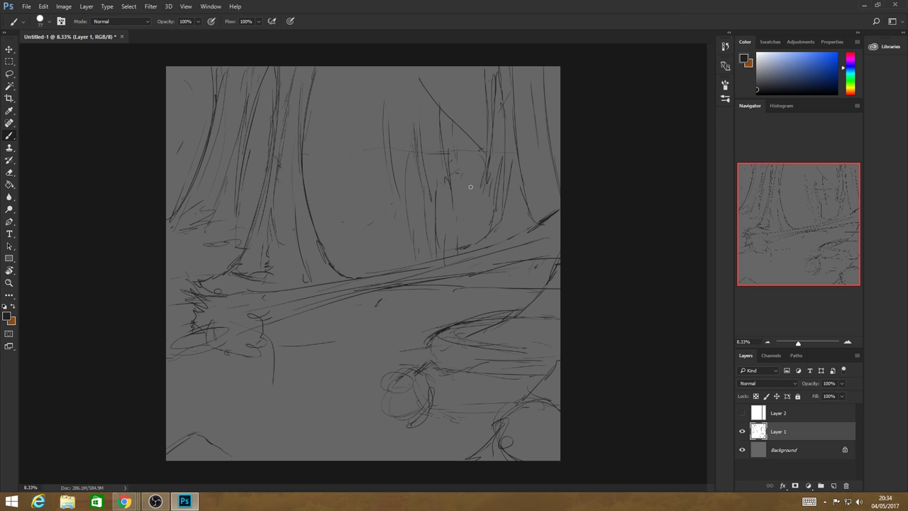
{"action": "left_click_drag", "start_coordinate": [470, 176], "coordinate": [467, 105]}
{"action": "left_click_drag", "start_coordinate": [479, 176], "coordinate": [483, 90]}
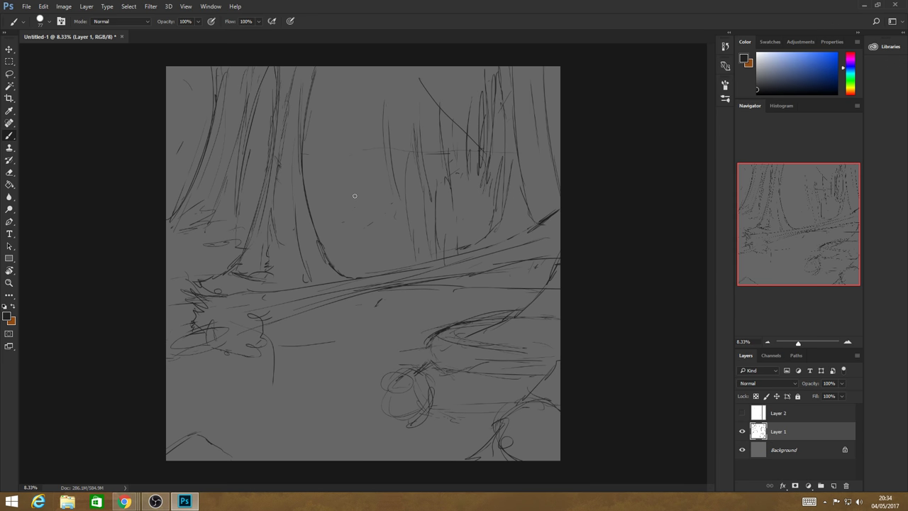
- Sketch a background tree just right of the left trunks, with a small wavy mound at its base
{"action": "mouse_move", "coordinate": [350, 91]}
{"action": "left_mouse_down"}
{"action": "mouse_move", "coordinate": [369, 251]}
{"action": "mouse_move", "coordinate": [334, 135]}
{"action": "left_mouse_up"}
{"action": "left_click_drag", "start_coordinate": [344, 157], "coordinate": [349, 87]}
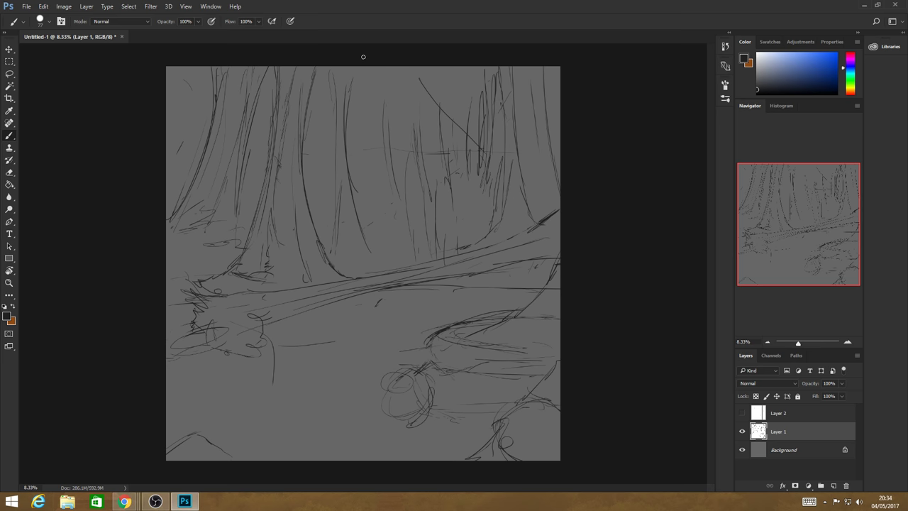
{"action": "left_click_drag", "start_coordinate": [355, 224], "coordinate": [359, 244]}
{"action": "left_click_drag", "start_coordinate": [373, 264], "coordinate": [420, 268]}
- Sketch a zigzag grass edge in the lower-left foreground and briefly check the sketch against the rule-of-thirds grid
{"action": "mouse_move", "coordinate": [260, 390]}
{"action": "left_mouse_down"}
{"action": "mouse_move", "coordinate": [254, 418]}
{"action": "mouse_move", "coordinate": [235, 437]}
{"action": "left_mouse_up"}
{"action": "left_click", "coordinate": [742, 413]}
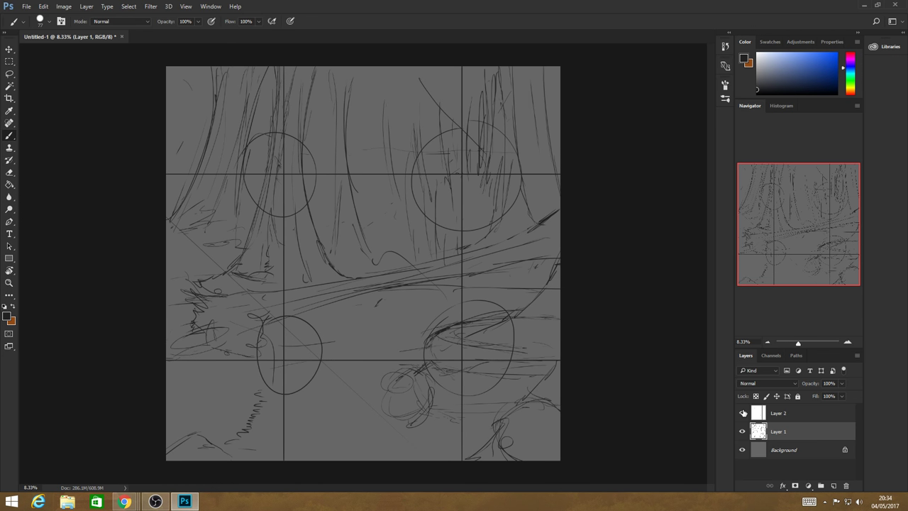
{"action": "left_click", "coordinate": [743, 413]}
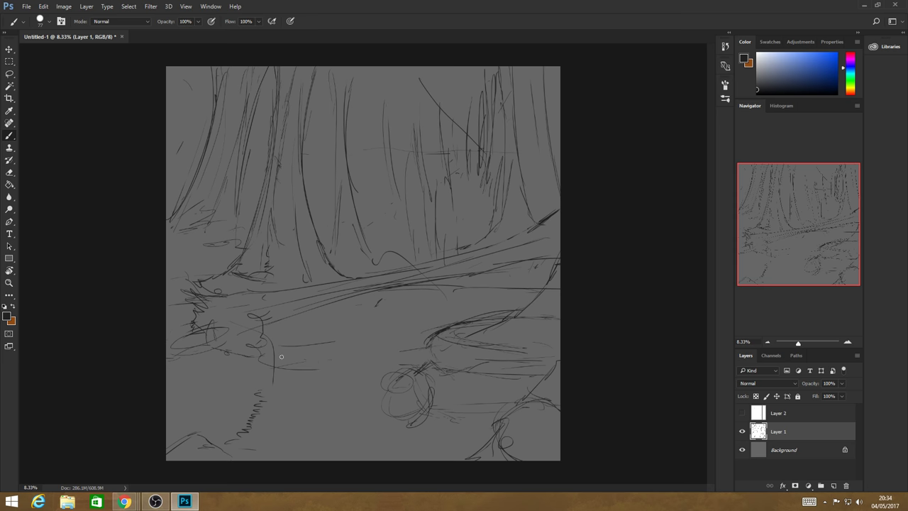
- Scribble flat ellipses and foliage below the slope's left end and sketch an arched shape above the rock ledge
{"action": "mouse_move", "coordinate": [281, 356]}
{"action": "left_mouse_down"}
{"action": "mouse_move", "coordinate": [318, 367]}
{"action": "mouse_move", "coordinate": [266, 344]}
{"action": "mouse_move", "coordinate": [293, 336]}
{"action": "mouse_move", "coordinate": [296, 318]}
{"action": "left_mouse_up"}
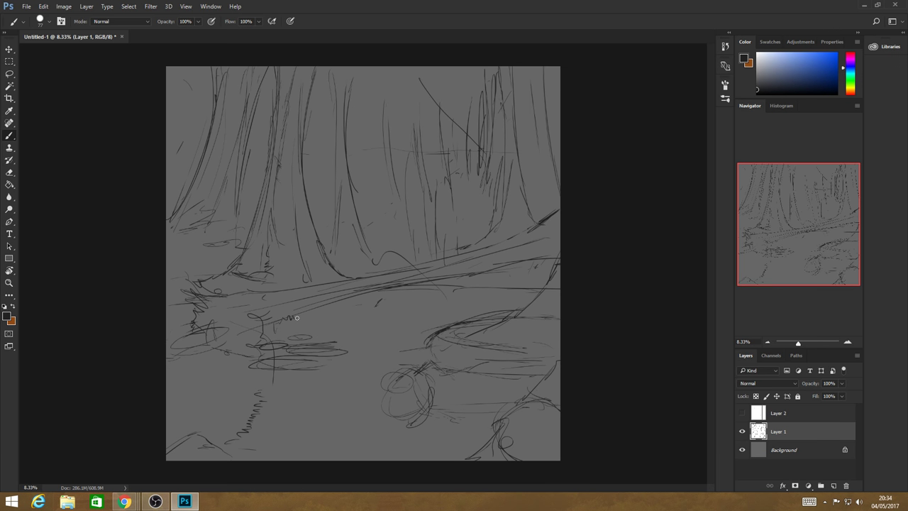
{"action": "mouse_move", "coordinate": [508, 266]}
{"action": "left_mouse_down"}
{"action": "mouse_move", "coordinate": [526, 264]}
{"action": "mouse_move", "coordinate": [464, 309]}
{"action": "left_mouse_up"}
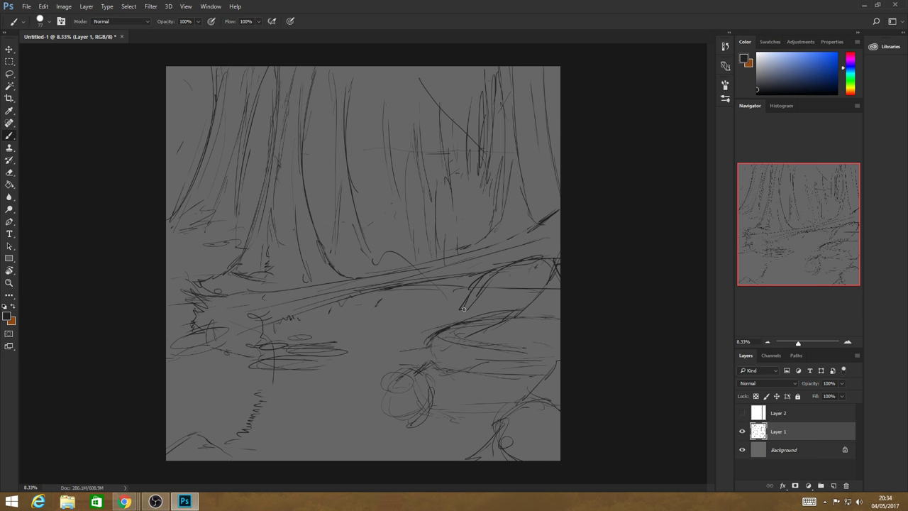
{"action": "mouse_move", "coordinate": [248, 327]}
{"action": "left_mouse_down"}
{"action": "mouse_move", "coordinate": [222, 348]}
{"action": "mouse_move", "coordinate": [261, 392]}
{"action": "left_mouse_up"}
- Sketch a large rounded rock outline in the canvas's lower-left corner
{"action": "left_click_drag", "start_coordinate": [168, 393], "coordinate": [183, 385]}
{"action": "left_click_drag", "start_coordinate": [203, 384], "coordinate": [254, 459]}
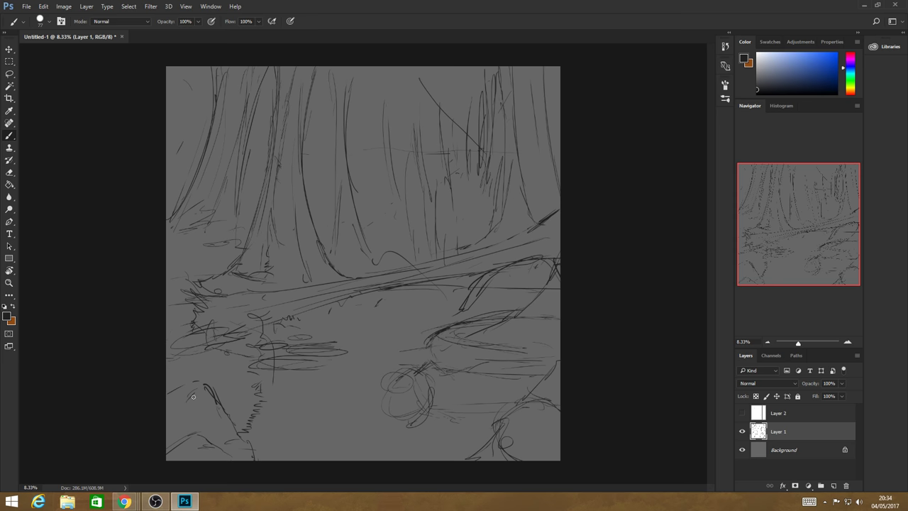
{"action": "left_click_drag", "start_coordinate": [167, 388], "coordinate": [205, 380]}
{"action": "left_click_drag", "start_coordinate": [210, 387], "coordinate": [268, 460]}
- Sketch drooping vines between the upper trunks: one in the centre, one at the upper left and one in the upper-right corner
{"action": "left_click_drag", "start_coordinate": [319, 75], "coordinate": [365, 192]}
{"action": "left_click_drag", "start_coordinate": [373, 176], "coordinate": [418, 97]}
{"action": "left_click_drag", "start_coordinate": [343, 186], "coordinate": [420, 76]}
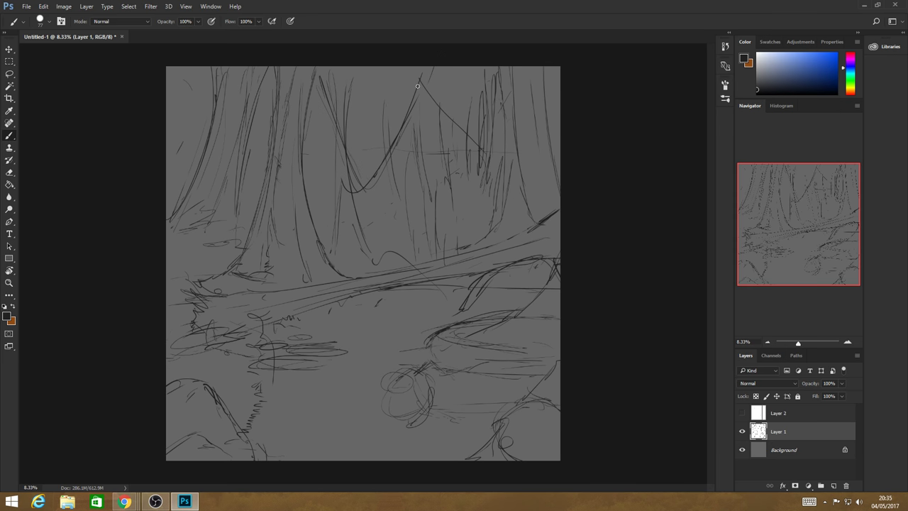
{"action": "left_click_drag", "start_coordinate": [238, 169], "coordinate": [280, 67]}
{"action": "left_click_drag", "start_coordinate": [170, 75], "coordinate": [213, 165]}
{"action": "mouse_move", "coordinate": [560, 76]}
{"action": "left_mouse_down"}
{"action": "mouse_move", "coordinate": [529, 110]}
{"action": "mouse_move", "coordinate": [557, 80]}
{"action": "left_mouse_up"}
- Strengthen the rising line in the lower-right corner and add short contour strokes to the lower-left rock
{"action": "mouse_move", "coordinate": [559, 355]}
{"action": "left_mouse_down"}
{"action": "mouse_move", "coordinate": [510, 398]}
{"action": "mouse_move", "coordinate": [505, 426]}
{"action": "left_mouse_up"}
{"action": "left_click_drag", "start_coordinate": [173, 402], "coordinate": [214, 392]}
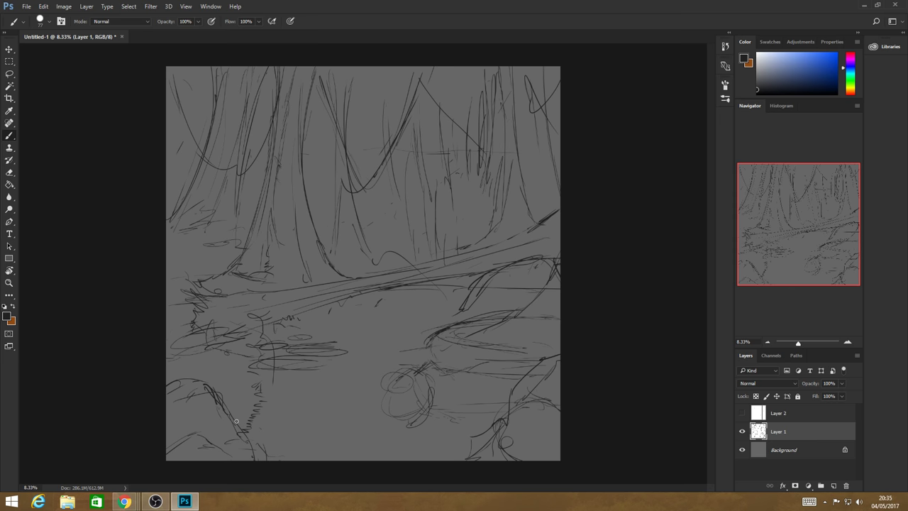
{"action": "left_click_drag", "start_coordinate": [236, 420], "coordinate": [243, 434]}
- Lower Layer 1's opacity to 34% and add a new layer above it
{"action": "left_click", "coordinate": [840, 396]}
{"action": "left_click_drag", "start_coordinate": [841, 396], "coordinate": [813, 396]}
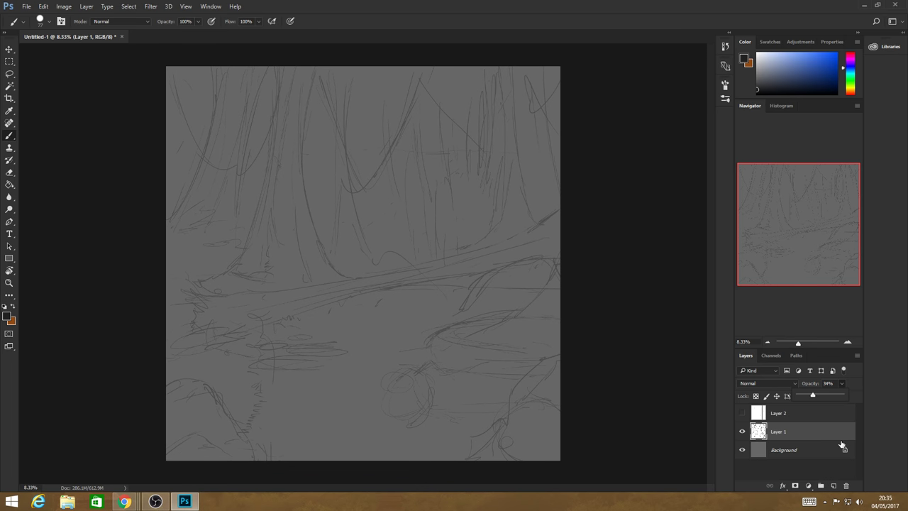
{"action": "left_click", "coordinate": [833, 485]}
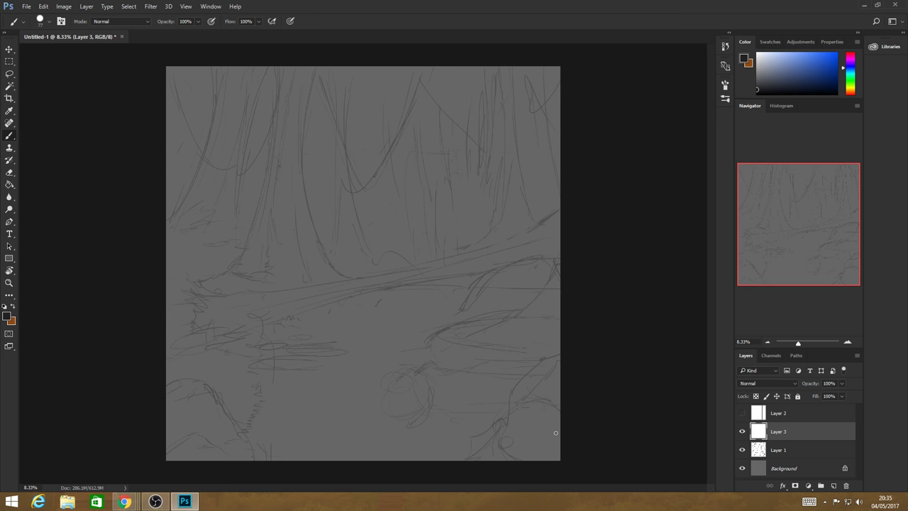
- Zoom in on the sloping band and rotate the canvas view so that it runs diagonally for brush strokes
{"action": "key", "text": "z"}
{"action": "left_click", "coordinate": [513, 326]}
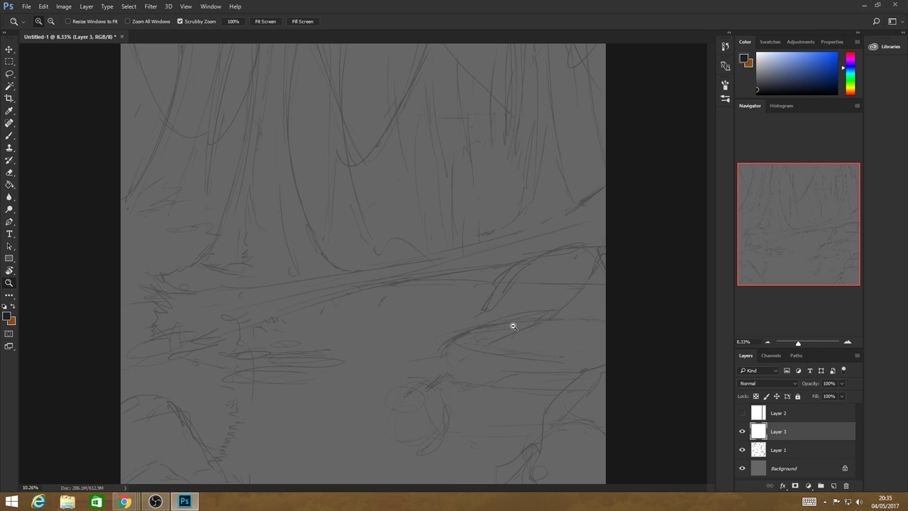
{"action": "left_click", "coordinate": [513, 326]}
{"action": "left_click", "coordinate": [9, 135]}
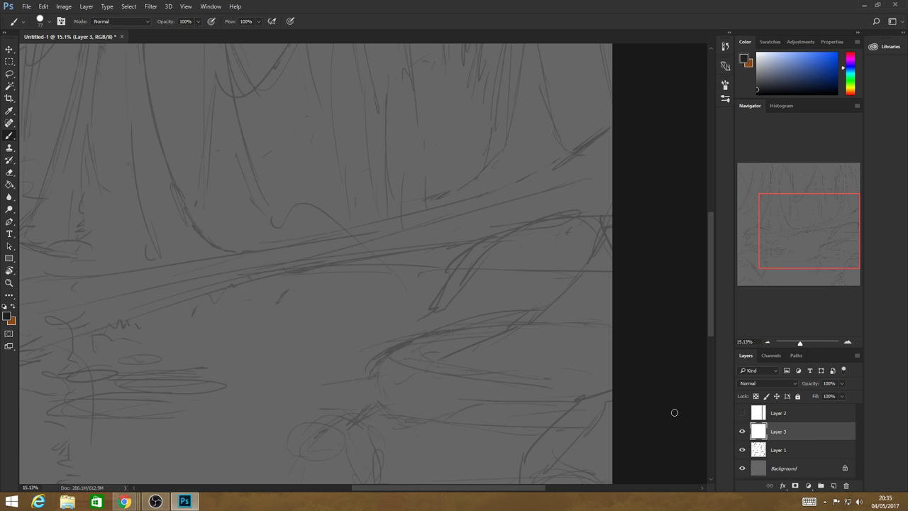
{"action": "scroll", "coordinate": [597, 370], "scroll_direction": "down", "scroll_amount": 3}
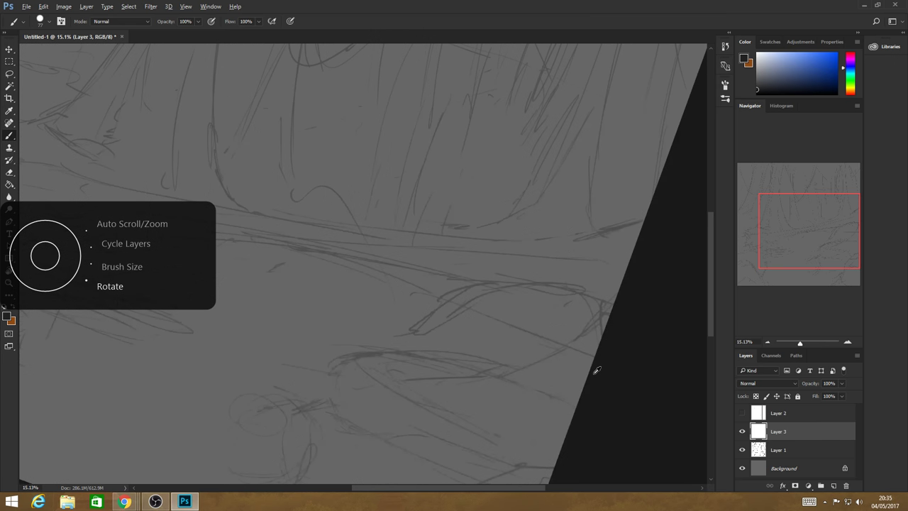
{"action": "scroll", "coordinate": [597, 370], "scroll_direction": "down", "scroll_amount": 3}
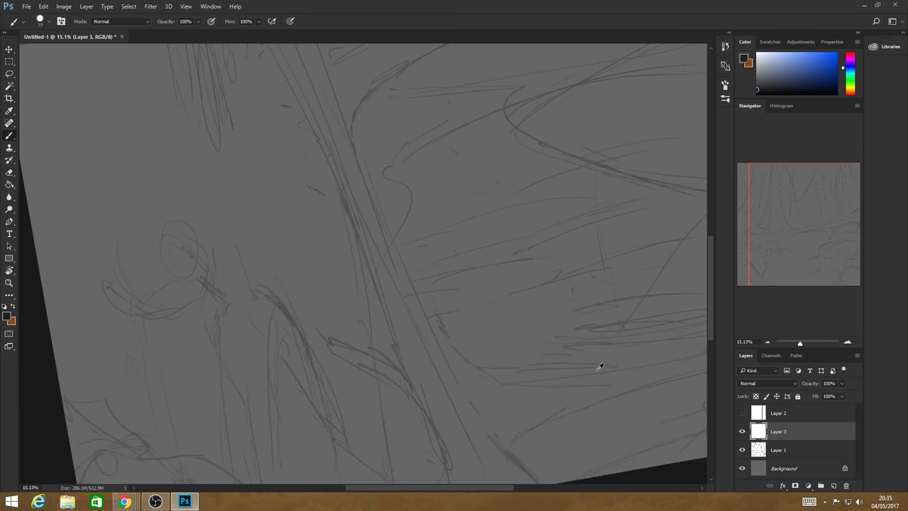
{"action": "scroll", "coordinate": [599, 366], "scroll_direction": "down", "scroll_amount": 3}
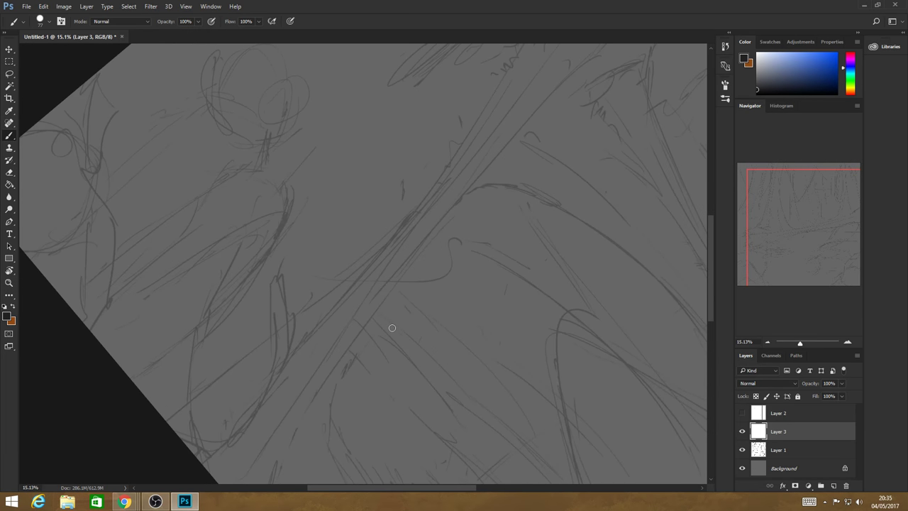
{"action": "scroll", "coordinate": [391, 328], "scroll_direction": "down", "scroll_amount": 1}
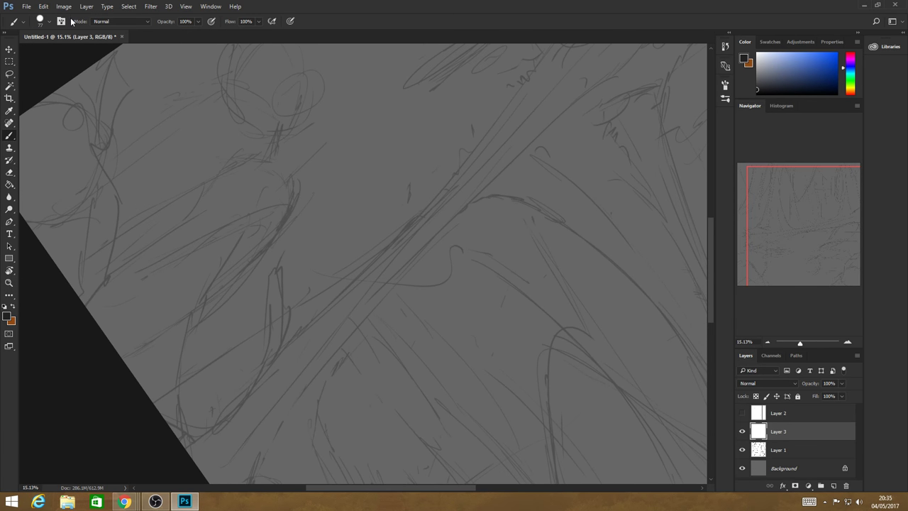
{"action": "left_click", "coordinate": [64, 7]}
{"action": "mouse_move", "coordinate": [102, 96]}
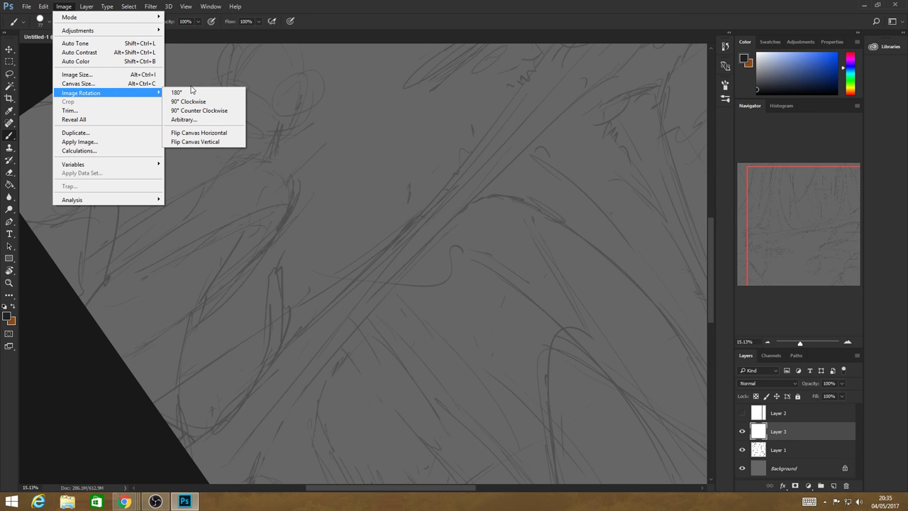
{"action": "left_click", "coordinate": [109, 379]}
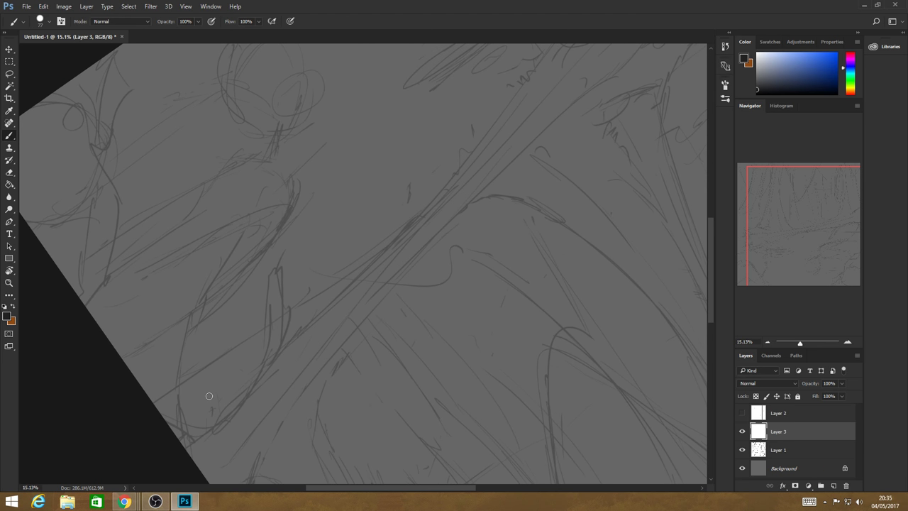
- Trace the fallen log's lower edge with a notched dark line and outline its jagged broken left end
{"action": "mouse_move", "coordinate": [171, 418]}
{"action": "left_mouse_down"}
{"action": "mouse_move", "coordinate": [217, 411]}
{"action": "mouse_move", "coordinate": [362, 275]}
{"action": "left_mouse_up"}
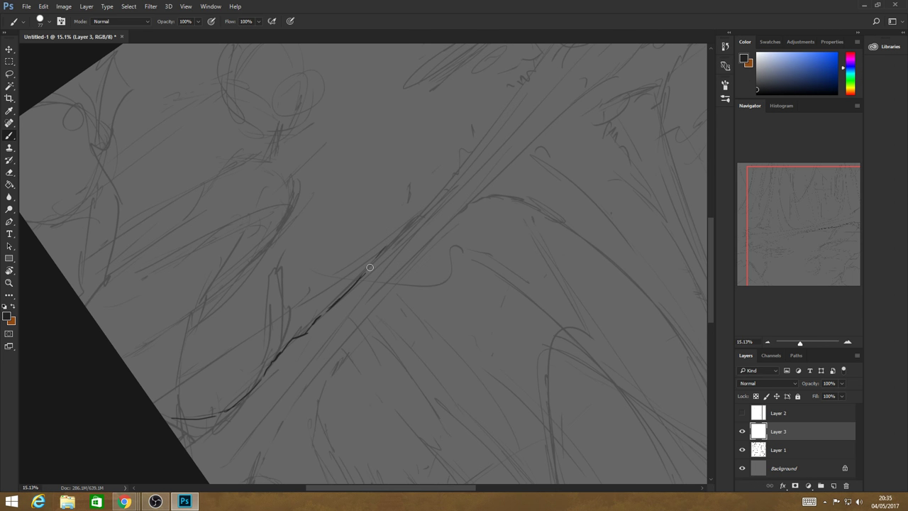
{"action": "left_click_drag", "start_coordinate": [370, 268], "coordinate": [505, 110]}
{"action": "scroll", "coordinate": [713, 254], "scroll_direction": "up", "scroll_amount": 1}
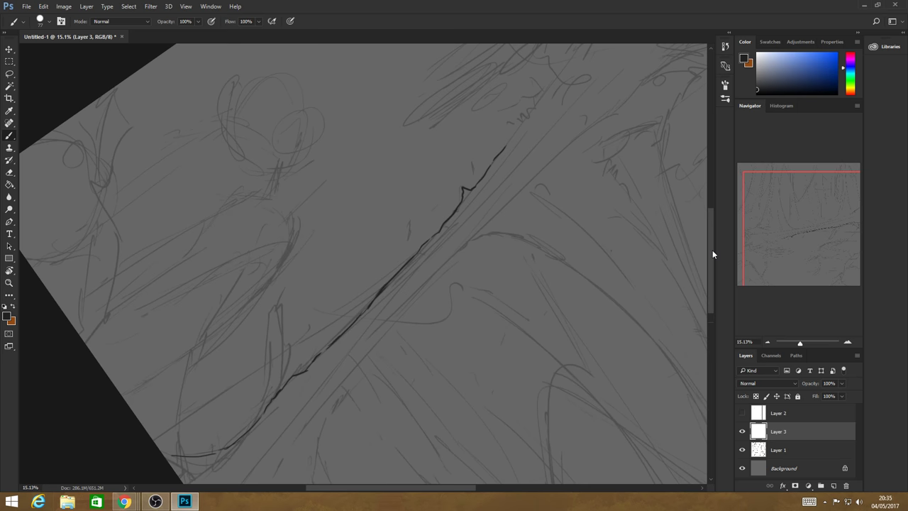
{"action": "scroll", "coordinate": [712, 250], "scroll_direction": "up", "scroll_amount": 3}
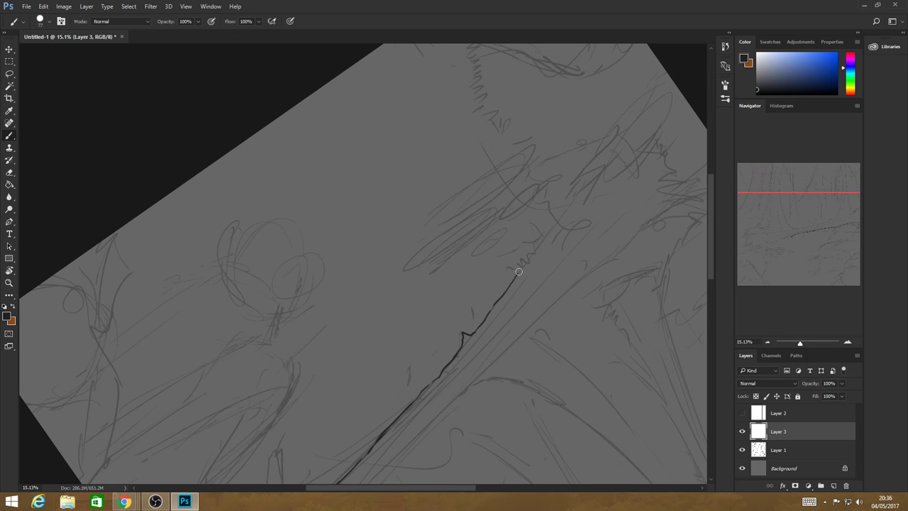
{"action": "mouse_move", "coordinate": [519, 272]}
{"action": "left_mouse_down"}
{"action": "mouse_move", "coordinate": [591, 179]}
{"action": "mouse_move", "coordinate": [628, 105]}
{"action": "mouse_move", "coordinate": [641, 149]}
{"action": "mouse_move", "coordinate": [662, 149]}
{"action": "mouse_move", "coordinate": [673, 179]}
{"action": "mouse_move", "coordinate": [663, 192]}
{"action": "mouse_move", "coordinate": [694, 208]}
{"action": "mouse_move", "coordinate": [688, 229]}
{"action": "mouse_move", "coordinate": [537, 310]}
{"action": "left_mouse_up"}
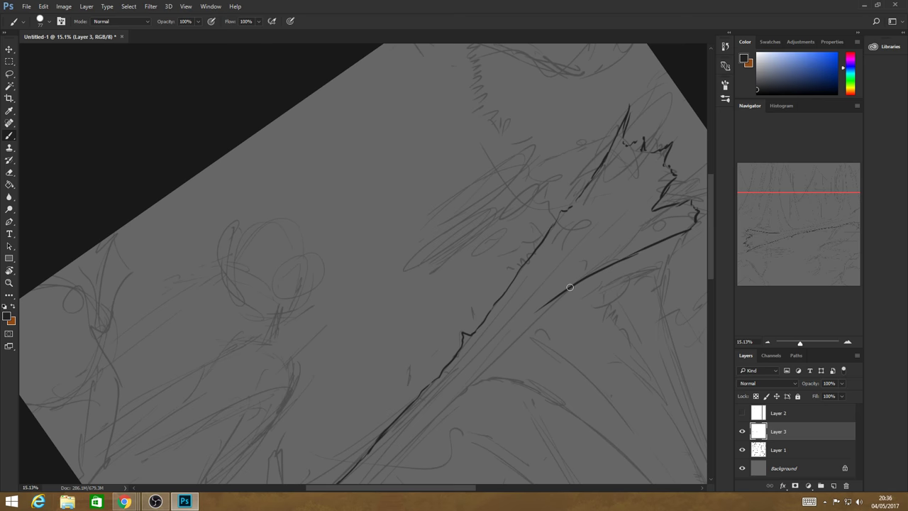
- Trace the log's upper edge along its full length, close the arch at its right end and add a short hanging strand
{"action": "left_click_drag", "start_coordinate": [710, 248], "coordinate": [712, 296]}
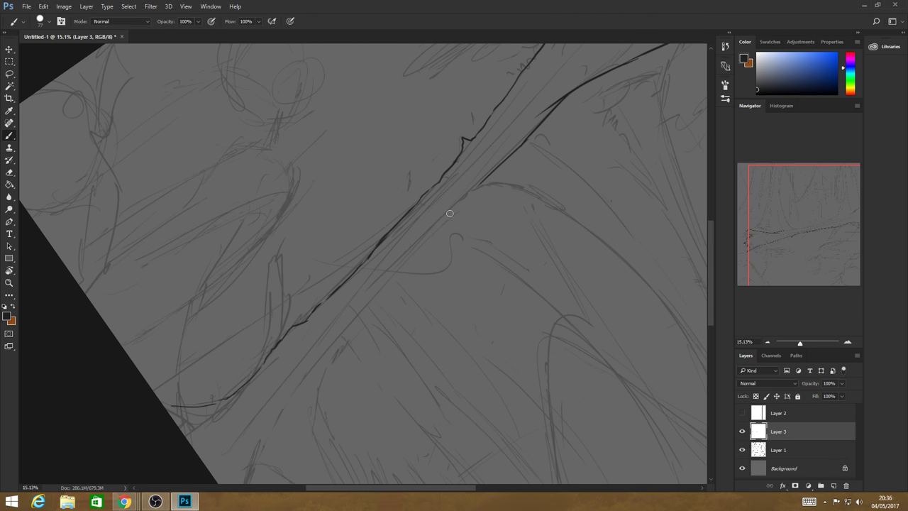
{"action": "left_click_drag", "start_coordinate": [450, 213], "coordinate": [217, 483]}
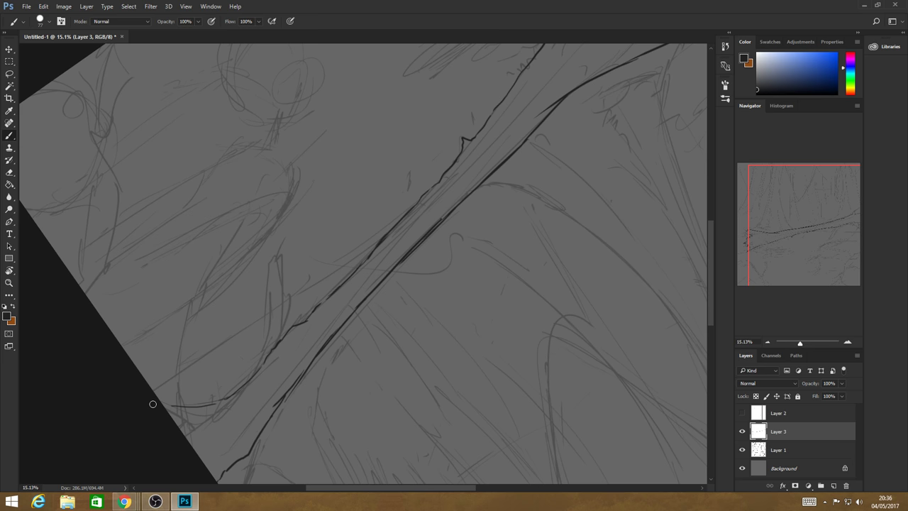
{"action": "mouse_move", "coordinate": [152, 404]}
{"action": "left_mouse_down"}
{"action": "mouse_move", "coordinate": [256, 369]}
{"action": "mouse_move", "coordinate": [285, 331]}
{"action": "left_mouse_up"}
{"action": "mouse_move", "coordinate": [488, 356]}
{"action": "left_mouse_down"}
{"action": "mouse_move", "coordinate": [507, 311]}
{"action": "mouse_move", "coordinate": [497, 335]}
{"action": "left_mouse_up"}
- Draw ragged hanging moss with pointed drips beneath the left and middle parts of the log
{"action": "left_click_drag", "start_coordinate": [415, 486], "coordinate": [397, 489]}
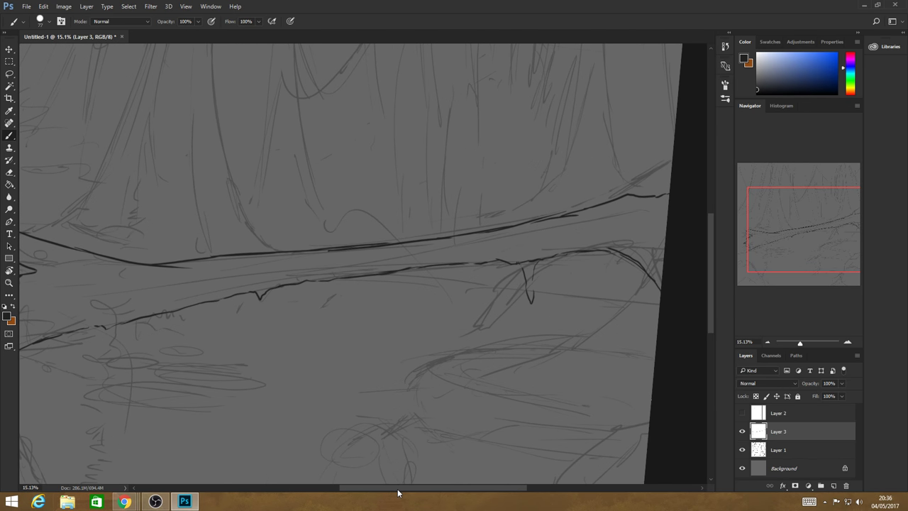
{"action": "scroll", "coordinate": [396, 408], "scroll_direction": "left", "scroll_amount": 3}
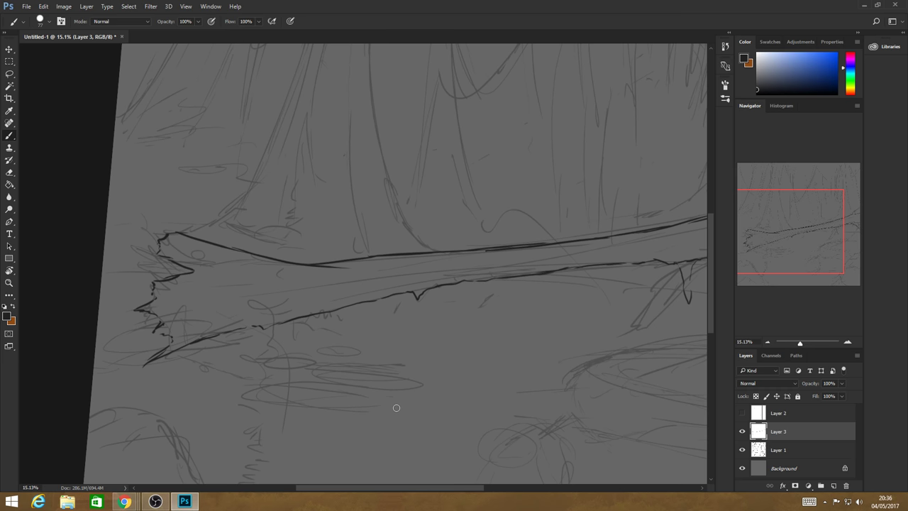
{"action": "mouse_move", "coordinate": [396, 408]}
{"action": "left_mouse_down"}
{"action": "mouse_move", "coordinate": [412, 315]}
{"action": "mouse_move", "coordinate": [415, 332]}
{"action": "left_mouse_up"}
{"action": "left_click_drag", "start_coordinate": [418, 301], "coordinate": [431, 287]}
{"action": "mouse_move", "coordinate": [408, 287]}
{"action": "left_mouse_down"}
{"action": "mouse_move", "coordinate": [359, 330]}
{"action": "mouse_move", "coordinate": [329, 315]}
{"action": "left_mouse_up"}
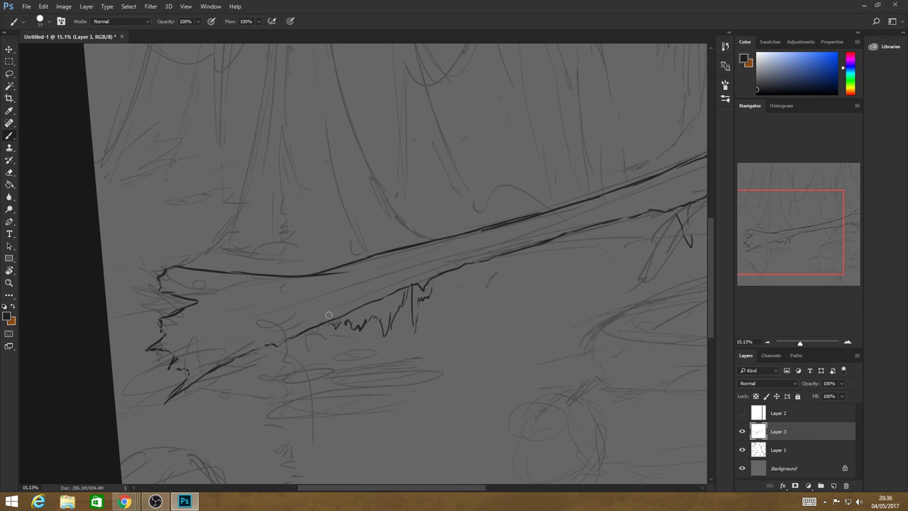
{"action": "mouse_move", "coordinate": [549, 243]}
{"action": "left_mouse_down"}
{"action": "mouse_move", "coordinate": [549, 270]}
{"action": "mouse_move", "coordinate": [624, 228]}
{"action": "left_mouse_up"}
{"action": "mouse_move", "coordinate": [526, 250]}
{"action": "left_mouse_down"}
{"action": "mouse_move", "coordinate": [503, 319]}
{"action": "mouse_move", "coordinate": [454, 268]}
{"action": "left_mouse_up"}
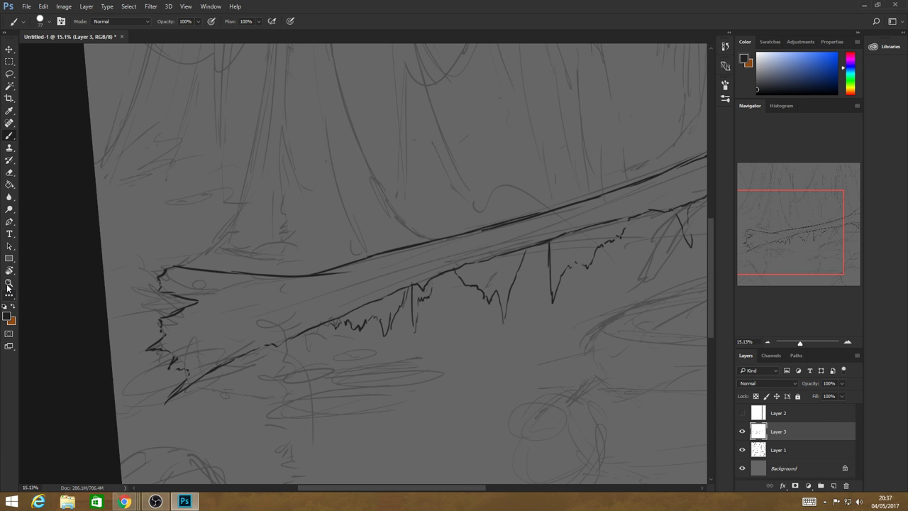
- Continue the ragged hanging moss beneath the log's right end up to the canvas edge
{"action": "left_click", "coordinate": [9, 283]}
{"action": "scroll", "coordinate": [545, 225], "scroll_direction": "down", "scroll_amount": 3}
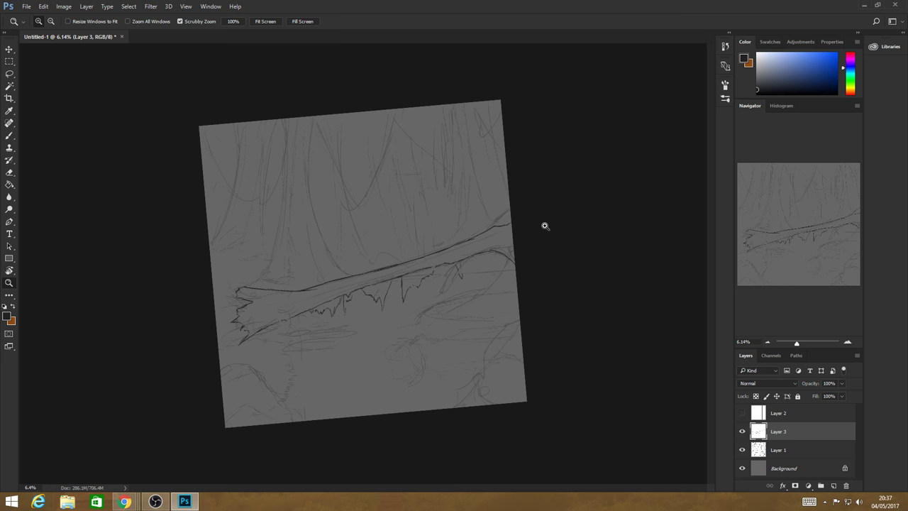
{"action": "scroll", "coordinate": [513, 216], "scroll_direction": "up", "scroll_amount": 2}
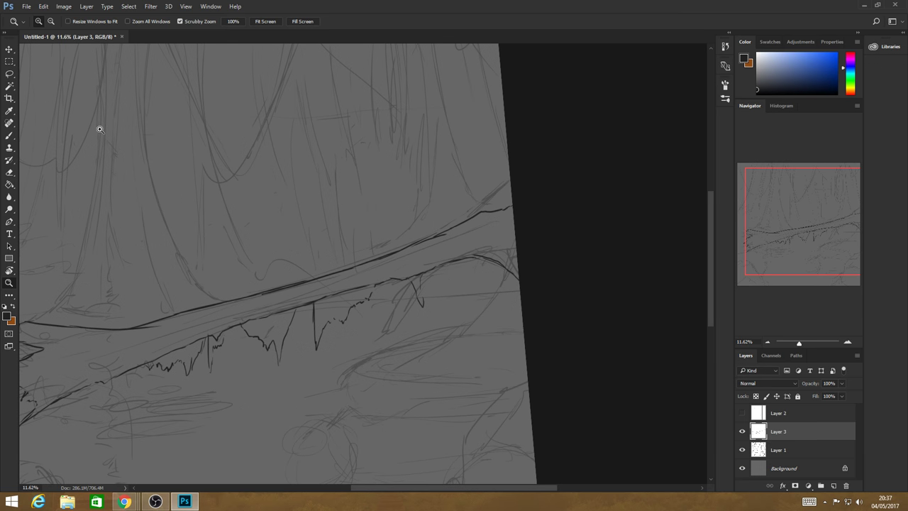
{"action": "key", "text": "b"}
{"action": "left_click_drag", "start_coordinate": [474, 255], "coordinate": [482, 299]}
{"action": "left_click_drag", "start_coordinate": [501, 279], "coordinate": [515, 286]}
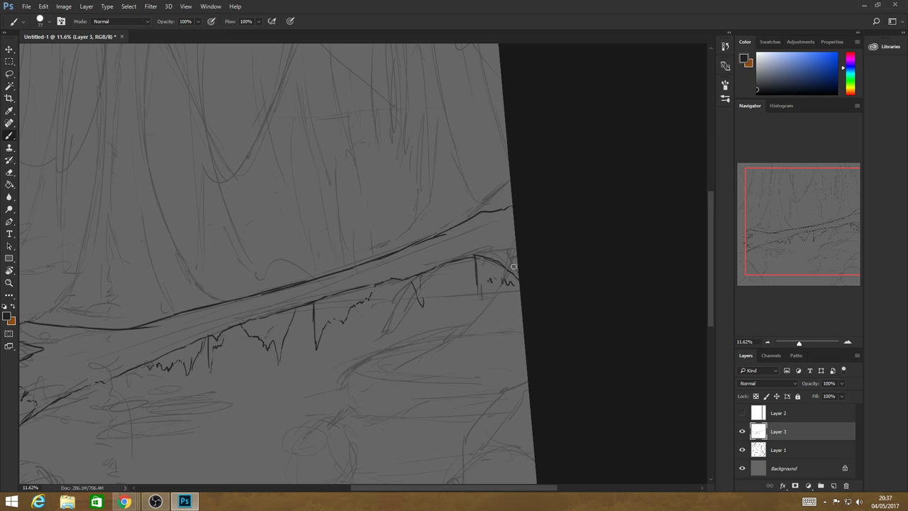
{"action": "left_click_drag", "start_coordinate": [459, 275], "coordinate": [472, 259]}
{"action": "left_click_drag", "start_coordinate": [449, 298], "coordinate": [426, 286]}
{"action": "left_click_drag", "start_coordinate": [370, 292], "coordinate": [366, 306]}
- Draw a long thin knot in the bark near the log's left end and short grain lines near its right end
{"action": "left_click_drag", "start_coordinate": [56, 370], "coordinate": [125, 354]}
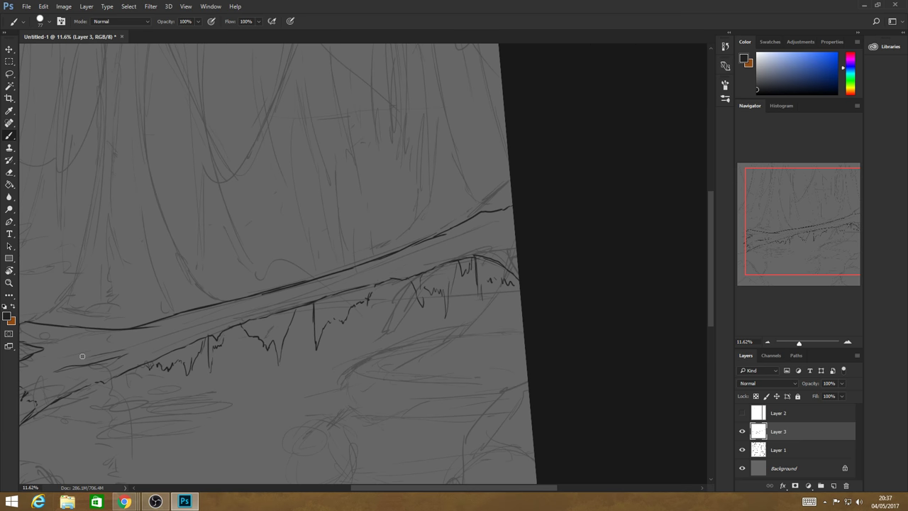
{"action": "left_click_drag", "start_coordinate": [54, 368], "coordinate": [157, 347]}
{"action": "left_click_drag", "start_coordinate": [506, 217], "coordinate": [454, 237]}
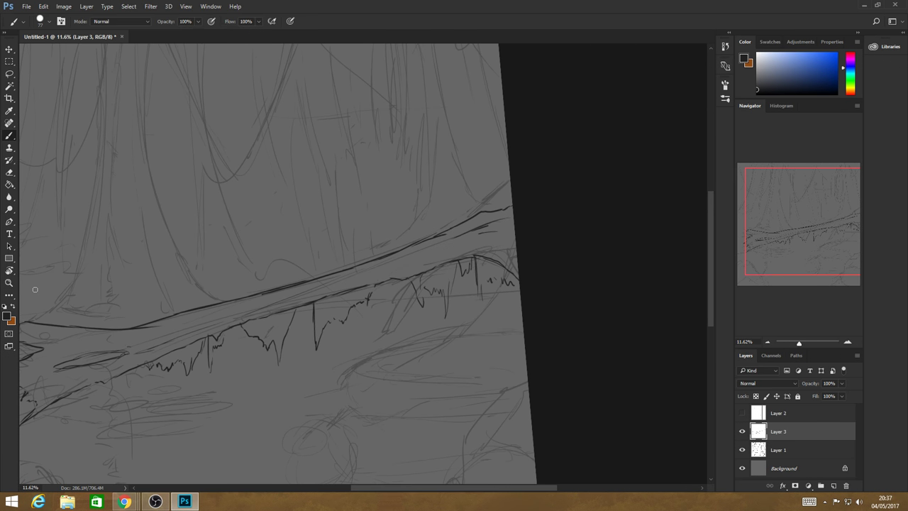
- Trace four flat ovals below the log's left part and the jagged line descending from them to the lower-left rock
{"action": "key", "text": "z"}
{"action": "scroll", "coordinate": [415, 259], "scroll_direction": "down", "scroll_amount": 5}
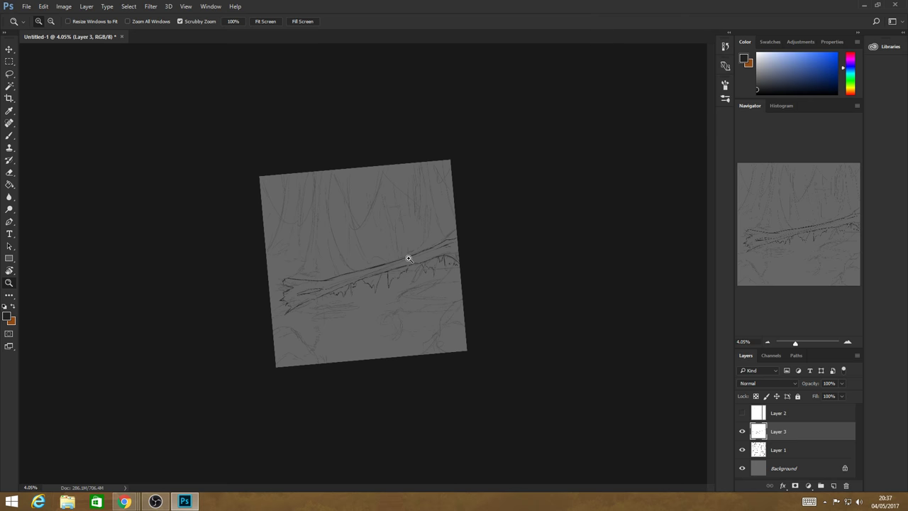
{"action": "left_click_drag", "start_coordinate": [409, 259], "coordinate": [534, 377]}
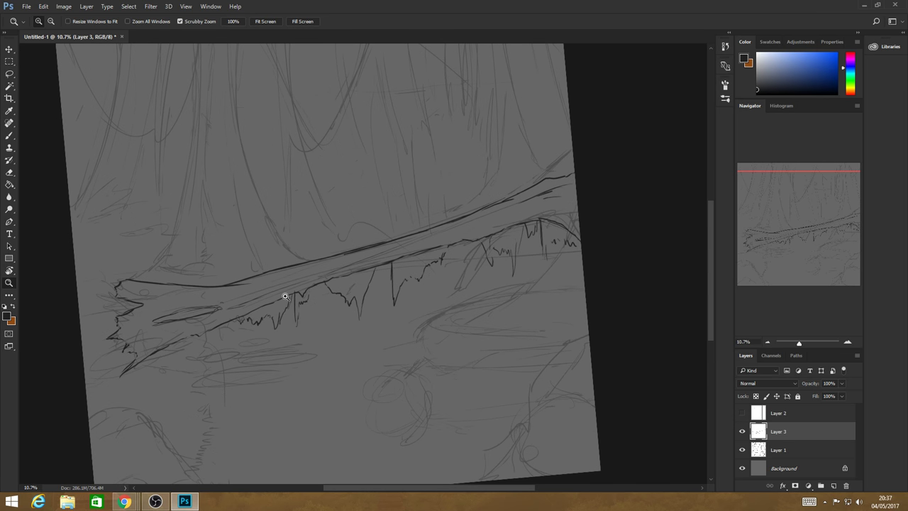
{"action": "key", "text": "b"}
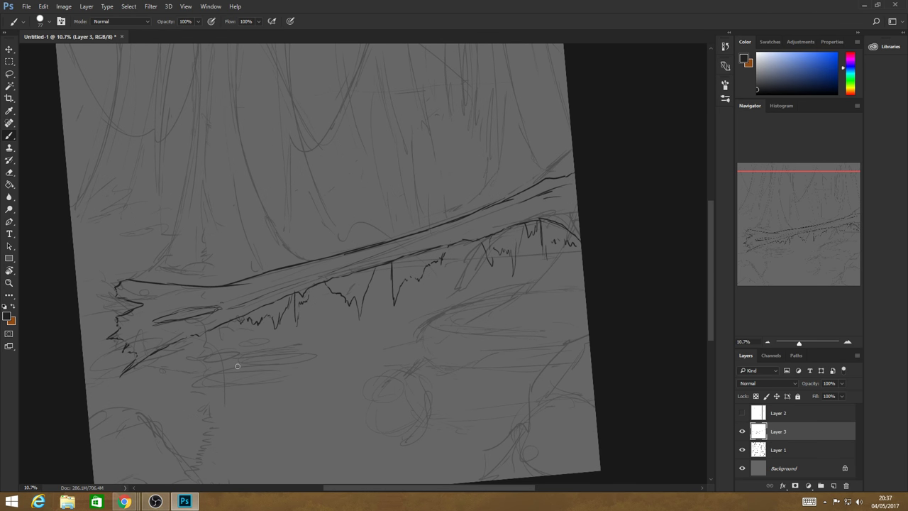
{"action": "mouse_move", "coordinate": [238, 365]}
{"action": "left_mouse_down"}
{"action": "mouse_move", "coordinate": [197, 362]}
{"action": "mouse_move", "coordinate": [208, 359]}
{"action": "left_mouse_up"}
{"action": "mouse_move", "coordinate": [259, 340]}
{"action": "left_mouse_down"}
{"action": "mouse_move", "coordinate": [241, 345]}
{"action": "mouse_move", "coordinate": [254, 356]}
{"action": "mouse_move", "coordinate": [204, 378]}
{"action": "mouse_move", "coordinate": [276, 374]}
{"action": "mouse_move", "coordinate": [268, 373]}
{"action": "left_mouse_up"}
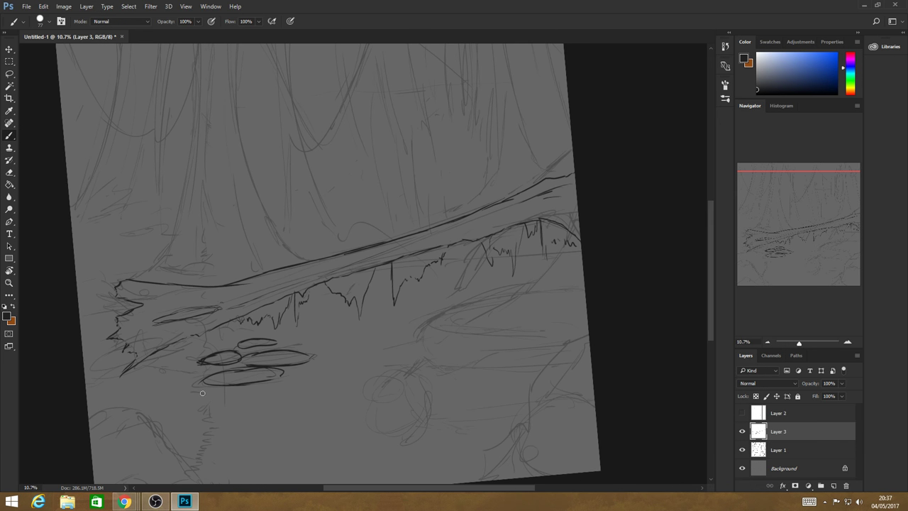
{"action": "left_click_drag", "start_coordinate": [210, 408], "coordinate": [191, 473]}
- Outline the rock in the lower-right corner and add dashed contours and short hatching inside it
{"action": "scroll", "coordinate": [703, 287], "scroll_direction": "down", "scroll_amount": 3}
{"action": "mouse_move", "coordinate": [589, 273]}
{"action": "left_mouse_down"}
{"action": "mouse_move", "coordinate": [565, 284]}
{"action": "mouse_move", "coordinate": [530, 327]}
{"action": "mouse_move", "coordinate": [495, 408]}
{"action": "left_mouse_up"}
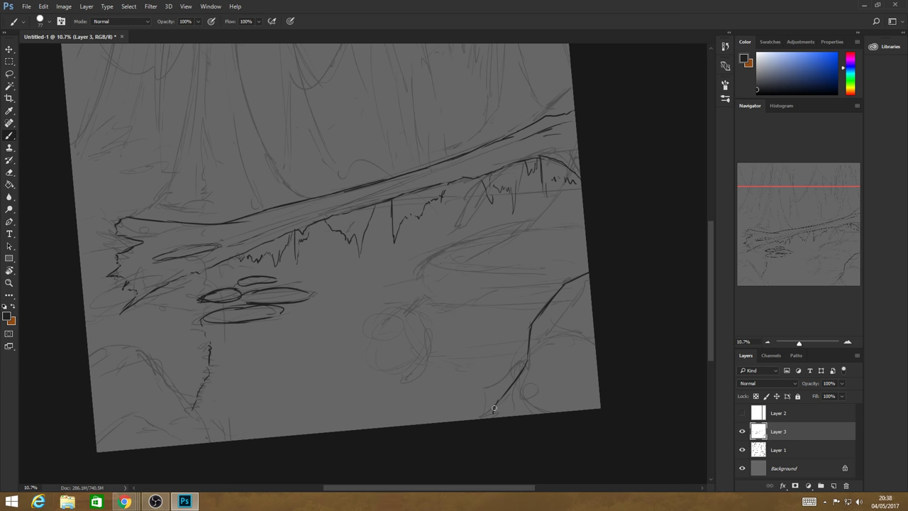
{"action": "left_click_drag", "start_coordinate": [524, 364], "coordinate": [530, 375]}
{"action": "left_click_drag", "start_coordinate": [533, 380], "coordinate": [595, 401]}
{"action": "left_click_drag", "start_coordinate": [577, 295], "coordinate": [591, 310]}
{"action": "left_click_drag", "start_coordinate": [536, 325], "coordinate": [573, 348]}
{"action": "left_click_drag", "start_coordinate": [566, 290], "coordinate": [568, 314]}
{"action": "left_click_drag", "start_coordinate": [537, 340], "coordinate": [537, 357]}
- Outline the two overlapping rocks in the lower-left corner and add broken contour strokes inside them
{"action": "mouse_move", "coordinate": [88, 353]}
{"action": "left_mouse_down"}
{"action": "mouse_move", "coordinate": [148, 352]}
{"action": "mouse_move", "coordinate": [213, 435]}
{"action": "left_mouse_up"}
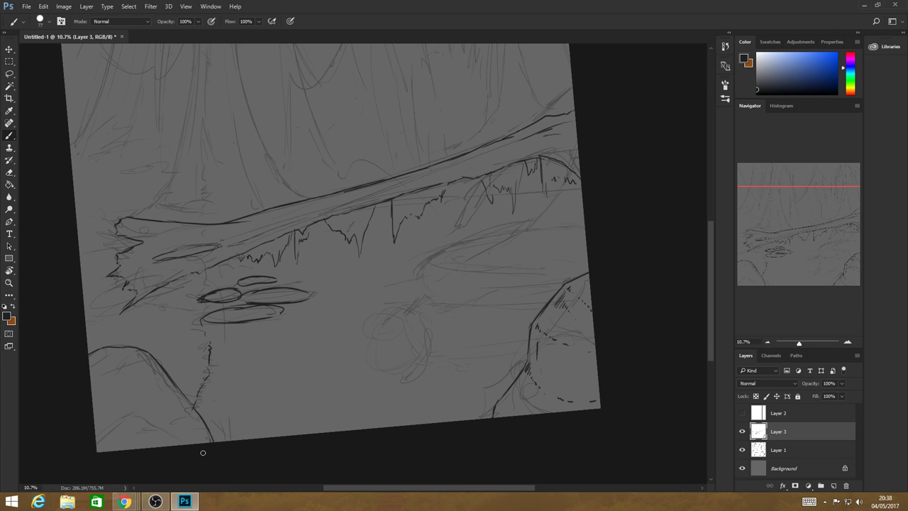
{"action": "left_click_drag", "start_coordinate": [178, 391], "coordinate": [187, 408]}
{"action": "left_click_drag", "start_coordinate": [159, 425], "coordinate": [164, 418]}
{"action": "mouse_move", "coordinate": [97, 443]}
{"action": "left_mouse_down"}
{"action": "mouse_move", "coordinate": [115, 425]}
{"action": "mouse_move", "coordinate": [173, 431]}
{"action": "mouse_move", "coordinate": [129, 430]}
{"action": "left_mouse_up"}
{"action": "left_click_drag", "start_coordinate": [127, 358], "coordinate": [117, 407]}
- Straighten the canvas view and check the whole line drawing
{"action": "key", "text": "z"}
{"action": "left_click", "coordinate": [482, 348], "text": "alt"}
{"action": "left_click", "coordinate": [481, 345], "text": "alt"}
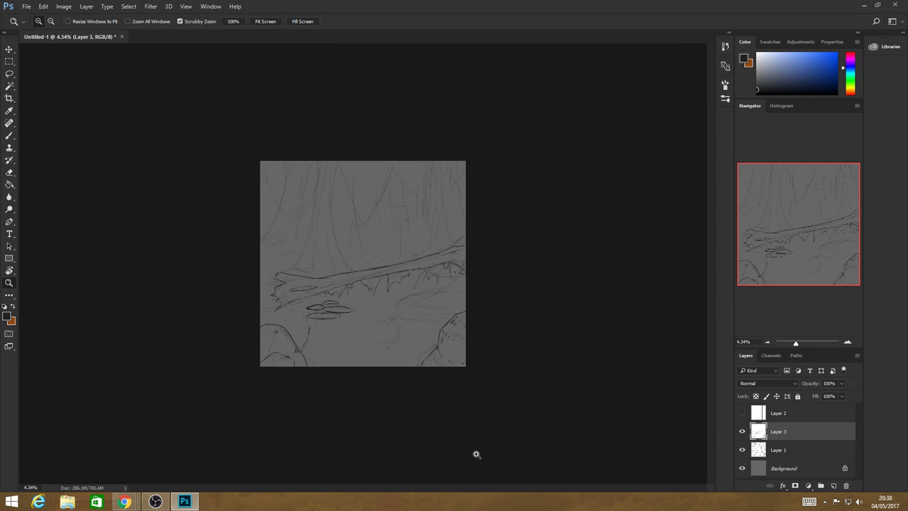
{"action": "left_click_drag", "start_coordinate": [477, 454], "coordinate": [458, 347]}
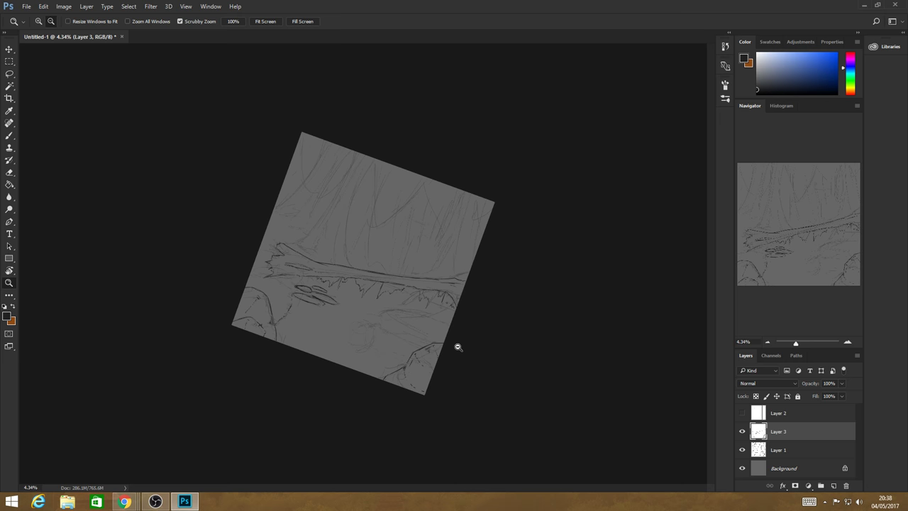
{"action": "key", "text": "Escape"}
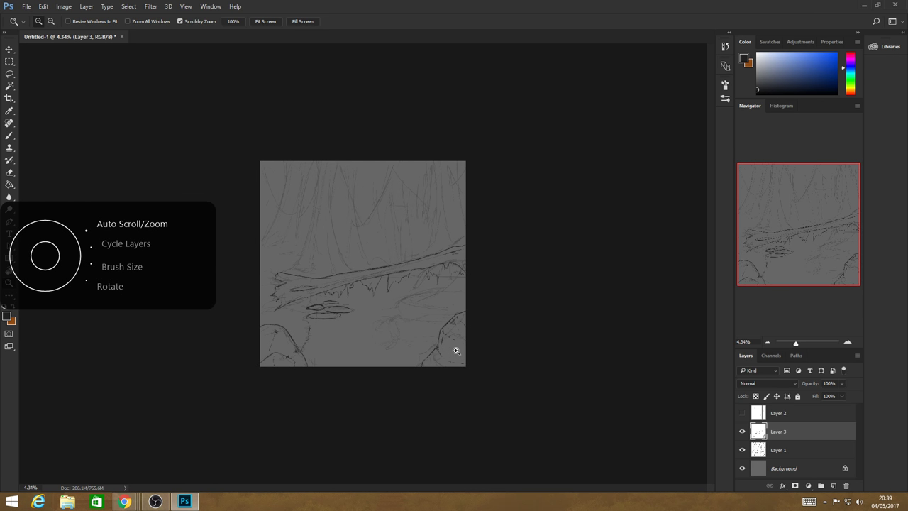
{"action": "key", "text": "ctrl+plus"}
{"action": "key", "text": "ctrl+plus"}
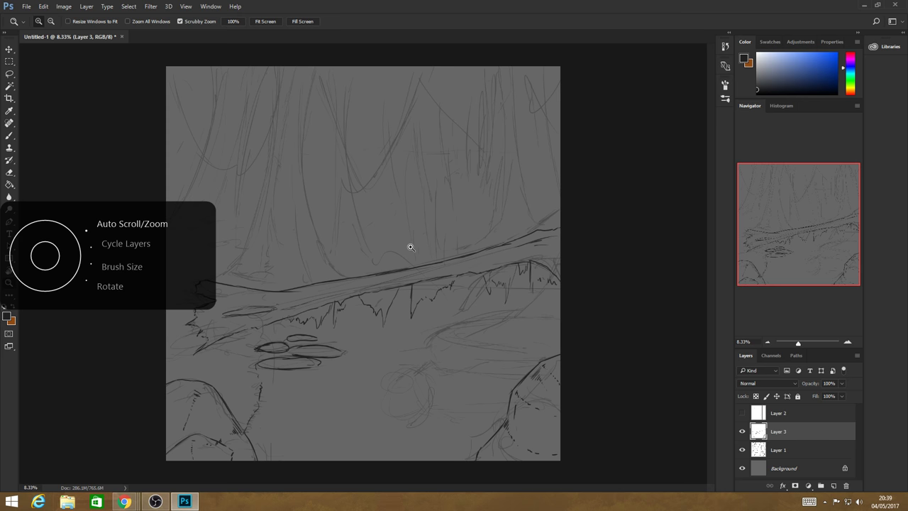
- Add a short rough stroke running from the log's underside down to the leftmost flat oval
{"action": "scroll", "coordinate": [322, 370], "scroll_direction": "up", "scroll_amount": 1}
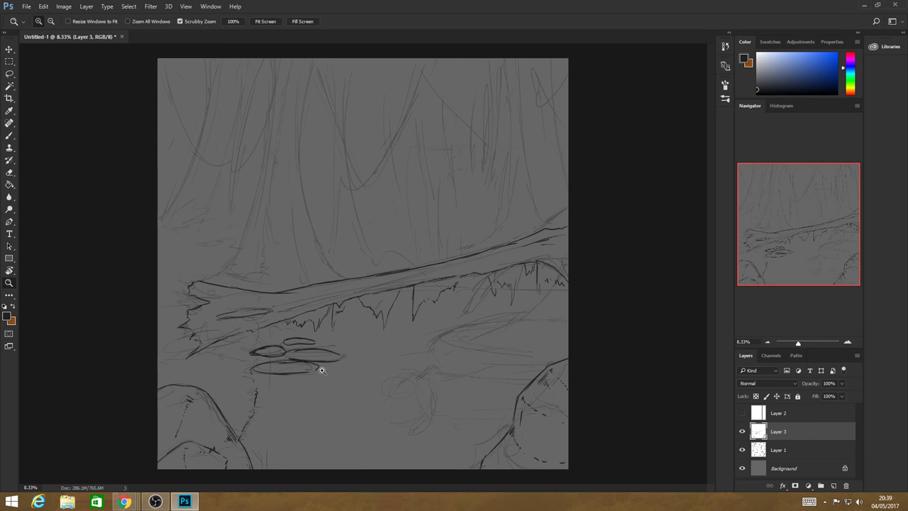
{"action": "scroll", "coordinate": [321, 370], "scroll_direction": "up", "scroll_amount": 3}
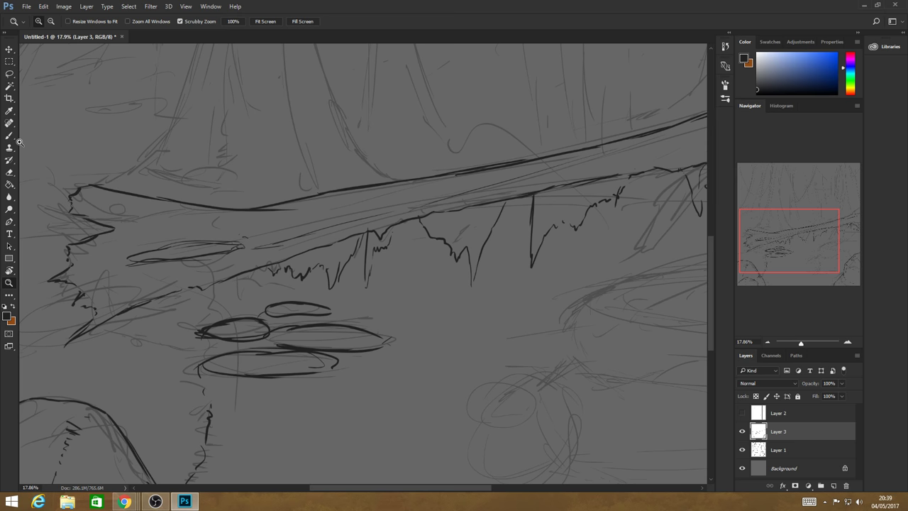
{"action": "left_click", "coordinate": [10, 135]}
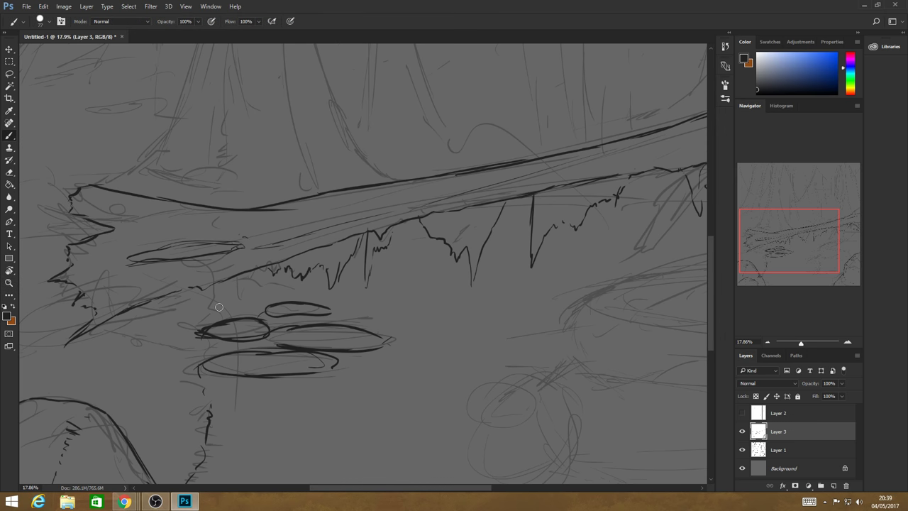
{"action": "left_click_drag", "start_coordinate": [207, 302], "coordinate": [197, 328]}
- Lasso the log's broken left end, stretch it horizontally past the canvas's left edge, deselect it and return to the Brush tool
{"action": "left_click", "coordinate": [9, 282]}
{"action": "scroll", "coordinate": [441, 288], "scroll_direction": "down", "scroll_amount": 4}
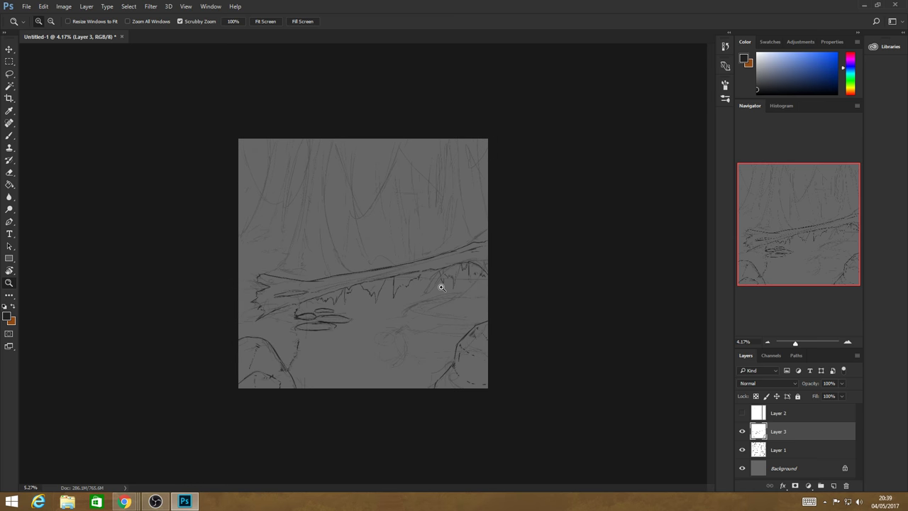
{"action": "scroll", "coordinate": [441, 287], "scroll_direction": "up", "scroll_amount": 2}
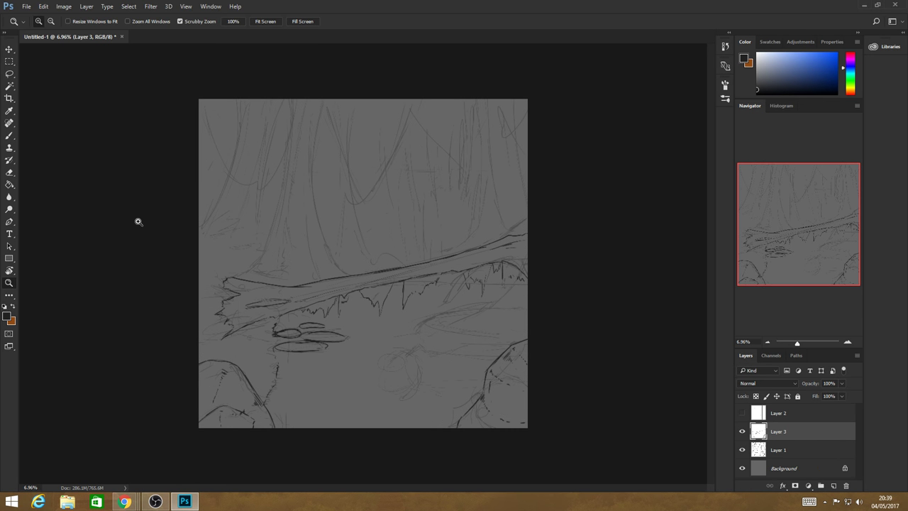
{"action": "key", "text": "l"}
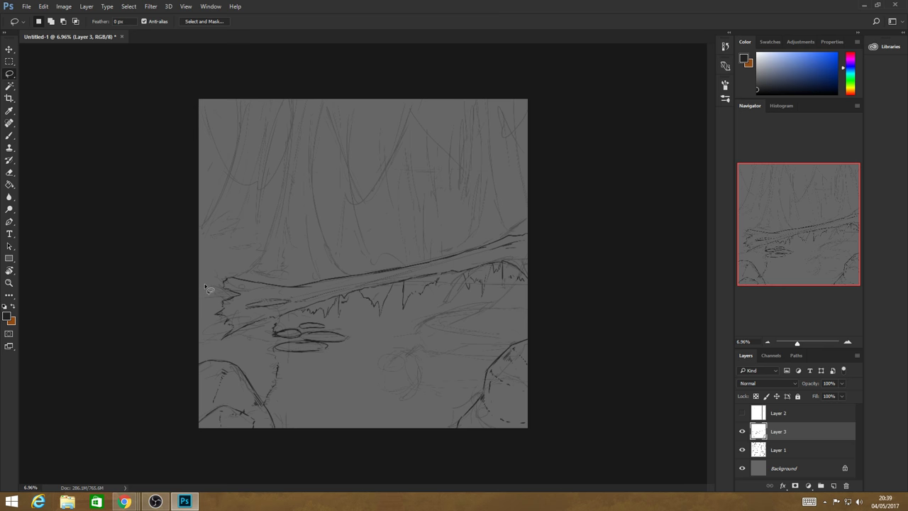
{"action": "mouse_move", "coordinate": [220, 344]}
{"action": "left_mouse_down"}
{"action": "mouse_move", "coordinate": [225, 273]}
{"action": "mouse_move", "coordinate": [222, 343]}
{"action": "left_mouse_up"}
{"action": "key", "text": "ctrl+t"}
{"action": "left_click_drag", "start_coordinate": [209, 305], "coordinate": [148, 307]}
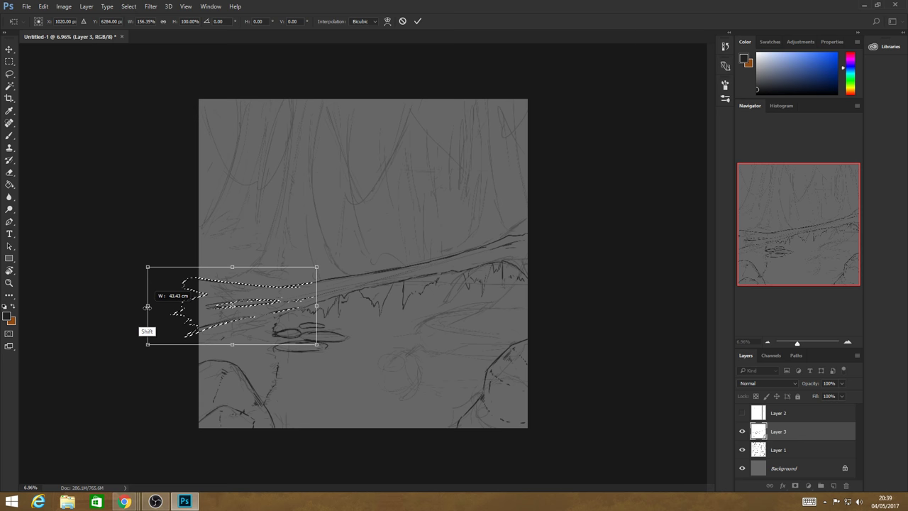
{"action": "key", "text": "Return"}
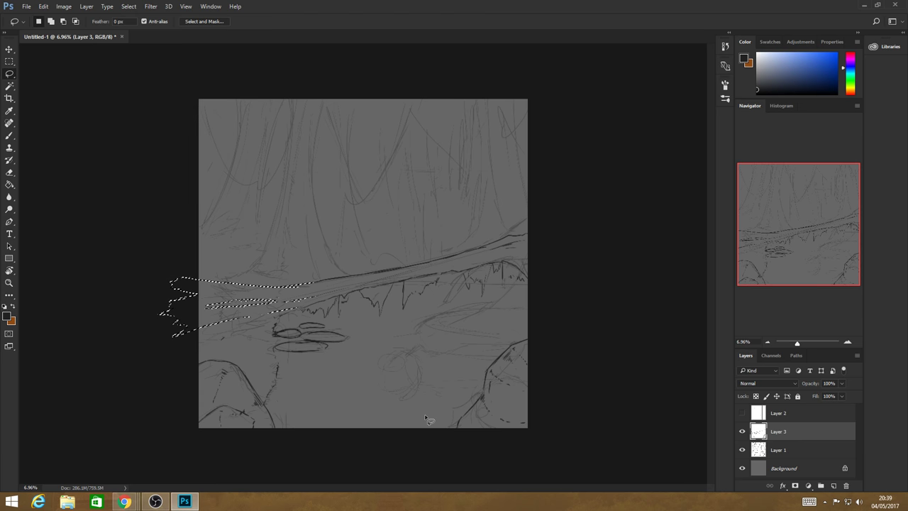
{"action": "key", "text": "ctrl+d"}
{"action": "key", "text": "m"}
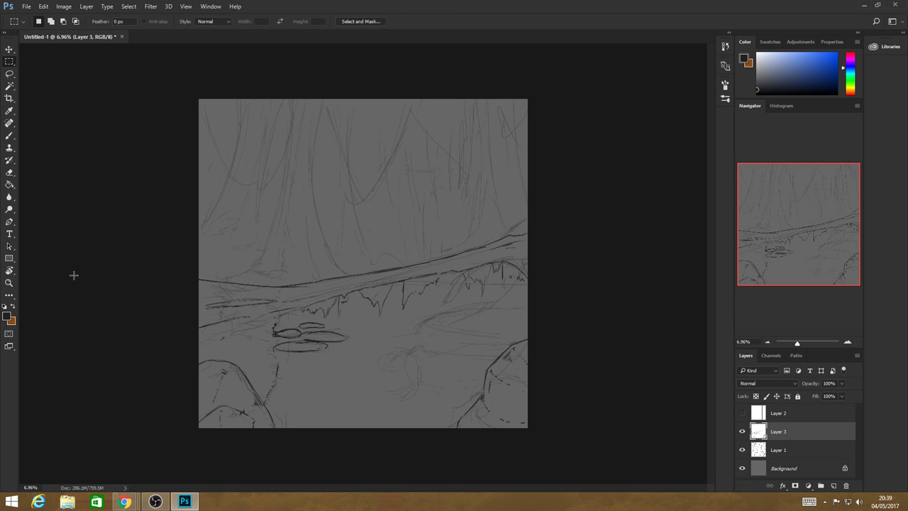
{"action": "key", "text": "b"}
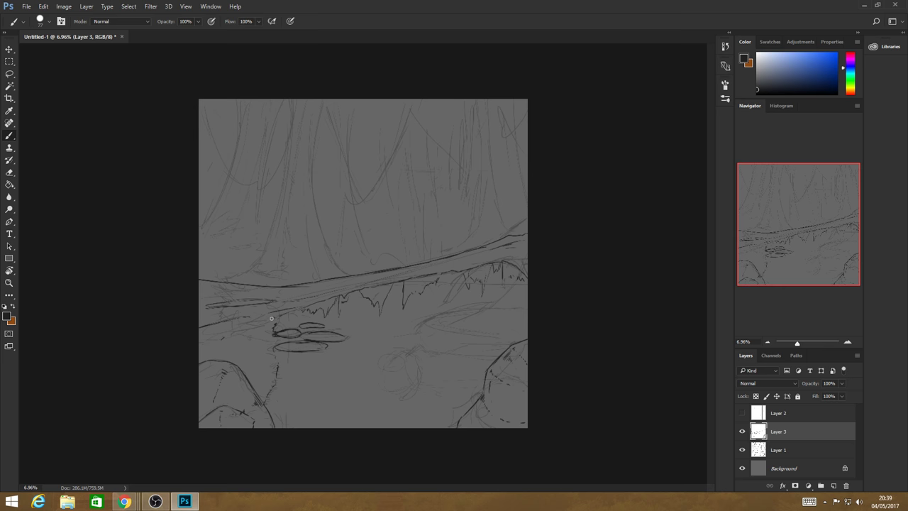
- Retrace the log's left underside and top edge, curve its right end up to the canvas edge, and add flat ovals along its left part
{"action": "left_click_drag", "start_coordinate": [239, 320], "coordinate": [323, 300]}
{"action": "left_click_drag", "start_coordinate": [267, 283], "coordinate": [299, 286]}
{"action": "left_click_drag", "start_coordinate": [501, 238], "coordinate": [526, 201]}
{"action": "left_click_drag", "start_coordinate": [489, 245], "coordinate": [528, 190]}
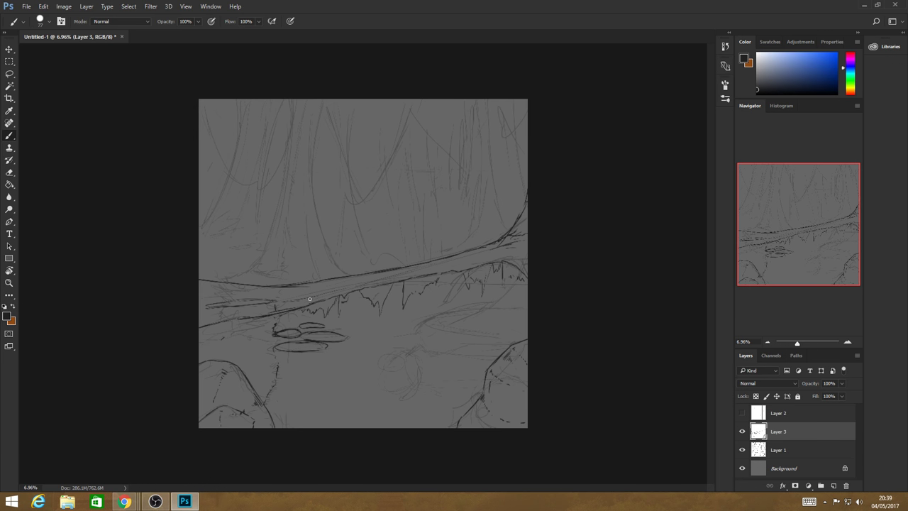
{"action": "mouse_move", "coordinate": [272, 308]}
{"action": "left_mouse_down"}
{"action": "mouse_move", "coordinate": [308, 296]}
{"action": "mouse_move", "coordinate": [225, 312]}
{"action": "mouse_move", "coordinate": [261, 309]}
{"action": "left_mouse_up"}
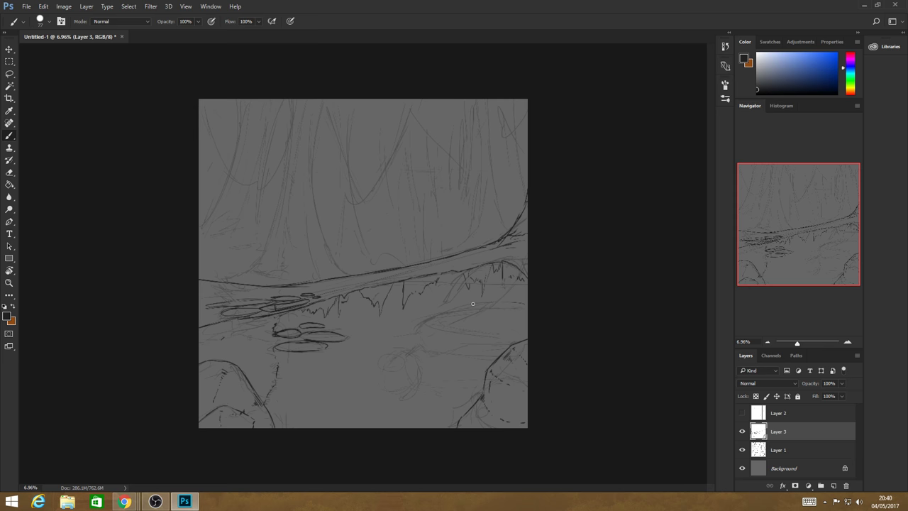
- Outline the two stacked flat-topped rock ledges beneath the log's right half, above the lower-right rock
{"action": "mouse_move", "coordinate": [484, 302]}
{"action": "left_mouse_down"}
{"action": "mouse_move", "coordinate": [521, 303]}
{"action": "mouse_move", "coordinate": [423, 322]}
{"action": "mouse_move", "coordinate": [472, 333]}
{"action": "mouse_move", "coordinate": [466, 326]}
{"action": "mouse_move", "coordinate": [439, 325]}
{"action": "mouse_move", "coordinate": [431, 346]}
{"action": "mouse_move", "coordinate": [465, 356]}
{"action": "left_mouse_up"}
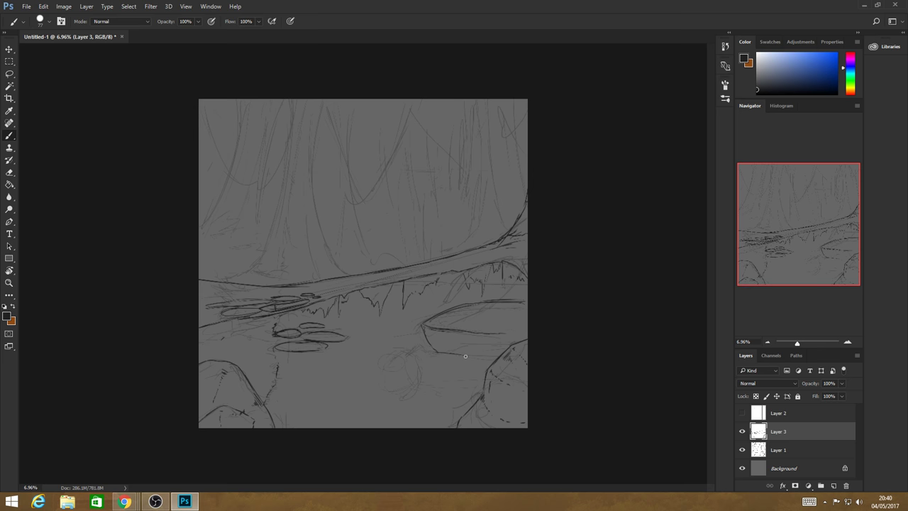
{"action": "left_click_drag", "start_coordinate": [410, 351], "coordinate": [457, 406]}
{"action": "mouse_move", "coordinate": [408, 353]}
{"action": "left_mouse_down"}
{"action": "mouse_move", "coordinate": [454, 349]}
{"action": "mouse_move", "coordinate": [445, 362]}
{"action": "left_mouse_up"}
{"action": "left_click_drag", "start_coordinate": [422, 329], "coordinate": [414, 338]}
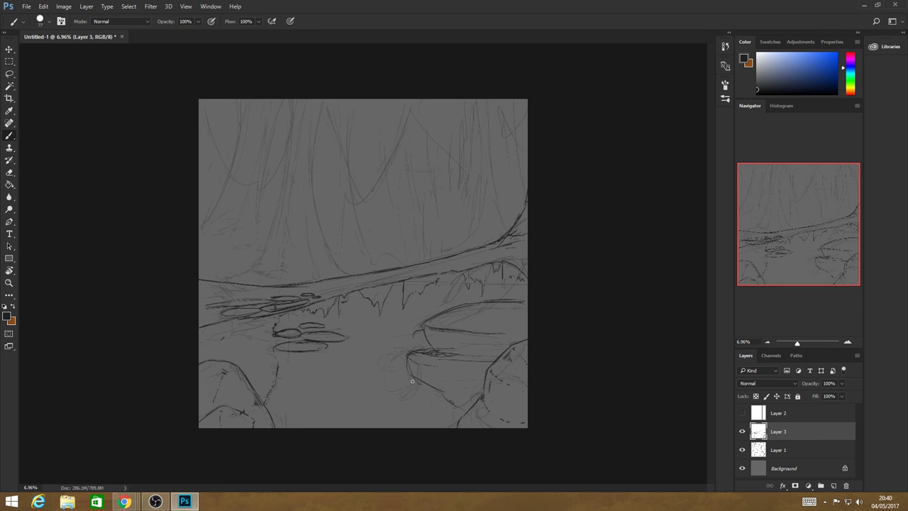
- Draw the uneven ground contour in the lower middle and outline the small rock beneath the log's right end
{"action": "mouse_move", "coordinate": [413, 381]}
{"action": "left_mouse_down"}
{"action": "mouse_move", "coordinate": [377, 410]}
{"action": "mouse_move", "coordinate": [320, 405]}
{"action": "left_mouse_up"}
{"action": "left_click_drag", "start_coordinate": [439, 284], "coordinate": [491, 284]}
{"action": "mouse_move", "coordinate": [502, 283]}
{"action": "left_mouse_down"}
{"action": "mouse_move", "coordinate": [481, 296]}
{"action": "mouse_move", "coordinate": [526, 300]}
{"action": "mouse_move", "coordinate": [522, 274]}
{"action": "mouse_move", "coordinate": [479, 302]}
{"action": "left_mouse_up"}
{"action": "left_click_drag", "start_coordinate": [506, 262], "coordinate": [497, 272]}
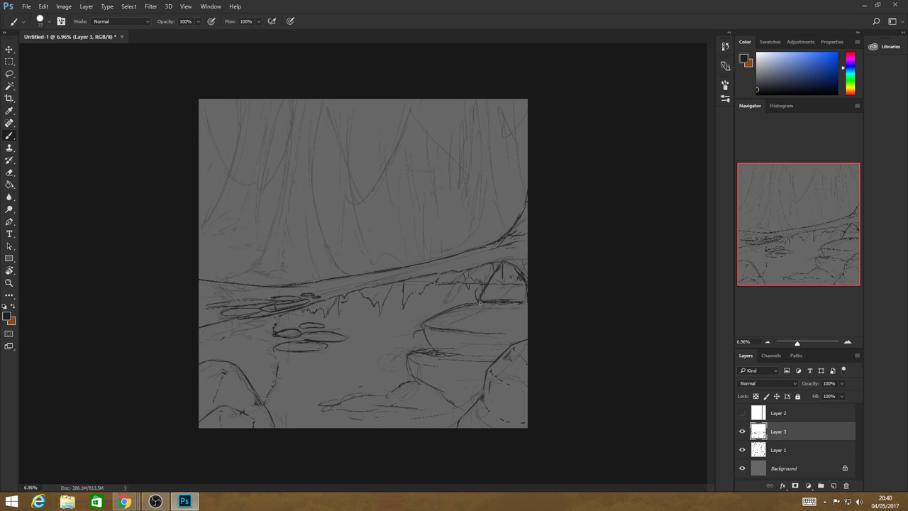
{"action": "left_click_drag", "start_coordinate": [467, 315], "coordinate": [501, 310]}
- Trace both sides of the right-hand tree trunk and add pointed leaf clusters at its base
{"action": "mouse_move", "coordinate": [457, 248]}
{"action": "left_mouse_down"}
{"action": "mouse_move", "coordinate": [478, 216]}
{"action": "mouse_move", "coordinate": [483, 157]}
{"action": "mouse_move", "coordinate": [486, 202]}
{"action": "mouse_move", "coordinate": [479, 120]}
{"action": "left_mouse_up"}
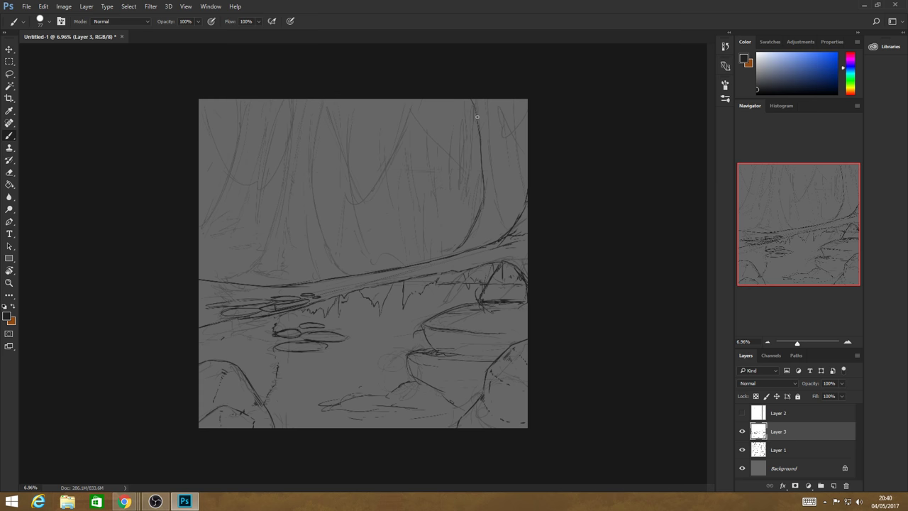
{"action": "mouse_move", "coordinate": [489, 100]}
{"action": "left_mouse_down"}
{"action": "mouse_move", "coordinate": [506, 221]}
{"action": "mouse_move", "coordinate": [502, 196]}
{"action": "mouse_move", "coordinate": [526, 201]}
{"action": "left_mouse_up"}
{"action": "mouse_move", "coordinate": [508, 218]}
{"action": "left_mouse_down"}
{"action": "mouse_move", "coordinate": [465, 223]}
{"action": "mouse_move", "coordinate": [462, 251]}
{"action": "left_mouse_up"}
{"action": "mouse_move", "coordinate": [471, 220]}
{"action": "left_mouse_down"}
{"action": "mouse_move", "coordinate": [460, 251]}
{"action": "mouse_move", "coordinate": [454, 234]}
{"action": "left_mouse_up"}
- Draw the hanging vine loop and the thin vertical stems beside the right-hand tree
{"action": "mouse_move", "coordinate": [495, 100]}
{"action": "left_mouse_down"}
{"action": "mouse_move", "coordinate": [512, 135]}
{"action": "mouse_move", "coordinate": [516, 114]}
{"action": "mouse_move", "coordinate": [505, 111]}
{"action": "mouse_move", "coordinate": [518, 195]}
{"action": "left_mouse_up"}
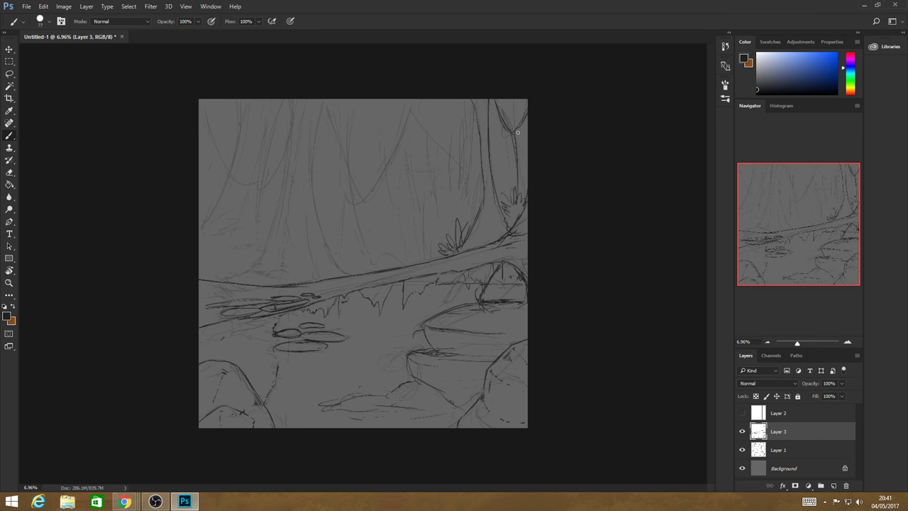
{"action": "left_click_drag", "start_coordinate": [499, 112], "coordinate": [502, 193]}
{"action": "left_click_drag", "start_coordinate": [509, 128], "coordinate": [506, 175]}
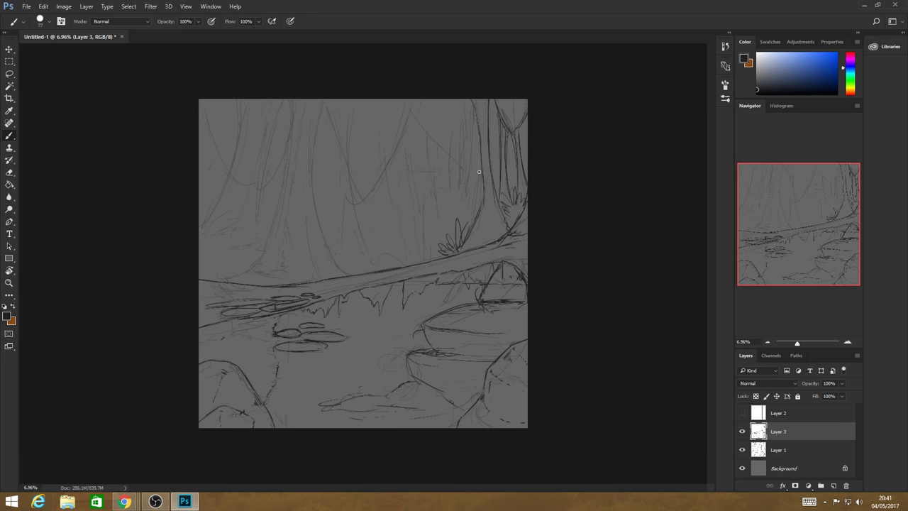
- Trace the large left-centre tree trunk with grass tufts at its roots and add bark grooves and knots inside it
{"action": "left_click_drag", "start_coordinate": [292, 100], "coordinate": [285, 185]}
{"action": "mouse_move", "coordinate": [291, 129]}
{"action": "left_mouse_down"}
{"action": "mouse_move", "coordinate": [281, 206]}
{"action": "mouse_move", "coordinate": [254, 271]}
{"action": "mouse_move", "coordinate": [257, 262]}
{"action": "left_mouse_up"}
{"action": "mouse_move", "coordinate": [323, 109]}
{"action": "left_mouse_down"}
{"action": "mouse_move", "coordinate": [315, 225]}
{"action": "mouse_move", "coordinate": [343, 263]}
{"action": "mouse_move", "coordinate": [301, 201]}
{"action": "left_mouse_up"}
{"action": "left_click_drag", "start_coordinate": [306, 221], "coordinate": [318, 273]}
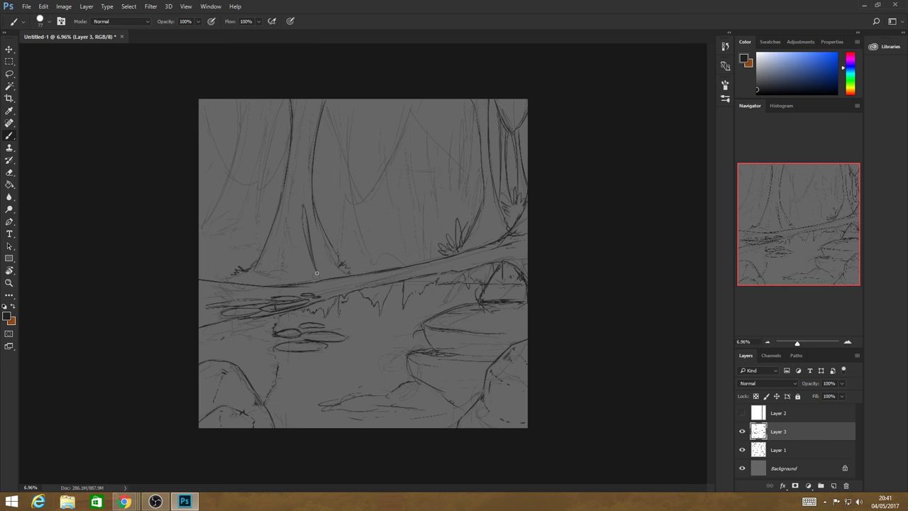
{"action": "left_click_drag", "start_coordinate": [307, 187], "coordinate": [305, 171]}
{"action": "left_click_drag", "start_coordinate": [282, 252], "coordinate": [287, 197]}
{"action": "left_click_drag", "start_coordinate": [280, 270], "coordinate": [286, 201]}
{"action": "left_click_drag", "start_coordinate": [286, 172], "coordinate": [290, 141]}
- Trace the vines hanging on both sides of the large tree, plus the far-left trunk with a leafy plant at its base
{"action": "left_click_drag", "start_coordinate": [262, 182], "coordinate": [259, 150]}
{"action": "left_click_drag", "start_coordinate": [325, 119], "coordinate": [353, 188]}
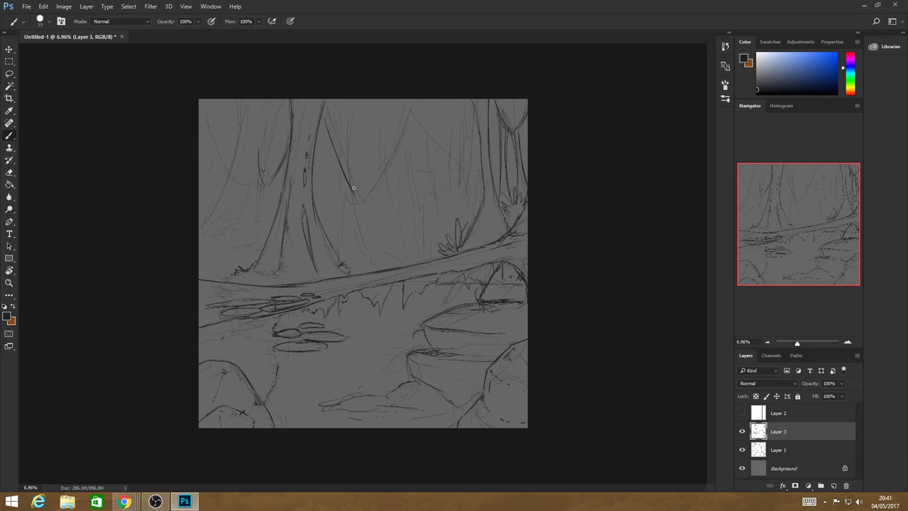
{"action": "left_click_drag", "start_coordinate": [414, 106], "coordinate": [359, 197]}
{"action": "left_click_drag", "start_coordinate": [412, 102], "coordinate": [359, 196]}
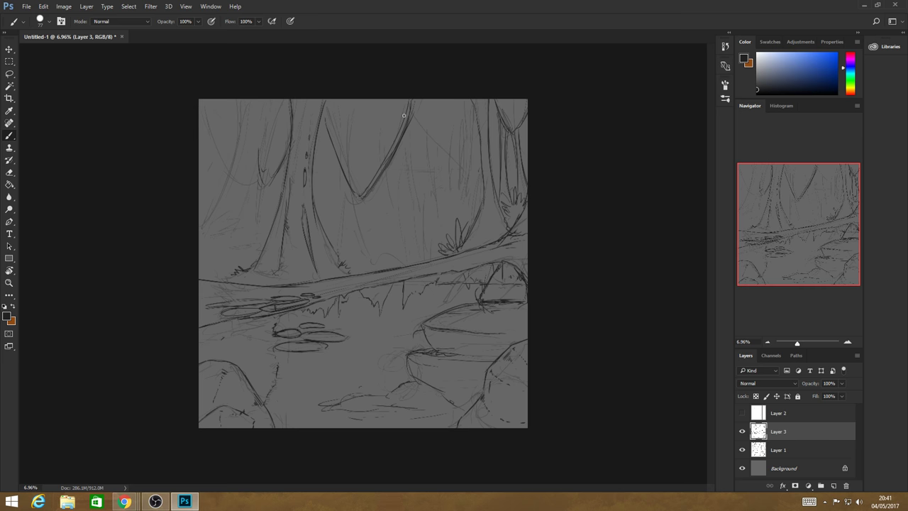
{"action": "left_click_drag", "start_coordinate": [408, 100], "coordinate": [398, 134]}
{"action": "mouse_move", "coordinate": [326, 110]}
{"action": "left_mouse_down"}
{"action": "mouse_move", "coordinate": [351, 166]}
{"action": "mouse_move", "coordinate": [328, 100]}
{"action": "left_mouse_up"}
{"action": "left_click_drag", "start_coordinate": [361, 188], "coordinate": [332, 139]}
{"action": "mouse_move", "coordinate": [259, 137]}
{"action": "left_mouse_down"}
{"action": "mouse_move", "coordinate": [256, 120]}
{"action": "mouse_move", "coordinate": [204, 232]}
{"action": "mouse_move", "coordinate": [217, 222]}
{"action": "mouse_move", "coordinate": [201, 224]}
{"action": "left_mouse_up"}
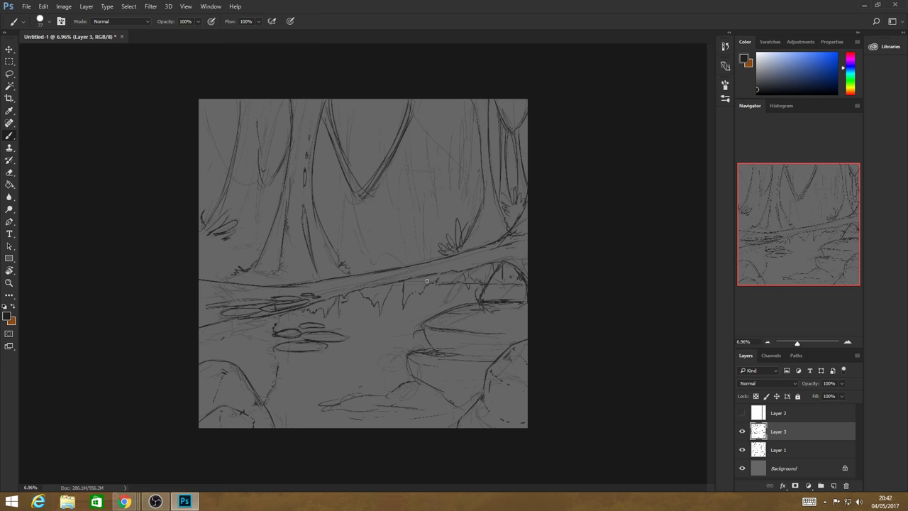
- Add short horizontal ripple and ground strokes across the open area between the ovals and the rock ledges
{"action": "left_click_drag", "start_coordinate": [427, 306], "coordinate": [404, 307]}
{"action": "left_click_drag", "start_coordinate": [388, 318], "coordinate": [376, 324]}
{"action": "left_click_drag", "start_coordinate": [359, 365], "coordinate": [341, 366]}
{"action": "mouse_move", "coordinate": [328, 378]}
{"action": "left_mouse_down"}
{"action": "mouse_move", "coordinate": [302, 378]}
{"action": "mouse_move", "coordinate": [311, 386]}
{"action": "left_mouse_up"}
{"action": "left_click_drag", "start_coordinate": [336, 422], "coordinate": [321, 423]}
- Draw thin vertical background tree trunks behind the vine loop and between the two main trees
{"action": "left_click_drag", "start_coordinate": [363, 251], "coordinate": [359, 195]}
{"action": "left_click_drag", "start_coordinate": [347, 243], "coordinate": [355, 160]}
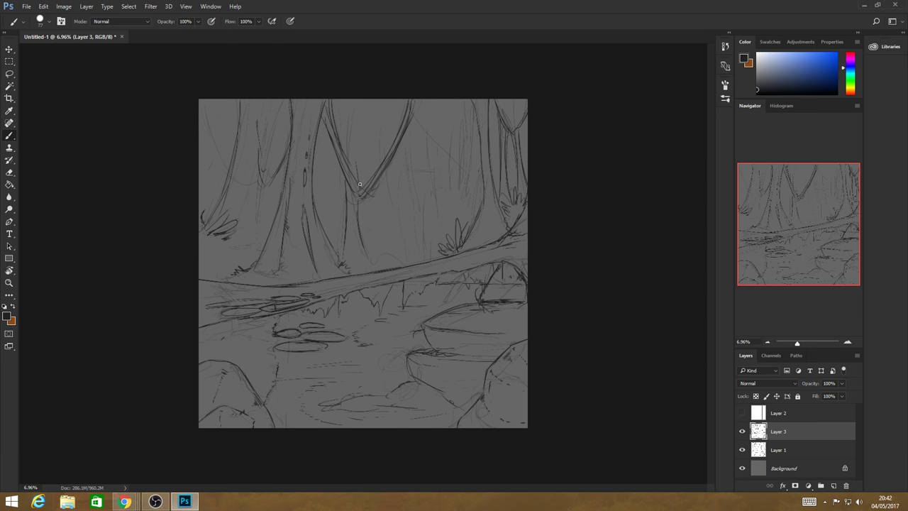
{"action": "mouse_move", "coordinate": [360, 185]}
{"action": "left_mouse_down"}
{"action": "mouse_move", "coordinate": [353, 129]}
{"action": "mouse_move", "coordinate": [347, 152]}
{"action": "left_mouse_up"}
{"action": "mouse_move", "coordinate": [398, 157]}
{"action": "left_mouse_down"}
{"action": "mouse_move", "coordinate": [401, 231]}
{"action": "mouse_move", "coordinate": [400, 163]}
{"action": "left_mouse_up"}
{"action": "mouse_move", "coordinate": [403, 157]}
{"action": "left_mouse_down"}
{"action": "mouse_move", "coordinate": [406, 211]}
{"action": "mouse_move", "coordinate": [441, 121]}
{"action": "left_mouse_up"}
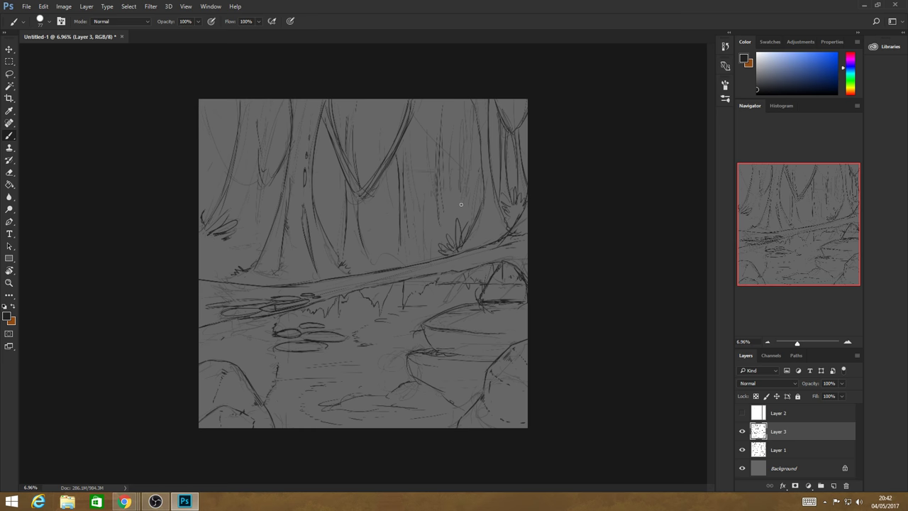
{"action": "left_click_drag", "start_coordinate": [461, 205], "coordinate": [465, 134]}
- Merge the line-art layer down into the sketch layer and create a new empty layer beneath it
{"action": "right_click", "coordinate": [791, 432]}
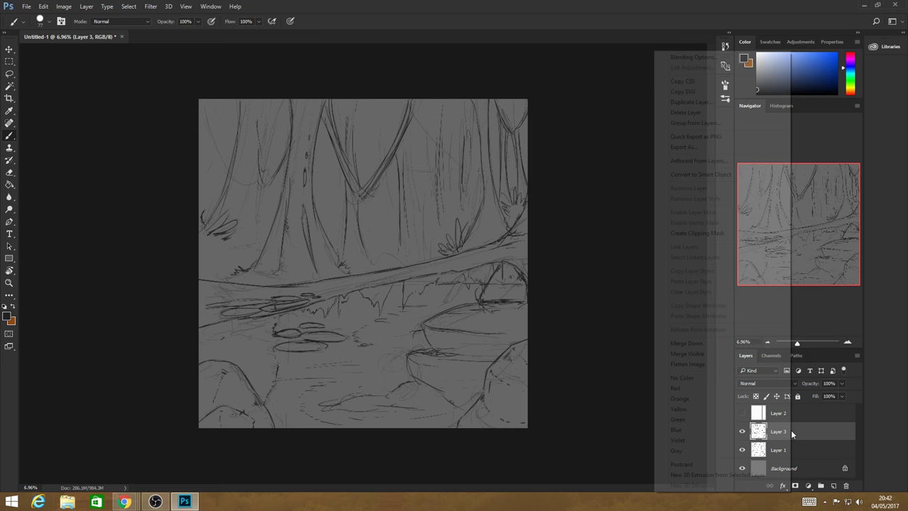
{"action": "left_click", "coordinate": [687, 343]}
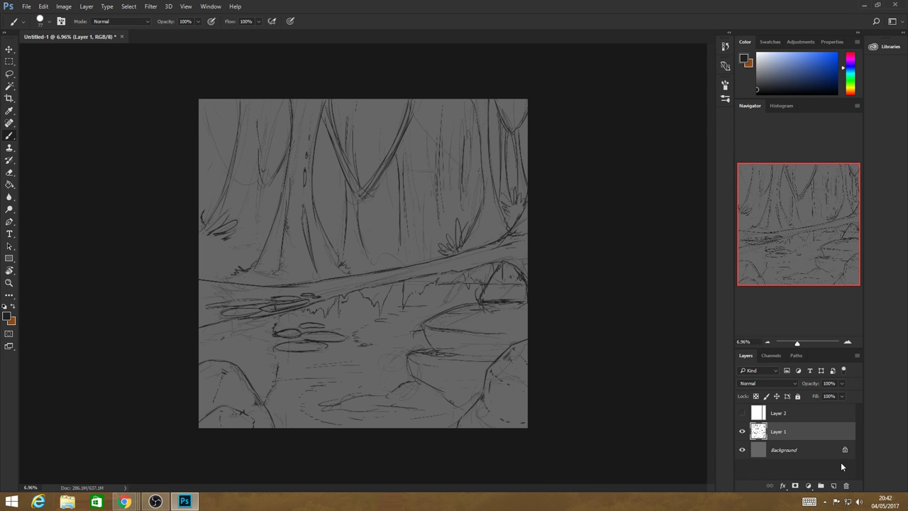
{"action": "key", "text": "ctrl+shift+alt+n"}
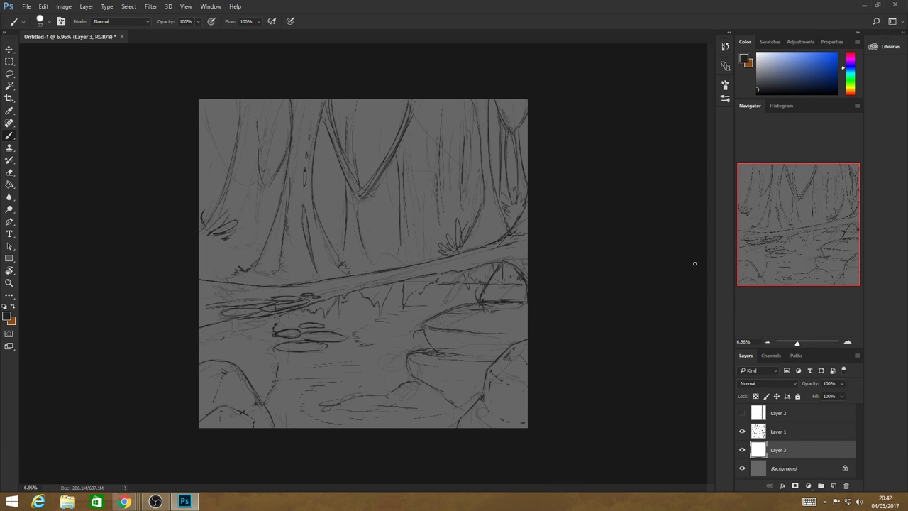
{"action": "key", "text": "alt+Tab"}
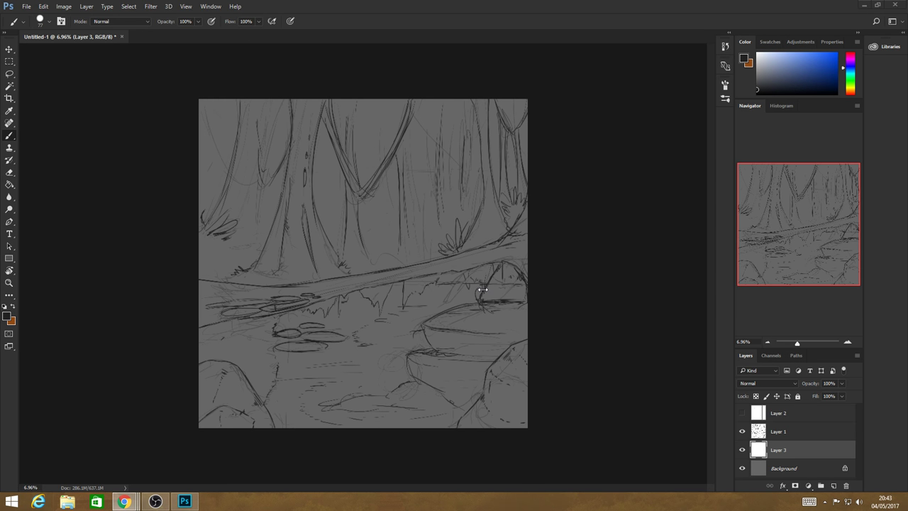
{"action": "left_click", "coordinate": [78, 245]}
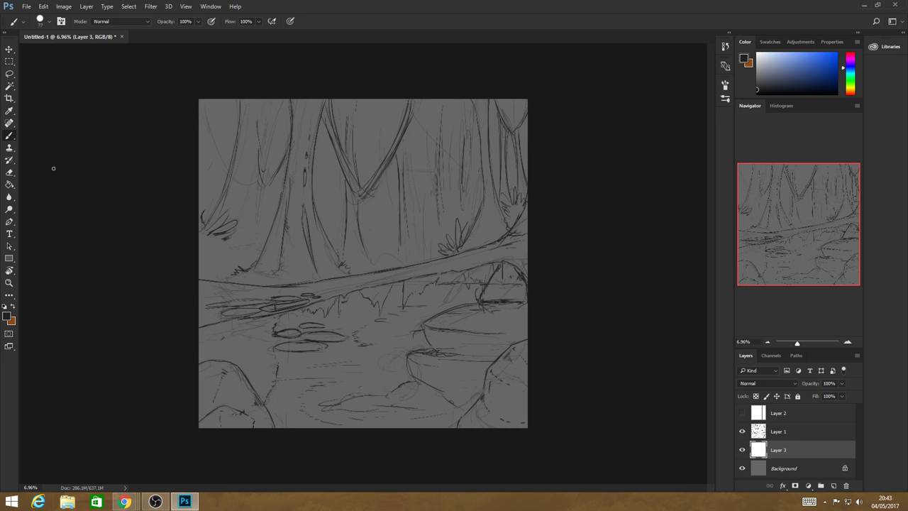
- Paint the log and the whole foreground below it in a grey darker than the background, using a 2874 px brush
{"action": "left_click", "coordinate": [350, 277], "text": "alt"}
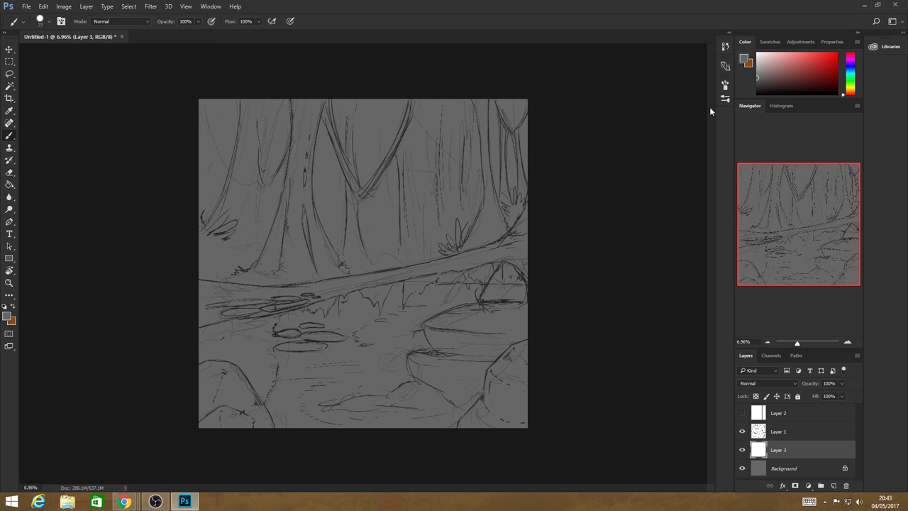
{"action": "left_click", "coordinate": [752, 82]}
{"action": "left_click", "coordinate": [48, 20]}
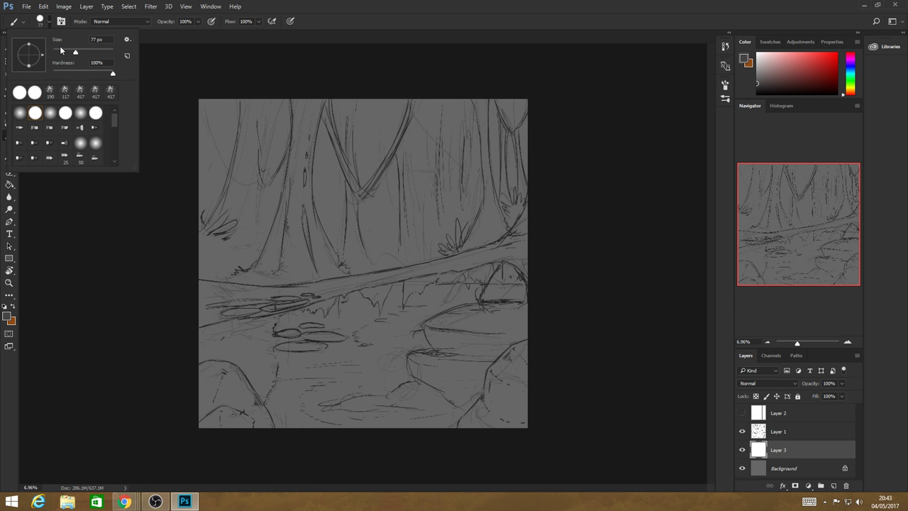
{"action": "left_click_drag", "start_coordinate": [75, 51], "coordinate": [100, 51]}
{"action": "type", "text": "2874"}
{"action": "key", "text": "Return"}
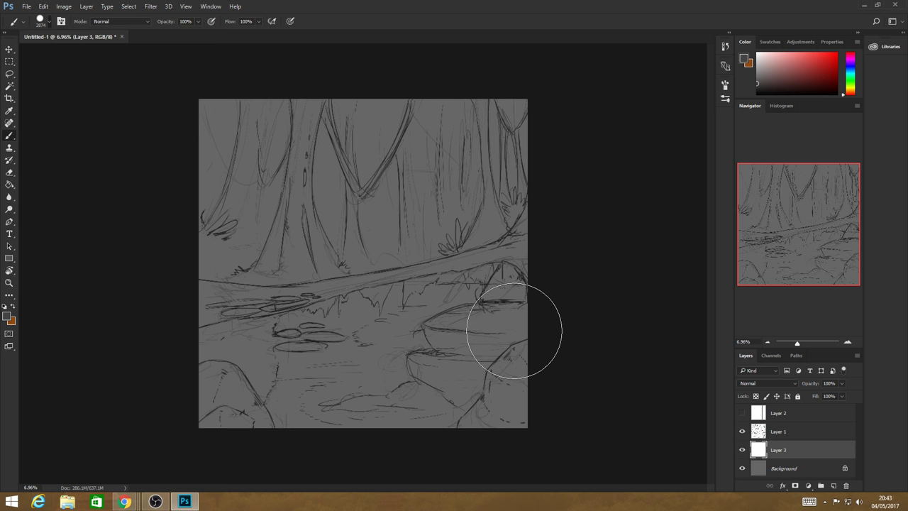
{"action": "mouse_move", "coordinate": [514, 331]}
{"action": "left_mouse_down"}
{"action": "mouse_move", "coordinate": [501, 272]}
{"action": "mouse_move", "coordinate": [257, 330]}
{"action": "mouse_move", "coordinate": [341, 407]}
{"action": "mouse_move", "coordinate": [486, 451]}
{"action": "mouse_move", "coordinate": [385, 330]}
{"action": "left_mouse_up"}
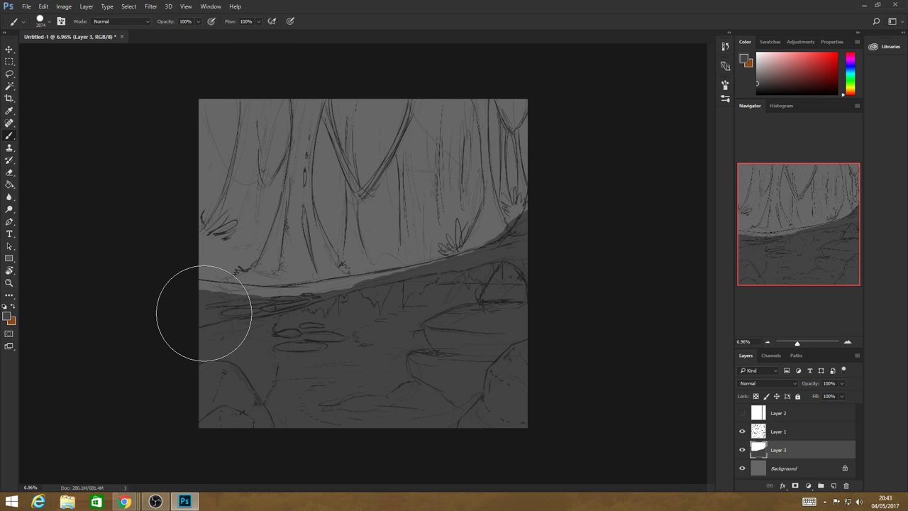
{"action": "mouse_move", "coordinate": [203, 313]}
{"action": "left_mouse_down"}
{"action": "mouse_move", "coordinate": [318, 306]}
{"action": "mouse_move", "coordinate": [428, 279]}
{"action": "mouse_move", "coordinate": [253, 314]}
{"action": "left_mouse_up"}
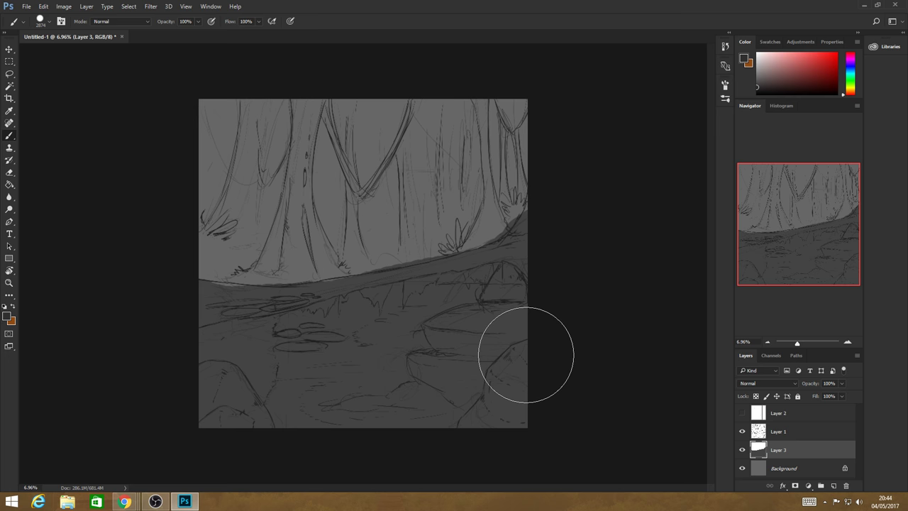
- Fill the lower-right and lower-left corner rocks with a darker grey and shade the stacked rock ledges in a slightly lighter tone
{"action": "mouse_move", "coordinate": [525, 354]}
{"action": "left_mouse_down"}
{"action": "mouse_move", "coordinate": [498, 404]}
{"action": "mouse_move", "coordinate": [535, 371]}
{"action": "mouse_move", "coordinate": [515, 403]}
{"action": "left_mouse_up"}
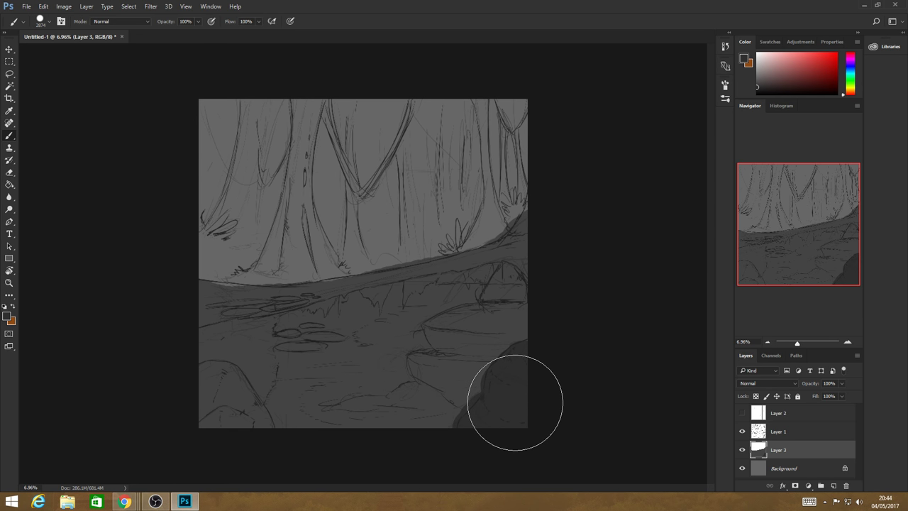
{"action": "mouse_move", "coordinate": [225, 401]}
{"action": "left_mouse_down"}
{"action": "mouse_move", "coordinate": [220, 415]}
{"action": "mouse_move", "coordinate": [266, 418]}
{"action": "left_mouse_up"}
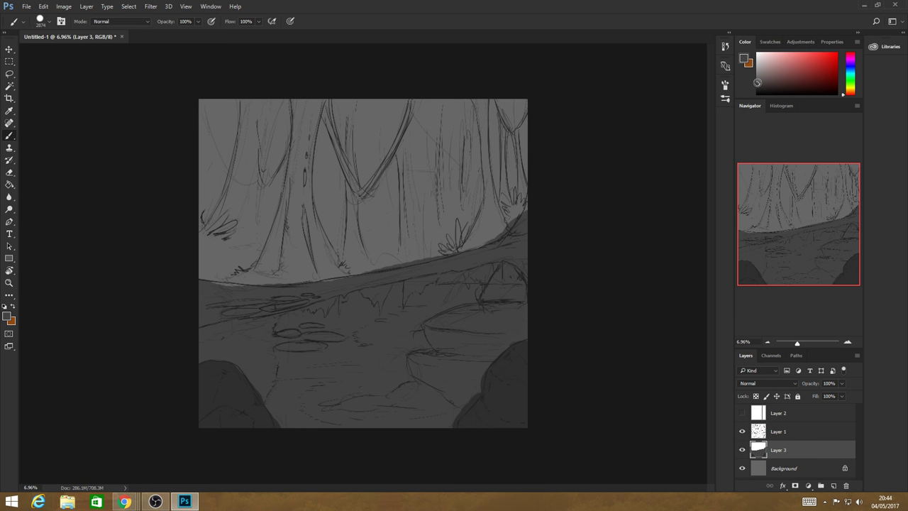
{"action": "mouse_move", "coordinate": [444, 335]}
{"action": "left_mouse_down"}
{"action": "mouse_move", "coordinate": [497, 331]}
{"action": "mouse_move", "coordinate": [477, 341]}
{"action": "mouse_move", "coordinate": [470, 362]}
{"action": "mouse_move", "coordinate": [435, 368]}
{"action": "left_mouse_up"}
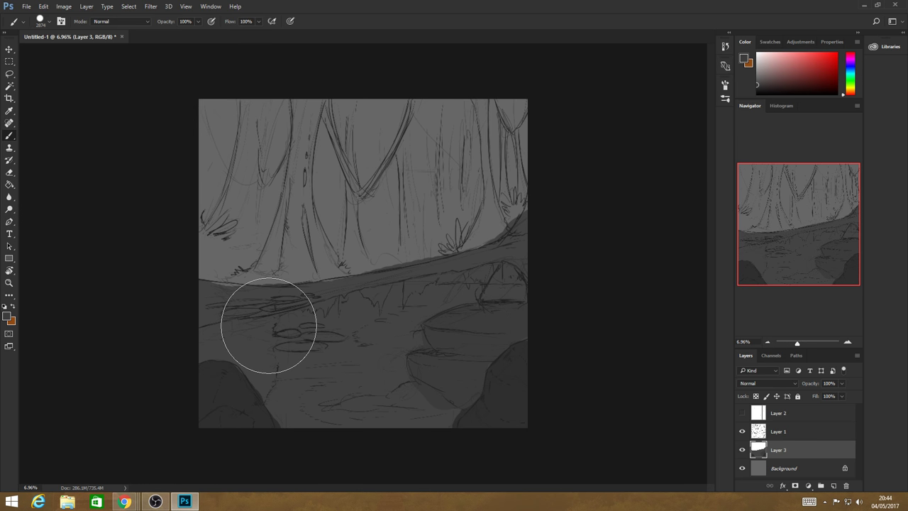
- Darken the log along its full length and cover the ground below it with the same even dark grey
{"action": "mouse_move", "coordinate": [269, 325]}
{"action": "left_mouse_down"}
{"action": "mouse_move", "coordinate": [326, 291]}
{"action": "mouse_move", "coordinate": [539, 232]}
{"action": "left_mouse_up"}
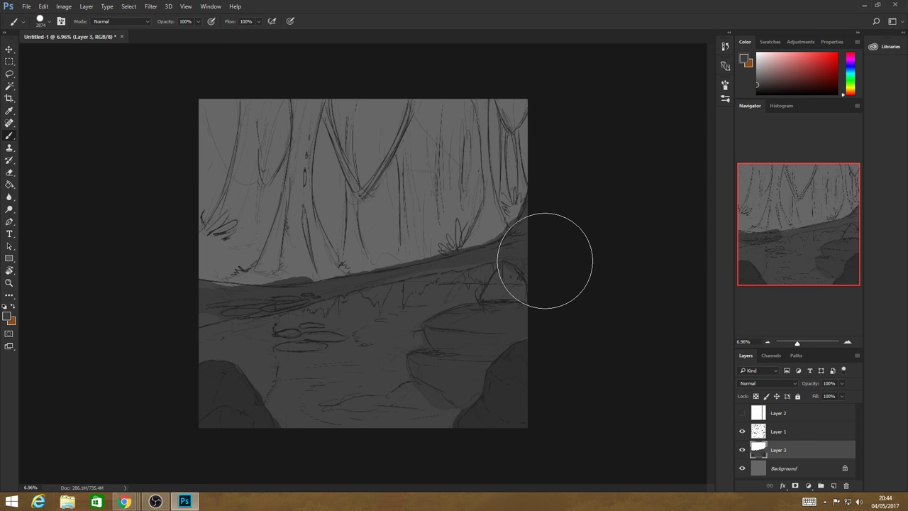
{"action": "mouse_move", "coordinate": [545, 260]}
{"action": "left_mouse_down"}
{"action": "mouse_move", "coordinate": [224, 302]}
{"action": "mouse_move", "coordinate": [440, 254]}
{"action": "left_mouse_up"}
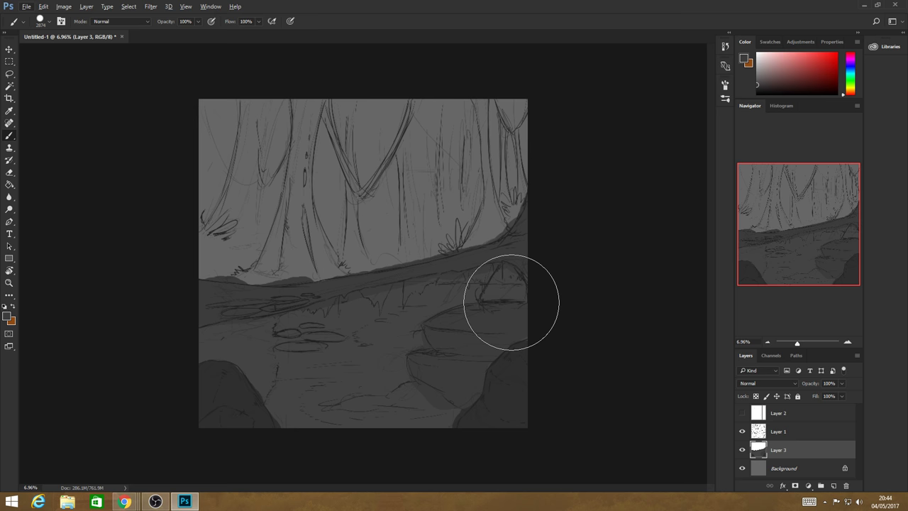
{"action": "left_click_drag", "start_coordinate": [397, 401], "coordinate": [322, 399]}
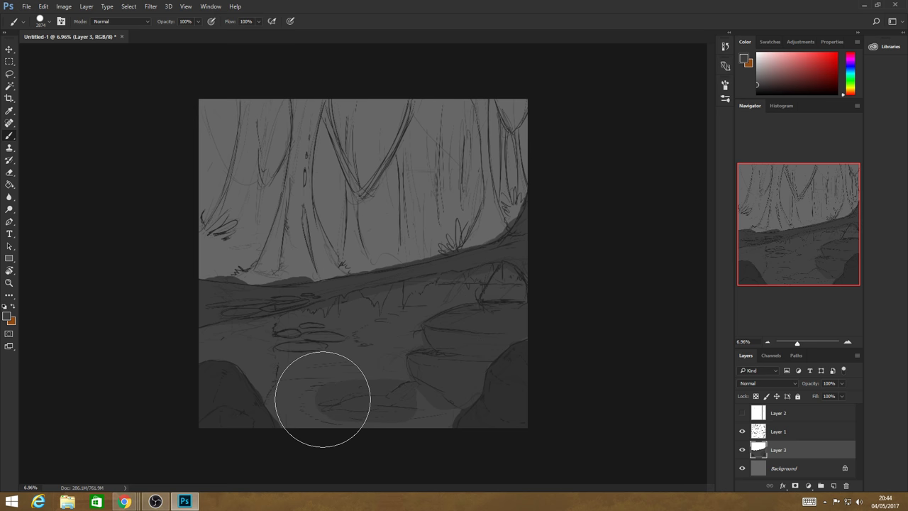
{"action": "left_click_drag", "start_coordinate": [322, 398], "coordinate": [295, 344]}
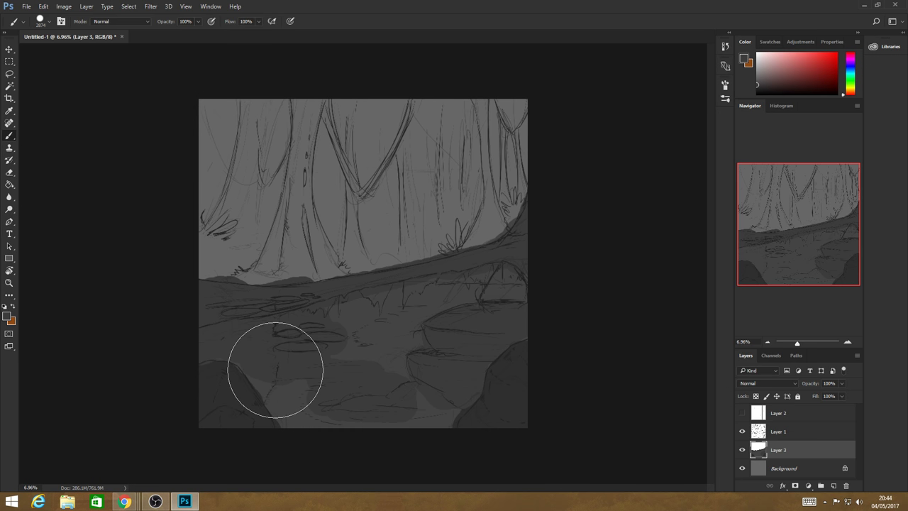
{"action": "mouse_move", "coordinate": [275, 369]}
{"action": "left_mouse_down"}
{"action": "mouse_move", "coordinate": [357, 427]}
{"action": "mouse_move", "coordinate": [436, 396]}
{"action": "left_mouse_up"}
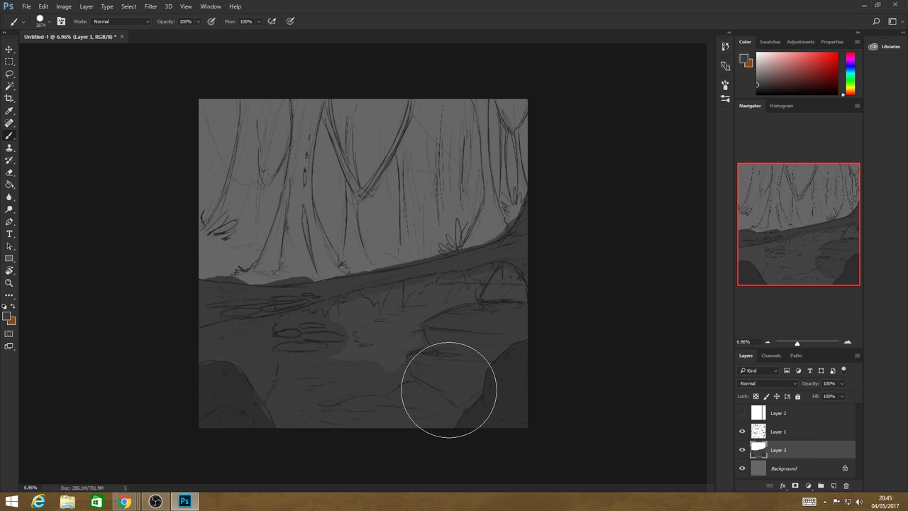
{"action": "mouse_move", "coordinate": [449, 390]}
{"action": "left_mouse_down"}
{"action": "mouse_move", "coordinate": [299, 360]}
{"action": "mouse_move", "coordinate": [366, 328]}
{"action": "mouse_move", "coordinate": [613, 283]}
{"action": "left_mouse_up"}
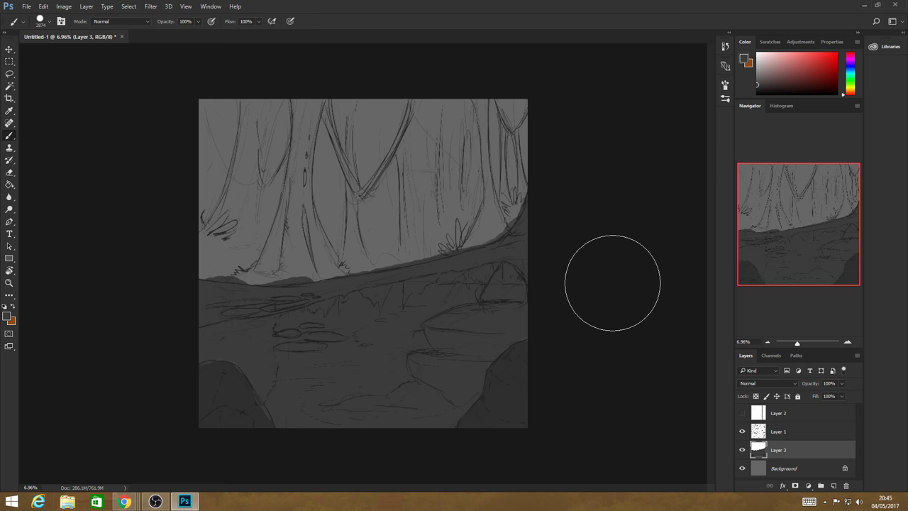
- Block in the large central tree trunk and the trunk beside it with a grey slightly darker than the background
{"action": "left_click", "coordinate": [757, 79]}
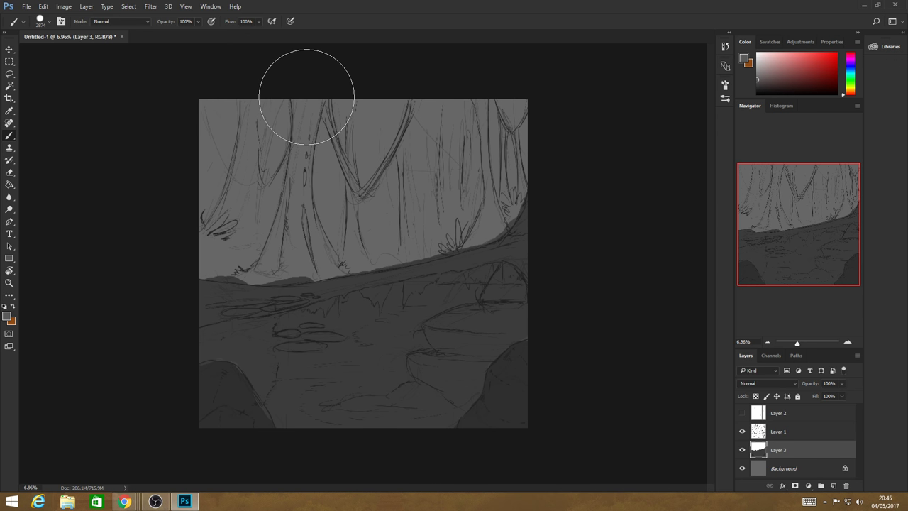
{"action": "left_click_drag", "start_coordinate": [306, 97], "coordinate": [309, 135]}
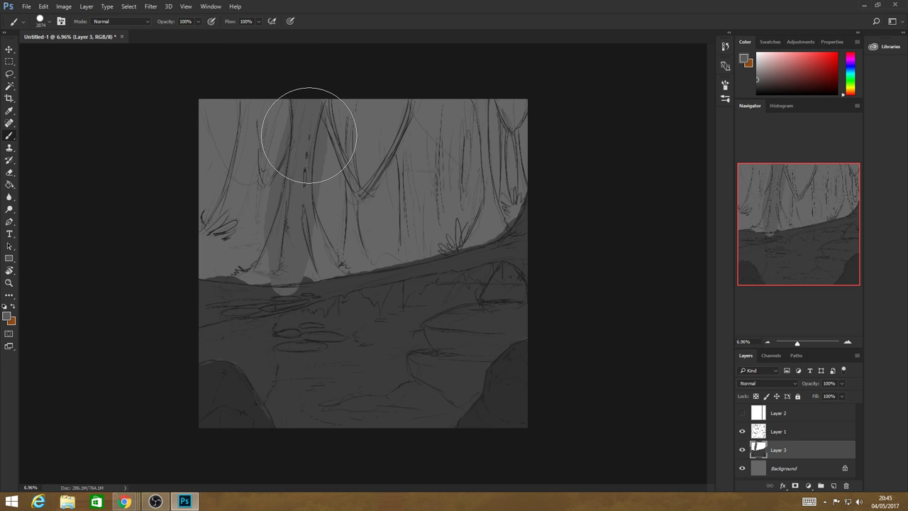
{"action": "left_click_drag", "start_coordinate": [348, 245], "coordinate": [350, 119]}
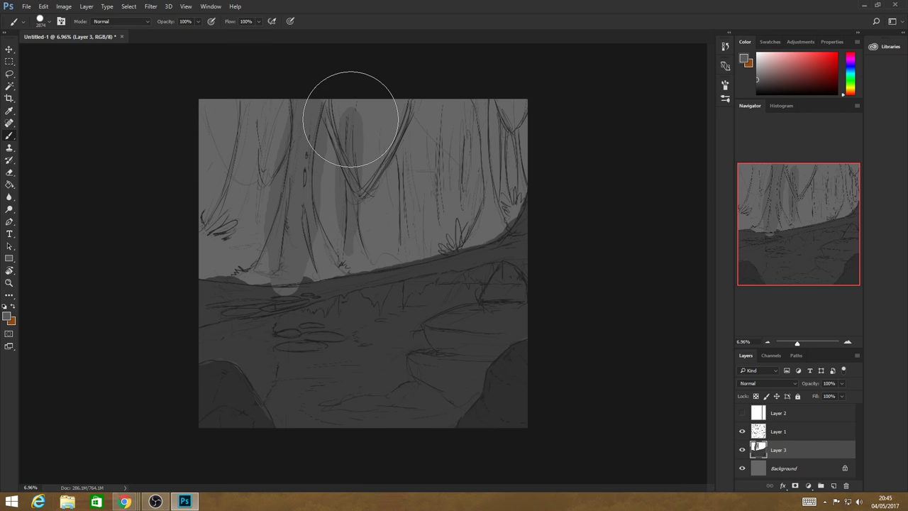
- Set the brush size to 480 px and paint the hanging vines and the thinner trunks across the forest in the same grey
{"action": "left_click", "coordinate": [44, 22]}
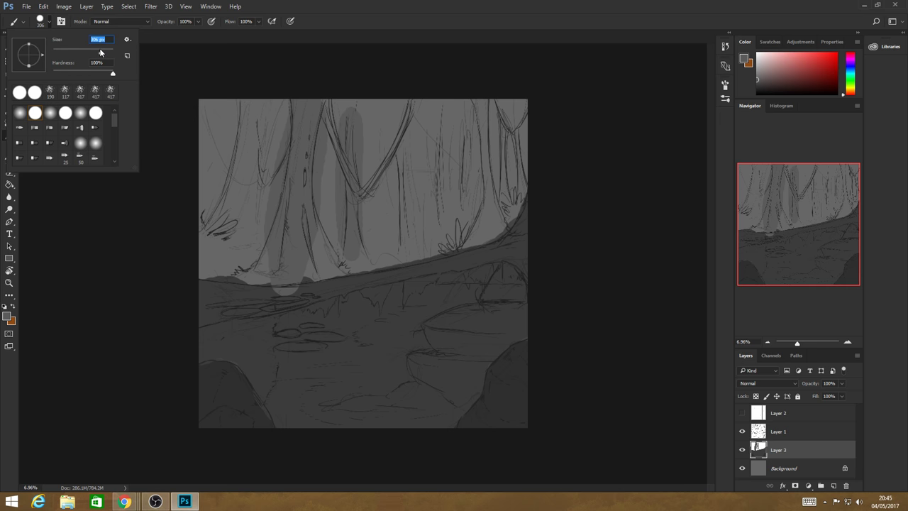
{"action": "type", "text": "480"}
{"action": "key", "text": "Return"}
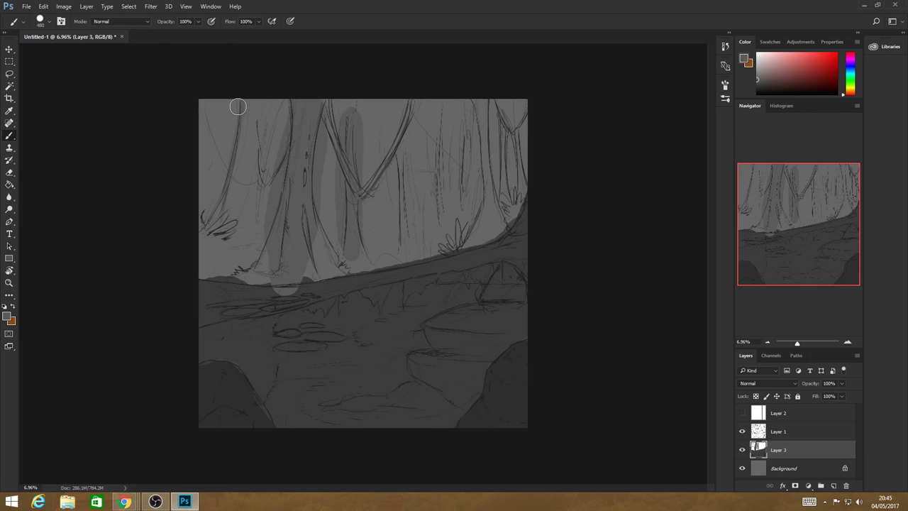
{"action": "left_click_drag", "start_coordinate": [237, 106], "coordinate": [210, 221]}
{"action": "left_click_drag", "start_coordinate": [391, 114], "coordinate": [385, 264]}
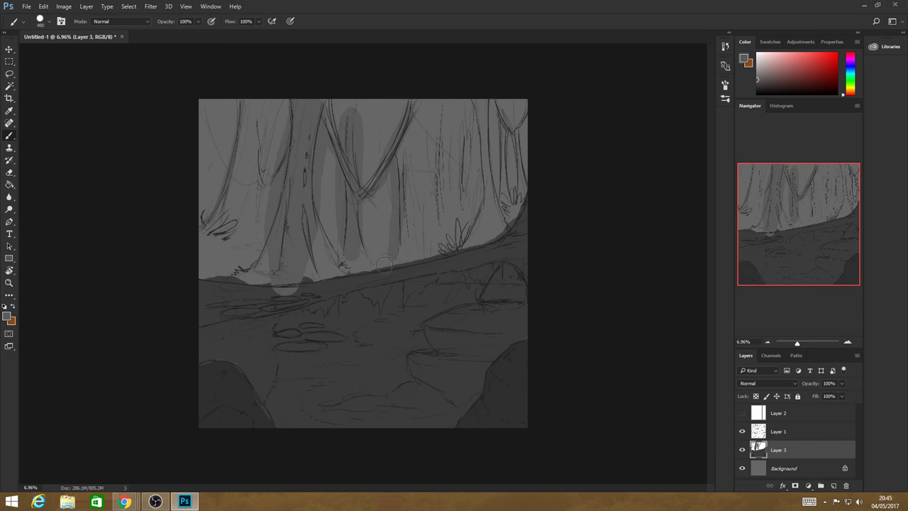
{"action": "key", "text": "ctrl+z"}
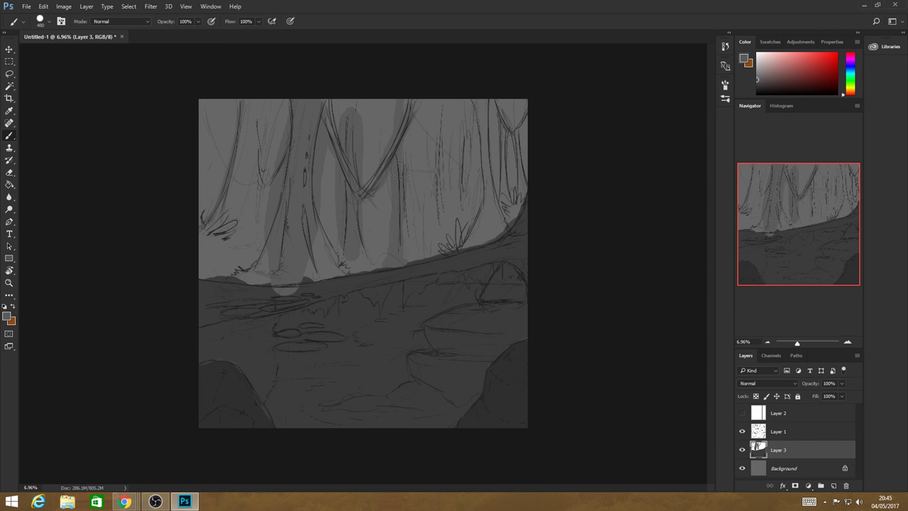
{"action": "mouse_move", "coordinate": [427, 213]}
{"action": "left_mouse_down"}
{"action": "mouse_move", "coordinate": [426, 102]}
{"action": "mouse_move", "coordinate": [441, 221]}
{"action": "mouse_move", "coordinate": [484, 107]}
{"action": "left_mouse_up"}
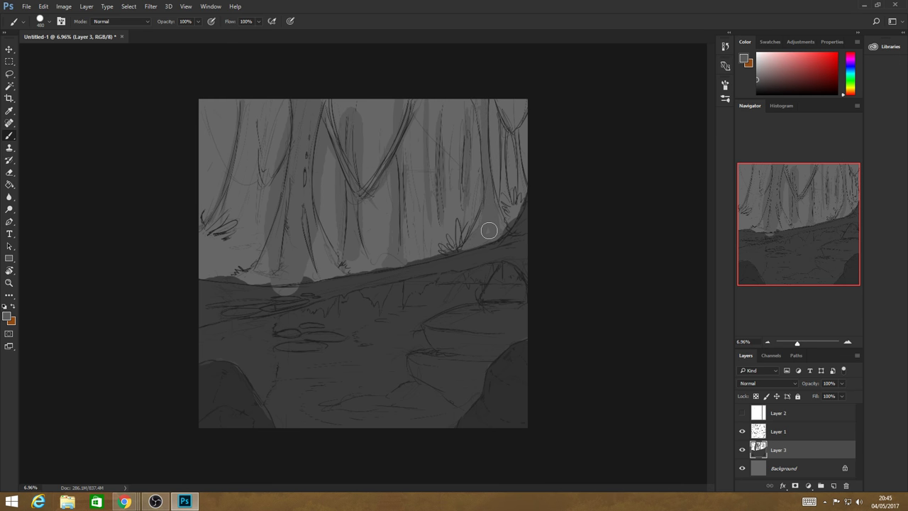
{"action": "left_click_drag", "start_coordinate": [502, 230], "coordinate": [505, 149]}
{"action": "left_click_drag", "start_coordinate": [501, 115], "coordinate": [503, 183]}
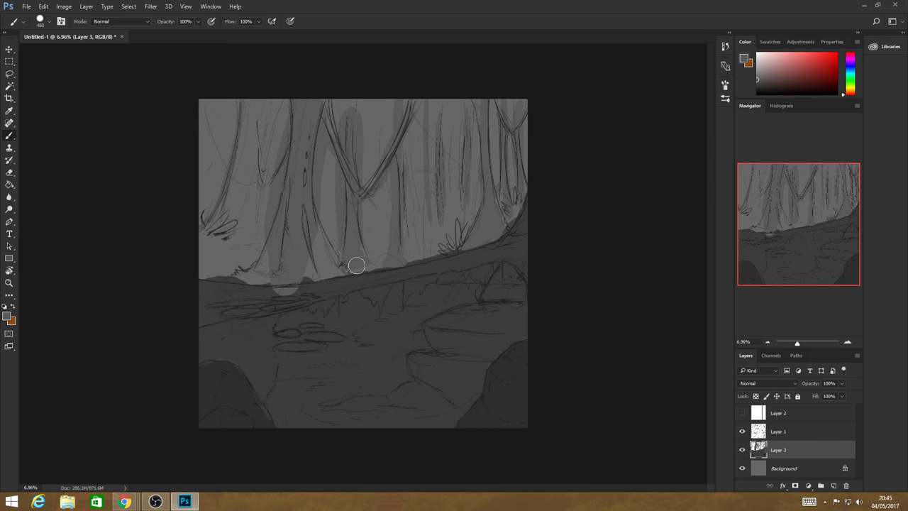
- Fill out the flared trunk bases and paint the strip of forest floor behind the log in the tree grey
{"action": "left_click_drag", "start_coordinate": [342, 275], "coordinate": [304, 229]}
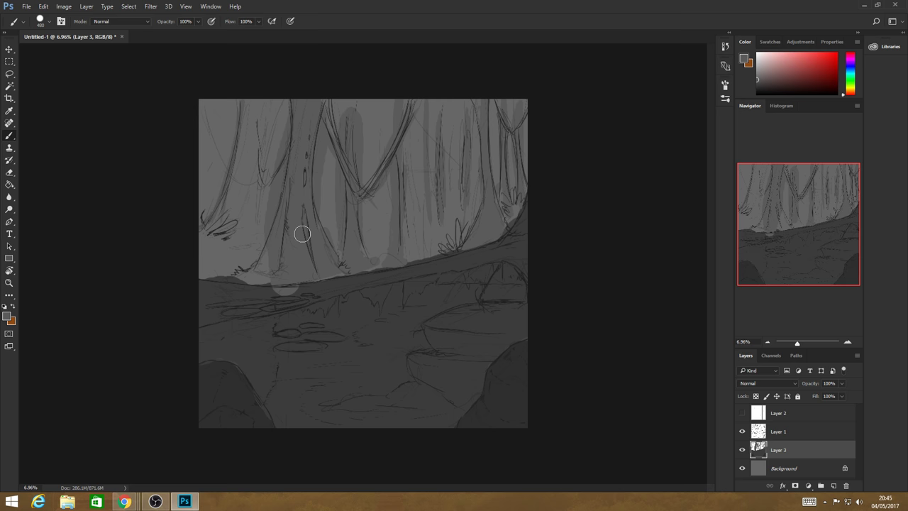
{"action": "left_click_drag", "start_coordinate": [268, 278], "coordinate": [238, 283]}
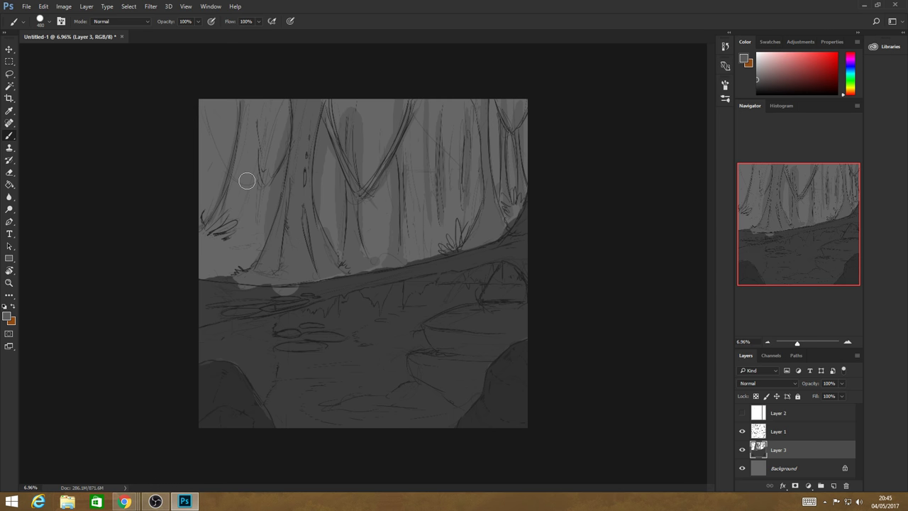
{"action": "mouse_move", "coordinate": [258, 105]}
{"action": "left_mouse_down"}
{"action": "mouse_move", "coordinate": [256, 237]}
{"action": "mouse_move", "coordinate": [201, 276]}
{"action": "left_mouse_up"}
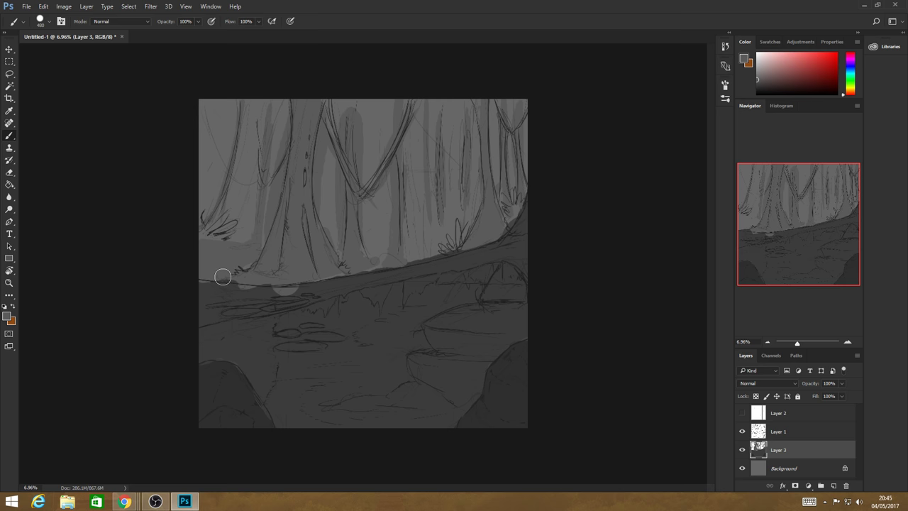
{"action": "mouse_move", "coordinate": [409, 258]}
{"action": "left_mouse_down"}
{"action": "mouse_move", "coordinate": [420, 251]}
{"action": "mouse_move", "coordinate": [401, 254]}
{"action": "left_mouse_up"}
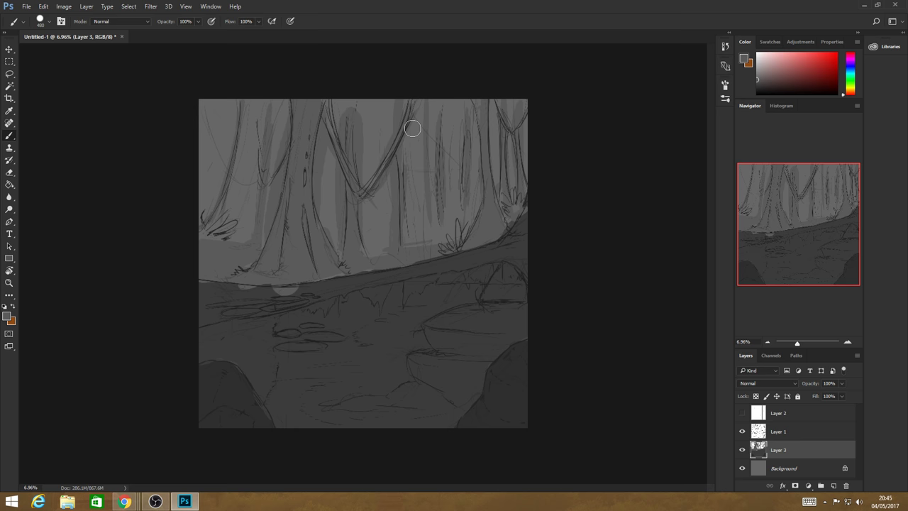
{"action": "left_click", "coordinate": [757, 74]}
{"action": "left_click_drag", "start_coordinate": [418, 114], "coordinate": [418, 213]}
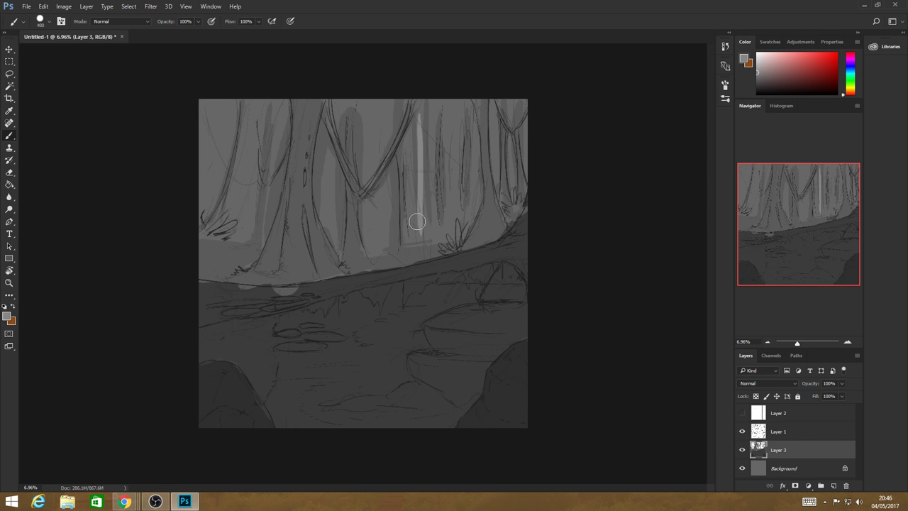
{"action": "key", "text": "ctrl+z"}
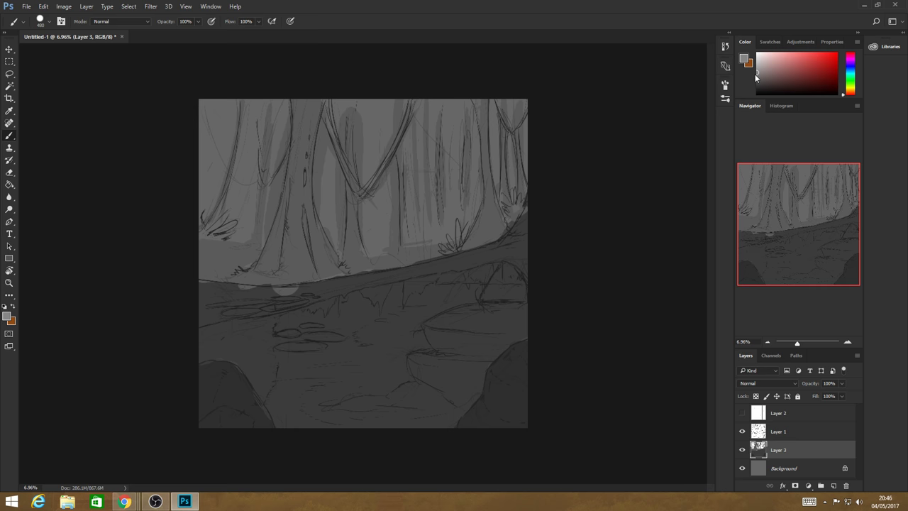
- Sample a grey from the forest background and add thin vertical distant trunks in the gaps between the main trees
{"action": "key", "text": "alt"}
{"action": "left_click", "coordinate": [418, 189], "text": "alt"}
{"action": "left_click_drag", "start_coordinate": [429, 217], "coordinate": [431, 119]}
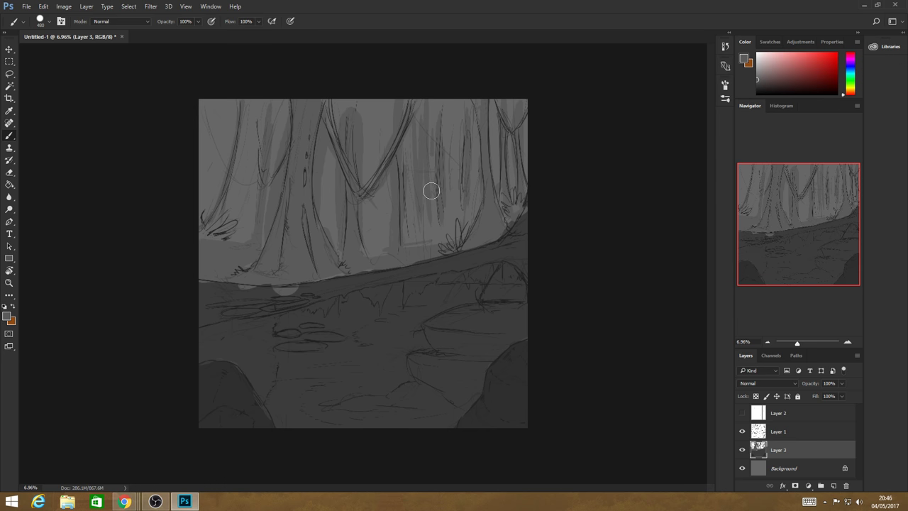
{"action": "left_click_drag", "start_coordinate": [452, 216], "coordinate": [453, 117]}
{"action": "left_click_drag", "start_coordinate": [470, 170], "coordinate": [474, 125]}
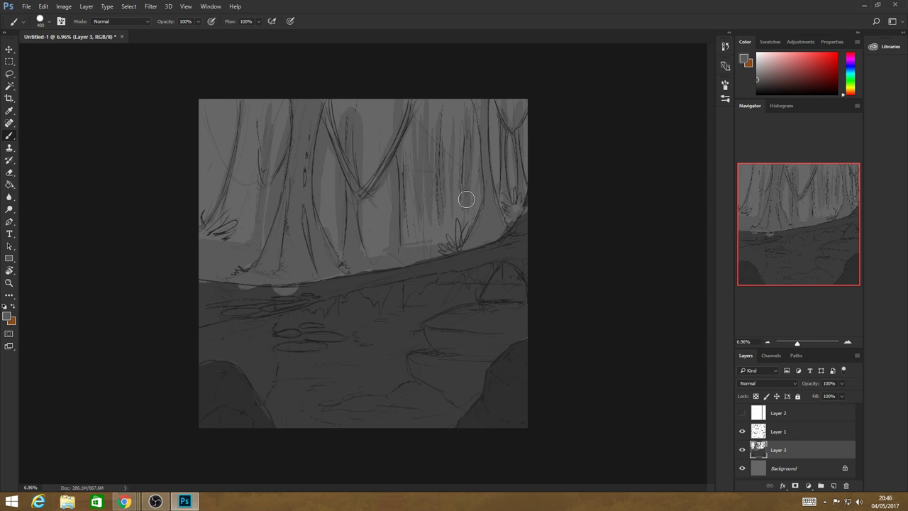
{"action": "left_click_drag", "start_coordinate": [459, 193], "coordinate": [459, 124]}
{"action": "left_click_drag", "start_coordinate": [505, 151], "coordinate": [505, 113]}
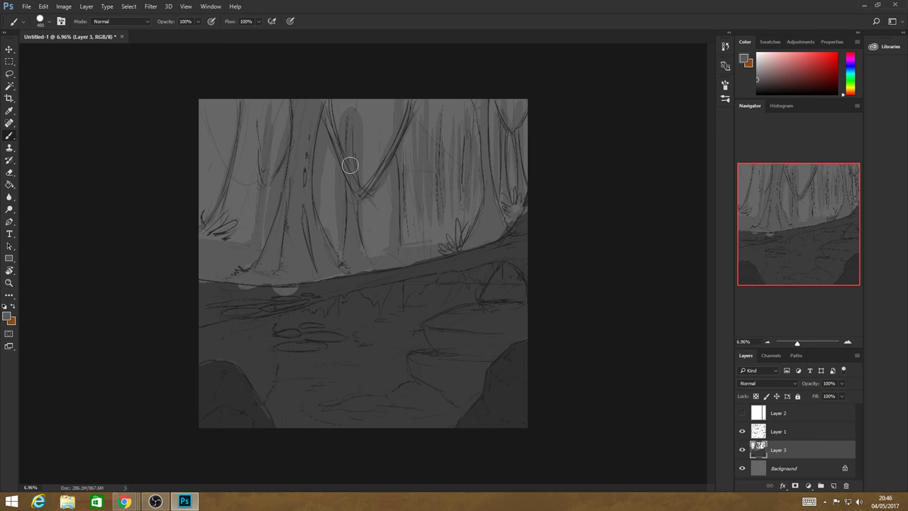
{"action": "mouse_move", "coordinate": [373, 253]}
{"action": "left_mouse_down"}
{"action": "mouse_move", "coordinate": [373, 119]}
{"action": "mouse_move", "coordinate": [379, 232]}
{"action": "left_mouse_up"}
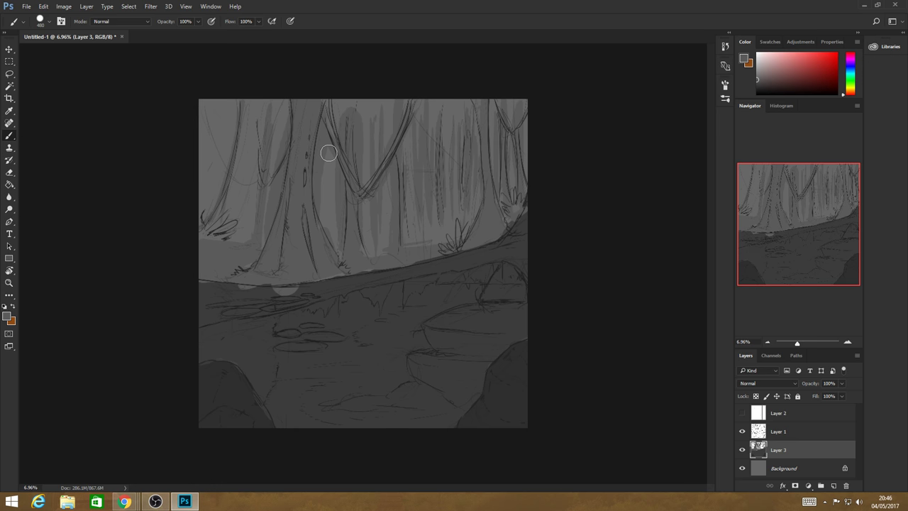
{"action": "left_click_drag", "start_coordinate": [323, 205], "coordinate": [324, 176]}
{"action": "left_click_drag", "start_coordinate": [242, 142], "coordinate": [240, 242]}
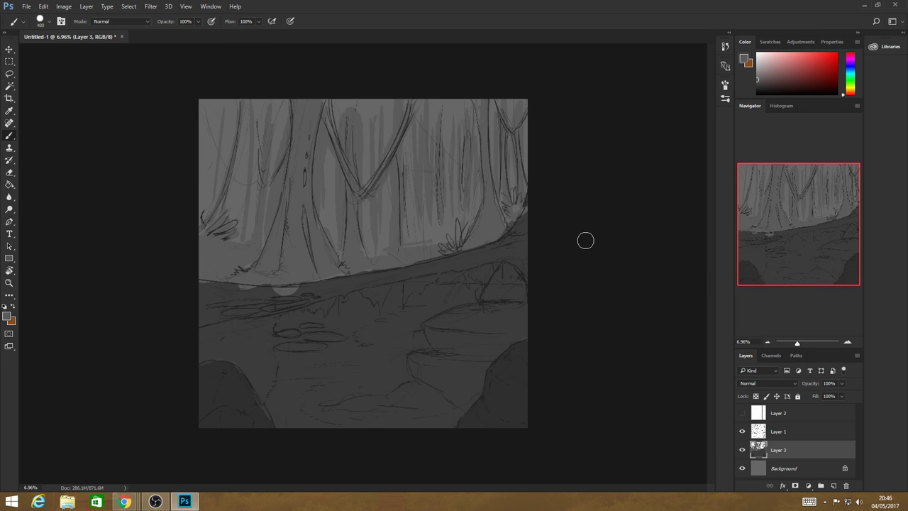
- Sample the tree grey, darken it slightly and repaint the fallen log along its full length
{"action": "key", "text": "alt"}
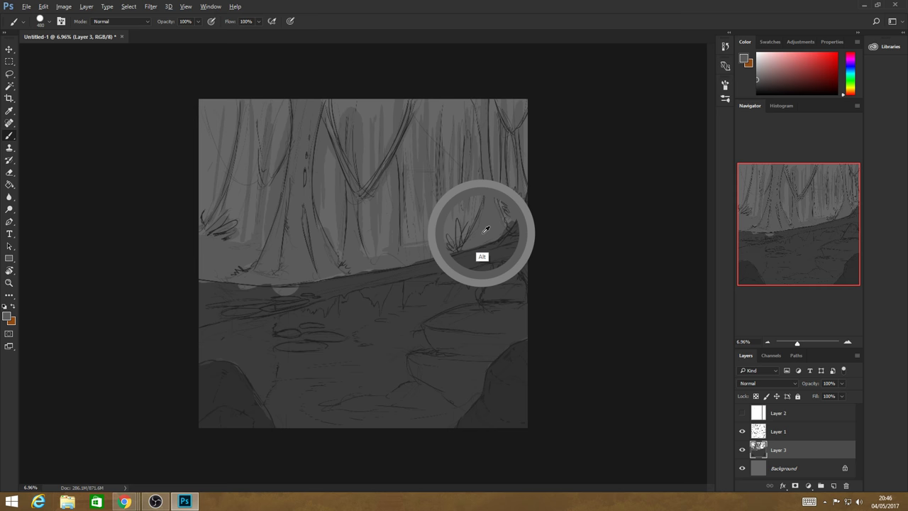
{"action": "left_click", "coordinate": [487, 229], "text": "alt"}
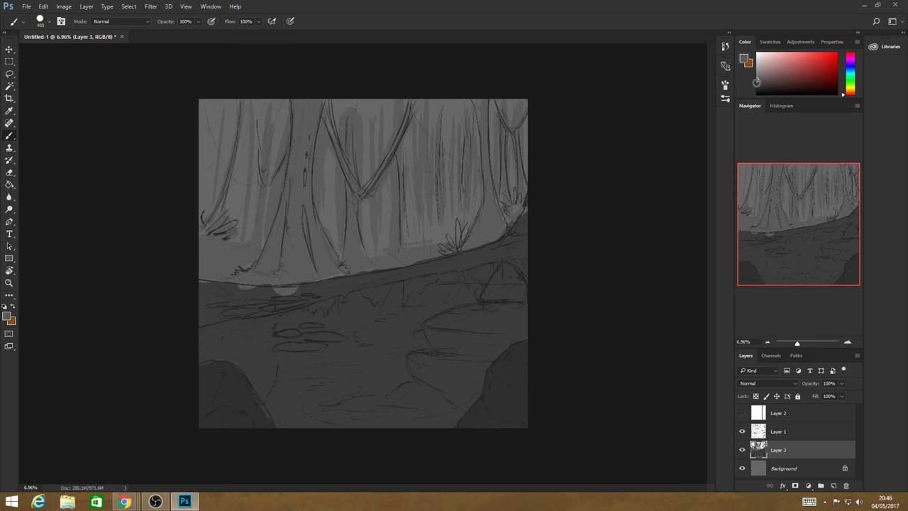
{"action": "mouse_move", "coordinate": [480, 258]}
{"action": "left_mouse_down"}
{"action": "mouse_move", "coordinate": [516, 237]}
{"action": "mouse_move", "coordinate": [527, 271]}
{"action": "mouse_move", "coordinate": [298, 294]}
{"action": "mouse_move", "coordinate": [200, 285]}
{"action": "left_mouse_up"}
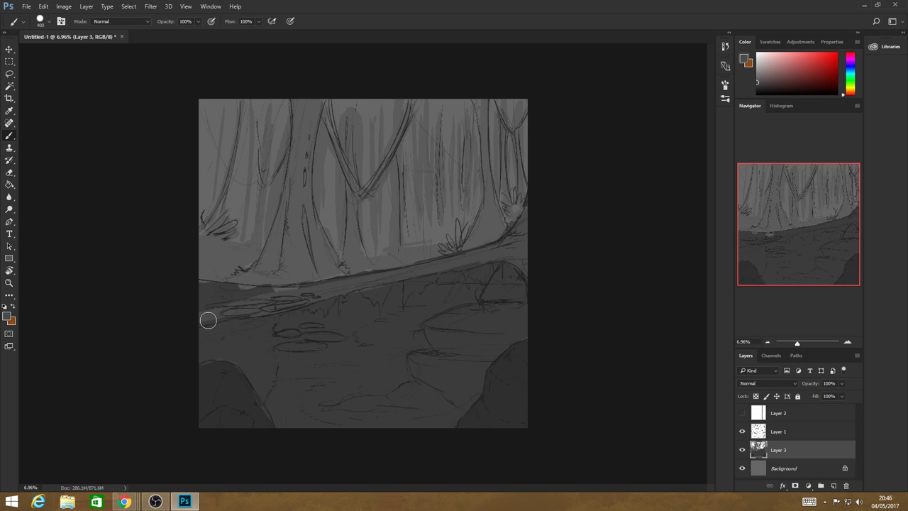
{"action": "mouse_move", "coordinate": [208, 321]}
{"action": "left_mouse_down"}
{"action": "mouse_move", "coordinate": [233, 297]}
{"action": "mouse_move", "coordinate": [324, 284]}
{"action": "left_mouse_up"}
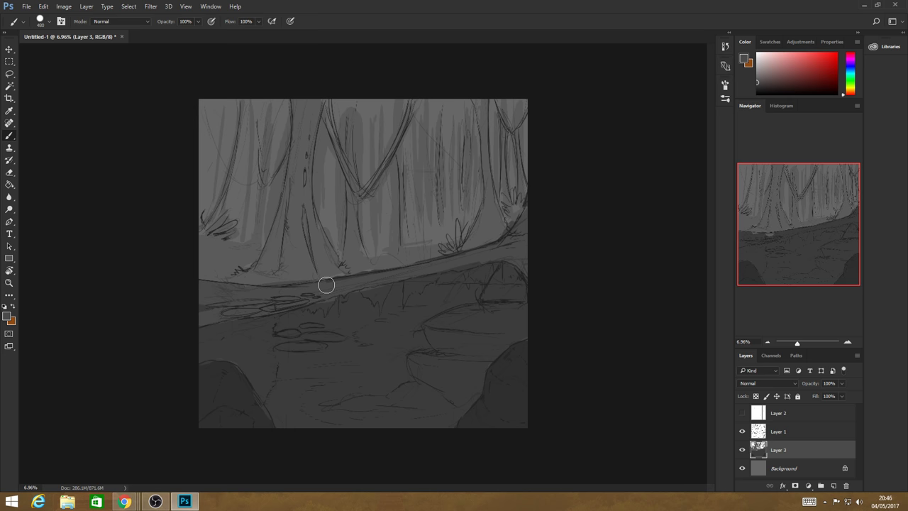
{"action": "key", "text": "ctrl+z"}
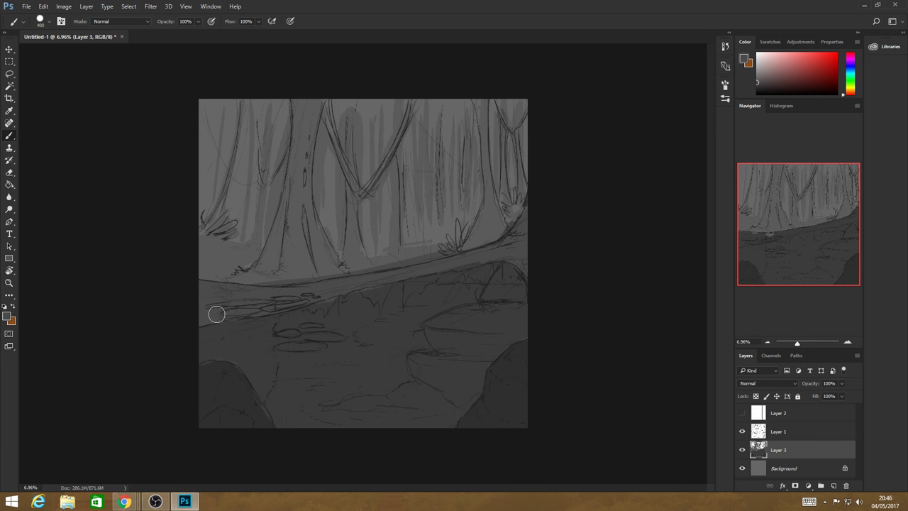
- Extend the log's grey over the ragged growth hanging beneath it, and clean up its upper edge with the forest floor grey
{"action": "left_click_drag", "start_coordinate": [216, 313], "coordinate": [315, 308]}
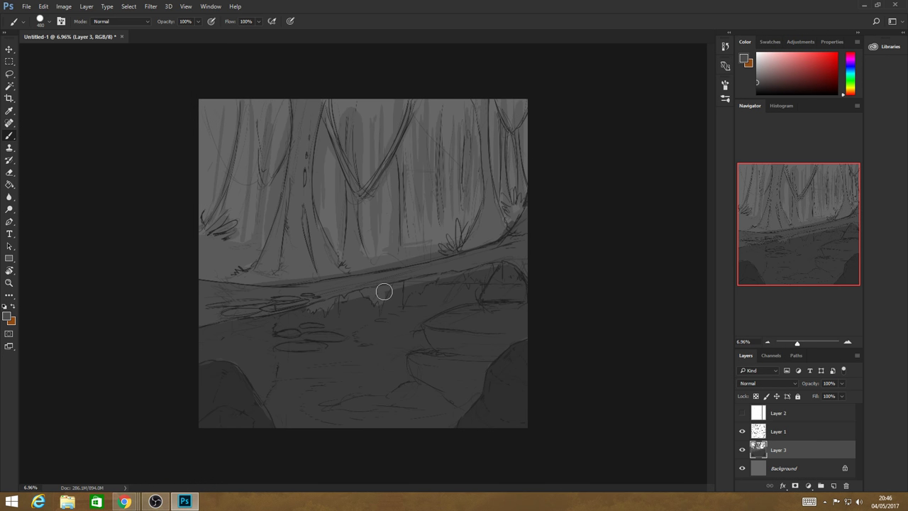
{"action": "left_click_drag", "start_coordinate": [384, 290], "coordinate": [428, 294]}
{"action": "left_click_drag", "start_coordinate": [473, 264], "coordinate": [493, 273]}
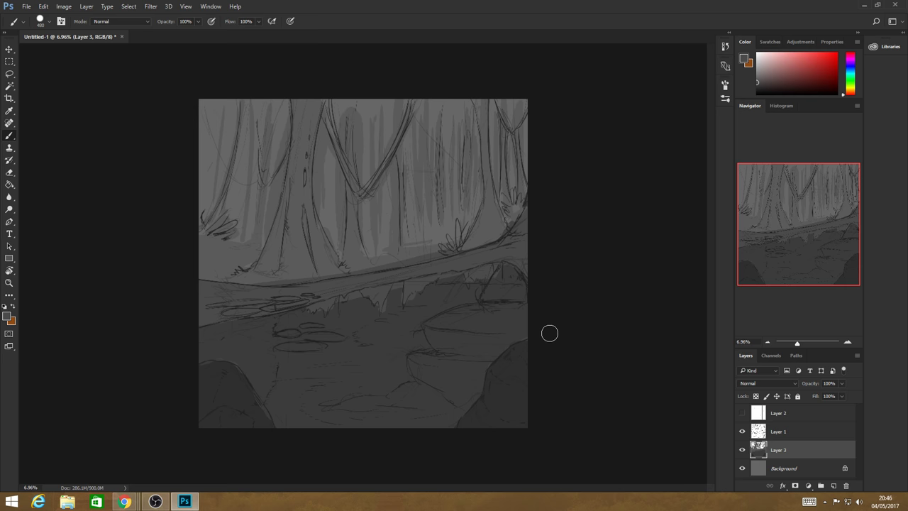
{"action": "left_click", "coordinate": [262, 280], "text": "alt"}
{"action": "left_click_drag", "start_coordinate": [263, 280], "coordinate": [458, 248]}
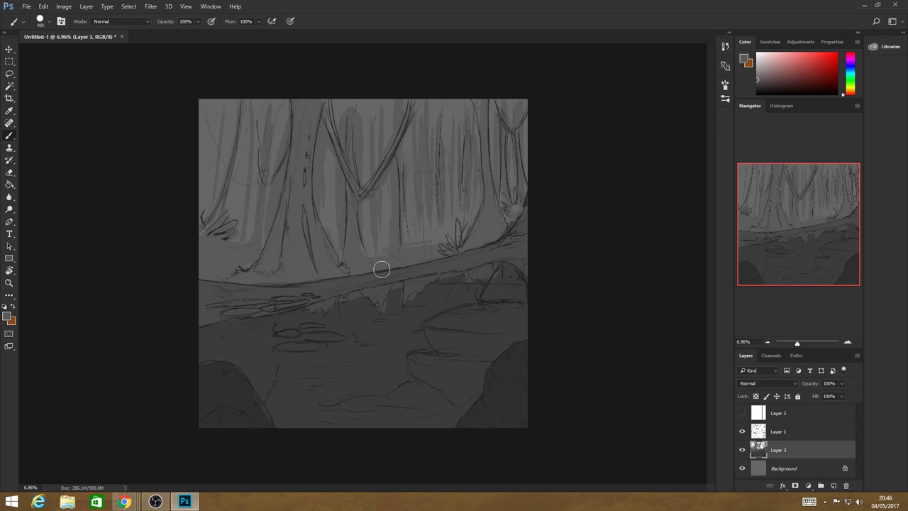
- Paint the stacked rock ledges and the rocks under the log lighter than the surrounding ground, trimming their edges with the darker ground grey
{"action": "left_click", "coordinate": [515, 264], "text": "alt"}
{"action": "left_click", "coordinate": [496, 304], "text": "alt"}
{"action": "mouse_move", "coordinate": [454, 325]}
{"action": "left_mouse_down"}
{"action": "mouse_move", "coordinate": [490, 315]}
{"action": "mouse_move", "coordinate": [456, 328]}
{"action": "mouse_move", "coordinate": [505, 275]}
{"action": "mouse_move", "coordinate": [516, 331]}
{"action": "mouse_move", "coordinate": [418, 363]}
{"action": "mouse_move", "coordinate": [466, 398]}
{"action": "mouse_move", "coordinate": [392, 309]}
{"action": "left_mouse_up"}
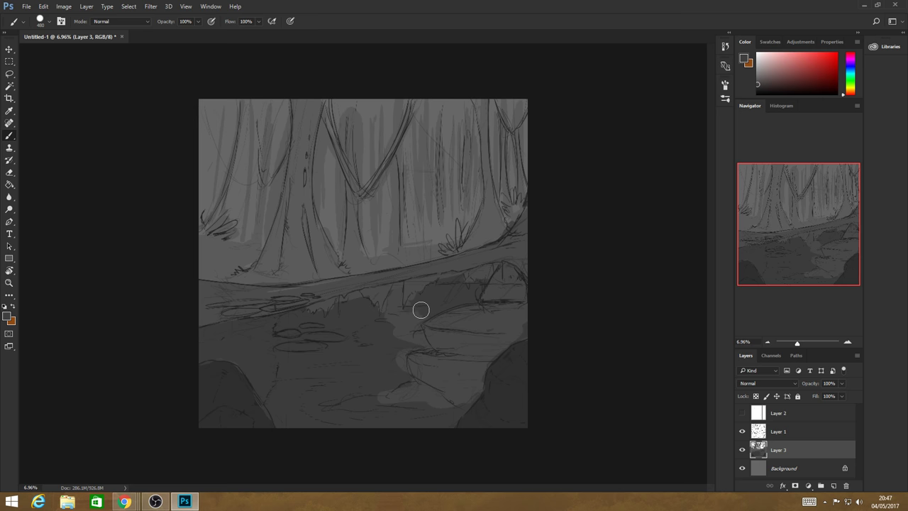
{"action": "mouse_move", "coordinate": [421, 310]}
{"action": "left_mouse_down"}
{"action": "mouse_move", "coordinate": [412, 310]}
{"action": "mouse_move", "coordinate": [423, 306]}
{"action": "left_mouse_up"}
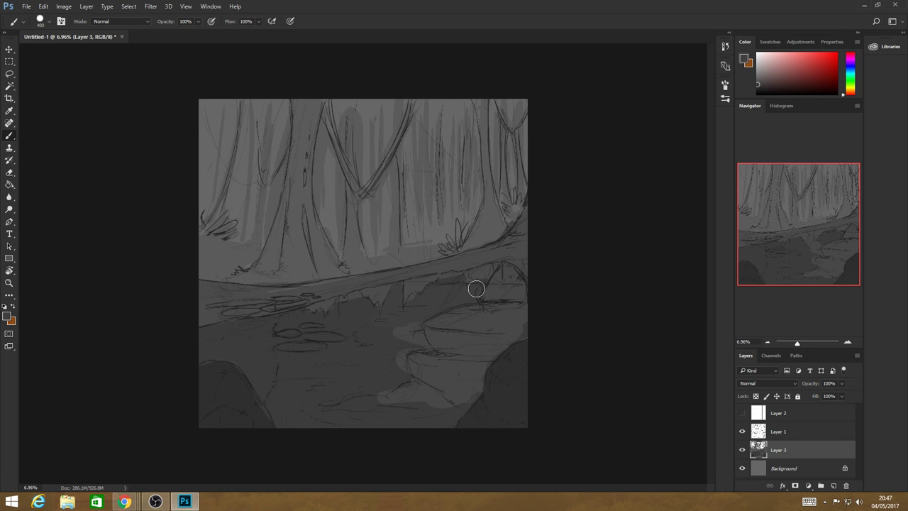
{"action": "left_click_drag", "start_coordinate": [476, 289], "coordinate": [377, 328]}
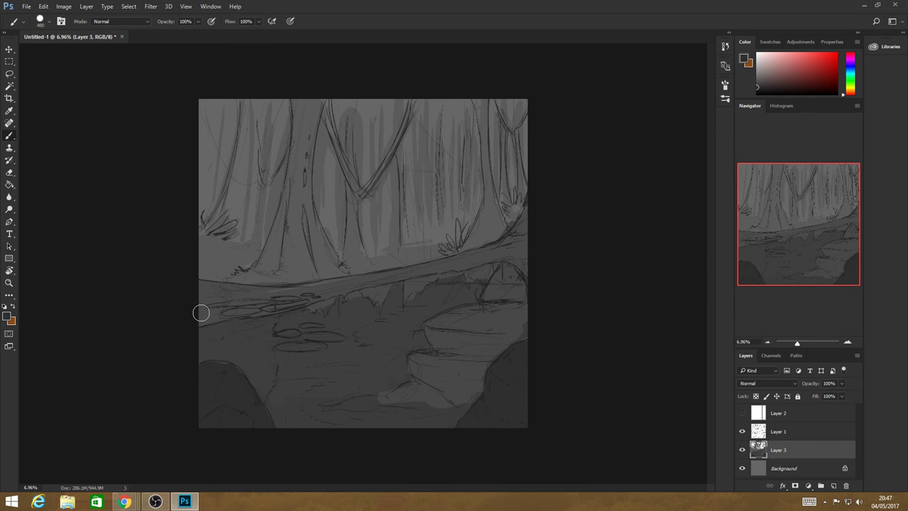
{"action": "left_click_drag", "start_coordinate": [204, 349], "coordinate": [232, 108]}
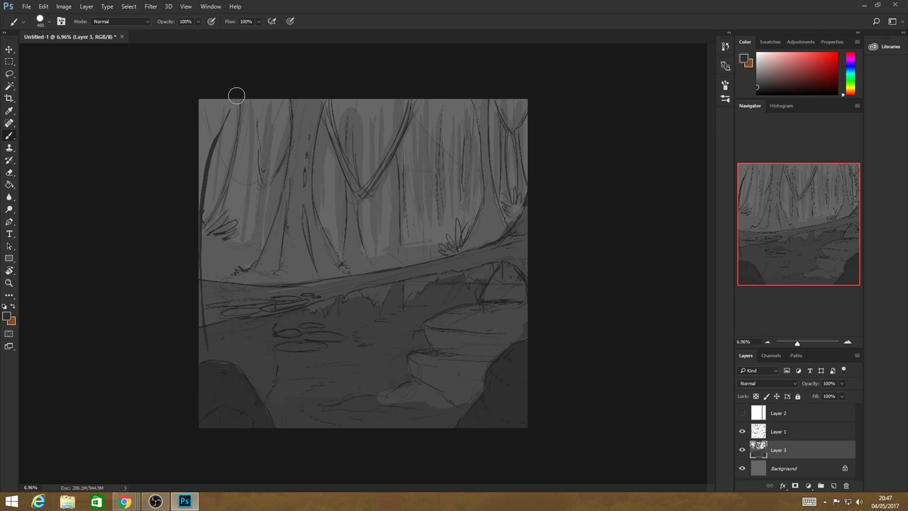
{"action": "left_click_drag", "start_coordinate": [212, 139], "coordinate": [229, 108]}
{"action": "mouse_move", "coordinate": [219, 118]}
{"action": "left_mouse_down"}
{"action": "mouse_move", "coordinate": [211, 108]}
{"action": "mouse_move", "coordinate": [202, 363]}
{"action": "left_mouse_up"}
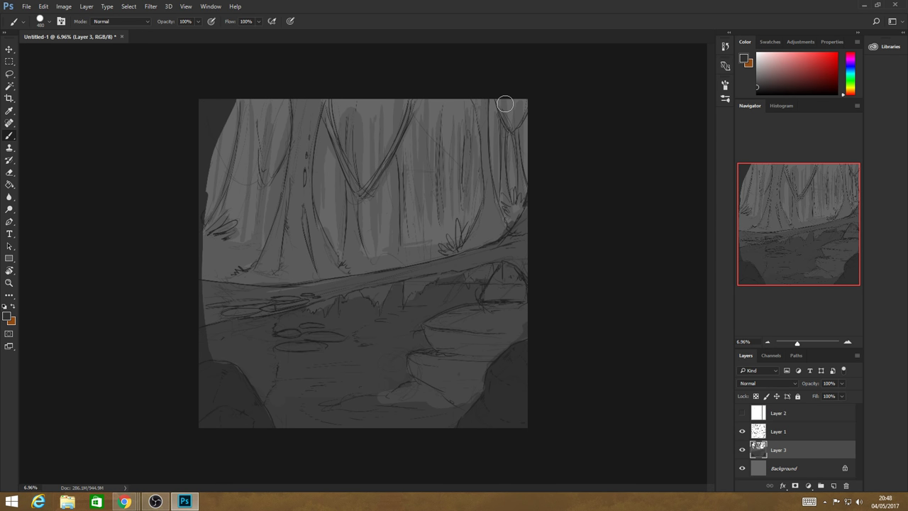
{"action": "mouse_move", "coordinate": [506, 104]}
{"action": "left_mouse_down"}
{"action": "mouse_move", "coordinate": [495, 100]}
{"action": "mouse_move", "coordinate": [527, 112]}
{"action": "left_mouse_up"}
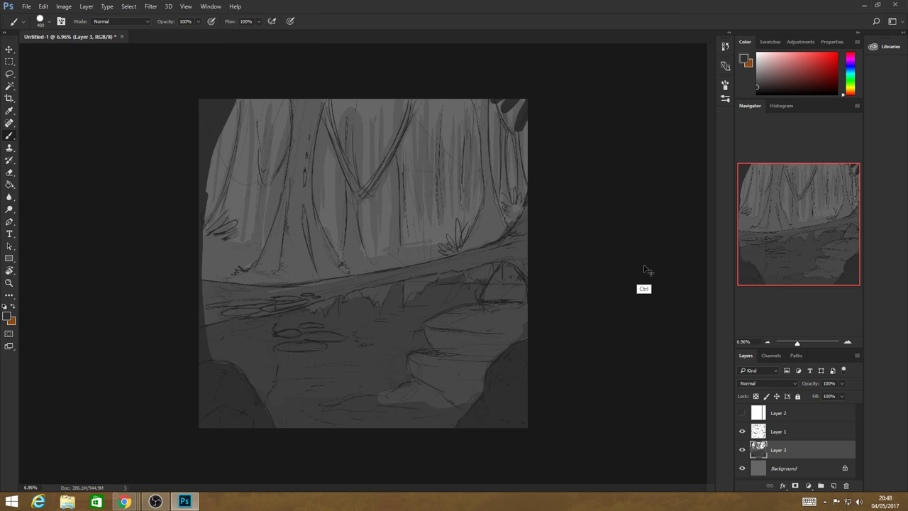
{"action": "key", "text": "ctrl+alt+z"}
{"action": "key", "text": "ctrl+alt+z"}
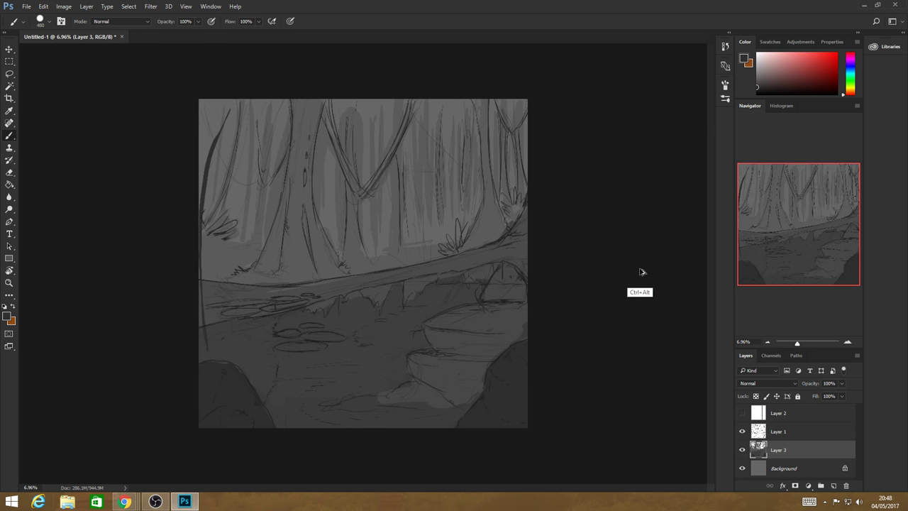
{"action": "key", "text": "ctrl+alt+z"}
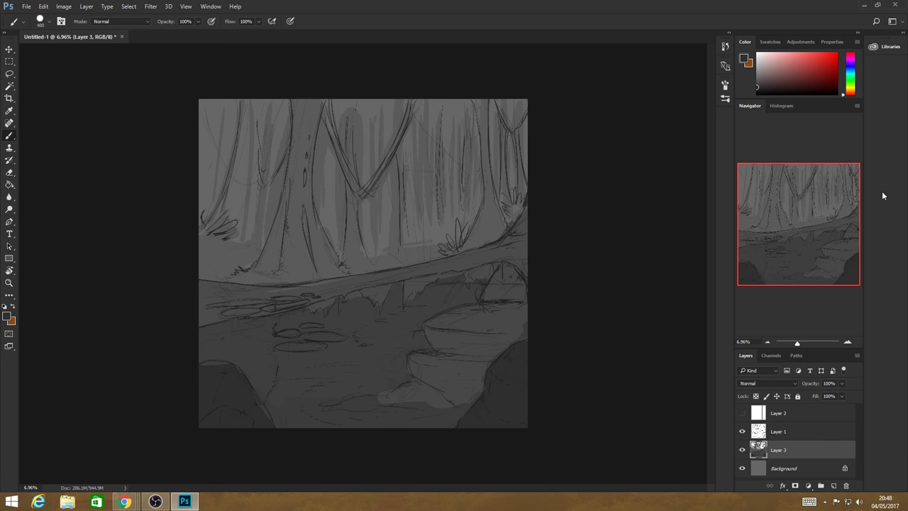
- Add a new layer between the base greys and the line art, and turn on Transfer for the brush
{"action": "left_click", "coordinate": [835, 485]}
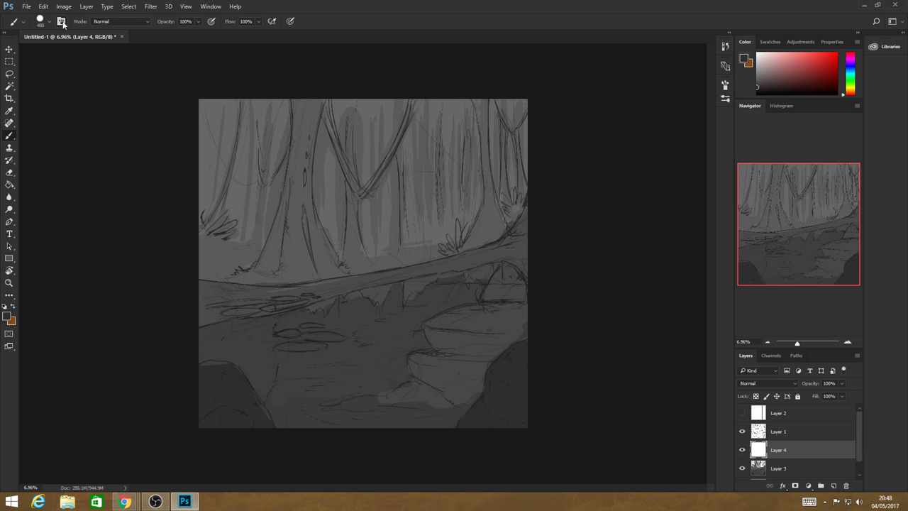
{"action": "left_click", "coordinate": [62, 22]}
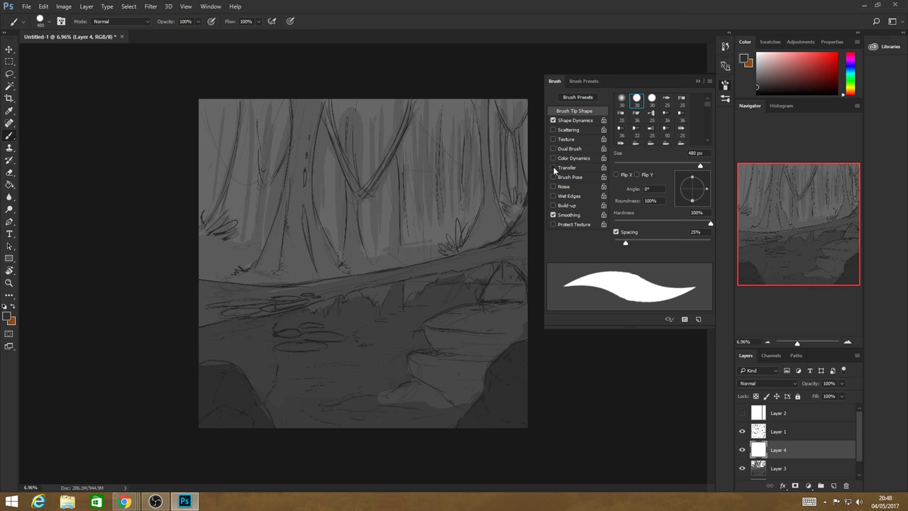
{"action": "key", "text": "F5"}
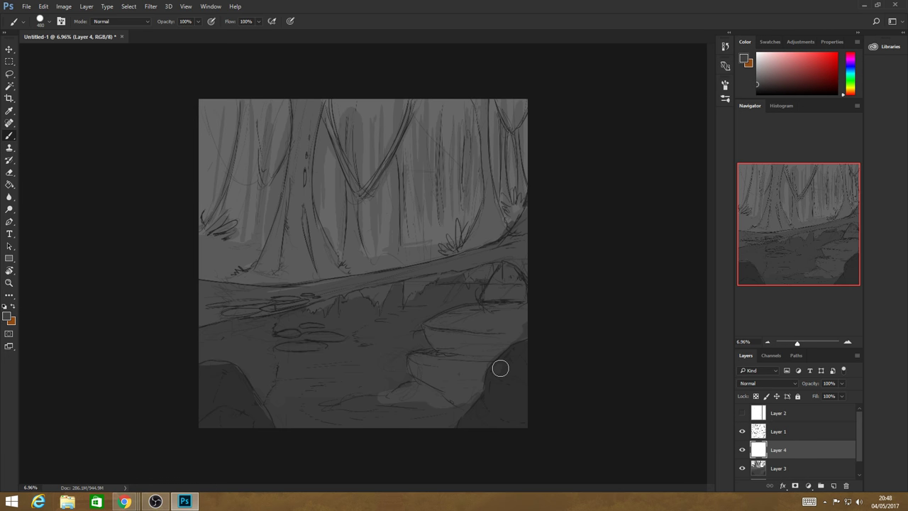
- Brush soft lighter grey over the upper faces of the two dark foreground boulders and blend it with sampled tones
{"action": "left_click_drag", "start_coordinate": [500, 368], "coordinate": [498, 407]}
{"action": "mouse_move", "coordinate": [228, 377]}
{"action": "left_mouse_down"}
{"action": "mouse_move", "coordinate": [212, 369]}
{"action": "mouse_move", "coordinate": [239, 380]}
{"action": "left_mouse_up"}
{"action": "key", "text": "alt"}
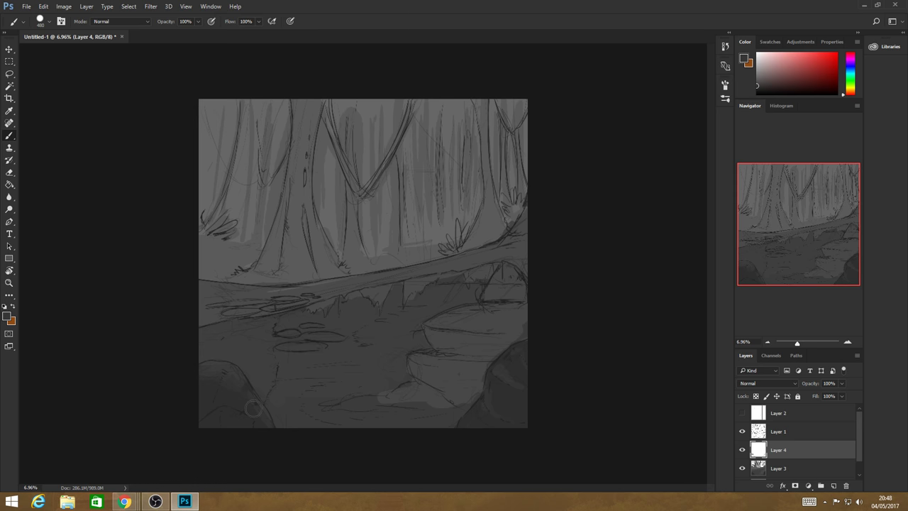
{"action": "left_click", "coordinate": [234, 389], "text": "alt"}
{"action": "key", "text": "alt"}
- Darken the lower parts of both foreground boulders, sampling greys to model their rounded forms
{"action": "left_click", "coordinate": [522, 345], "text": "alt"}
{"action": "left_click", "coordinate": [517, 357], "text": "alt"}
{"action": "mouse_move", "coordinate": [509, 360]}
{"action": "left_mouse_down"}
{"action": "mouse_move", "coordinate": [530, 374]}
{"action": "mouse_move", "coordinate": [513, 386]}
{"action": "left_mouse_up"}
{"action": "left_click", "coordinate": [213, 357], "text": "alt"}
{"action": "left_click_drag", "start_coordinate": [207, 409], "coordinate": [235, 427]}
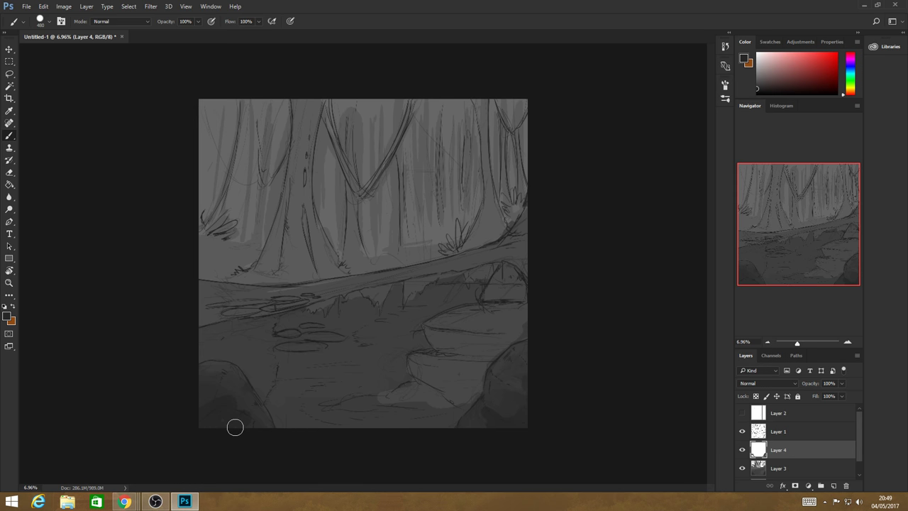
- Sample the ledge grey, adjust its brightness and shade the faces and tops of the stacked rock ledges
{"action": "key", "text": "alt"}
{"action": "key", "text": "alt"}
{"action": "key", "text": "alt"}
{"action": "left_click", "coordinate": [447, 333], "text": "alt"}
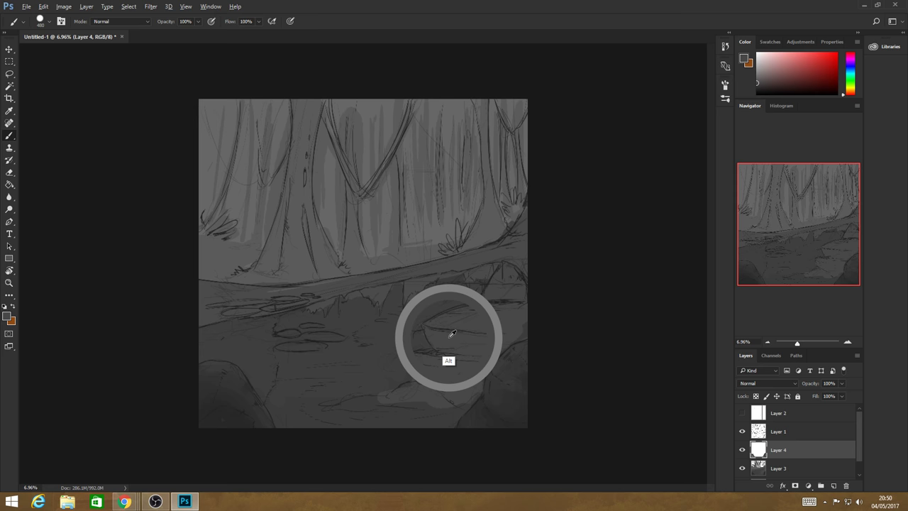
{"action": "left_click_drag", "start_coordinate": [451, 334], "coordinate": [445, 331]}
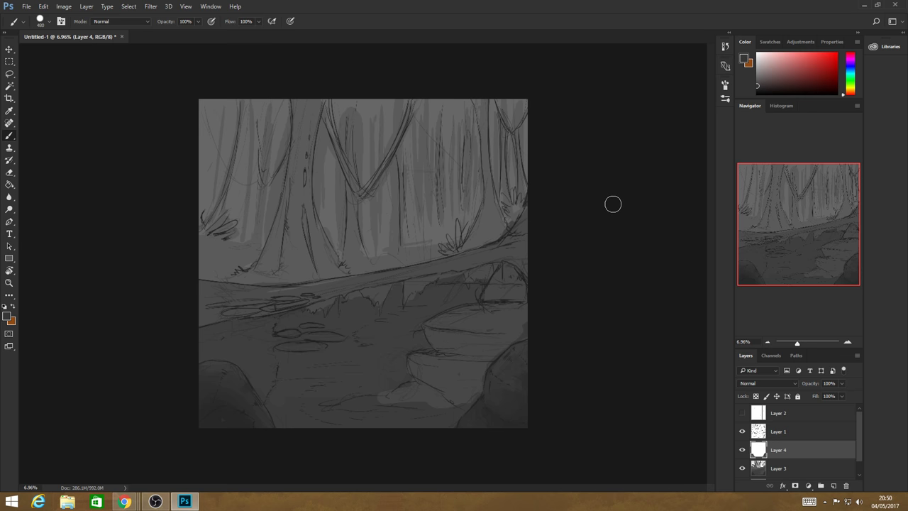
{"action": "left_click", "coordinate": [757, 81]}
{"action": "left_click_drag", "start_coordinate": [757, 81], "coordinate": [758, 89]}
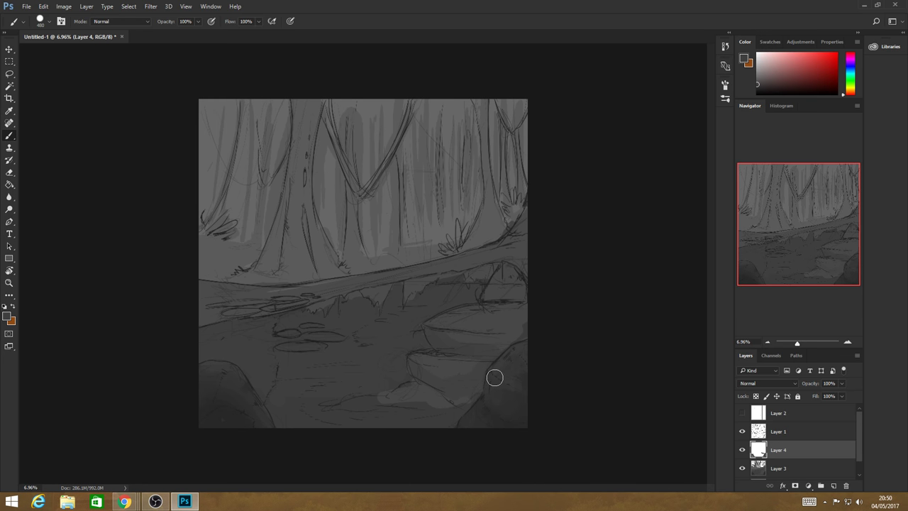
{"action": "left_click_drag", "start_coordinate": [494, 377], "coordinate": [474, 380]}
{"action": "mouse_move", "coordinate": [508, 328]}
{"action": "left_mouse_down"}
{"action": "mouse_move", "coordinate": [439, 324]}
{"action": "mouse_move", "coordinate": [477, 313]}
{"action": "left_mouse_up"}
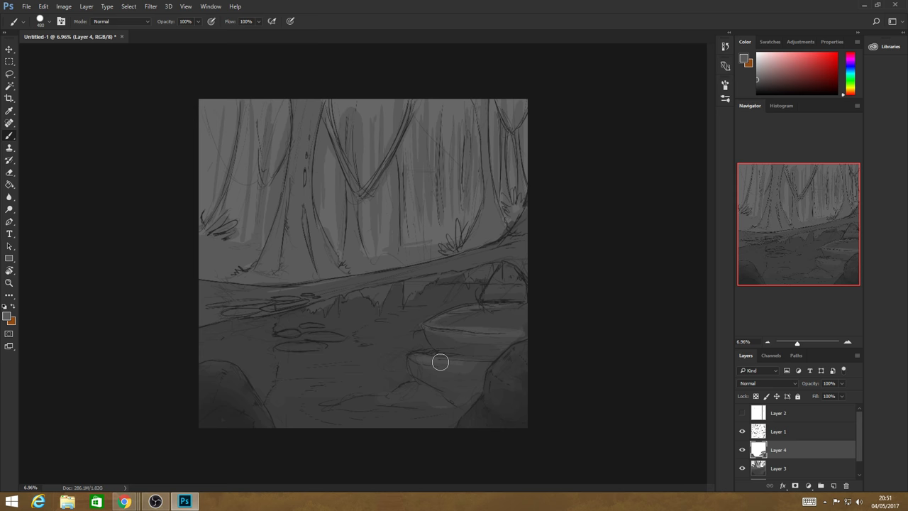
- Add lighter grey highlights to the lower ledge and low rock, along the fallen log and on the lily pads
{"action": "mouse_move", "coordinate": [440, 363]}
{"action": "left_mouse_down"}
{"action": "mouse_move", "coordinate": [413, 376]}
{"action": "mouse_move", "coordinate": [432, 385]}
{"action": "mouse_move", "coordinate": [369, 404]}
{"action": "left_mouse_up"}
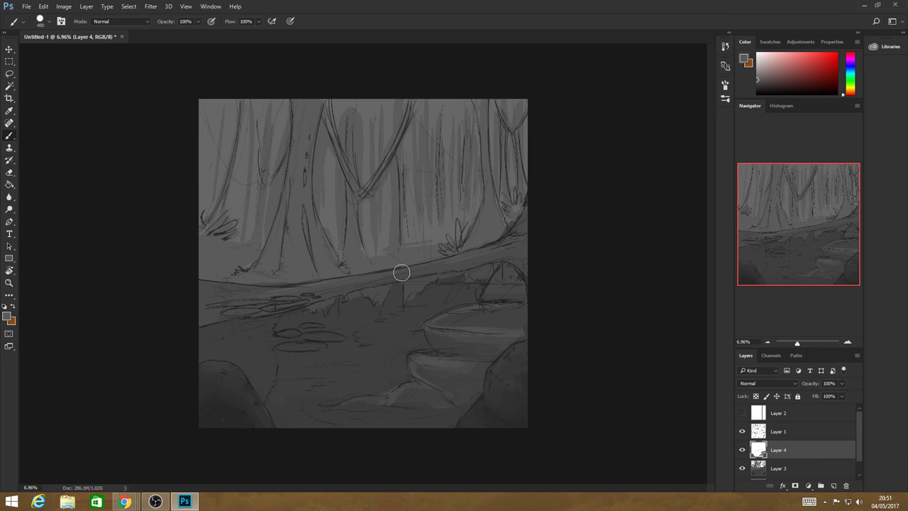
{"action": "left_click_drag", "start_coordinate": [401, 272], "coordinate": [312, 290]}
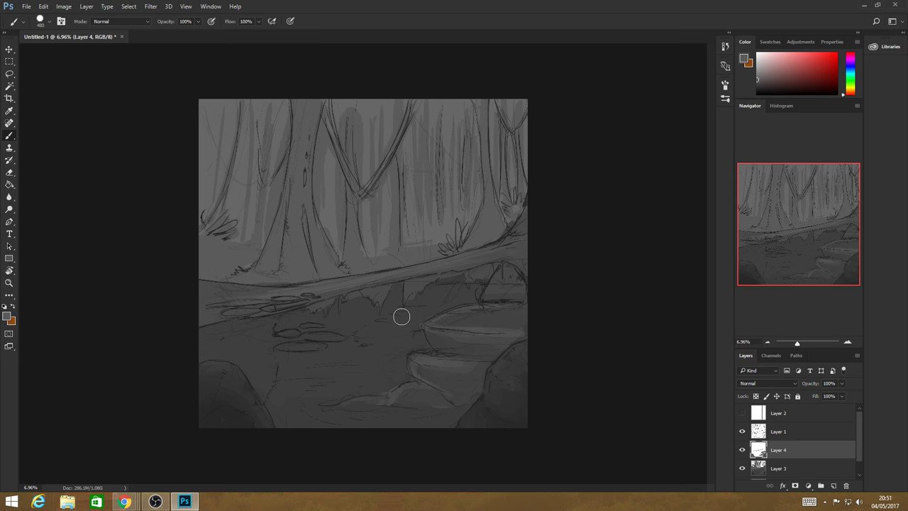
{"action": "left_click_drag", "start_coordinate": [281, 347], "coordinate": [316, 346]}
- Sample darker greys from the rocks and deepen the shadows beneath the ledge rims and across the upper ledge's top
{"action": "left_click", "coordinate": [407, 389], "text": "alt"}
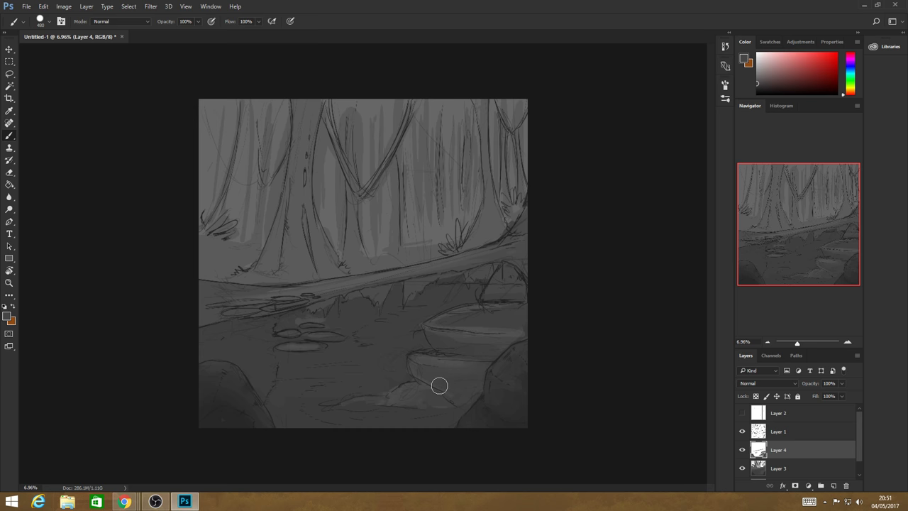
{"action": "key", "text": "alt"}
{"action": "left_click", "coordinate": [441, 347], "text": "alt"}
{"action": "left_click_drag", "start_coordinate": [435, 397], "coordinate": [437, 383]}
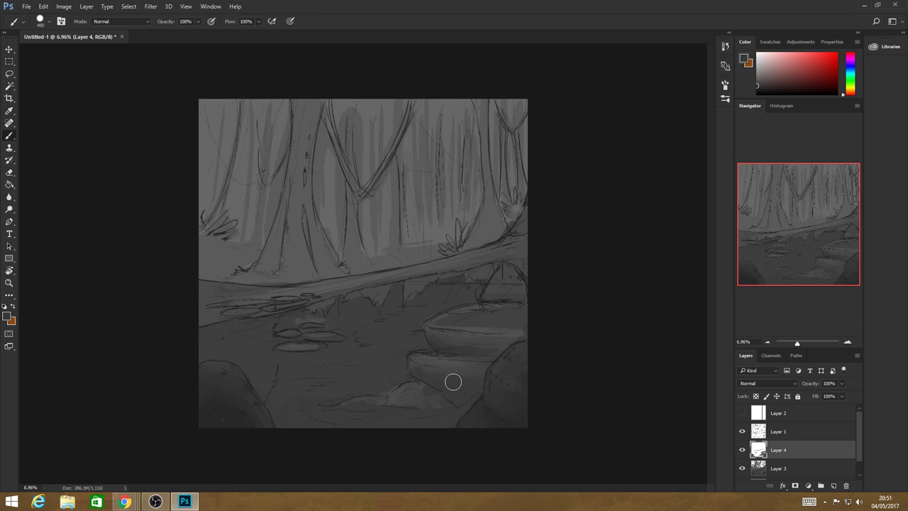
{"action": "key", "text": "alt"}
{"action": "left_click_drag", "start_coordinate": [508, 334], "coordinate": [435, 328]}
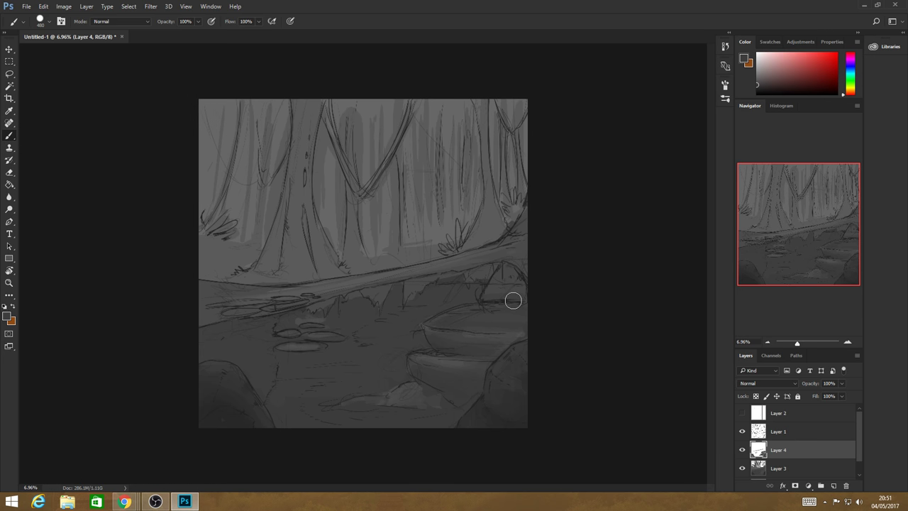
- Show the composition guide layer to check the layout against the grid, and hide it again
{"action": "left_click", "coordinate": [743, 413]}
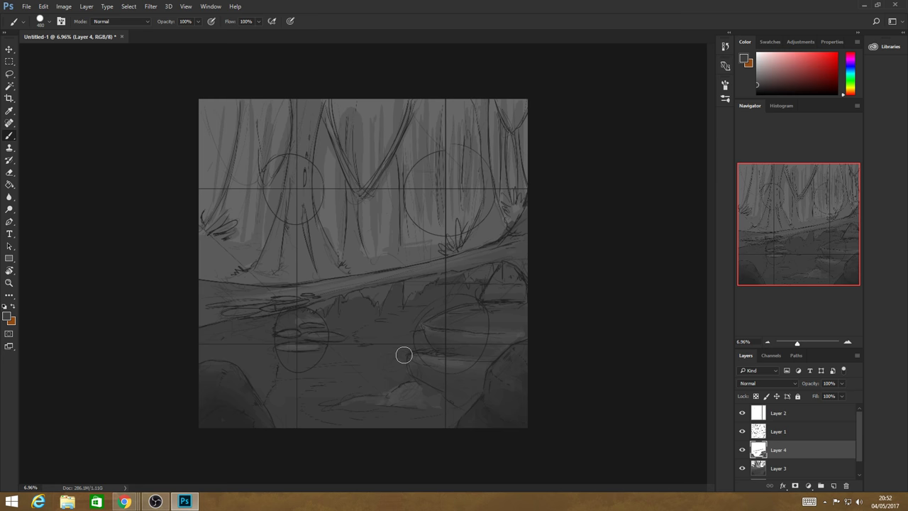
{"action": "key", "text": "ctrl+comma"}
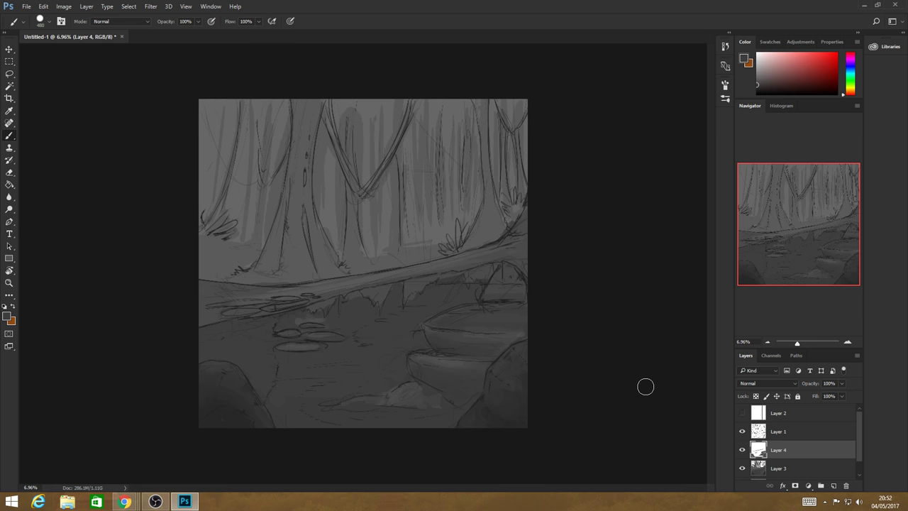
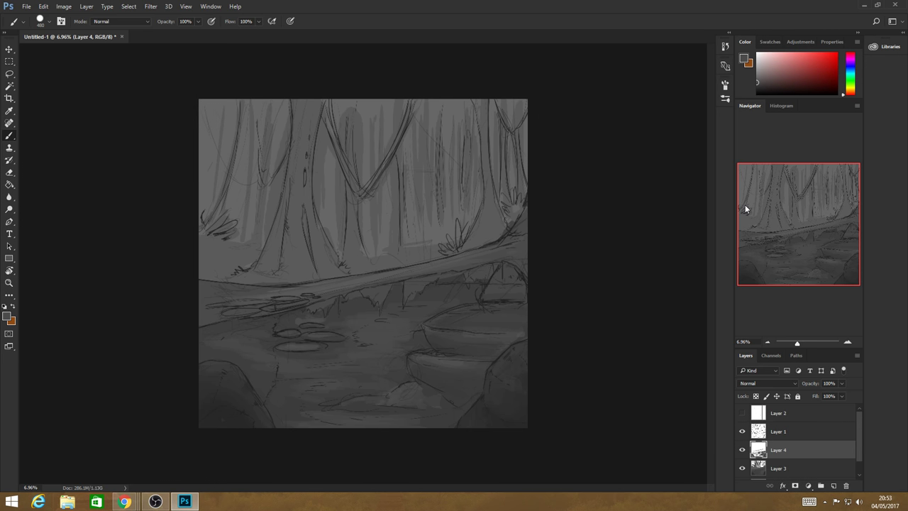
- Pick a lighter grey and highlight the low rock and the water in front of the ledges
{"action": "left_click", "coordinate": [761, 80]}
{"action": "left_click_drag", "start_coordinate": [342, 358], "coordinate": [400, 321]}
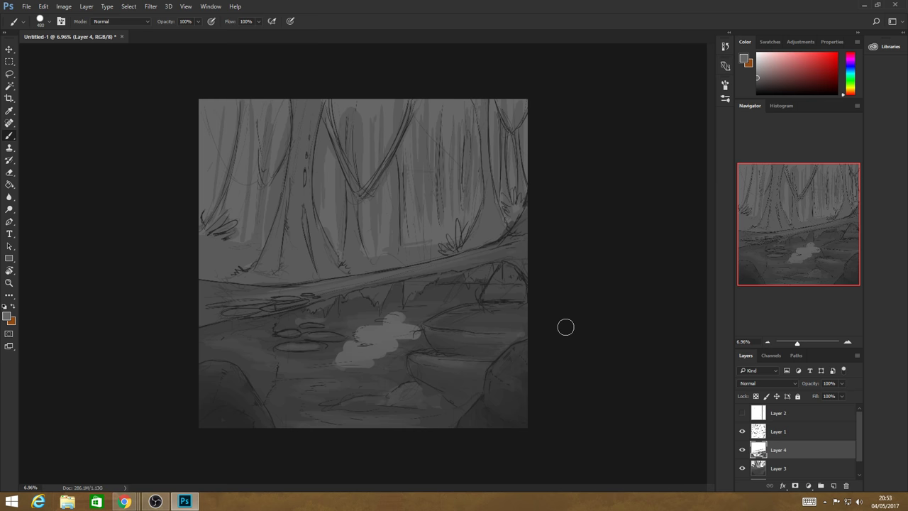
{"action": "key", "text": "ctrl+z"}
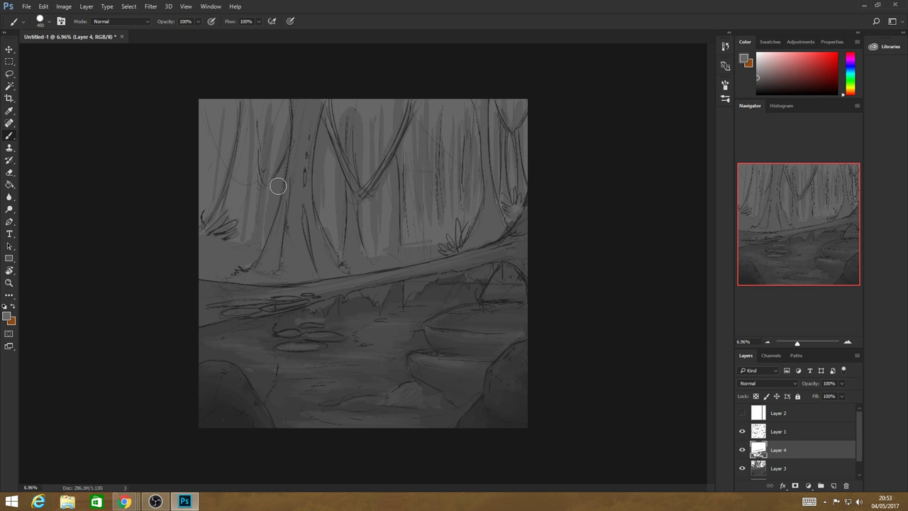
{"action": "left_click_drag", "start_coordinate": [381, 412], "coordinate": [423, 412]}
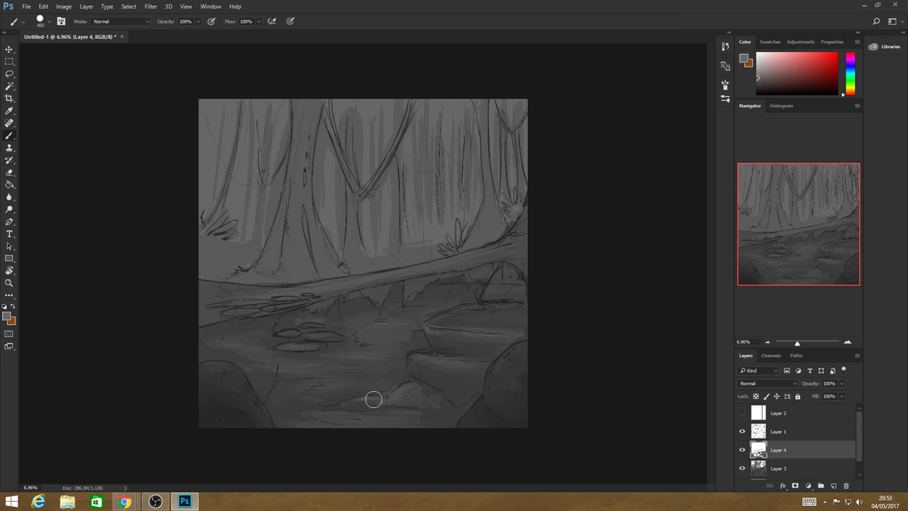
{"action": "mouse_move", "coordinate": [374, 399]}
{"action": "left_mouse_down"}
{"action": "mouse_move", "coordinate": [428, 369]}
{"action": "mouse_move", "coordinate": [419, 359]}
{"action": "left_mouse_up"}
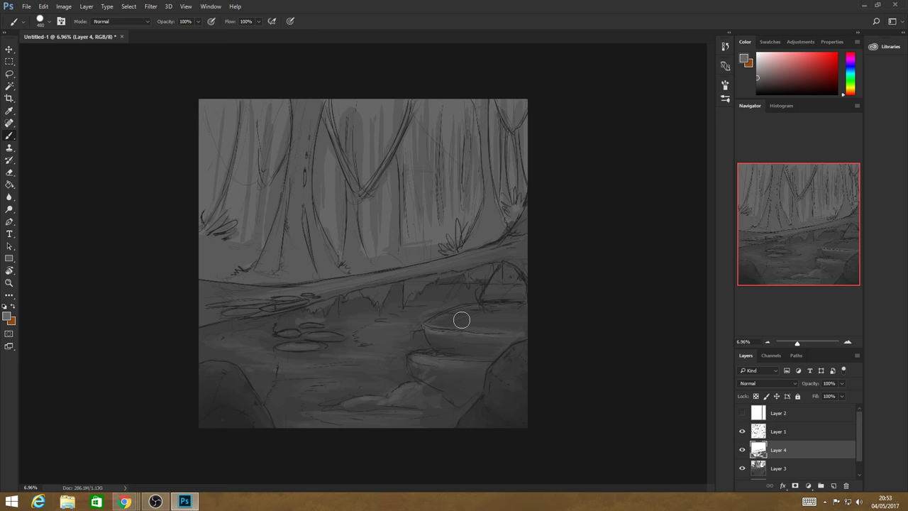
- Paint water flowing over both rock ledges with light rims and vertical falling streaks, and pale foam at the base
{"action": "left_click_drag", "start_coordinate": [461, 320], "coordinate": [490, 321]}
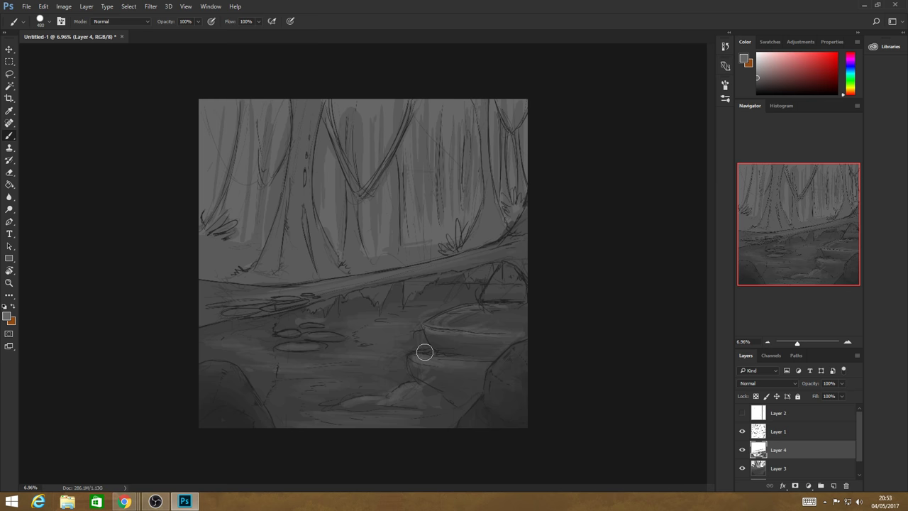
{"action": "mouse_move", "coordinate": [425, 352]}
{"action": "left_mouse_down"}
{"action": "mouse_move", "coordinate": [470, 364]}
{"action": "mouse_move", "coordinate": [485, 342]}
{"action": "left_mouse_up"}
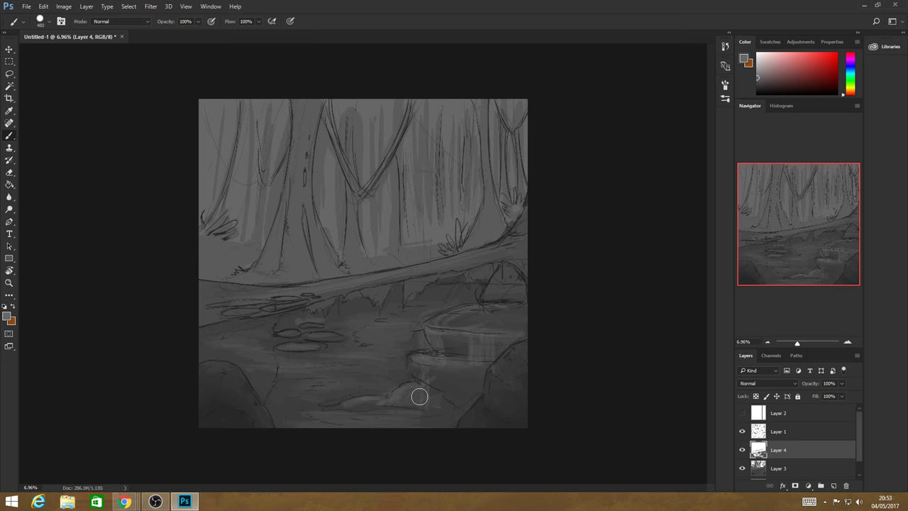
{"action": "mouse_move", "coordinate": [419, 397]}
{"action": "left_mouse_down"}
{"action": "mouse_move", "coordinate": [411, 367]}
{"action": "mouse_move", "coordinate": [419, 355]}
{"action": "mouse_move", "coordinate": [423, 377]}
{"action": "left_mouse_up"}
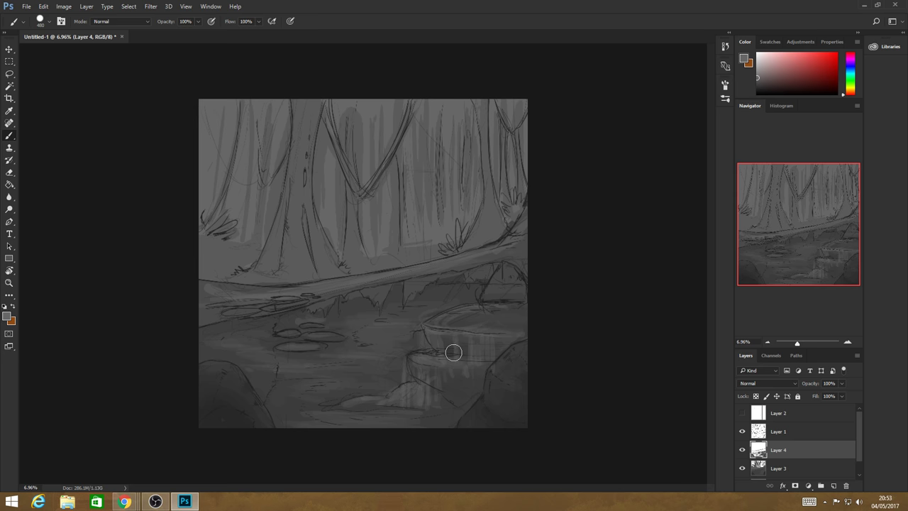
{"action": "mouse_move", "coordinate": [454, 352]}
{"action": "left_mouse_down"}
{"action": "mouse_move", "coordinate": [455, 326]}
{"action": "mouse_move", "coordinate": [496, 313]}
{"action": "mouse_move", "coordinate": [485, 335]}
{"action": "left_mouse_up"}
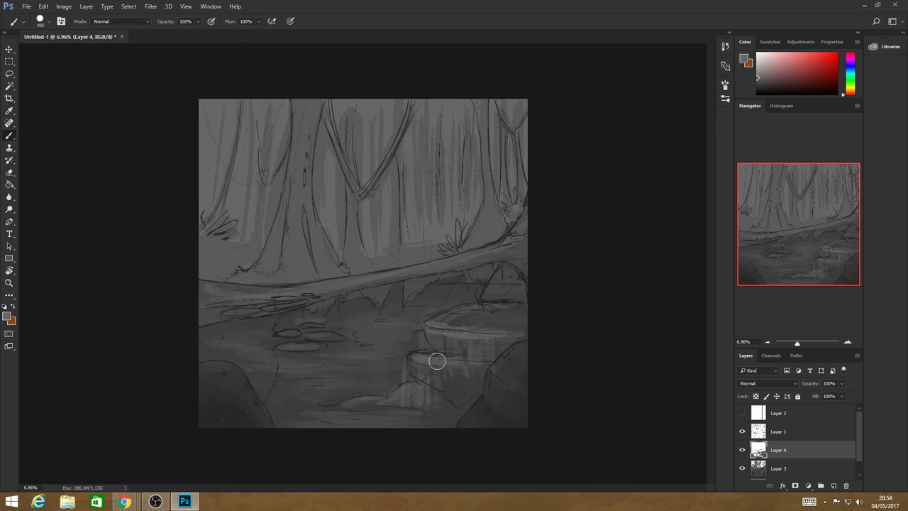
{"action": "left_click_drag", "start_coordinate": [437, 361], "coordinate": [429, 376]}
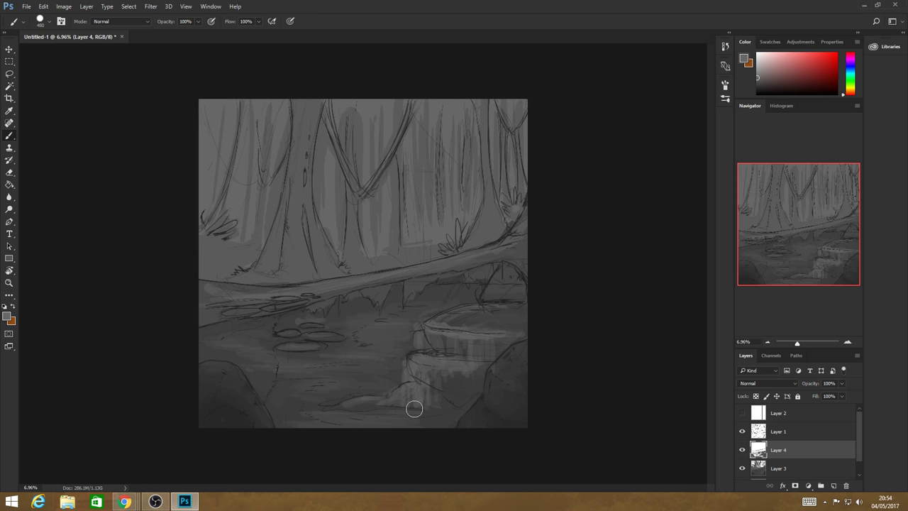
{"action": "left_click_drag", "start_coordinate": [415, 409], "coordinate": [451, 414]}
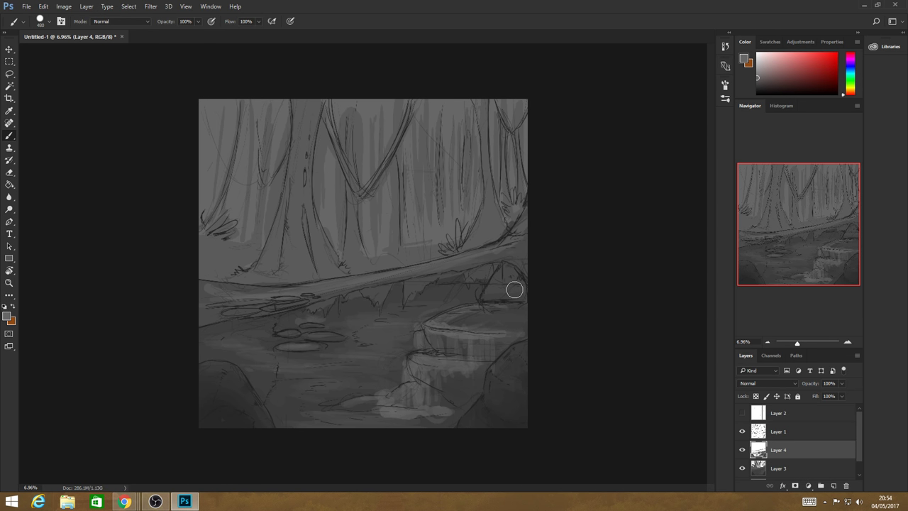
- Lighten the rock under the log's raised end, and shade the log's underside with a dark grey sampled from the water
{"action": "left_click_drag", "start_coordinate": [515, 289], "coordinate": [523, 263]}
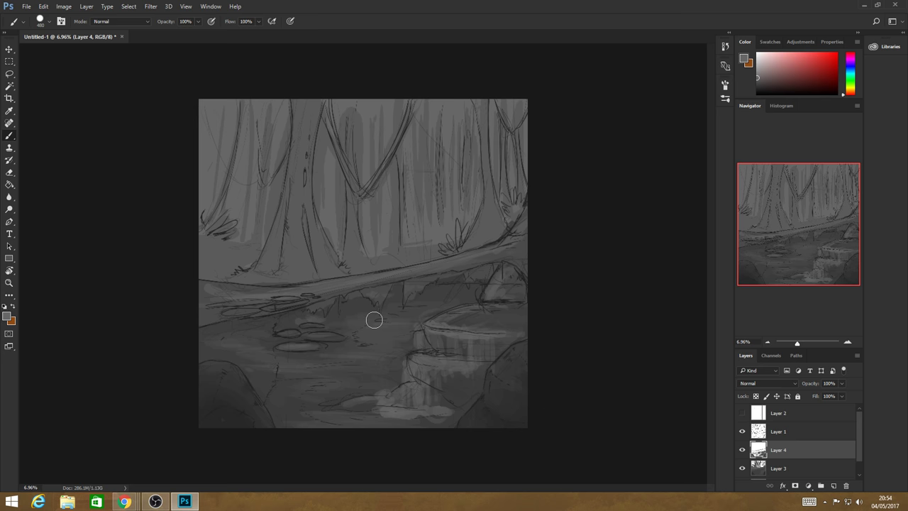
{"action": "key", "text": "alt"}
{"action": "left_click", "coordinate": [341, 323], "text": "alt"}
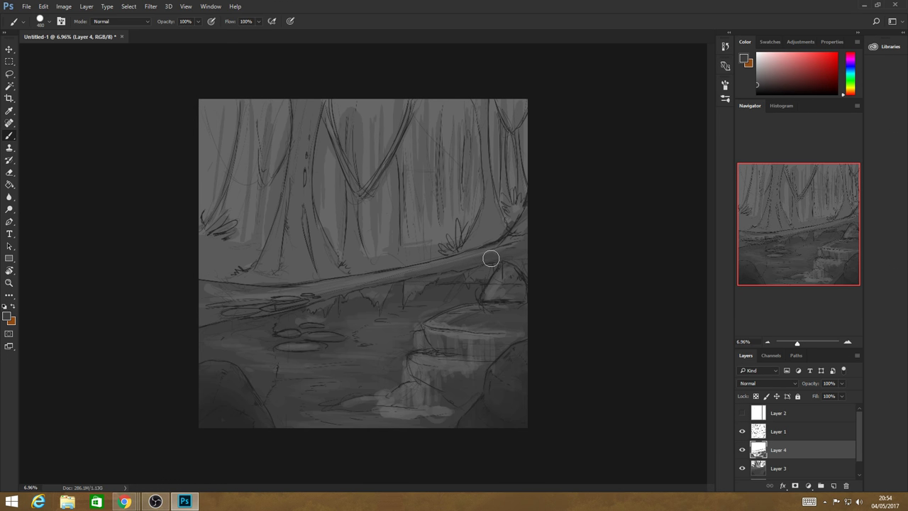
{"action": "mouse_move", "coordinate": [490, 258]}
{"action": "left_mouse_down"}
{"action": "mouse_move", "coordinate": [213, 316]}
{"action": "mouse_move", "coordinate": [255, 309]}
{"action": "left_mouse_up"}
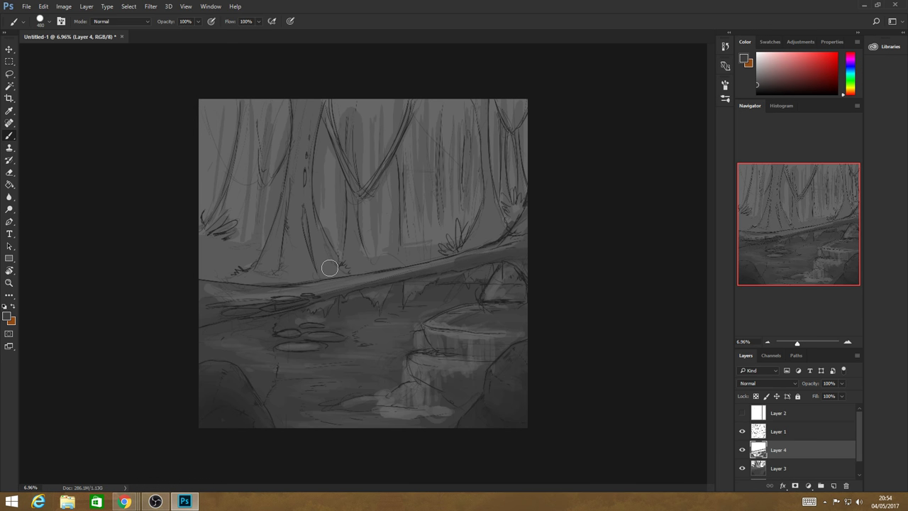
- Sample a lighter grey from the background and paint vertical highlights on the central tree trunk and the trees beside it
{"action": "left_click", "coordinate": [333, 157], "text": "alt"}
{"action": "left_click_drag", "start_coordinate": [297, 174], "coordinate": [307, 130]}
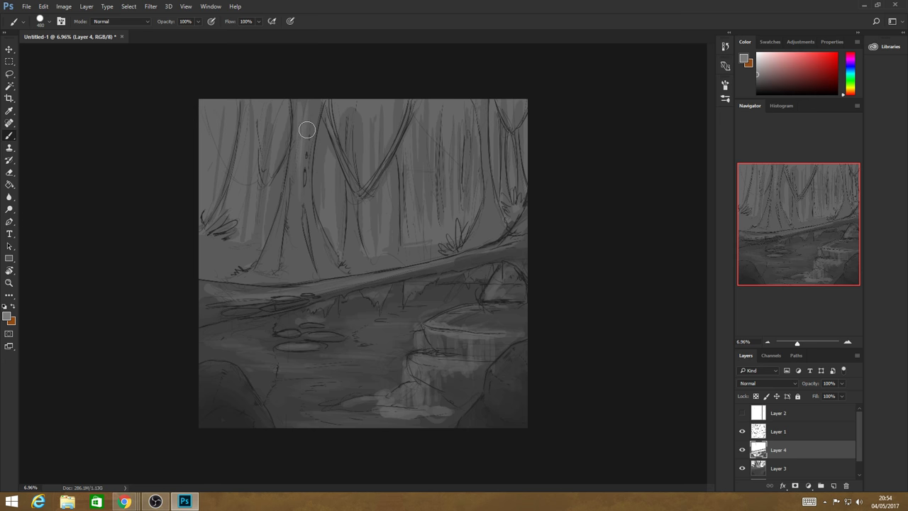
{"action": "left_click_drag", "start_coordinate": [291, 261], "coordinate": [294, 199]}
{"action": "left_click_drag", "start_coordinate": [321, 269], "coordinate": [311, 207]}
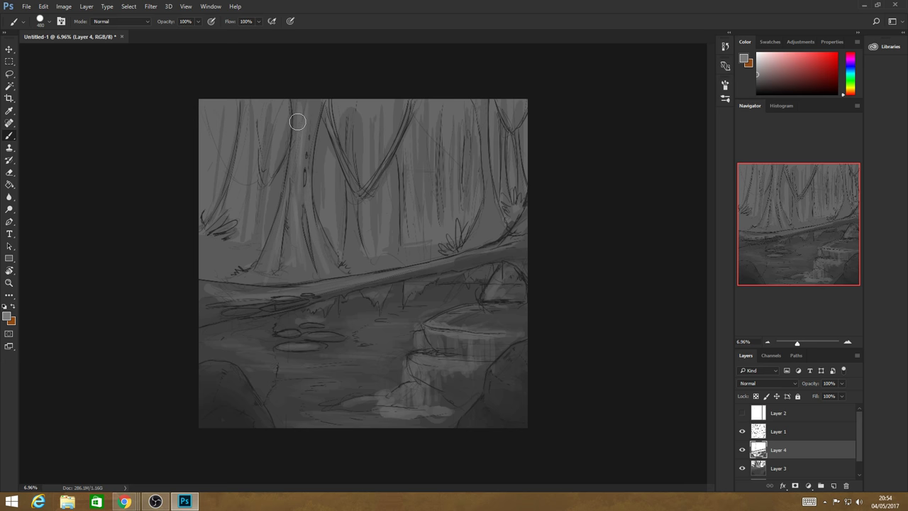
{"action": "left_click_drag", "start_coordinate": [297, 122], "coordinate": [312, 83]}
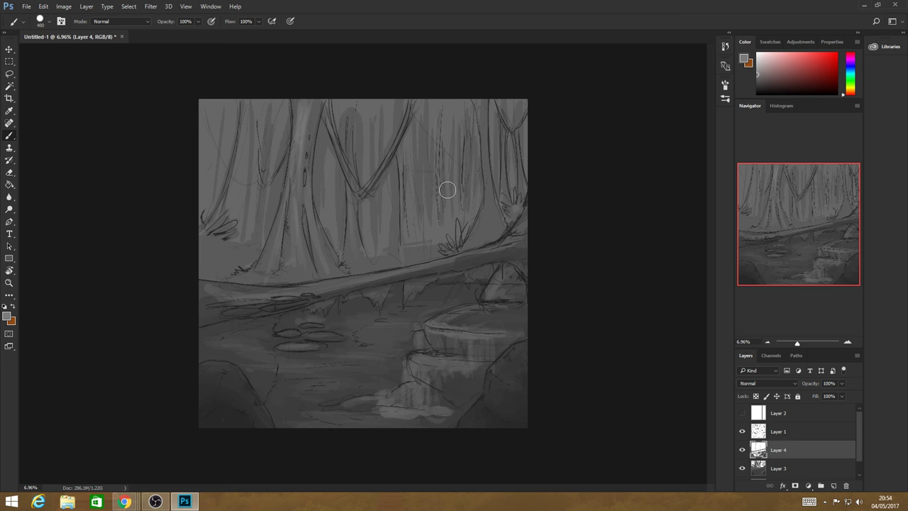
{"action": "left_click_drag", "start_coordinate": [469, 183], "coordinate": [468, 117]}
{"action": "mouse_move", "coordinate": [485, 181]}
{"action": "left_mouse_down"}
{"action": "mouse_move", "coordinate": [485, 116]}
{"action": "mouse_move", "coordinate": [489, 227]}
{"action": "left_mouse_up"}
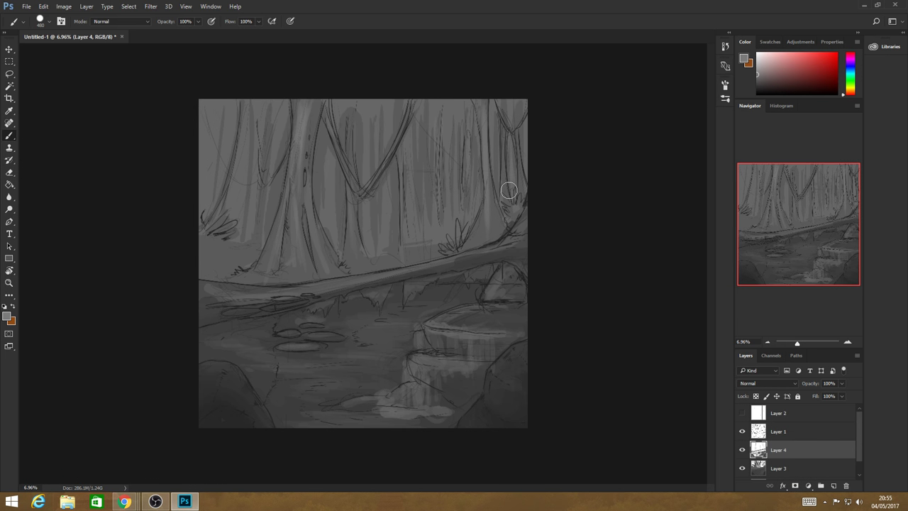
{"action": "left_click_drag", "start_coordinate": [509, 190], "coordinate": [506, 131]}
- Sample a darker grey from the log area and shade the ground bank behind the log along its whole length
{"action": "key", "text": "alt"}
{"action": "left_click", "coordinate": [237, 285], "text": "alt"}
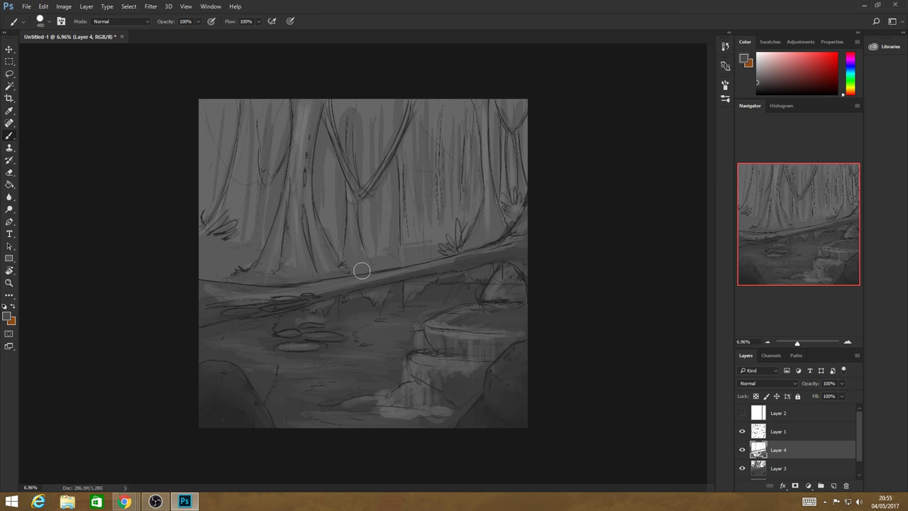
{"action": "left_click_drag", "start_coordinate": [237, 275], "coordinate": [203, 263]}
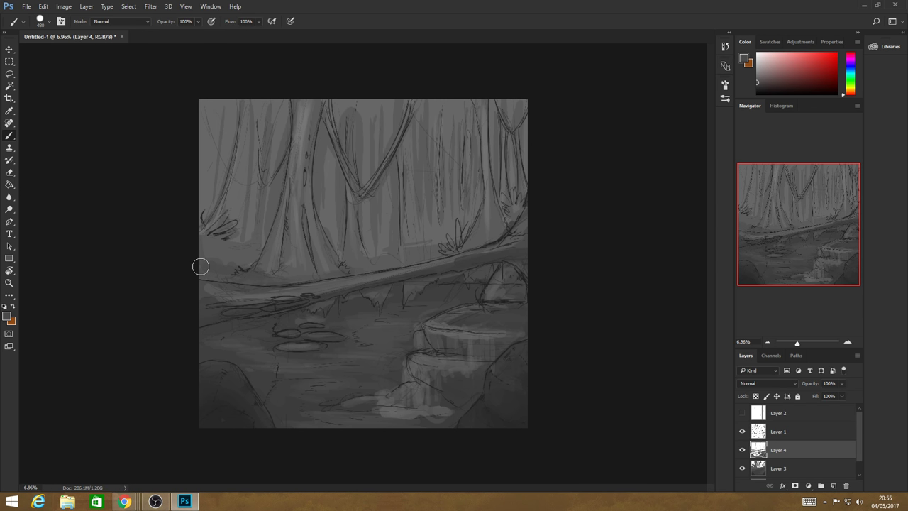
{"action": "left_click_drag", "start_coordinate": [200, 266], "coordinate": [216, 248]}
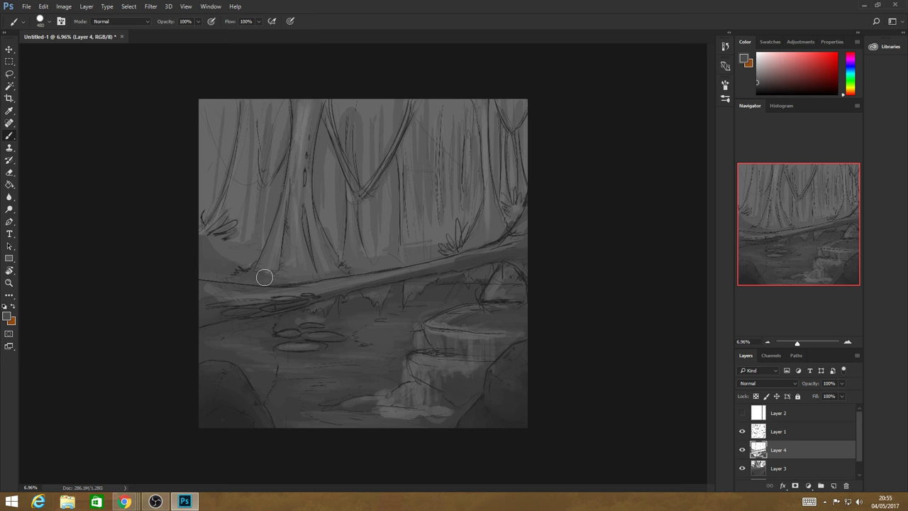
{"action": "left_click_drag", "start_coordinate": [351, 271], "coordinate": [372, 267]}
{"action": "left_click_drag", "start_coordinate": [462, 247], "coordinate": [474, 236]}
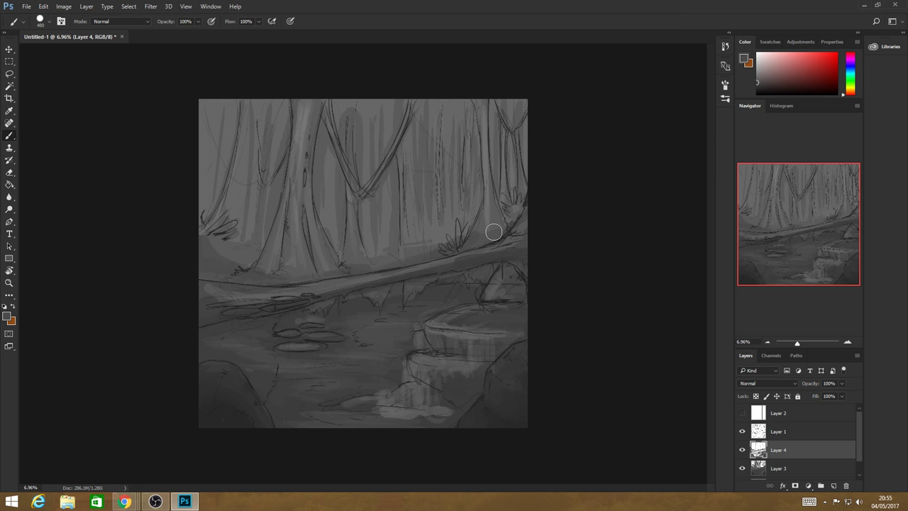
{"action": "left_click_drag", "start_coordinate": [494, 232], "coordinate": [518, 207]}
- Darken the hollows between the central tree's roots, the neighbouring trunk's base and the bush at the far-left bank
{"action": "left_click_drag", "start_coordinate": [274, 278], "coordinate": [280, 246]}
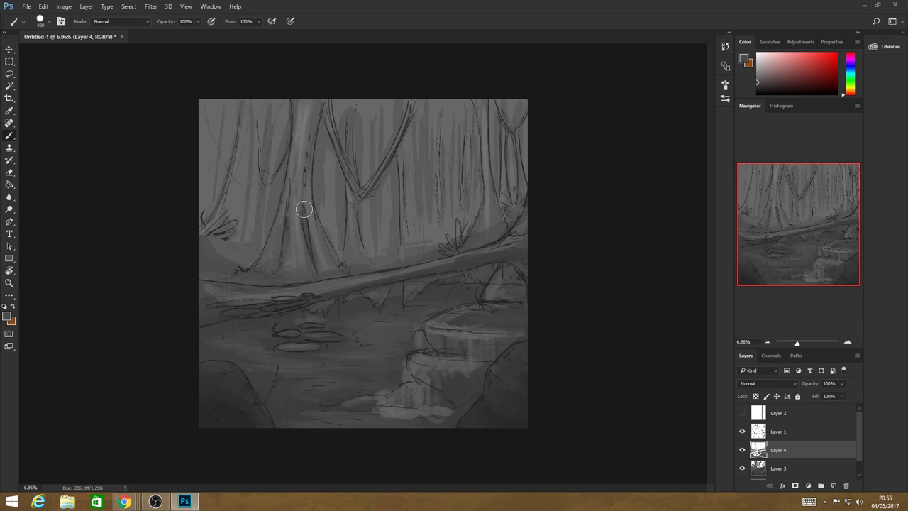
{"action": "mouse_move", "coordinate": [304, 209]}
{"action": "left_mouse_down"}
{"action": "mouse_move", "coordinate": [270, 283]}
{"action": "mouse_move", "coordinate": [347, 268]}
{"action": "left_mouse_up"}
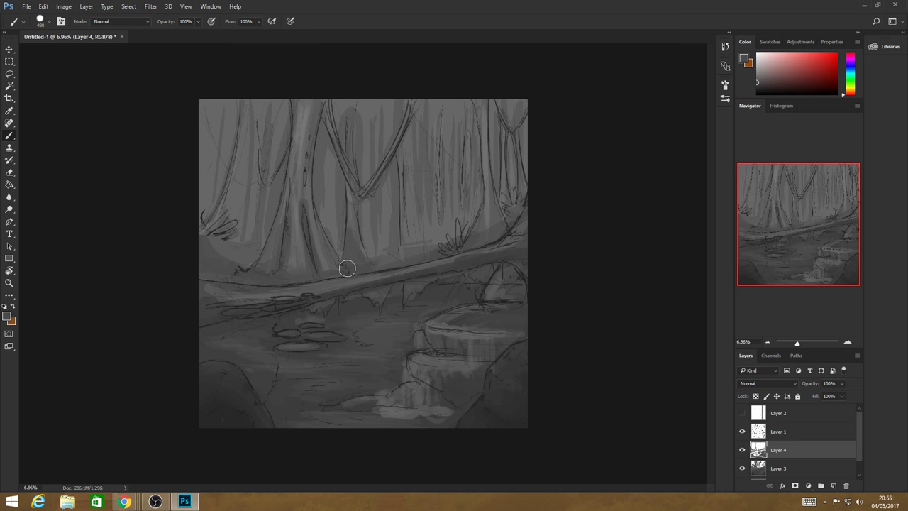
{"action": "left_click_drag", "start_coordinate": [221, 247], "coordinate": [203, 229]}
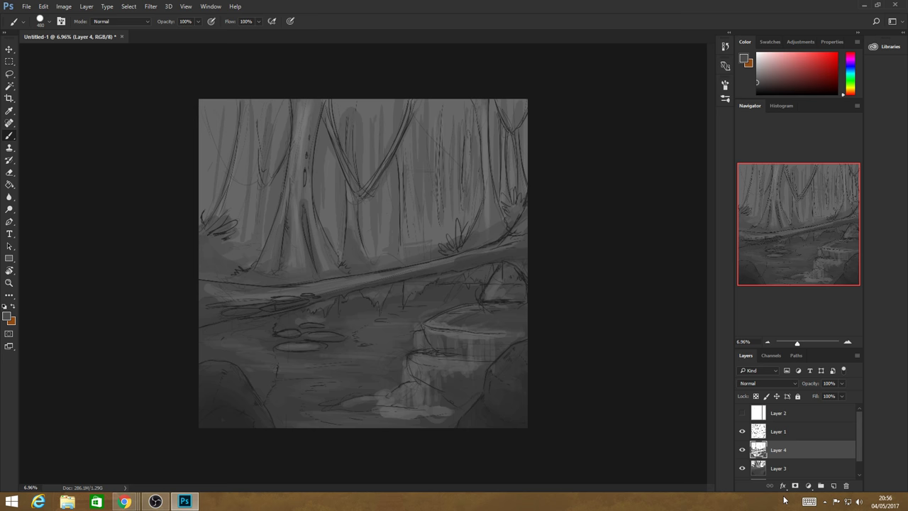
- Compare the painting with and without Layer 3, and merge Layer 4 down into Layer 3
{"action": "left_click", "coordinate": [744, 468]}
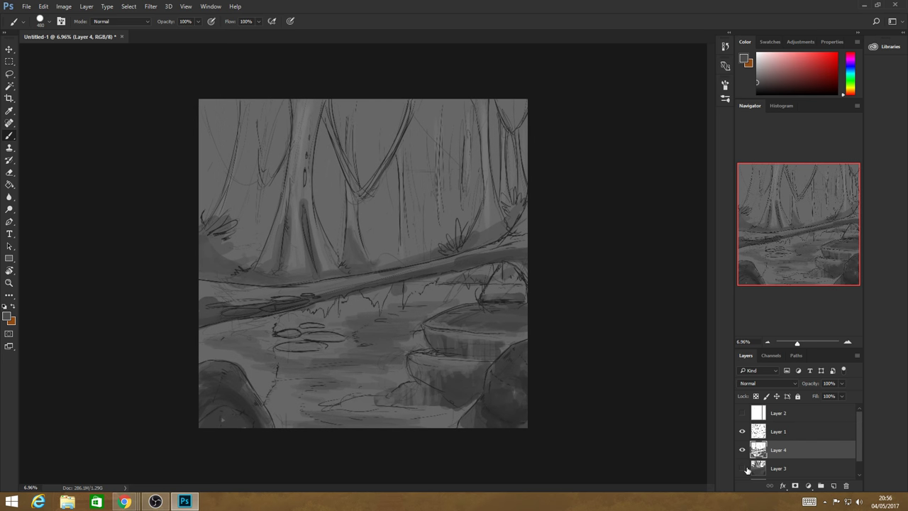
{"action": "left_click", "coordinate": [744, 468]}
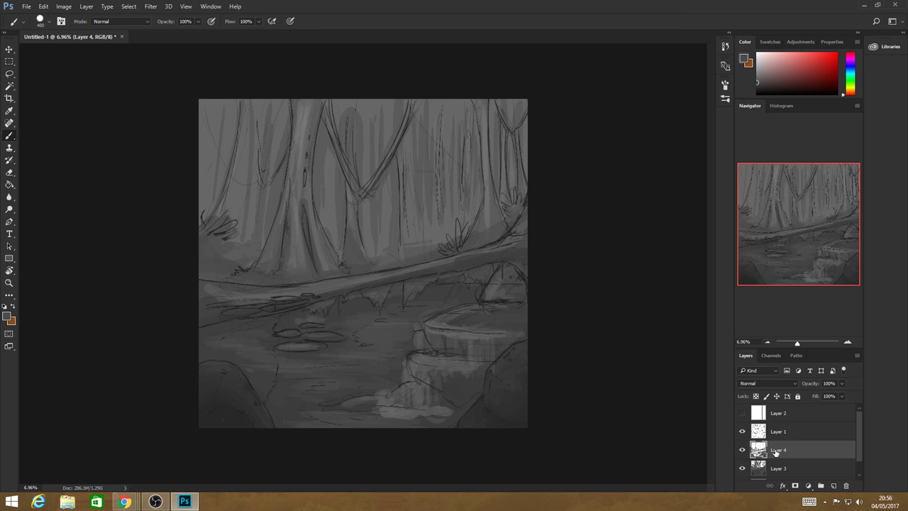
{"action": "right_click", "coordinate": [775, 452]}
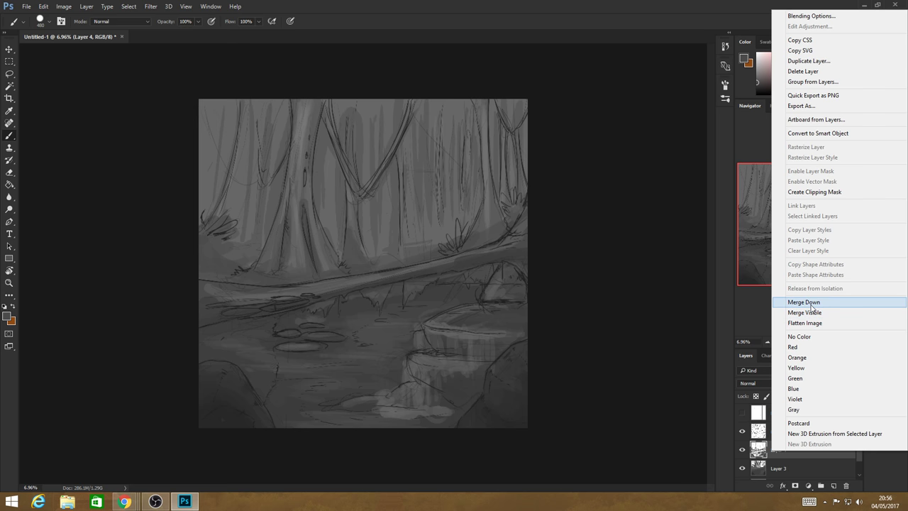
{"action": "left_click", "coordinate": [809, 303]}
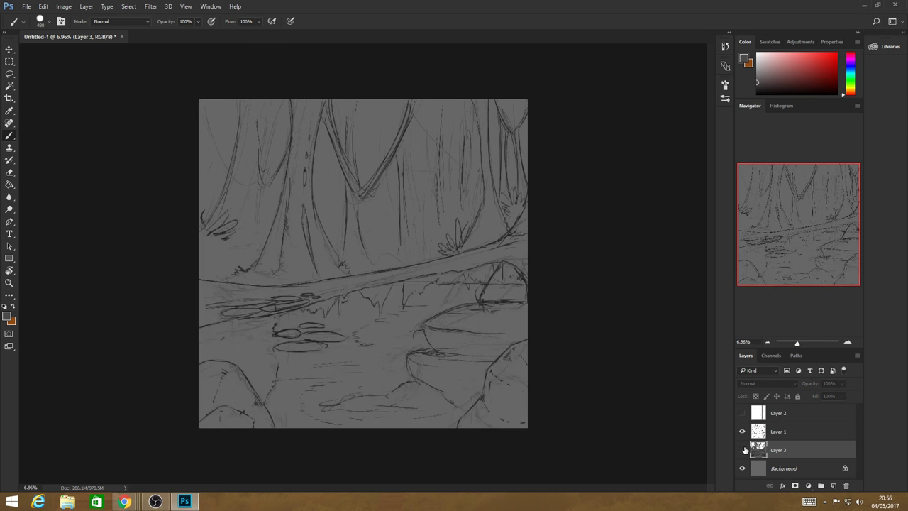
{"action": "left_click", "coordinate": [743, 450]}
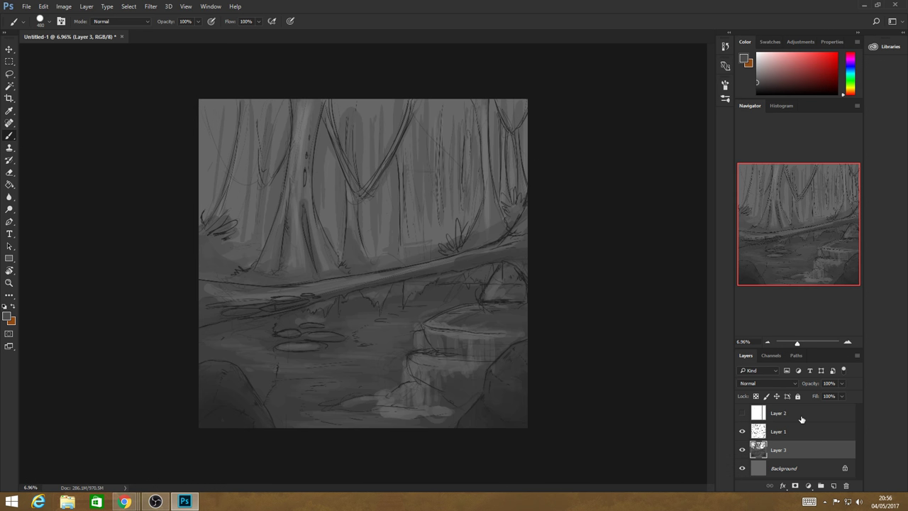
- Add a new layer above the Layer 1 line art and lower Layer 1's opacity to 64%
{"action": "left_click", "coordinate": [781, 431]}
{"action": "left_click", "coordinate": [742, 431]}
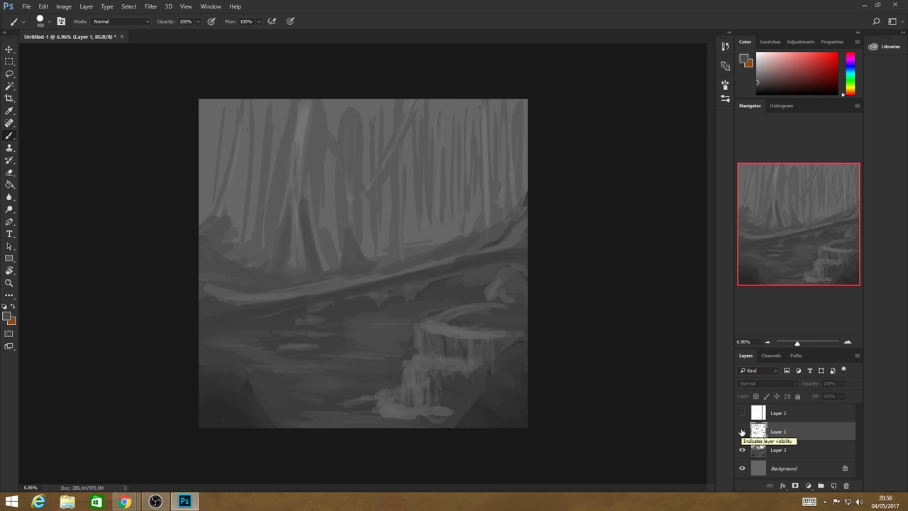
{"action": "left_click", "coordinate": [742, 432]}
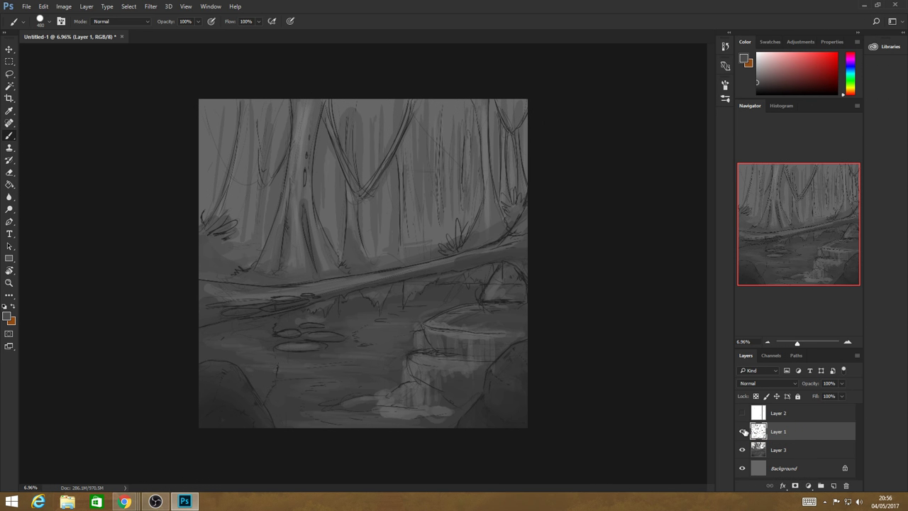
{"action": "left_click", "coordinate": [821, 486]}
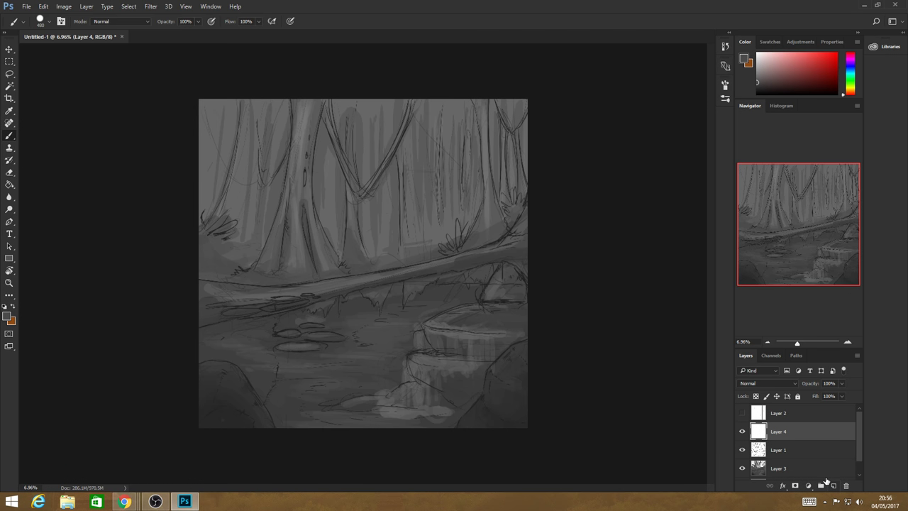
{"action": "left_click", "coordinate": [833, 450]}
{"action": "left_click", "coordinate": [842, 396]}
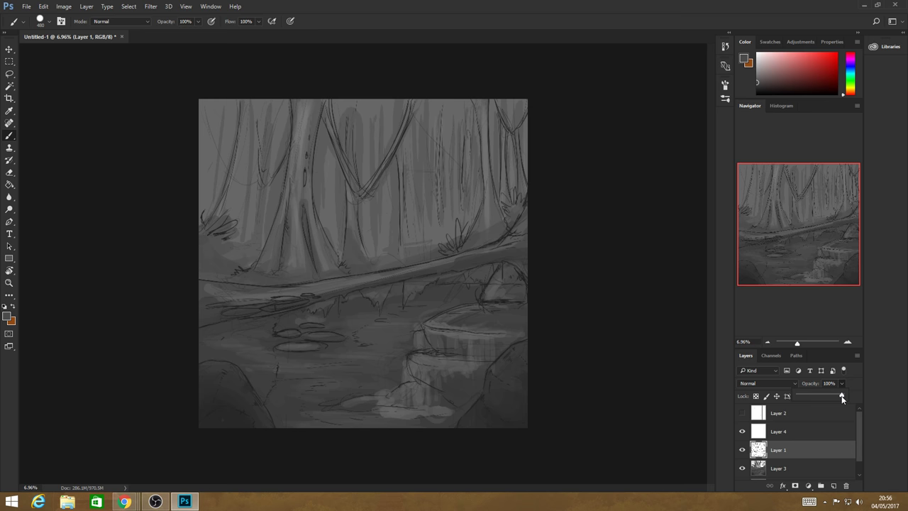
{"action": "left_click_drag", "start_coordinate": [842, 398], "coordinate": [826, 396]}
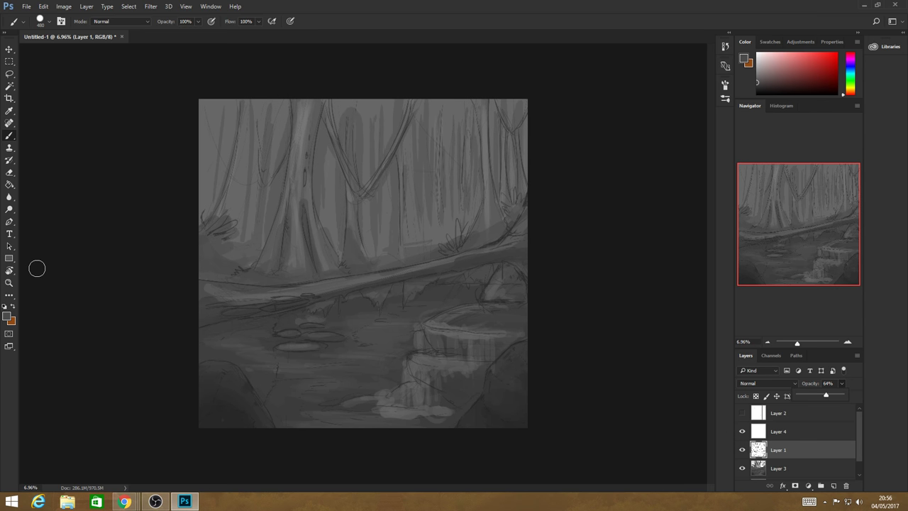
- Make the new empty layer active and set up a 21 px dark grey brush for detailing the log area
{"action": "key", "text": "z"}
{"action": "left_click_drag", "start_coordinate": [362, 347], "coordinate": [397, 328]}
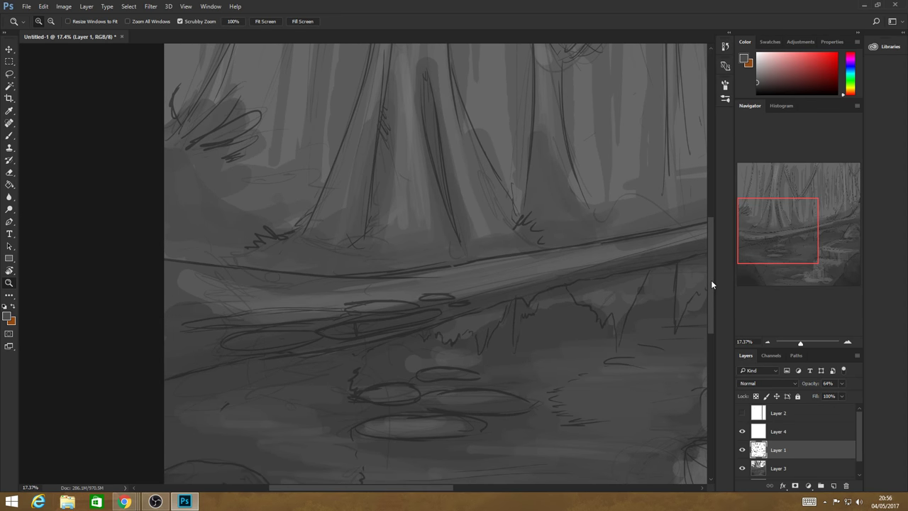
{"action": "left_click_drag", "start_coordinate": [712, 282], "coordinate": [714, 287]}
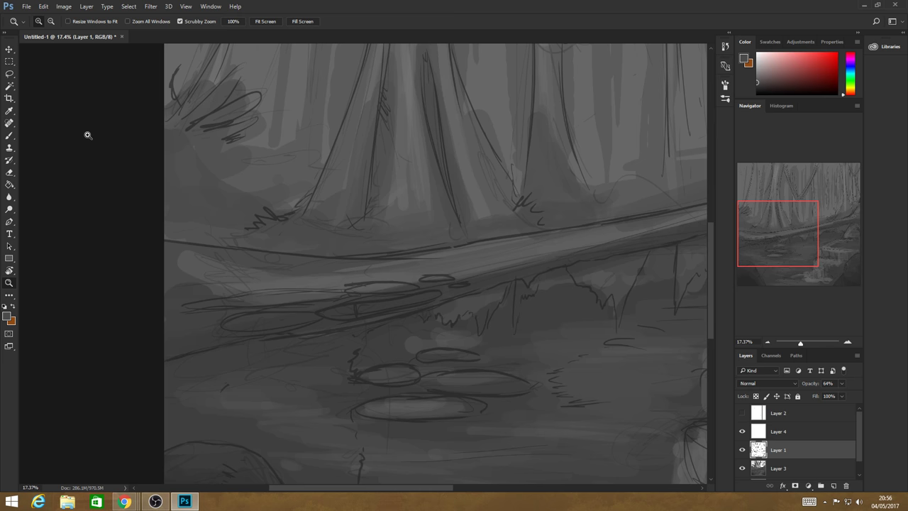
{"action": "key", "text": "b"}
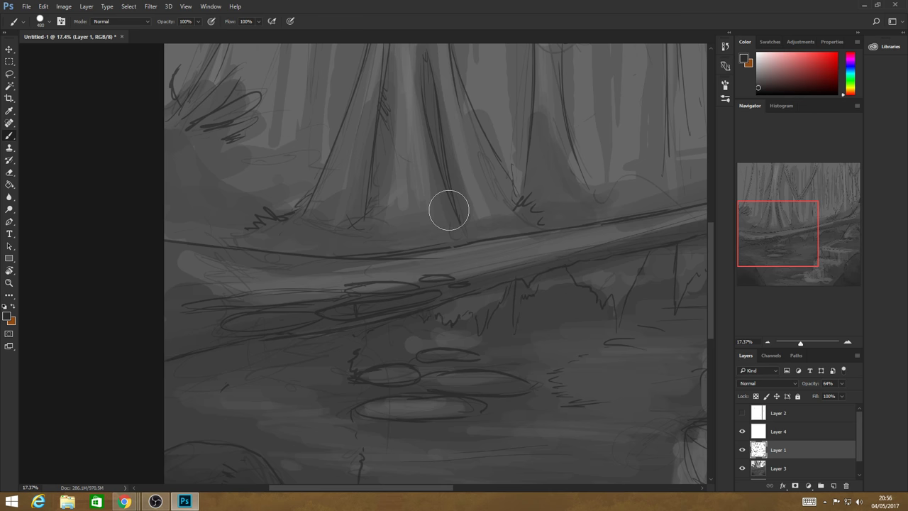
{"action": "left_click", "coordinate": [44, 21]}
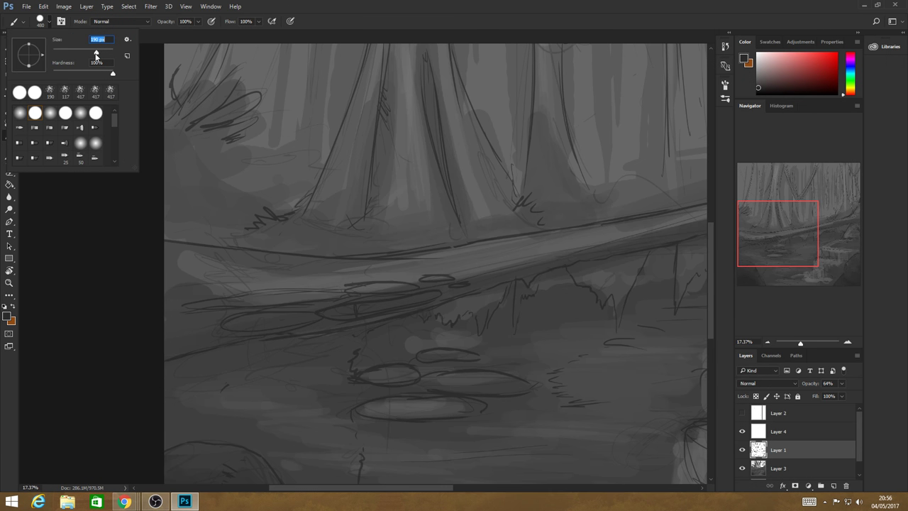
{"action": "type", "text": "21"}
{"action": "key", "text": "Return"}
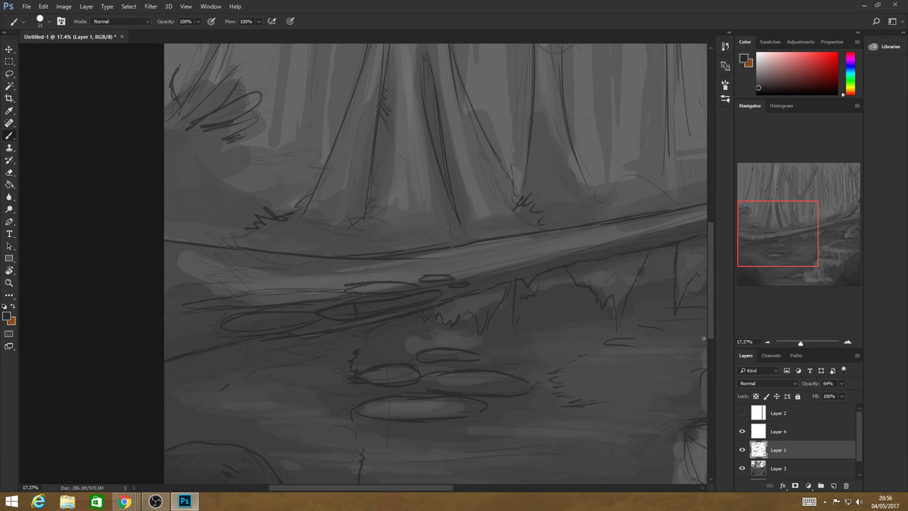
{"action": "key", "text": "alt+bracketright"}
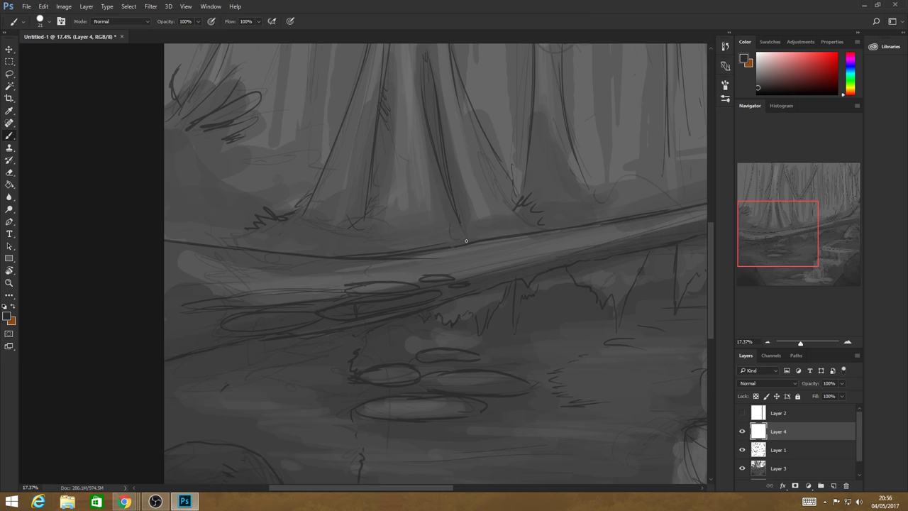
{"action": "key", "text": "F5"}
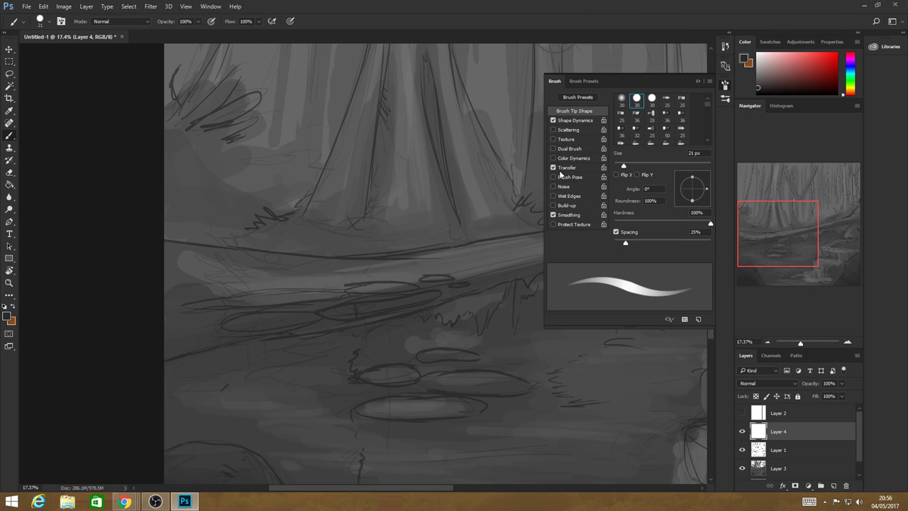
{"action": "key", "text": "F5"}
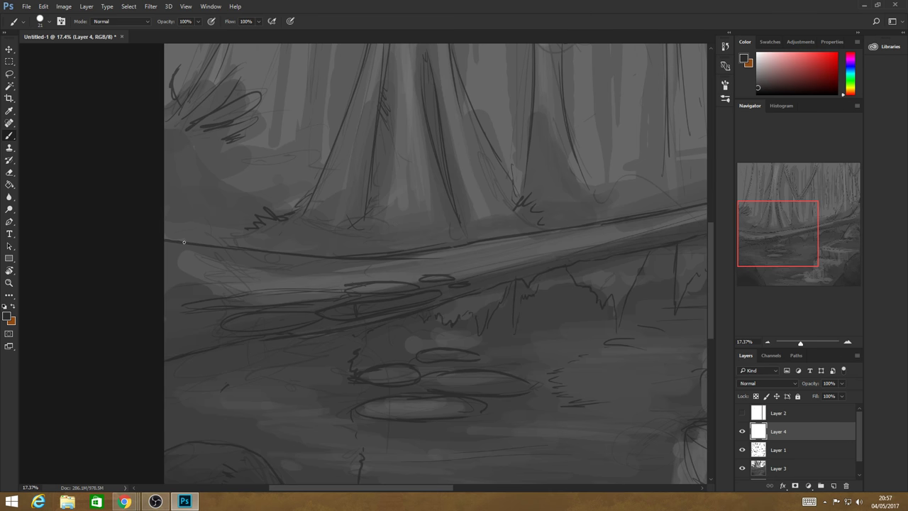
- Ink the log's upper edge with a near-black 40 px brush, adding short hatch marks beneath the line
{"action": "left_click_drag", "start_coordinate": [184, 242], "coordinate": [212, 244]}
{"action": "left_click", "coordinate": [757, 89]}
{"action": "left_click", "coordinate": [49, 22]}
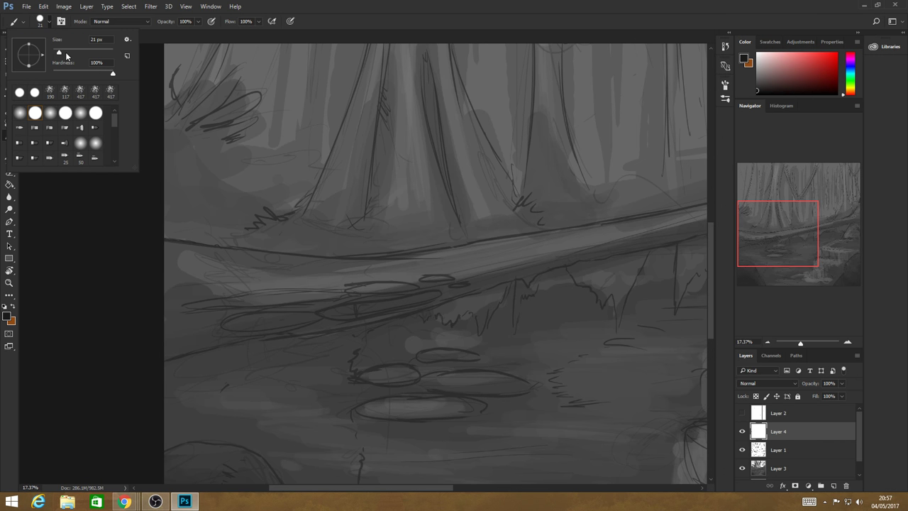
{"action": "left_click", "coordinate": [65, 52]}
{"action": "left_click_drag", "start_coordinate": [164, 236], "coordinate": [227, 248]}
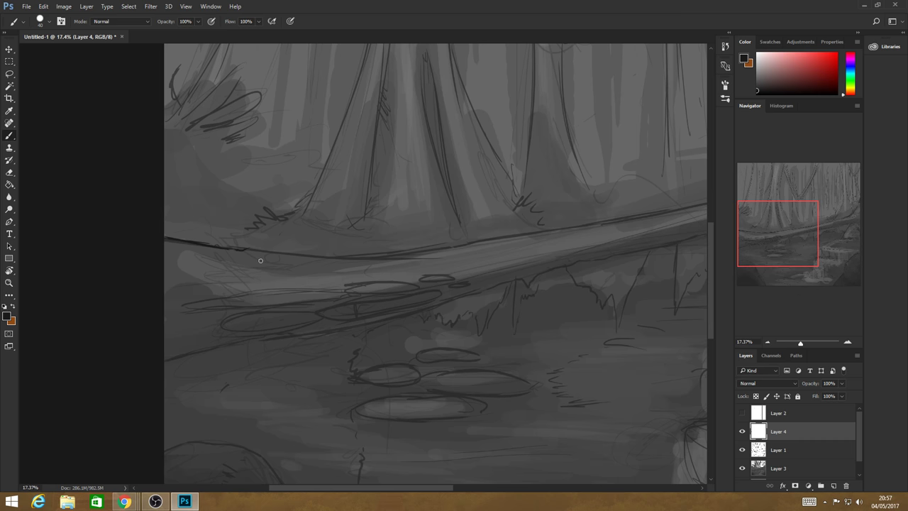
{"action": "mouse_move", "coordinate": [247, 250]}
{"action": "left_mouse_down"}
{"action": "mouse_move", "coordinate": [369, 257]}
{"action": "mouse_move", "coordinate": [572, 228]}
{"action": "left_mouse_up"}
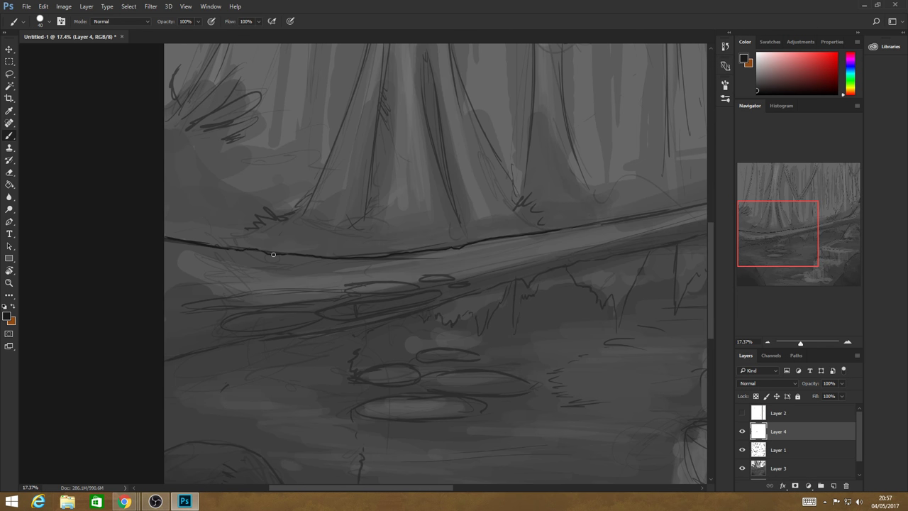
{"action": "left_click_drag", "start_coordinate": [273, 254], "coordinate": [293, 261]}
{"action": "left_click_drag", "start_coordinate": [200, 248], "coordinate": [204, 256]}
{"action": "left_click_drag", "start_coordinate": [494, 237], "coordinate": [508, 245]}
- Ink the two small flat ovals on the log's lower edge with dark outlines
{"action": "mouse_move", "coordinate": [449, 290]}
{"action": "left_mouse_down"}
{"action": "mouse_move", "coordinate": [473, 283]}
{"action": "mouse_move", "coordinate": [449, 290]}
{"action": "left_mouse_up"}
{"action": "mouse_move", "coordinate": [455, 278]}
{"action": "left_mouse_down"}
{"action": "mouse_move", "coordinate": [426, 276]}
{"action": "mouse_move", "coordinate": [446, 280]}
{"action": "left_mouse_up"}
{"action": "mouse_move", "coordinate": [429, 285]}
{"action": "left_mouse_down"}
{"action": "mouse_move", "coordinate": [473, 287]}
{"action": "mouse_move", "coordinate": [441, 301]}
{"action": "left_mouse_up"}
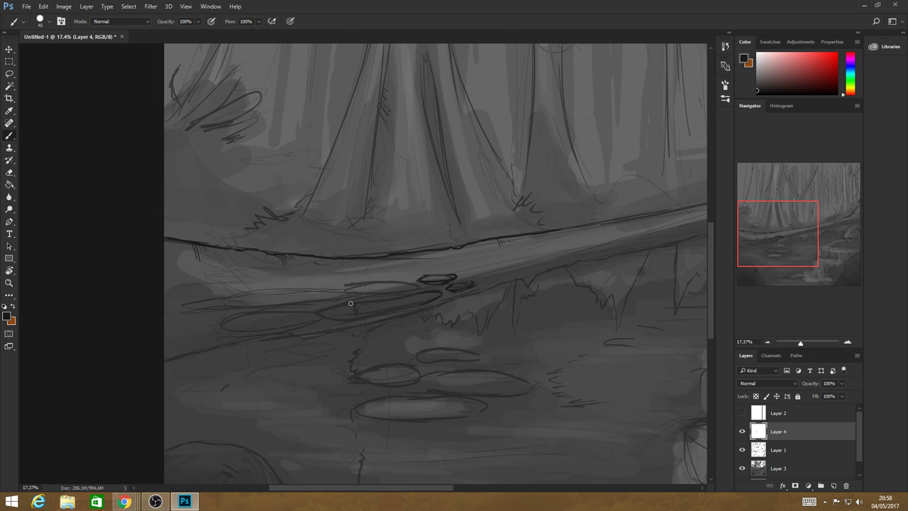
- Outline the three larger flat ovals along the log's lower left part and add short hatching inside them
{"action": "mouse_move", "coordinate": [349, 304]}
{"action": "left_mouse_down"}
{"action": "mouse_move", "coordinate": [322, 315]}
{"action": "mouse_move", "coordinate": [417, 310]}
{"action": "mouse_move", "coordinate": [443, 294]}
{"action": "left_mouse_up"}
{"action": "left_click_drag", "start_coordinate": [331, 318], "coordinate": [385, 320]}
{"action": "left_click_drag", "start_coordinate": [347, 305], "coordinate": [367, 314]}
{"action": "left_click_drag", "start_coordinate": [389, 314], "coordinate": [359, 318]}
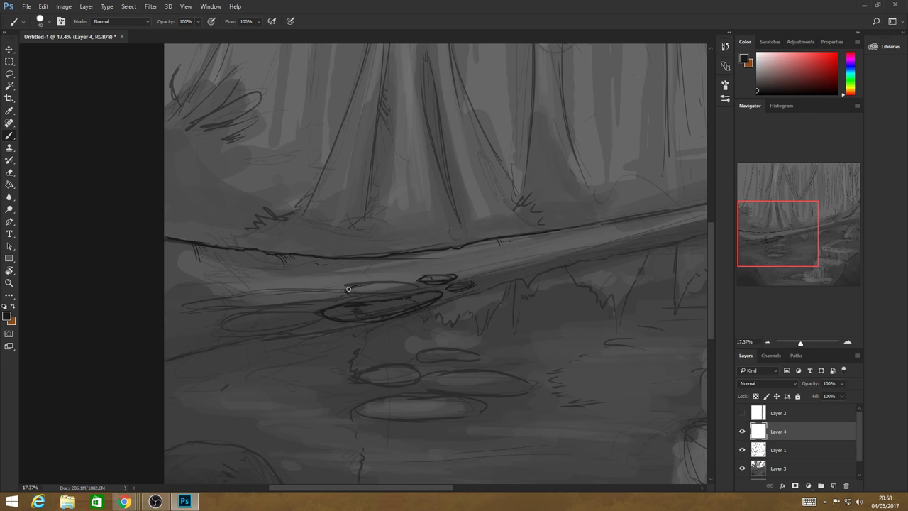
{"action": "left_click_drag", "start_coordinate": [349, 289], "coordinate": [405, 286]}
{"action": "mouse_move", "coordinate": [288, 327]}
{"action": "left_mouse_down"}
{"action": "mouse_move", "coordinate": [220, 327]}
{"action": "mouse_move", "coordinate": [254, 312]}
{"action": "mouse_move", "coordinate": [309, 310]}
{"action": "left_mouse_up"}
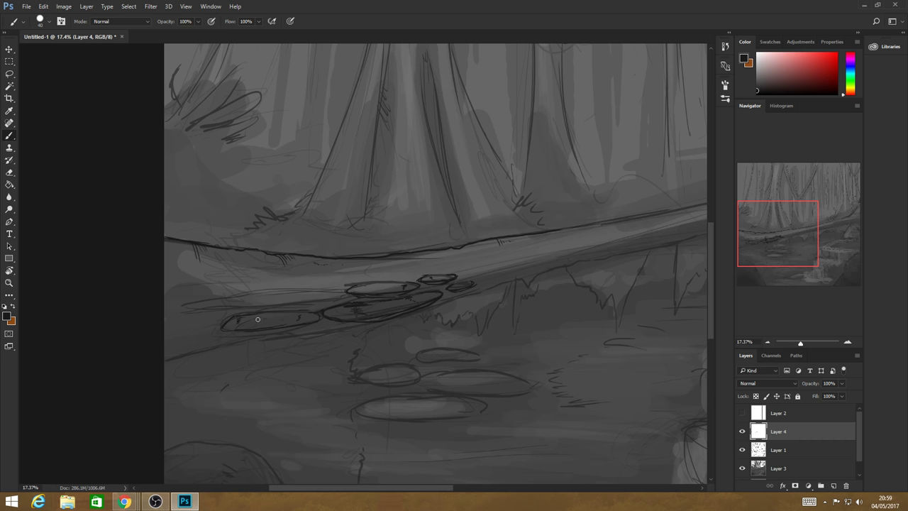
- Ink smaller inner contours inside the larger flat ovals on the log and darken their edges
{"action": "mouse_move", "coordinate": [245, 320]}
{"action": "left_mouse_down"}
{"action": "mouse_move", "coordinate": [294, 313]}
{"action": "mouse_move", "coordinate": [263, 328]}
{"action": "left_mouse_up"}
{"action": "mouse_move", "coordinate": [402, 285]}
{"action": "left_mouse_down"}
{"action": "mouse_move", "coordinate": [369, 292]}
{"action": "mouse_move", "coordinate": [382, 282]}
{"action": "left_mouse_up"}
{"action": "left_click_drag", "start_coordinate": [381, 308], "coordinate": [358, 312]}
{"action": "mouse_move", "coordinate": [419, 304]}
{"action": "left_mouse_down"}
{"action": "mouse_move", "coordinate": [441, 294]}
{"action": "mouse_move", "coordinate": [424, 278]}
{"action": "left_mouse_up"}
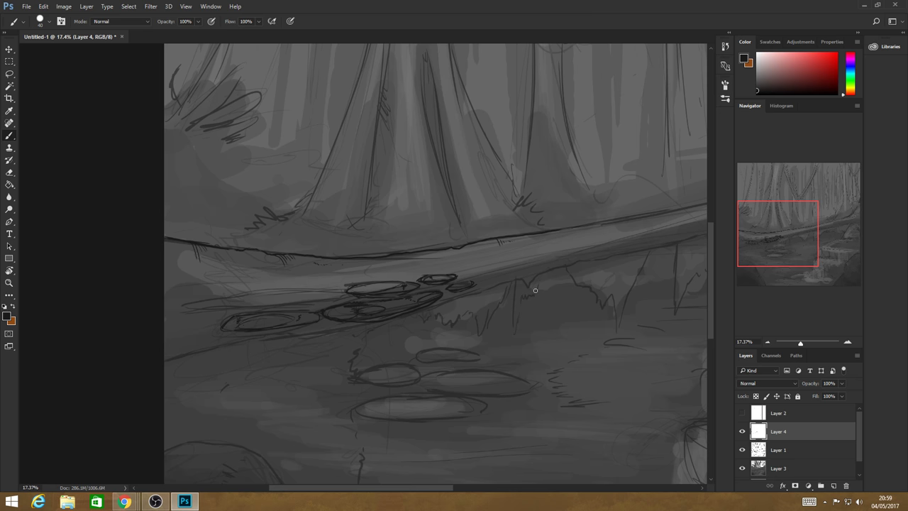
- Draw jagged, broken bark lines above the flat ovals and around the leftmost oval on the log
{"action": "mouse_move", "coordinate": [234, 293]}
{"action": "left_mouse_down"}
{"action": "mouse_move", "coordinate": [302, 275]}
{"action": "mouse_move", "coordinate": [291, 275]}
{"action": "left_mouse_up"}
{"action": "mouse_move", "coordinate": [367, 263]}
{"action": "left_mouse_down"}
{"action": "mouse_move", "coordinate": [417, 273]}
{"action": "mouse_move", "coordinate": [422, 283]}
{"action": "left_mouse_up"}
{"action": "mouse_move", "coordinate": [233, 299]}
{"action": "left_mouse_down"}
{"action": "mouse_move", "coordinate": [205, 307]}
{"action": "mouse_move", "coordinate": [218, 339]}
{"action": "left_mouse_up"}
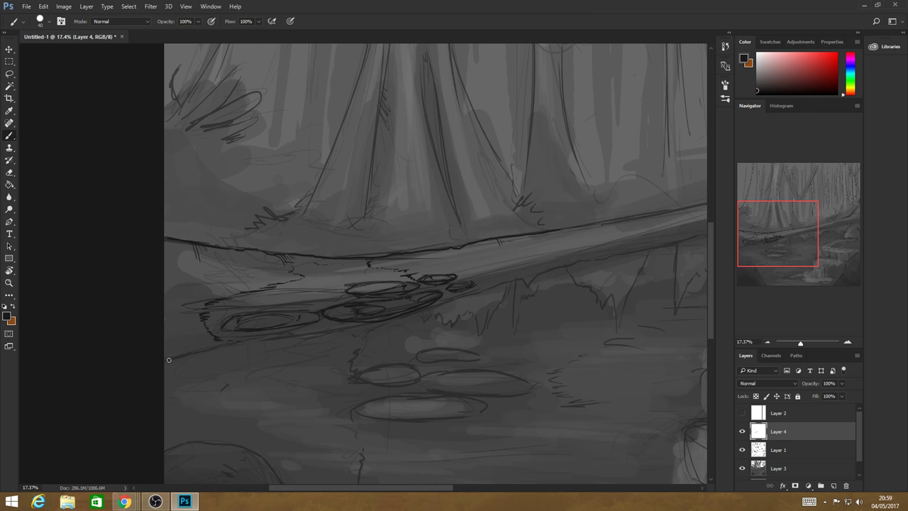
- Ink the log's lower edge with a ragged dark line and extend its upper edge toward the right bank
{"action": "mouse_move", "coordinate": [169, 360]}
{"action": "left_mouse_down"}
{"action": "mouse_move", "coordinate": [422, 321]}
{"action": "mouse_move", "coordinate": [412, 317]}
{"action": "mouse_move", "coordinate": [499, 286]}
{"action": "left_mouse_up"}
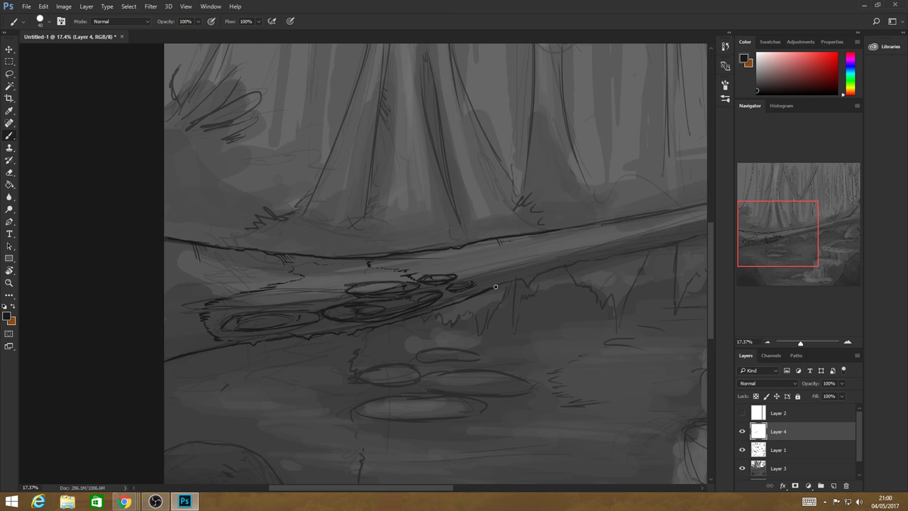
{"action": "left_click_drag", "start_coordinate": [495, 286], "coordinate": [643, 251]}
{"action": "left_click_drag", "start_coordinate": [614, 220], "coordinate": [562, 229]}
{"action": "scroll", "coordinate": [376, 472], "scroll_direction": "right", "scroll_amount": 3}
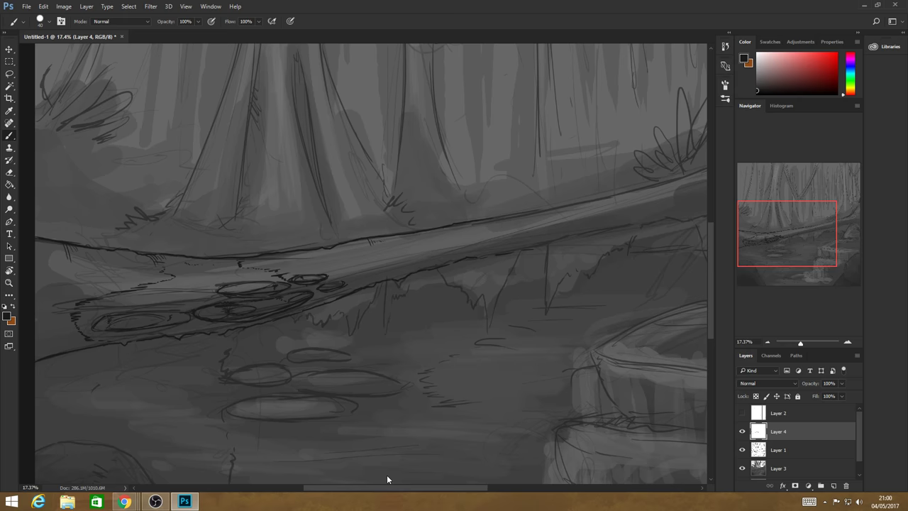
{"action": "scroll", "coordinate": [387, 476], "scroll_direction": "right", "scroll_amount": 3}
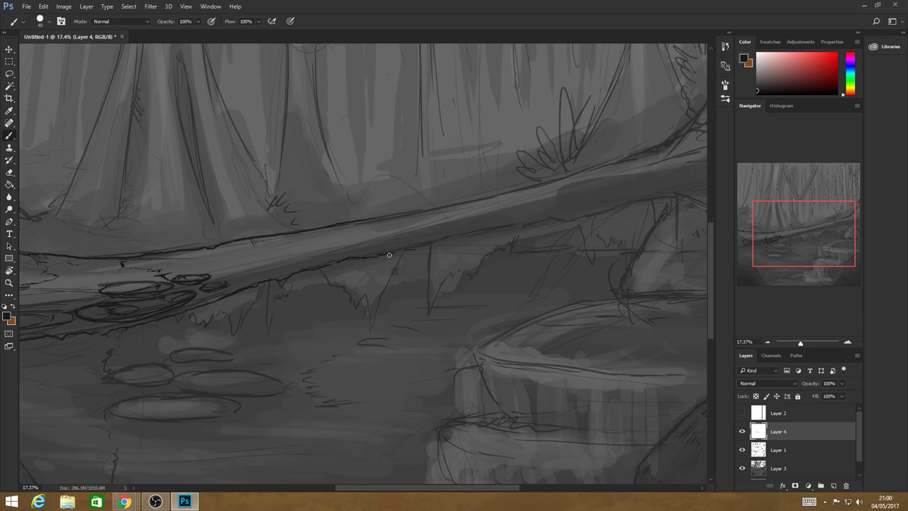
{"action": "left_click_drag", "start_coordinate": [389, 254], "coordinate": [493, 225]}
{"action": "left_click_drag", "start_coordinate": [371, 218], "coordinate": [480, 200]}
- Add a jagged contour with dense short horizontal hatching at the log's left end
{"action": "key", "text": "z"}
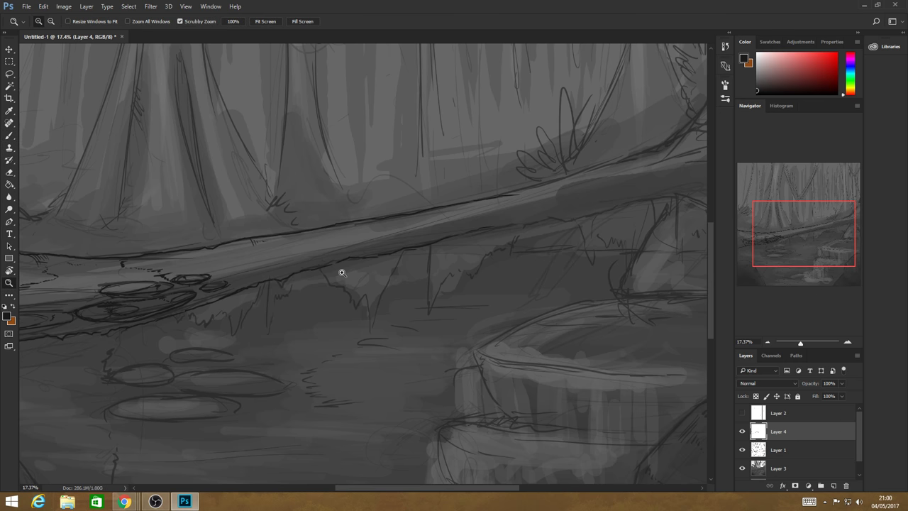
{"action": "left_click_drag", "start_coordinate": [341, 272], "coordinate": [69, 128]}
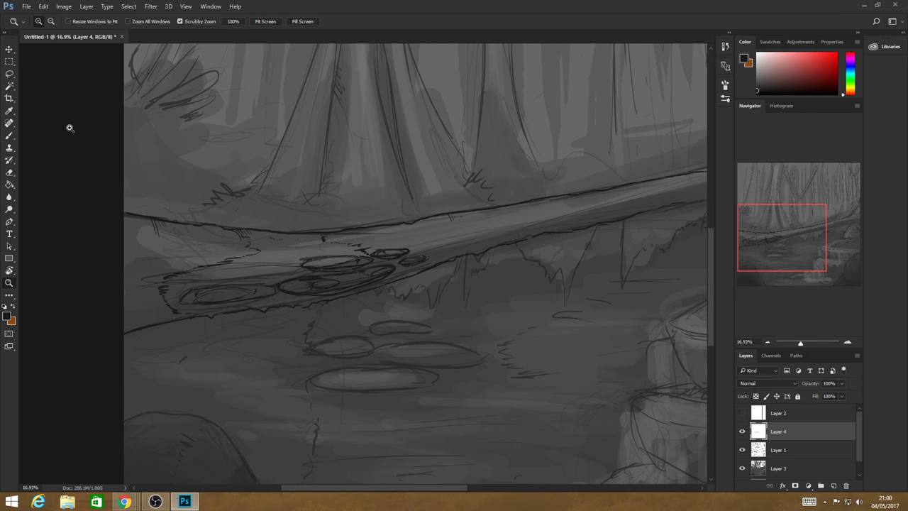
{"action": "key", "text": "b"}
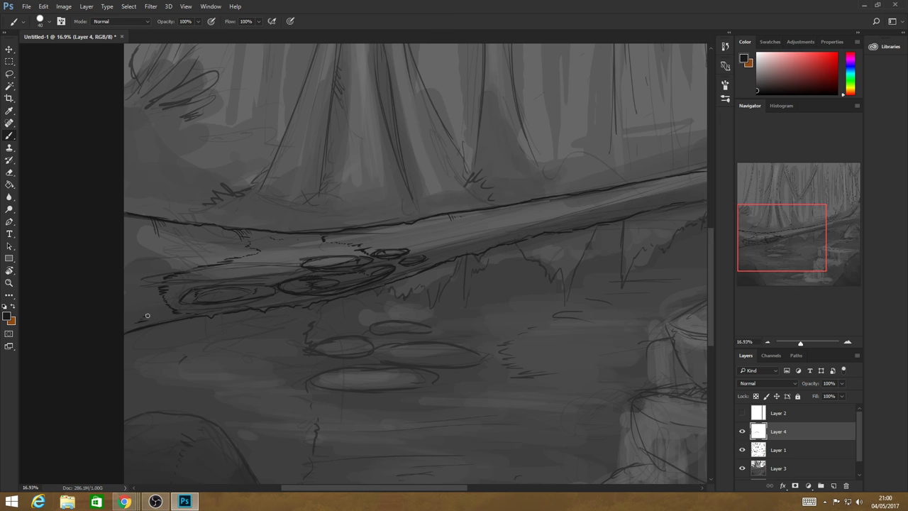
{"action": "mouse_move", "coordinate": [147, 316]}
{"action": "left_mouse_down"}
{"action": "mouse_move", "coordinate": [117, 298]}
{"action": "mouse_move", "coordinate": [170, 246]}
{"action": "left_mouse_up"}
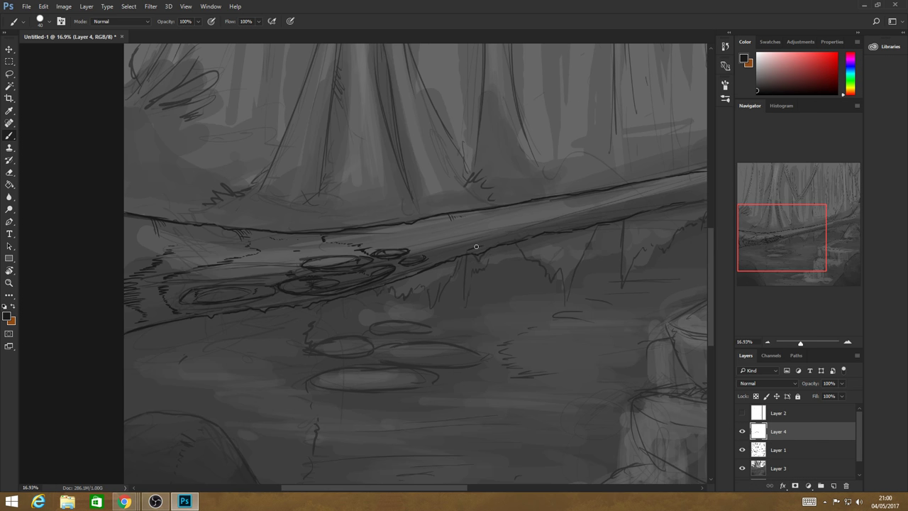
- Add broken bark dashes along the log's shadow line and ink its lower edge further toward the right rocks
{"action": "left_click_drag", "start_coordinate": [476, 246], "coordinate": [494, 234]}
{"action": "mouse_move", "coordinate": [453, 246]}
{"action": "left_mouse_down"}
{"action": "mouse_move", "coordinate": [423, 253]}
{"action": "mouse_move", "coordinate": [432, 265]}
{"action": "left_mouse_up"}
{"action": "scroll", "coordinate": [477, 471], "scroll_direction": "right", "scroll_amount": 3}
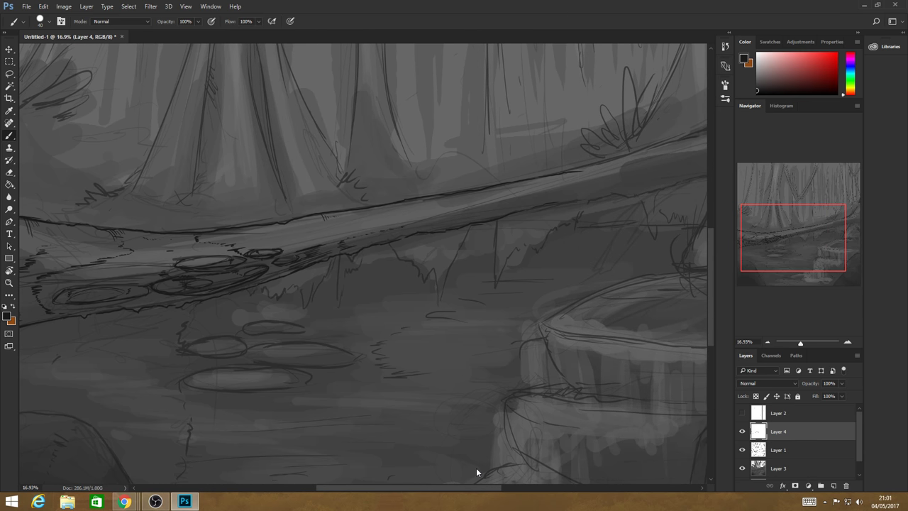
{"action": "scroll", "coordinate": [477, 468], "scroll_direction": "right", "scroll_amount": 5}
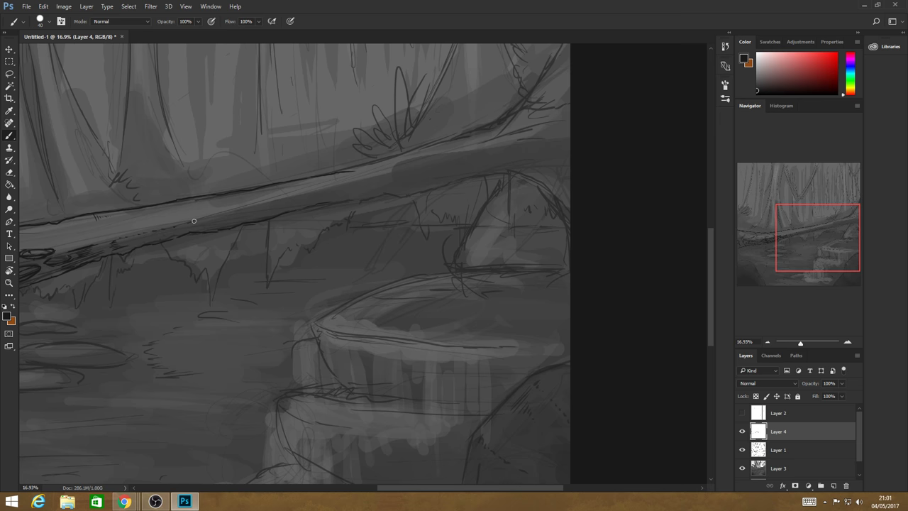
{"action": "mouse_move", "coordinate": [229, 211]}
{"action": "left_mouse_down"}
{"action": "mouse_move", "coordinate": [275, 205]}
{"action": "mouse_move", "coordinate": [242, 207]}
{"action": "left_mouse_up"}
{"action": "left_click_drag", "start_coordinate": [384, 177], "coordinate": [409, 170]}
{"action": "mouse_move", "coordinate": [333, 200]}
{"action": "left_mouse_down"}
{"action": "mouse_move", "coordinate": [409, 197]}
{"action": "mouse_move", "coordinate": [493, 173]}
{"action": "mouse_move", "coordinate": [554, 185]}
{"action": "left_mouse_up"}
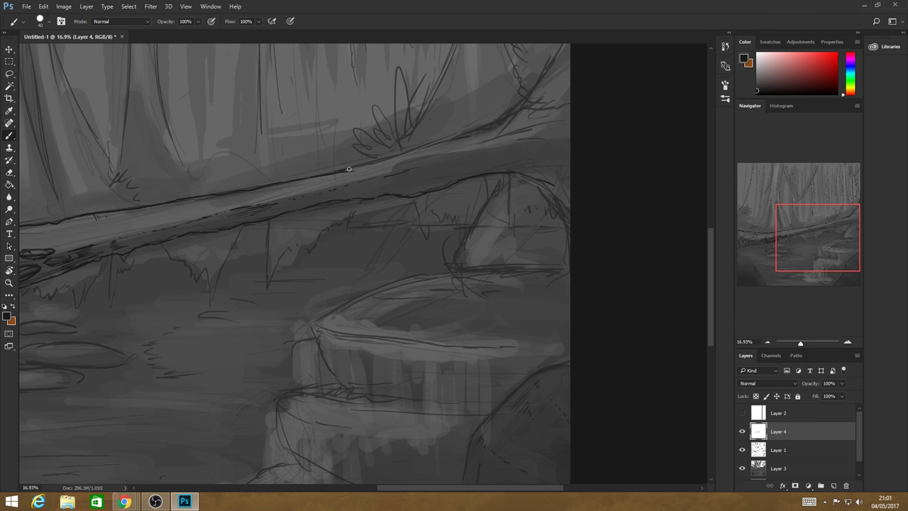
- Ink the log's upper edge up to the canvas's right border and darken the curved root beneath it
{"action": "left_click_drag", "start_coordinate": [348, 169], "coordinate": [519, 112]}
{"action": "left_click", "coordinate": [9, 283]}
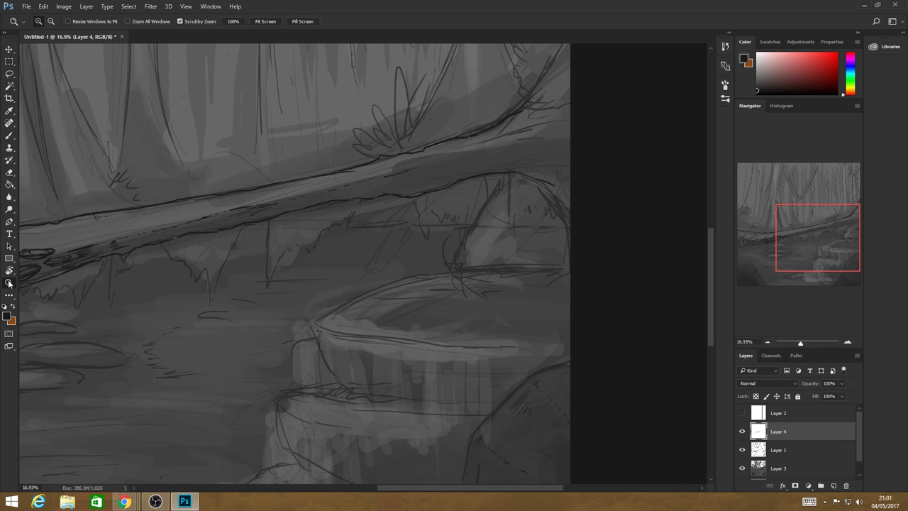
{"action": "scroll", "coordinate": [493, 308], "scroll_direction": "down", "scroll_amount": 3}
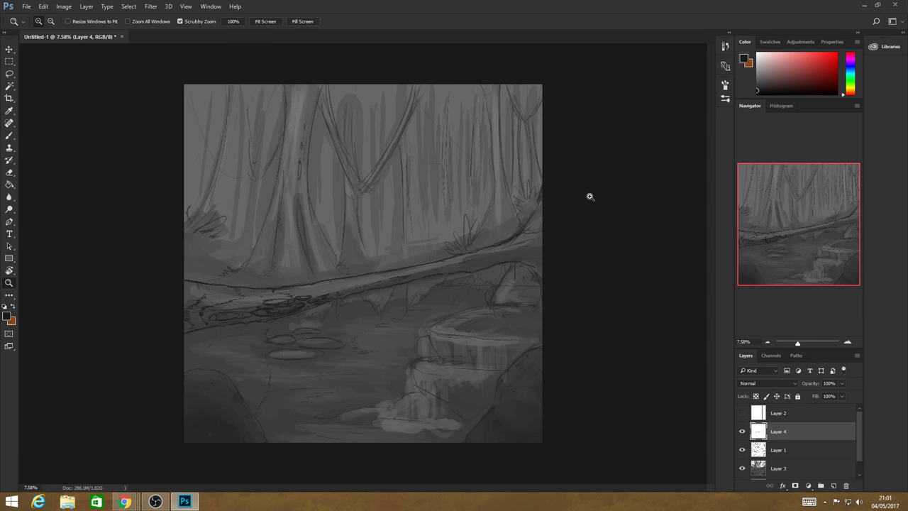
{"action": "scroll", "coordinate": [567, 213], "scroll_direction": "down", "scroll_amount": 1}
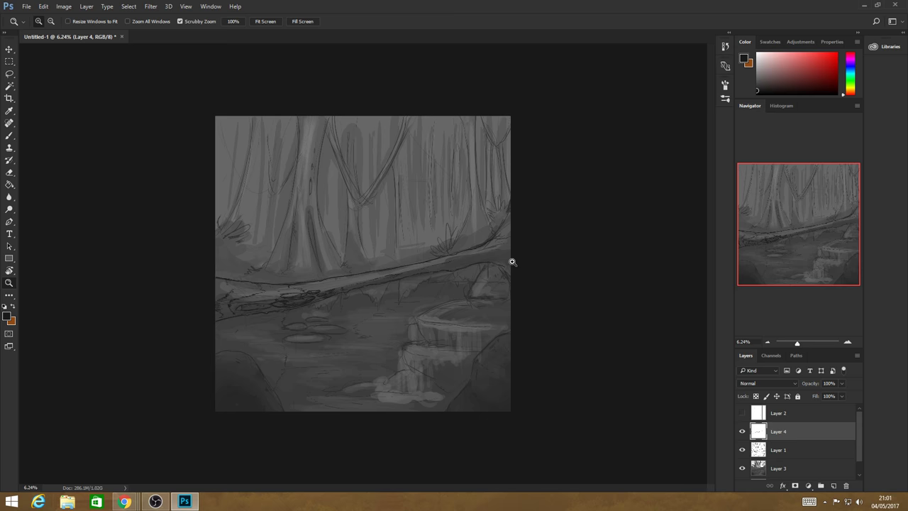
{"action": "scroll", "coordinate": [512, 262], "scroll_direction": "up", "scroll_amount": 3}
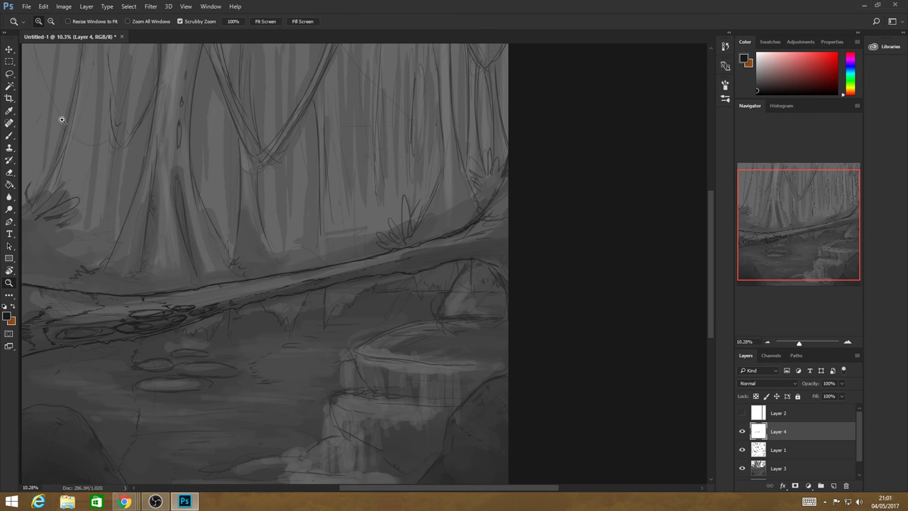
{"action": "key", "text": "b"}
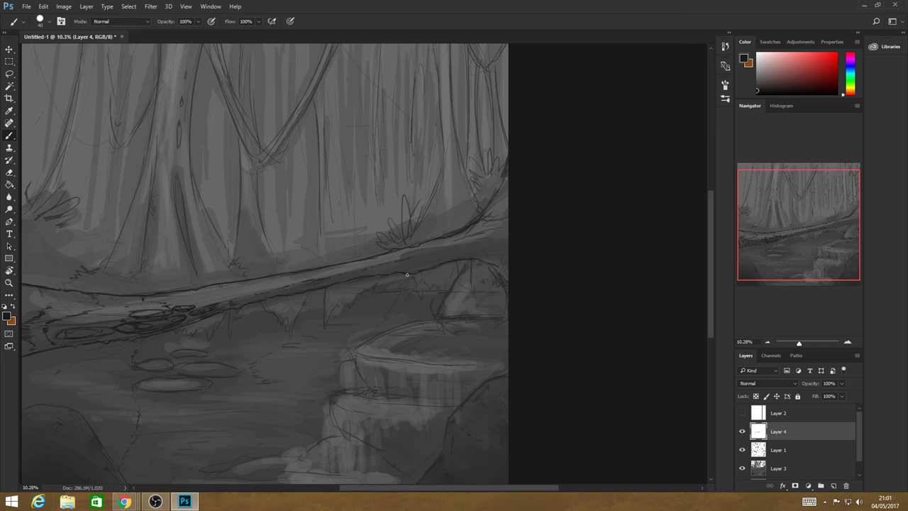
{"action": "key", "text": "z"}
{"action": "scroll", "coordinate": [549, 230], "scroll_direction": "up", "scroll_amount": 2}
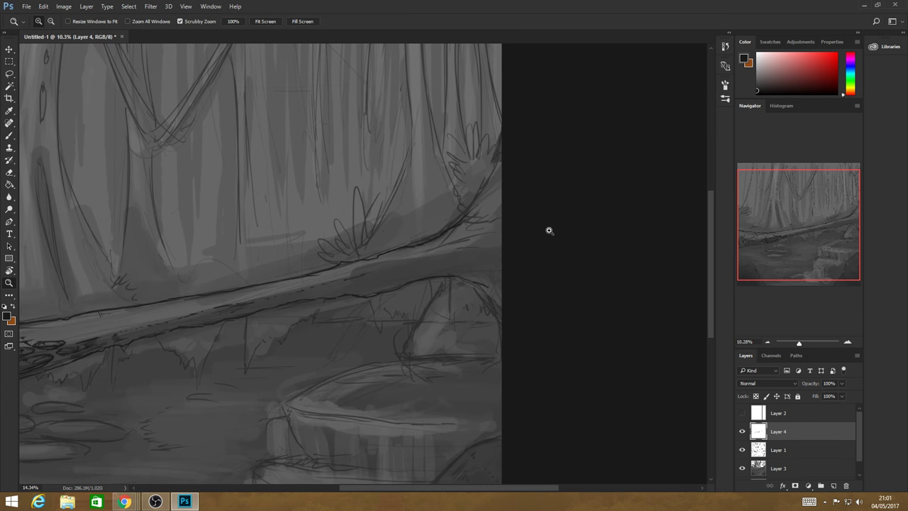
{"action": "scroll", "coordinate": [549, 230], "scroll_direction": "up", "scroll_amount": 2}
{"action": "key", "text": "b"}
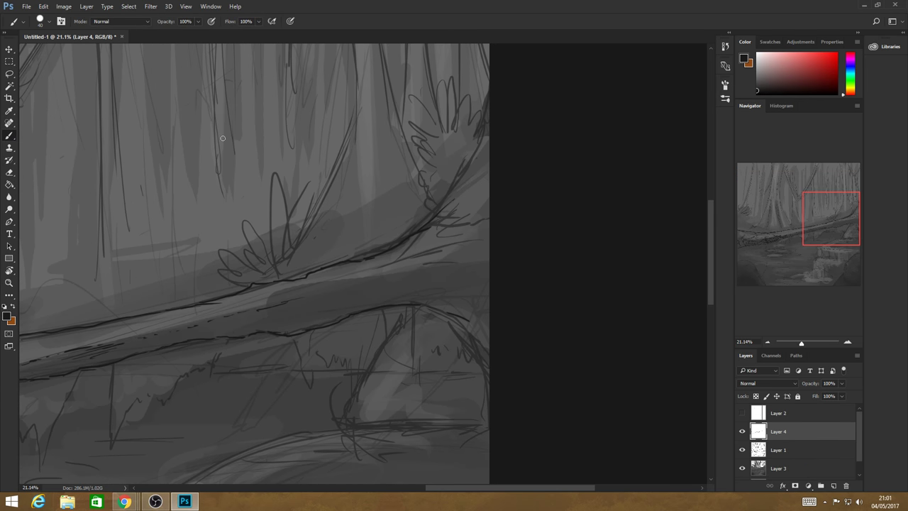
{"action": "left_click_drag", "start_coordinate": [433, 218], "coordinate": [483, 141]}
{"action": "mouse_move", "coordinate": [448, 316]}
{"action": "left_mouse_down"}
{"action": "mouse_move", "coordinate": [486, 359]}
{"action": "mouse_move", "coordinate": [488, 378]}
{"action": "left_mouse_up"}
- Add broken bark lines, a dark knot and short hatching across the log's right end
{"action": "left_click_drag", "start_coordinate": [436, 302], "coordinate": [473, 295]}
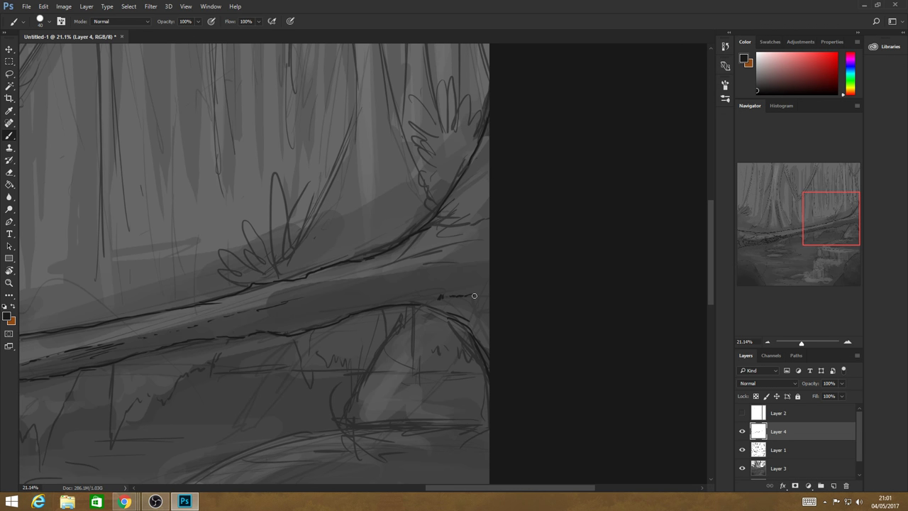
{"action": "mouse_move", "coordinate": [434, 224]}
{"action": "left_mouse_down"}
{"action": "mouse_move", "coordinate": [443, 215]}
{"action": "mouse_move", "coordinate": [472, 219]}
{"action": "left_mouse_up"}
{"action": "left_click_drag", "start_coordinate": [423, 267], "coordinate": [458, 263]}
{"action": "left_click_drag", "start_coordinate": [486, 261], "coordinate": [482, 292]}
{"action": "left_click_drag", "start_coordinate": [472, 312], "coordinate": [466, 326]}
{"action": "left_click_drag", "start_coordinate": [479, 316], "coordinate": [471, 328]}
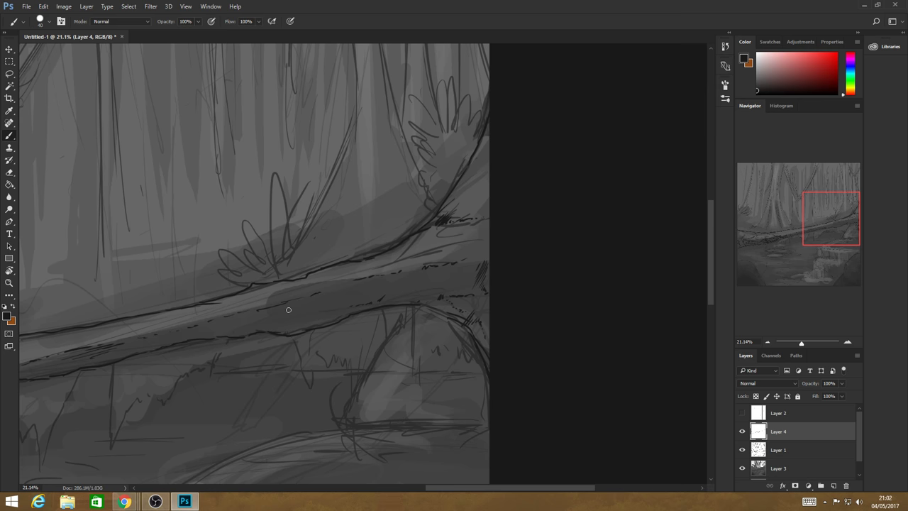
- Draw short vertical bark cracks at intervals down the log's shaded side, from the right end toward the middle
{"action": "left_click_drag", "start_coordinate": [288, 309], "coordinate": [289, 329]}
{"action": "left_click_drag", "start_coordinate": [368, 279], "coordinate": [369, 297]}
{"action": "left_click_drag", "start_coordinate": [432, 276], "coordinate": [429, 308]}
{"action": "left_click", "coordinate": [9, 283]}
{"action": "left_click", "coordinate": [480, 321], "text": "alt"}
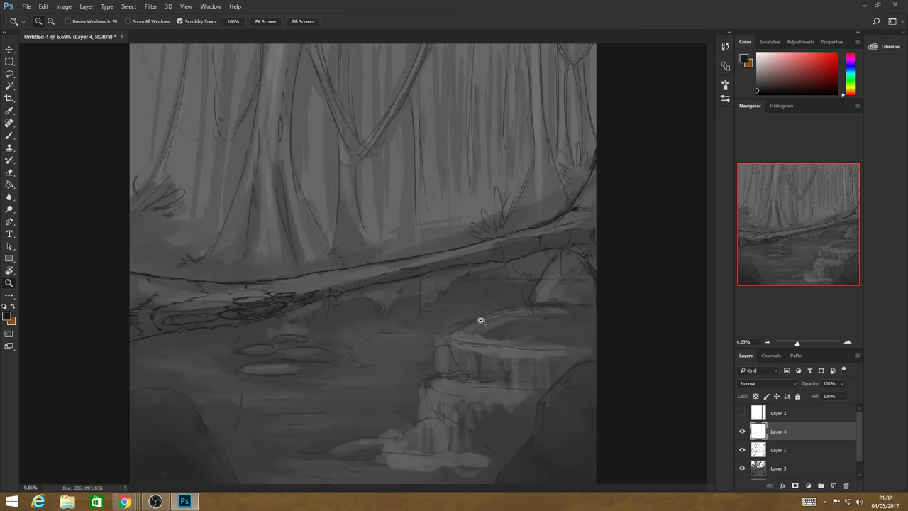
{"action": "left_click", "coordinate": [481, 321]}
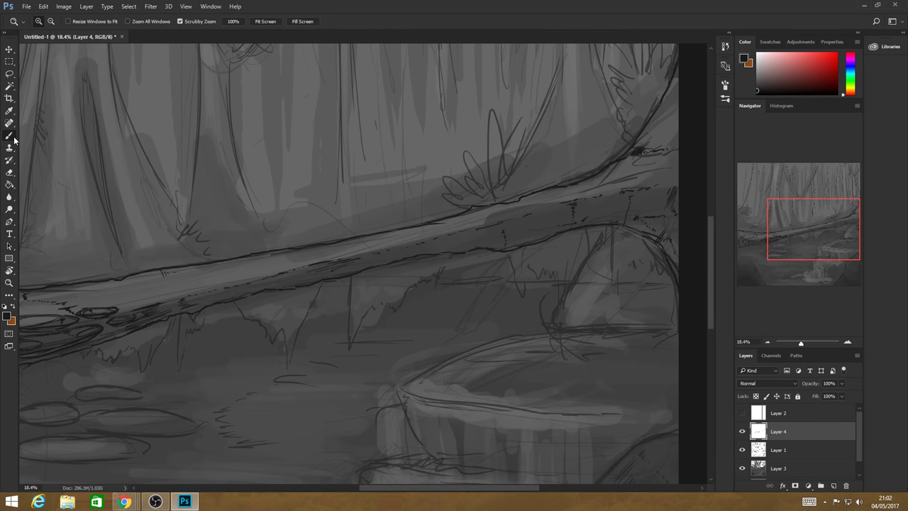
{"action": "left_click", "coordinate": [9, 135]}
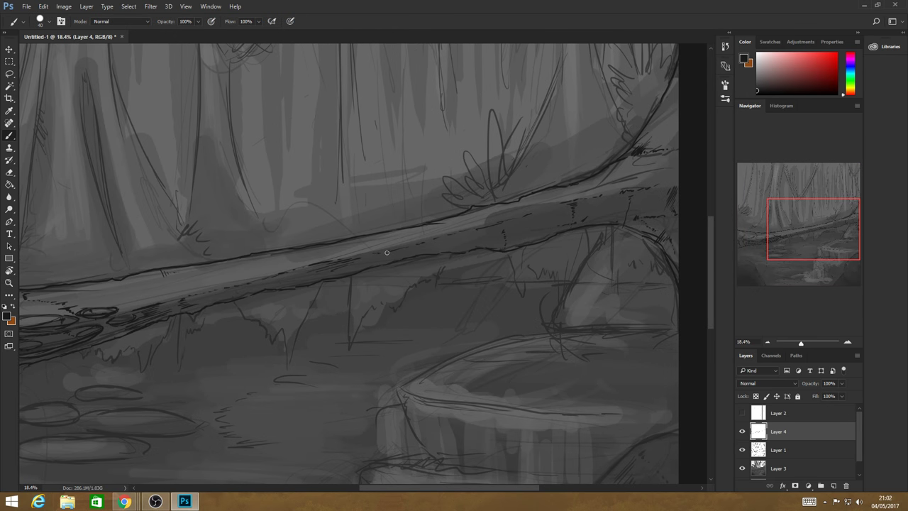
{"action": "left_click_drag", "start_coordinate": [389, 252], "coordinate": [405, 256]}
{"action": "left_click_drag", "start_coordinate": [446, 235], "coordinate": [465, 250]}
- Outline a bumpy moss-like clump on the log between the leftmost oval and the upper ovals
{"action": "key", "text": "z"}
{"action": "left_click", "coordinate": [314, 289], "text": "alt"}
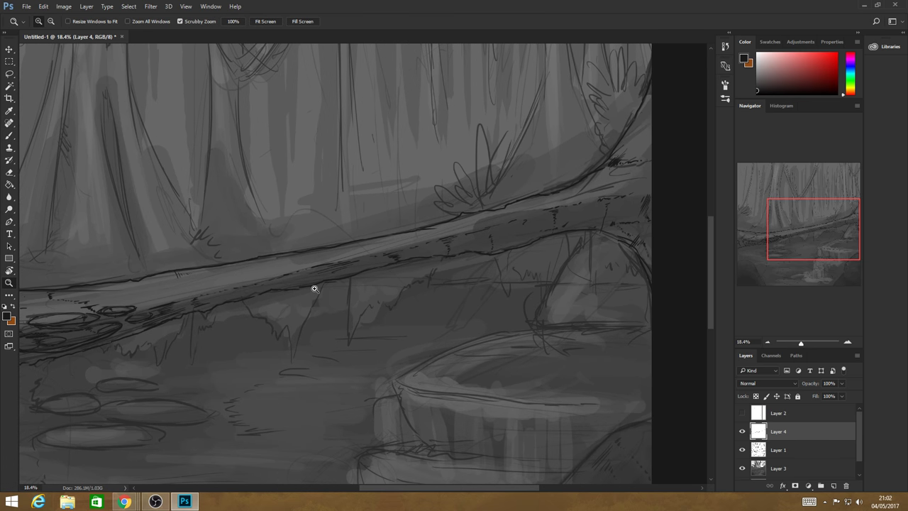
{"action": "left_click_drag", "start_coordinate": [314, 288], "coordinate": [240, 337]}
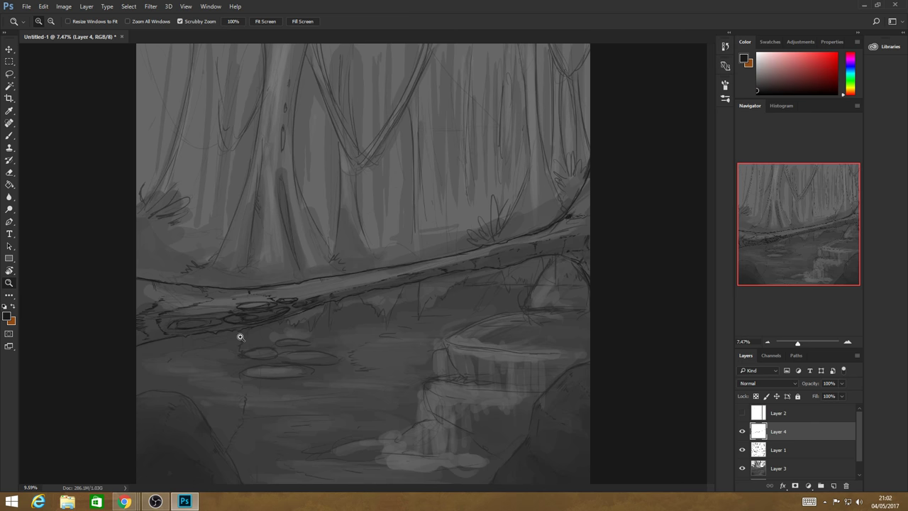
{"action": "left_click", "coordinate": [241, 337]}
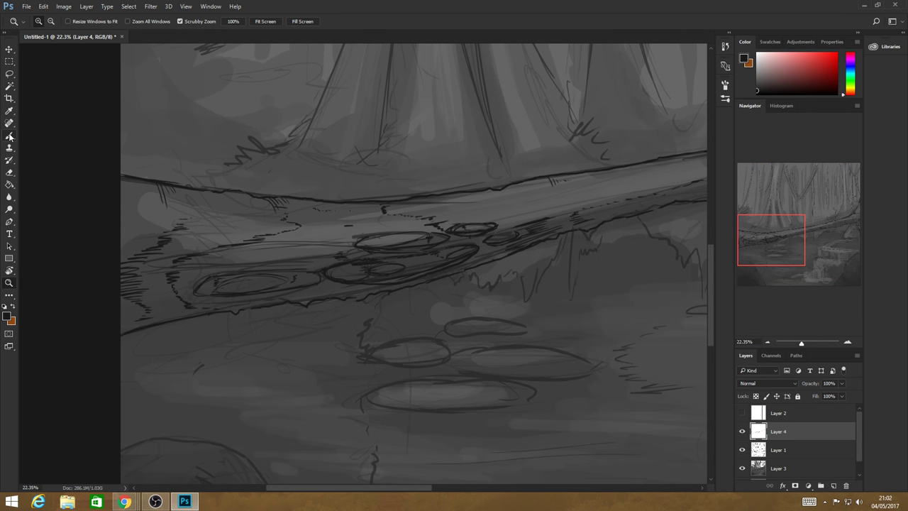
{"action": "left_click", "coordinate": [10, 137]}
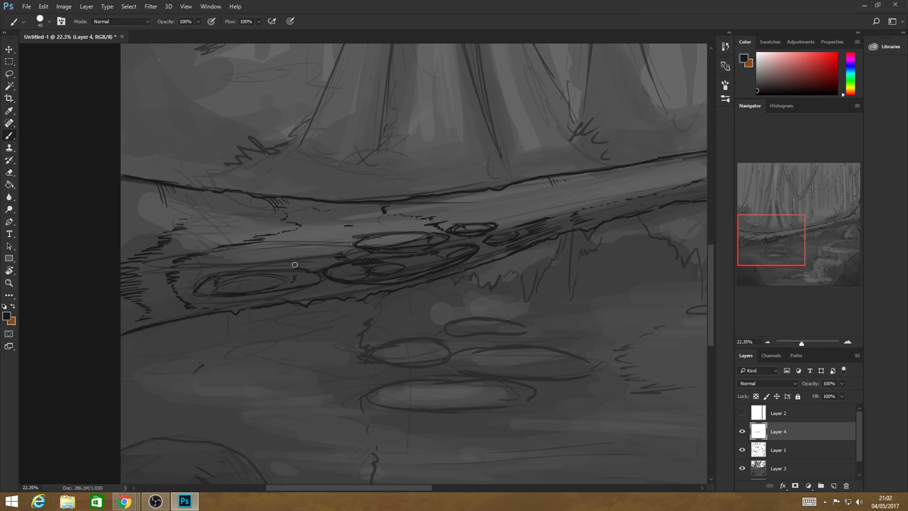
{"action": "mouse_move", "coordinate": [295, 265]}
{"action": "left_mouse_down"}
{"action": "mouse_move", "coordinate": [305, 248]}
{"action": "mouse_move", "coordinate": [292, 246]}
{"action": "mouse_move", "coordinate": [314, 227]}
{"action": "mouse_move", "coordinate": [352, 242]}
{"action": "mouse_move", "coordinate": [353, 258]}
{"action": "left_mouse_up"}
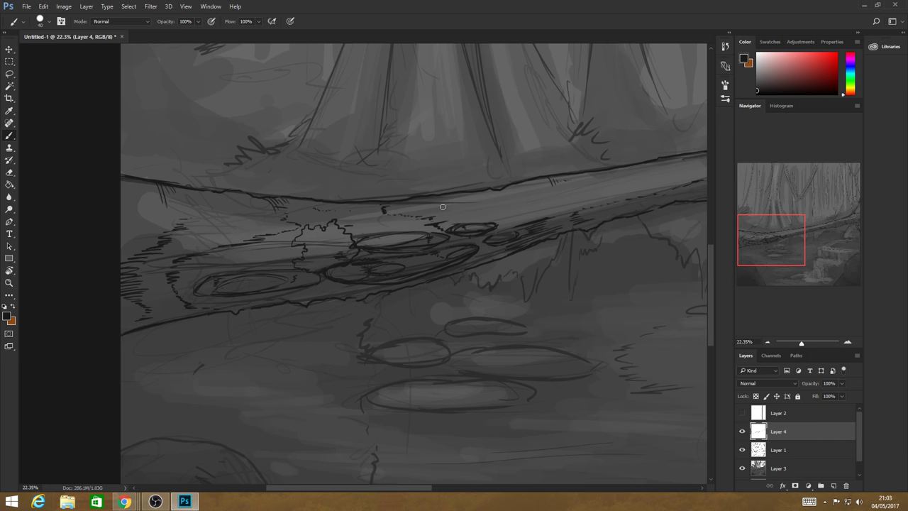
- Outline two bumpy-edged patches overlapping the log's upper edge, a long one above the ovals and a smaller one further right
{"action": "left_click_drag", "start_coordinate": [402, 196], "coordinate": [484, 183]}
{"action": "mouse_move", "coordinate": [405, 199]}
{"action": "left_mouse_down"}
{"action": "mouse_move", "coordinate": [437, 216]}
{"action": "mouse_move", "coordinate": [490, 216]}
{"action": "left_mouse_up"}
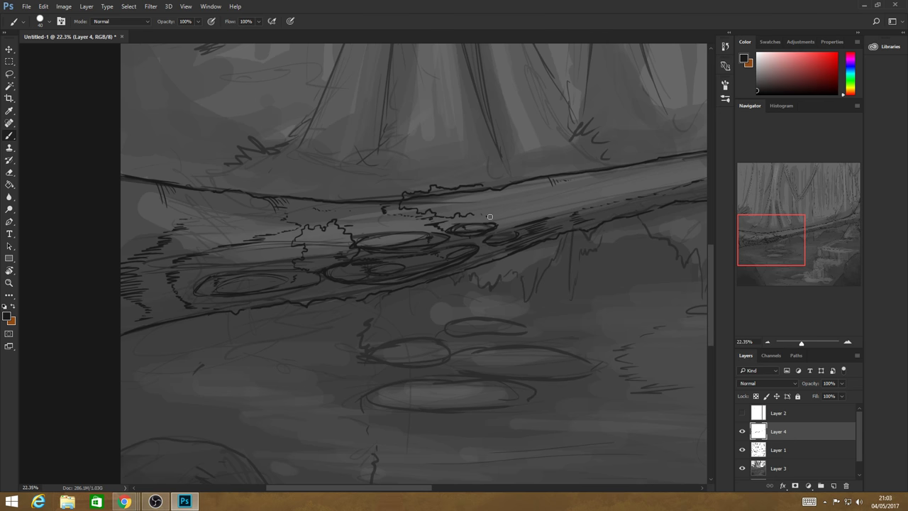
{"action": "mouse_move", "coordinate": [482, 183]}
{"action": "left_mouse_down"}
{"action": "mouse_move", "coordinate": [525, 180]}
{"action": "mouse_move", "coordinate": [539, 192]}
{"action": "mouse_move", "coordinate": [495, 217]}
{"action": "left_mouse_up"}
{"action": "key", "text": "bracketright"}
{"action": "key", "text": "bracketright"}
{"action": "key", "text": "bracketright"}
{"action": "key", "text": "bracketright"}
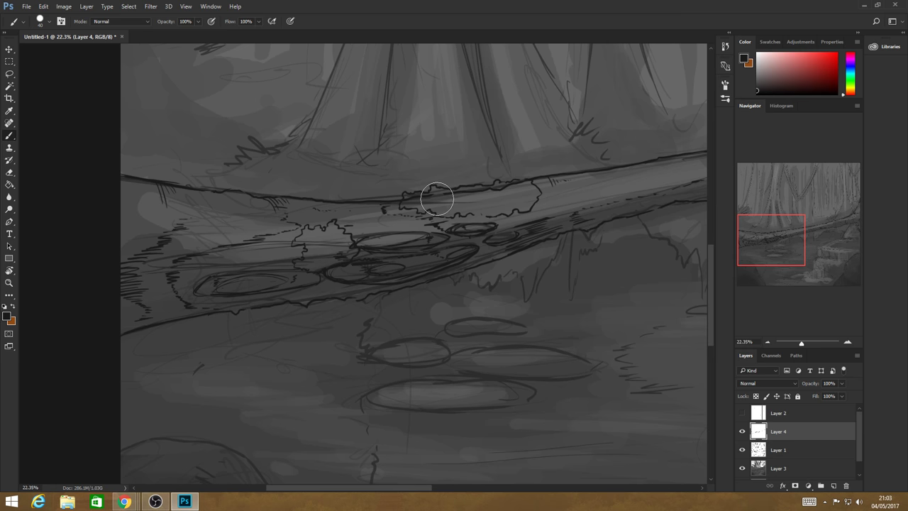
{"action": "left_click_drag", "start_coordinate": [437, 199], "coordinate": [481, 197]}
{"action": "key", "text": "bracketleft"}
{"action": "key", "text": "bracketleft"}
{"action": "key", "text": "bracketleft"}
{"action": "key", "text": "bracketleft"}
{"action": "mouse_move", "coordinate": [632, 170]}
{"action": "left_mouse_down"}
{"action": "mouse_move", "coordinate": [671, 147]}
{"action": "mouse_move", "coordinate": [621, 153]}
{"action": "left_mouse_up"}
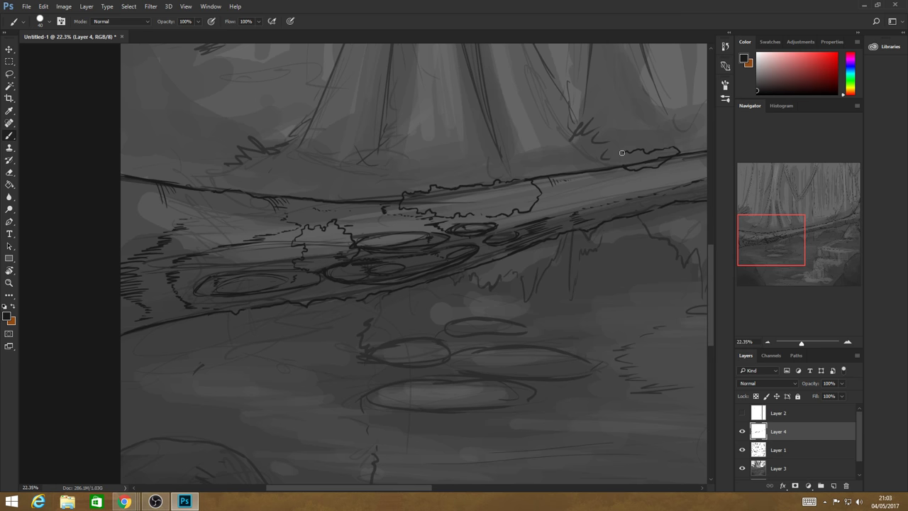
- Enlarge the brush and undo the last brush stroke
{"action": "key", "text": "bracketright"}
{"action": "key", "text": "bracketright"}
{"action": "key", "text": "bracketright"}
{"action": "key", "text": "bracketright"}
{"action": "key", "text": "bracketright"}
{"action": "key", "text": "bracketright"}
{"action": "key", "text": "bracketright"}
{"action": "key", "text": "bracketright"}
{"action": "key", "text": "ctrl+z"}
{"action": "left_click", "coordinate": [9, 282]}
{"action": "scroll", "coordinate": [493, 274], "scroll_direction": "down", "scroll_amount": 4}
{"action": "scroll", "coordinate": [523, 268], "scroll_direction": "up", "scroll_amount": 1}
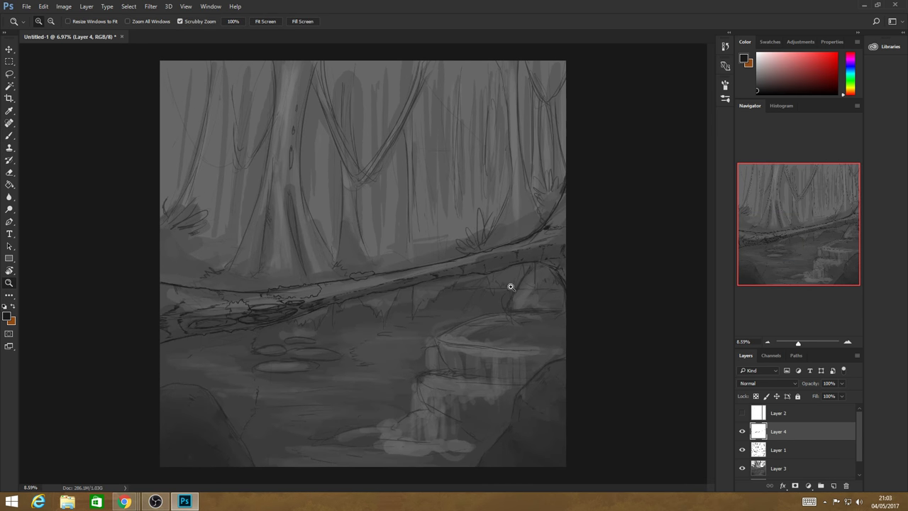
{"action": "scroll", "coordinate": [430, 326], "scroll_direction": "down", "scroll_amount": 1}
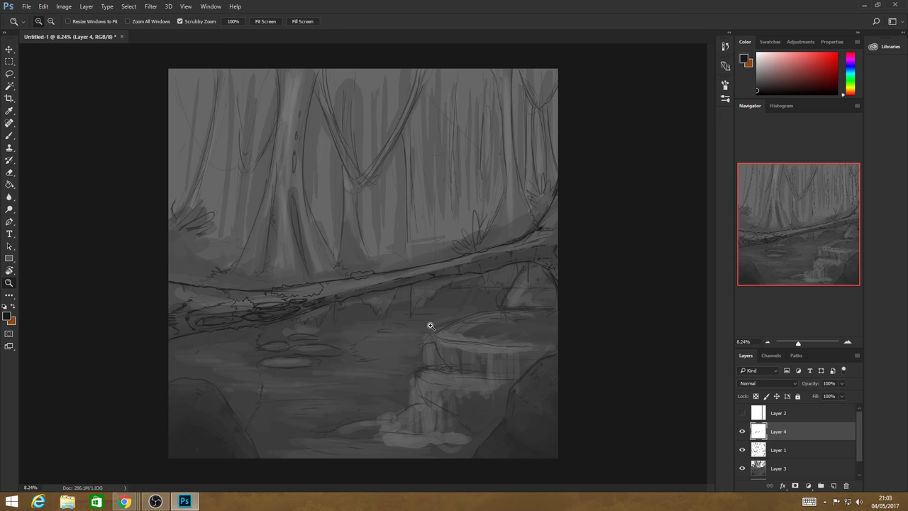
{"action": "scroll", "coordinate": [534, 267], "scroll_direction": "down", "scroll_amount": 2}
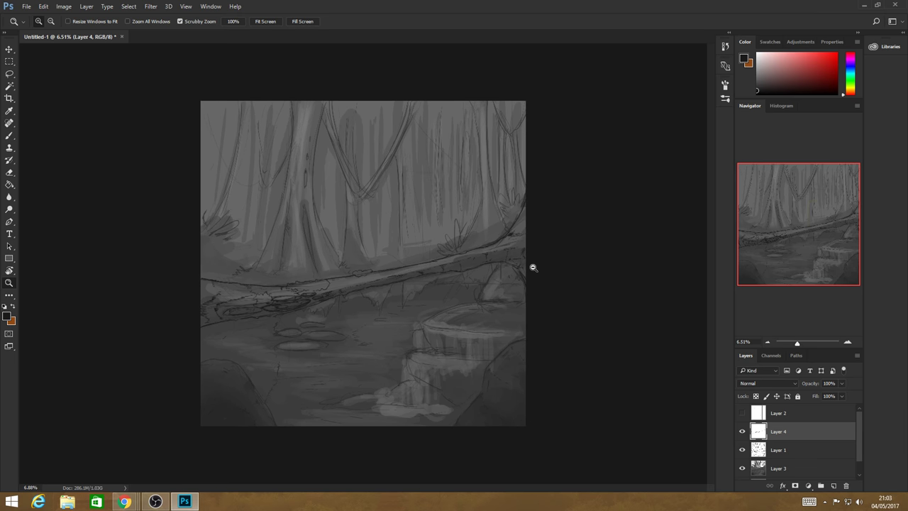
- Outline a large bumpy moss patch across the log's right end and several small patches just beside it
{"action": "scroll", "coordinate": [534, 267], "scroll_direction": "up", "scroll_amount": 5}
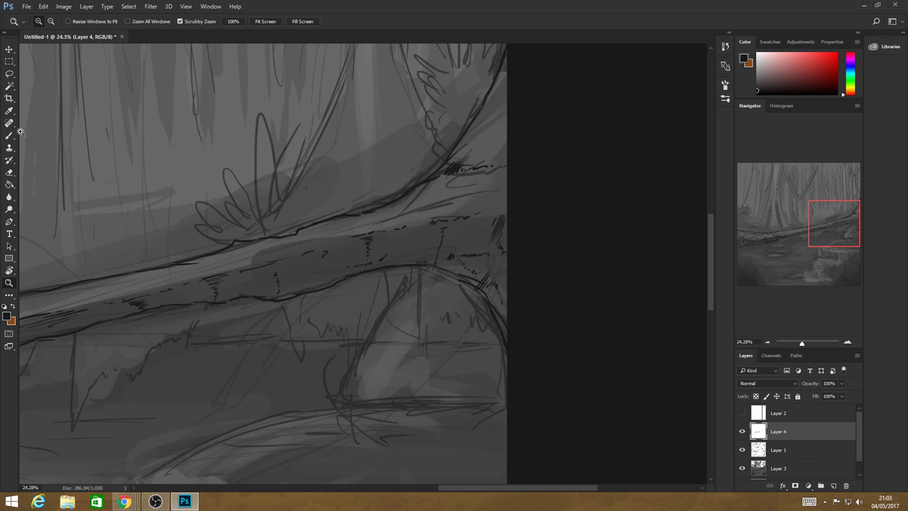
{"action": "left_click", "coordinate": [10, 135]}
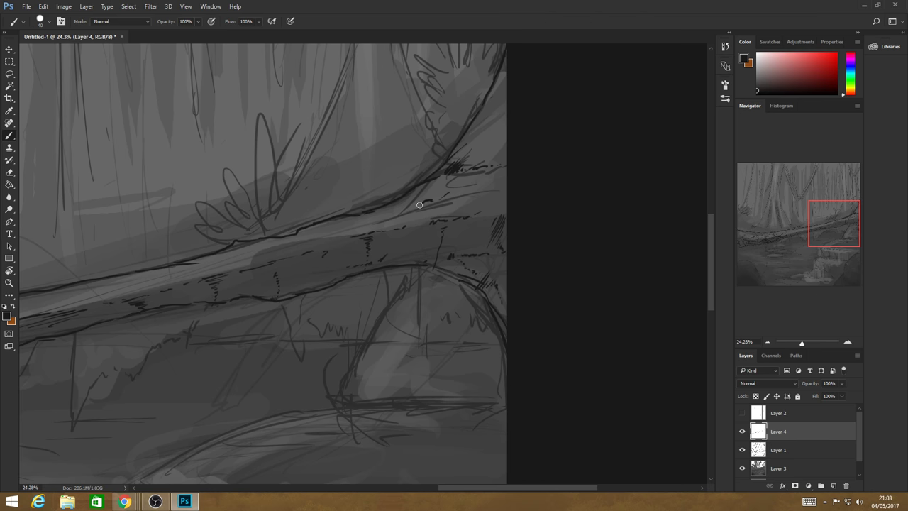
{"action": "mouse_move", "coordinate": [419, 205]}
{"action": "left_mouse_down"}
{"action": "mouse_move", "coordinate": [387, 246]}
{"action": "mouse_move", "coordinate": [454, 246]}
{"action": "mouse_move", "coordinate": [495, 181]}
{"action": "mouse_move", "coordinate": [434, 193]}
{"action": "left_mouse_up"}
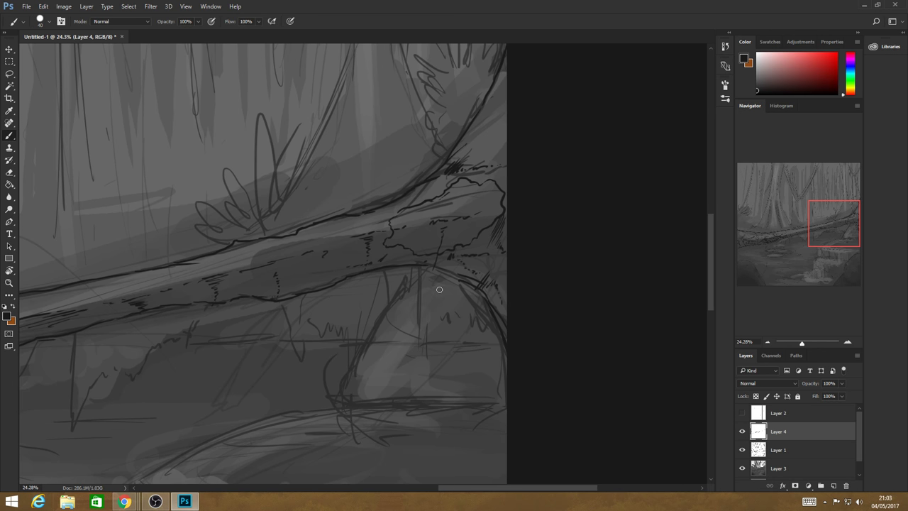
{"action": "mouse_move", "coordinate": [345, 235]}
{"action": "left_mouse_down"}
{"action": "mouse_move", "coordinate": [354, 236]}
{"action": "mouse_move", "coordinate": [347, 233]}
{"action": "left_mouse_up"}
{"action": "left_click", "coordinate": [343, 246]}
{"action": "left_click", "coordinate": [378, 248]}
{"action": "left_click", "coordinate": [383, 216]}
- Draw a trial oval on the log and undo it, and turn off the brush's Transfer dynamics
{"action": "left_click", "coordinate": [62, 22]}
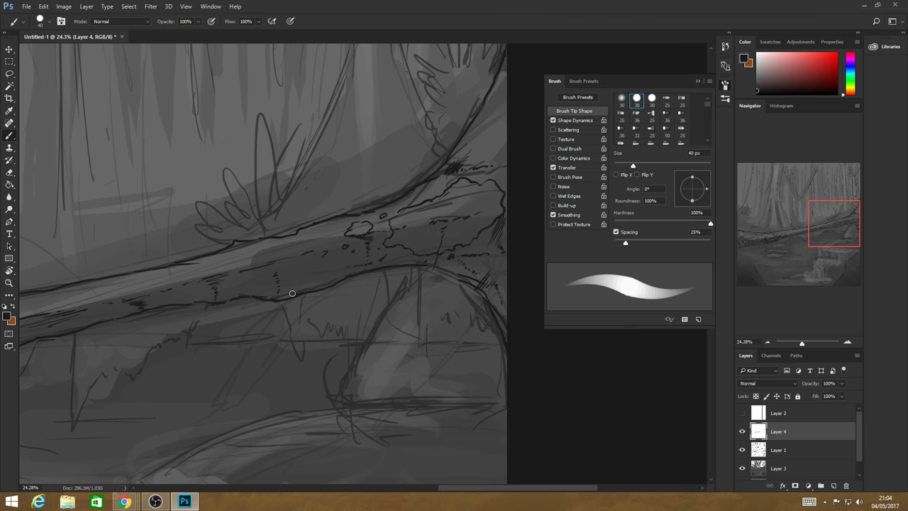
{"action": "left_click_drag", "start_coordinate": [293, 278], "coordinate": [285, 245]}
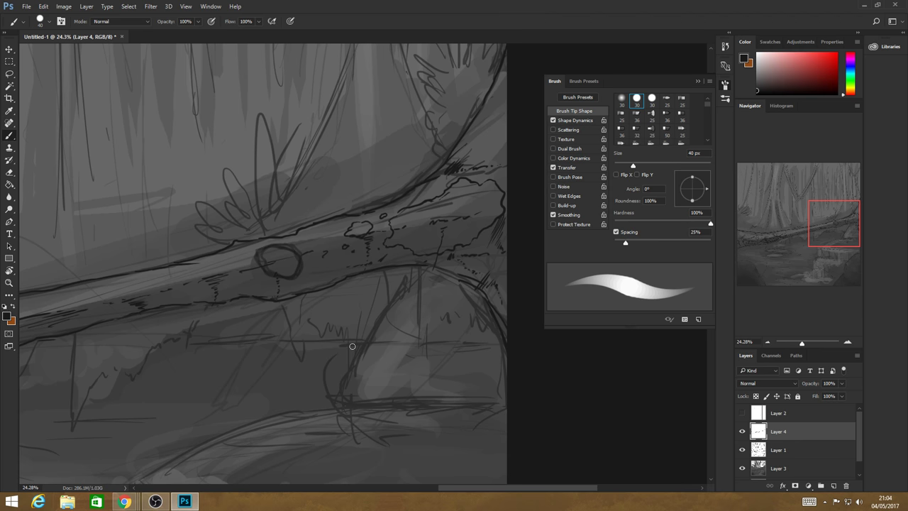
{"action": "key", "text": "ctrl+alt+z"}
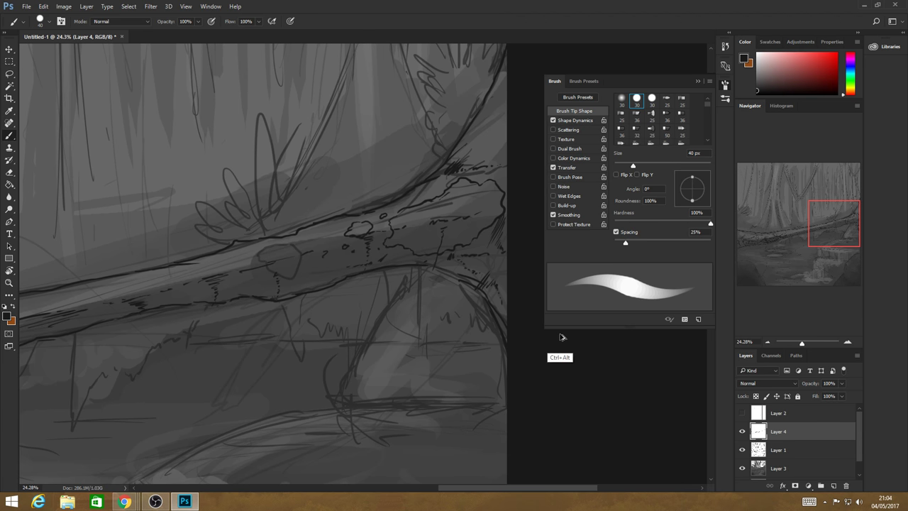
{"action": "left_click", "coordinate": [662, 132]}
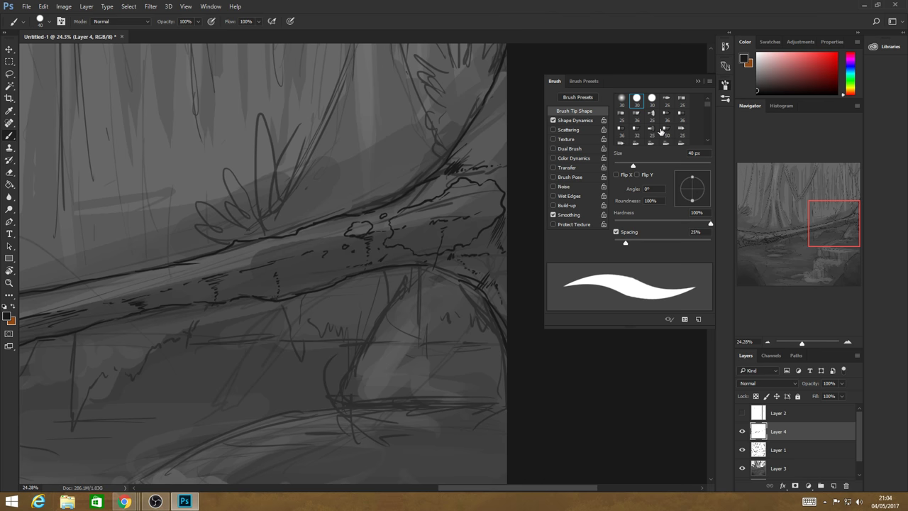
{"action": "key", "text": "F5"}
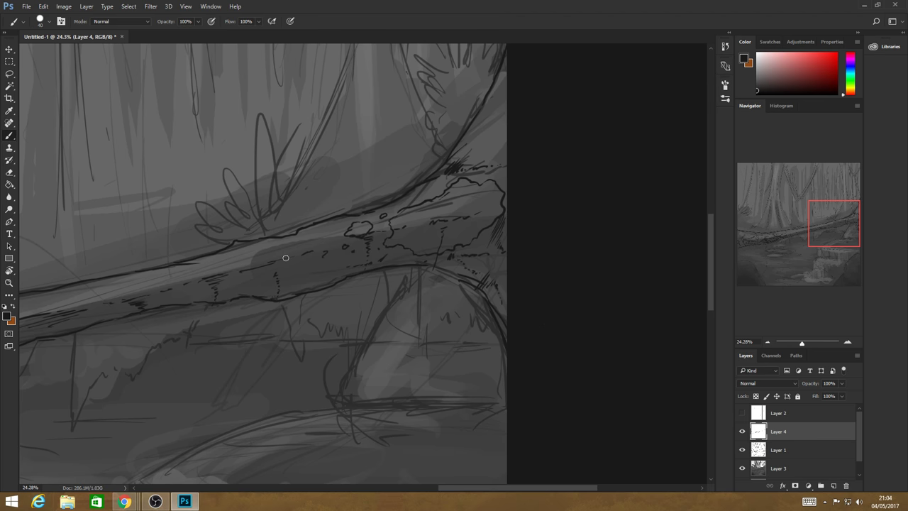
- Draw a small bumpy moss patch with little spots on the log's shaded side, plus another small spot toward the middle
{"action": "left_click_drag", "start_coordinate": [276, 254], "coordinate": [296, 264]}
{"action": "left_click", "coordinate": [303, 265]}
{"action": "left_click", "coordinate": [316, 271]}
{"action": "left_click_drag", "start_coordinate": [470, 488], "coordinate": [411, 488]}
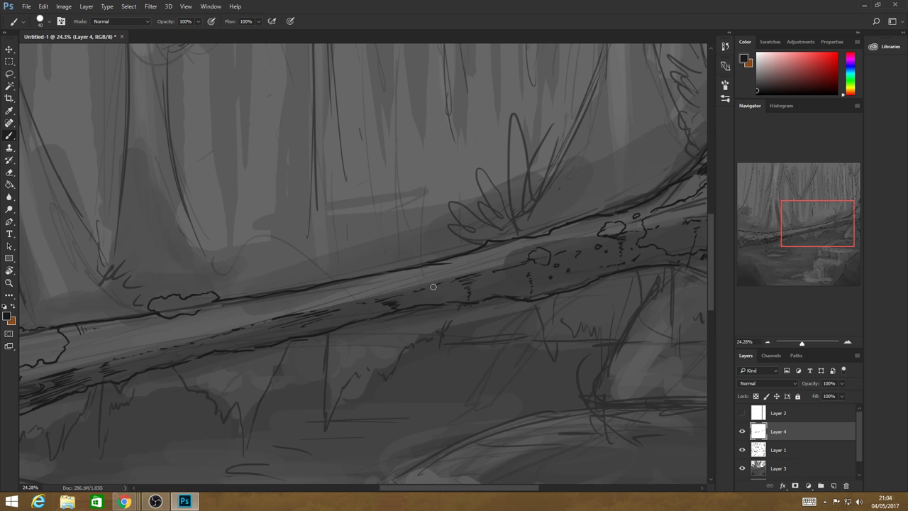
{"action": "left_click_drag", "start_coordinate": [433, 287], "coordinate": [437, 289]}
- Add small round moss spots beside the larger moss patches along the log's upper surface
{"action": "left_click_drag", "start_coordinate": [458, 489], "coordinate": [420, 488]}
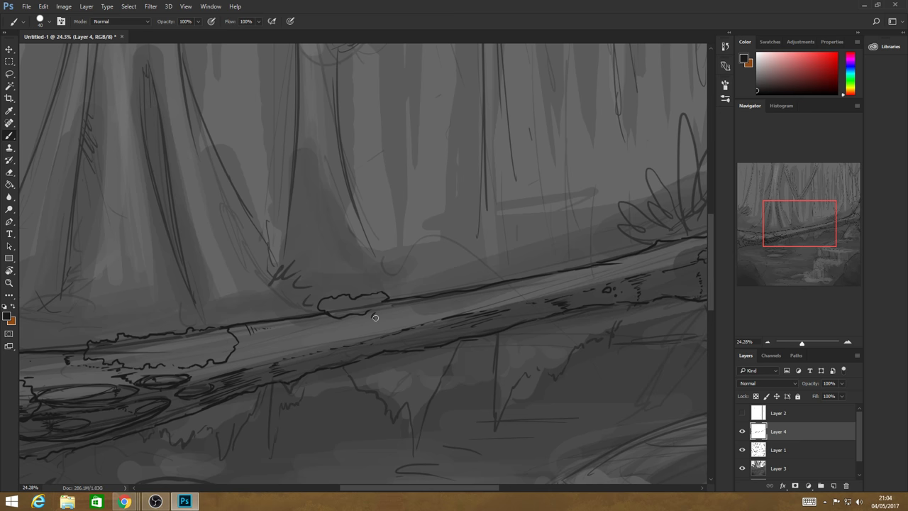
{"action": "left_click_drag", "start_coordinate": [375, 318], "coordinate": [366, 324]}
{"action": "left_click", "coordinate": [358, 323]}
{"action": "left_click", "coordinate": [242, 349]}
{"action": "left_click", "coordinate": [257, 349]}
{"action": "left_click", "coordinate": [264, 348]}
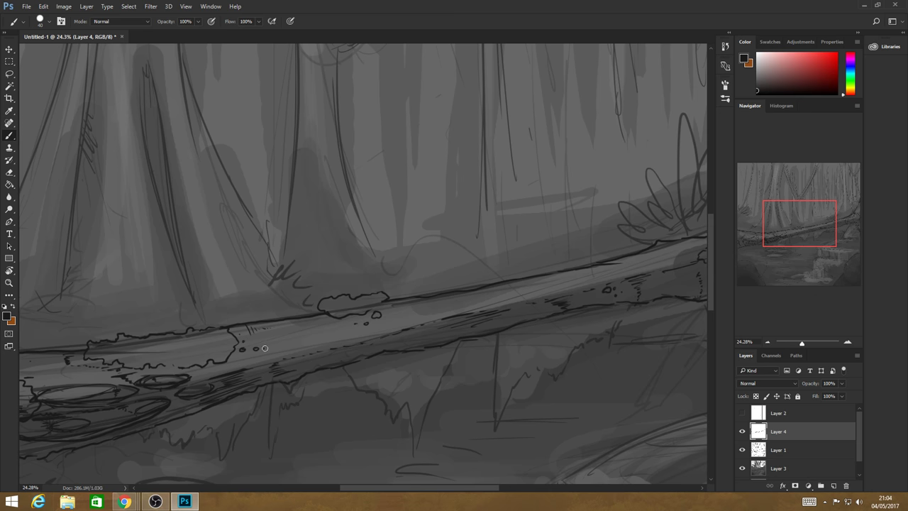
{"action": "left_click", "coordinate": [91, 372]}
- Draw a jagged fringe of hanging moss with long drips beneath the log, from the bark ovals toward the middle
{"action": "scroll", "coordinate": [424, 477], "scroll_direction": "left", "scroll_amount": 5}
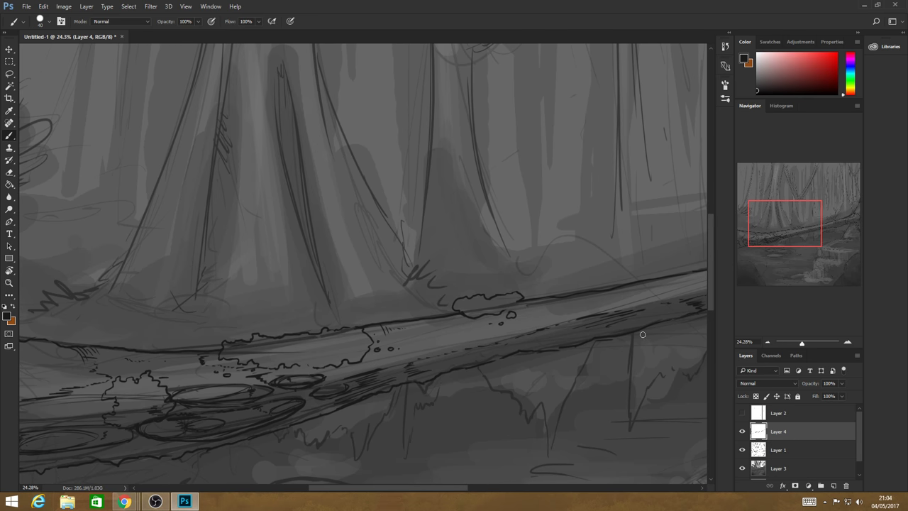
{"action": "scroll", "coordinate": [642, 334], "scroll_direction": "down", "scroll_amount": 6}
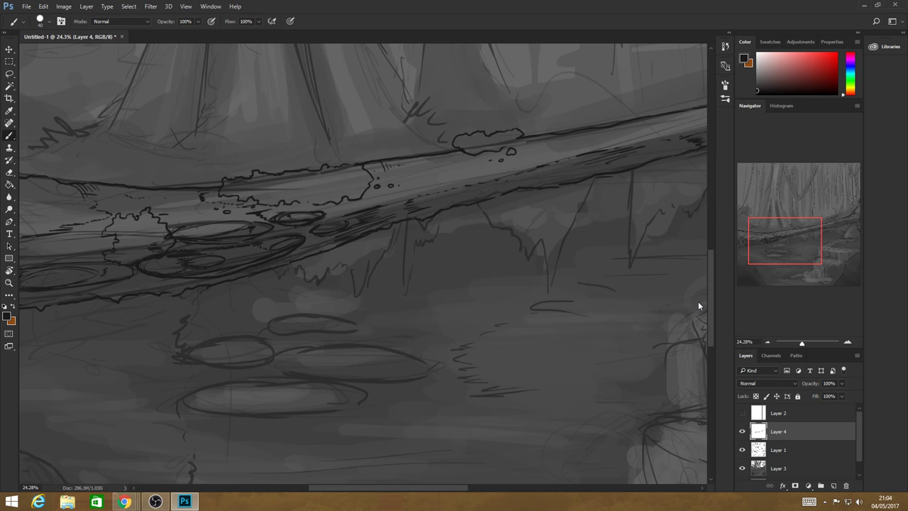
{"action": "scroll", "coordinate": [698, 305], "scroll_direction": "down", "scroll_amount": 1}
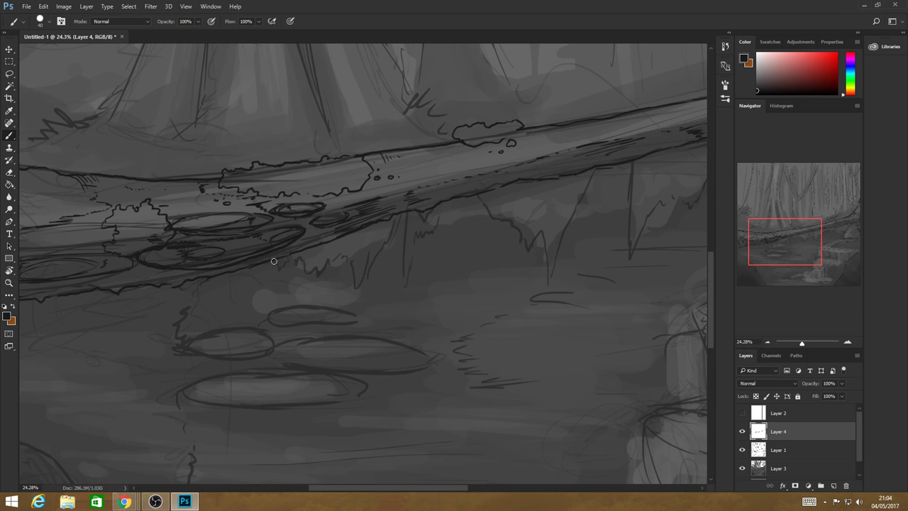
{"action": "mouse_move", "coordinate": [274, 261]}
{"action": "left_mouse_down"}
{"action": "mouse_move", "coordinate": [274, 284]}
{"action": "mouse_move", "coordinate": [277, 266]}
{"action": "left_mouse_up"}
{"action": "mouse_move", "coordinate": [301, 265]}
{"action": "left_mouse_down"}
{"action": "mouse_move", "coordinate": [295, 259]}
{"action": "mouse_move", "coordinate": [308, 279]}
{"action": "mouse_move", "coordinate": [348, 245]}
{"action": "mouse_move", "coordinate": [351, 265]}
{"action": "mouse_move", "coordinate": [371, 267]}
{"action": "mouse_move", "coordinate": [403, 213]}
{"action": "left_mouse_up"}
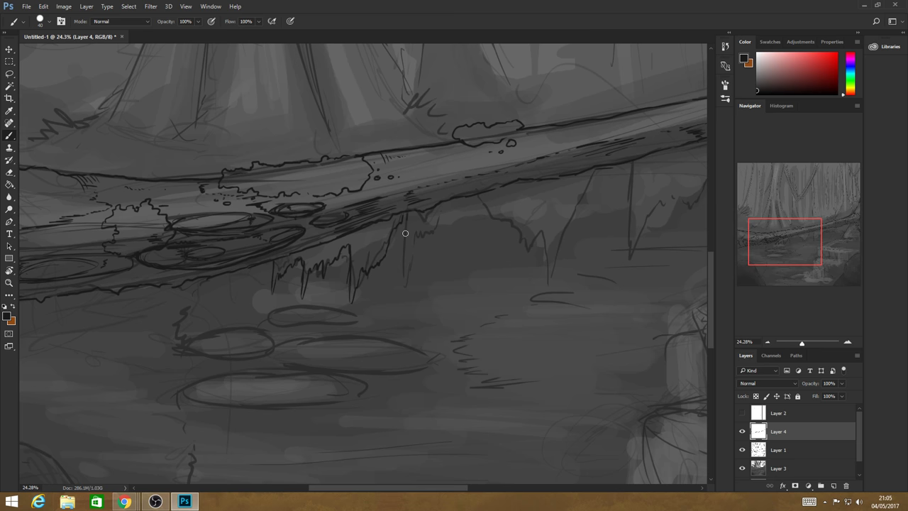
{"action": "mouse_move", "coordinate": [404, 214]}
{"action": "left_mouse_down"}
{"action": "mouse_move", "coordinate": [407, 286]}
{"action": "mouse_move", "coordinate": [479, 198]}
{"action": "mouse_move", "coordinate": [486, 249]}
{"action": "mouse_move", "coordinate": [520, 230]}
{"action": "mouse_move", "coordinate": [540, 240]}
{"action": "mouse_move", "coordinate": [542, 264]}
{"action": "left_mouse_up"}
{"action": "mouse_move", "coordinate": [548, 227]}
{"action": "left_mouse_down"}
{"action": "mouse_move", "coordinate": [550, 301]}
{"action": "mouse_move", "coordinate": [590, 189]}
{"action": "mouse_move", "coordinate": [614, 166]}
{"action": "left_mouse_up"}
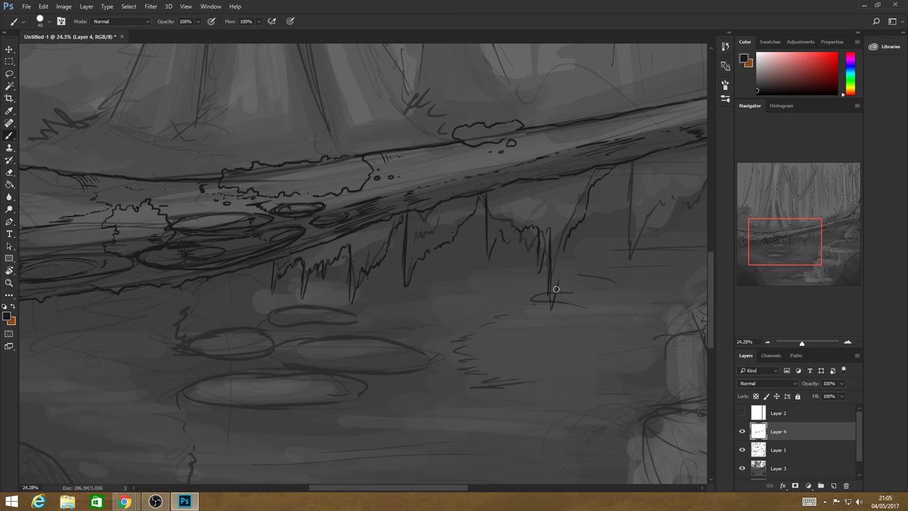
{"action": "left_click_drag", "start_coordinate": [556, 289], "coordinate": [563, 254]}
- Extend the hanging moss fringe with thin drips along the log's underside toward its right end
{"action": "left_click_drag", "start_coordinate": [446, 489], "coordinate": [485, 488]}
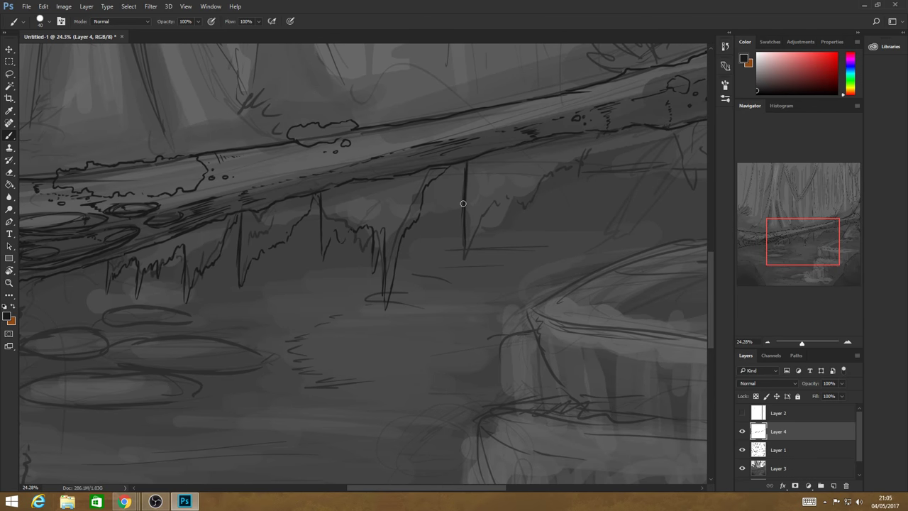
{"action": "mouse_move", "coordinate": [466, 278]}
{"action": "left_mouse_down"}
{"action": "mouse_move", "coordinate": [488, 223]}
{"action": "mouse_move", "coordinate": [516, 231]}
{"action": "mouse_move", "coordinate": [624, 131]}
{"action": "left_mouse_up"}
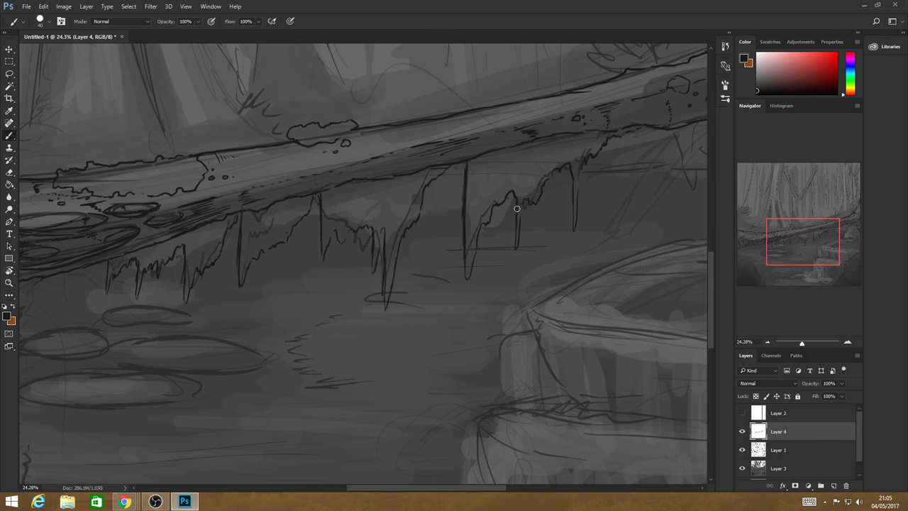
{"action": "left_click_drag", "start_coordinate": [464, 186], "coordinate": [407, 218]}
{"action": "key", "text": "bracketright"}
{"action": "key", "text": "bracketright"}
{"action": "key", "text": "bracketright"}
{"action": "key", "text": "bracketright"}
{"action": "key", "text": "bracketright"}
{"action": "key", "text": "bracketright"}
- Draw a ragged hanging moss edge below the log's left end, rising from the canvas edge toward the log
{"action": "left_click", "coordinate": [9, 281]}
{"action": "scroll", "coordinate": [461, 328], "scroll_direction": "down", "scroll_amount": 5}
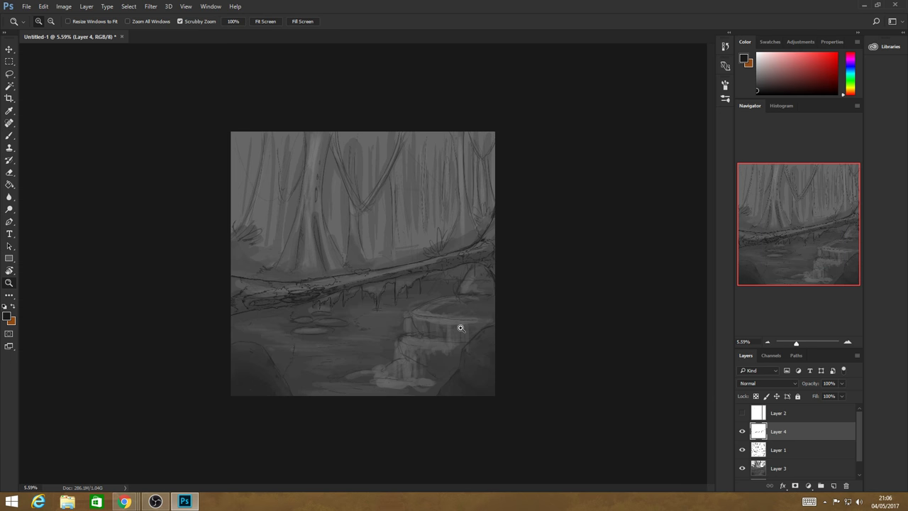
{"action": "scroll", "coordinate": [271, 343], "scroll_direction": "up", "scroll_amount": 2}
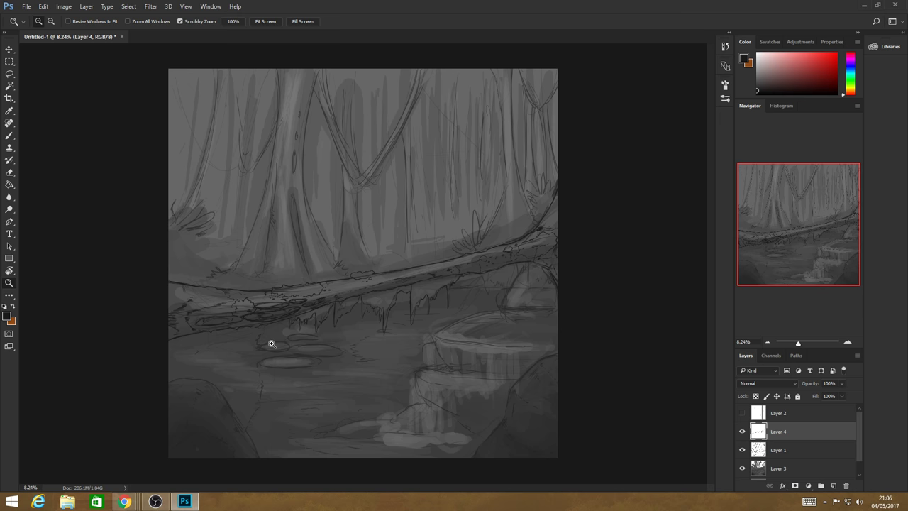
{"action": "scroll", "coordinate": [271, 343], "scroll_direction": "up", "scroll_amount": 1}
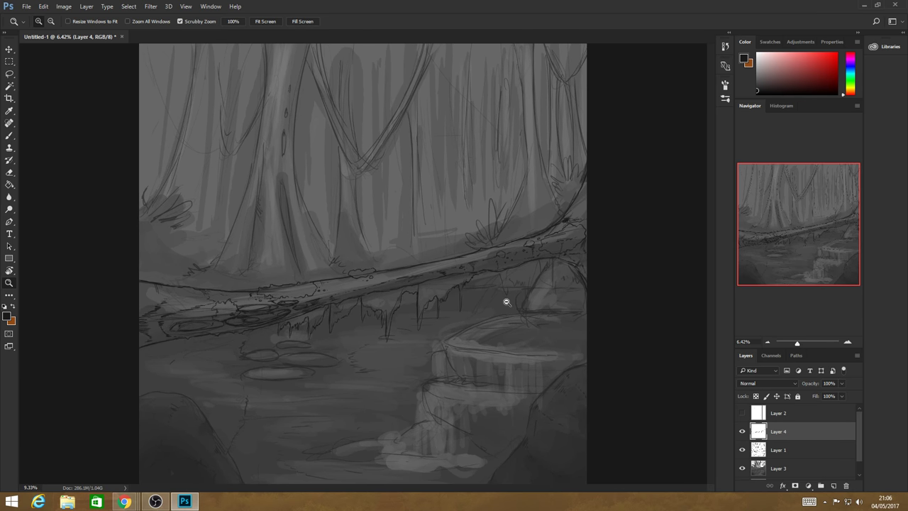
{"action": "scroll", "coordinate": [506, 302], "scroll_direction": "up", "scroll_amount": 1}
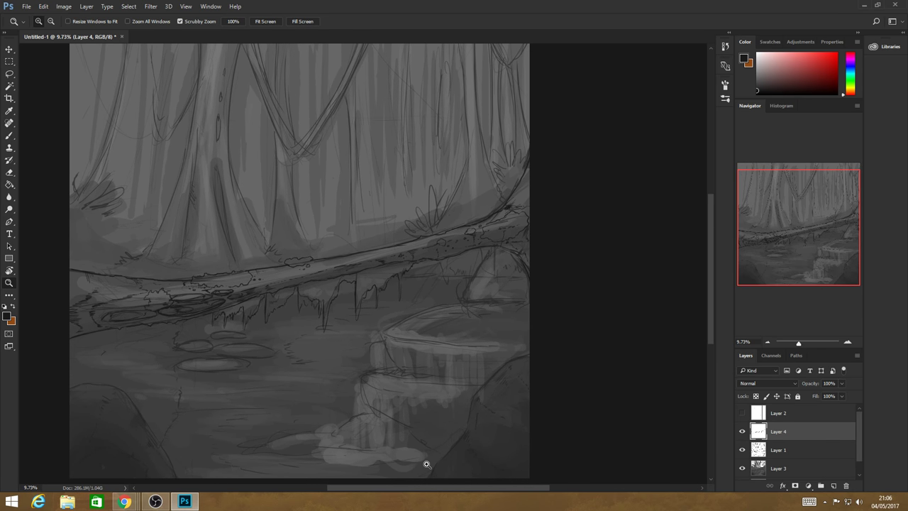
{"action": "scroll", "coordinate": [369, 344], "scroll_direction": "left", "scroll_amount": 3}
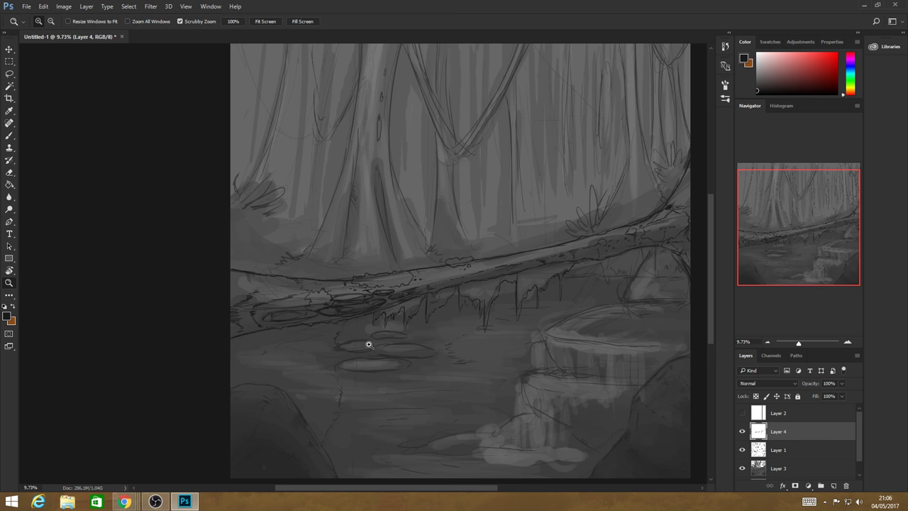
{"action": "scroll", "coordinate": [368, 344], "scroll_direction": "up", "scroll_amount": 3}
{"action": "key", "text": "b"}
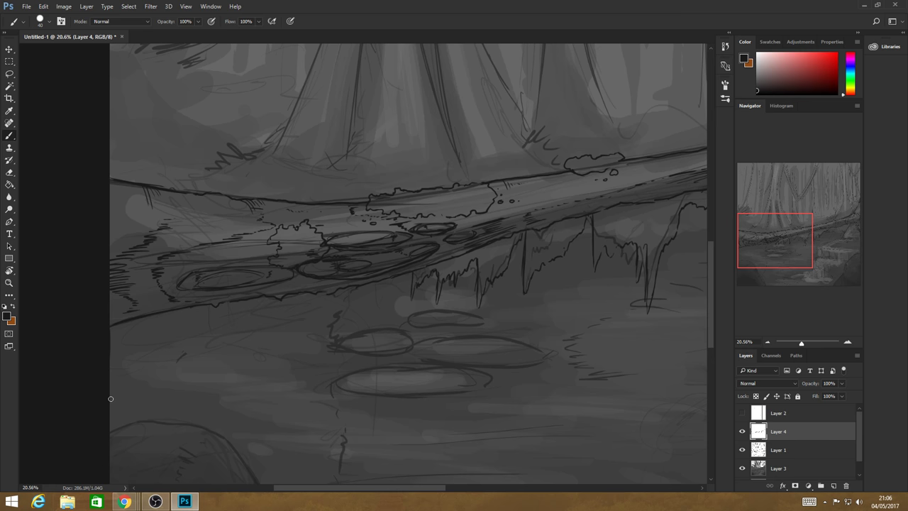
{"action": "mouse_move", "coordinate": [112, 406]}
{"action": "left_mouse_down"}
{"action": "mouse_move", "coordinate": [157, 359]}
{"action": "mouse_move", "coordinate": [285, 317]}
{"action": "left_mouse_up"}
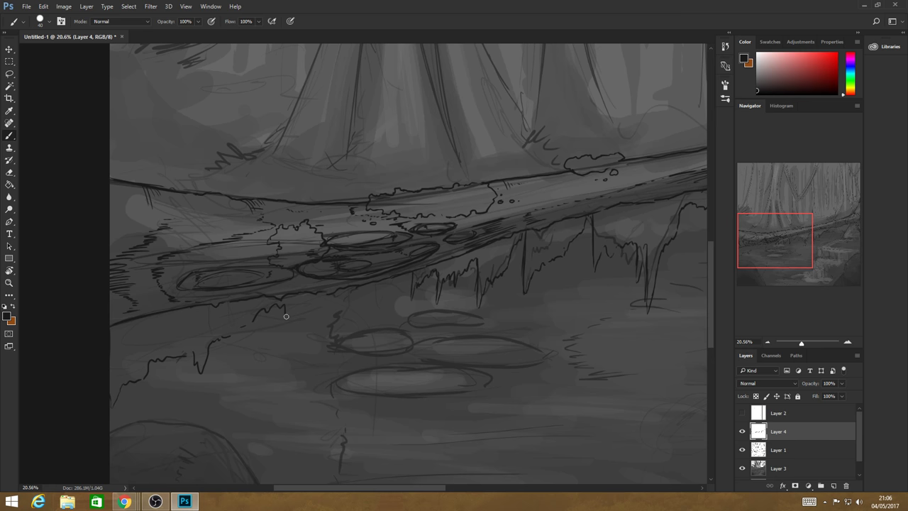
- Check the whole composition against the thirds grid by showing Layer 2 briefly and hiding it again
{"action": "key", "text": "z"}
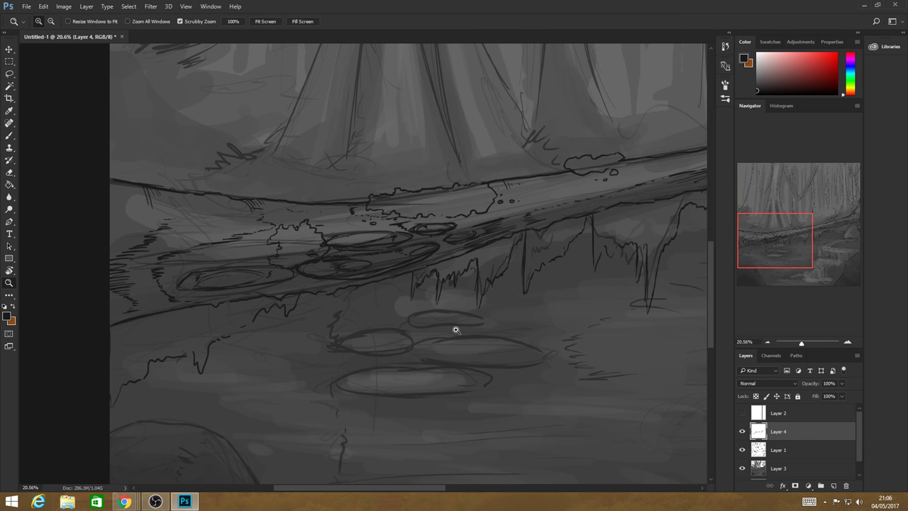
{"action": "scroll", "coordinate": [456, 330], "scroll_direction": "down", "scroll_amount": 5}
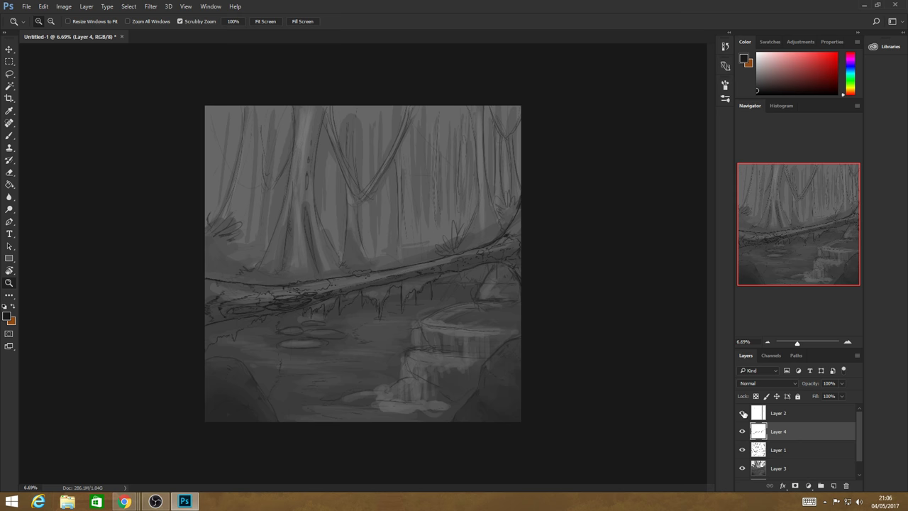
{"action": "left_click", "coordinate": [743, 413]}
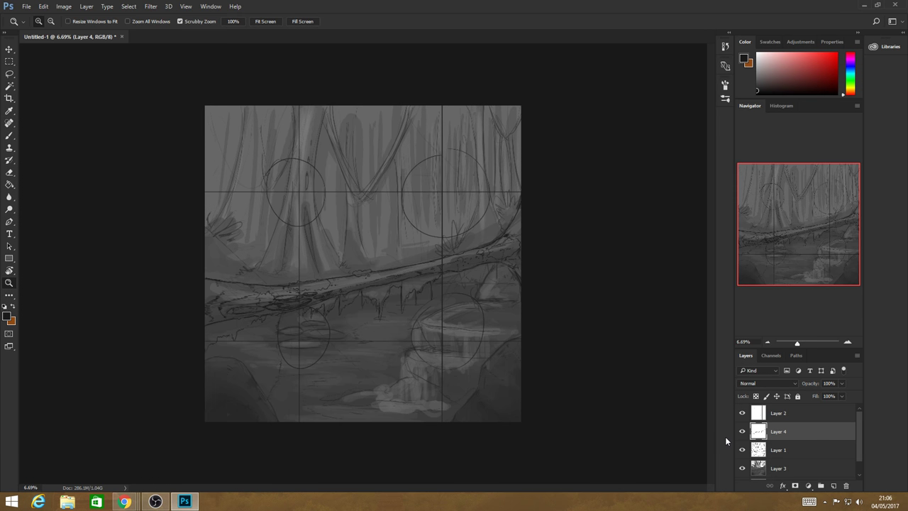
{"action": "left_click", "coordinate": [742, 412]}
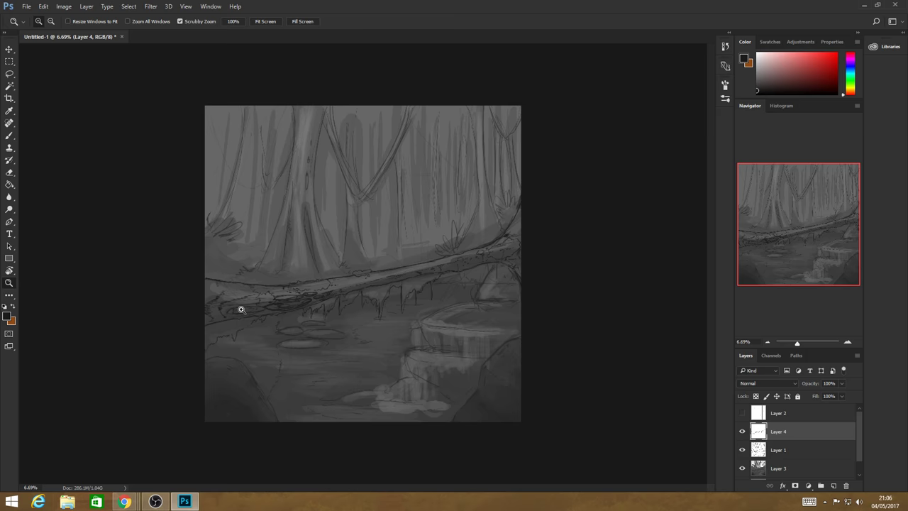
- Ink the outlines of the three upper ovals on the water and add short lines inside the rightmost one
{"action": "left_click_drag", "start_coordinate": [240, 309], "coordinate": [260, 244]}
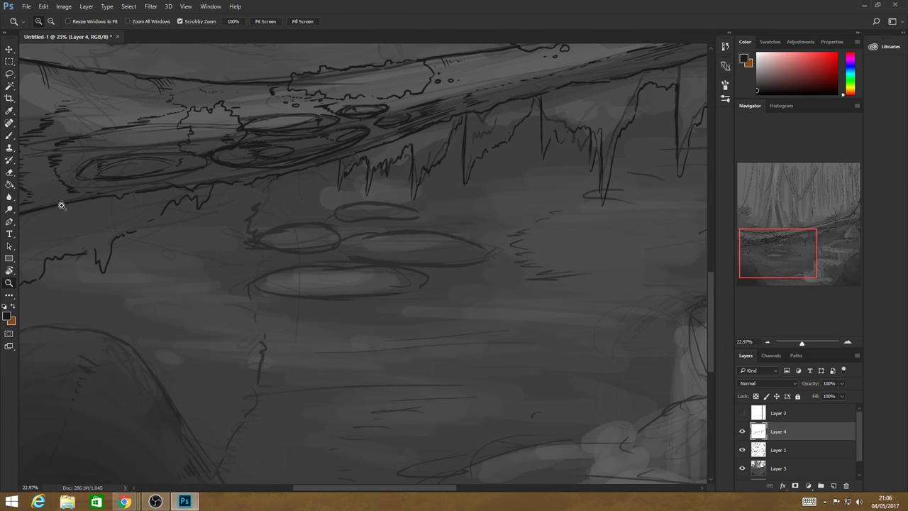
{"action": "key", "text": "b"}
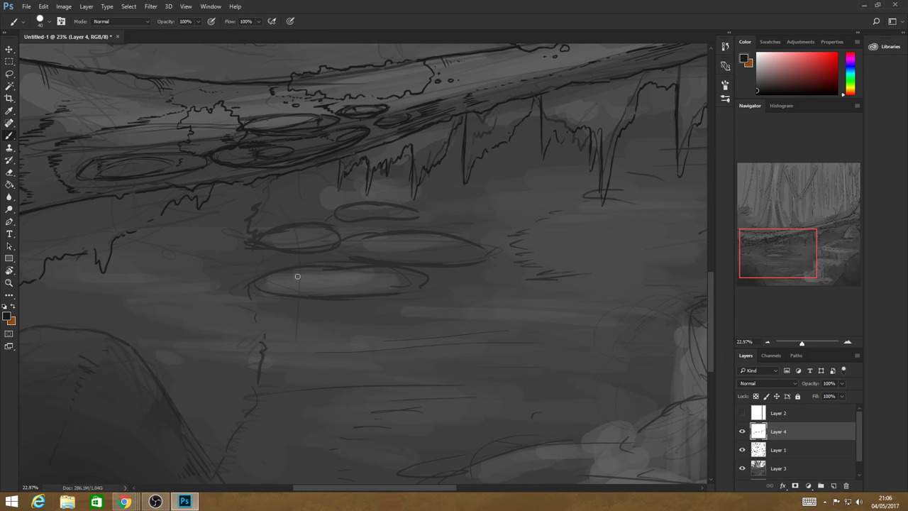
{"action": "mouse_move", "coordinate": [292, 224]}
{"action": "left_mouse_down"}
{"action": "mouse_move", "coordinate": [264, 226]}
{"action": "mouse_move", "coordinate": [258, 244]}
{"action": "mouse_move", "coordinate": [341, 231]}
{"action": "mouse_move", "coordinate": [284, 222]}
{"action": "left_mouse_up"}
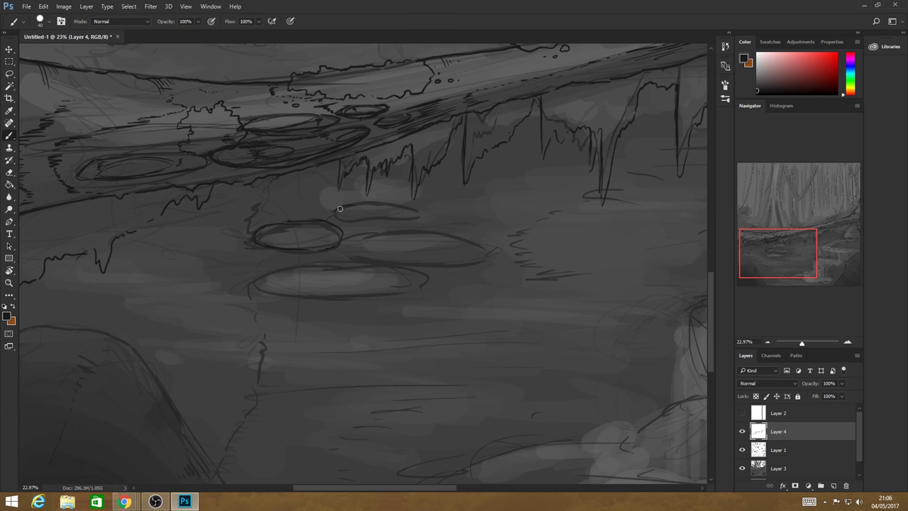
{"action": "left_click_drag", "start_coordinate": [340, 209], "coordinate": [342, 205]}
{"action": "mouse_move", "coordinate": [403, 232]}
{"action": "left_mouse_down"}
{"action": "mouse_move", "coordinate": [355, 236]}
{"action": "mouse_move", "coordinate": [352, 255]}
{"action": "mouse_move", "coordinate": [483, 257]}
{"action": "mouse_move", "coordinate": [403, 232]}
{"action": "left_mouse_up"}
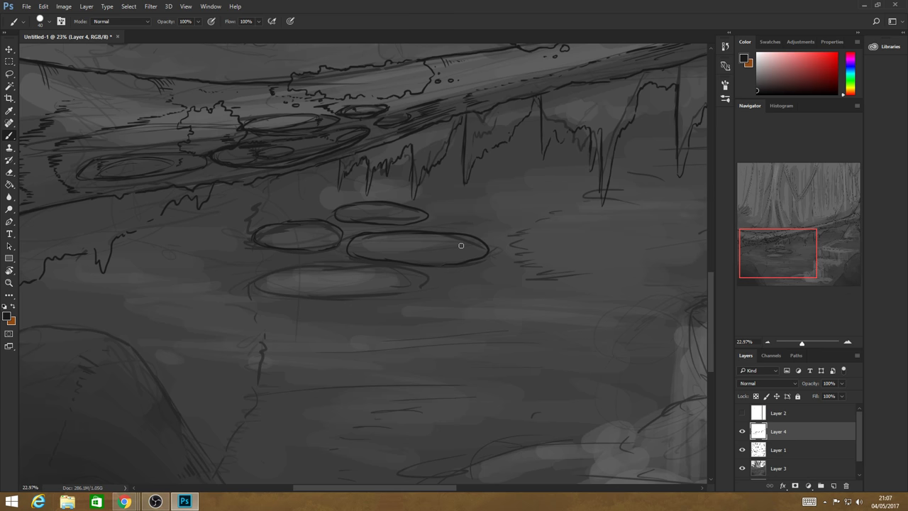
{"action": "mouse_move", "coordinate": [481, 241]}
{"action": "left_mouse_down"}
{"action": "mouse_move", "coordinate": [418, 248]}
{"action": "mouse_move", "coordinate": [487, 254]}
{"action": "left_mouse_up"}
- Ink the outline of the lowest oval on the water and add short lines inside its right end
{"action": "mouse_move", "coordinate": [332, 266]}
{"action": "left_mouse_down"}
{"action": "mouse_move", "coordinate": [253, 285]}
{"action": "mouse_move", "coordinate": [410, 297]}
{"action": "left_mouse_up"}
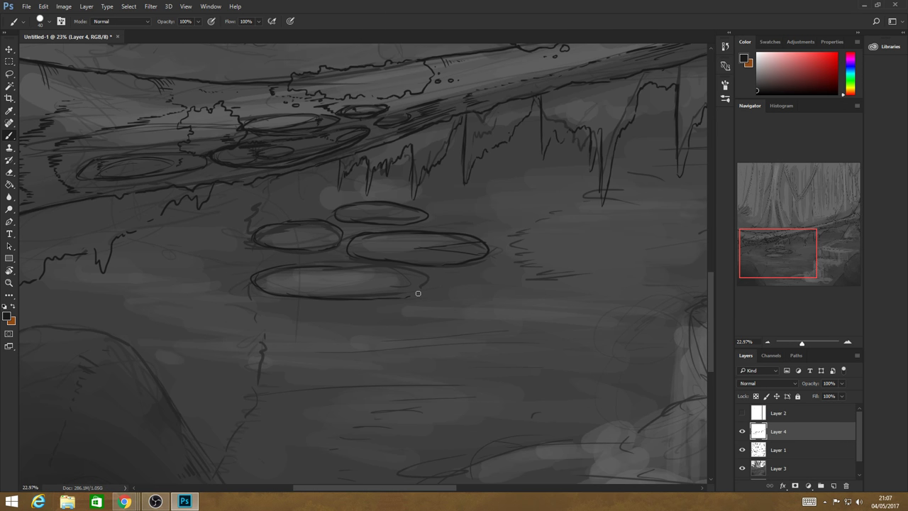
{"action": "left_click_drag", "start_coordinate": [332, 265], "coordinate": [420, 291]}
{"action": "left_click_drag", "start_coordinate": [415, 274], "coordinate": [372, 276]}
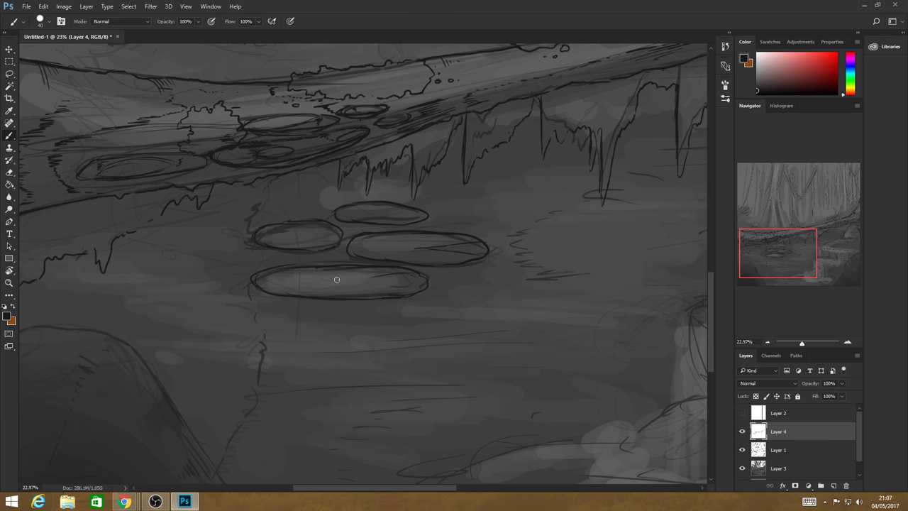
- Mark the centres of the large ovals on the water and draw small flat ovals along their upper and right-hand edges
{"action": "left_click_drag", "start_coordinate": [416, 247], "coordinate": [425, 246]}
{"action": "left_click_drag", "start_coordinate": [318, 241], "coordinate": [304, 242]}
{"action": "mouse_move", "coordinate": [212, 264]}
{"action": "left_mouse_down"}
{"action": "mouse_move", "coordinate": [268, 258]}
{"action": "mouse_move", "coordinate": [213, 262]}
{"action": "mouse_move", "coordinate": [270, 266]}
{"action": "left_mouse_up"}
{"action": "left_click_drag", "start_coordinate": [326, 208], "coordinate": [331, 211]}
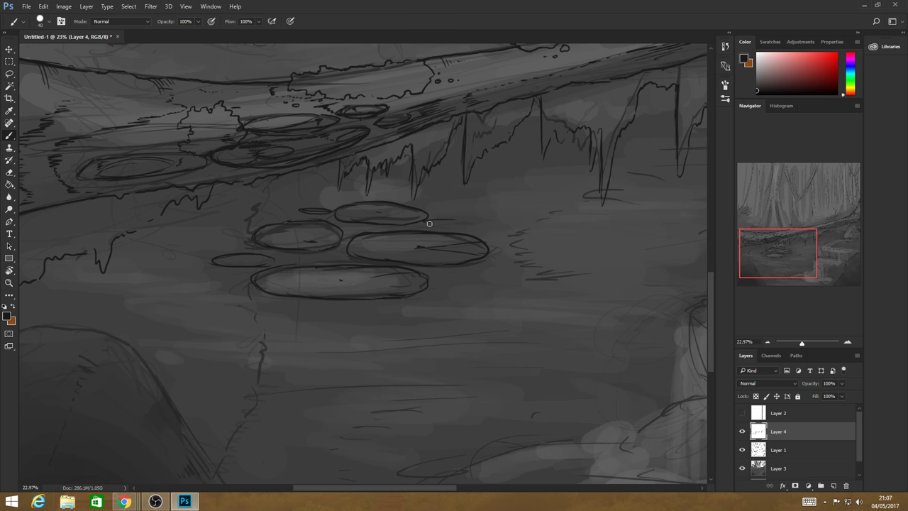
{"action": "mouse_move", "coordinate": [430, 224]}
{"action": "left_mouse_down"}
{"action": "mouse_move", "coordinate": [443, 213]}
{"action": "mouse_move", "coordinate": [433, 212]}
{"action": "left_mouse_up"}
{"action": "left_click_drag", "start_coordinate": [443, 276], "coordinate": [433, 296]}
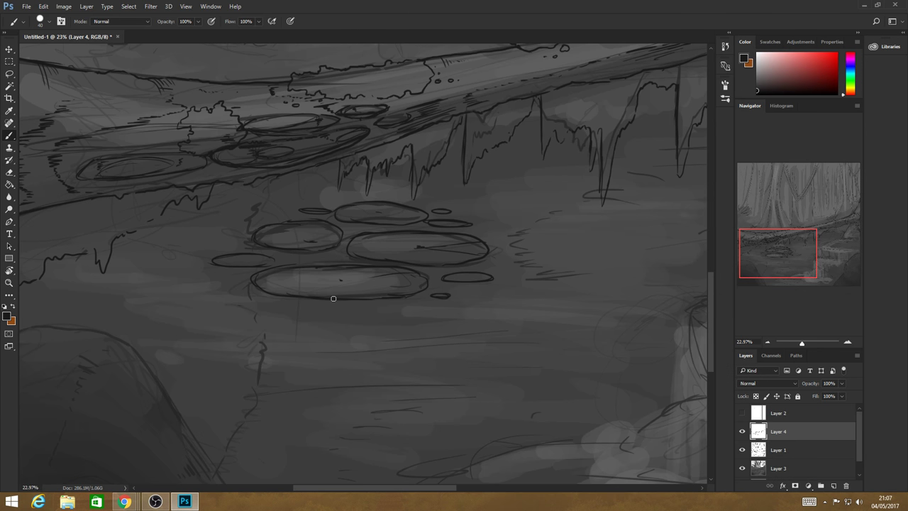
- Add more small ovals on the left side of the oval cluster and in the gaps between the large ones
{"action": "left_click_drag", "start_coordinate": [242, 282], "coordinate": [205, 282]}
{"action": "left_click_drag", "start_coordinate": [282, 258], "coordinate": [283, 260]}
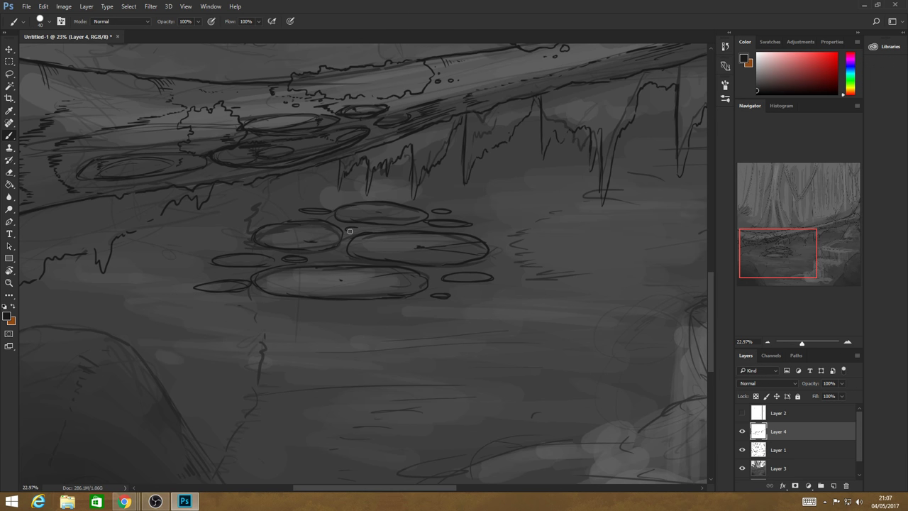
{"action": "left_click_drag", "start_coordinate": [350, 231], "coordinate": [348, 229]}
{"action": "left_click_drag", "start_coordinate": [212, 244], "coordinate": [220, 242]}
{"action": "left_click_drag", "start_coordinate": [287, 216], "coordinate": [280, 217]}
- Add short ripple lines on the water around the right side of the oval cluster
{"action": "mouse_move", "coordinate": [184, 296]}
{"action": "left_mouse_down"}
{"action": "mouse_move", "coordinate": [366, 312]}
{"action": "mouse_move", "coordinate": [318, 398]}
{"action": "mouse_move", "coordinate": [342, 404]}
{"action": "mouse_move", "coordinate": [361, 385]}
{"action": "mouse_move", "coordinate": [20, 137]}
{"action": "left_mouse_up"}
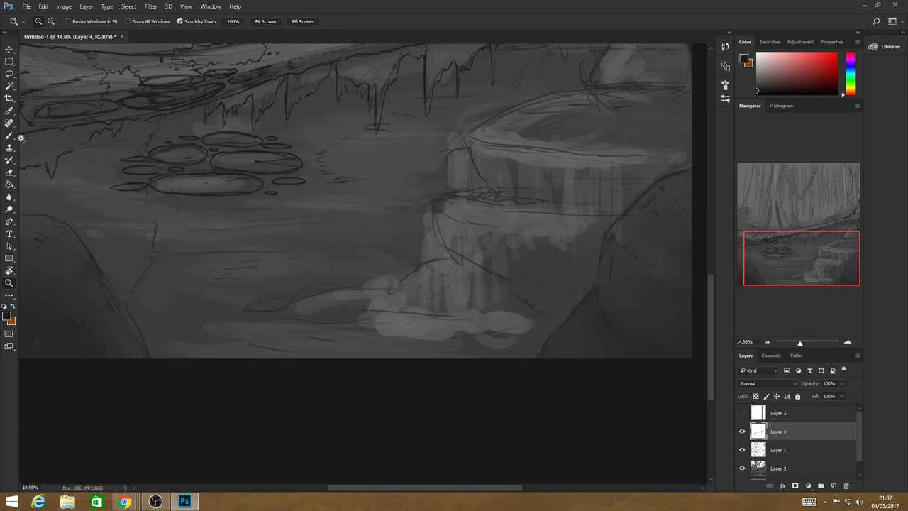
{"action": "key", "text": "b"}
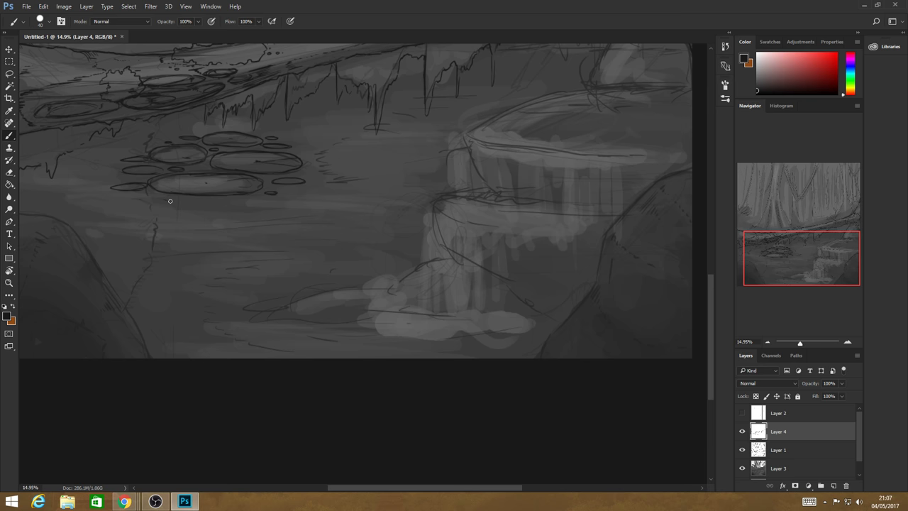
{"action": "left_click_drag", "start_coordinate": [255, 161], "coordinate": [303, 167]}
{"action": "left_click_drag", "start_coordinate": [318, 169], "coordinate": [322, 159]}
- Ink the outline and base line of the pointed rock beneath the log's right end
{"action": "left_click", "coordinate": [9, 283]}
{"action": "scroll", "coordinate": [426, 346], "scroll_direction": "down", "scroll_amount": 3}
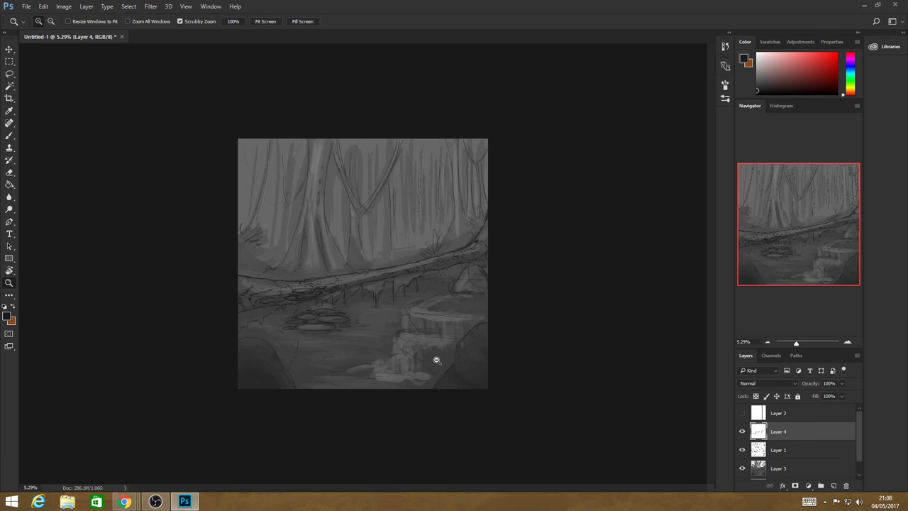
{"action": "scroll", "coordinate": [437, 360], "scroll_direction": "up", "scroll_amount": 2}
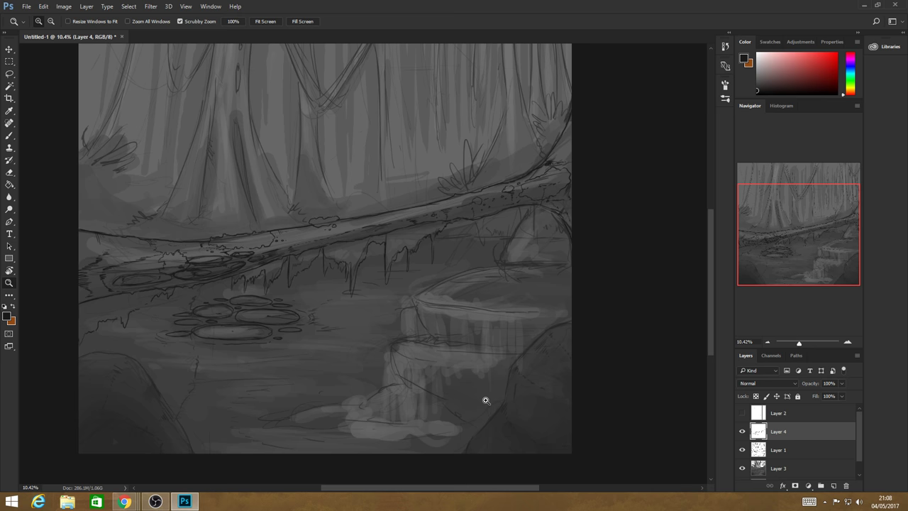
{"action": "left_click", "coordinate": [486, 400]}
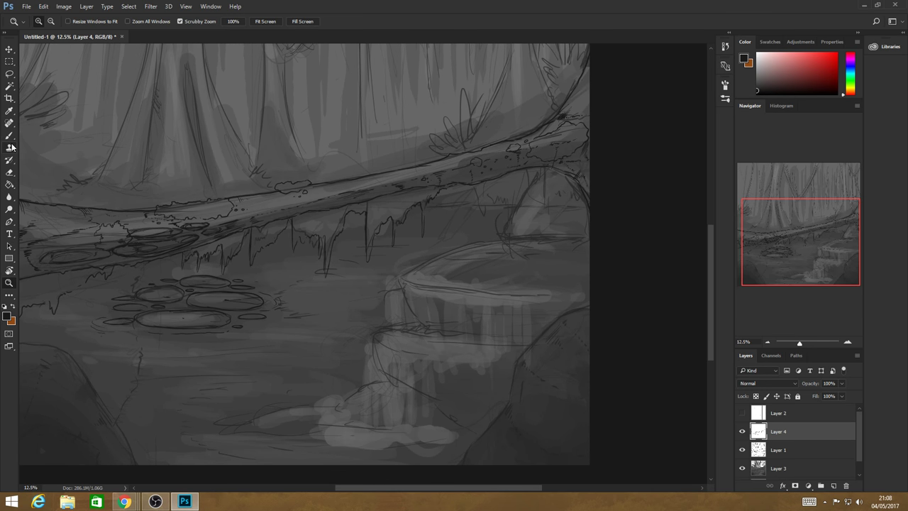
{"action": "key", "text": "b"}
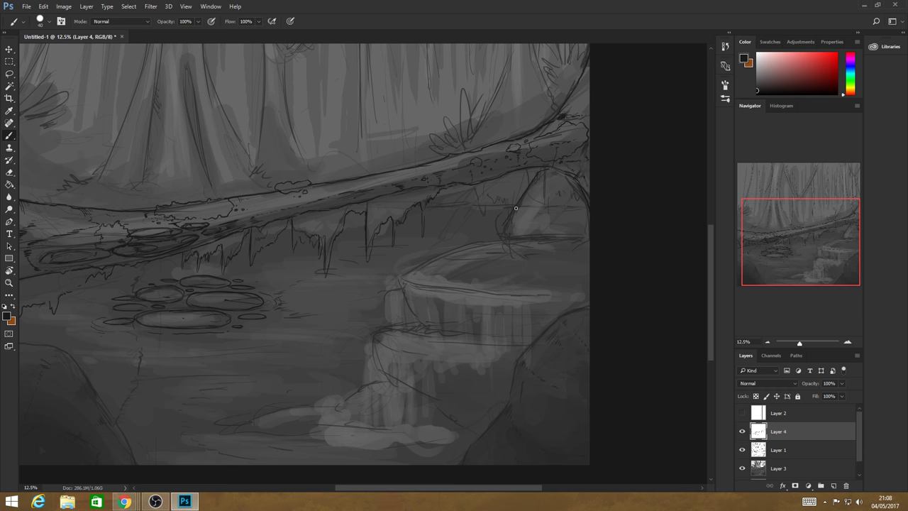
{"action": "mouse_move", "coordinate": [505, 223]}
{"action": "left_mouse_down"}
{"action": "mouse_move", "coordinate": [502, 243]}
{"action": "mouse_move", "coordinate": [524, 225]}
{"action": "left_mouse_up"}
{"action": "mouse_move", "coordinate": [536, 248]}
{"action": "left_mouse_down"}
{"action": "mouse_move", "coordinate": [560, 250]}
{"action": "mouse_move", "coordinate": [559, 237]}
{"action": "left_mouse_up"}
{"action": "left_click_drag", "start_coordinate": [509, 225], "coordinate": [526, 228]}
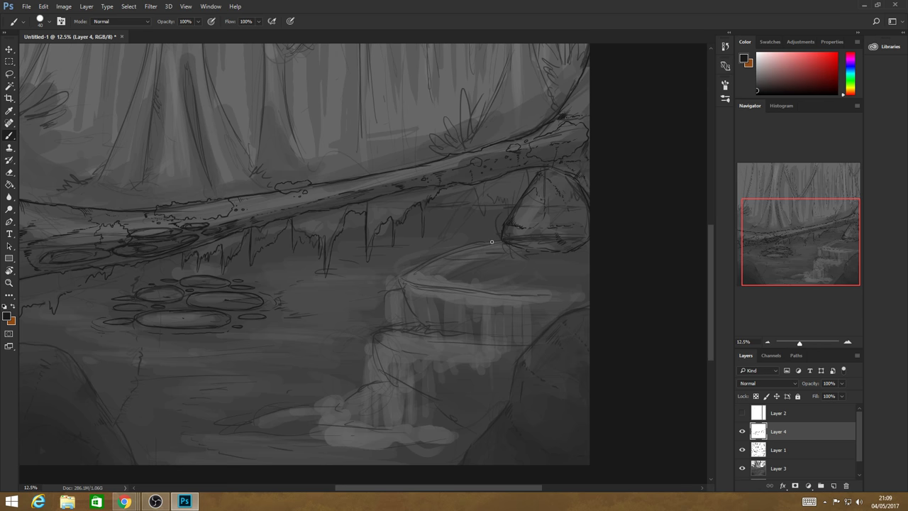
- Ink the rim and left edge of the upper waterfall ledge and start the falling-water lines beneath it
{"action": "mouse_move", "coordinate": [491, 242]}
{"action": "left_mouse_down"}
{"action": "mouse_move", "coordinate": [411, 269]}
{"action": "mouse_move", "coordinate": [399, 326]}
{"action": "left_mouse_up"}
{"action": "mouse_move", "coordinate": [547, 296]}
{"action": "left_mouse_down"}
{"action": "mouse_move", "coordinate": [550, 311]}
{"action": "mouse_move", "coordinate": [586, 292]}
{"action": "left_mouse_up"}
{"action": "mouse_move", "coordinate": [408, 284]}
{"action": "left_mouse_down"}
{"action": "mouse_move", "coordinate": [436, 292]}
{"action": "mouse_move", "coordinate": [435, 307]}
{"action": "left_mouse_up"}
{"action": "mouse_move", "coordinate": [444, 329]}
{"action": "left_mouse_down"}
{"action": "mouse_move", "coordinate": [441, 299]}
{"action": "mouse_move", "coordinate": [443, 313]}
{"action": "left_mouse_up"}
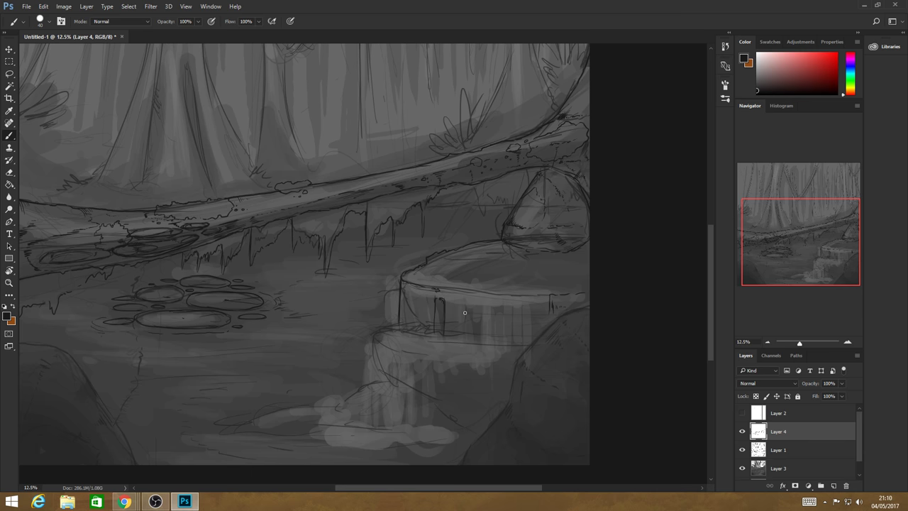
- Fill the upper waterfall's face with uneven vertical lines of falling water across its full width
{"action": "mouse_move", "coordinate": [465, 302]}
{"action": "left_mouse_down"}
{"action": "mouse_move", "coordinate": [467, 333]}
{"action": "mouse_move", "coordinate": [485, 341]}
{"action": "left_mouse_up"}
{"action": "mouse_move", "coordinate": [503, 312]}
{"action": "left_mouse_down"}
{"action": "mouse_move", "coordinate": [504, 339]}
{"action": "mouse_move", "coordinate": [540, 332]}
{"action": "left_mouse_up"}
{"action": "left_click_drag", "start_coordinate": [547, 309], "coordinate": [547, 324]}
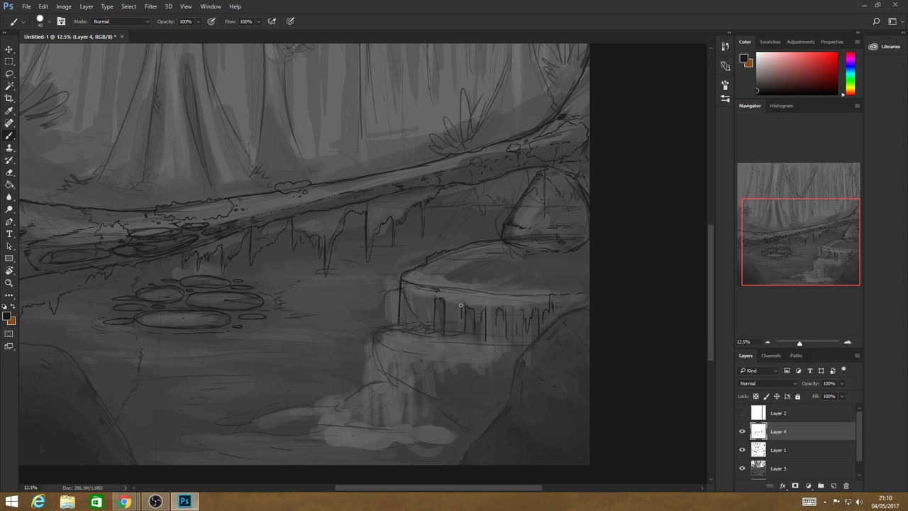
{"action": "left_click_drag", "start_coordinate": [461, 305], "coordinate": [461, 324]}
{"action": "mouse_move", "coordinate": [422, 294]}
{"action": "left_mouse_down"}
{"action": "mouse_move", "coordinate": [423, 320]}
{"action": "mouse_move", "coordinate": [407, 327]}
{"action": "left_mouse_up"}
- Ink the lower waterfall ledge's left edge and draw vertical falling-water lines across its face
{"action": "key", "text": "z"}
{"action": "left_click_drag", "start_coordinate": [471, 305], "coordinate": [397, 298]}
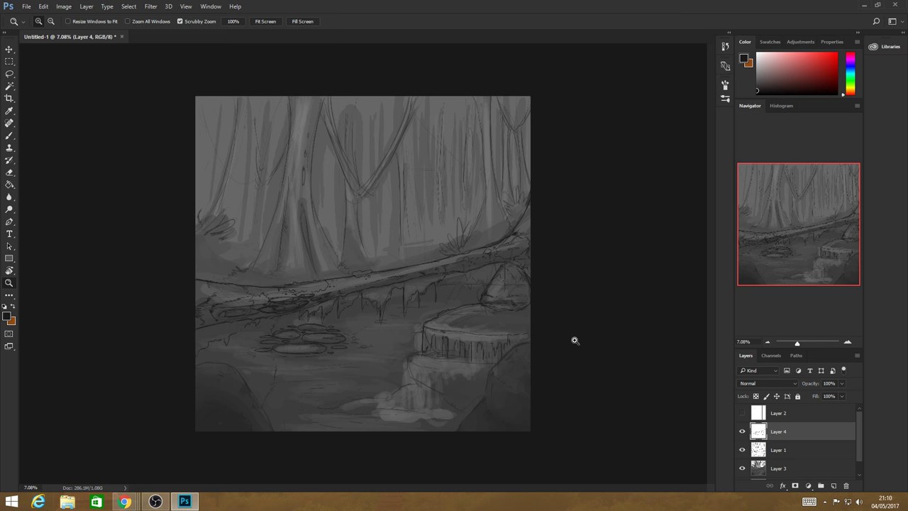
{"action": "left_click_drag", "start_coordinate": [575, 341], "coordinate": [708, 299]}
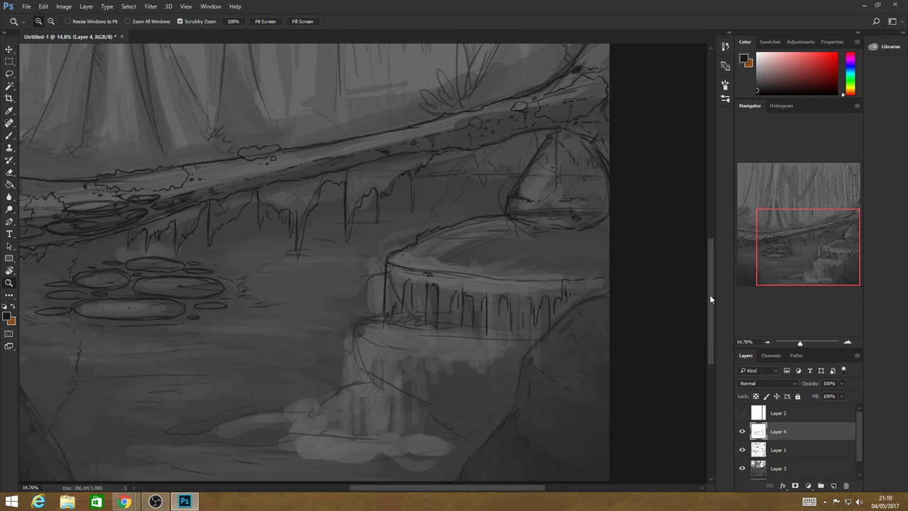
{"action": "scroll", "coordinate": [709, 299], "scroll_direction": "down", "scroll_amount": 2}
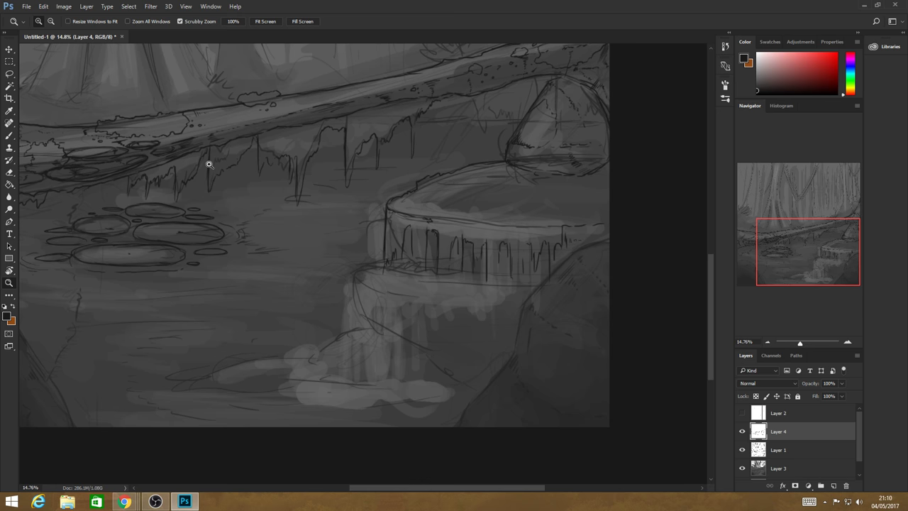
{"action": "key", "text": "b"}
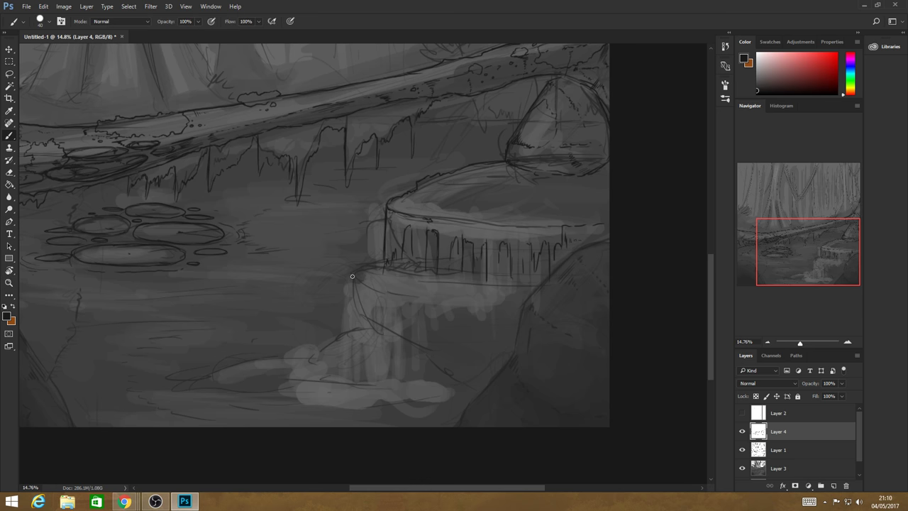
{"action": "mouse_move", "coordinate": [352, 276]}
{"action": "left_mouse_down"}
{"action": "mouse_move", "coordinate": [353, 333]}
{"action": "mouse_move", "coordinate": [369, 303]}
{"action": "left_mouse_up"}
{"action": "left_click_drag", "start_coordinate": [381, 327], "coordinate": [382, 358]}
{"action": "left_click_drag", "start_coordinate": [398, 305], "coordinate": [398, 362]}
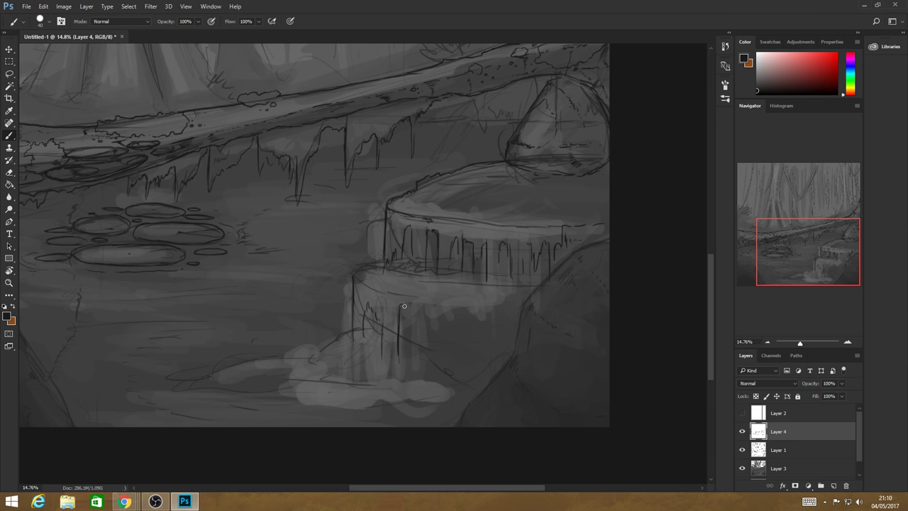
{"action": "left_click_drag", "start_coordinate": [405, 308], "coordinate": [413, 367]}
{"action": "mouse_move", "coordinate": [424, 357]}
{"action": "left_mouse_down"}
{"action": "mouse_move", "coordinate": [423, 308]}
{"action": "mouse_move", "coordinate": [432, 349]}
{"action": "left_mouse_up"}
{"action": "mouse_move", "coordinate": [444, 335]}
{"action": "left_mouse_down"}
{"action": "mouse_move", "coordinate": [450, 306]}
{"action": "mouse_move", "coordinate": [460, 349]}
{"action": "mouse_move", "coordinate": [491, 308]}
{"action": "mouse_move", "coordinate": [511, 300]}
{"action": "left_mouse_up"}
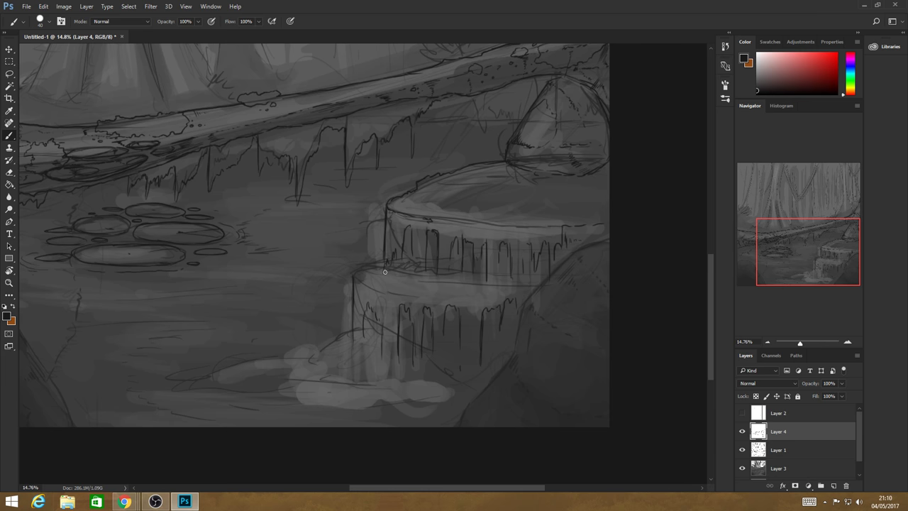
- Ink the lower ledge's back edge and scatter small flat spots over the tops of both ledges
{"action": "left_click_drag", "start_coordinate": [385, 271], "coordinate": [359, 268]}
{"action": "left_click_drag", "start_coordinate": [430, 203], "coordinate": [444, 204]}
{"action": "left_click_drag", "start_coordinate": [462, 204], "coordinate": [467, 205]}
{"action": "left_click_drag", "start_coordinate": [567, 217], "coordinate": [588, 217]}
{"action": "left_click_drag", "start_coordinate": [423, 294], "coordinate": [440, 294]}
{"action": "left_click_drag", "start_coordinate": [372, 280], "coordinate": [377, 281]}
- Extend the falling-water lines on the right part of the lower waterfall down to its foot
{"action": "left_click_drag", "start_coordinate": [478, 368], "coordinate": [477, 374]}
{"action": "left_click_drag", "start_coordinate": [441, 334], "coordinate": [442, 385]}
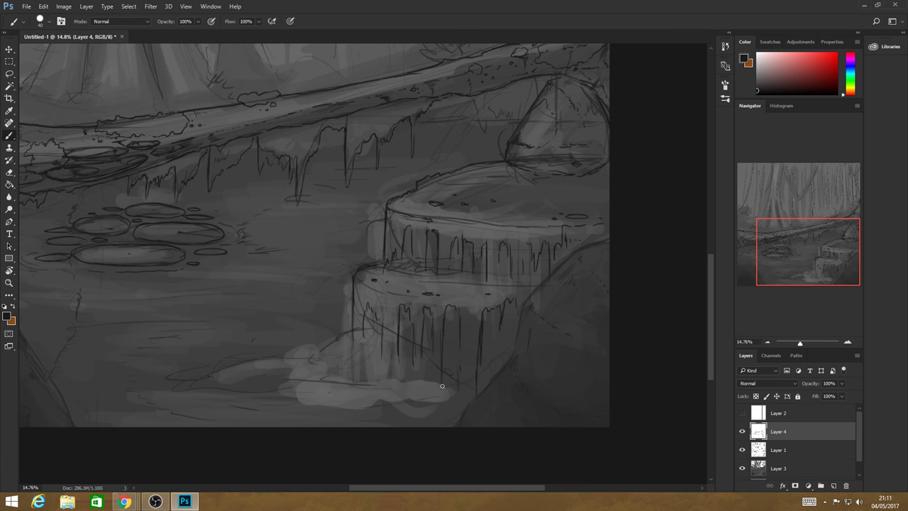
{"action": "left_click_drag", "start_coordinate": [433, 335], "coordinate": [428, 405]}
- Ink the waterline at the lower waterfall's foot and add short broken ripple strokes around the foam
{"action": "mouse_move", "coordinate": [354, 327]}
{"action": "left_mouse_down"}
{"action": "mouse_move", "coordinate": [352, 368]}
{"action": "mouse_move", "coordinate": [252, 383]}
{"action": "left_mouse_up"}
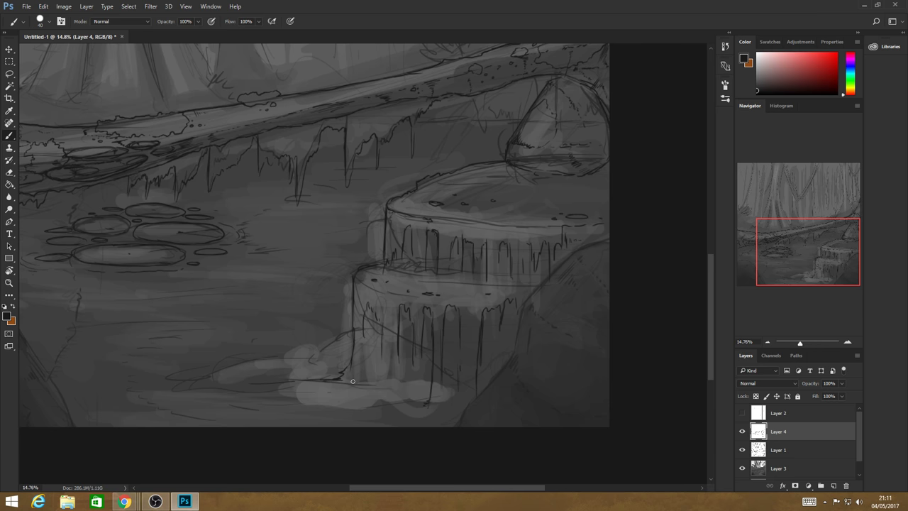
{"action": "left_click_drag", "start_coordinate": [352, 381], "coordinate": [284, 387]}
{"action": "left_click_drag", "start_coordinate": [338, 392], "coordinate": [379, 407]}
{"action": "left_click_drag", "start_coordinate": [273, 380], "coordinate": [261, 381]}
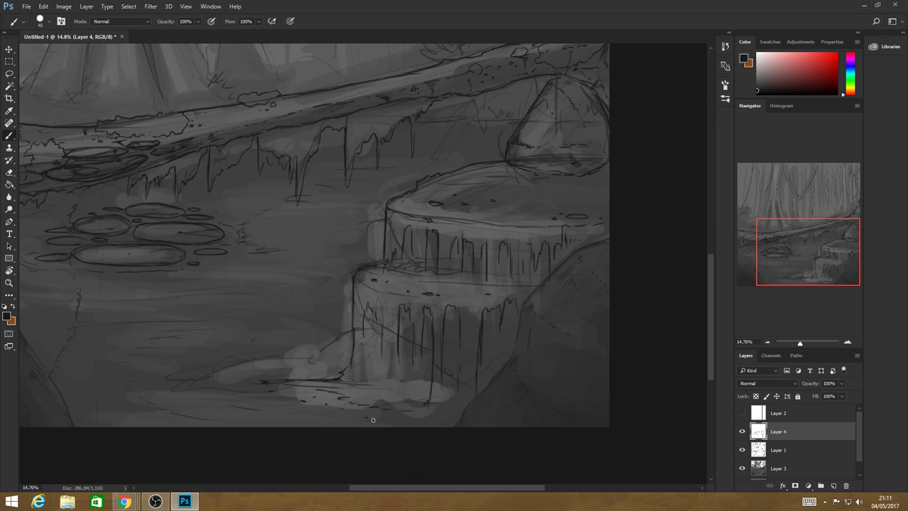
{"action": "left_click_drag", "start_coordinate": [273, 410], "coordinate": [281, 407]}
{"action": "mouse_move", "coordinate": [250, 377]}
{"action": "left_mouse_down"}
{"action": "mouse_move", "coordinate": [241, 380]}
{"action": "mouse_move", "coordinate": [252, 378]}
{"action": "left_mouse_up"}
- Add strokes at the lower waterfall's foot, reinforce the upper ledge's back edge, and add dark spots on its top
{"action": "key", "text": "z"}
{"action": "left_click_drag", "start_coordinate": [359, 335], "coordinate": [311, 339]}
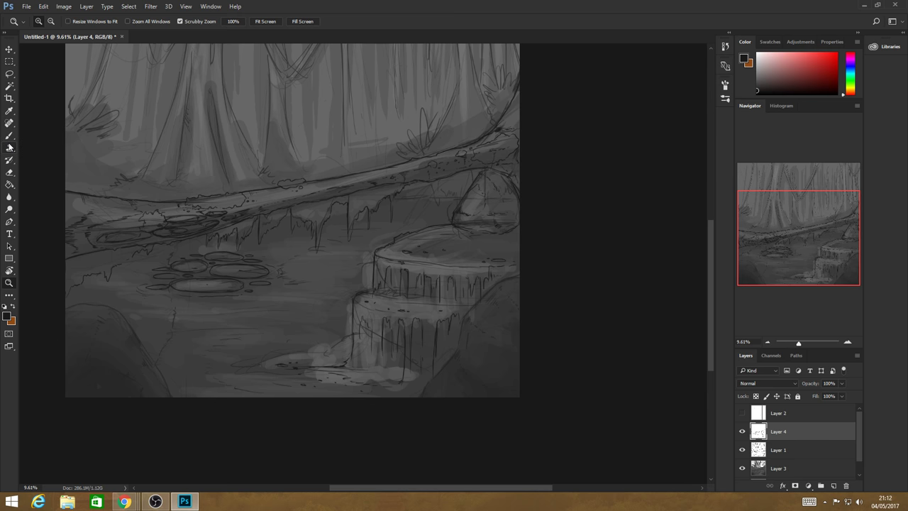
{"action": "key", "text": "b"}
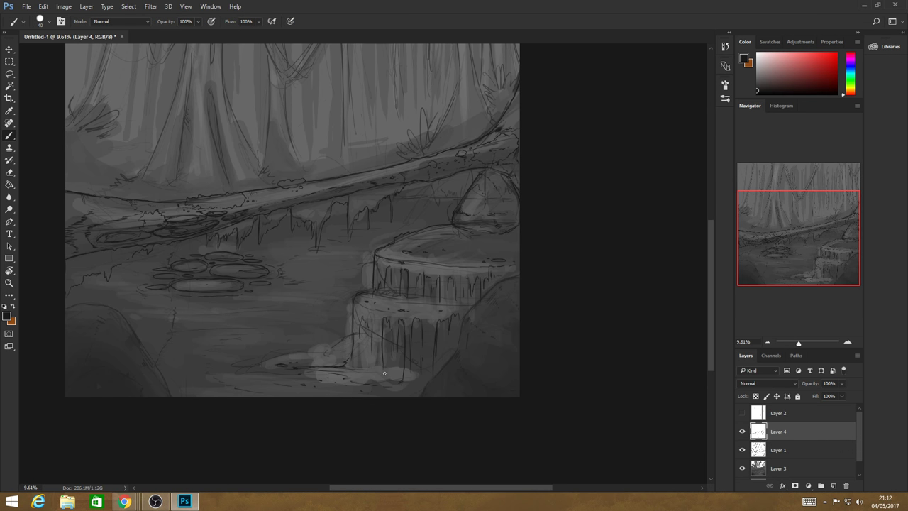
{"action": "mouse_move", "coordinate": [385, 373]}
{"action": "left_mouse_down"}
{"action": "mouse_move", "coordinate": [389, 347]}
{"action": "mouse_move", "coordinate": [360, 335]}
{"action": "left_mouse_up"}
{"action": "left_click_drag", "start_coordinate": [378, 253], "coordinate": [425, 244]}
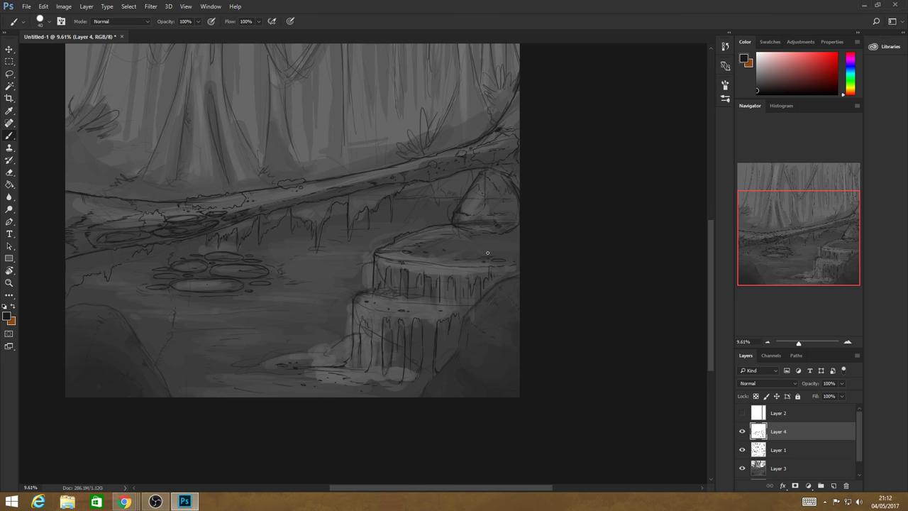
{"action": "left_click_drag", "start_coordinate": [499, 253], "coordinate": [461, 238]}
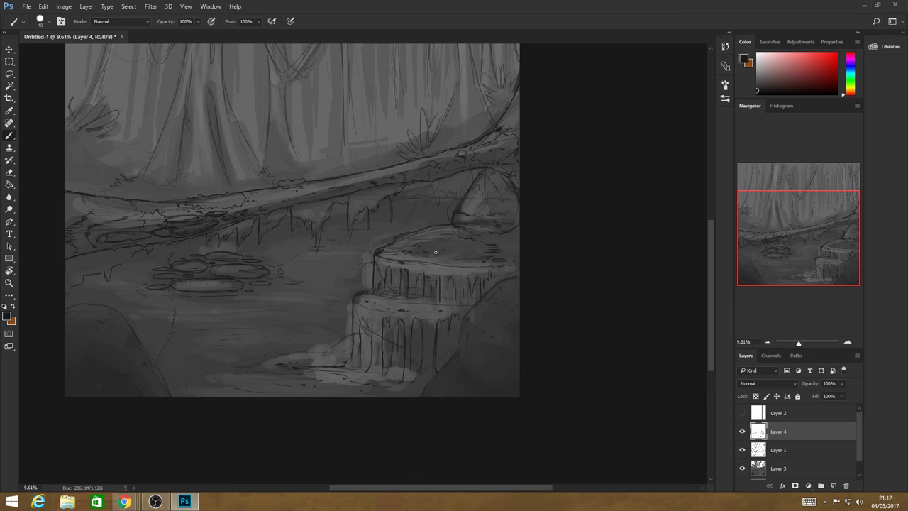
- Ink the outline of the large rock in the lower-left foreground and the bank line beneath the log's right half
{"action": "left_click_drag", "start_coordinate": [159, 359], "coordinate": [171, 338]}
{"action": "left_click_drag", "start_coordinate": [121, 316], "coordinate": [171, 393]}
{"action": "left_click_drag", "start_coordinate": [403, 200], "coordinate": [464, 196]}
- Ink ragged moss around the big tree's roots, its right trunk contour, and the hollow in the trunk
{"action": "scroll", "coordinate": [709, 286], "scroll_direction": "up", "scroll_amount": 3}
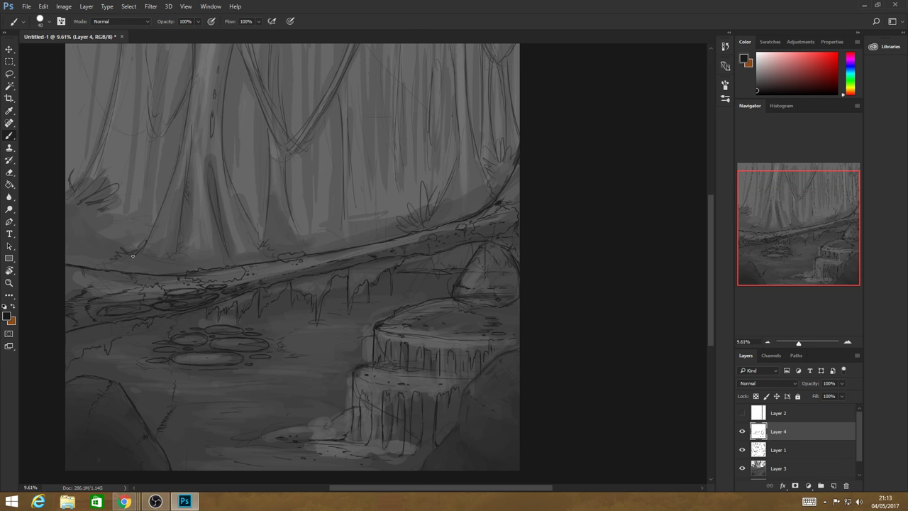
{"action": "left_click_drag", "start_coordinate": [133, 256], "coordinate": [101, 264]}
{"action": "left_click_drag", "start_coordinate": [259, 248], "coordinate": [272, 244]}
{"action": "mouse_move", "coordinate": [263, 241]}
{"action": "left_mouse_down"}
{"action": "mouse_move", "coordinate": [233, 182]}
{"action": "mouse_move", "coordinate": [235, 53]}
{"action": "mouse_move", "coordinate": [176, 168]}
{"action": "left_mouse_up"}
{"action": "left_click_drag", "start_coordinate": [210, 165], "coordinate": [222, 241]}
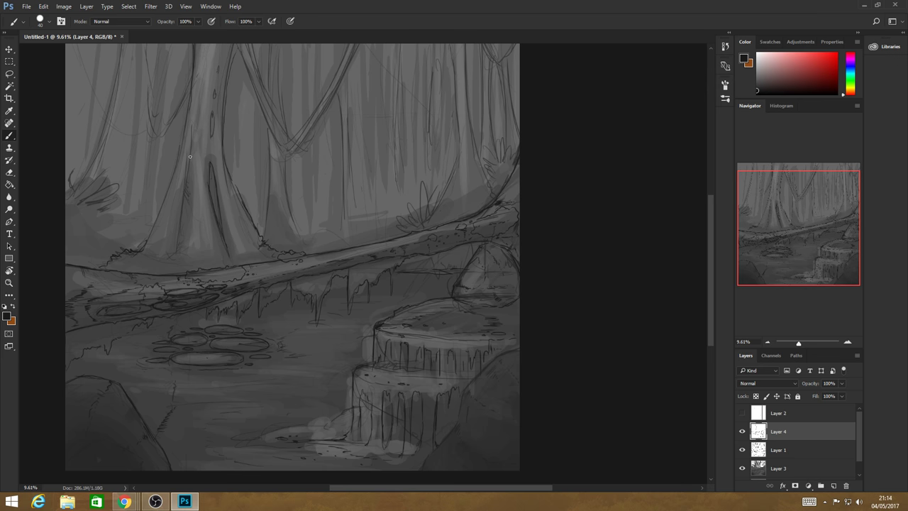
- Ink the left contour of the big tree's trunk and add small marks on the ground at its roots
{"action": "mouse_move", "coordinate": [187, 175]}
{"action": "left_mouse_down"}
{"action": "mouse_move", "coordinate": [177, 250]}
{"action": "mouse_move", "coordinate": [165, 200]}
{"action": "left_mouse_up"}
{"action": "left_click_drag", "start_coordinate": [193, 72], "coordinate": [167, 198]}
{"action": "left_click_drag", "start_coordinate": [120, 257], "coordinate": [131, 262]}
- Draw broken ripple lines from the oval cluster toward the upper ledge and beside the lower waterfall's foam
{"action": "left_click_drag", "start_coordinate": [291, 353], "coordinate": [287, 341]}
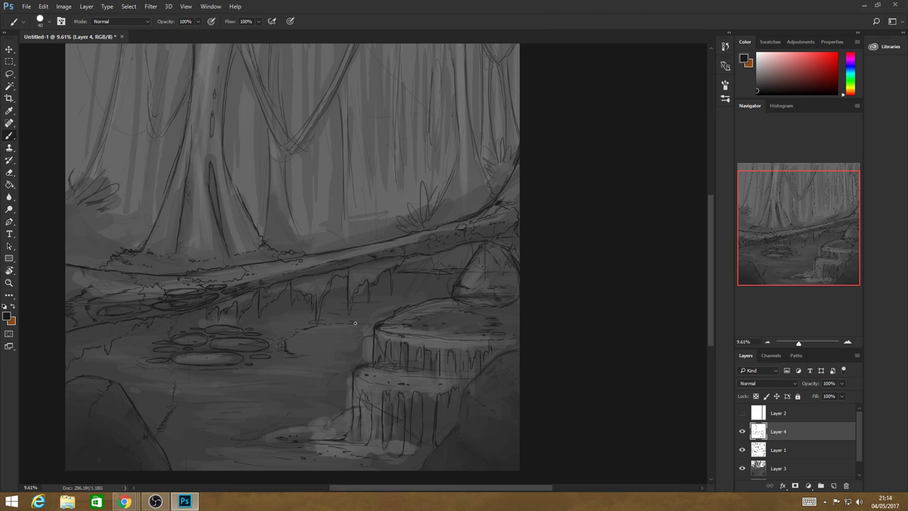
{"action": "left_click_drag", "start_coordinate": [337, 317], "coordinate": [340, 313]}
{"action": "left_click_drag", "start_coordinate": [254, 441], "coordinate": [271, 431]}
{"action": "left_click_drag", "start_coordinate": [274, 416], "coordinate": [280, 412]}
{"action": "left_click_drag", "start_coordinate": [281, 404], "coordinate": [273, 398]}
- Create a new document 1000 pixels wide and 1000 pixels high
{"action": "left_click", "coordinate": [26, 6]}
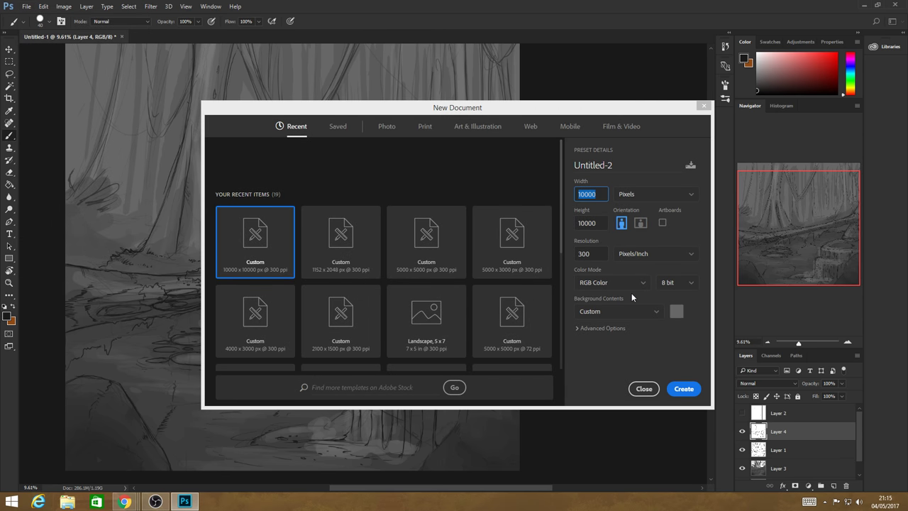
{"action": "type", "text": "1000"}
{"action": "key", "text": "Tab"}
{"action": "type", "text": "1000"}
{"action": "key", "text": "Return"}
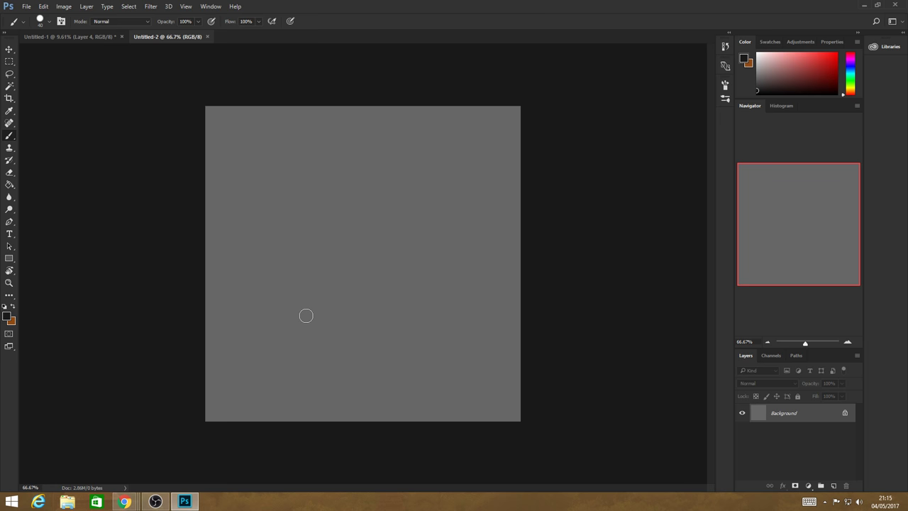
- Sketch a pointed leaf-like shape in the middle of the blank canvas with a diagonal stroke across its right end
{"action": "left_click_drag", "start_coordinate": [263, 254], "coordinate": [436, 214]}
{"action": "mouse_move", "coordinate": [263, 257]}
{"action": "left_mouse_down"}
{"action": "mouse_move", "coordinate": [302, 272]}
{"action": "mouse_move", "coordinate": [443, 261]}
{"action": "left_mouse_up"}
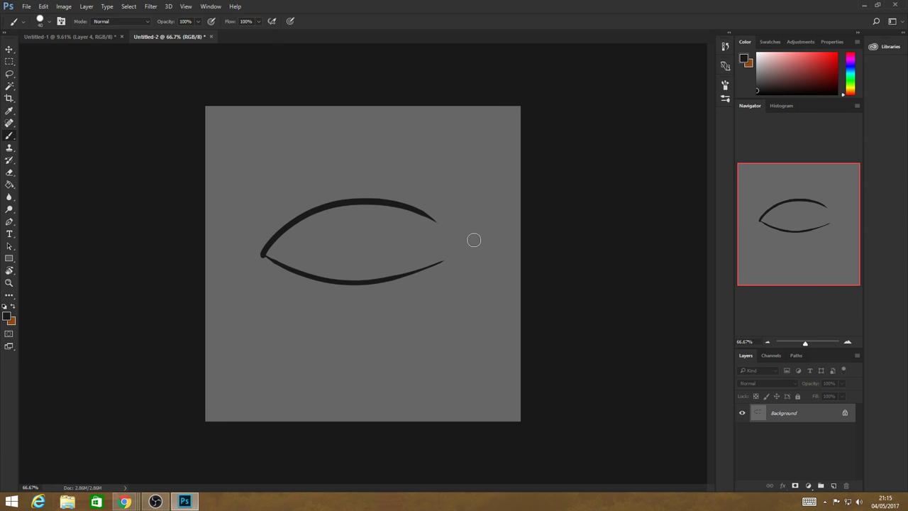
{"action": "left_click_drag", "start_coordinate": [440, 213], "coordinate": [353, 279]}
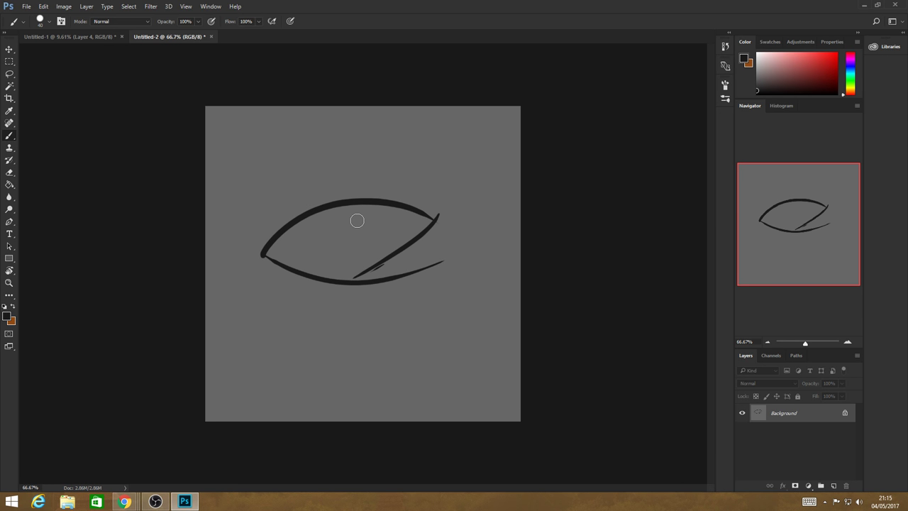
- Draw a circle with a central dot in the canvas's upper-right corner and cover the leaf-like sketch with the orange-brown background colour
{"action": "left_click_drag", "start_coordinate": [471, 121], "coordinate": [509, 150]}
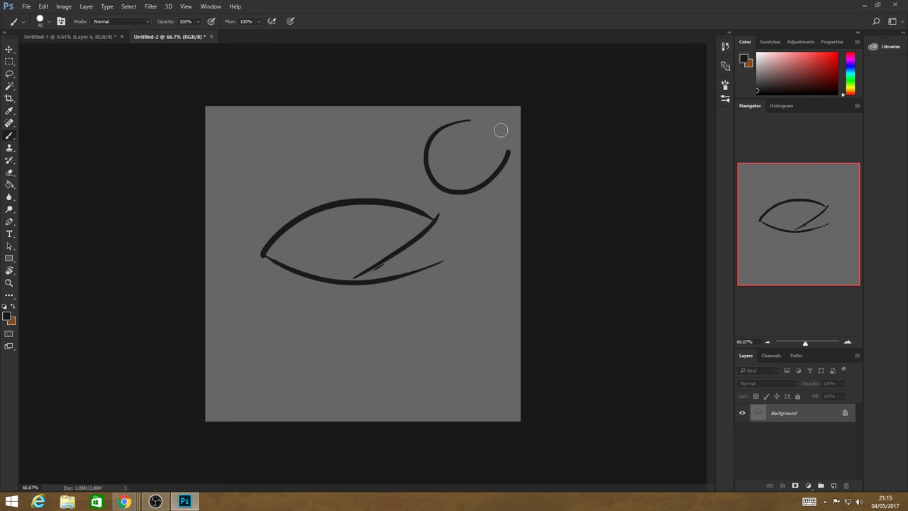
{"action": "left_click_drag", "start_coordinate": [454, 111], "coordinate": [510, 152]}
{"action": "left_click", "coordinate": [469, 149]}
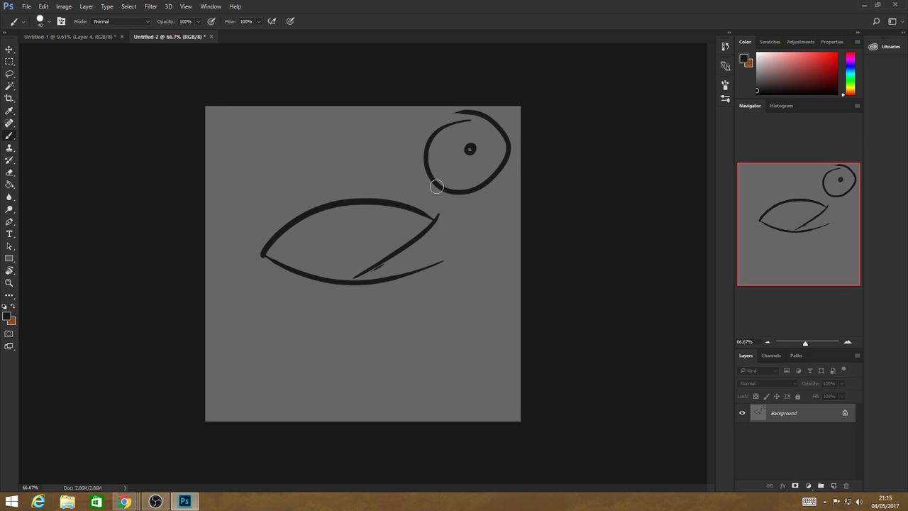
{"action": "mouse_move", "coordinate": [312, 234]}
{"action": "left_mouse_down"}
{"action": "mouse_move", "coordinate": [358, 206]}
{"action": "mouse_move", "coordinate": [258, 260]}
{"action": "left_mouse_up"}
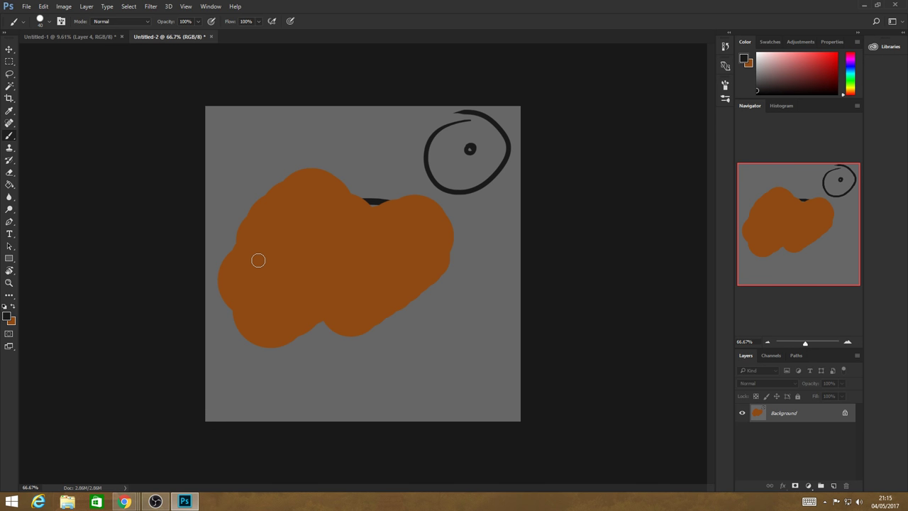
- Reset the foreground and background colours to their defaults
{"action": "left_click", "coordinate": [12, 322]}
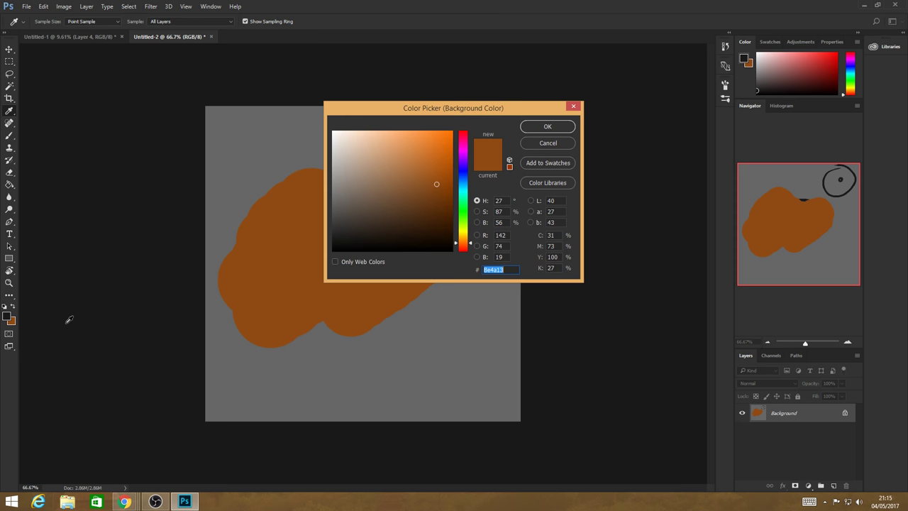
{"action": "key", "text": "Escape"}
{"action": "key", "text": "d"}
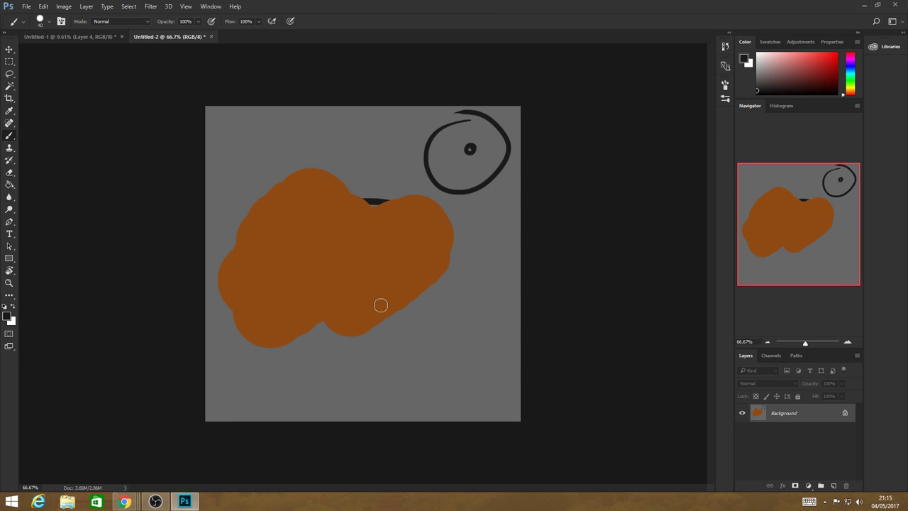
- Try a white patch across the orange-brown area, and undo both cover-up fills over the leaf-shaped sketch
{"action": "left_click_drag", "start_coordinate": [380, 305], "coordinate": [374, 292]}
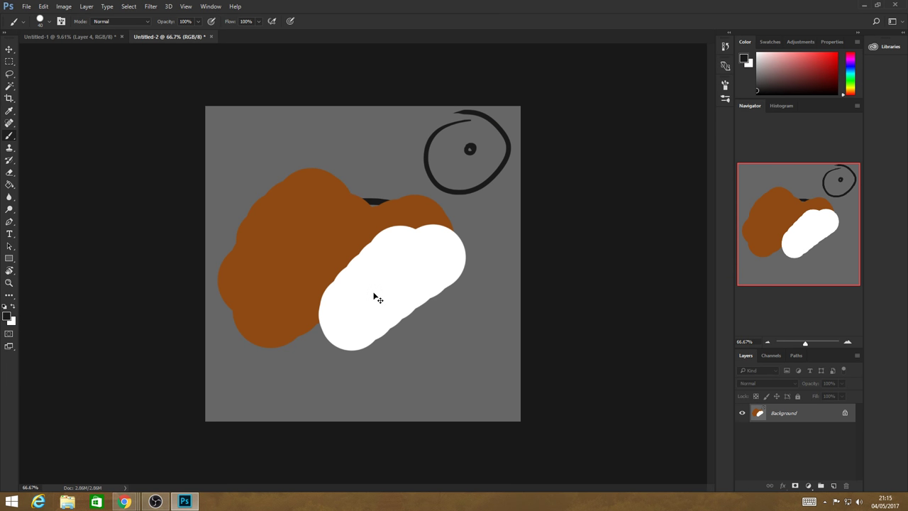
{"action": "key", "text": "ctrl+alt+z"}
{"action": "key", "text": "ctrl+alt+z"}
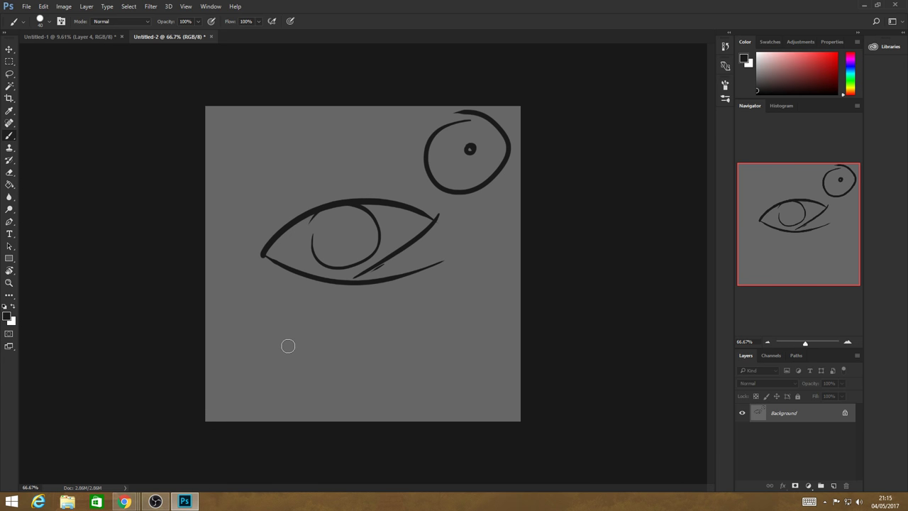
- Rough out a second eye beneath the first with an arched upper lid, a large round iris and a curved lower lid
{"action": "left_click_drag", "start_coordinate": [288, 331], "coordinate": [295, 389]}
{"action": "left_click_drag", "start_coordinate": [294, 332], "coordinate": [376, 330]}
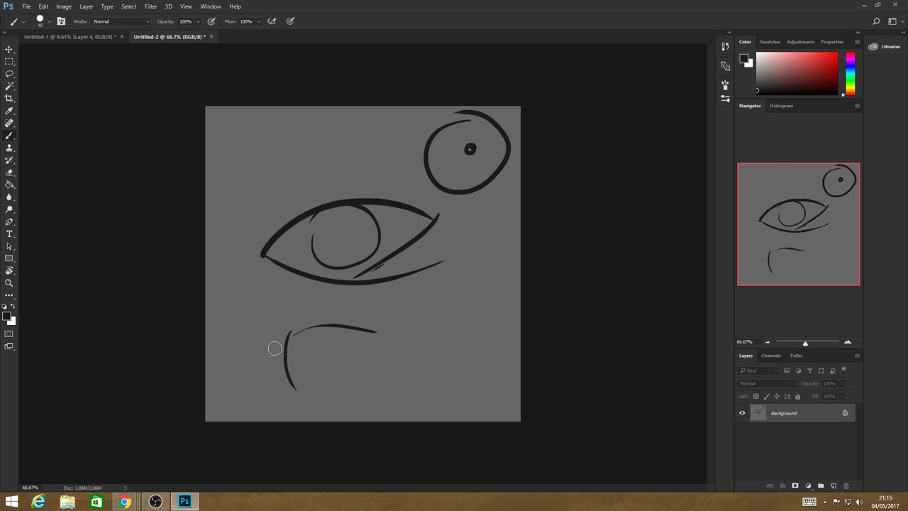
{"action": "left_click_drag", "start_coordinate": [288, 332], "coordinate": [449, 347]}
{"action": "left_click_drag", "start_coordinate": [291, 330], "coordinate": [277, 357]}
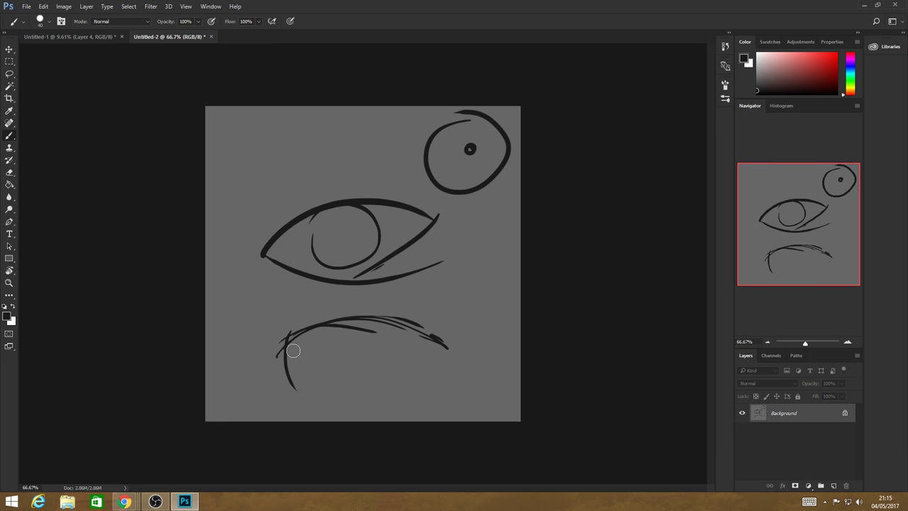
{"action": "left_click_drag", "start_coordinate": [341, 332], "coordinate": [284, 387]}
{"action": "left_click_drag", "start_coordinate": [337, 406], "coordinate": [437, 380]}
{"action": "left_click_drag", "start_coordinate": [456, 348], "coordinate": [440, 364]}
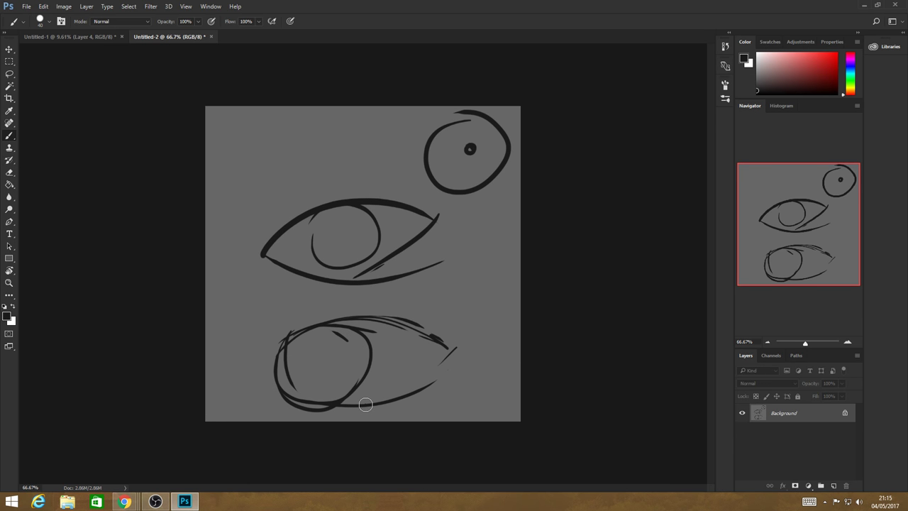
- Reinforce the lower eye's outline, and add a crease above the lid and a round pupil inside the iris
{"action": "left_click_drag", "start_coordinate": [366, 405], "coordinate": [465, 335]}
{"action": "left_click_drag", "start_coordinate": [288, 331], "coordinate": [281, 391]}
{"action": "left_click_drag", "start_coordinate": [319, 323], "coordinate": [397, 316]}
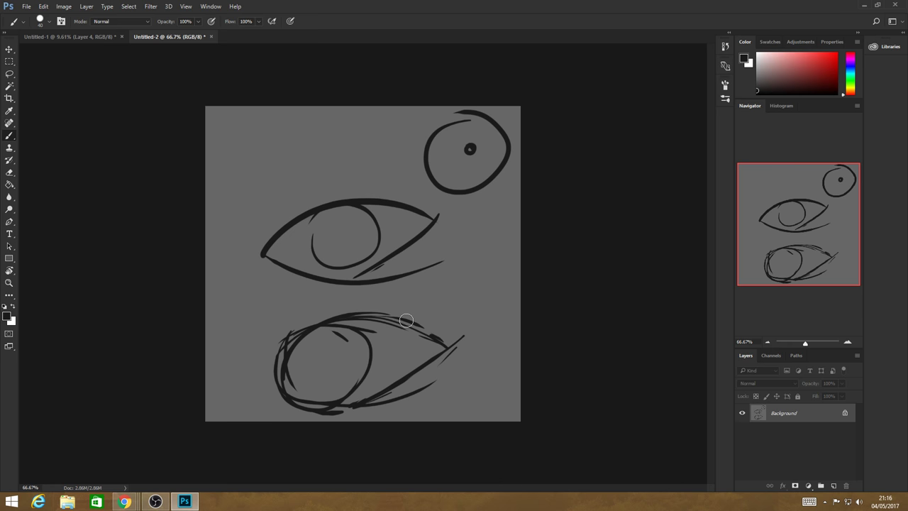
{"action": "left_click_drag", "start_coordinate": [281, 331], "coordinate": [373, 298]}
{"action": "left_click_drag", "start_coordinate": [307, 329], "coordinate": [414, 309]}
{"action": "mouse_move", "coordinate": [351, 301]}
{"action": "left_mouse_down"}
{"action": "mouse_move", "coordinate": [431, 308]}
{"action": "mouse_move", "coordinate": [476, 340]}
{"action": "left_mouse_up"}
{"action": "left_click_drag", "start_coordinate": [323, 352], "coordinate": [346, 363]}
{"action": "left_click_drag", "start_coordinate": [320, 358], "coordinate": [335, 375]}
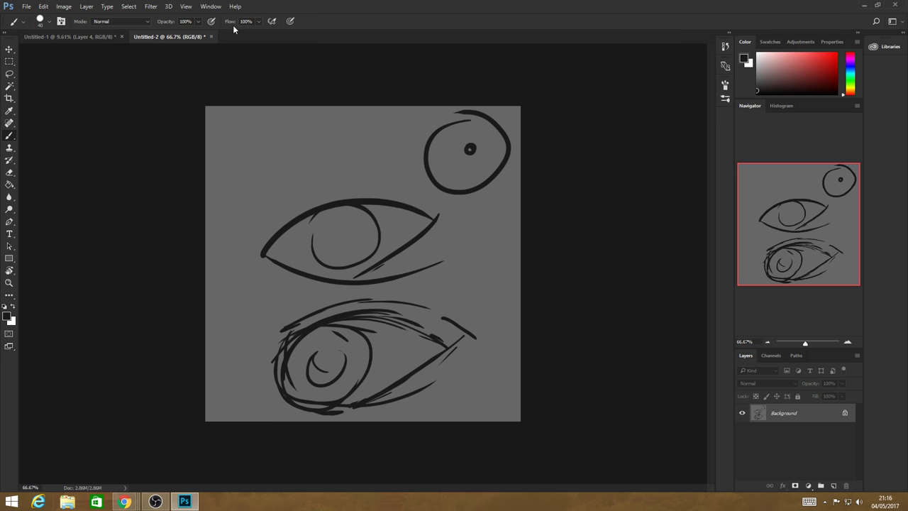
- Close the scratch document without saving it
{"action": "key", "text": "ctrl+w"}
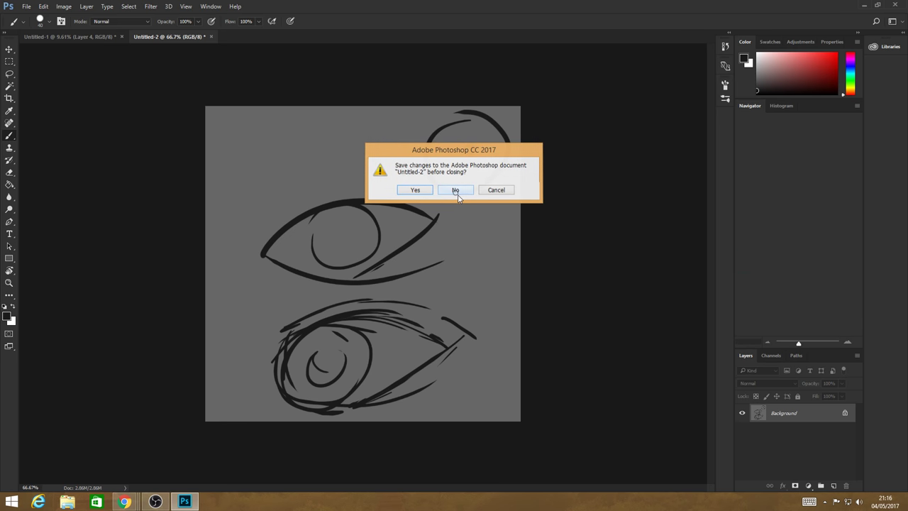
{"action": "left_click", "coordinate": [455, 190]}
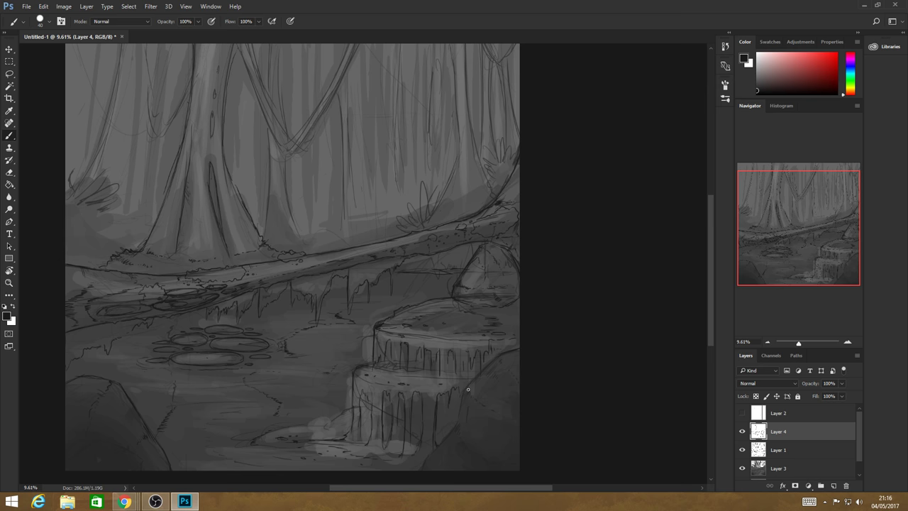
- Outline the right foreground rock beside the lower waterfall and add crack lines and short hatching to it
{"action": "mouse_move", "coordinate": [468, 389]}
{"action": "left_mouse_down"}
{"action": "mouse_move", "coordinate": [459, 426]}
{"action": "mouse_move", "coordinate": [426, 463]}
{"action": "left_mouse_up"}
{"action": "left_click_drag", "start_coordinate": [469, 389], "coordinate": [483, 404]}
{"action": "left_click_drag", "start_coordinate": [504, 403], "coordinate": [495, 416]}
- Ink the spiky leaves of the plant at the scene's left edge and the slanted trunk above it
{"action": "mouse_move", "coordinate": [129, 184]}
{"action": "left_mouse_down"}
{"action": "mouse_move", "coordinate": [74, 198]}
{"action": "mouse_move", "coordinate": [108, 202]}
{"action": "mouse_move", "coordinate": [85, 215]}
{"action": "mouse_move", "coordinate": [78, 166]}
{"action": "mouse_move", "coordinate": [102, 162]}
{"action": "left_mouse_up"}
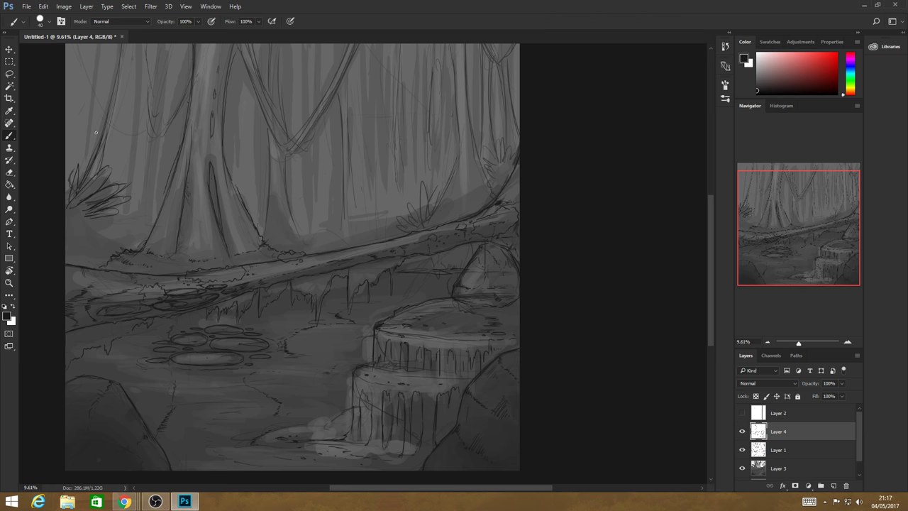
{"action": "mouse_move", "coordinate": [108, 136]}
{"action": "left_mouse_down"}
{"action": "mouse_move", "coordinate": [131, 55]}
{"action": "mouse_move", "coordinate": [118, 59]}
{"action": "mouse_move", "coordinate": [107, 95]}
{"action": "mouse_move", "coordinate": [119, 44]}
{"action": "mouse_move", "coordinate": [99, 133]}
{"action": "mouse_move", "coordinate": [109, 105]}
{"action": "left_mouse_up"}
- Ink the right-hand tree's trunk from its flared base to the canvas top, and reinforce the long diagonal vine
{"action": "left_click_drag", "start_coordinate": [454, 152], "coordinate": [434, 210]}
{"action": "left_click_drag", "start_coordinate": [487, 148], "coordinate": [481, 183]}
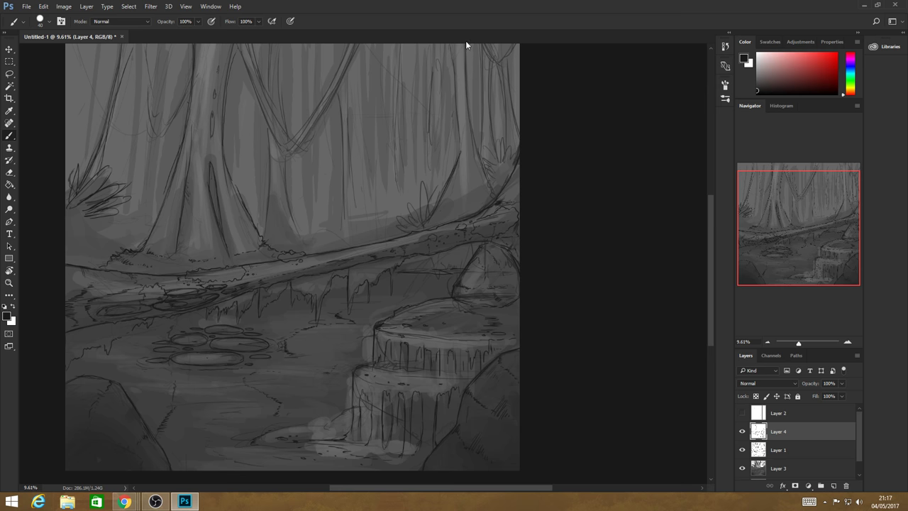
{"action": "left_click_drag", "start_coordinate": [466, 41], "coordinate": [468, 95]}
{"action": "left_click_drag", "start_coordinate": [399, 106], "coordinate": [430, 34]}
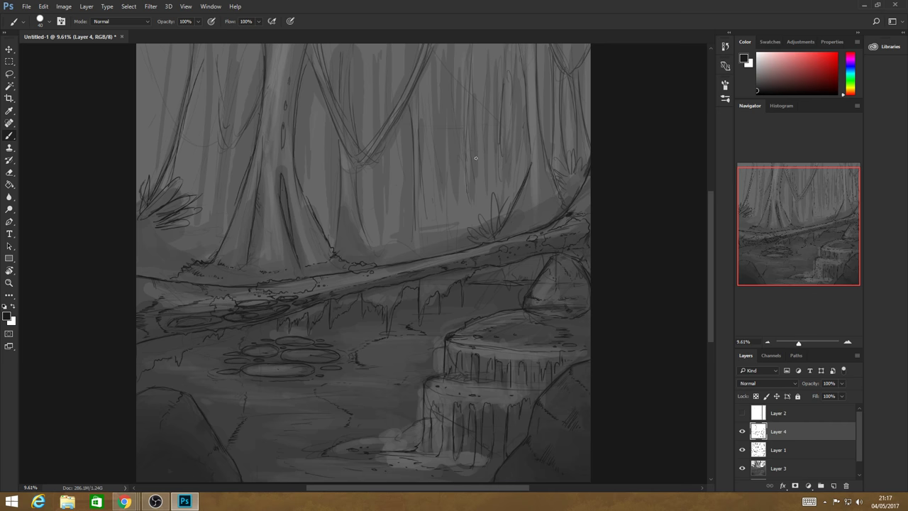
{"action": "left_click_drag", "start_coordinate": [531, 105], "coordinate": [529, 166]}
{"action": "left_click_drag", "start_coordinate": [522, 54], "coordinate": [528, 143]}
{"action": "left_click_drag", "start_coordinate": [538, 41], "coordinate": [537, 81]}
{"action": "left_click_drag", "start_coordinate": [395, 89], "coordinate": [422, 32]}
{"action": "left_click_drag", "start_coordinate": [536, 62], "coordinate": [550, 182]}
- Outline the middle tree's trunk down to its roots and reinforce the vine strands hanging above it
{"action": "left_click_drag", "start_coordinate": [341, 149], "coordinate": [334, 235]}
{"action": "left_click_drag", "start_coordinate": [354, 174], "coordinate": [371, 248]}
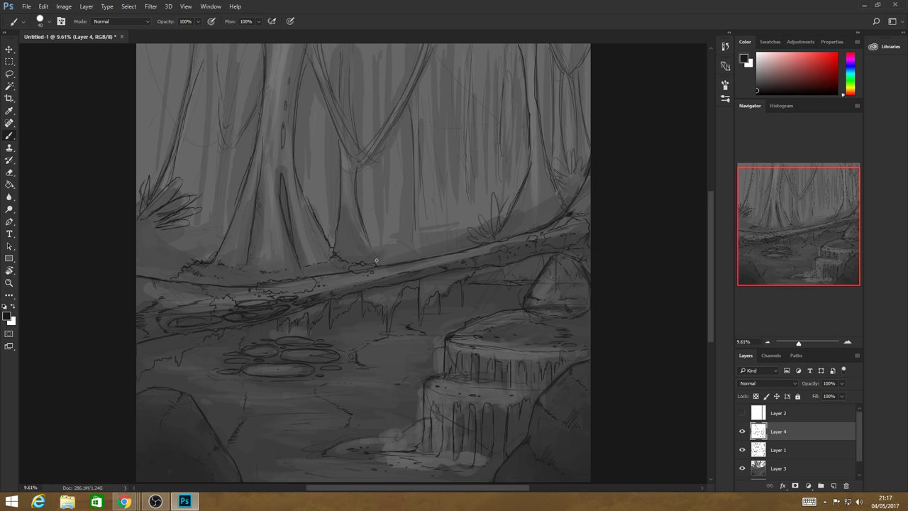
{"action": "left_click_drag", "start_coordinate": [354, 93], "coordinate": [359, 145]}
{"action": "left_click_drag", "start_coordinate": [356, 111], "coordinate": [354, 69]}
- Add broken bark marks to the large tree and rough ground lines around the bases of the large and middle trees
{"action": "left_click_drag", "start_coordinate": [278, 228], "coordinate": [275, 212]}
{"action": "left_click_drag", "start_coordinate": [293, 203], "coordinate": [296, 198]}
{"action": "left_click_drag", "start_coordinate": [225, 257], "coordinate": [234, 238]}
{"action": "left_click_drag", "start_coordinate": [193, 238], "coordinate": [213, 256]}
{"action": "left_click_drag", "start_coordinate": [381, 256], "coordinate": [397, 255]}
- Ink the looped leaves of the small bush behind the log and the ground edge beside it
{"action": "left_click_drag", "start_coordinate": [485, 240], "coordinate": [459, 248]}
{"action": "left_click_drag", "start_coordinate": [559, 204], "coordinate": [567, 196]}
{"action": "left_click_drag", "start_coordinate": [493, 229], "coordinate": [487, 225]}
{"action": "mouse_move", "coordinate": [487, 225]}
{"action": "left_mouse_down"}
{"action": "mouse_move", "coordinate": [470, 229]}
{"action": "mouse_move", "coordinate": [481, 236]}
{"action": "mouse_move", "coordinate": [505, 215]}
{"action": "mouse_move", "coordinate": [502, 224]}
{"action": "left_mouse_up"}
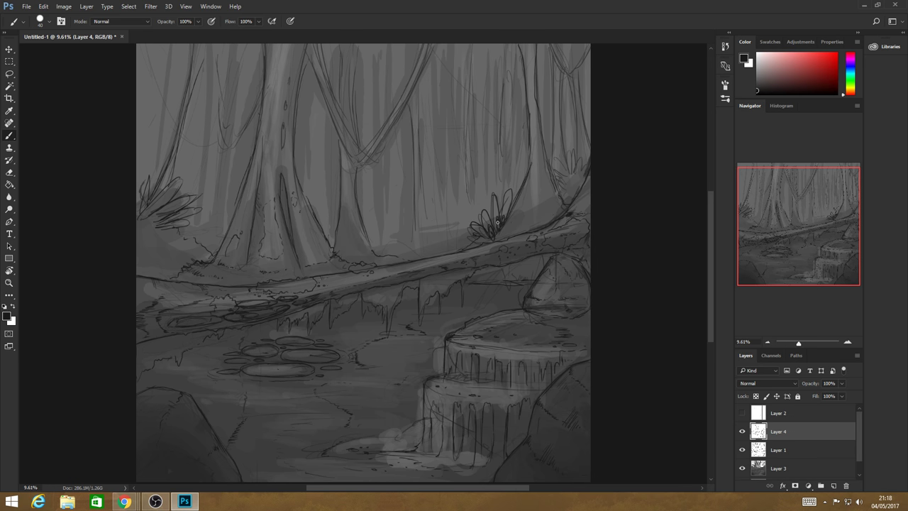
- Draw thin vertical background trunks between the middle tree and the small bush
{"action": "left_click_drag", "start_coordinate": [403, 141], "coordinate": [399, 237]}
{"action": "left_click_drag", "start_coordinate": [421, 237], "coordinate": [413, 167]}
{"action": "left_click_drag", "start_coordinate": [413, 125], "coordinate": [412, 105]}
{"action": "left_click_drag", "start_coordinate": [371, 163], "coordinate": [377, 243]}
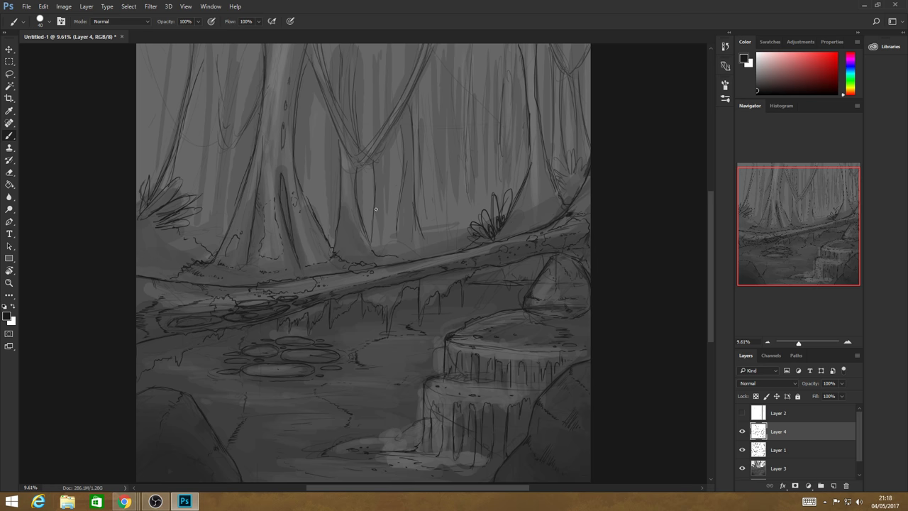
{"action": "left_click_drag", "start_coordinate": [384, 153], "coordinate": [383, 238]}
- Flip the whole canvas horizontally
{"action": "left_click", "coordinate": [9, 283]}
{"action": "mouse_move", "coordinate": [433, 339]}
{"action": "left_mouse_down"}
{"action": "mouse_move", "coordinate": [419, 334]}
{"action": "mouse_move", "coordinate": [443, 354]}
{"action": "left_mouse_up"}
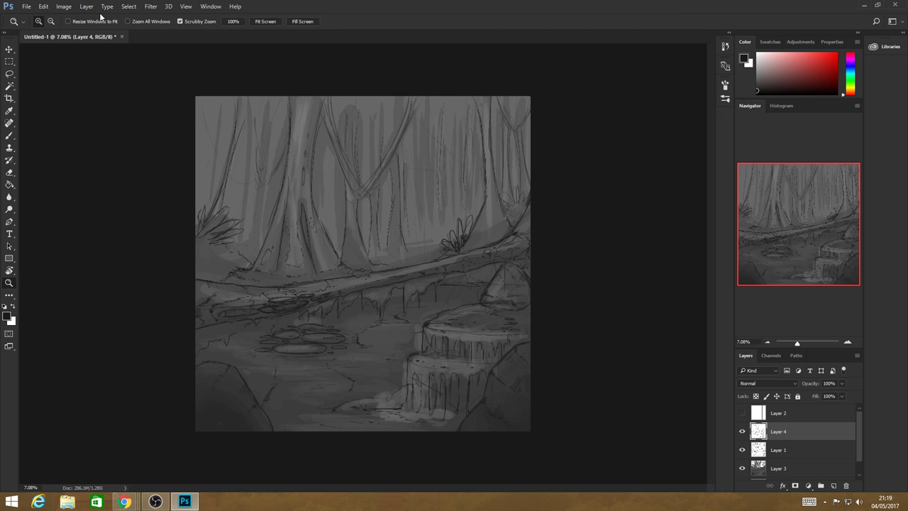
{"action": "left_click", "coordinate": [64, 6]}
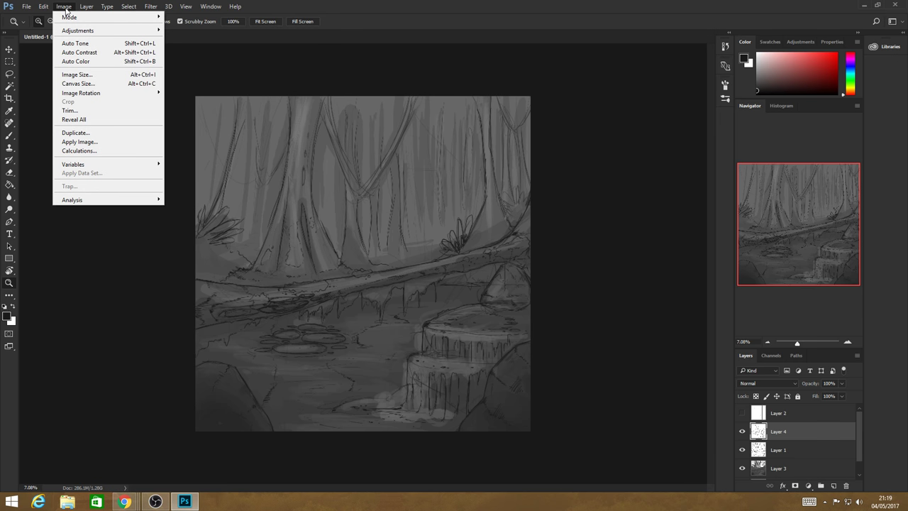
{"action": "mouse_move", "coordinate": [106, 93]}
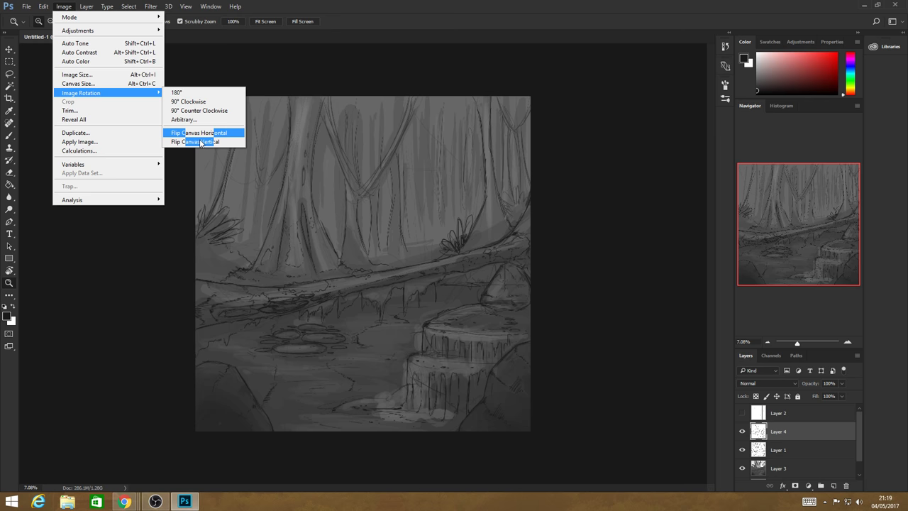
{"action": "left_click", "coordinate": [201, 142]}
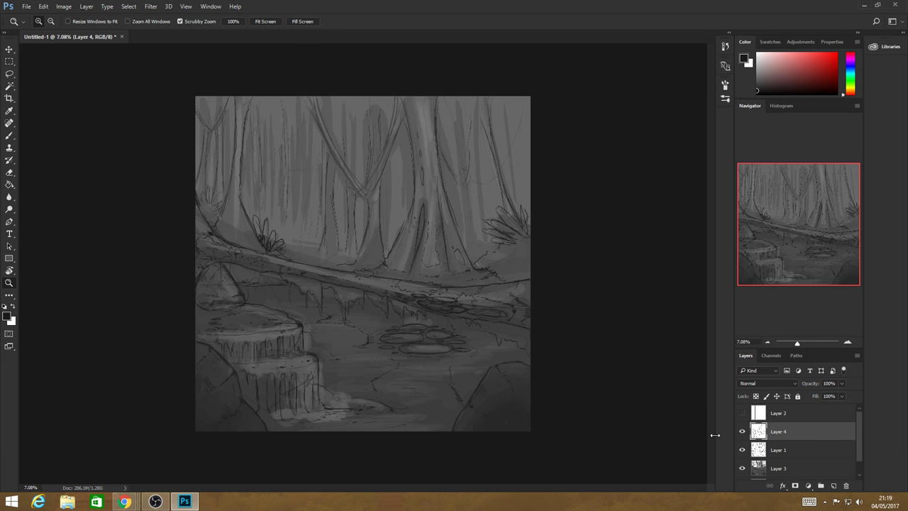
- Compare the scene with Layer 4 hidden and shown, and add a new layer directly above Layer 1
{"action": "left_click", "coordinate": [742, 431]}
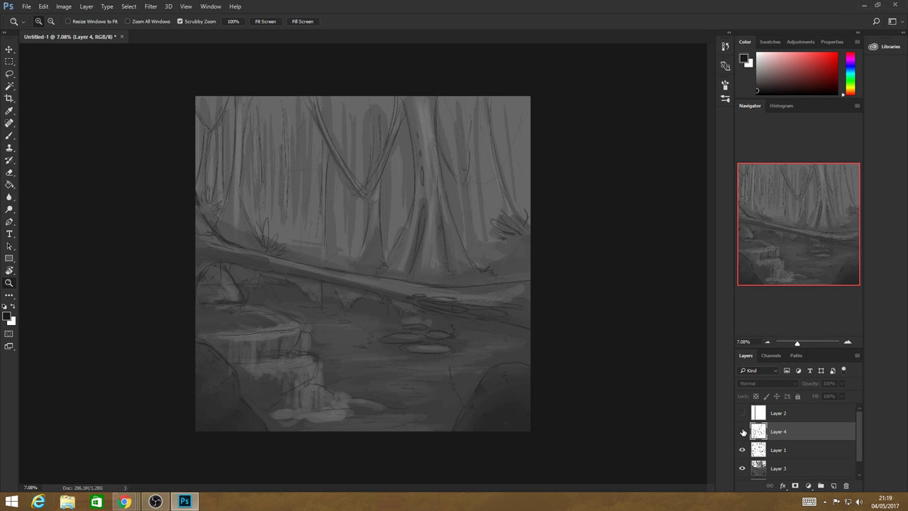
{"action": "left_click", "coordinate": [742, 432]}
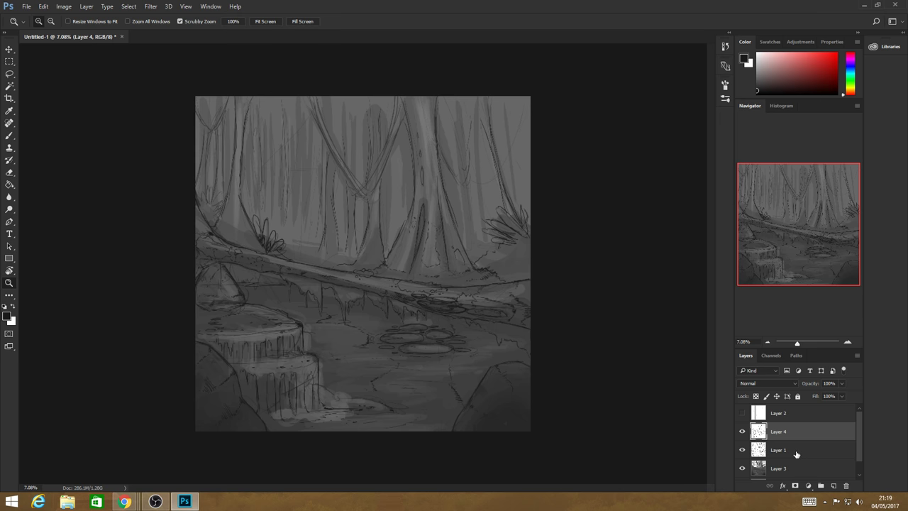
{"action": "key", "text": "ctrl+shift+alt+n"}
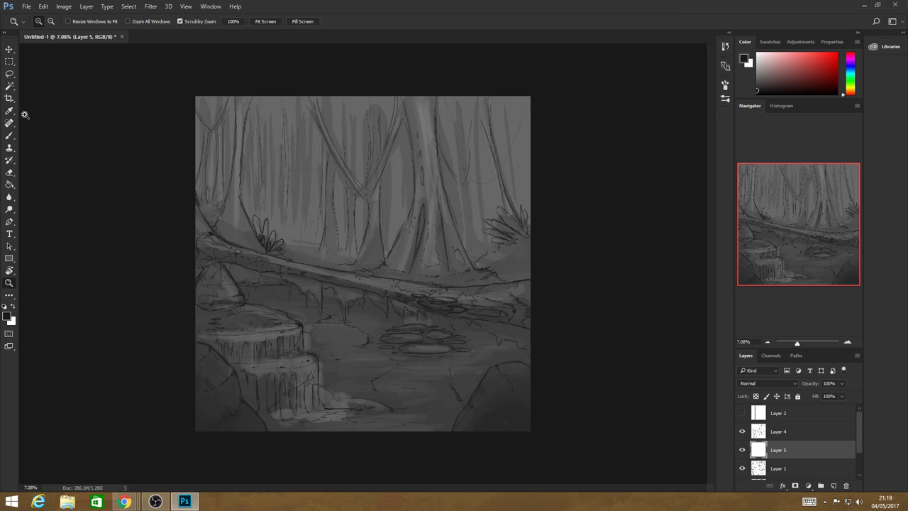
- Examine the brush's tip shape settings
{"action": "key", "text": "b"}
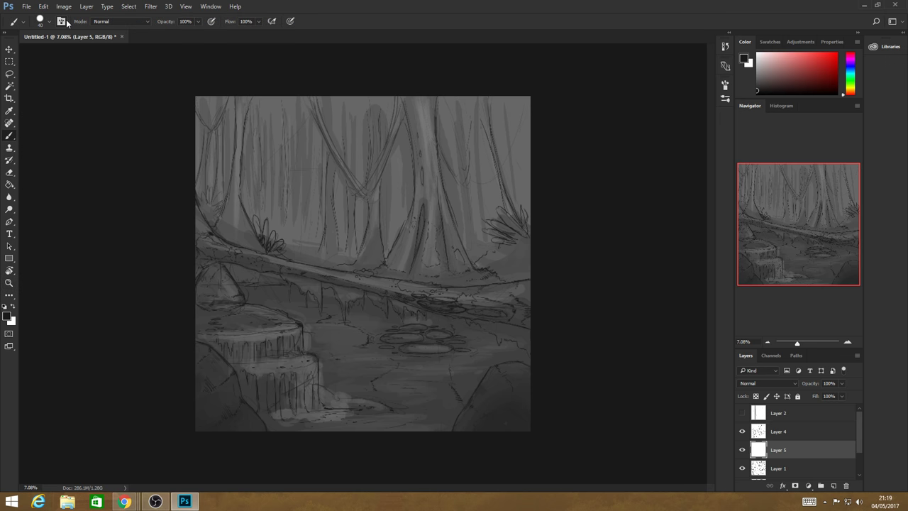
{"action": "left_click", "coordinate": [63, 21]}
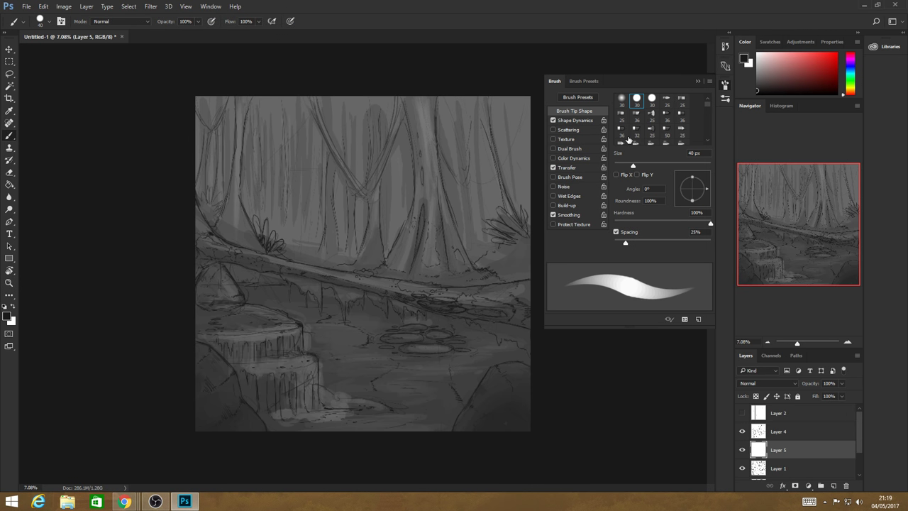
{"action": "left_click", "coordinate": [525, 317]}
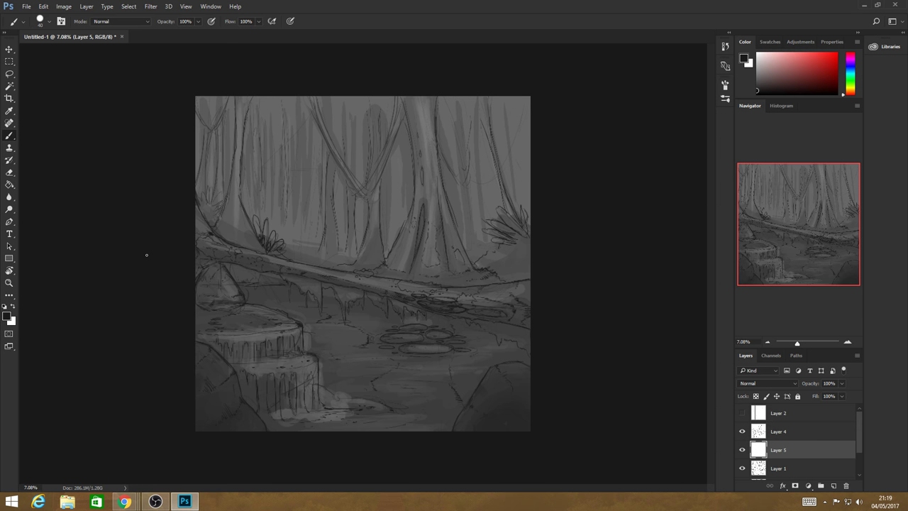
- Sample a grey tone from the fallen log and set the brush size to 165 px
{"action": "left_click", "coordinate": [9, 282]}
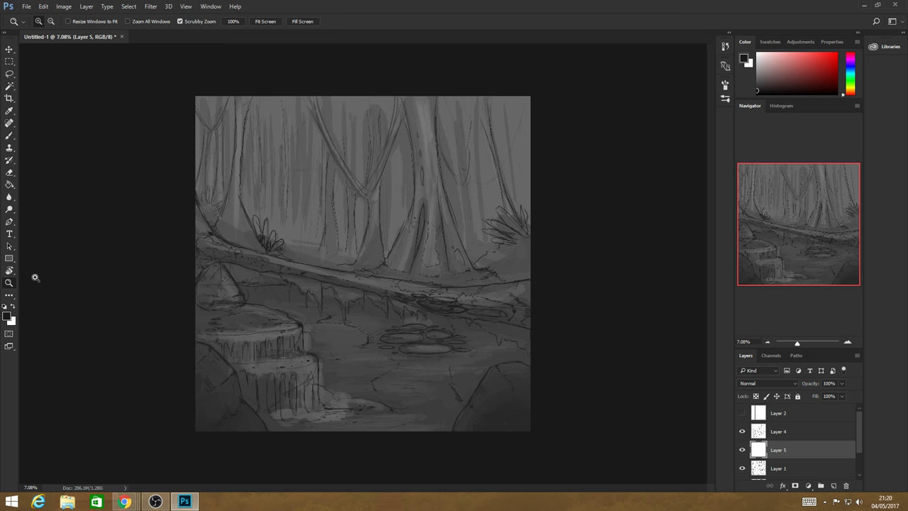
{"action": "left_click", "coordinate": [328, 267]}
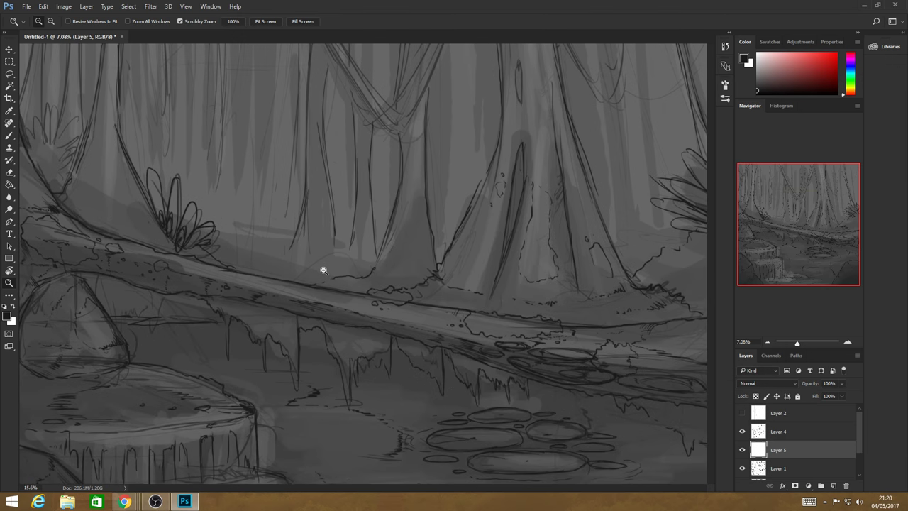
{"action": "left_click_drag", "start_coordinate": [323, 270], "coordinate": [359, 365]}
{"action": "key", "text": "b"}
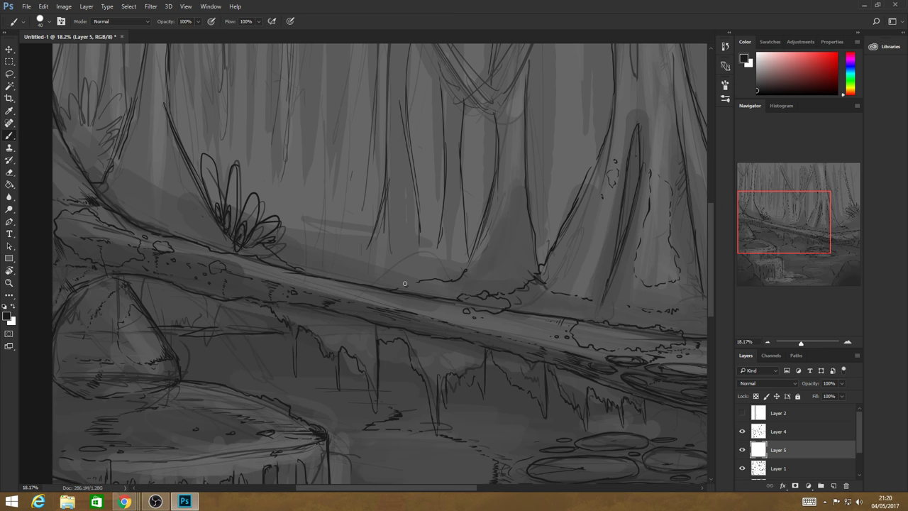
{"action": "key", "text": "alt"}
{"action": "left_click", "coordinate": [265, 266], "text": "alt"}
{"action": "left_click", "coordinate": [50, 23]}
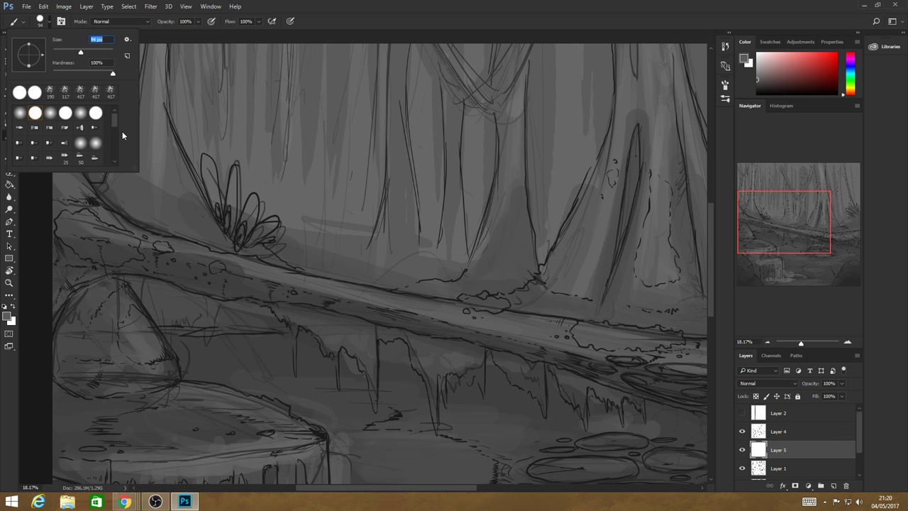
{"action": "type", "text": "165"}
{"action": "key", "text": "Return"}
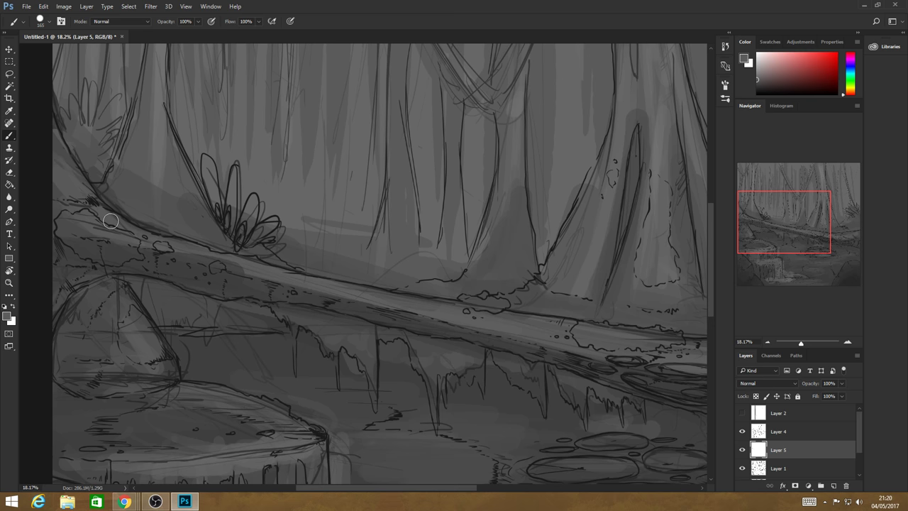
- Paint the sampled grey along the fallen log's upper surface, from its far left stretch to the broad end at the right canvas edge
{"action": "mouse_move", "coordinate": [110, 221]}
{"action": "left_mouse_down"}
{"action": "mouse_move", "coordinate": [256, 276]}
{"action": "mouse_move", "coordinate": [362, 301]}
{"action": "left_mouse_up"}
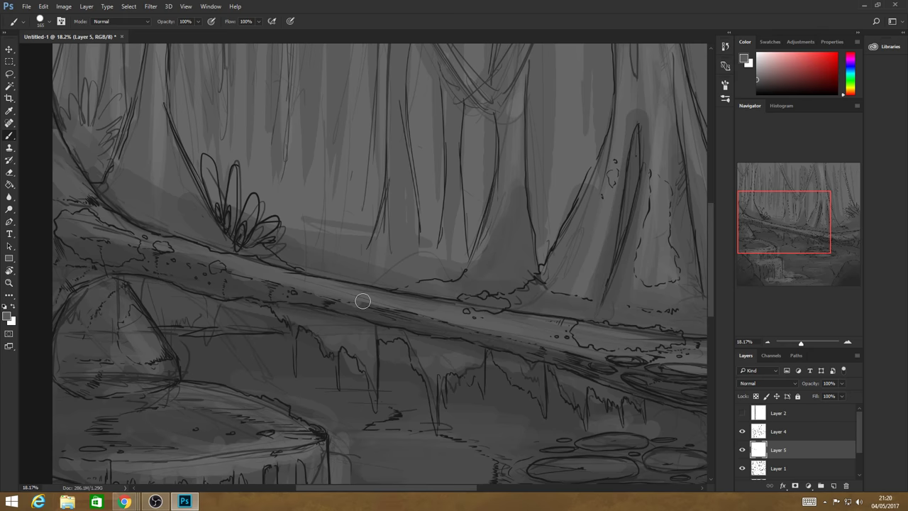
{"action": "key", "text": "z"}
{"action": "left_click_drag", "start_coordinate": [532, 333], "coordinate": [447, 308]}
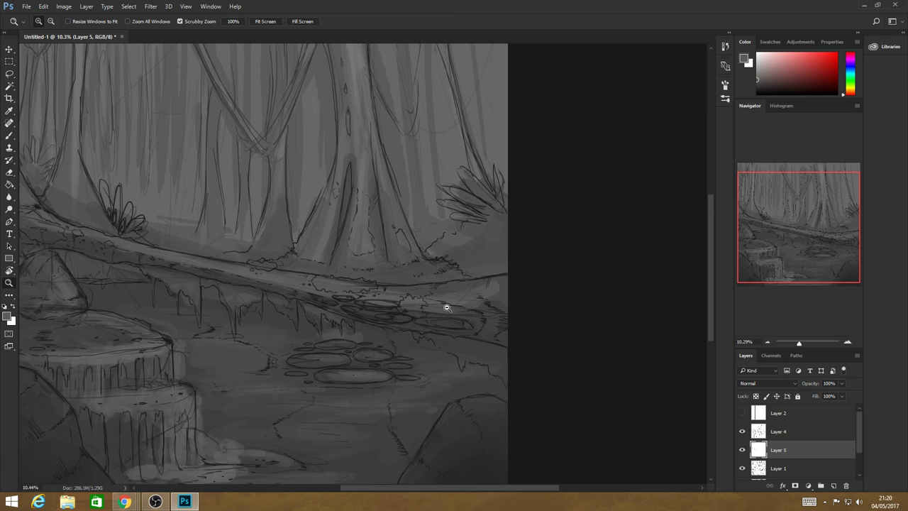
{"action": "left_click", "coordinate": [447, 307]}
{"action": "key", "text": "b"}
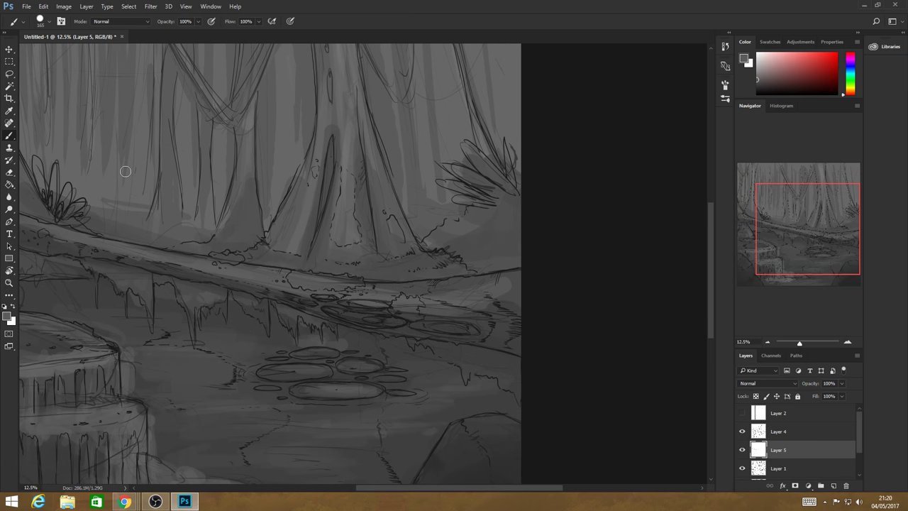
{"action": "left_click_drag", "start_coordinate": [383, 287], "coordinate": [497, 283]}
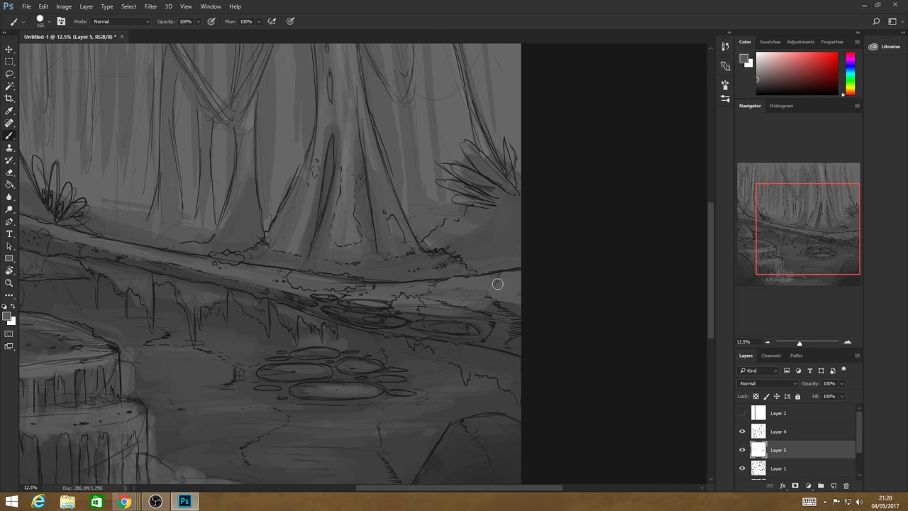
{"action": "left_click_drag", "start_coordinate": [386, 281], "coordinate": [310, 276]}
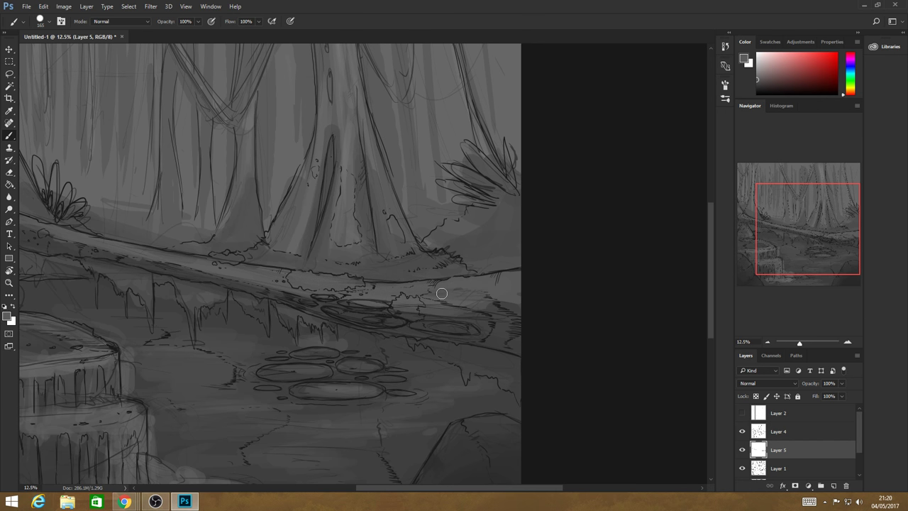
- Choose a slightly lighter grey and brush highlights along the log's top edge, up to its rising end at the left canvas edge
{"action": "left_click", "coordinate": [758, 75]}
{"action": "left_click", "coordinate": [756, 78]}
{"action": "left_click", "coordinate": [757, 76]}
{"action": "mouse_move", "coordinate": [295, 276]}
{"action": "left_mouse_down"}
{"action": "mouse_move", "coordinate": [367, 286]}
{"action": "mouse_move", "coordinate": [379, 298]}
{"action": "mouse_move", "coordinate": [464, 284]}
{"action": "left_mouse_up"}
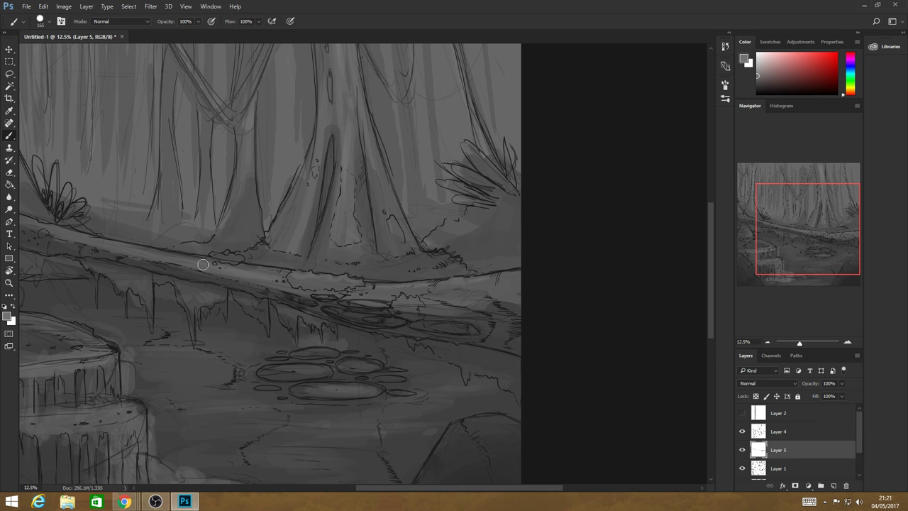
{"action": "mouse_move", "coordinate": [135, 247]}
{"action": "left_mouse_down"}
{"action": "mouse_move", "coordinate": [202, 266]}
{"action": "mouse_move", "coordinate": [25, 223]}
{"action": "left_mouse_up"}
{"action": "left_click_drag", "start_coordinate": [392, 487], "coordinate": [345, 487]}
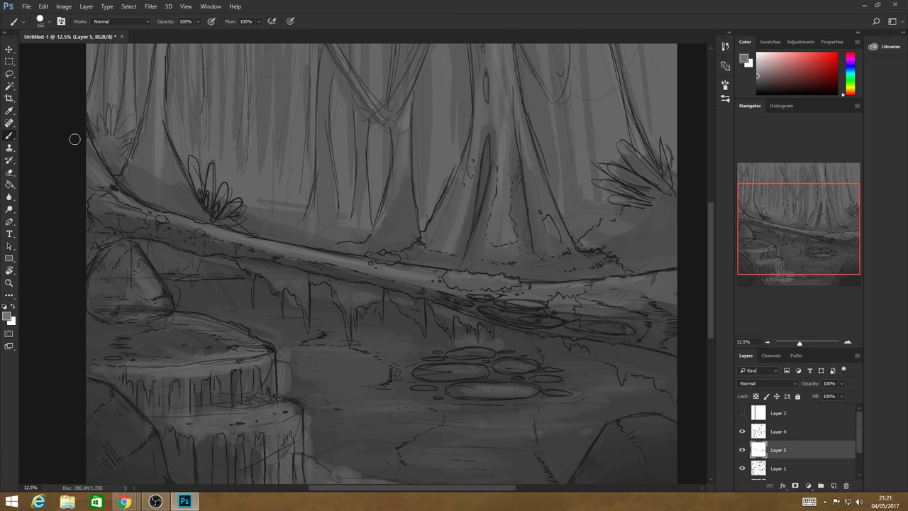
{"action": "left_click_drag", "start_coordinate": [75, 139], "coordinate": [99, 179]}
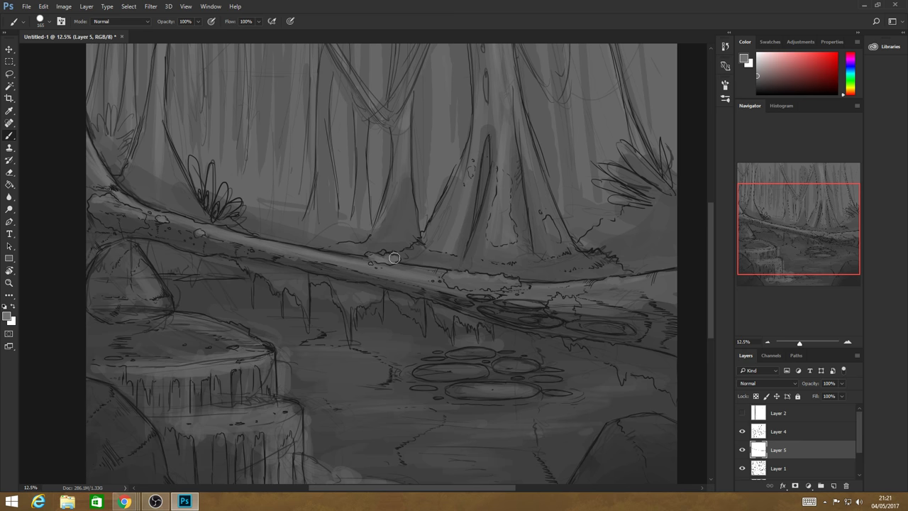
- Fill the moss patches on top of the log and the flat oval shapes on its side with the lighter grey
{"action": "left_click_drag", "start_coordinate": [395, 258], "coordinate": [375, 259]}
{"action": "left_click_drag", "start_coordinate": [451, 281], "coordinate": [489, 280]}
{"action": "mouse_move", "coordinate": [501, 303]}
{"action": "left_mouse_down"}
{"action": "mouse_move", "coordinate": [612, 311]}
{"action": "mouse_move", "coordinate": [548, 323]}
{"action": "mouse_move", "coordinate": [490, 312]}
{"action": "left_mouse_up"}
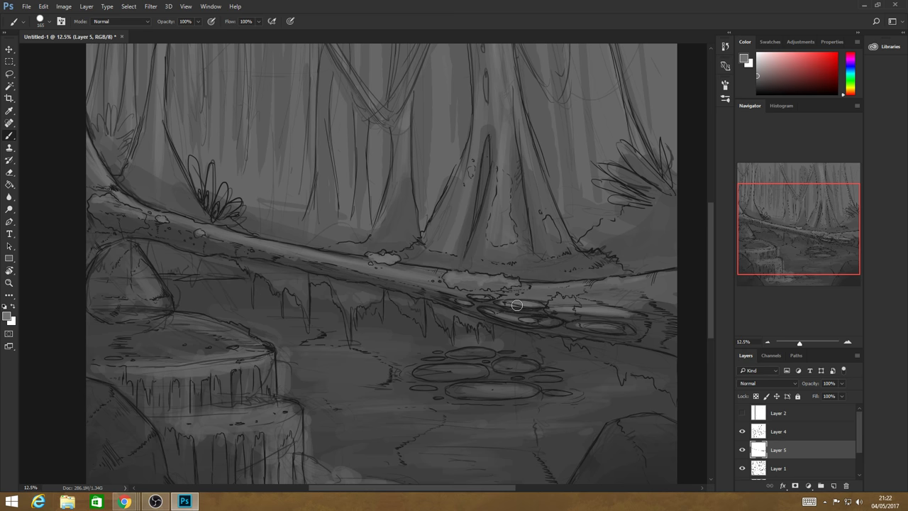
- Save the forest painting as Forest_WIP in Photoshop format, keeping layers and Maximize Compatibility enabled
{"action": "left_click_drag", "start_coordinate": [578, 315], "coordinate": [589, 316]}
{"action": "left_click", "coordinate": [26, 7]}
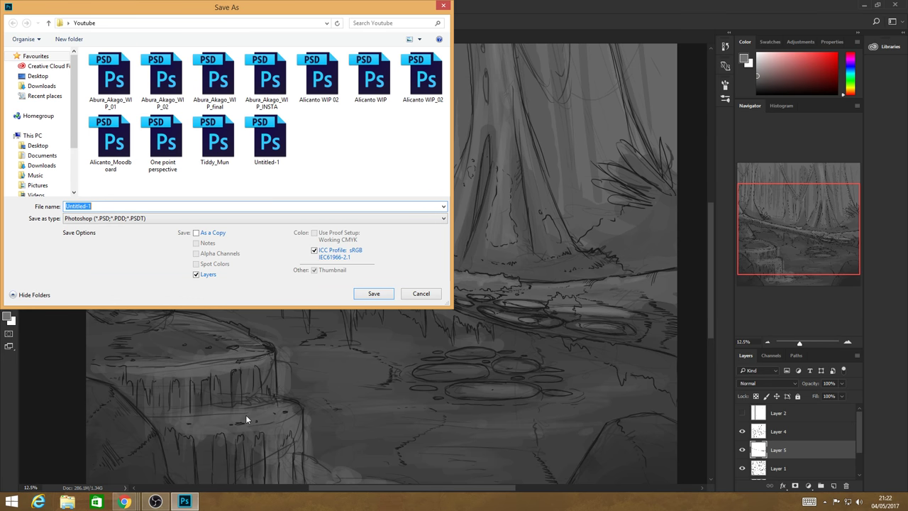
{"action": "type", "text": "Forest_"}
{"action": "key", "text": "Return"}
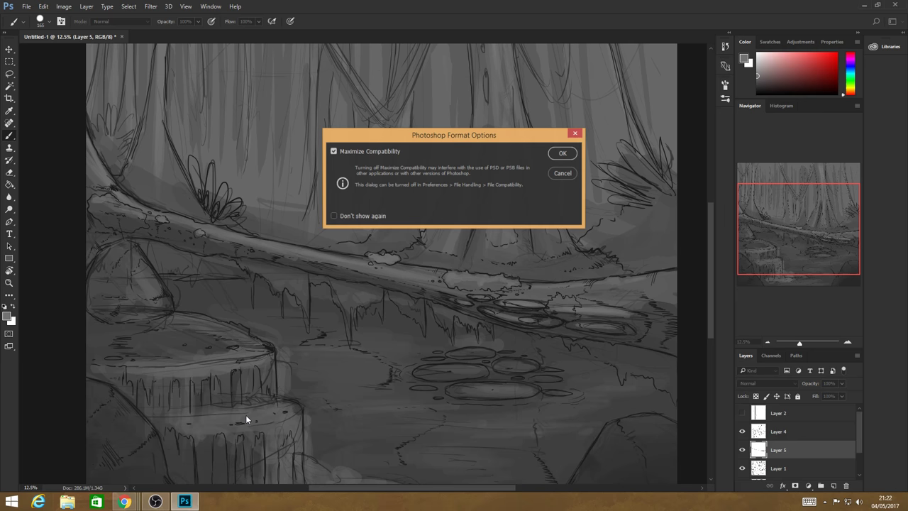
{"action": "key", "text": "Return"}
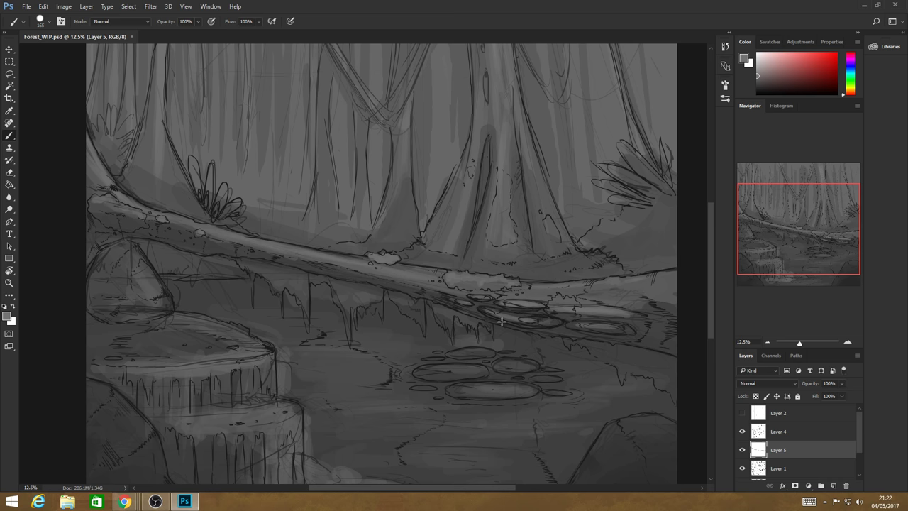
- Touch up the mossy patches at the far-left end of the fallen log with light grey
{"action": "left_click", "coordinate": [199, 234]}
{"action": "left_click_drag", "start_coordinate": [111, 200], "coordinate": [116, 205]}
{"action": "key", "text": "z"}
{"action": "mouse_move", "coordinate": [497, 285]}
{"action": "left_mouse_down"}
{"action": "mouse_move", "coordinate": [446, 286]}
{"action": "mouse_move", "coordinate": [433, 304]}
{"action": "left_mouse_up"}
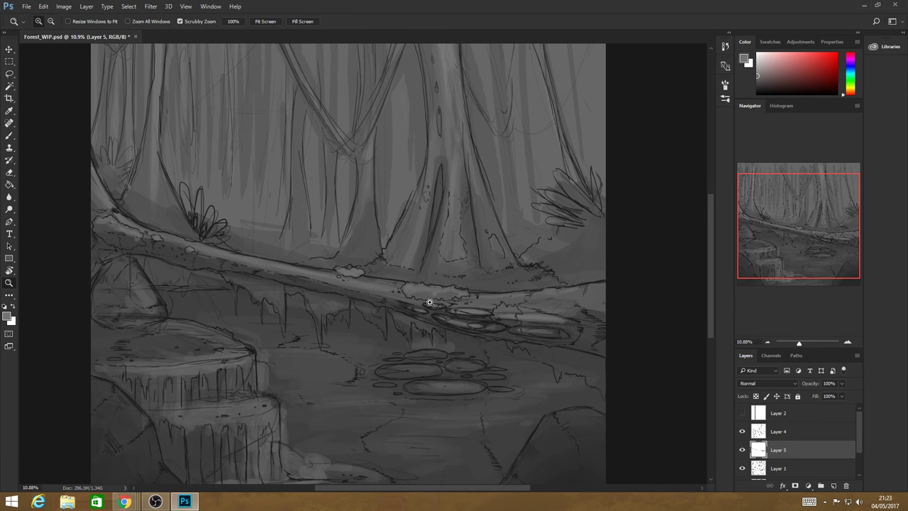
{"action": "left_click_drag", "start_coordinate": [429, 302], "coordinate": [439, 377]}
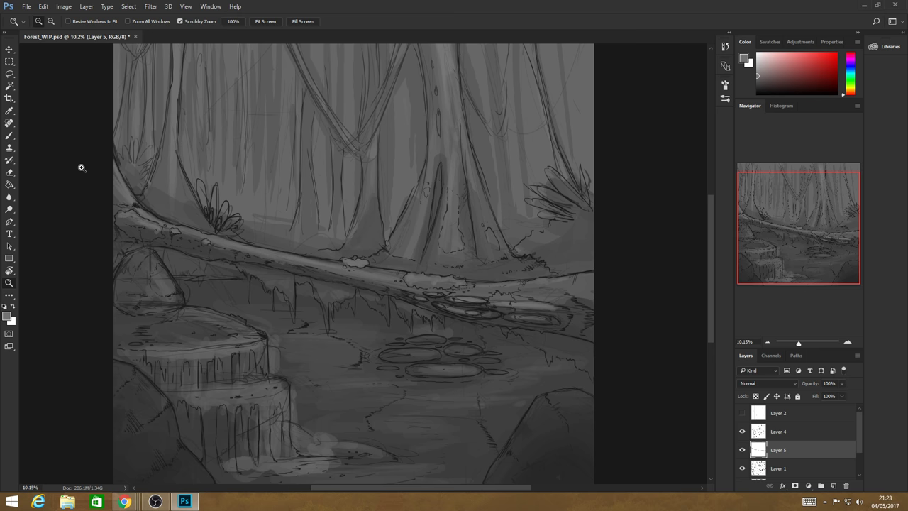
- Enlarge the hard round brush to 480 px
{"action": "key", "text": "b"}
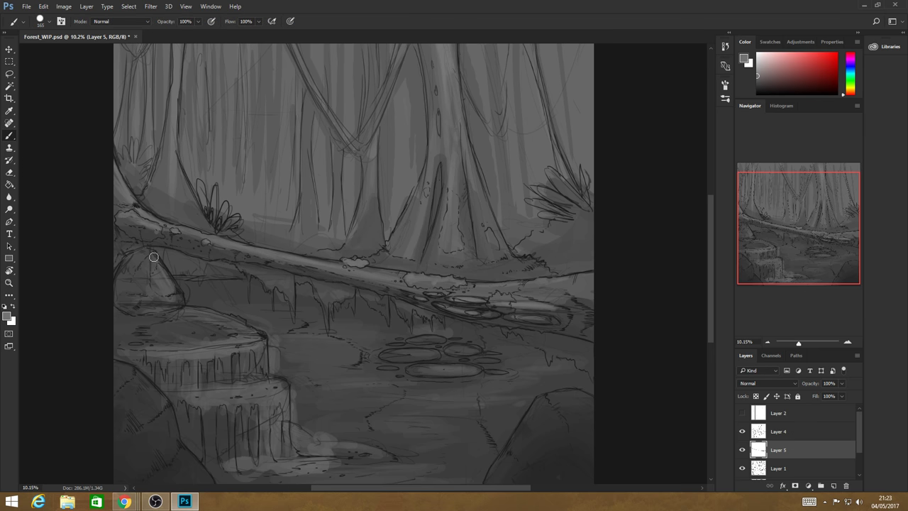
{"action": "key", "text": "F5"}
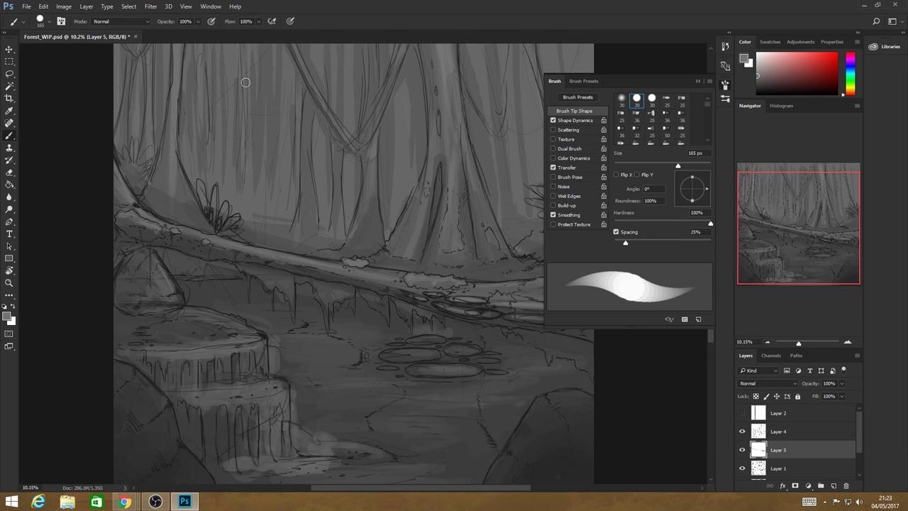
{"action": "left_click", "coordinate": [44, 21]}
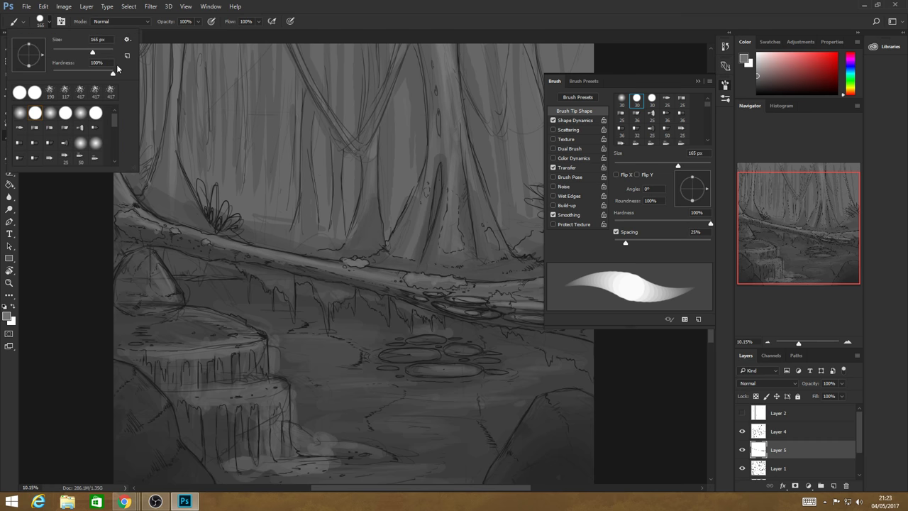
{"action": "left_click_drag", "start_coordinate": [93, 52], "coordinate": [106, 53]}
{"action": "key", "text": "Return"}
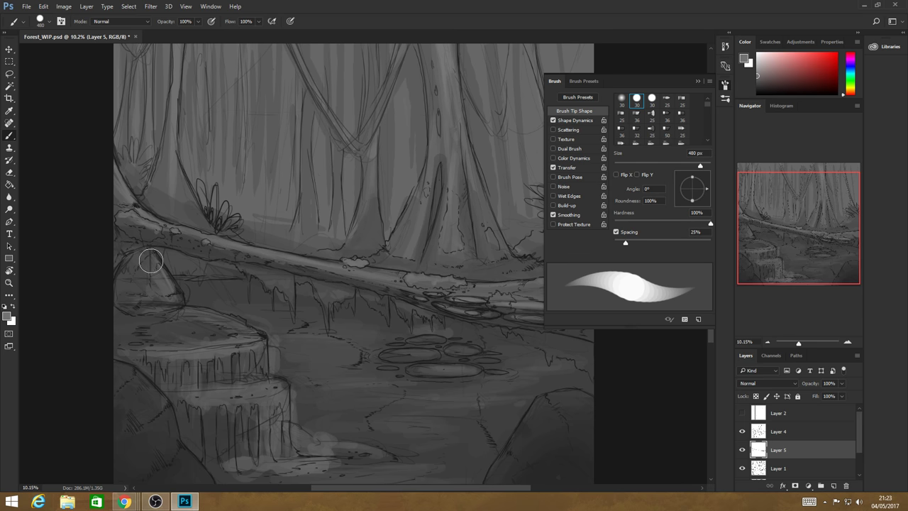
- Block in the shading of the pointed rock above the waterfall using light and sampled mid greys
{"action": "left_click_drag", "start_coordinate": [151, 261], "coordinate": [172, 303]}
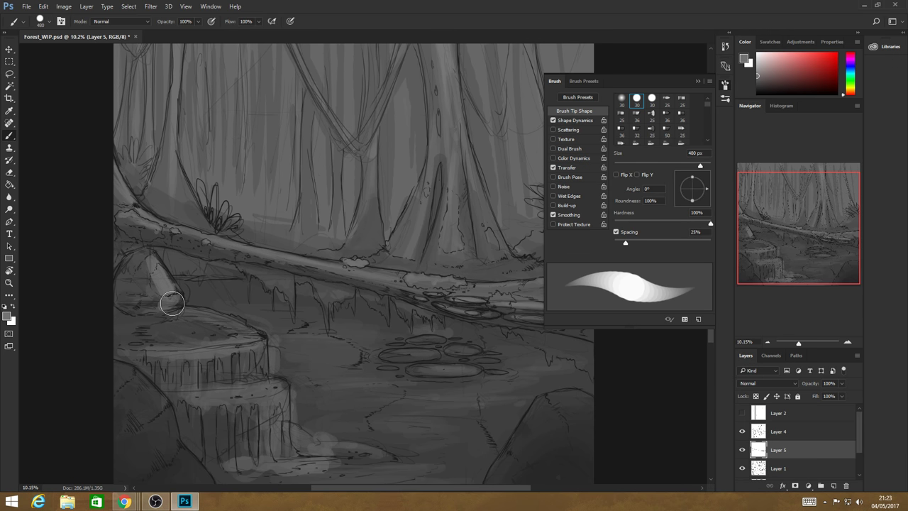
{"action": "left_click_drag", "start_coordinate": [136, 250], "coordinate": [169, 288]}
{"action": "left_click", "coordinate": [147, 263], "text": "alt"}
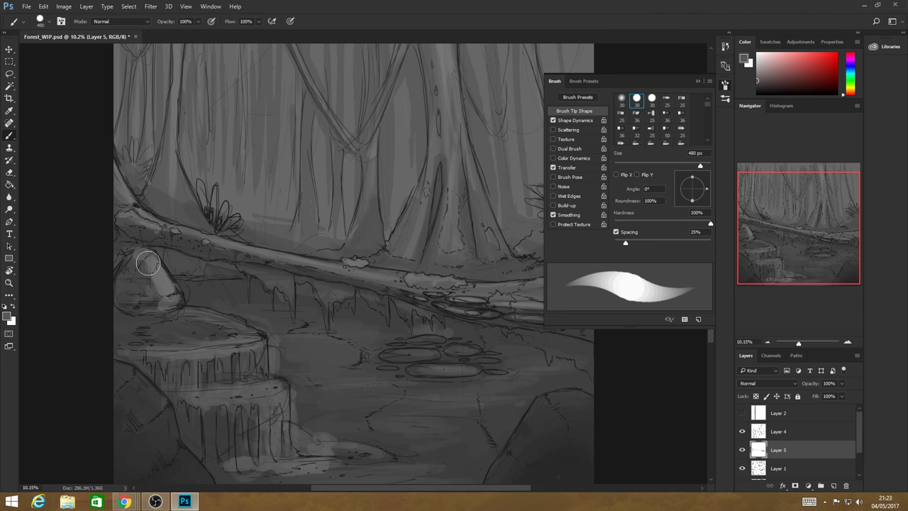
{"action": "left_click_drag", "start_coordinate": [147, 263], "coordinate": [168, 300]}
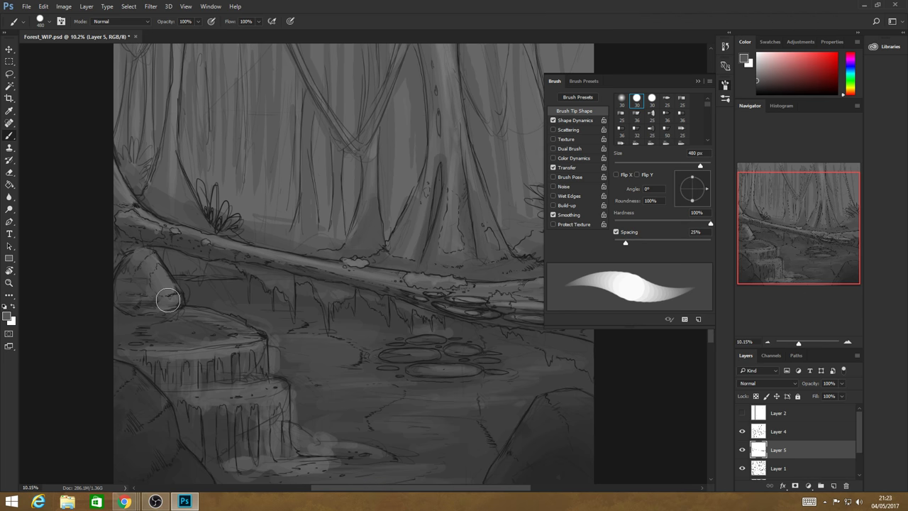
{"action": "left_click_drag", "start_coordinate": [145, 265], "coordinate": [134, 299]}
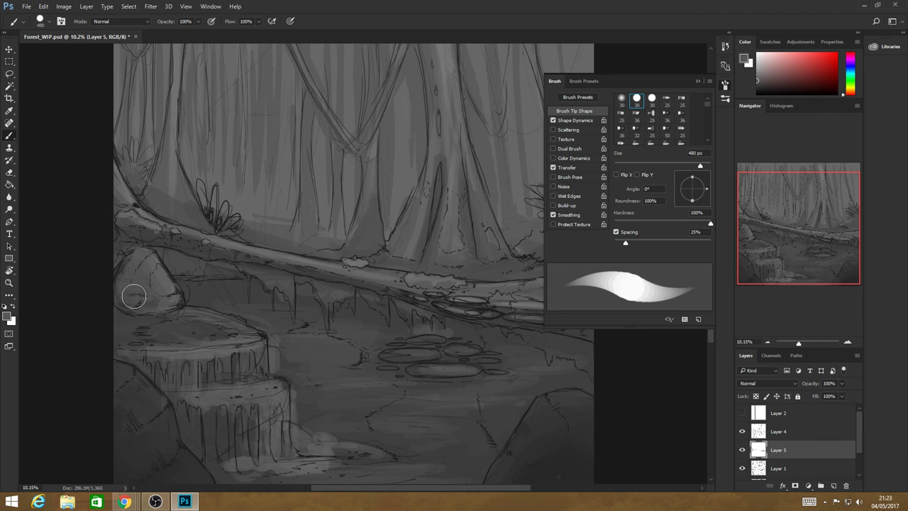
- Rework the pointed rock with sampled darker and lighter greys and lighten the upper waterfall ledge
{"action": "key", "text": "alt"}
{"action": "left_click", "coordinate": [179, 369], "text": "alt"}
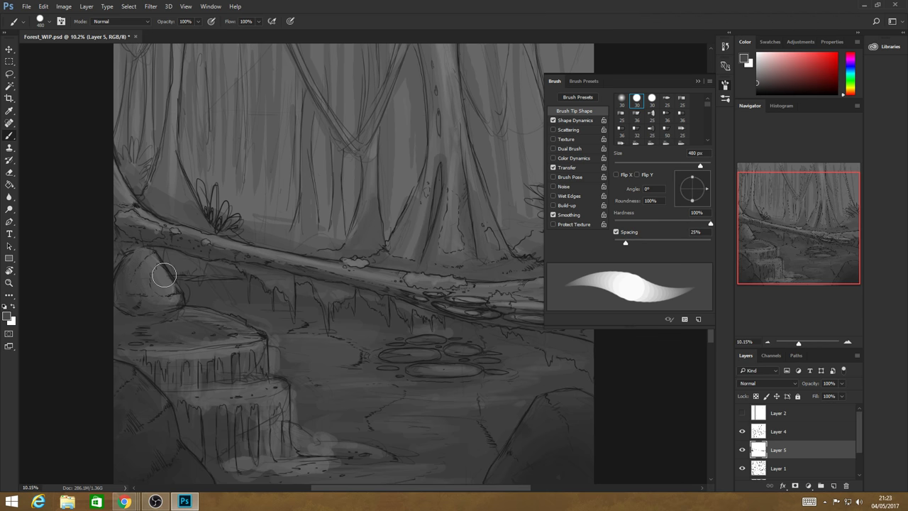
{"action": "left_click", "coordinate": [174, 230], "text": "alt"}
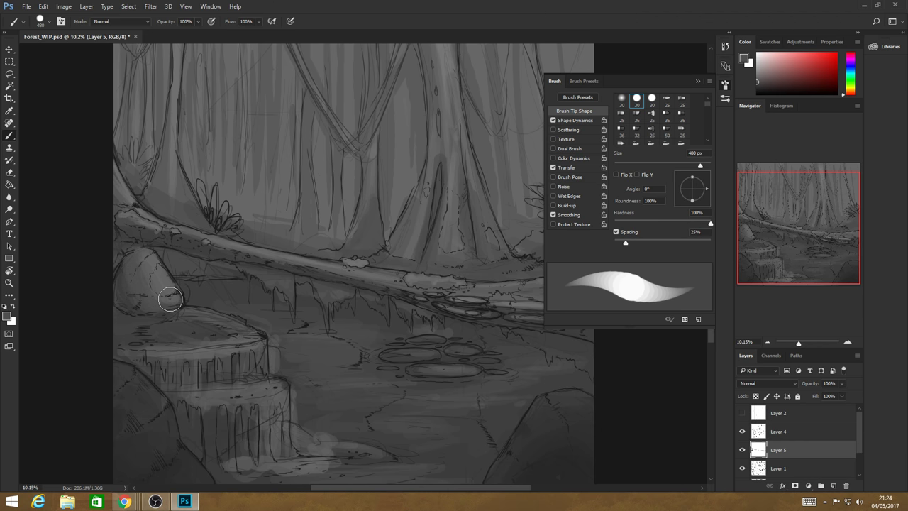
{"action": "mouse_move", "coordinate": [170, 298]}
{"action": "left_mouse_down"}
{"action": "mouse_move", "coordinate": [190, 315]}
{"action": "mouse_move", "coordinate": [160, 341]}
{"action": "mouse_move", "coordinate": [175, 338]}
{"action": "mouse_move", "coordinate": [164, 317]}
{"action": "mouse_move", "coordinate": [113, 348]}
{"action": "left_mouse_up"}
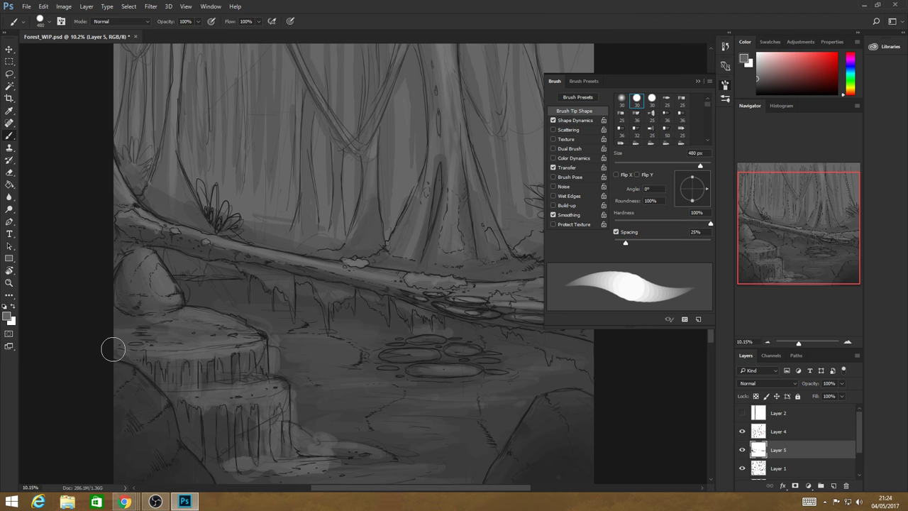
- Shade the base of the pointed rock and the adjoining ledge with a dark grey sampled beside it
{"action": "left_click", "coordinate": [132, 317], "text": "alt"}
{"action": "left_click_drag", "start_coordinate": [132, 317], "coordinate": [185, 313]}
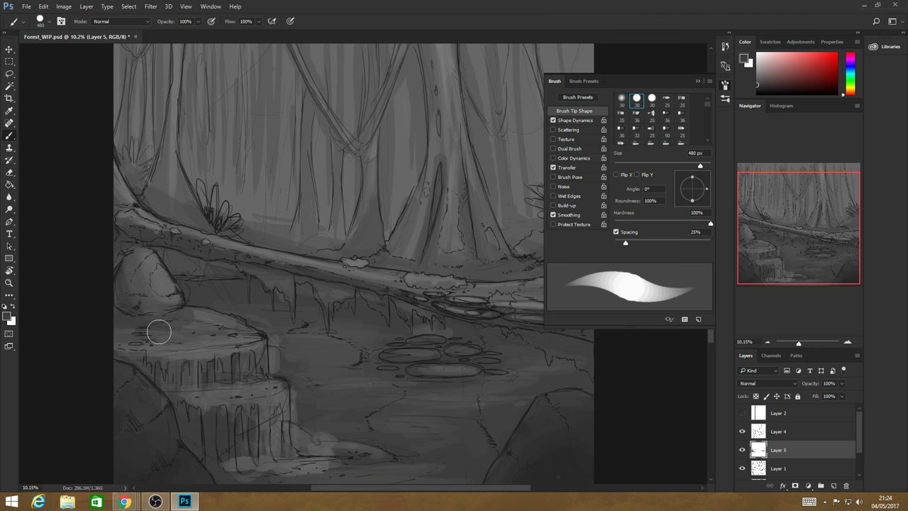
{"action": "key", "text": "alt"}
{"action": "key", "text": "F6"}
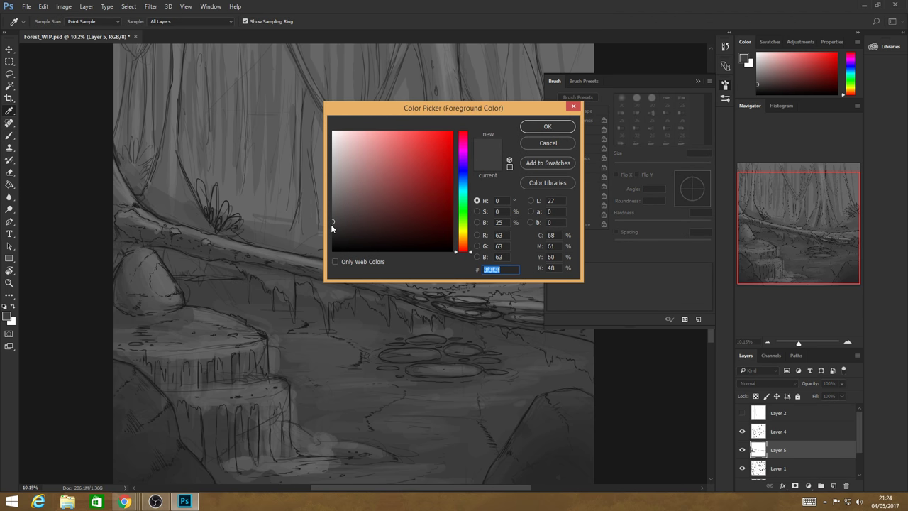
{"action": "key", "text": "Return"}
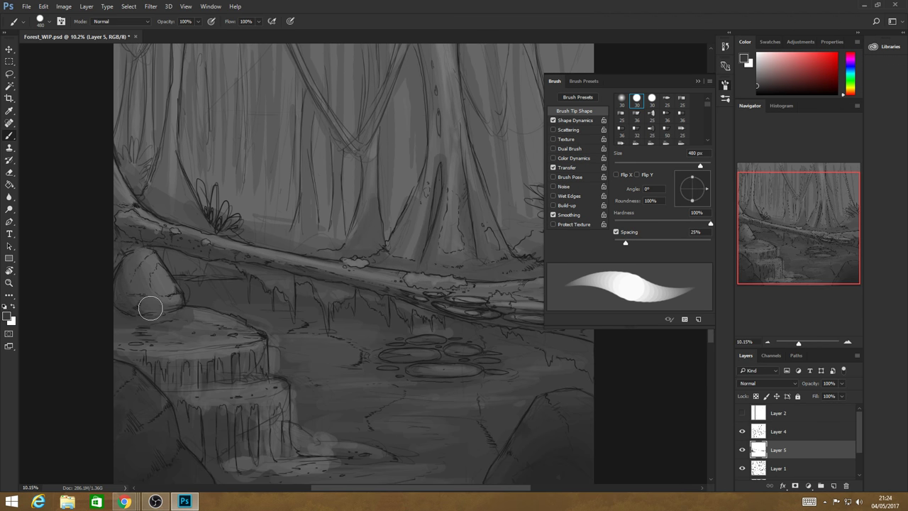
- Brighten the pointed rock's lit face and the top of the upper ledge with a lighter sampled grey
{"action": "key", "text": "alt"}
{"action": "left_click", "coordinate": [151, 290], "text": "alt"}
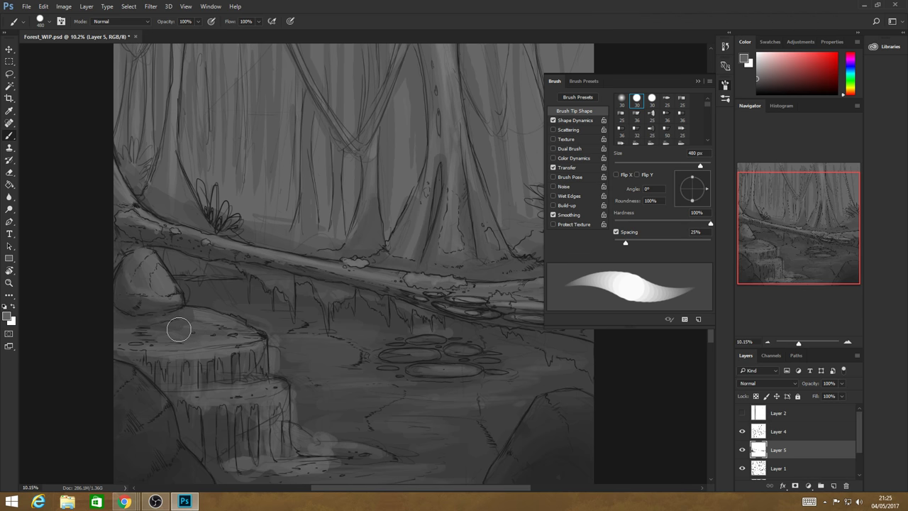
{"action": "left_click", "coordinate": [699, 79]}
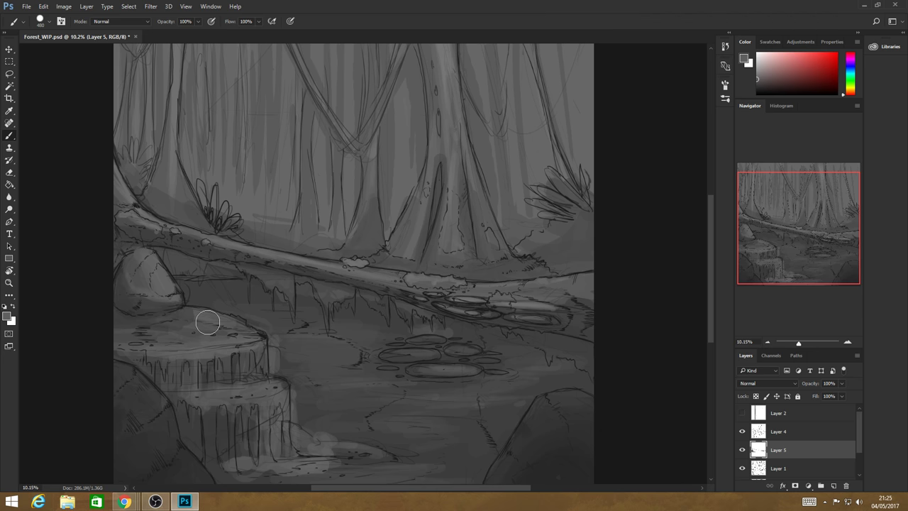
{"action": "mouse_move", "coordinate": [208, 323]}
{"action": "left_mouse_down"}
{"action": "mouse_move", "coordinate": [228, 337]}
{"action": "mouse_move", "coordinate": [207, 344]}
{"action": "left_mouse_up"}
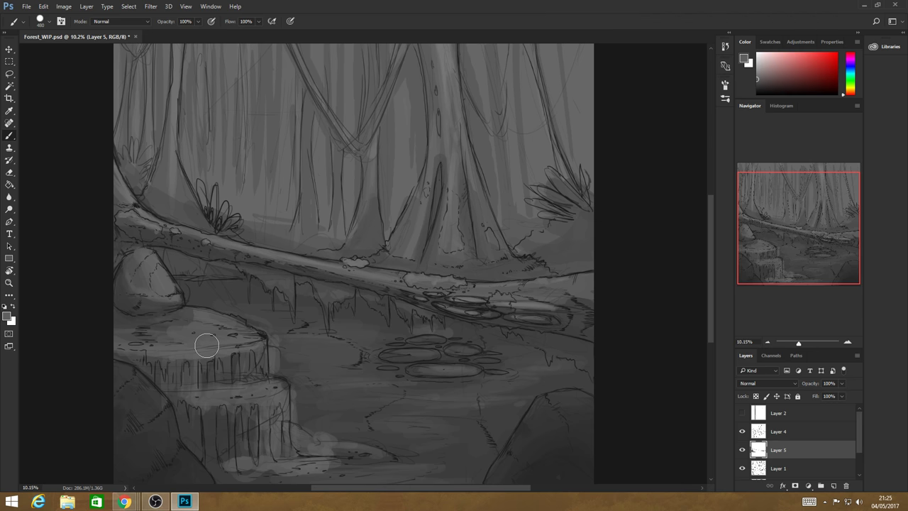
- Paint lighter vertical streaks of falling water down both tiers of the waterfall
{"action": "left_click_drag", "start_coordinate": [247, 376], "coordinate": [248, 392]}
{"action": "mouse_move", "coordinate": [262, 357]}
{"action": "left_mouse_down"}
{"action": "mouse_move", "coordinate": [261, 373]}
{"action": "mouse_move", "coordinate": [226, 391]}
{"action": "mouse_move", "coordinate": [229, 357]}
{"action": "mouse_move", "coordinate": [213, 348]}
{"action": "mouse_move", "coordinate": [215, 399]}
{"action": "left_mouse_up"}
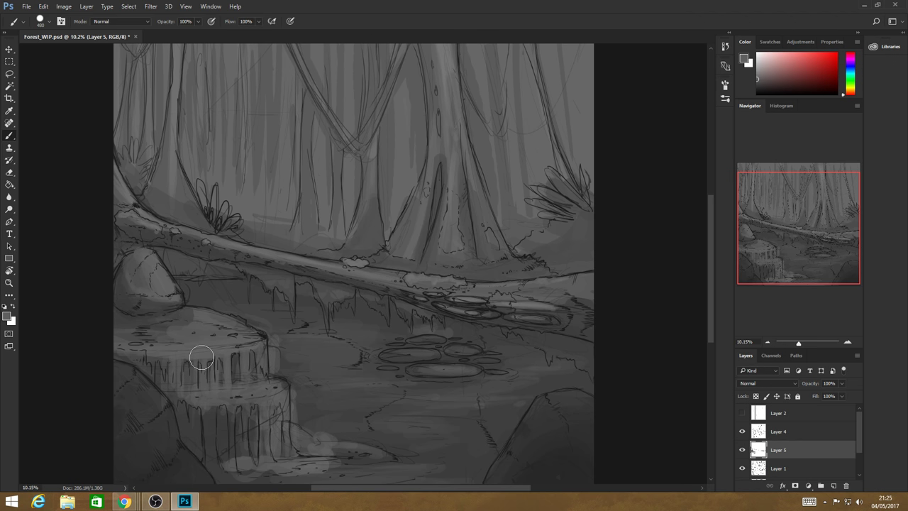
{"action": "left_click", "coordinate": [757, 76]}
{"action": "mouse_move", "coordinate": [263, 358]}
{"action": "left_mouse_down"}
{"action": "mouse_move", "coordinate": [263, 370]}
{"action": "mouse_move", "coordinate": [244, 376]}
{"action": "left_mouse_up"}
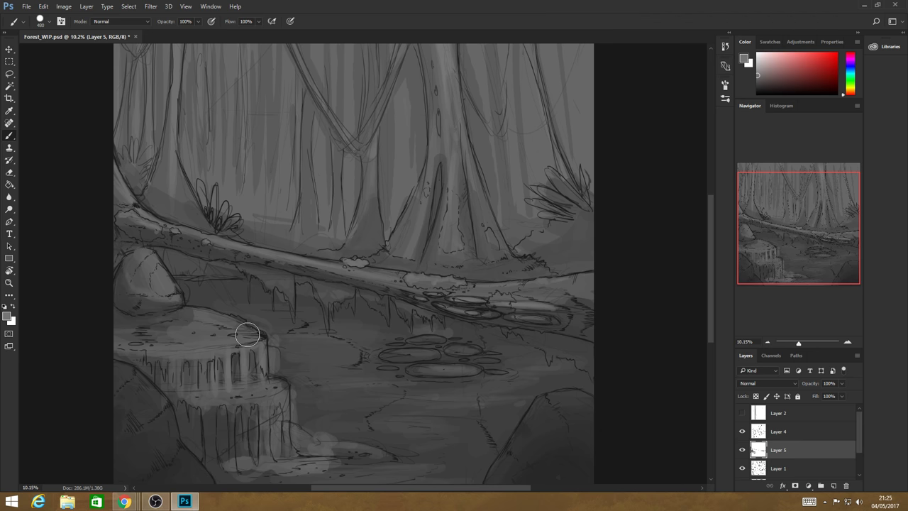
{"action": "mouse_move", "coordinate": [236, 351]}
{"action": "left_mouse_down"}
{"action": "mouse_move", "coordinate": [237, 388]}
{"action": "mouse_move", "coordinate": [283, 392]}
{"action": "mouse_move", "coordinate": [271, 427]}
{"action": "mouse_move", "coordinate": [281, 401]}
{"action": "mouse_move", "coordinate": [247, 401]}
{"action": "mouse_move", "coordinate": [219, 434]}
{"action": "mouse_move", "coordinate": [279, 415]}
{"action": "left_mouse_up"}
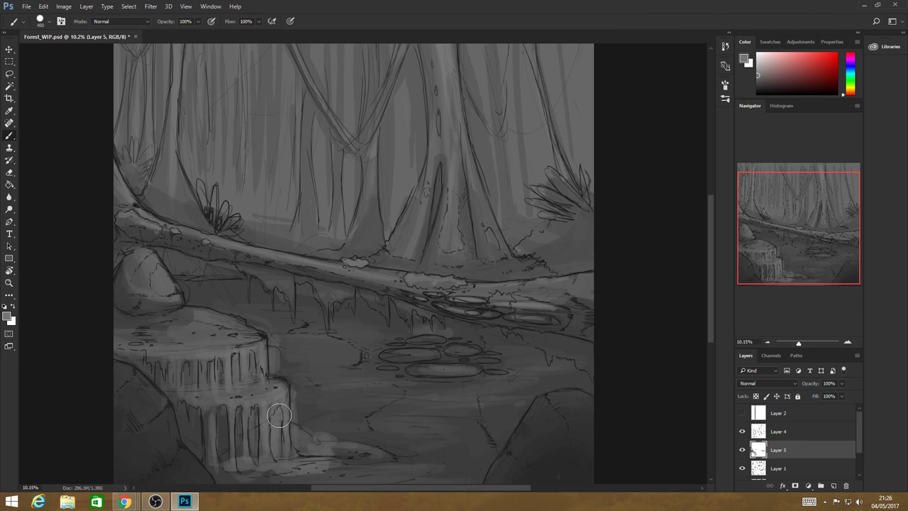
- Paint lighter horizontal ripples across the pool and around the lily pads using greys sampled near the waterfall base
{"action": "key", "text": "alt"}
{"action": "left_click", "coordinate": [331, 428], "text": "alt"}
{"action": "left_click", "coordinate": [344, 418], "text": "alt"}
{"action": "mouse_move", "coordinate": [344, 418]}
{"action": "left_mouse_down"}
{"action": "mouse_move", "coordinate": [466, 423]}
{"action": "mouse_move", "coordinate": [367, 428]}
{"action": "left_mouse_up"}
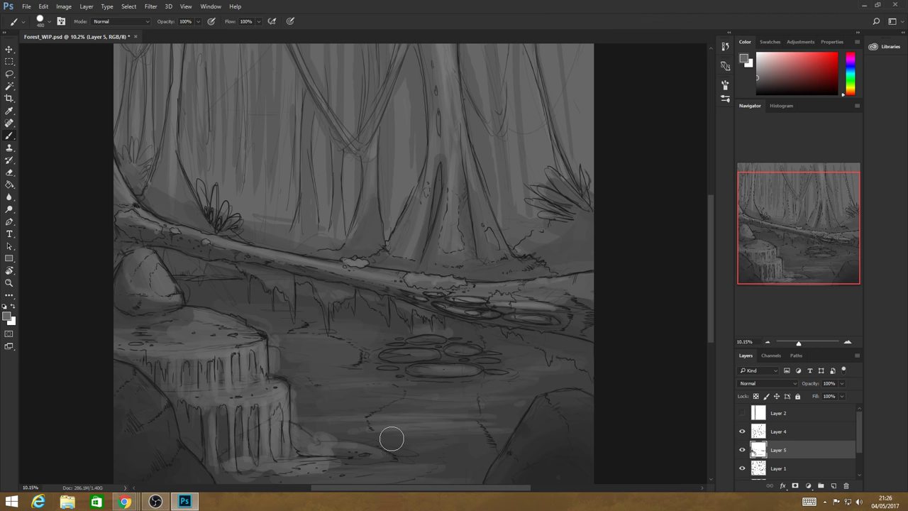
{"action": "mouse_move", "coordinate": [486, 437]}
{"action": "left_mouse_down"}
{"action": "mouse_move", "coordinate": [350, 459]}
{"action": "mouse_move", "coordinate": [505, 460]}
{"action": "left_mouse_up"}
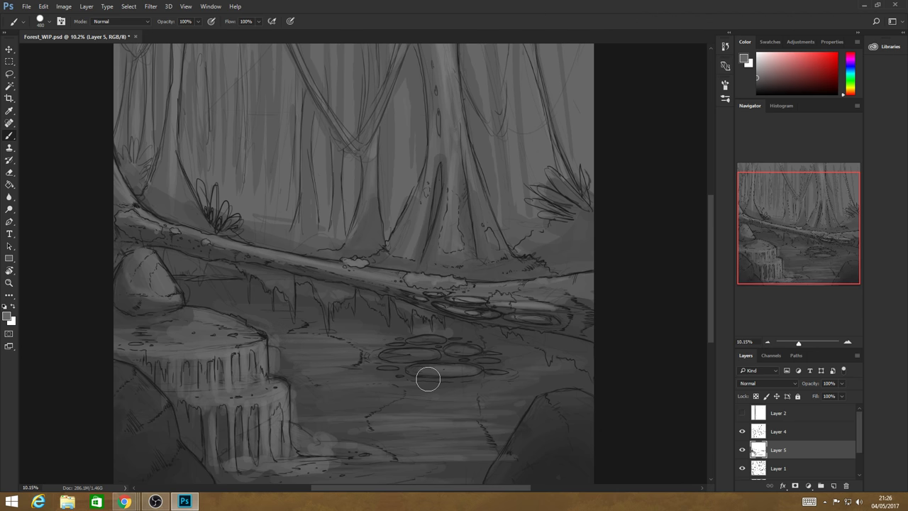
{"action": "left_click_drag", "start_coordinate": [428, 379], "coordinate": [477, 387]}
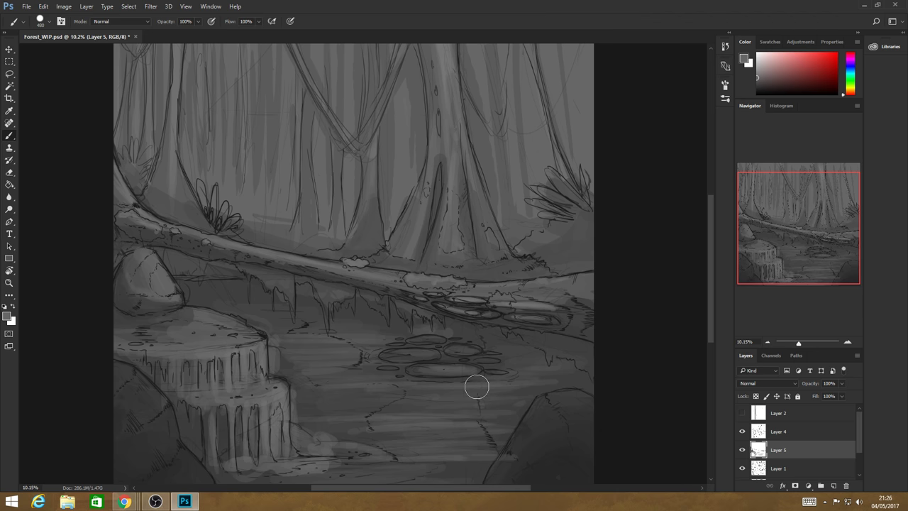
- Darken the water along the waterfall's edge and blend the foreground pool with sampled greys
{"action": "left_click", "coordinate": [310, 396], "text": "alt"}
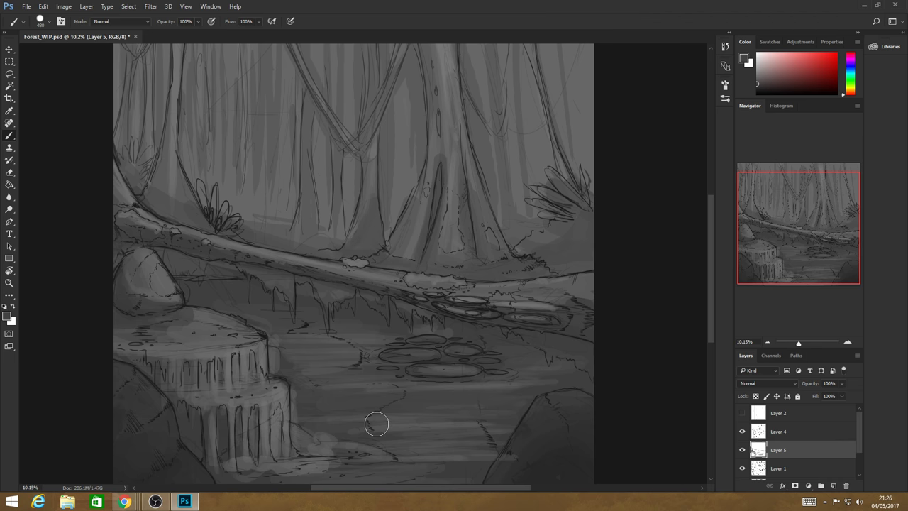
{"action": "left_click_drag", "start_coordinate": [417, 411], "coordinate": [372, 430]}
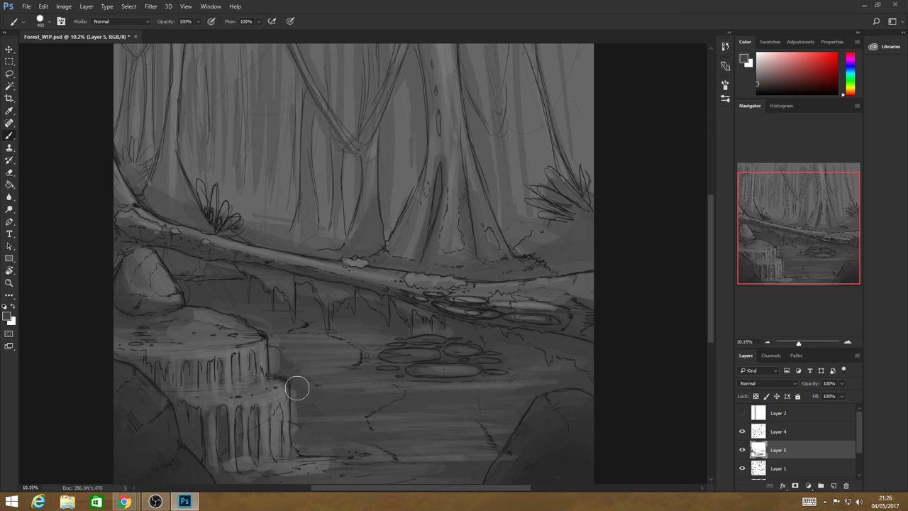
{"action": "left_click_drag", "start_coordinate": [297, 388], "coordinate": [300, 396]}
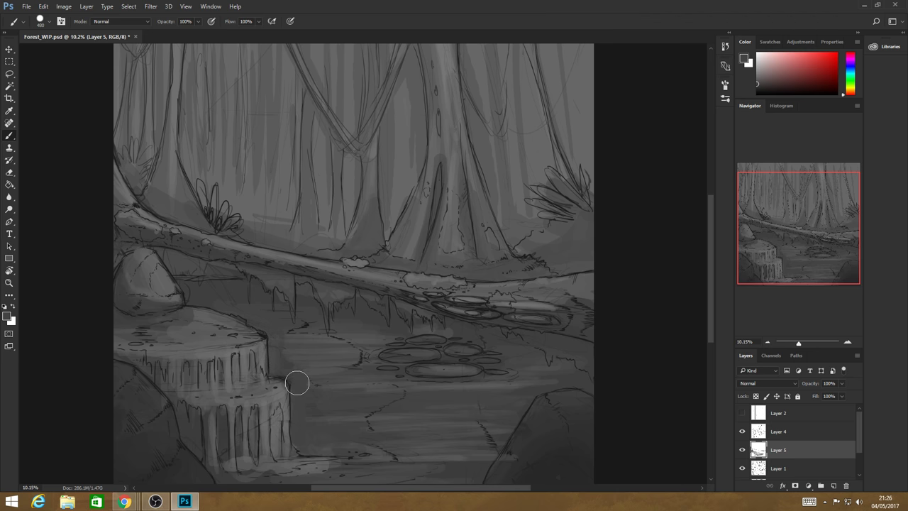
{"action": "left_click", "coordinate": [306, 356], "text": "alt"}
{"action": "left_click_drag", "start_coordinate": [371, 473], "coordinate": [422, 472]}
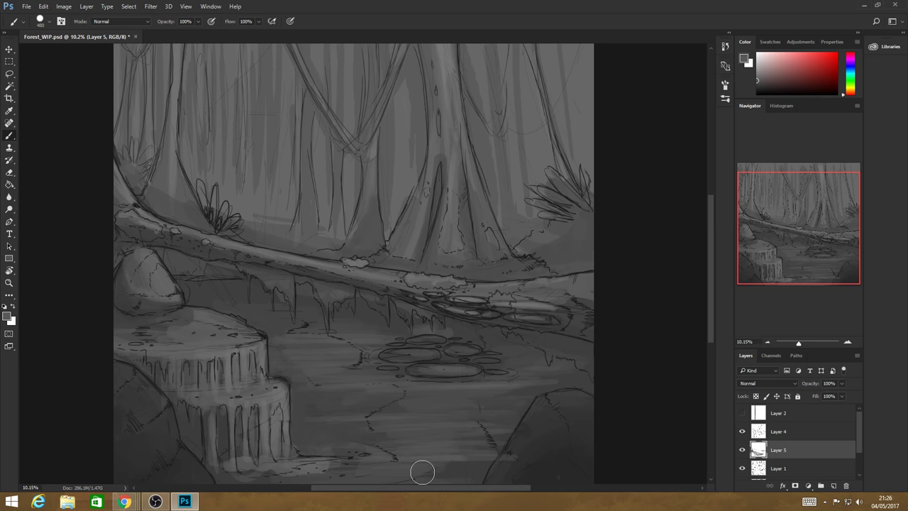
- Smooth the large tree's upper trunk with a sampled grey and darken its hollow with a near-black sampled value
{"action": "scroll", "coordinate": [706, 335], "scroll_direction": "down", "scroll_amount": 2}
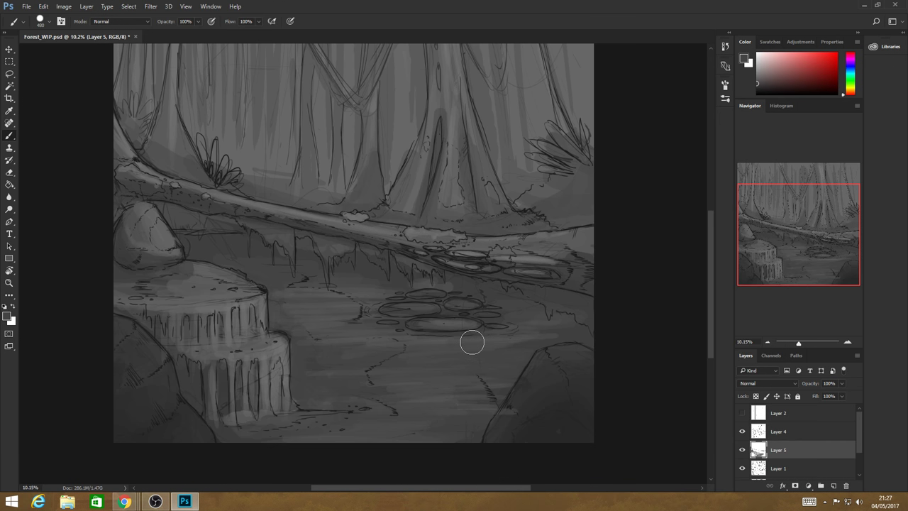
{"action": "key", "text": "alt"}
{"action": "key", "text": "z"}
{"action": "left_click_drag", "start_coordinate": [154, 300], "coordinate": [270, 417]}
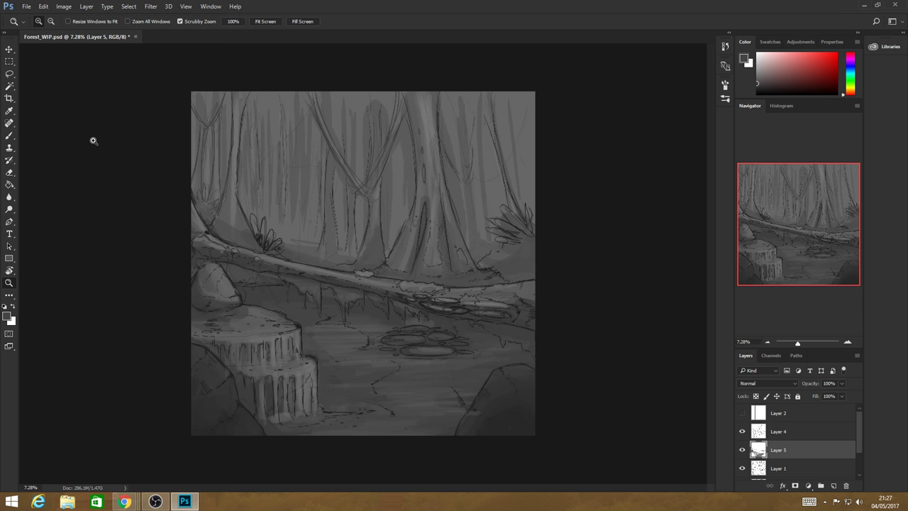
{"action": "key", "text": "b"}
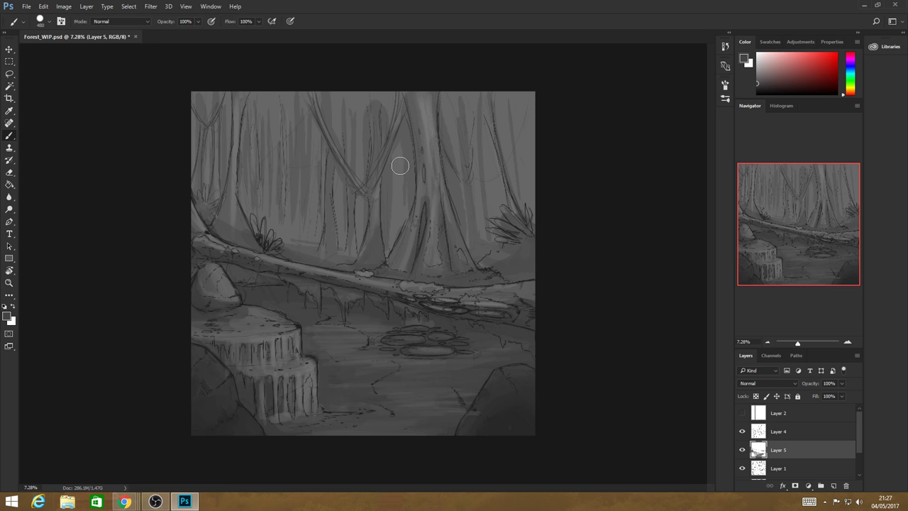
{"action": "left_click", "coordinate": [418, 107], "text": "alt"}
{"action": "key", "text": "alt"}
{"action": "key", "text": "alt"}
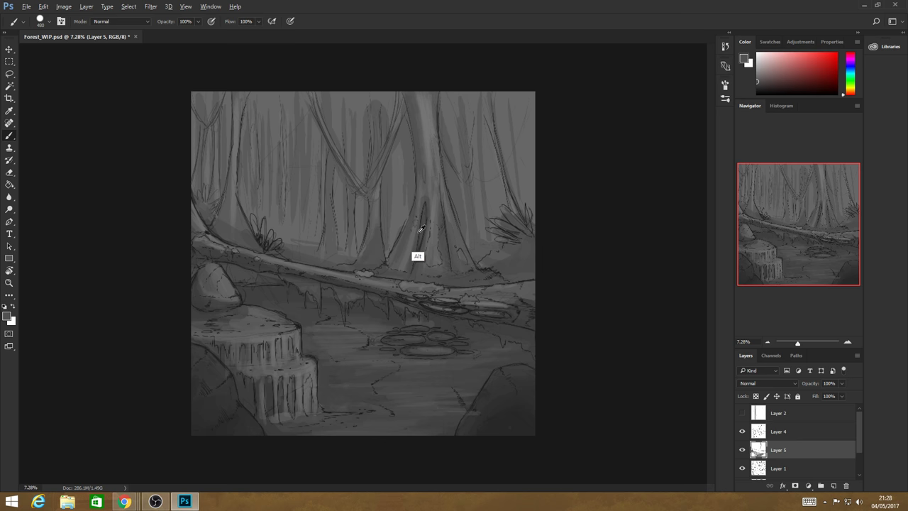
{"action": "left_click", "coordinate": [422, 229], "text": "alt"}
{"action": "left_click_drag", "start_coordinate": [426, 209], "coordinate": [421, 238]}
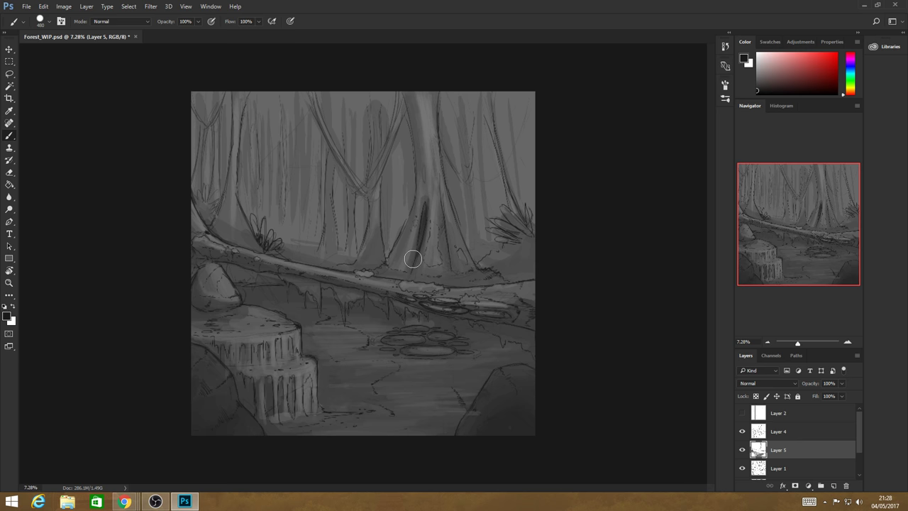
- Blend the hollow's edge, lighten the moss around the large tree's roots, and shade the fold between the right-hand roots
{"action": "left_click", "coordinate": [417, 236], "text": "alt"}
{"action": "mouse_move", "coordinate": [417, 236]}
{"action": "left_mouse_down"}
{"action": "mouse_move", "coordinate": [429, 214]}
{"action": "mouse_move", "coordinate": [417, 252]}
{"action": "mouse_move", "coordinate": [428, 192]}
{"action": "left_mouse_up"}
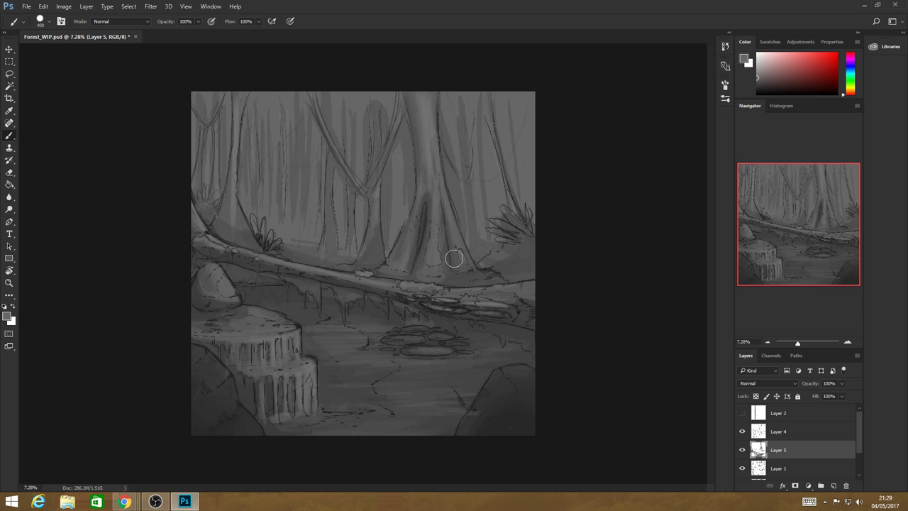
{"action": "left_click_drag", "start_coordinate": [454, 258], "coordinate": [488, 276]}
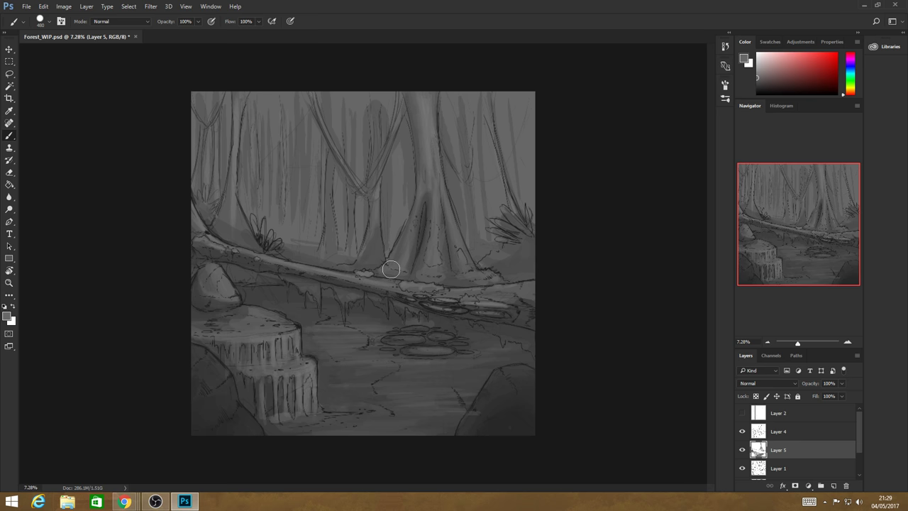
{"action": "left_click_drag", "start_coordinate": [391, 269], "coordinate": [420, 204]}
{"action": "key", "text": "alt"}
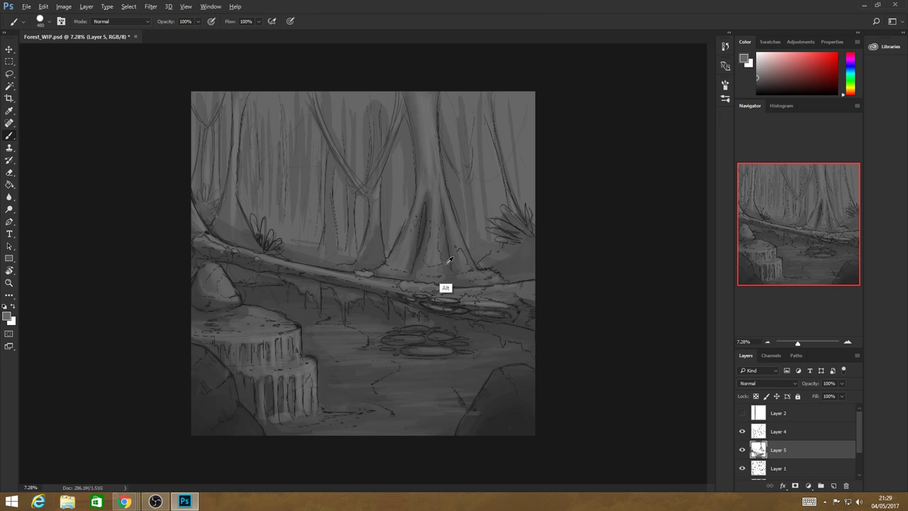
{"action": "left_click", "coordinate": [447, 261], "text": "alt"}
{"action": "left_click_drag", "start_coordinate": [445, 197], "coordinate": [449, 246]}
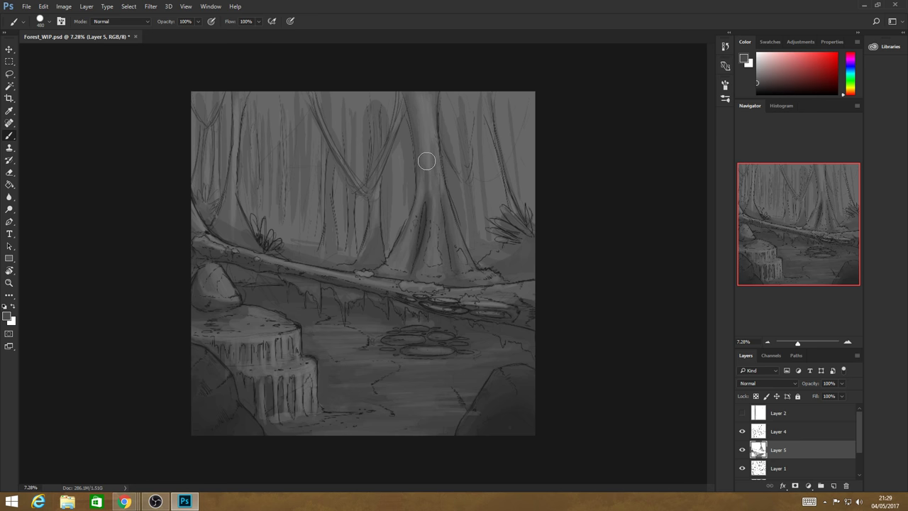
- Paint a lighter grey highlight down the centre of the large tree's trunk and onto the root beside the hollow
{"action": "left_click", "coordinate": [425, 210], "text": "alt"}
{"action": "left_click", "coordinate": [757, 74]}
{"action": "left_click_drag", "start_coordinate": [423, 111], "coordinate": [426, 161]}
{"action": "mouse_move", "coordinate": [433, 203]}
{"action": "left_mouse_down"}
{"action": "mouse_move", "coordinate": [433, 236]}
{"action": "mouse_move", "coordinate": [442, 191]}
{"action": "left_mouse_up"}
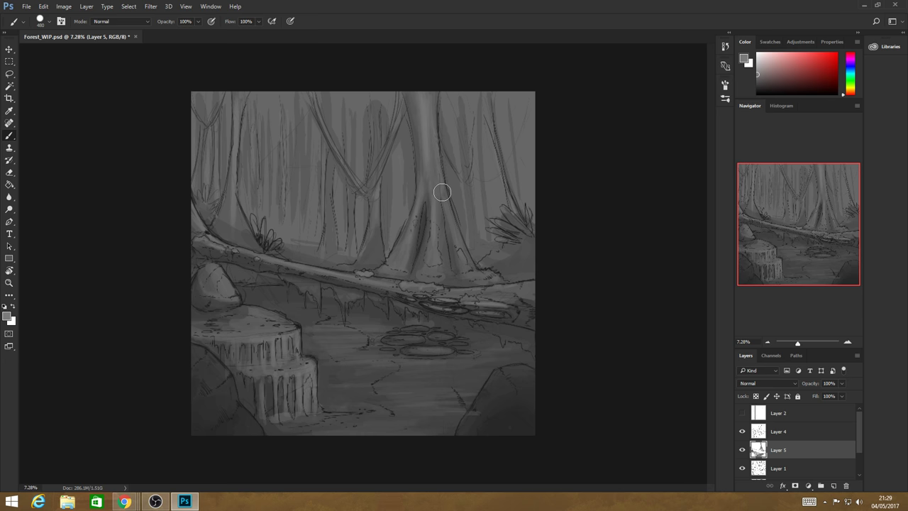
- Blend the large trunk around its hollow and along its upper side with sampled mid greys
{"action": "key", "text": "alt"}
{"action": "left_click", "coordinate": [475, 234], "text": "alt"}
{"action": "left_click", "coordinate": [417, 235], "text": "alt"}
{"action": "mouse_move", "coordinate": [417, 236]}
{"action": "left_mouse_down"}
{"action": "mouse_move", "coordinate": [427, 192]}
{"action": "mouse_move", "coordinate": [404, 257]}
{"action": "left_mouse_up"}
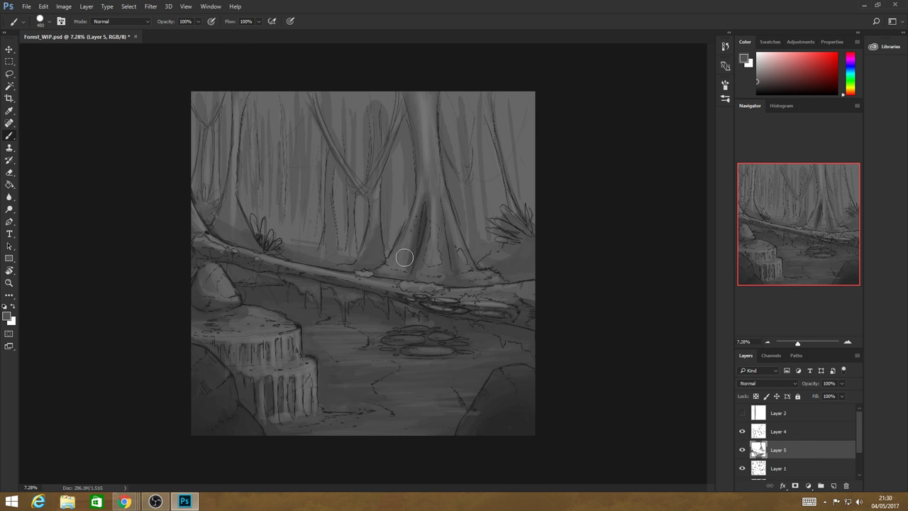
{"action": "left_click_drag", "start_coordinate": [433, 226], "coordinate": [433, 203]}
{"action": "key", "text": "alt"}
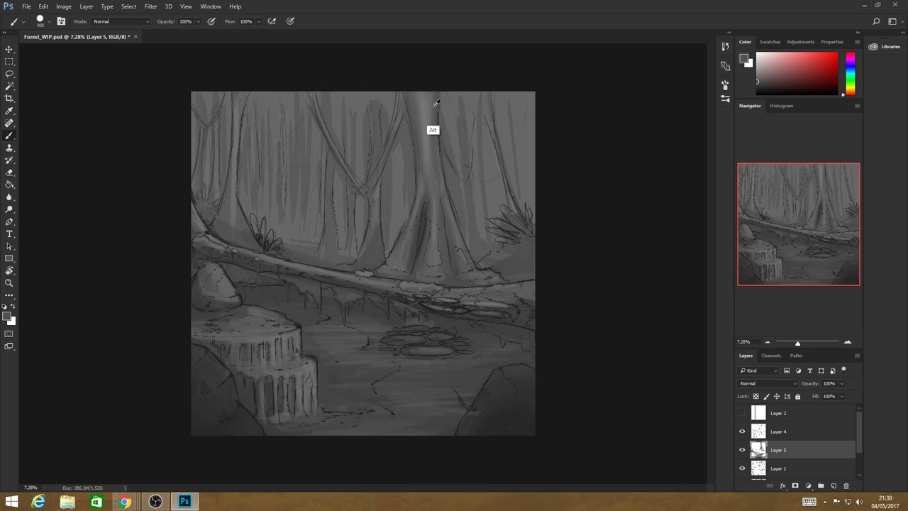
{"action": "left_click", "coordinate": [436, 104], "text": "alt"}
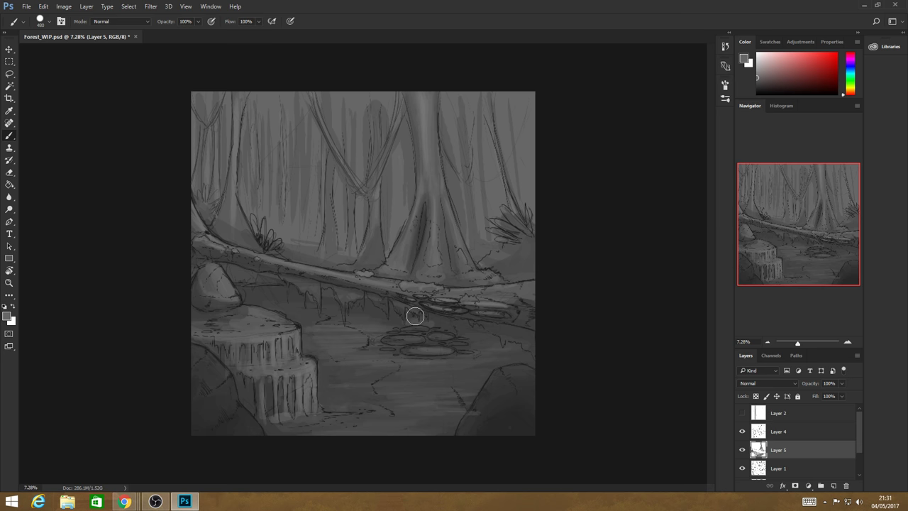
- Shade the tree at the far left and the background trunks behind it with sampled greys
{"action": "left_click", "coordinate": [369, 239], "text": "alt"}
{"action": "key", "text": "alt"}
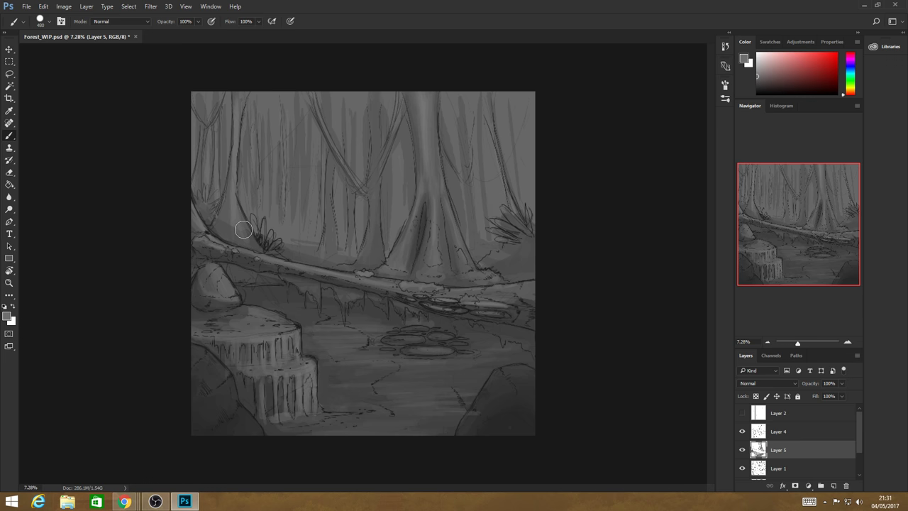
{"action": "left_click", "coordinate": [231, 195], "text": "alt"}
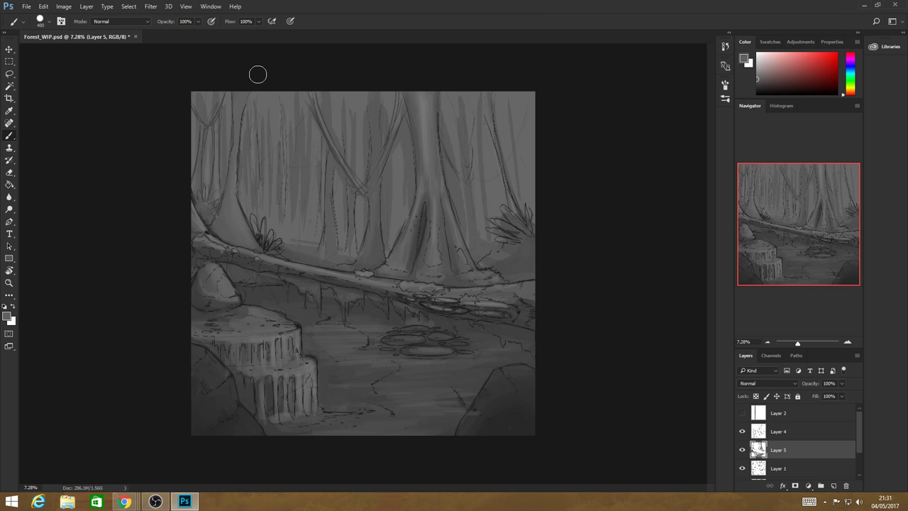
{"action": "key", "text": "alt"}
{"action": "left_click_drag", "start_coordinate": [195, 189], "coordinate": [211, 149]}
{"action": "left_click_drag", "start_coordinate": [298, 98], "coordinate": [298, 165]}
- Repaint the pool's surface with a grey sampled from the water near the lily pads
{"action": "key", "text": "alt"}
{"action": "left_click", "coordinate": [370, 325], "text": "alt"}
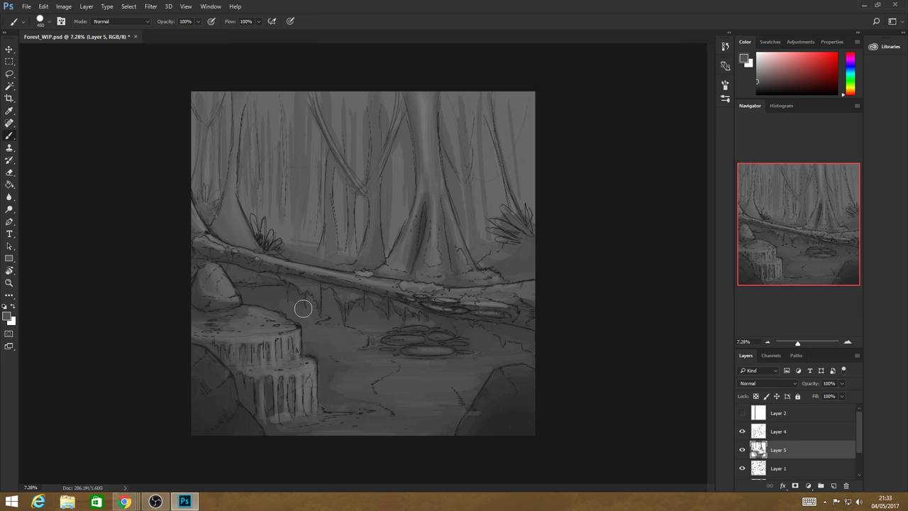
- Set the brush size to 95 px and paint hanging growth beneath the log and the right bank in a lighter sampled grey
{"action": "key", "text": "alt"}
{"action": "left_click", "coordinate": [255, 240], "text": "alt"}
{"action": "left_click", "coordinate": [45, 21]}
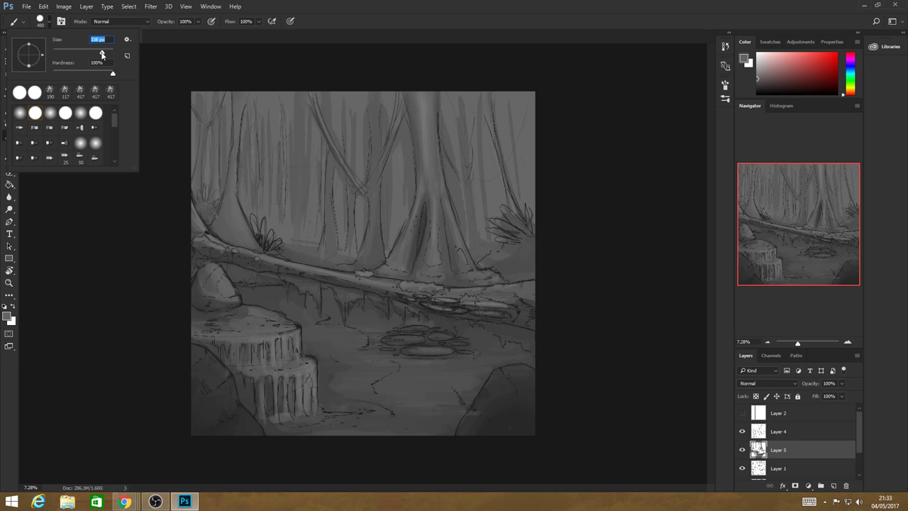
{"action": "type", "text": "95"}
{"action": "key", "text": "Return"}
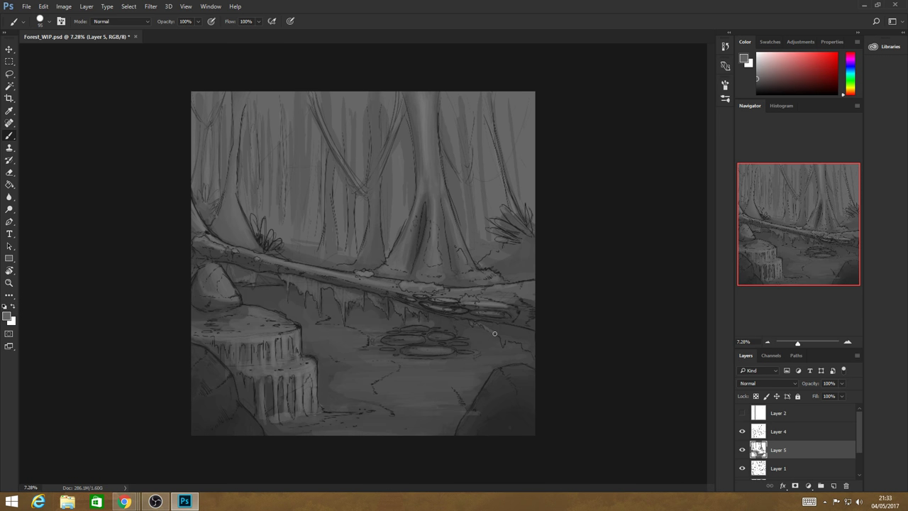
{"action": "left_click_drag", "start_coordinate": [495, 333], "coordinate": [511, 340]}
{"action": "left_click_drag", "start_coordinate": [528, 338], "coordinate": [530, 354]}
- Set the brush size to 143 px and darken the shadows under the log and among the hanging growth with sampled greys
{"action": "left_click", "coordinate": [502, 324], "text": "alt"}
{"action": "left_click", "coordinate": [46, 21]}
{"action": "left_click_drag", "start_coordinate": [80, 51], "coordinate": [90, 56]}
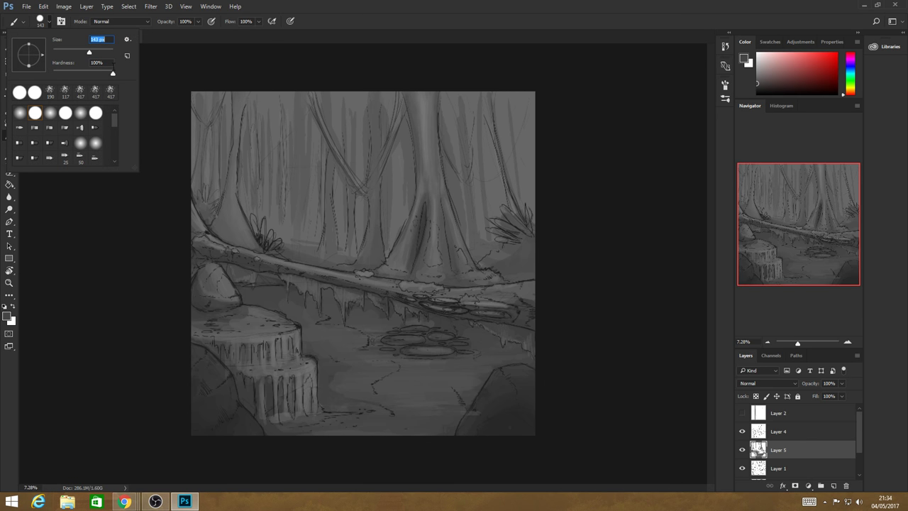
{"action": "key", "text": "Return"}
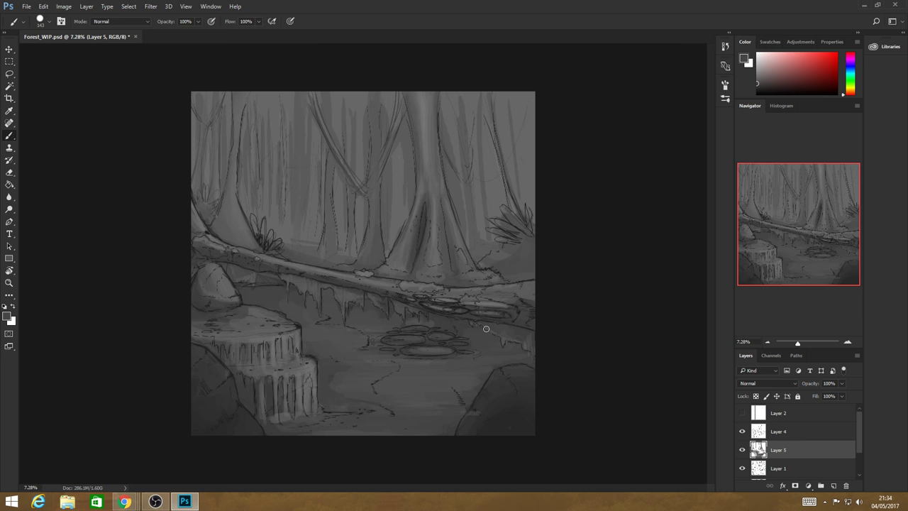
{"action": "left_click", "coordinate": [496, 325], "text": "alt"}
{"action": "left_click", "coordinate": [333, 283], "text": "alt"}
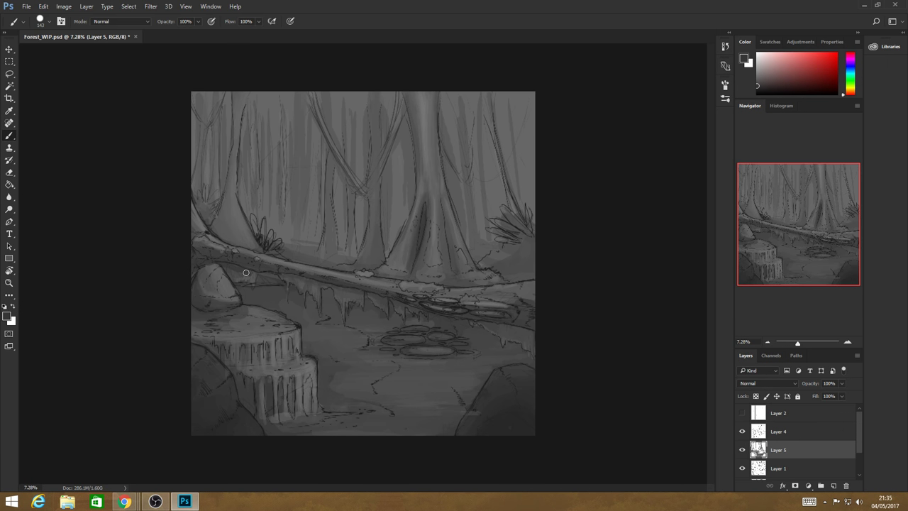
{"action": "mouse_move", "coordinate": [246, 272]}
{"action": "left_mouse_down"}
{"action": "mouse_move", "coordinate": [233, 275]}
{"action": "mouse_move", "coordinate": [249, 280]}
{"action": "left_mouse_up"}
{"action": "left_click_drag", "start_coordinate": [347, 292], "coordinate": [347, 306]}
{"action": "left_click_drag", "start_coordinate": [514, 327], "coordinate": [528, 341]}
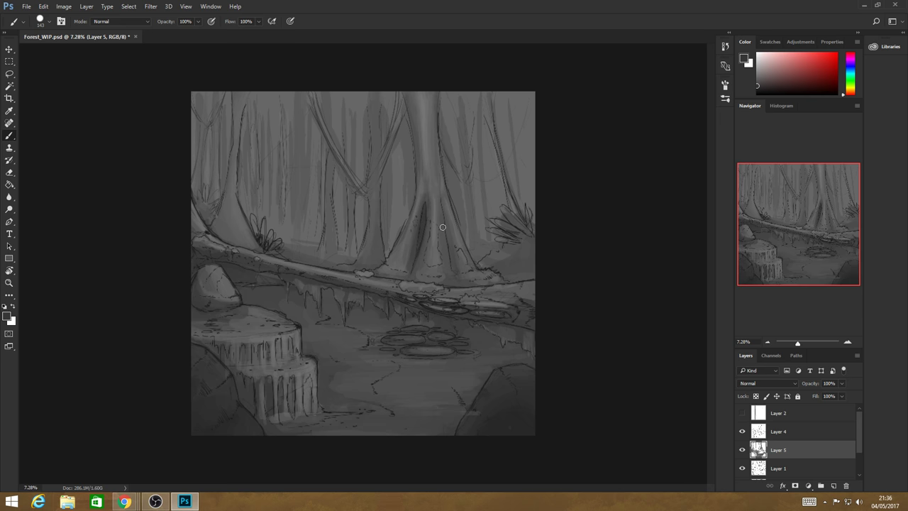
- Darken the fold running down the shaded side of the large tree's trunk and blend it with a sampled grey
{"action": "left_click_drag", "start_coordinate": [443, 227], "coordinate": [448, 235]}
{"action": "left_click_drag", "start_coordinate": [440, 196], "coordinate": [442, 179]}
{"action": "left_click", "coordinate": [441, 179], "text": "alt"}
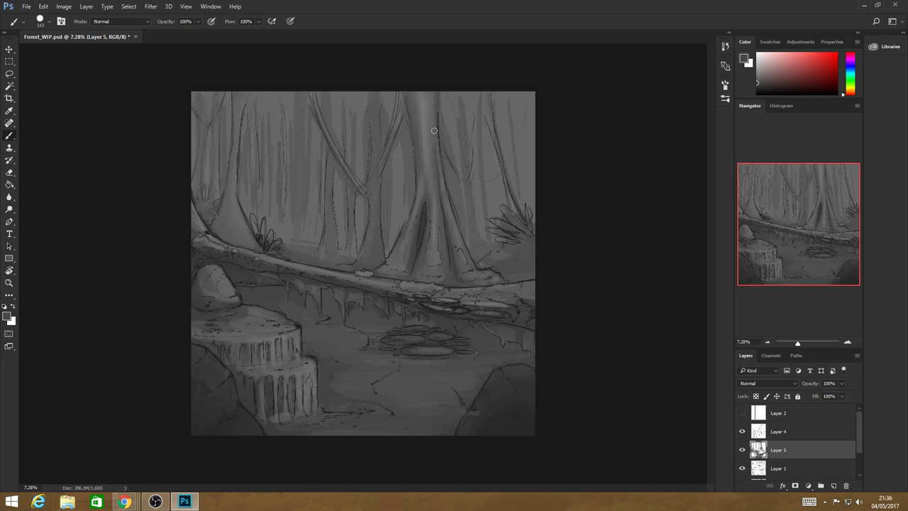
{"action": "left_click_drag", "start_coordinate": [438, 145], "coordinate": [445, 190]}
- Flip the whole canvas horizontally
{"action": "left_click", "coordinate": [69, 7]}
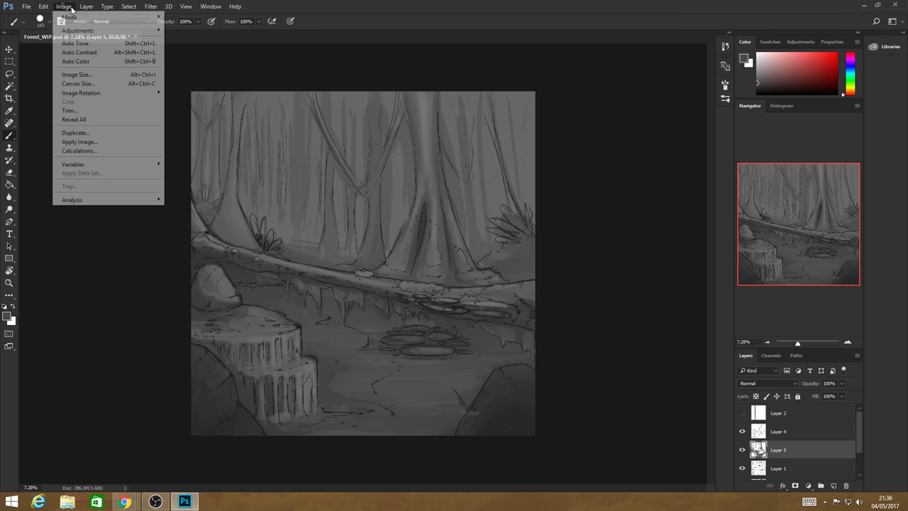
{"action": "mouse_move", "coordinate": [109, 93]}
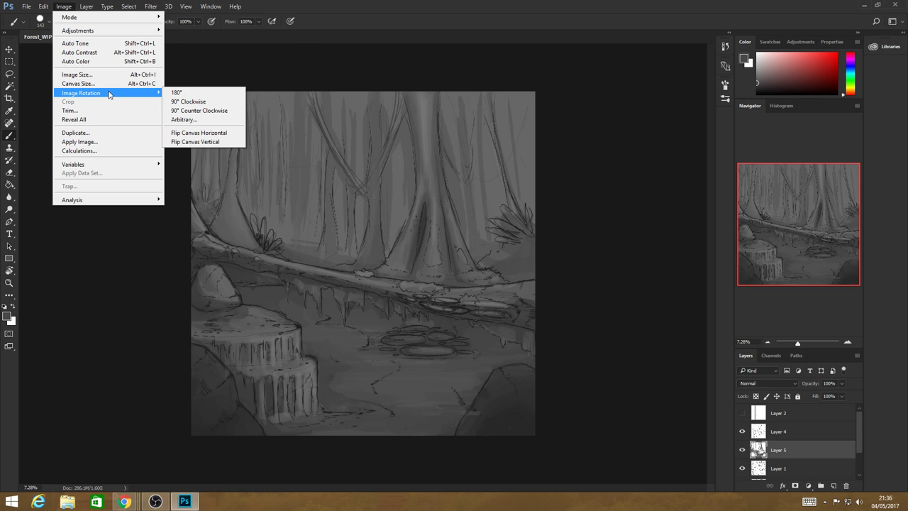
{"action": "left_click", "coordinate": [201, 135]}
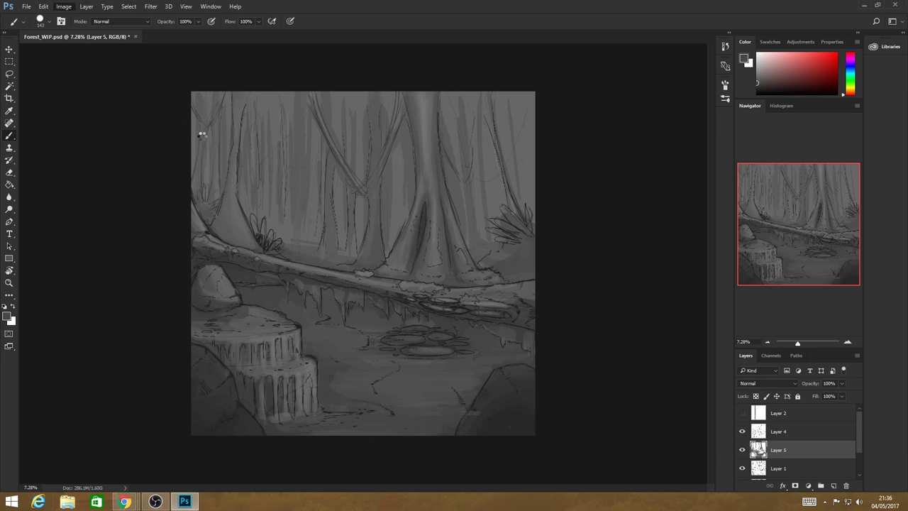
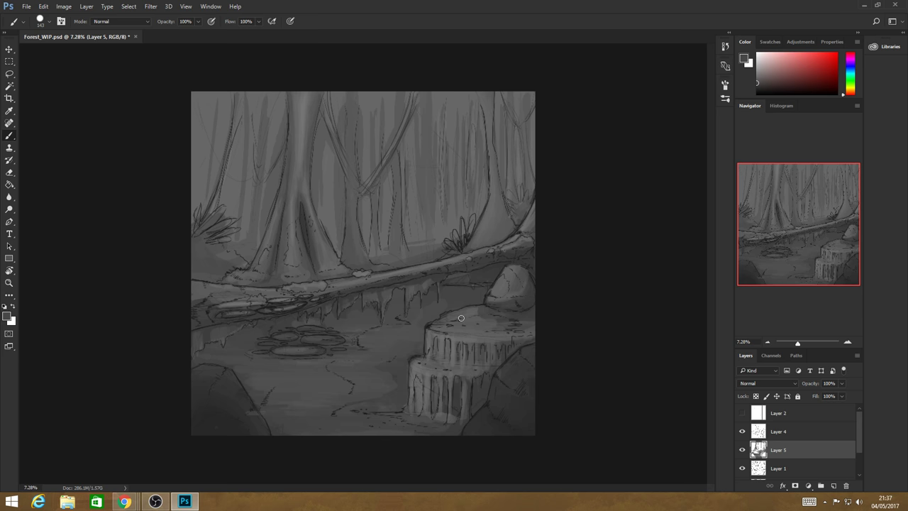
- Create a new layer above the shading and paint lighter grey water streaks at the waterfall's base with the canvas rotated
{"action": "left_click", "coordinate": [834, 486]}
{"action": "left_click", "coordinate": [125, 501]}
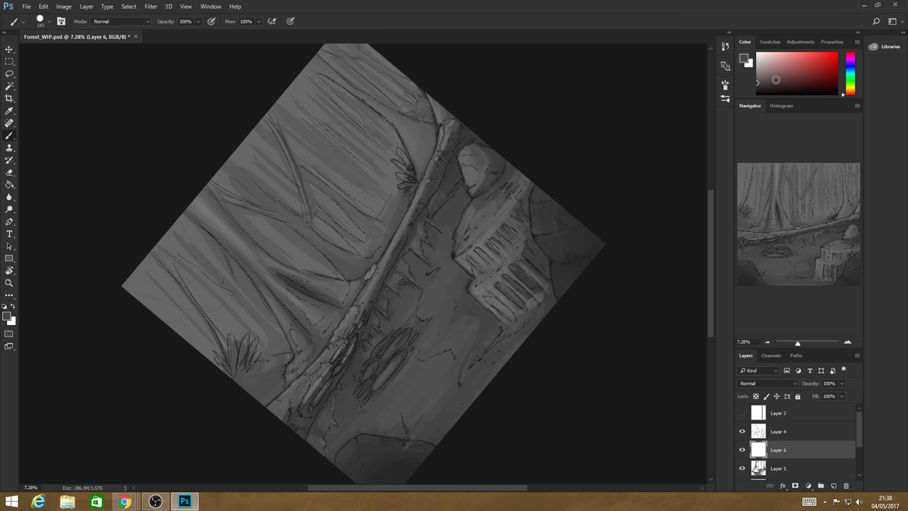
{"action": "left_click", "coordinate": [480, 286], "text": "alt"}
{"action": "left_click", "coordinate": [757, 75]}
{"action": "left_click_drag", "start_coordinate": [496, 336], "coordinate": [484, 349]}
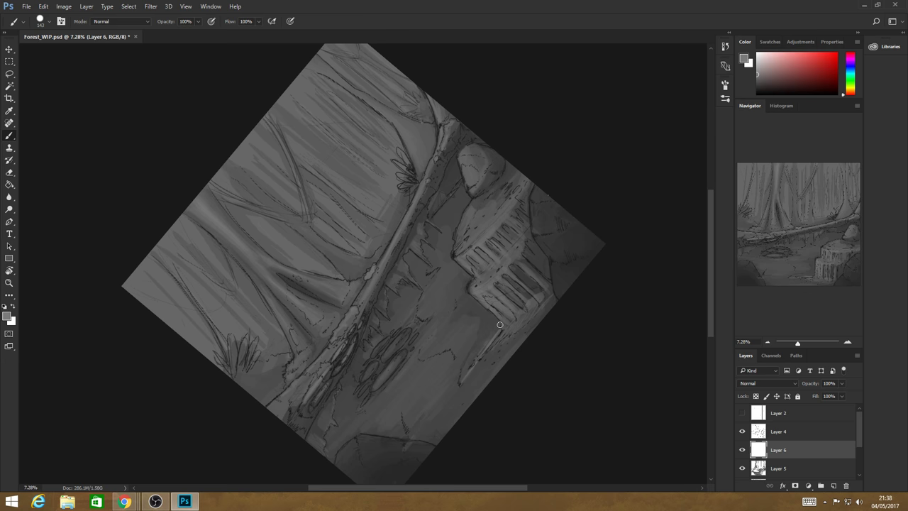
{"action": "left_click_drag", "start_coordinate": [499, 324], "coordinate": [496, 320]}
{"action": "left_click_drag", "start_coordinate": [505, 339], "coordinate": [488, 360]}
{"action": "left_click_drag", "start_coordinate": [488, 335], "coordinate": [466, 359]}
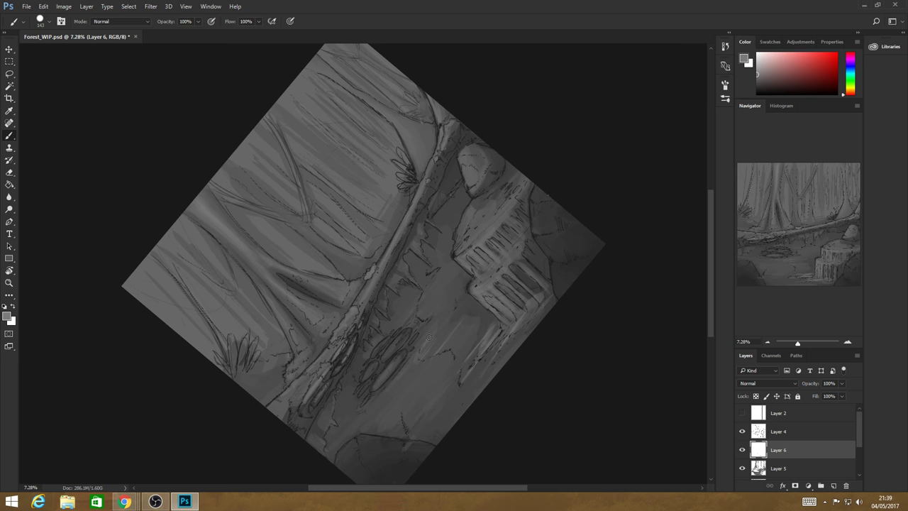
- Paint lighter grey ripple strokes across the open pool and beside the lily pads
{"action": "left_click_drag", "start_coordinate": [429, 337], "coordinate": [446, 307]}
{"action": "left_click_drag", "start_coordinate": [429, 379], "coordinate": [408, 413]}
{"action": "left_click_drag", "start_coordinate": [412, 378], "coordinate": [389, 403]}
{"action": "left_click_drag", "start_coordinate": [459, 347], "coordinate": [443, 366]}
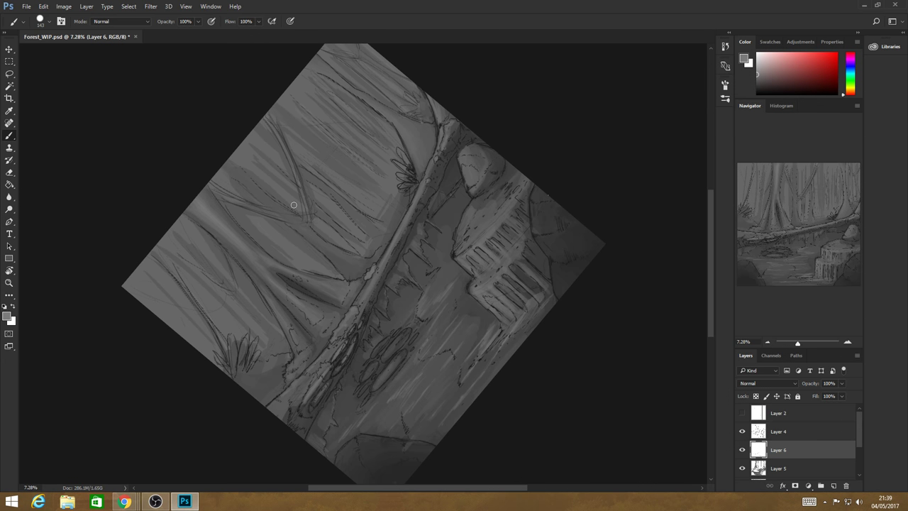
- Switch to the last 417 px textured brush preset, test it with a stroke across the pool, and undo the stroke
{"action": "left_click", "coordinate": [48, 22]}
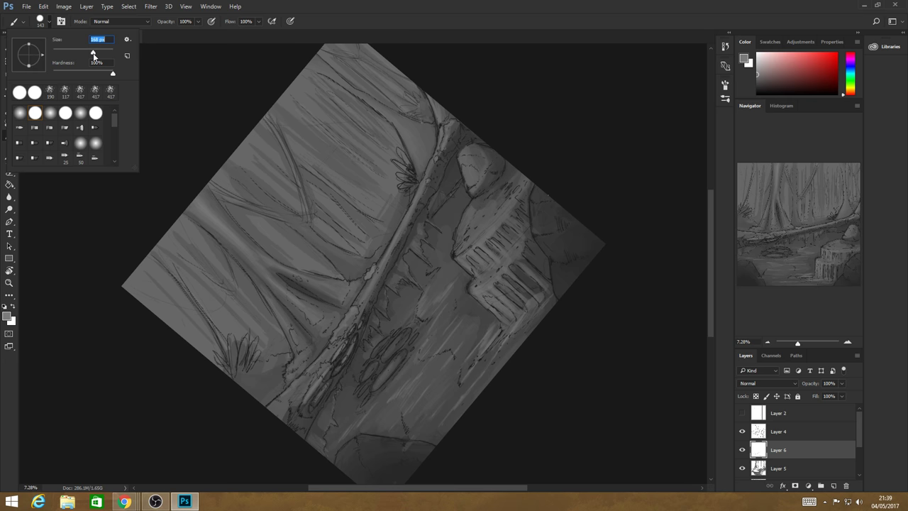
{"action": "left_click", "coordinate": [110, 91]}
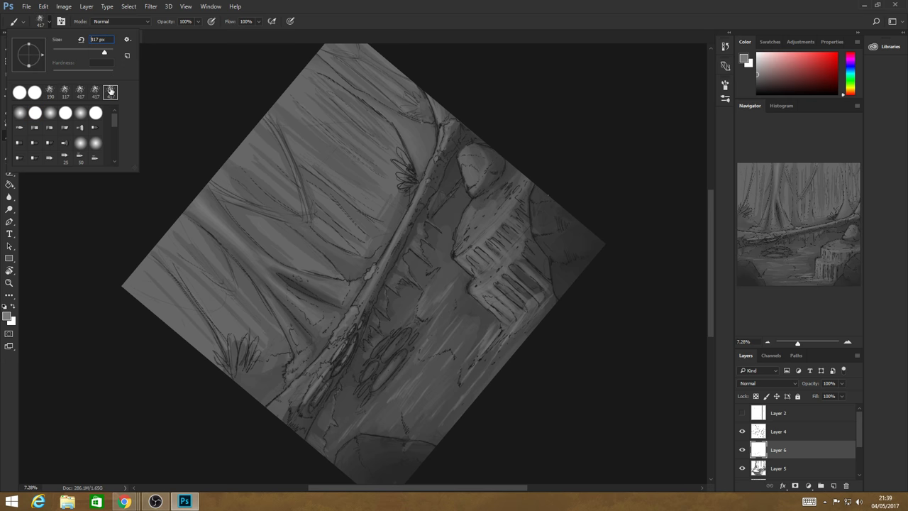
{"action": "left_click_drag", "start_coordinate": [458, 330], "coordinate": [415, 377]}
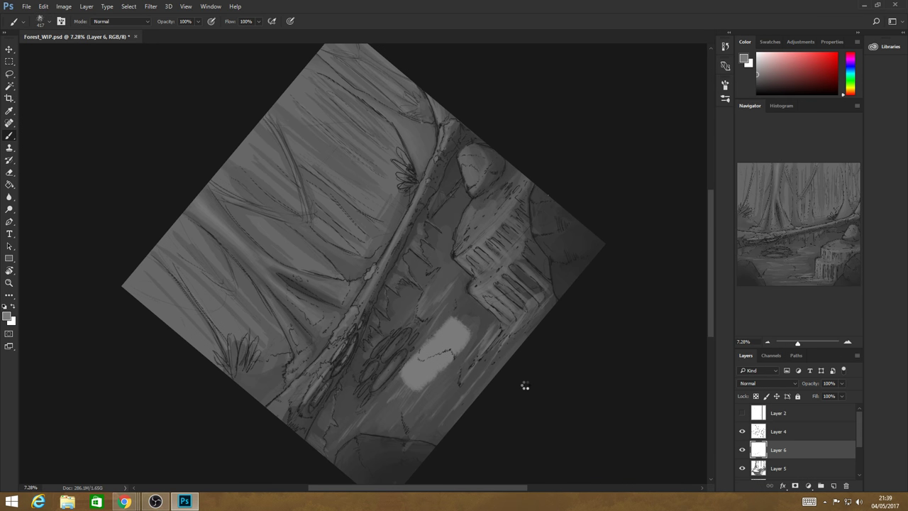
{"action": "key", "text": "ctrl+z"}
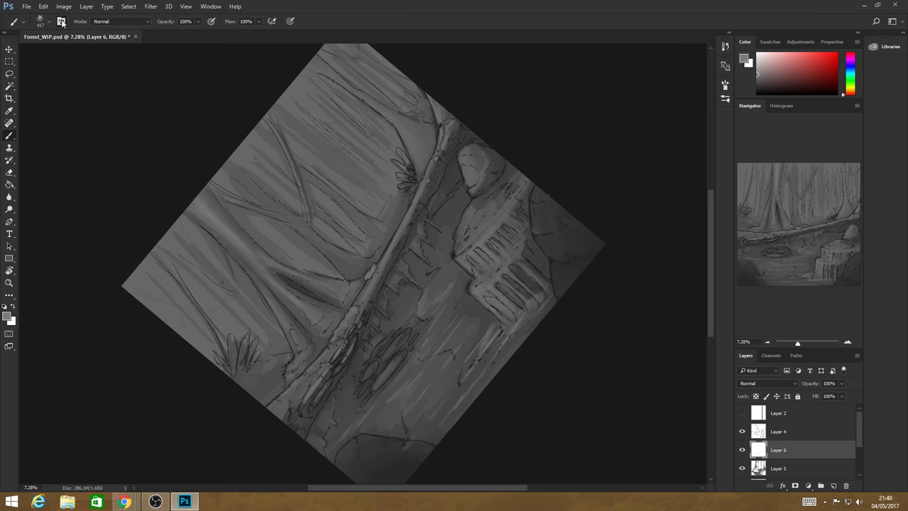
- Flatten the textured brush tip to a -30° angle and 28% roundness, then paint soft lighter grey water over the pool beside the waterfall
{"action": "left_click", "coordinate": [61, 21]}
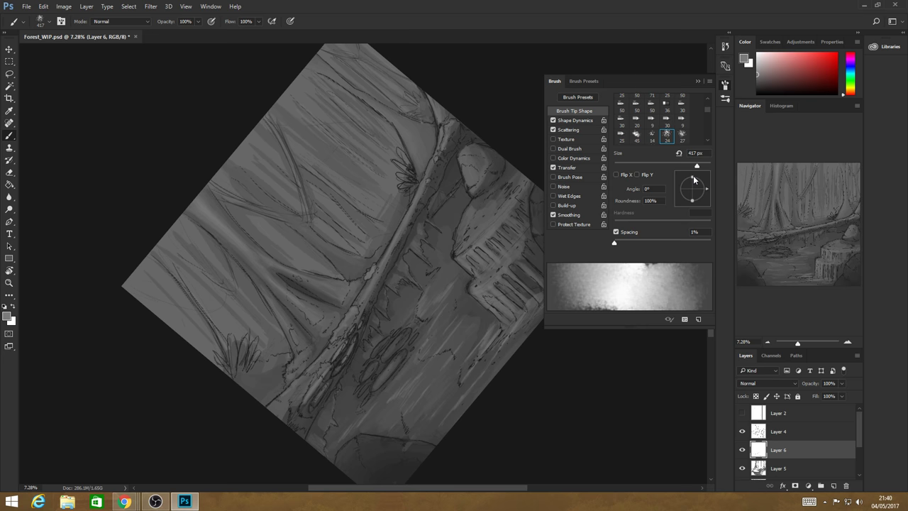
{"action": "left_click_drag", "start_coordinate": [694, 181], "coordinate": [701, 194]}
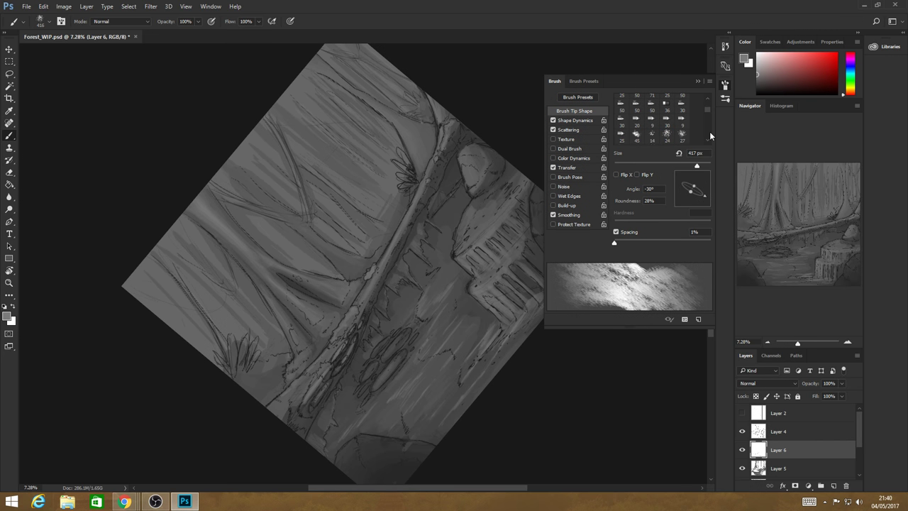
{"action": "key", "text": "F5"}
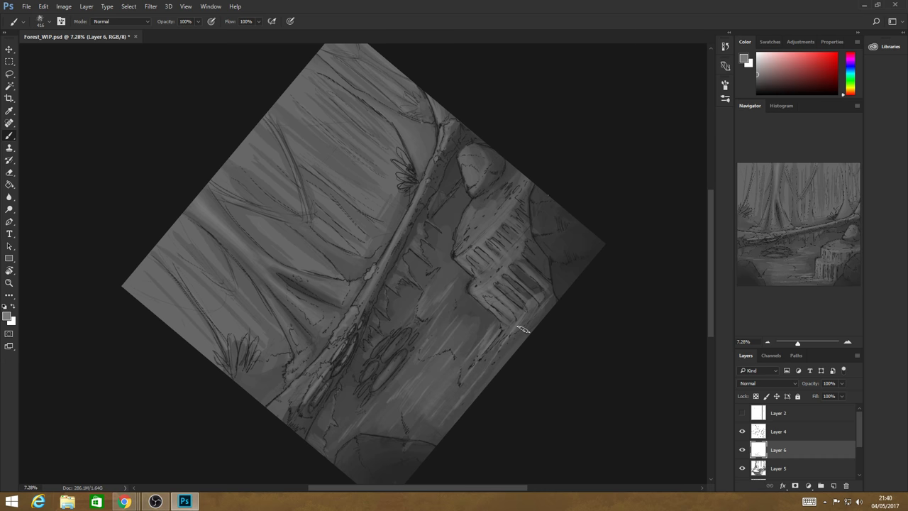
{"action": "mouse_move", "coordinate": [523, 328]}
{"action": "left_mouse_down"}
{"action": "mouse_move", "coordinate": [520, 313]}
{"action": "mouse_move", "coordinate": [469, 314]}
{"action": "left_mouse_up"}
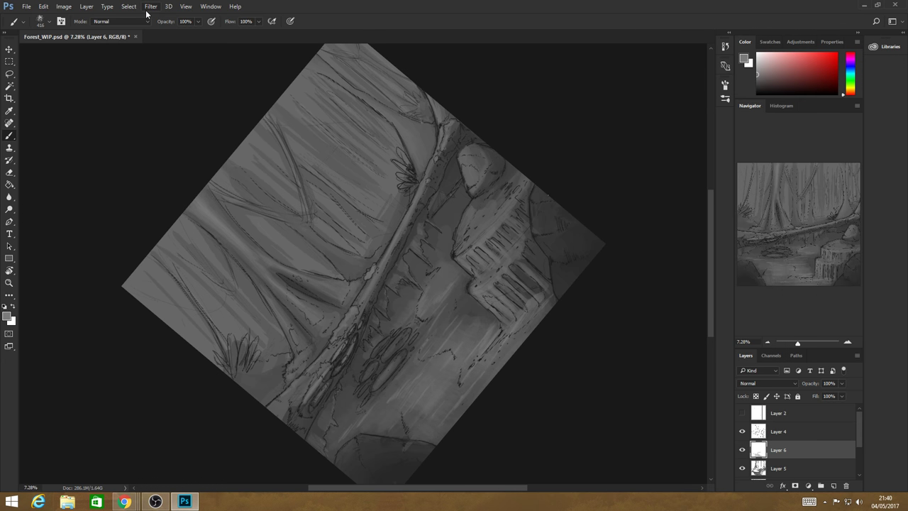
- Re-angle the flattened textured brush tip to a steep diagonal that follows the direction of the rotated water
{"action": "right_click", "coordinate": [20, 48]}
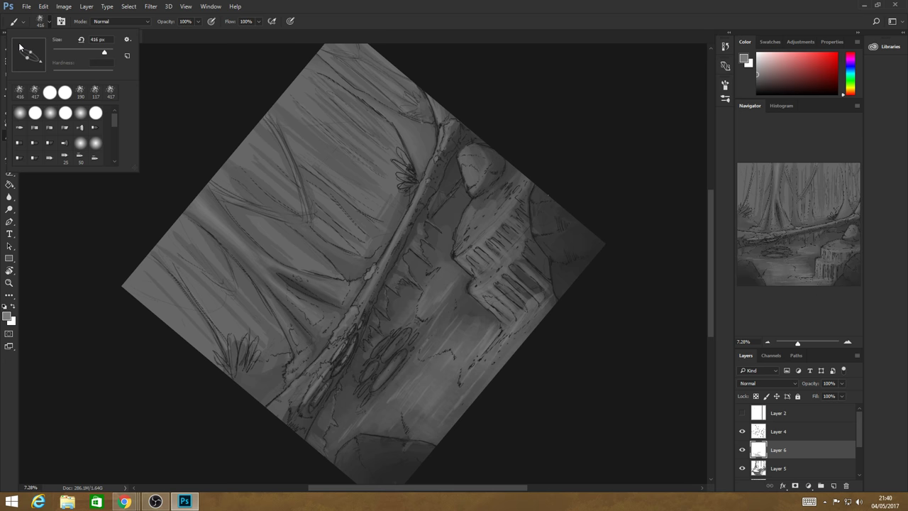
{"action": "left_click_drag", "start_coordinate": [20, 47], "coordinate": [50, 84]}
{"action": "left_click", "coordinate": [469, 347]}
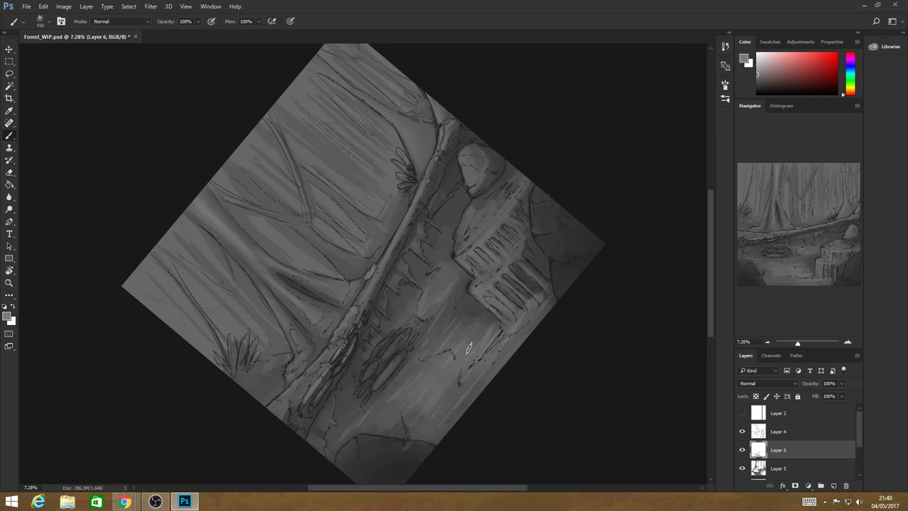
- Switch to a hard round brush with Transfer enabled and reduce its size to 94 px
{"action": "left_click", "coordinate": [42, 21]}
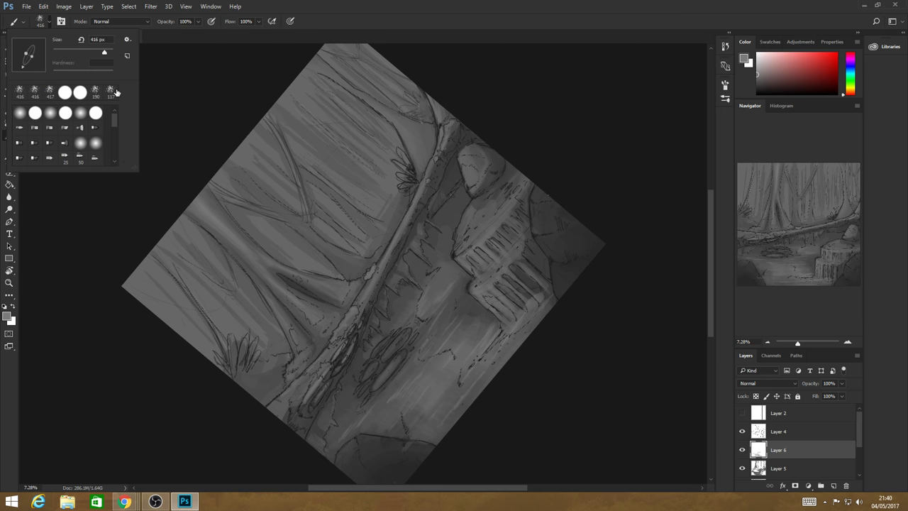
{"action": "left_click", "coordinate": [56, 21]}
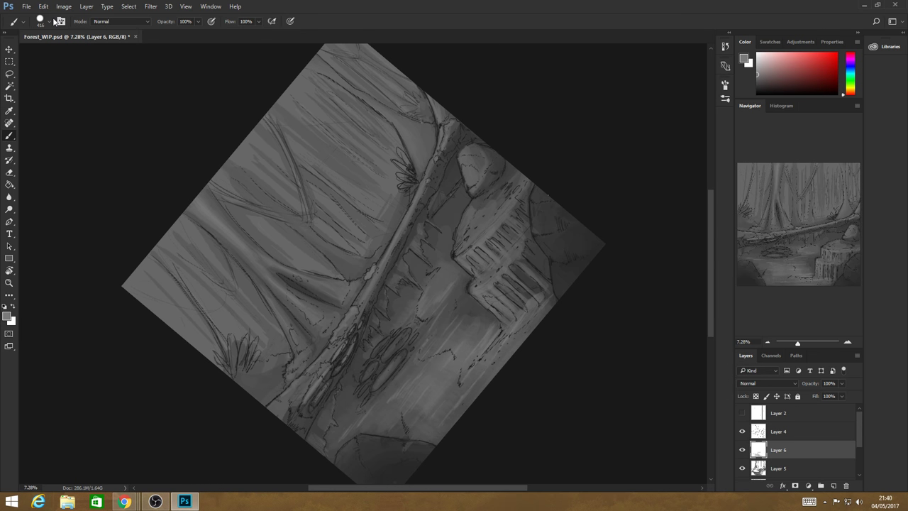
{"action": "left_click", "coordinate": [55, 21]}
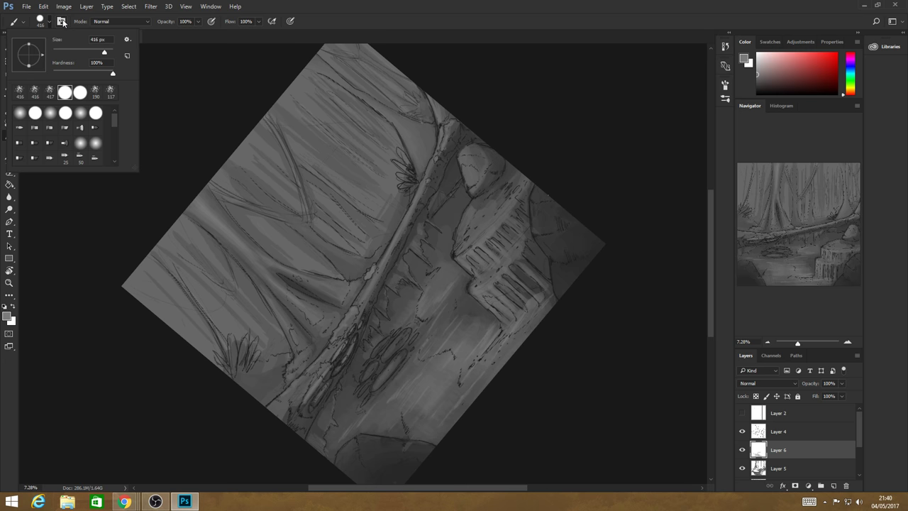
{"action": "left_click", "coordinate": [62, 21]}
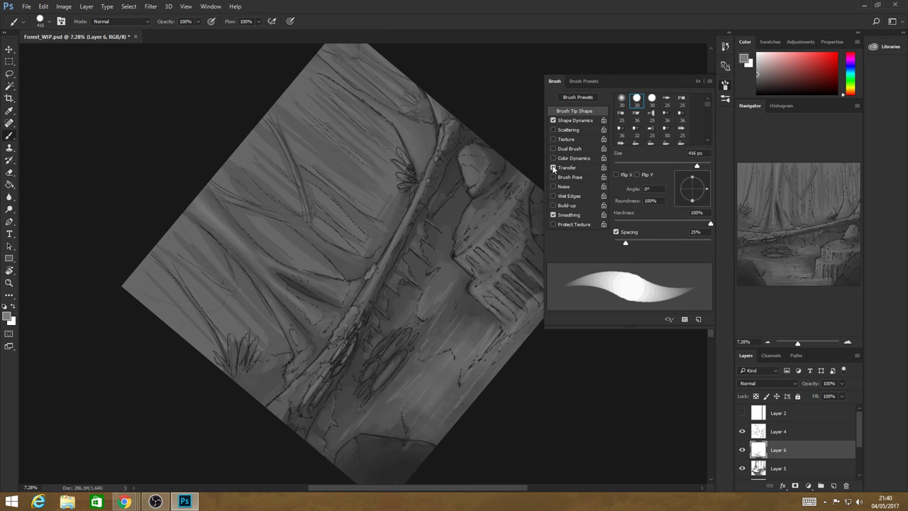
{"action": "key", "text": "F5"}
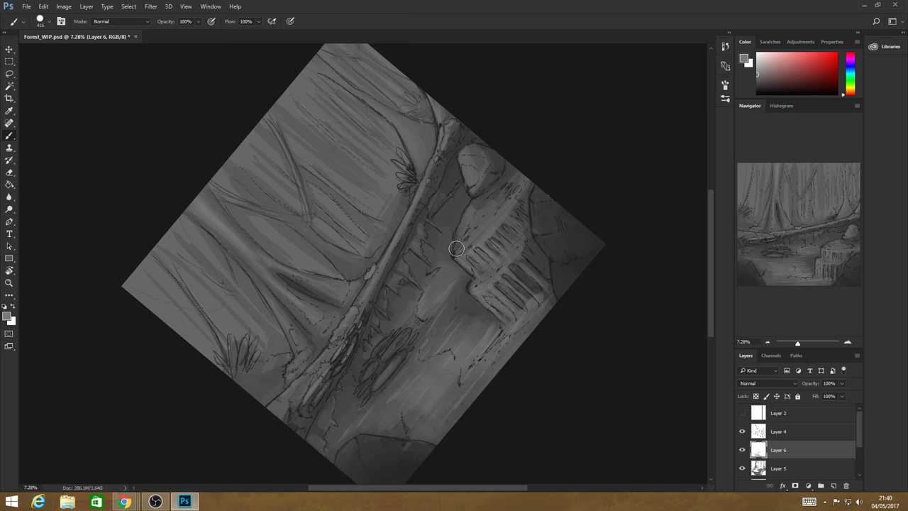
{"action": "left_click", "coordinate": [55, 22]}
{"action": "left_click_drag", "start_coordinate": [105, 54], "coordinate": [80, 52]}
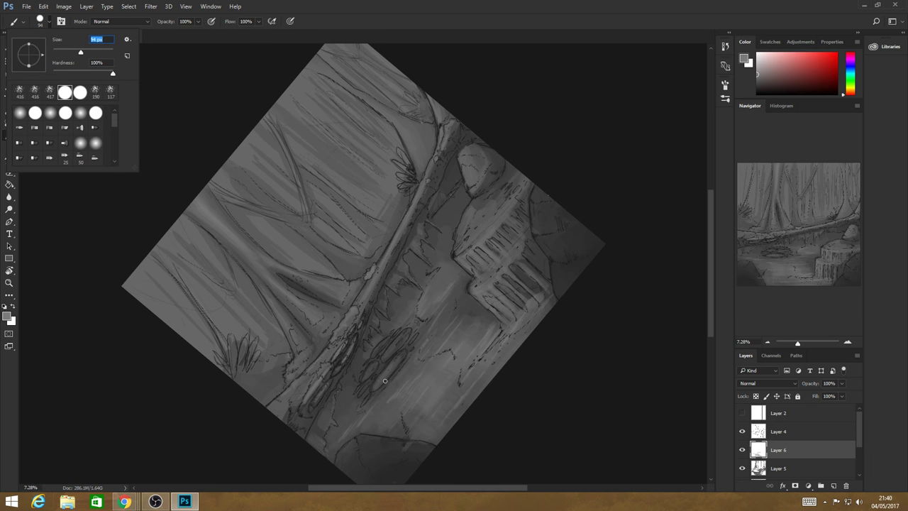
{"action": "key", "text": "Return"}
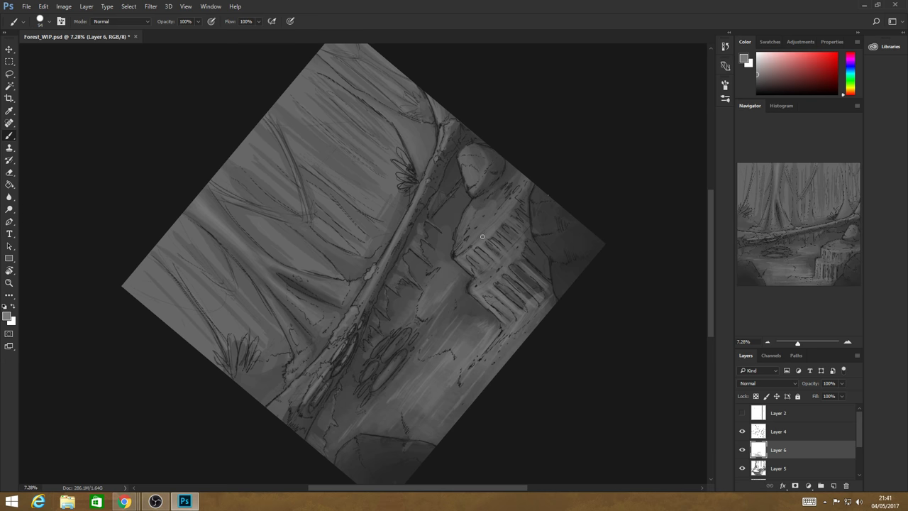
- Paint light grey highlights along the waterfall's ledges, the rock above it and the lily pads, then reset the canvas rotation
{"action": "mouse_move", "coordinate": [470, 249]}
{"action": "left_mouse_down"}
{"action": "mouse_move", "coordinate": [460, 252]}
{"action": "mouse_move", "coordinate": [470, 213]}
{"action": "left_mouse_up"}
{"action": "left_click_drag", "start_coordinate": [471, 215], "coordinate": [476, 203]}
{"action": "left_click_drag", "start_coordinate": [472, 278], "coordinate": [483, 283]}
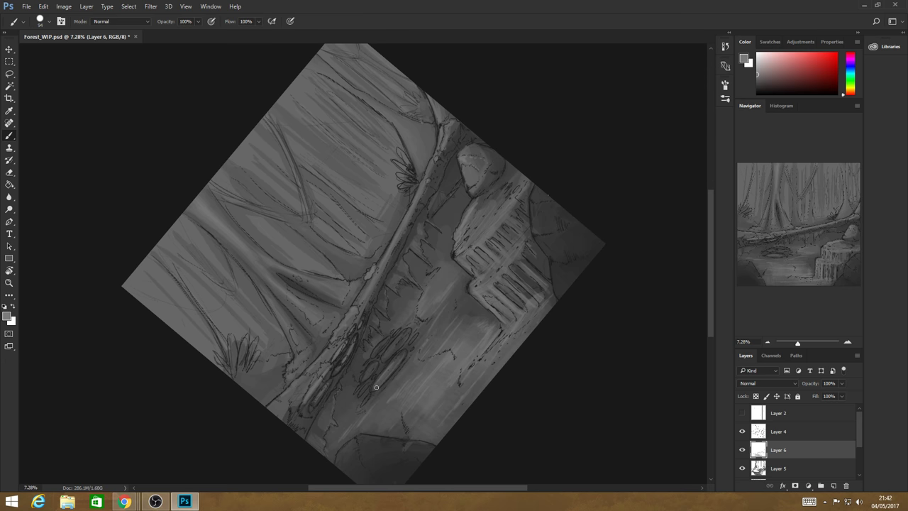
{"action": "mouse_move", "coordinate": [395, 377]}
{"action": "left_mouse_down"}
{"action": "mouse_move", "coordinate": [380, 357]}
{"action": "mouse_move", "coordinate": [412, 326]}
{"action": "mouse_move", "coordinate": [367, 371]}
{"action": "left_mouse_up"}
{"action": "key", "text": "Escape"}
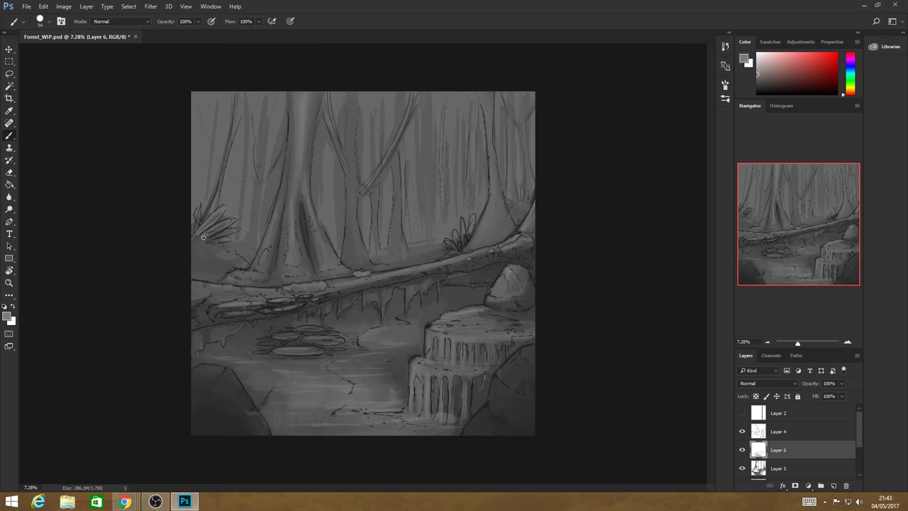
- Paint light grey highlights on the leaves of the three plants around the fallen log and tree roots
{"action": "left_click_drag", "start_coordinate": [203, 238], "coordinate": [223, 239]}
{"action": "mouse_move", "coordinate": [458, 242]}
{"action": "left_mouse_down"}
{"action": "mouse_move", "coordinate": [463, 224]}
{"action": "mouse_move", "coordinate": [463, 239]}
{"action": "mouse_move", "coordinate": [471, 229]}
{"action": "mouse_move", "coordinate": [453, 251]}
{"action": "left_mouse_up"}
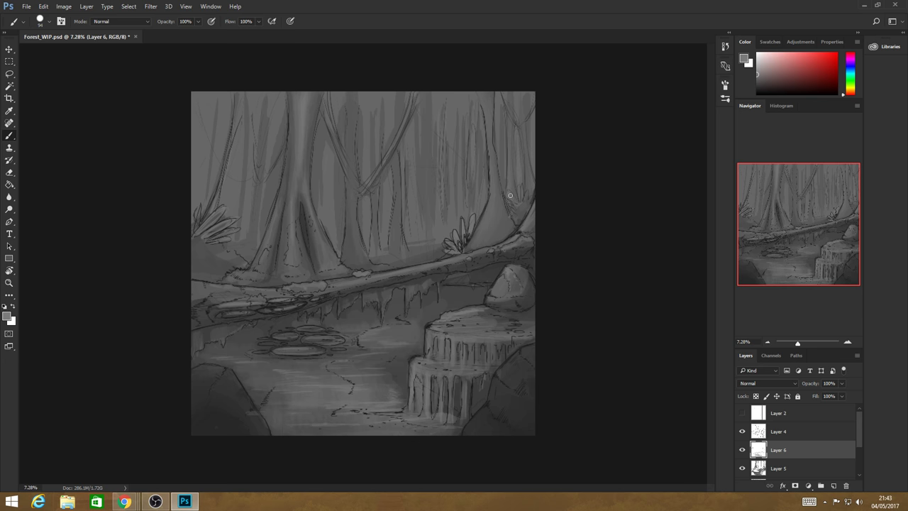
{"action": "mouse_move", "coordinate": [510, 195]}
{"action": "left_mouse_down"}
{"action": "mouse_move", "coordinate": [526, 189]}
{"action": "mouse_move", "coordinate": [520, 207]}
{"action": "mouse_move", "coordinate": [530, 185]}
{"action": "left_mouse_up"}
- Paint light grey highlights along the crossing vines and the background tree trunks
{"action": "mouse_move", "coordinate": [355, 149]}
{"action": "left_mouse_down"}
{"action": "mouse_move", "coordinate": [365, 186]}
{"action": "mouse_move", "coordinate": [386, 164]}
{"action": "mouse_move", "coordinate": [418, 91]}
{"action": "mouse_move", "coordinate": [392, 142]}
{"action": "left_mouse_up"}
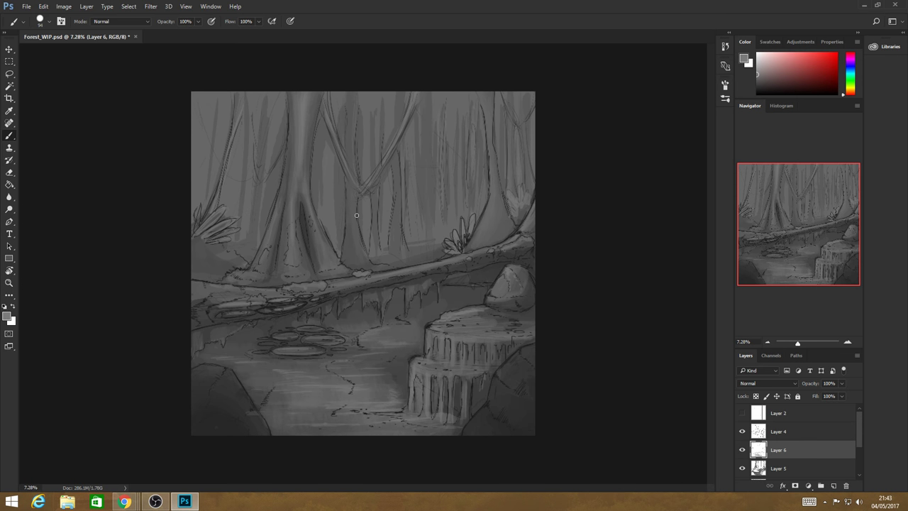
{"action": "left_click_drag", "start_coordinate": [356, 223], "coordinate": [354, 197]}
{"action": "left_click_drag", "start_coordinate": [508, 176], "coordinate": [506, 157]}
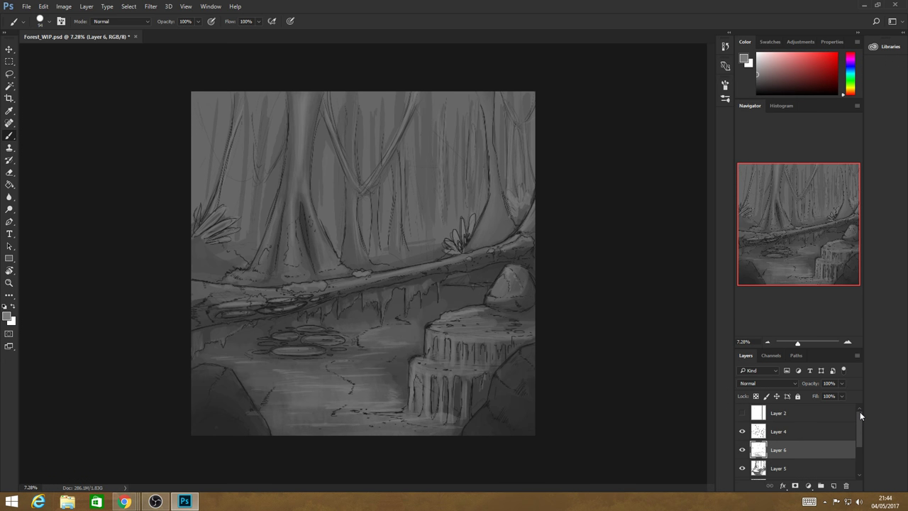
- Create a new layer above Layer 4 and paint a sampled darker grey over the ground around the tree roots
{"action": "left_click", "coordinate": [821, 437]}
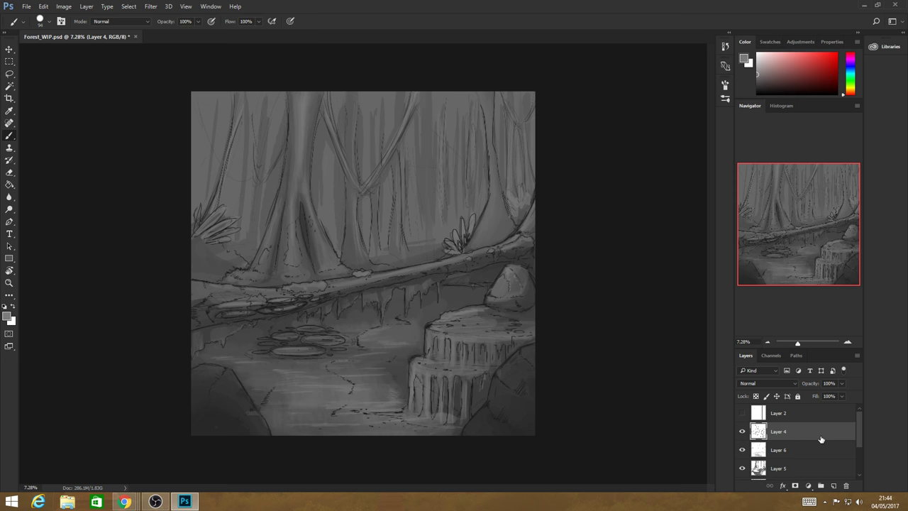
{"action": "left_click", "coordinate": [834, 486]}
{"action": "left_click", "coordinate": [232, 273]}
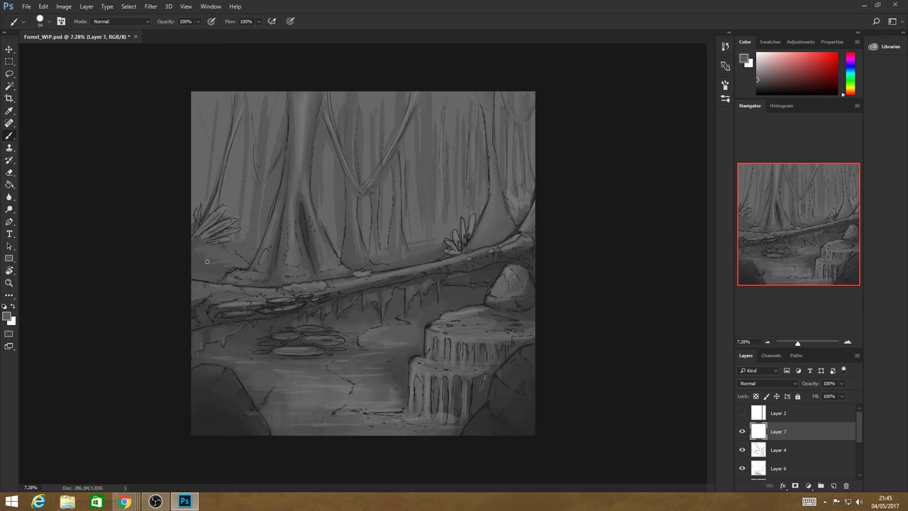
{"action": "left_click_drag", "start_coordinate": [350, 267], "coordinate": [377, 267]}
- Add another new layer set to Overlay blending and turn off the round brush's Transfer option
{"action": "key", "text": "ctrl+shift+alt+n"}
{"action": "left_click", "coordinate": [767, 383]}
{"action": "left_click", "coordinate": [770, 287]}
{"action": "left_click", "coordinate": [61, 21]}
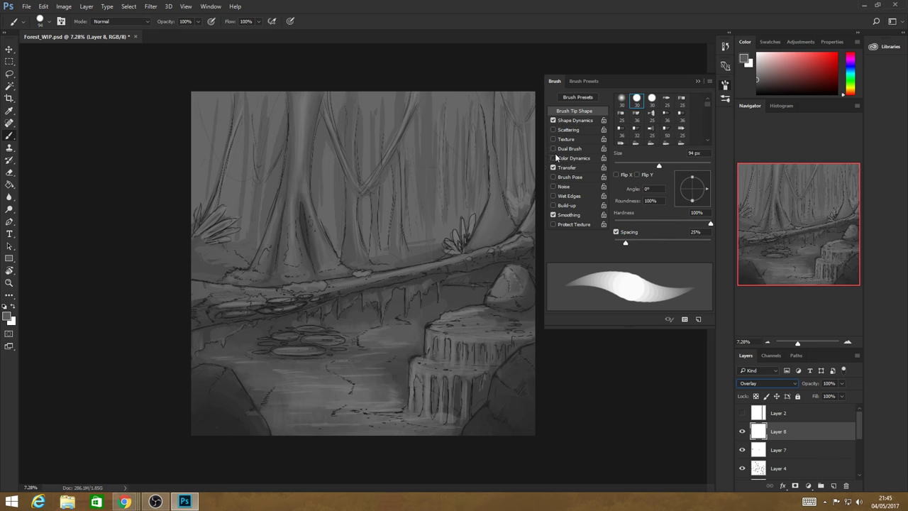
{"action": "left_click", "coordinate": [553, 167]}
{"action": "left_click", "coordinate": [698, 82]}
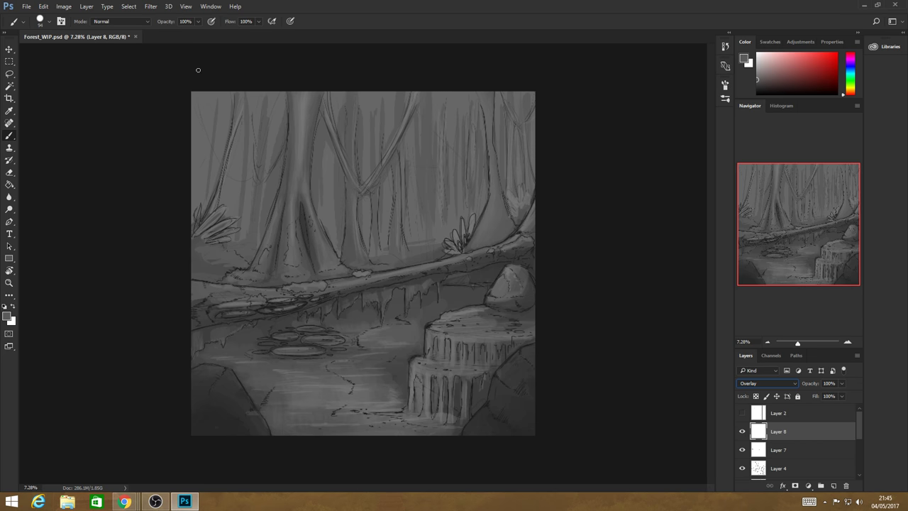
- Enlarge the round brush moderately and save the document
{"action": "left_click", "coordinate": [49, 22]}
{"action": "left_click_drag", "start_coordinate": [87, 53], "coordinate": [92, 54]}
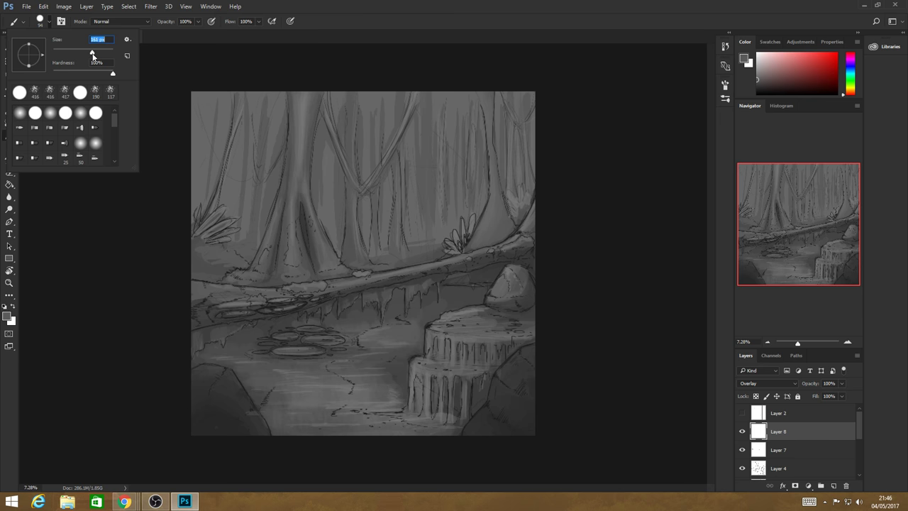
{"action": "key", "text": "ctrl+s"}
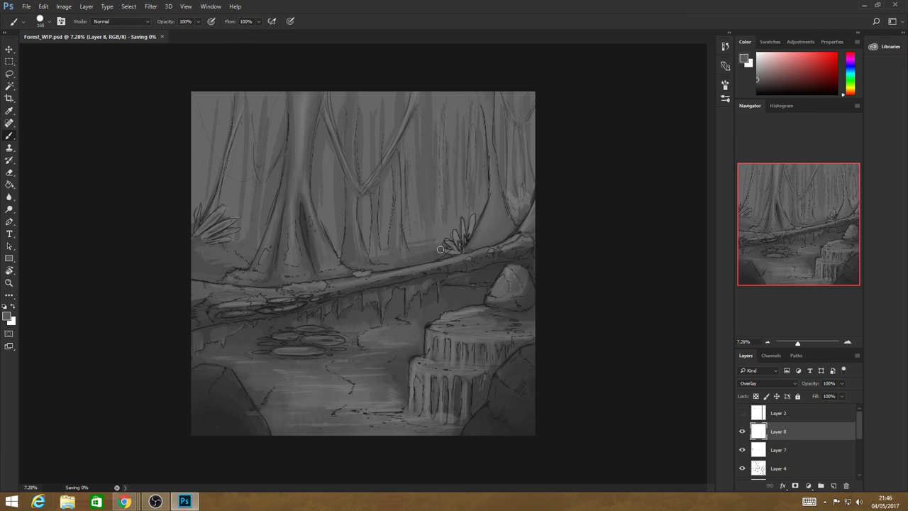
- Pick a dark green, enlarge the brush to 2165 px and paint over the whole canvas on the Overlay layer
{"action": "left_click", "coordinate": [49, 22]}
{"action": "left_click_drag", "start_coordinate": [92, 54], "coordinate": [101, 53]}
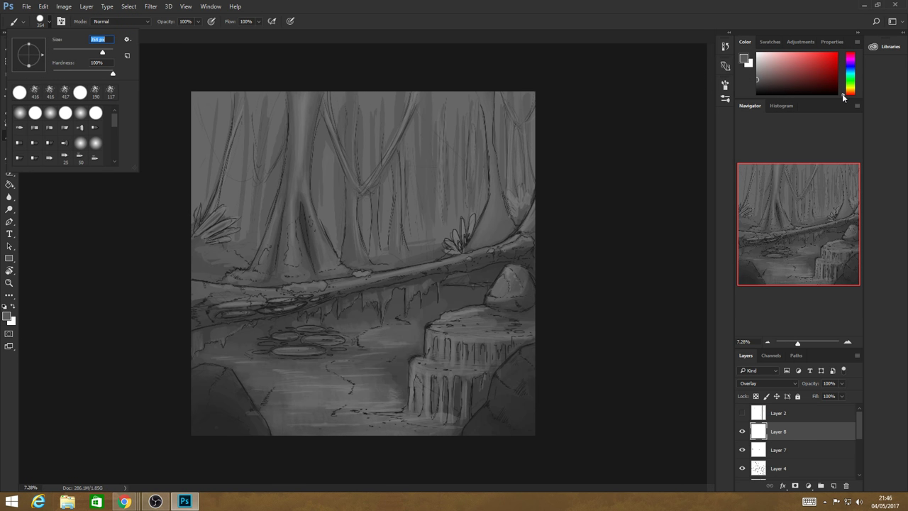
{"action": "left_click_drag", "start_coordinate": [852, 93], "coordinate": [852, 85]}
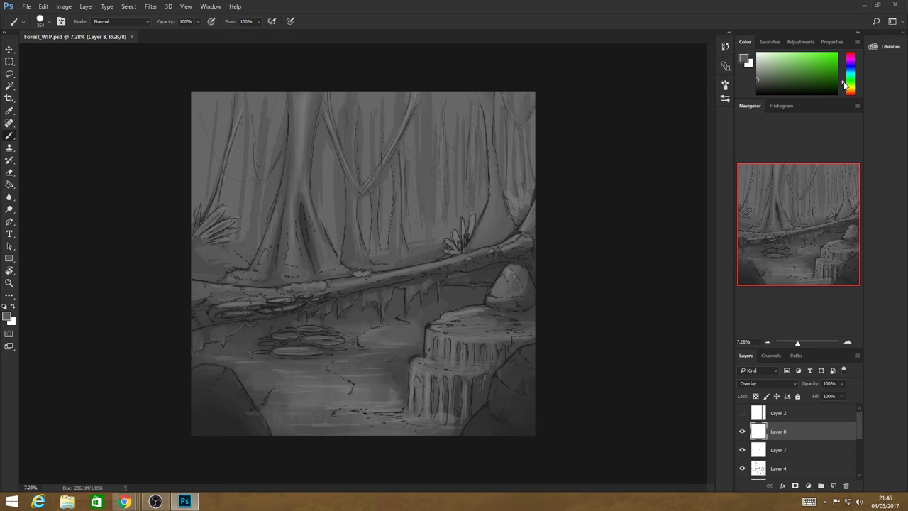
{"action": "left_click", "coordinate": [798, 77]}
{"action": "left_click", "coordinate": [49, 23]}
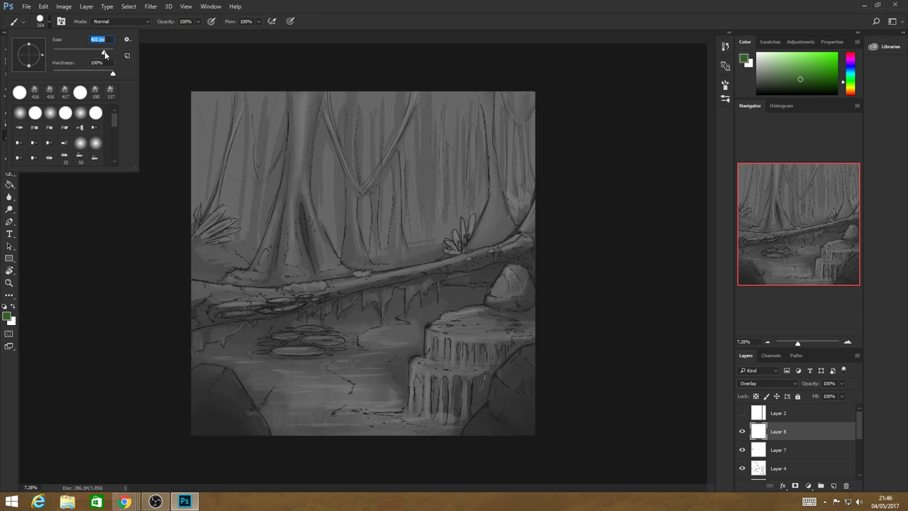
{"action": "left_click_drag", "start_coordinate": [104, 52], "coordinate": [109, 53]}
{"action": "left_click_drag", "start_coordinate": [528, 419], "coordinate": [208, 411]}
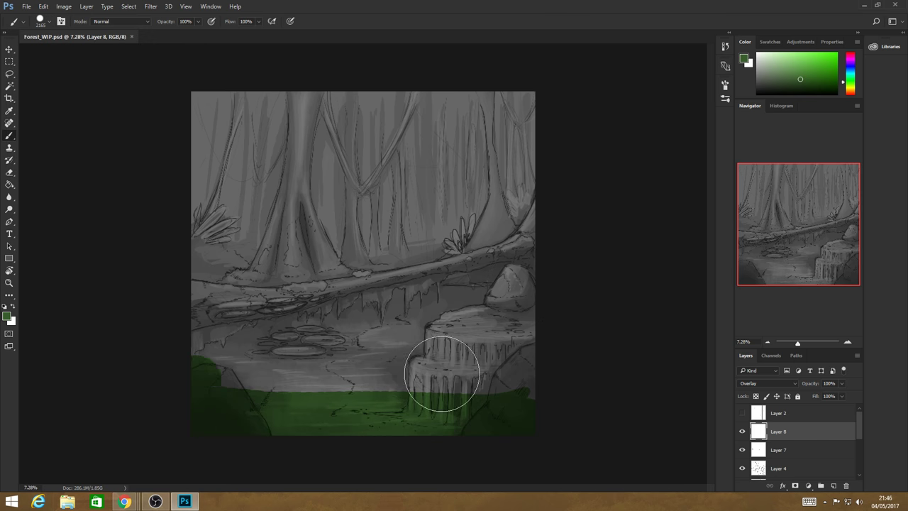
{"action": "mouse_move", "coordinate": [442, 374]}
{"action": "left_mouse_down"}
{"action": "mouse_move", "coordinate": [243, 379]}
{"action": "mouse_move", "coordinate": [413, 367]}
{"action": "mouse_move", "coordinate": [523, 323]}
{"action": "mouse_move", "coordinate": [557, 269]}
{"action": "mouse_move", "coordinate": [493, 303]}
{"action": "mouse_move", "coordinate": [373, 339]}
{"action": "mouse_move", "coordinate": [182, 344]}
{"action": "mouse_move", "coordinate": [559, 261]}
{"action": "mouse_move", "coordinate": [567, 254]}
{"action": "mouse_move", "coordinate": [505, 270]}
{"action": "mouse_move", "coordinate": [345, 198]}
{"action": "mouse_move", "coordinate": [540, 179]}
{"action": "mouse_move", "coordinate": [566, 152]}
{"action": "mouse_move", "coordinate": [375, 178]}
{"action": "mouse_move", "coordinate": [221, 170]}
{"action": "mouse_move", "coordinate": [202, 138]}
{"action": "mouse_move", "coordinate": [506, 132]}
{"action": "mouse_move", "coordinate": [550, 114]}
{"action": "mouse_move", "coordinate": [240, 101]}
{"action": "mouse_move", "coordinate": [176, 115]}
{"action": "mouse_move", "coordinate": [222, 452]}
{"action": "mouse_move", "coordinate": [472, 406]}
{"action": "left_mouse_up"}
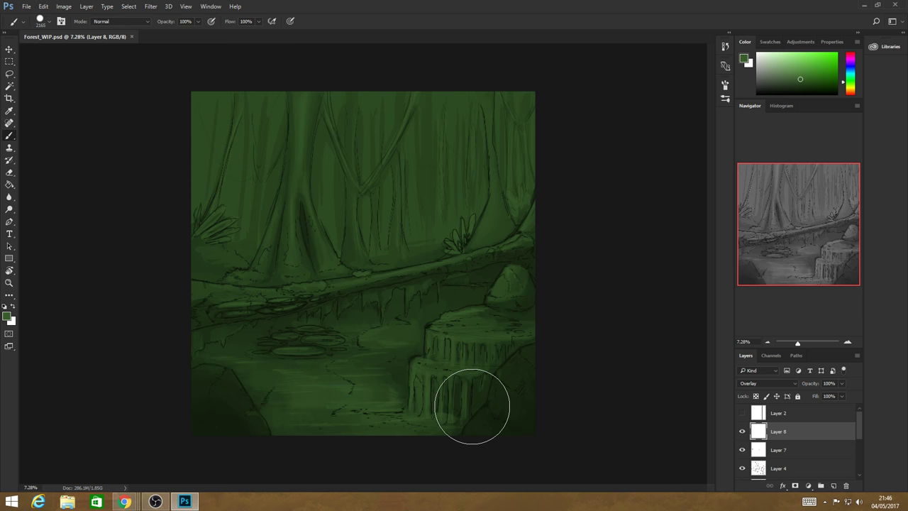
- Choose a lighter green and paint it over the fallen log, the pool and the waterfall
{"action": "left_click", "coordinate": [798, 73]}
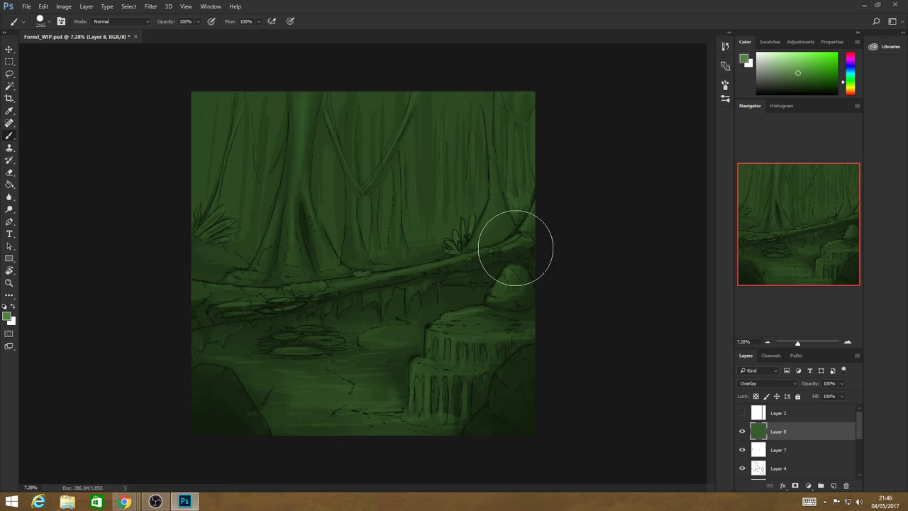
{"action": "left_click_drag", "start_coordinate": [515, 248], "coordinate": [323, 294]}
{"action": "mouse_move", "coordinate": [551, 235]}
{"action": "left_mouse_down"}
{"action": "mouse_move", "coordinate": [302, 289]}
{"action": "mouse_move", "coordinate": [163, 300]}
{"action": "left_mouse_up"}
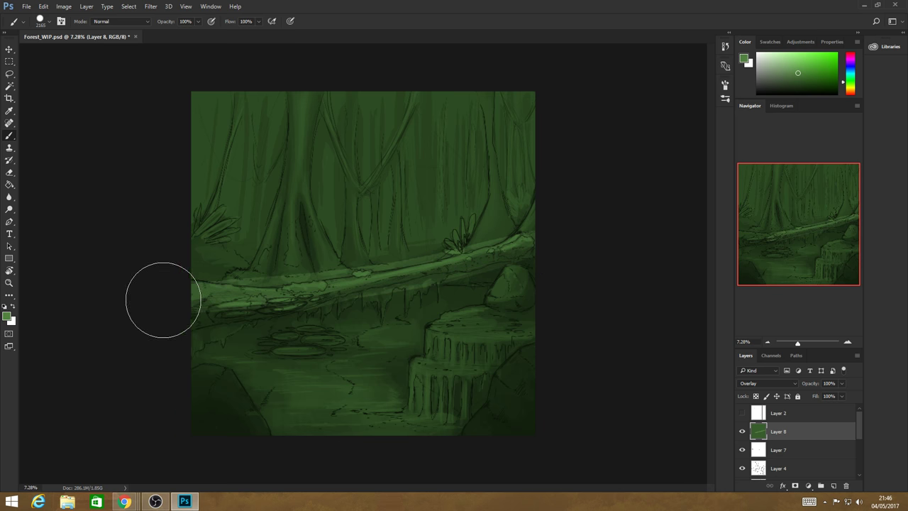
{"action": "mouse_move", "coordinate": [450, 318]}
{"action": "left_mouse_down"}
{"action": "mouse_move", "coordinate": [505, 329]}
{"action": "mouse_move", "coordinate": [516, 294]}
{"action": "mouse_move", "coordinate": [448, 329]}
{"action": "mouse_move", "coordinate": [326, 348]}
{"action": "mouse_move", "coordinate": [522, 329]}
{"action": "mouse_move", "coordinate": [239, 351]}
{"action": "mouse_move", "coordinate": [346, 338]}
{"action": "mouse_move", "coordinate": [286, 337]}
{"action": "mouse_move", "coordinate": [224, 365]}
{"action": "mouse_move", "coordinate": [242, 381]}
{"action": "mouse_move", "coordinate": [199, 399]}
{"action": "mouse_move", "coordinate": [262, 424]}
{"action": "mouse_move", "coordinate": [445, 409]}
{"action": "mouse_move", "coordinate": [162, 430]}
{"action": "mouse_move", "coordinate": [542, 411]}
{"action": "mouse_move", "coordinate": [384, 394]}
{"action": "mouse_move", "coordinate": [390, 376]}
{"action": "mouse_move", "coordinate": [424, 365]}
{"action": "mouse_move", "coordinate": [241, 377]}
{"action": "mouse_move", "coordinate": [527, 334]}
{"action": "mouse_move", "coordinate": [459, 326]}
{"action": "mouse_move", "coordinate": [496, 300]}
{"action": "mouse_move", "coordinate": [446, 293]}
{"action": "left_mouse_up"}
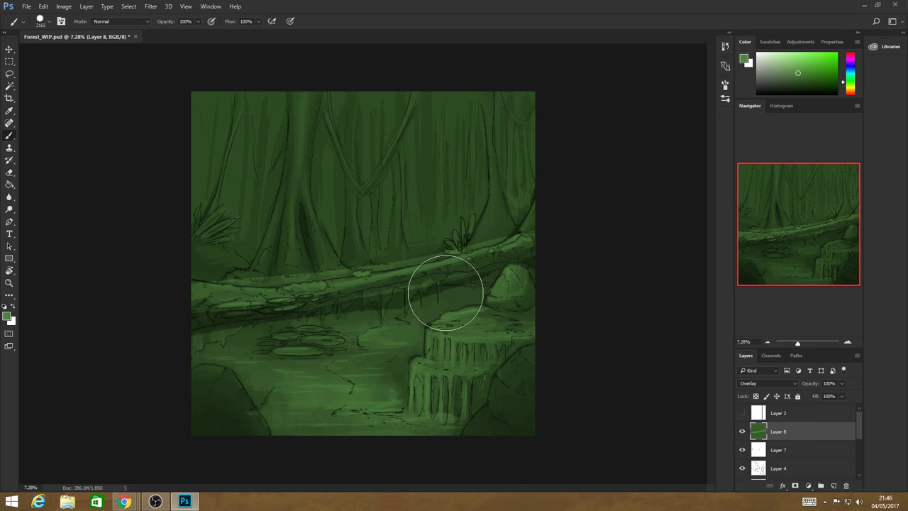
- Sample a darker green and paint it over the foreground rock beside the waterfall, undoing the trial stroke across the log
{"action": "left_click", "coordinate": [411, 272], "text": "alt"}
{"action": "left_click_drag", "start_coordinate": [547, 223], "coordinate": [291, 287]}
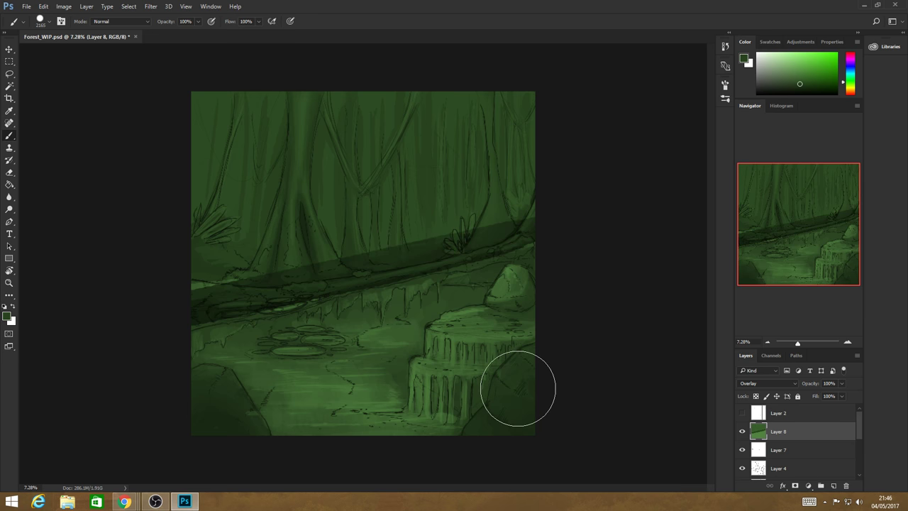
{"action": "key", "text": "ctrl+alt+z"}
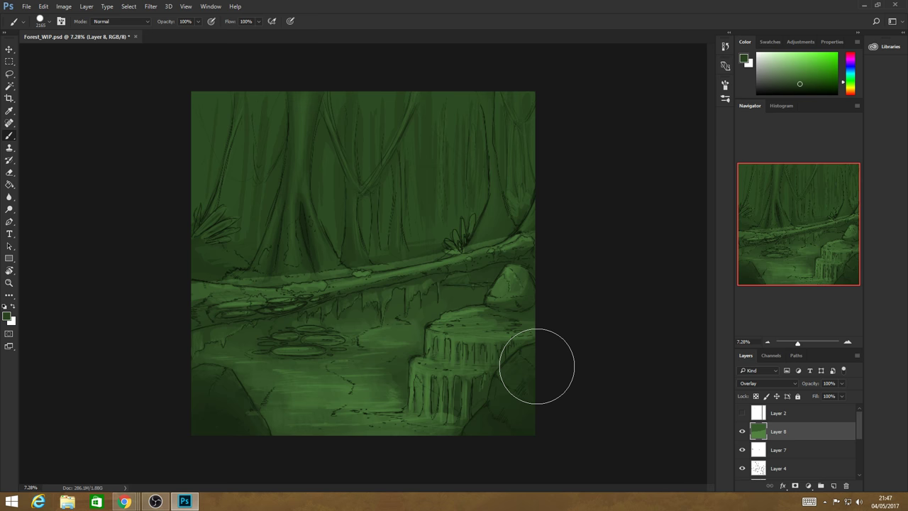
{"action": "mouse_move", "coordinate": [537, 367]}
{"action": "left_mouse_down"}
{"action": "mouse_move", "coordinate": [486, 442]}
{"action": "mouse_move", "coordinate": [532, 397]}
{"action": "left_mouse_up"}
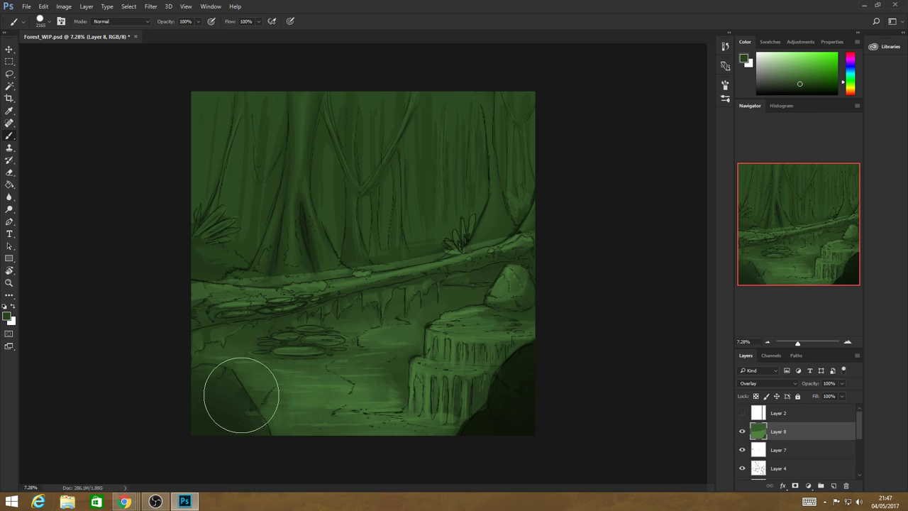
- Paint the foreground rock in the picture's lower-left corner dark green and sample the pool's lighter green
{"action": "mouse_move", "coordinate": [209, 401]}
{"action": "left_mouse_down"}
{"action": "mouse_move", "coordinate": [198, 381]}
{"action": "mouse_move", "coordinate": [218, 383]}
{"action": "mouse_move", "coordinate": [240, 429]}
{"action": "mouse_move", "coordinate": [225, 393]}
{"action": "mouse_move", "coordinate": [257, 438]}
{"action": "mouse_move", "coordinate": [214, 437]}
{"action": "mouse_move", "coordinate": [202, 430]}
{"action": "mouse_move", "coordinate": [225, 379]}
{"action": "mouse_move", "coordinate": [207, 387]}
{"action": "mouse_move", "coordinate": [250, 418]}
{"action": "left_mouse_up"}
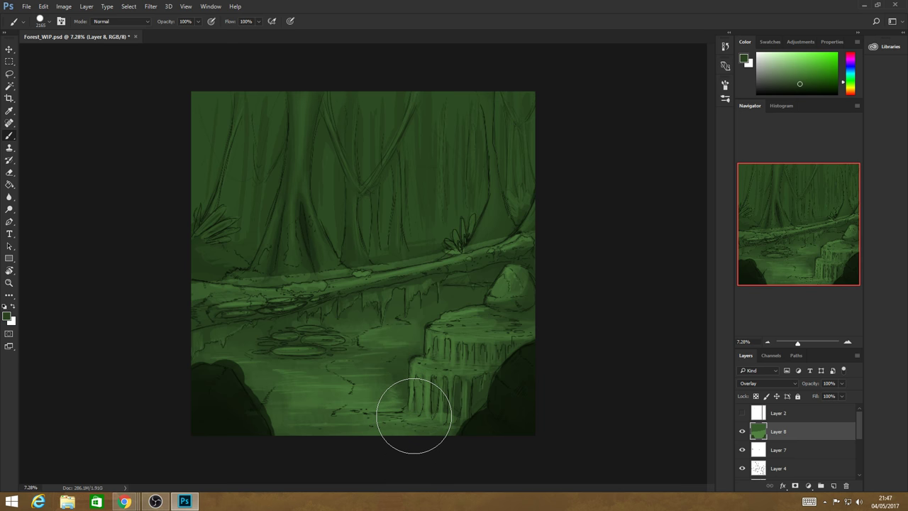
{"action": "left_click", "coordinate": [258, 384], "text": "alt"}
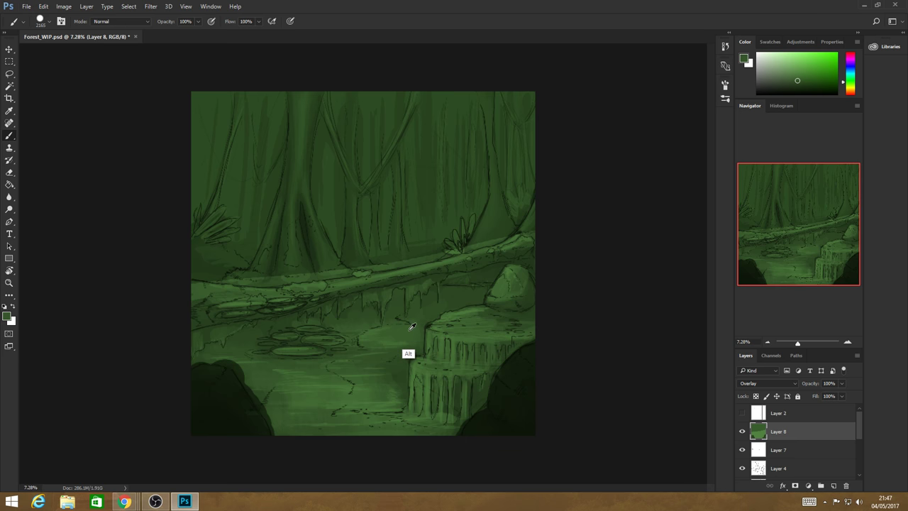
{"action": "mouse_move", "coordinate": [411, 325]}
{"action": "left_mouse_down"}
{"action": "mouse_move", "coordinate": [436, 312]}
{"action": "mouse_move", "coordinate": [440, 298]}
{"action": "mouse_move", "coordinate": [410, 325]}
{"action": "left_mouse_up"}
- Try olive and tan strokes over the background trees, undoing each one
{"action": "left_click_drag", "start_coordinate": [850, 86], "coordinate": [851, 88]}
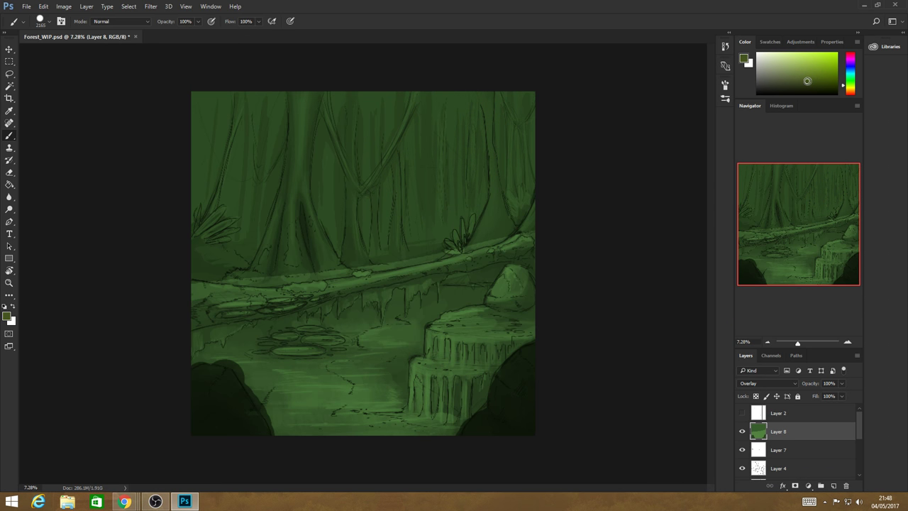
{"action": "mouse_move", "coordinate": [432, 165]}
{"action": "left_mouse_down"}
{"action": "mouse_move", "coordinate": [385, 173]}
{"action": "mouse_move", "coordinate": [376, 184]}
{"action": "left_mouse_up"}
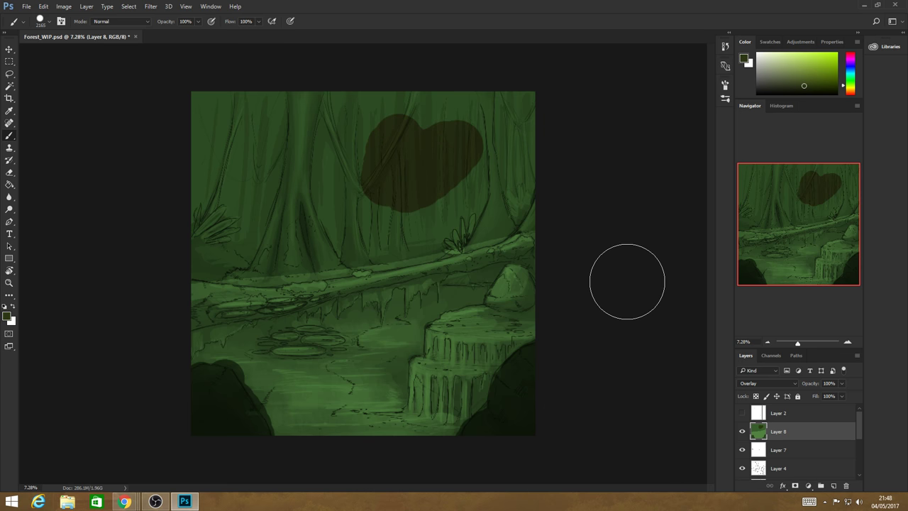
{"action": "key", "text": "ctrl+z"}
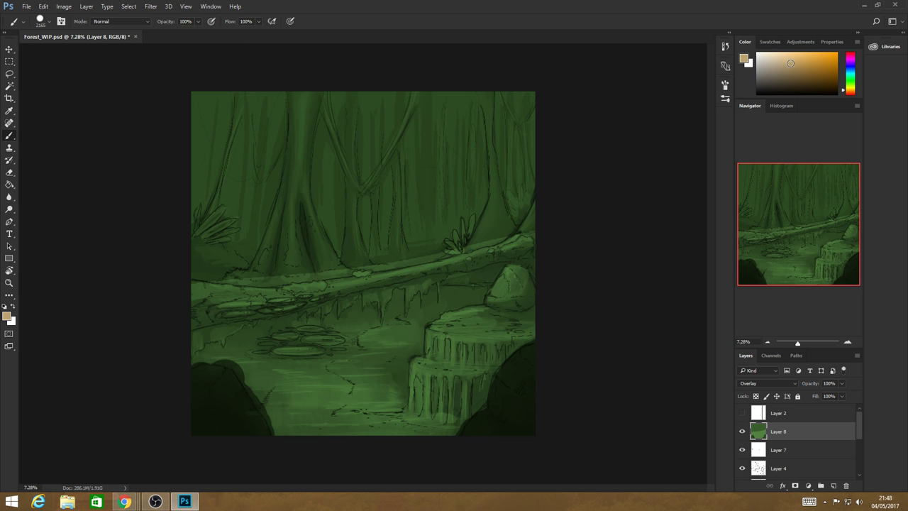
{"action": "mouse_move", "coordinate": [391, 151]}
{"action": "left_mouse_down"}
{"action": "mouse_move", "coordinate": [369, 170]}
{"action": "mouse_move", "coordinate": [263, 163]}
{"action": "mouse_move", "coordinate": [312, 132]}
{"action": "left_mouse_up"}
{"action": "key", "text": "ctrl+z"}
- Choose a dark reddish brown, undo the trial stroke over the trees and enable Transfer for the brush
{"action": "left_click_drag", "start_coordinate": [851, 91], "coordinate": [848, 95]}
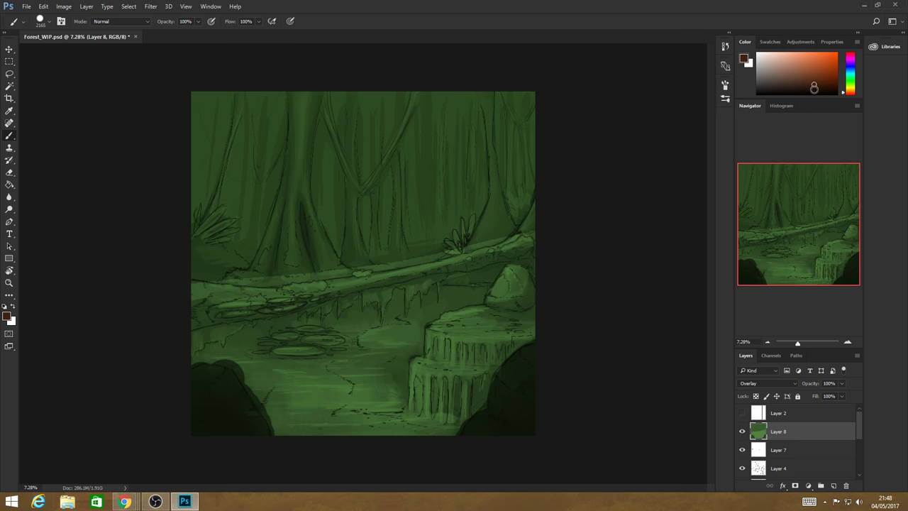
{"action": "mouse_move", "coordinate": [511, 146]}
{"action": "left_mouse_down"}
{"action": "mouse_move", "coordinate": [493, 125]}
{"action": "mouse_move", "coordinate": [199, 154]}
{"action": "left_mouse_up"}
{"action": "key", "text": "ctrl+z"}
{"action": "left_click", "coordinate": [62, 21]}
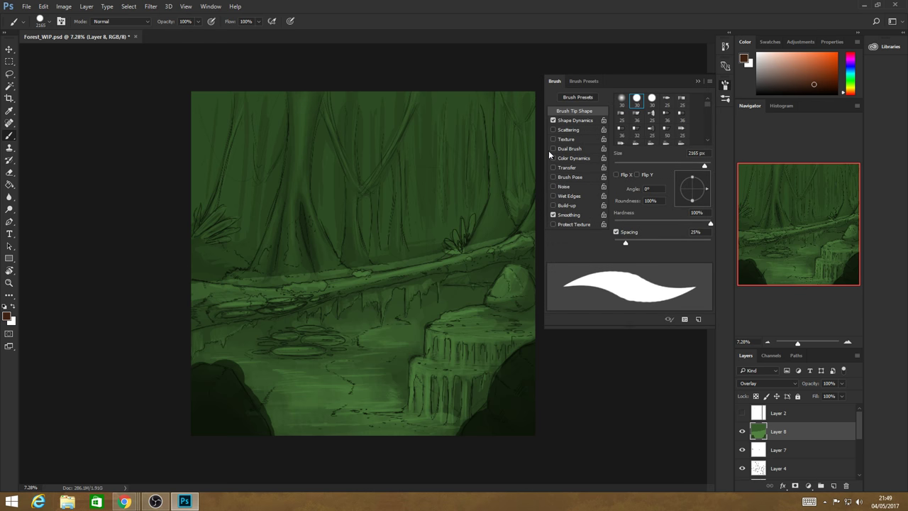
{"action": "left_click", "coordinate": [553, 168]}
{"action": "left_click", "coordinate": [699, 82]}
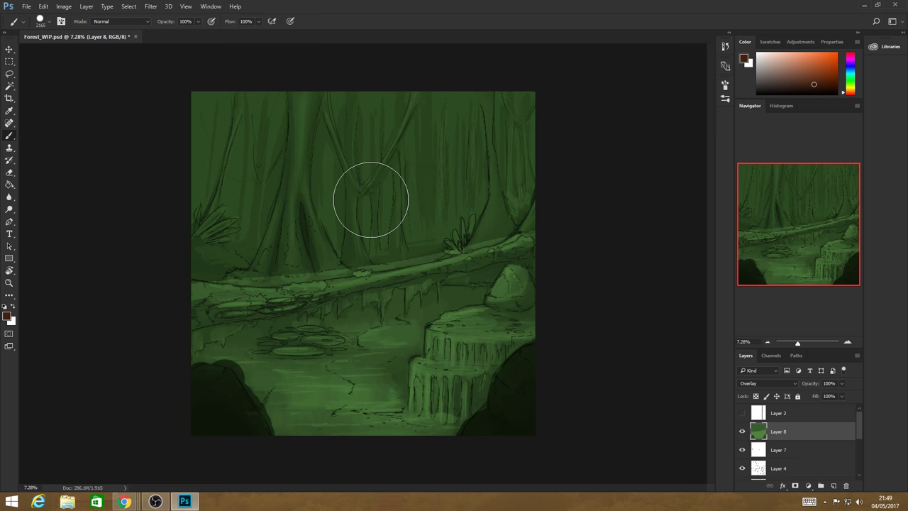
- Paint the dark reddish brown over the whole background forest and the fallen log
{"action": "mouse_move", "coordinate": [370, 199]}
{"action": "left_mouse_down"}
{"action": "mouse_move", "coordinate": [176, 129]}
{"action": "mouse_move", "coordinate": [498, 107]}
{"action": "mouse_move", "coordinate": [243, 92]}
{"action": "left_mouse_up"}
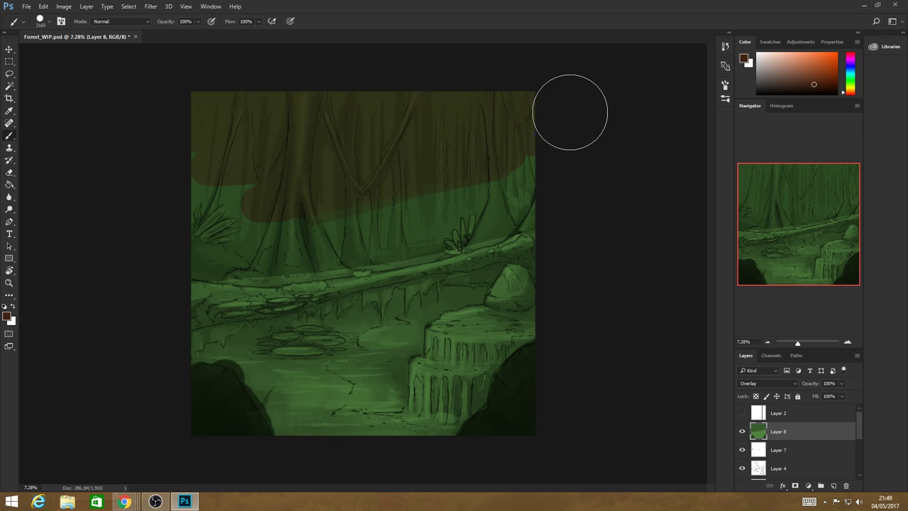
{"action": "left_click_drag", "start_coordinate": [166, 206], "coordinate": [303, 198]}
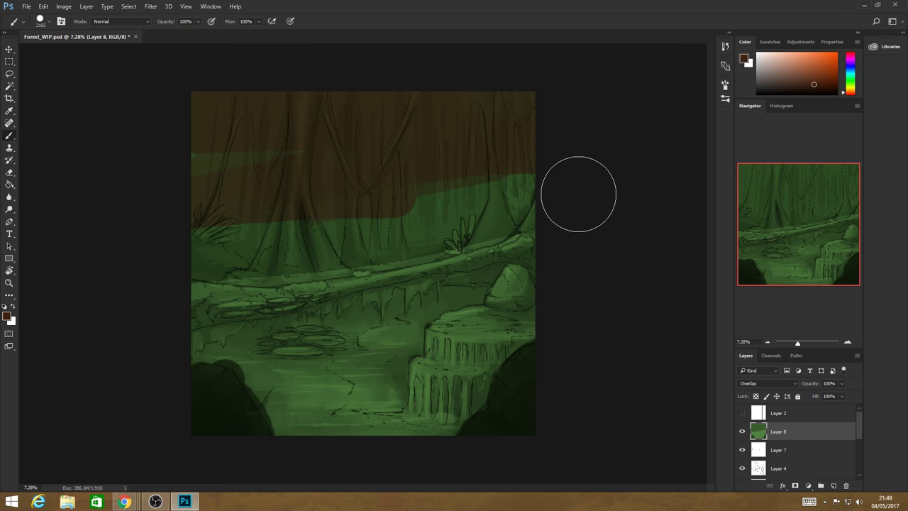
{"action": "mouse_move", "coordinate": [579, 194]}
{"action": "left_mouse_down"}
{"action": "mouse_move", "coordinate": [466, 232]}
{"action": "mouse_move", "coordinate": [332, 256]}
{"action": "mouse_move", "coordinate": [258, 263]}
{"action": "mouse_move", "coordinate": [205, 252]}
{"action": "mouse_move", "coordinate": [197, 240]}
{"action": "mouse_move", "coordinate": [219, 225]}
{"action": "mouse_move", "coordinate": [280, 227]}
{"action": "mouse_move", "coordinate": [220, 208]}
{"action": "mouse_move", "coordinate": [214, 162]}
{"action": "mouse_move", "coordinate": [321, 159]}
{"action": "mouse_move", "coordinate": [274, 153]}
{"action": "left_mouse_up"}
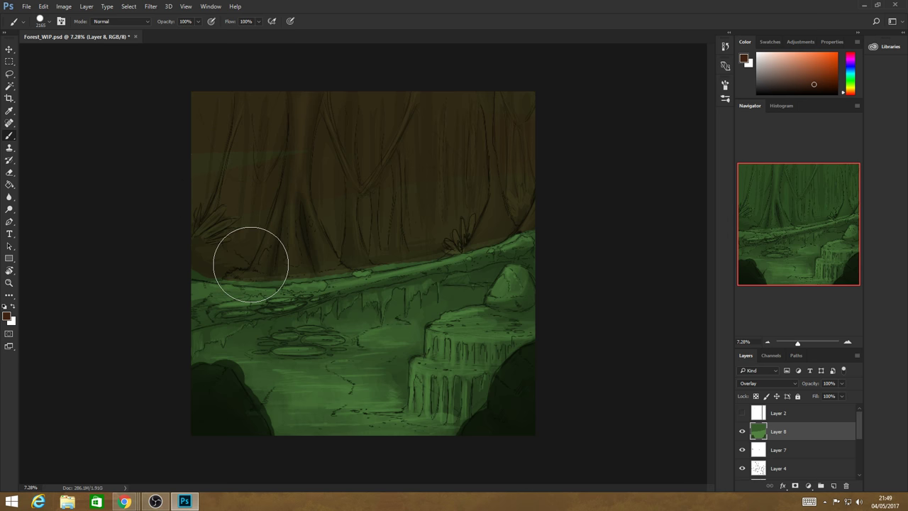
{"action": "mouse_move", "coordinate": [250, 264]}
{"action": "left_mouse_down"}
{"action": "mouse_move", "coordinate": [395, 264]}
{"action": "mouse_move", "coordinate": [557, 219]}
{"action": "left_mouse_up"}
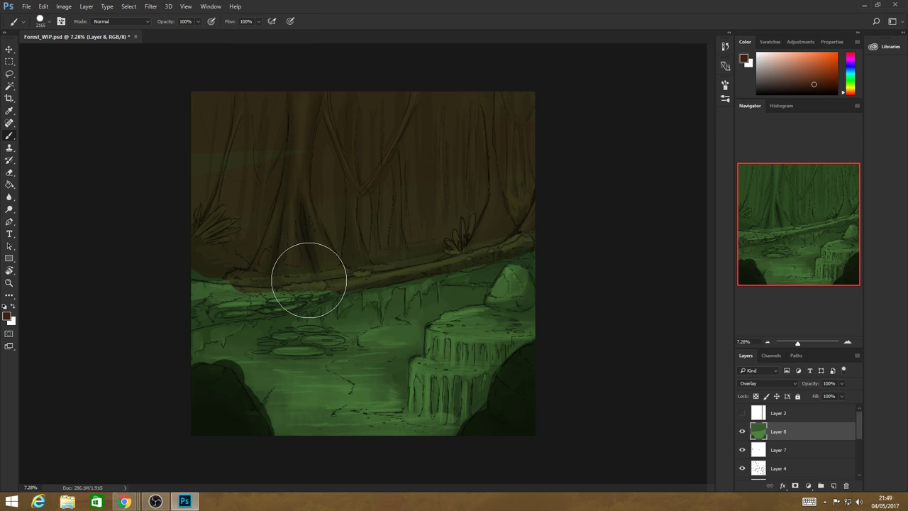
{"action": "mouse_move", "coordinate": [309, 280]}
{"action": "left_mouse_down"}
{"action": "mouse_move", "coordinate": [225, 289]}
{"action": "mouse_move", "coordinate": [521, 241]}
{"action": "left_mouse_up"}
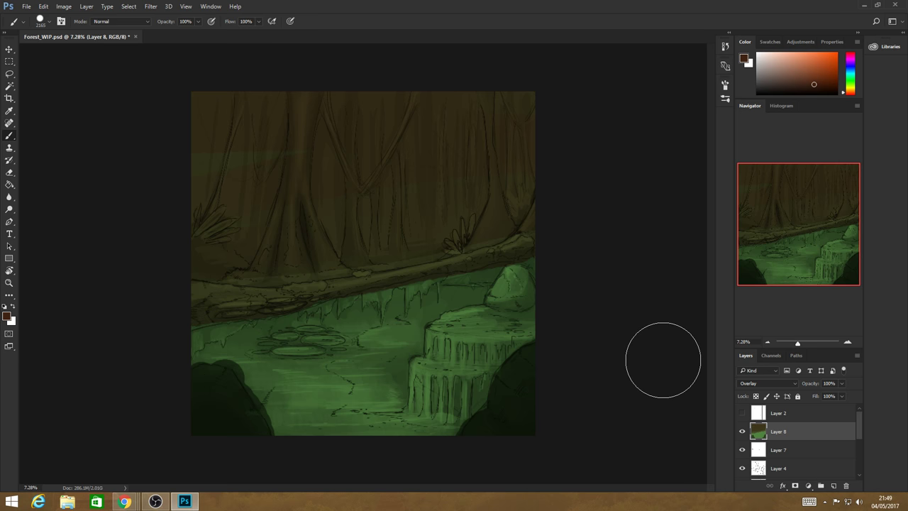
- Glaze the background trees with green sampled from the pool and blend the left trunks with sampled dark brown and olive
{"action": "left_click", "coordinate": [403, 350], "text": "alt"}
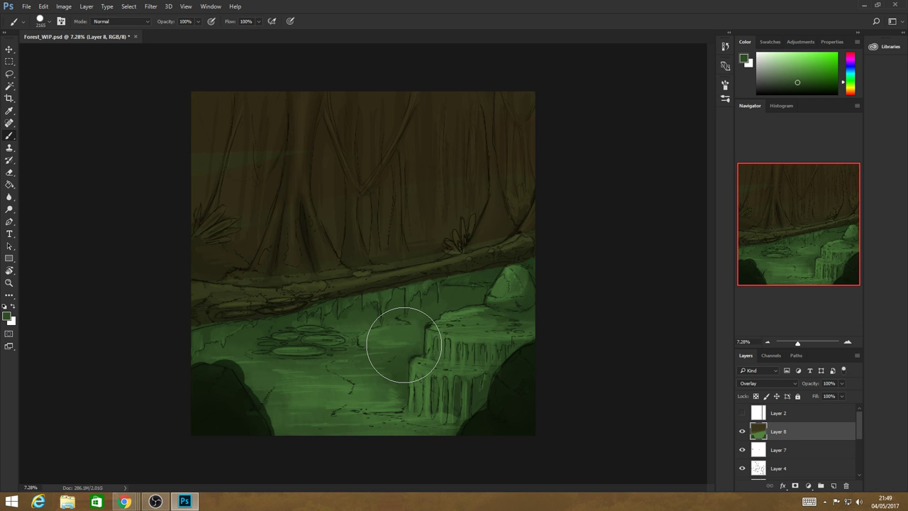
{"action": "mouse_move", "coordinate": [405, 126]}
{"action": "left_mouse_down"}
{"action": "mouse_move", "coordinate": [399, 202]}
{"action": "mouse_move", "coordinate": [408, 113]}
{"action": "mouse_move", "coordinate": [403, 242]}
{"action": "left_mouse_up"}
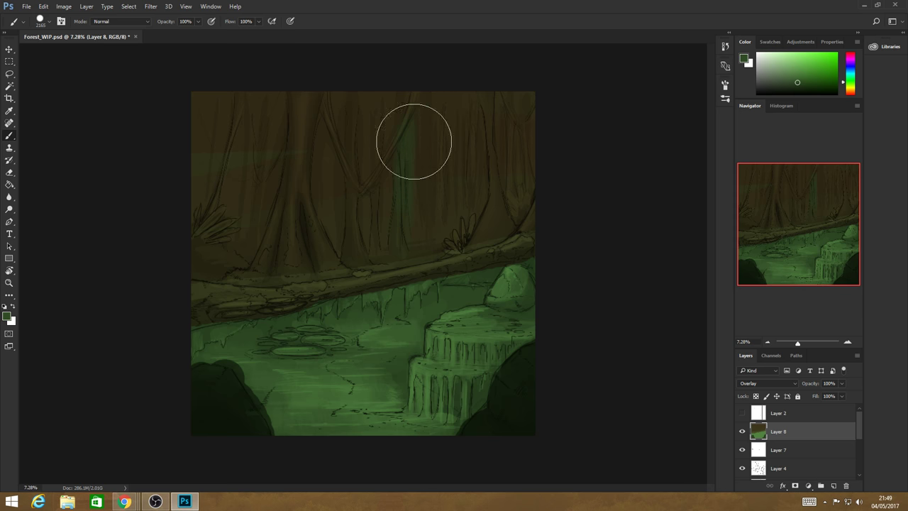
{"action": "mouse_move", "coordinate": [411, 142]}
{"action": "left_mouse_down"}
{"action": "mouse_move", "coordinate": [427, 242]}
{"action": "mouse_move", "coordinate": [441, 104]}
{"action": "mouse_move", "coordinate": [425, 125]}
{"action": "mouse_move", "coordinate": [431, 239]}
{"action": "mouse_move", "coordinate": [531, 138]}
{"action": "mouse_move", "coordinate": [524, 89]}
{"action": "mouse_move", "coordinate": [508, 161]}
{"action": "left_mouse_up"}
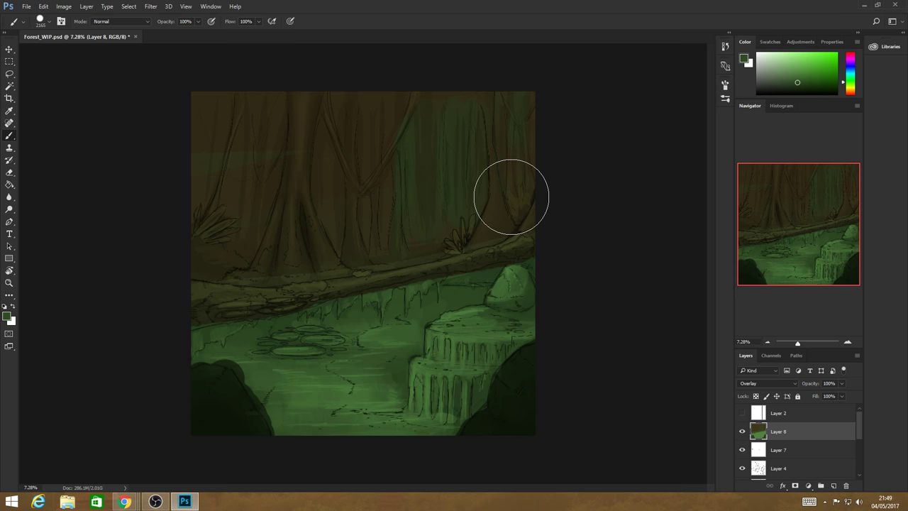
{"action": "mouse_move", "coordinate": [511, 196]}
{"action": "left_mouse_down"}
{"action": "mouse_move", "coordinate": [268, 166]}
{"action": "mouse_move", "coordinate": [244, 277]}
{"action": "mouse_move", "coordinate": [245, 200]}
{"action": "mouse_move", "coordinate": [174, 128]}
{"action": "mouse_move", "coordinate": [226, 140]}
{"action": "mouse_move", "coordinate": [270, 223]}
{"action": "mouse_move", "coordinate": [328, 240]}
{"action": "mouse_move", "coordinate": [321, 270]}
{"action": "left_mouse_up"}
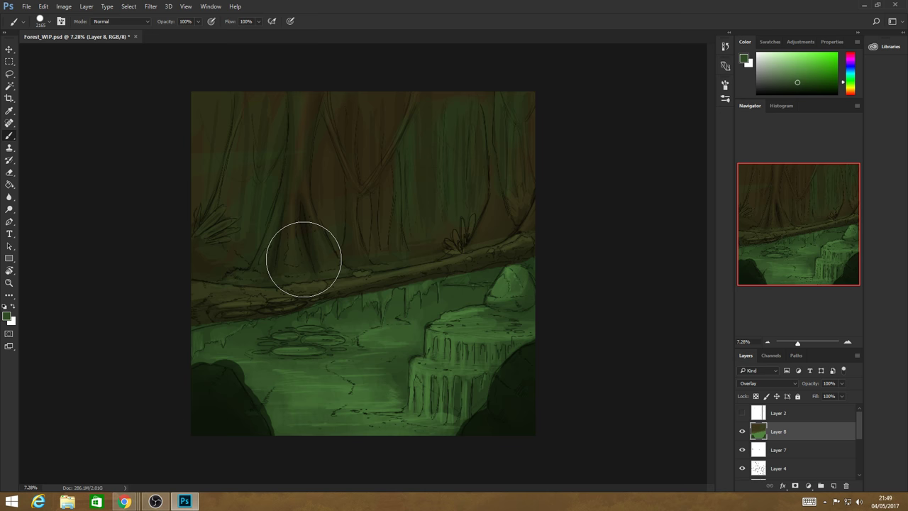
{"action": "left_click", "coordinate": [291, 221], "text": "alt"}
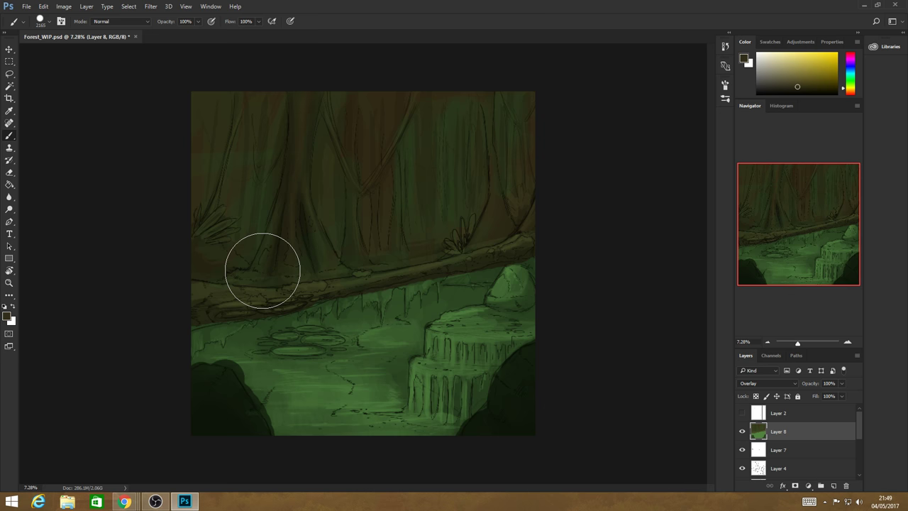
{"action": "left_click", "coordinate": [253, 150], "text": "alt"}
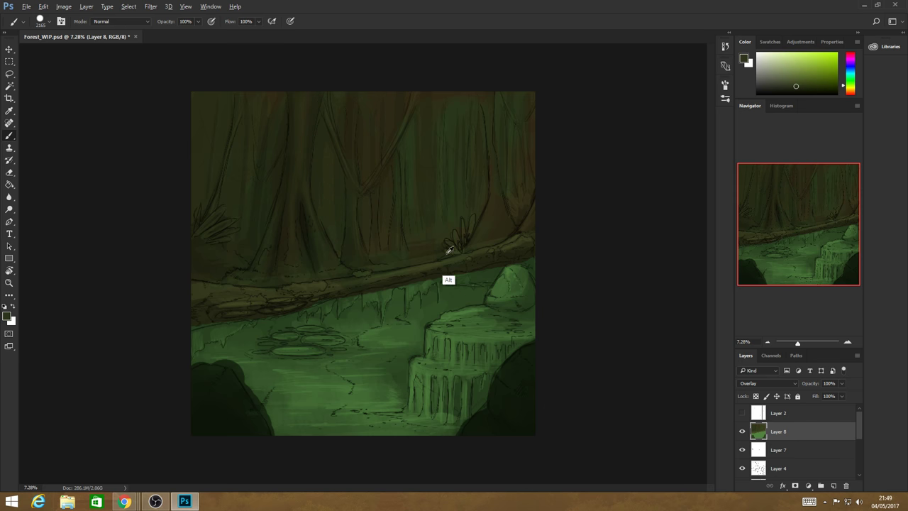
- Paint a pale yellow-green light patch in the gap between the right-hand trees and soften it with sampled olive tones
{"action": "left_click", "coordinate": [439, 161], "text": "alt"}
{"action": "mouse_move", "coordinate": [429, 135]}
{"action": "left_mouse_down"}
{"action": "mouse_move", "coordinate": [422, 197]}
{"action": "mouse_move", "coordinate": [432, 178]}
{"action": "left_mouse_up"}
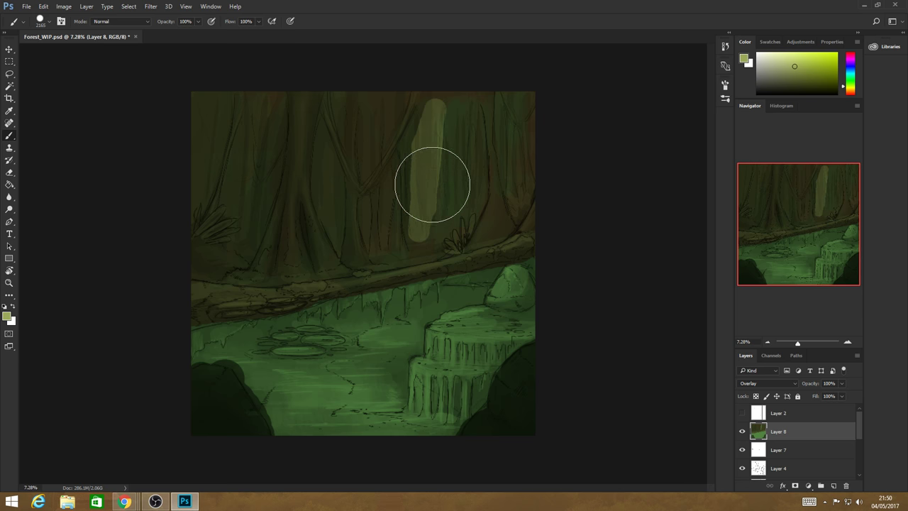
{"action": "left_click", "coordinate": [445, 120], "text": "alt"}
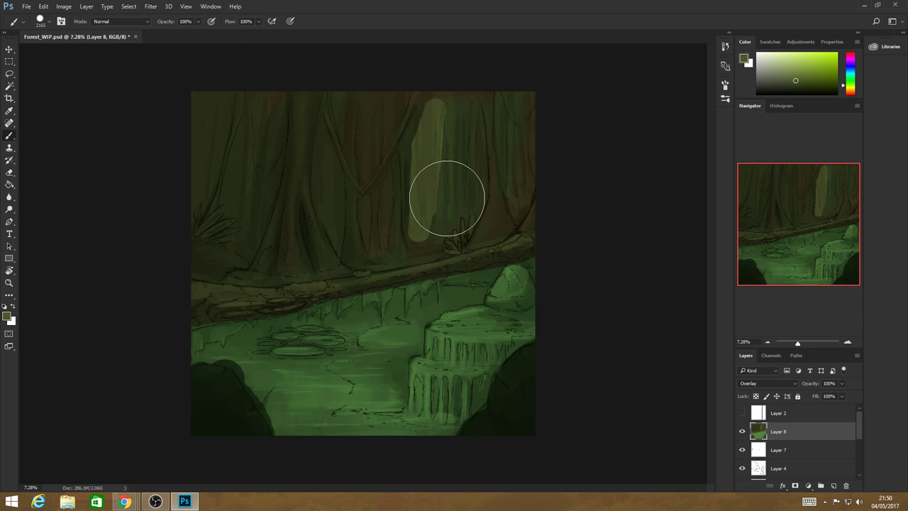
{"action": "mouse_move", "coordinate": [447, 198]}
{"action": "left_mouse_down"}
{"action": "mouse_move", "coordinate": [429, 219]}
{"action": "mouse_move", "coordinate": [464, 205]}
{"action": "mouse_move", "coordinate": [429, 219]}
{"action": "mouse_move", "coordinate": [428, 245]}
{"action": "mouse_move", "coordinate": [418, 233]}
{"action": "mouse_move", "coordinate": [426, 101]}
{"action": "left_mouse_up"}
{"action": "left_click", "coordinate": [479, 98], "text": "alt"}
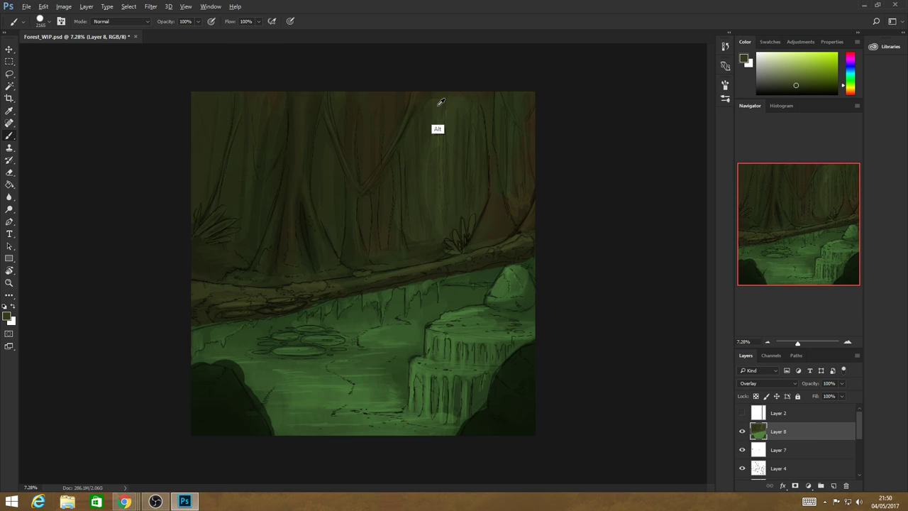
{"action": "left_click", "coordinate": [440, 102], "text": "alt"}
{"action": "mouse_move", "coordinate": [412, 195]}
{"action": "left_mouse_down"}
{"action": "mouse_move", "coordinate": [469, 135]}
{"action": "mouse_move", "coordinate": [469, 174]}
{"action": "mouse_move", "coordinate": [447, 226]}
{"action": "mouse_move", "coordinate": [469, 175]}
{"action": "left_mouse_up"}
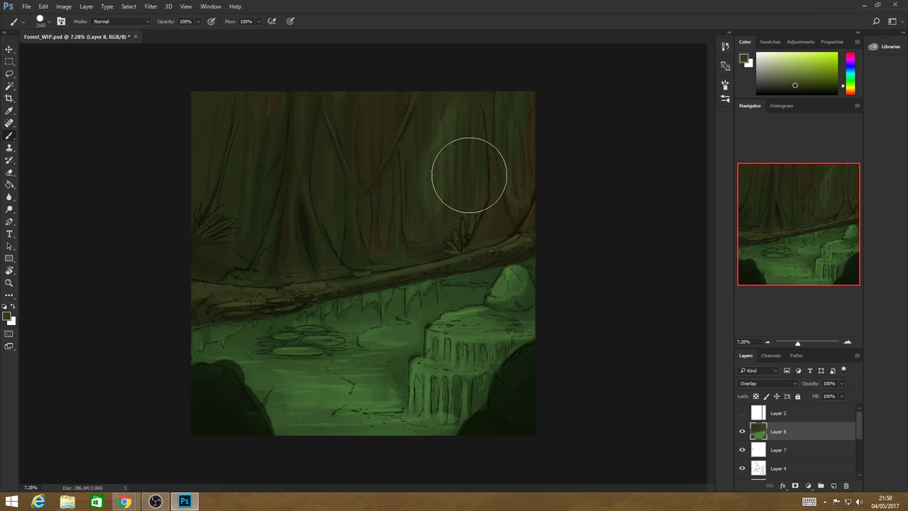
- Pick a lighter olive and paint glowing vertical patches in the gaps between the trees across the background
{"action": "left_click", "coordinate": [454, 128], "text": "alt"}
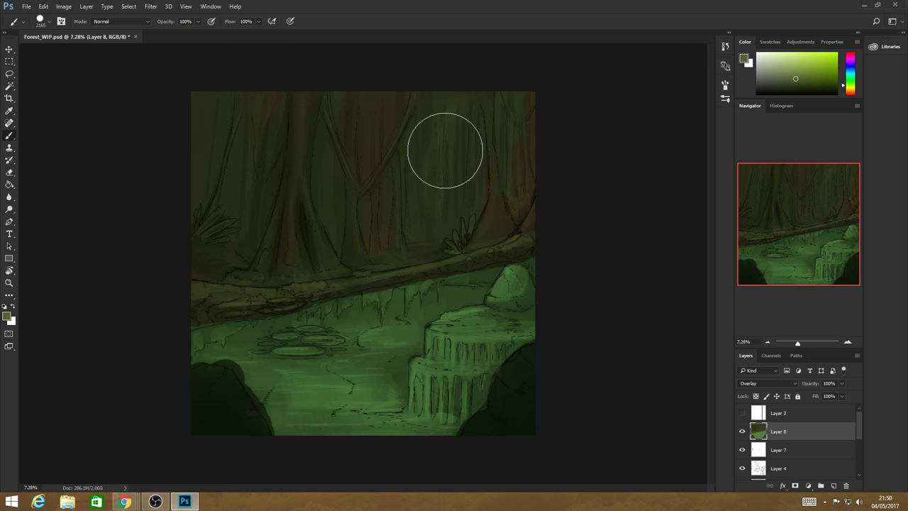
{"action": "mouse_move", "coordinate": [445, 150]}
{"action": "left_mouse_down"}
{"action": "mouse_move", "coordinate": [463, 170]}
{"action": "mouse_move", "coordinate": [471, 137]}
{"action": "left_mouse_up"}
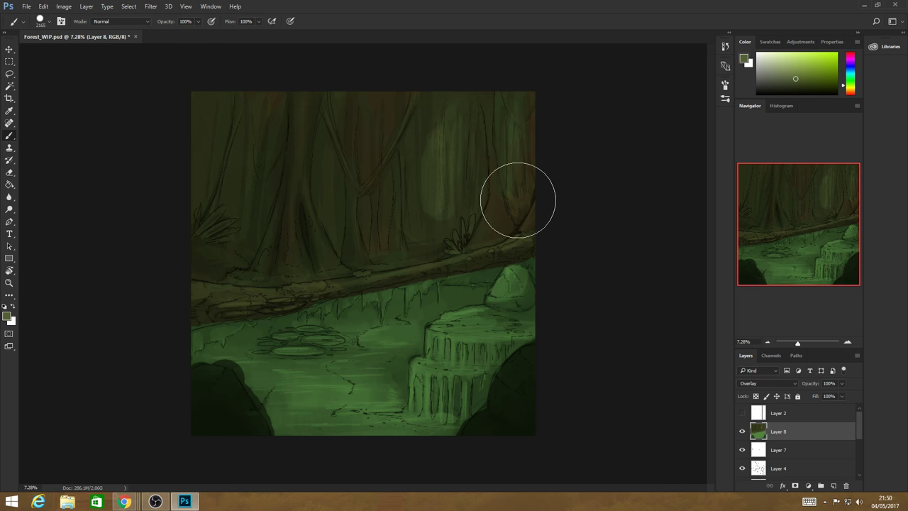
{"action": "mouse_move", "coordinate": [336, 217]}
{"action": "left_mouse_down"}
{"action": "mouse_move", "coordinate": [327, 190]}
{"action": "mouse_move", "coordinate": [331, 131]}
{"action": "mouse_move", "coordinate": [328, 177]}
{"action": "left_mouse_up"}
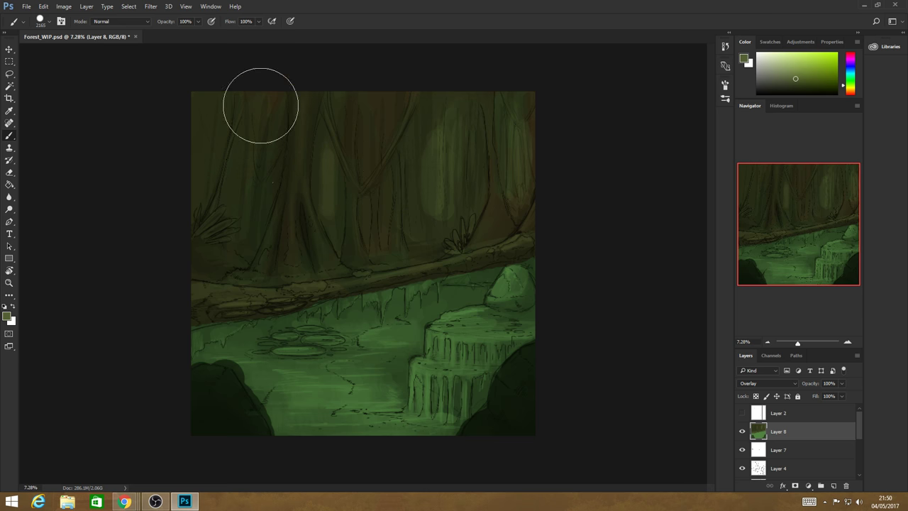
{"action": "mouse_move", "coordinate": [260, 105]}
{"action": "left_mouse_down"}
{"action": "mouse_move", "coordinate": [239, 168]}
{"action": "mouse_move", "coordinate": [209, 115]}
{"action": "mouse_move", "coordinate": [214, 149]}
{"action": "mouse_move", "coordinate": [207, 106]}
{"action": "mouse_move", "coordinate": [216, 153]}
{"action": "mouse_move", "coordinate": [222, 86]}
{"action": "mouse_move", "coordinate": [213, 149]}
{"action": "mouse_move", "coordinate": [214, 109]}
{"action": "mouse_move", "coordinate": [196, 111]}
{"action": "mouse_move", "coordinate": [217, 83]}
{"action": "mouse_move", "coordinate": [215, 124]}
{"action": "mouse_move", "coordinate": [214, 89]}
{"action": "mouse_move", "coordinate": [238, 177]}
{"action": "left_mouse_up"}
- Blend the light patches between the trees into the forest using darker olive tones sampled from the background
{"action": "left_click", "coordinate": [214, 107], "text": "alt"}
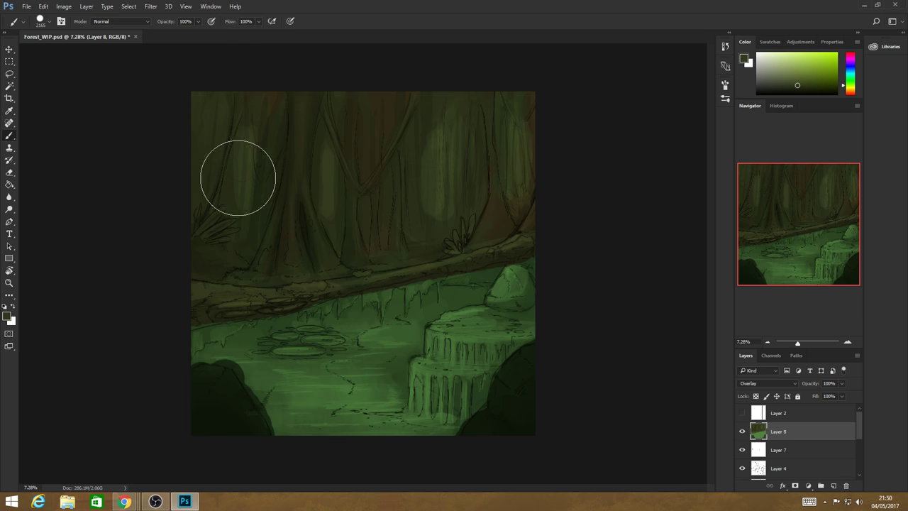
{"action": "key", "text": "alt"}
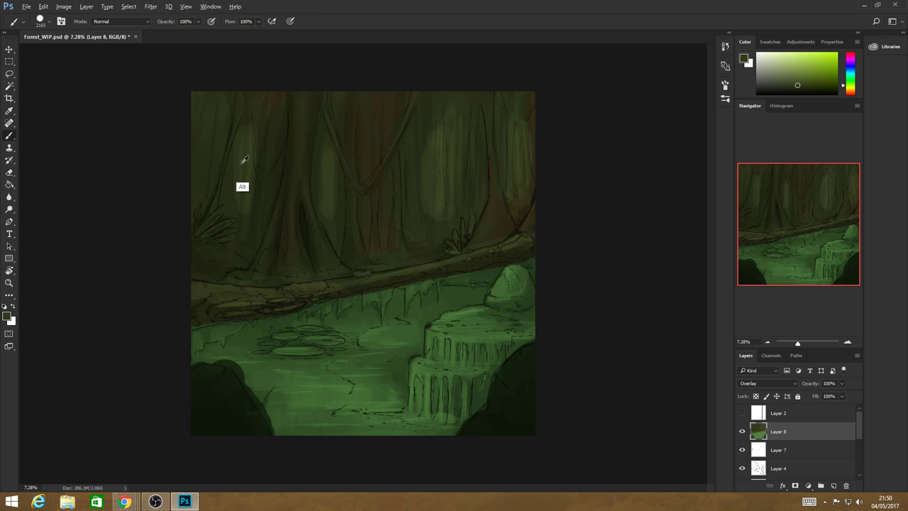
{"action": "left_click", "coordinate": [244, 159], "text": "alt"}
{"action": "mouse_move", "coordinate": [341, 178]}
{"action": "left_mouse_down"}
{"action": "mouse_move", "coordinate": [330, 160]}
{"action": "mouse_move", "coordinate": [331, 219]}
{"action": "mouse_move", "coordinate": [332, 110]}
{"action": "mouse_move", "coordinate": [344, 128]}
{"action": "mouse_move", "coordinate": [375, 117]}
{"action": "mouse_move", "coordinate": [420, 194]}
{"action": "mouse_move", "coordinate": [446, 192]}
{"action": "left_mouse_up"}
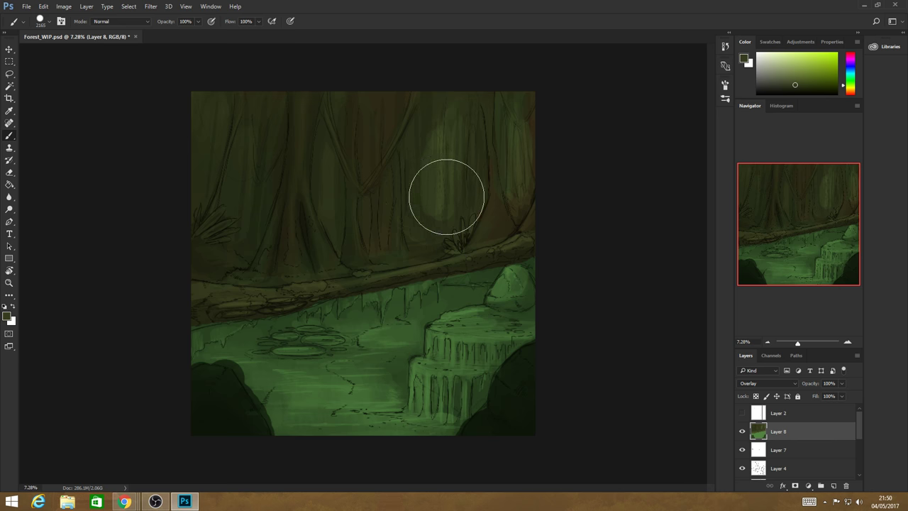
{"action": "left_click", "coordinate": [446, 136], "text": "alt"}
{"action": "left_click_drag", "start_coordinate": [447, 132], "coordinate": [438, 224]}
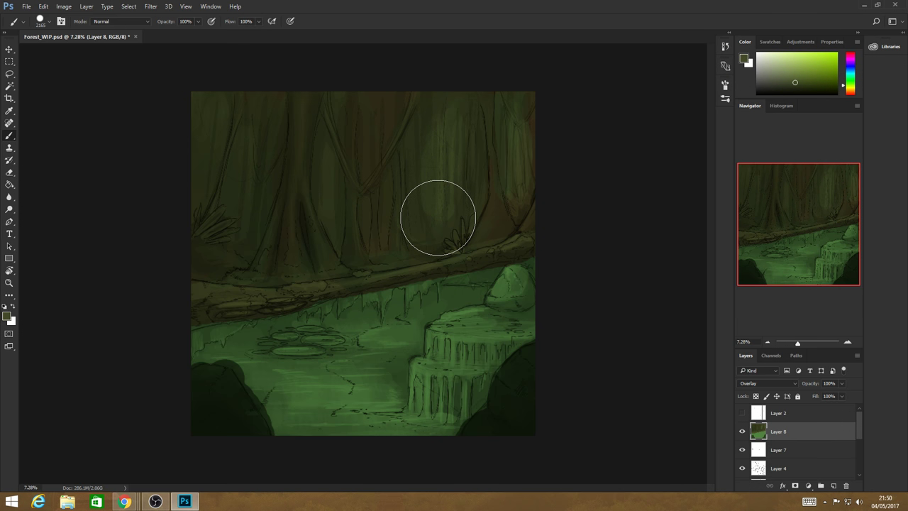
{"action": "left_click", "coordinate": [517, 156], "text": "alt"}
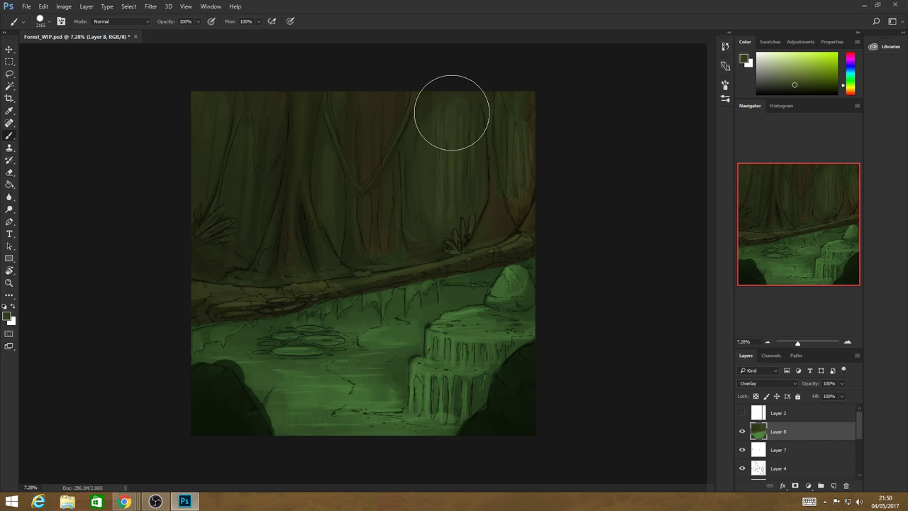
{"action": "mouse_move", "coordinate": [452, 113]}
{"action": "left_mouse_down"}
{"action": "mouse_move", "coordinate": [455, 189]}
{"action": "mouse_move", "coordinate": [464, 99]}
{"action": "mouse_move", "coordinate": [455, 209]}
{"action": "mouse_move", "coordinate": [439, 101]}
{"action": "mouse_move", "coordinate": [452, 138]}
{"action": "left_mouse_up"}
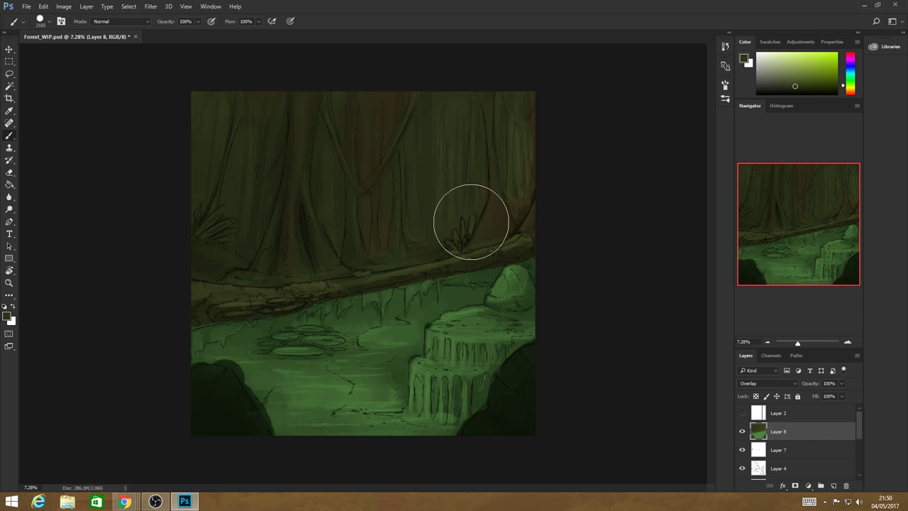
- Sample a very dark olive to deepen the background trees, then shift the brush hue to dark purple for the trunk shadows
{"action": "left_click", "coordinate": [313, 121], "text": "alt"}
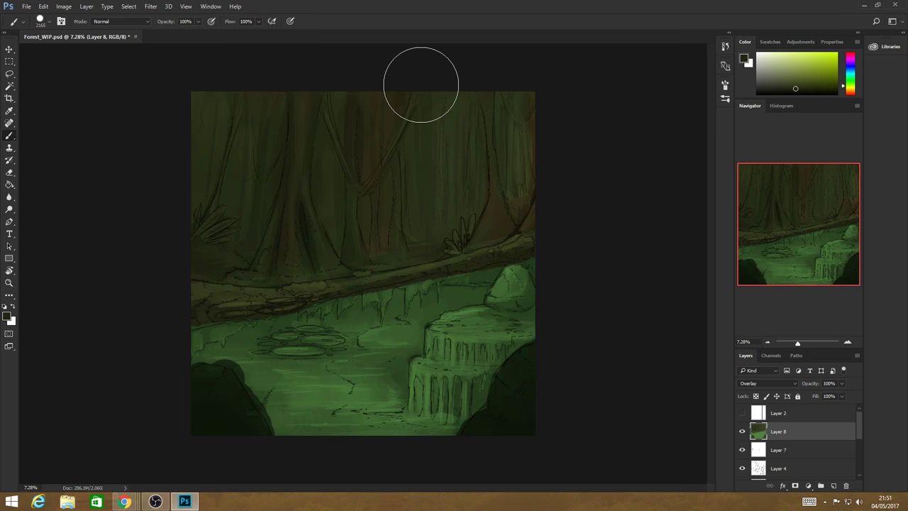
{"action": "left_click_drag", "start_coordinate": [482, 91], "coordinate": [496, 110]}
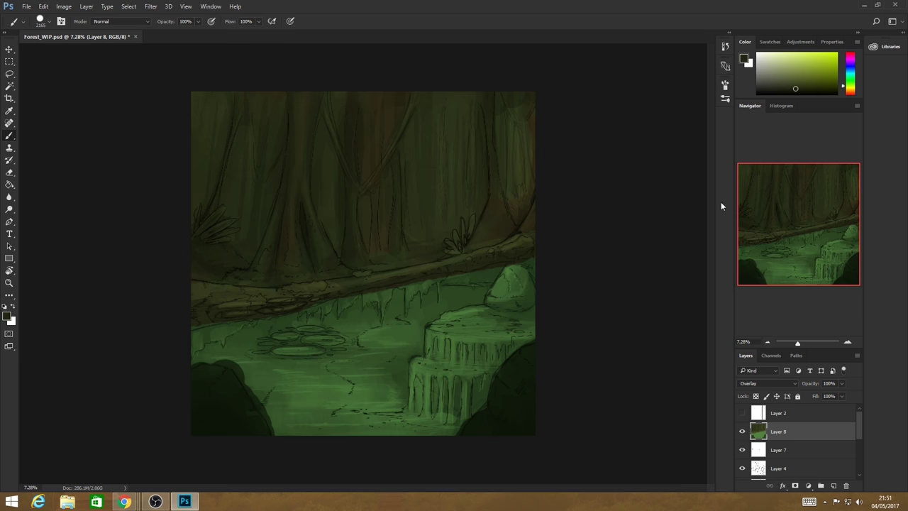
{"action": "left_click_drag", "start_coordinate": [853, 78], "coordinate": [852, 66]}
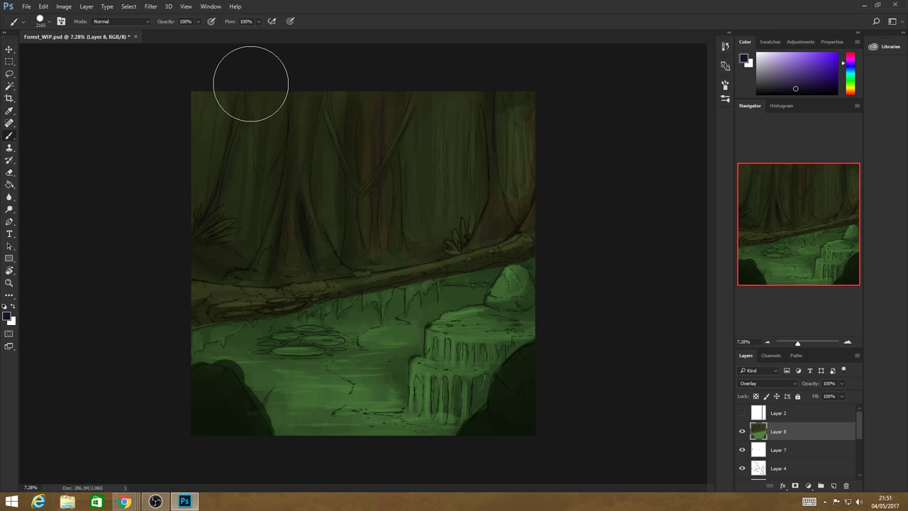
- Sample dark olive tones from the trees and paint shadow over the large tree's trunk and roots
{"action": "key", "text": "alt"}
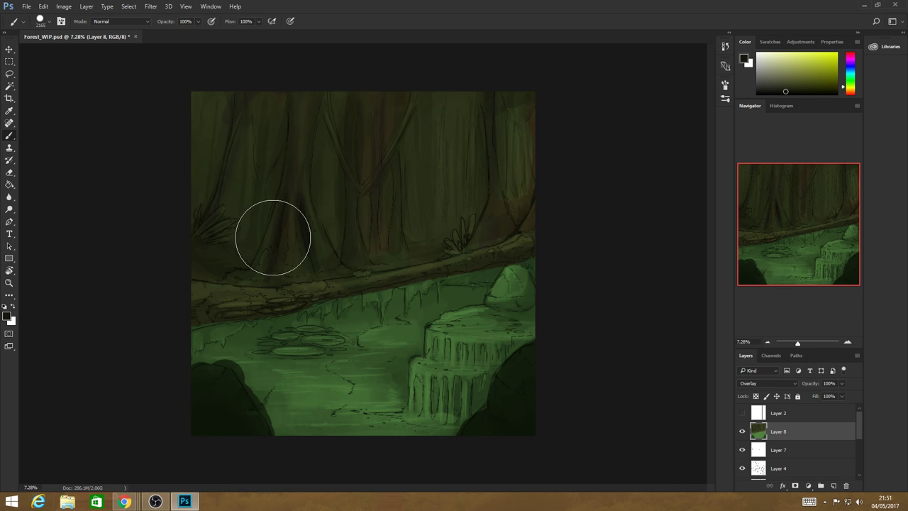
{"action": "left_click", "coordinate": [268, 237], "text": "alt"}
{"action": "left_click_drag", "start_coordinate": [284, 199], "coordinate": [302, 145]}
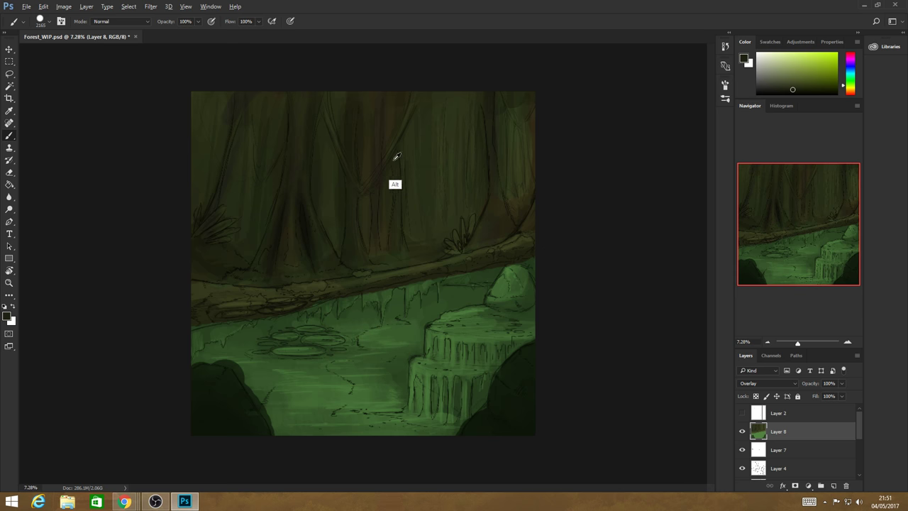
{"action": "left_click", "coordinate": [359, 177], "text": "alt"}
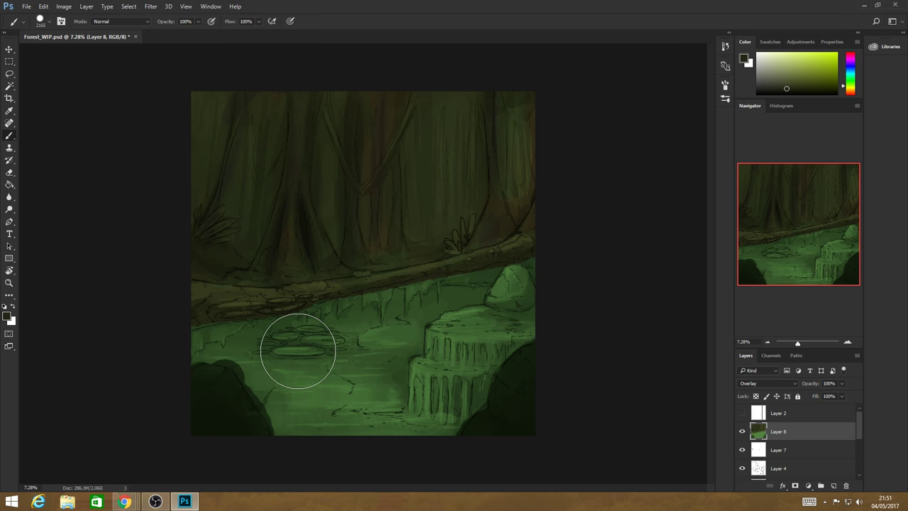
- Pick a light olive-green and paint glowing vertical patches in the gaps between the background trees
{"action": "left_click", "coordinate": [227, 106], "text": "alt"}
{"action": "left_click", "coordinate": [792, 69]}
{"action": "mouse_move", "coordinate": [447, 193]}
{"action": "left_mouse_down"}
{"action": "mouse_move", "coordinate": [449, 118]}
{"action": "mouse_move", "coordinate": [449, 216]}
{"action": "mouse_move", "coordinate": [461, 174]}
{"action": "left_mouse_up"}
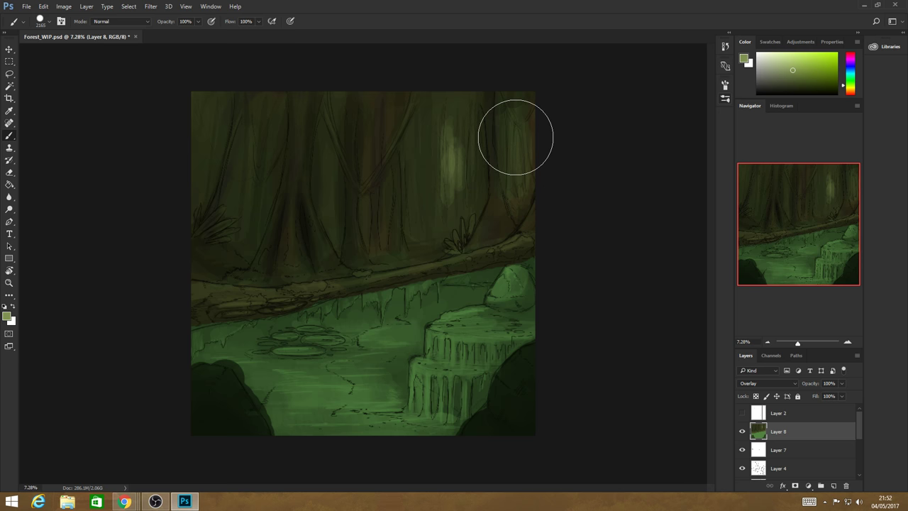
{"action": "left_click_drag", "start_coordinate": [515, 137], "coordinate": [518, 180]}
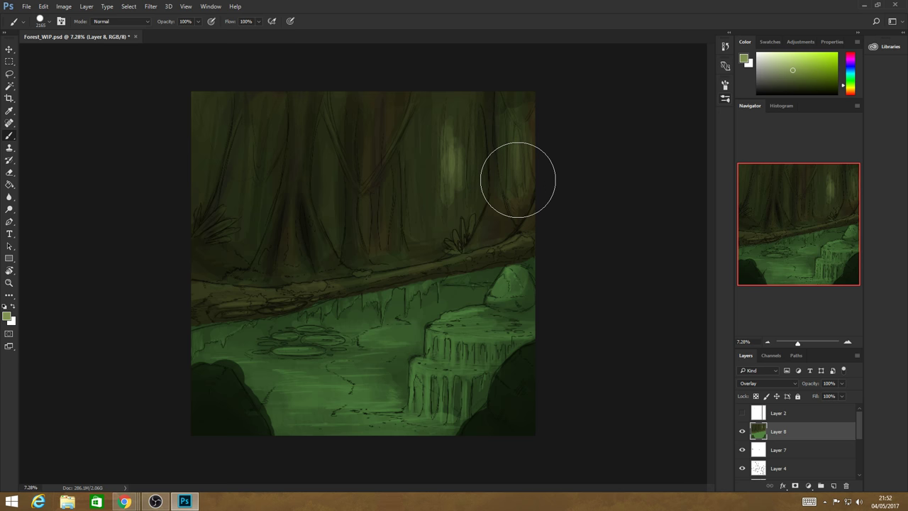
{"action": "left_click_drag", "start_coordinate": [331, 147], "coordinate": [333, 227]}
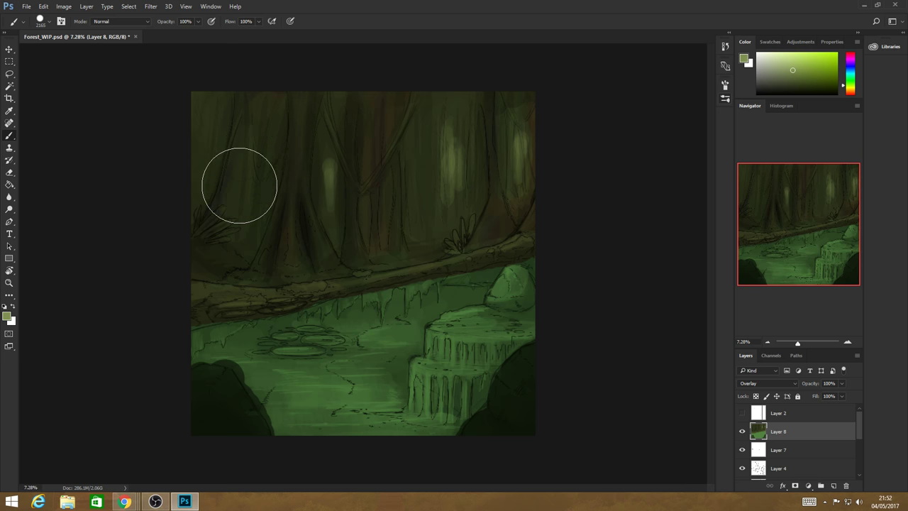
{"action": "left_click_drag", "start_coordinate": [239, 185], "coordinate": [245, 187]}
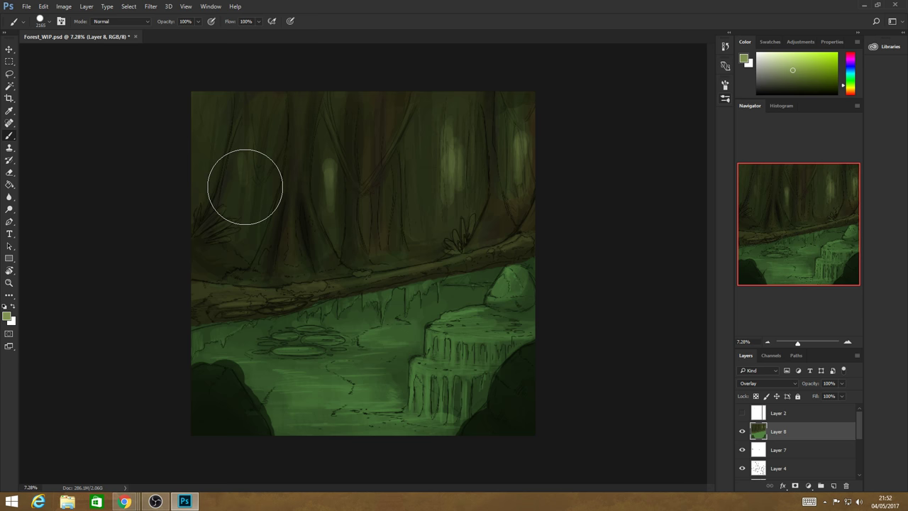
{"action": "left_click_drag", "start_coordinate": [207, 118], "coordinate": [203, 134]}
- Soften the new light patches beside the large tree and between the right-hand trees with sampled dark olive tones
{"action": "key", "text": "alt"}
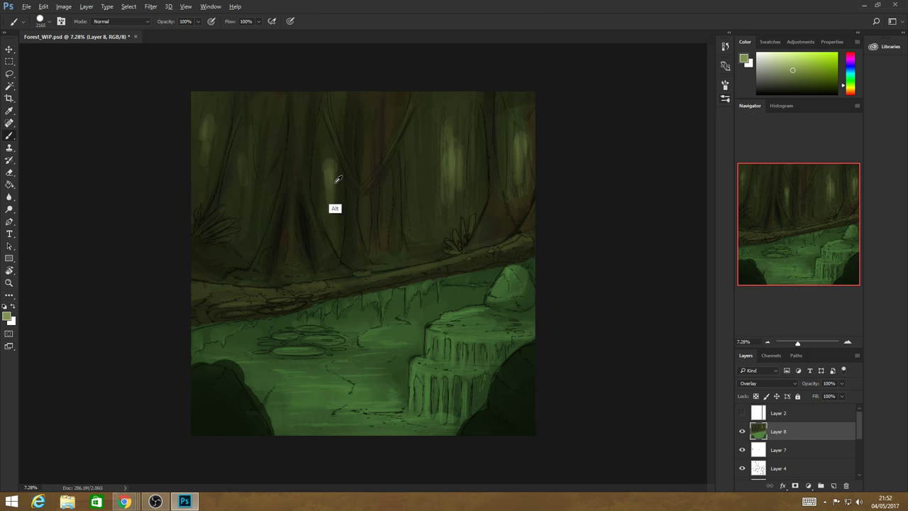
{"action": "left_click", "coordinate": [329, 213], "text": "alt"}
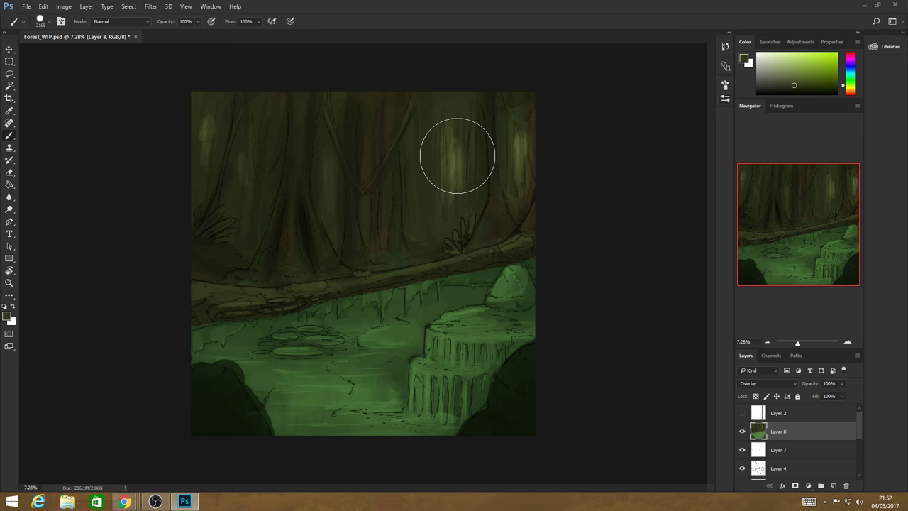
{"action": "left_click", "coordinate": [231, 294], "text": "alt"}
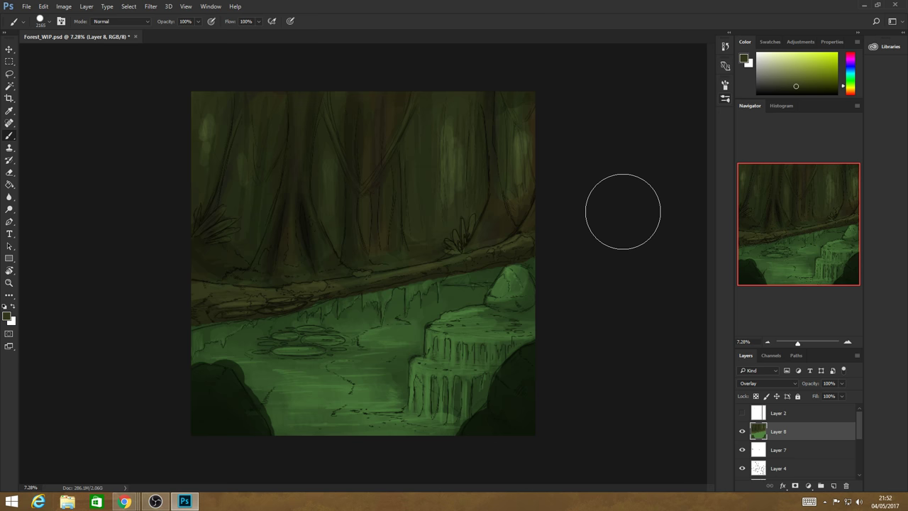
- Choose a light orange-brown and paint it along the full length of the fallen log
{"action": "left_click", "coordinate": [789, 79]}
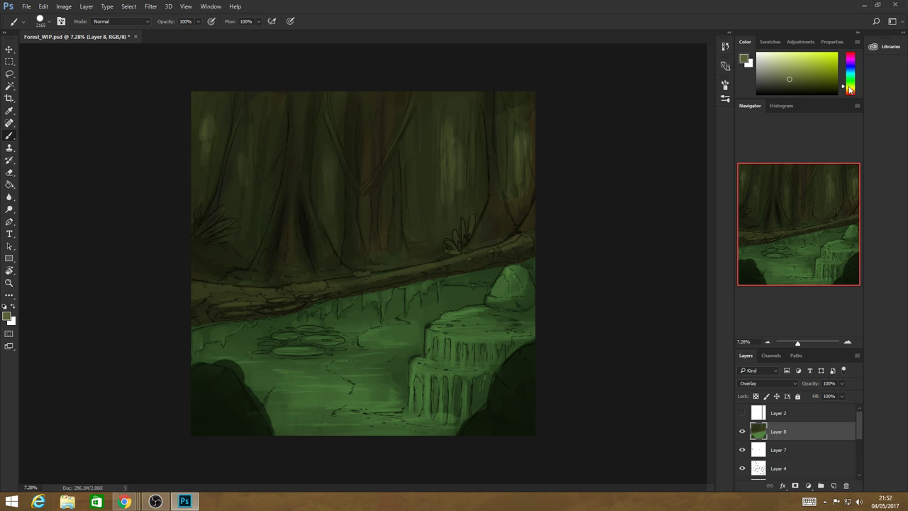
{"action": "left_click_drag", "start_coordinate": [850, 88], "coordinate": [849, 94]}
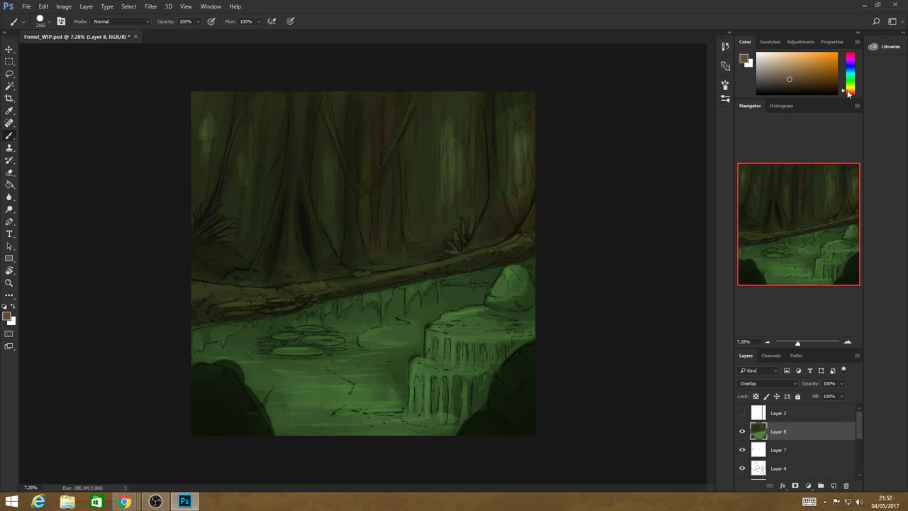
{"action": "left_click", "coordinate": [794, 69]}
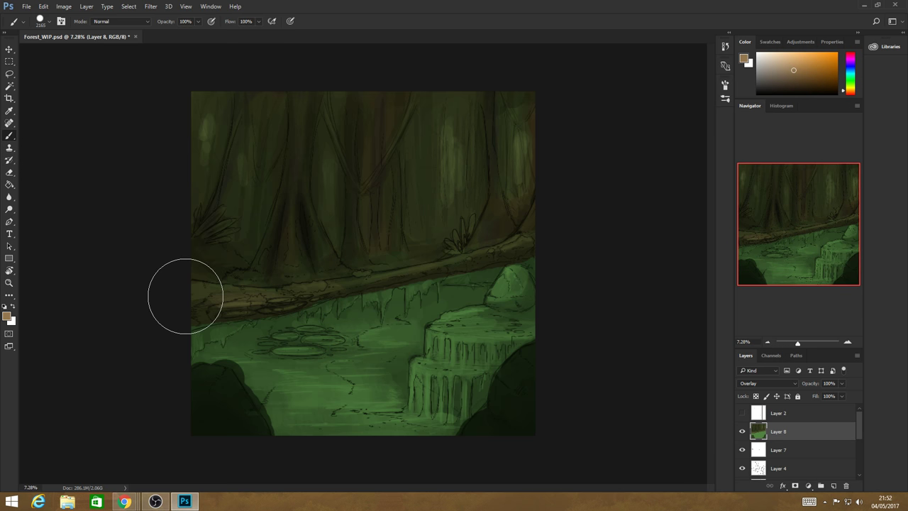
{"action": "left_click_drag", "start_coordinate": [185, 296], "coordinate": [400, 280]}
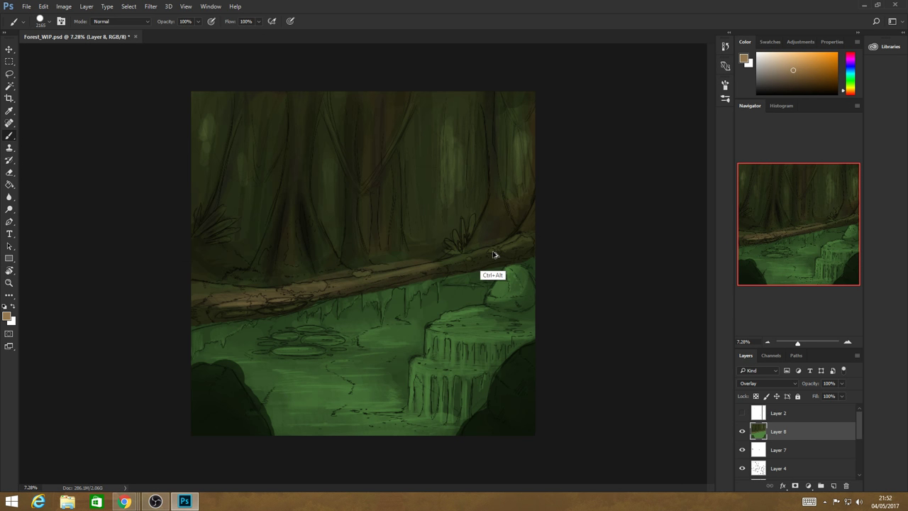
{"action": "key", "text": "ctrl+alt+z"}
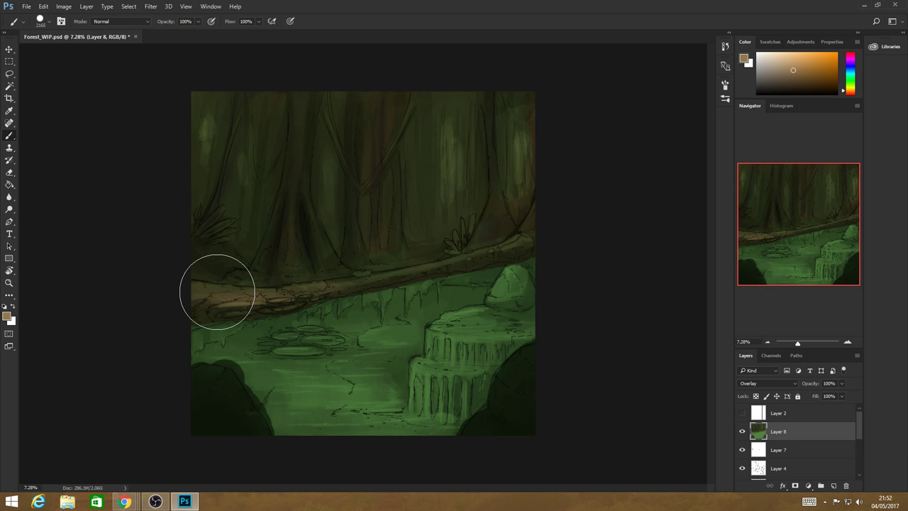
{"action": "mouse_move", "coordinate": [217, 292]}
{"action": "left_mouse_down"}
{"action": "mouse_move", "coordinate": [366, 283]}
{"action": "mouse_move", "coordinate": [536, 241]}
{"action": "left_mouse_up"}
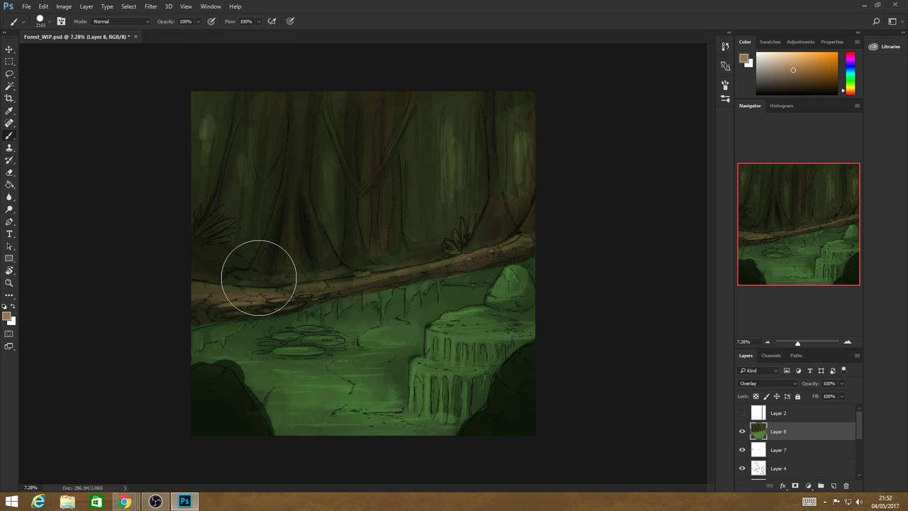
- Brush the same light brown over the tree roots, the right-hand tree base and the large tree's trunk
{"action": "left_click_drag", "start_coordinate": [259, 277], "coordinate": [233, 278]}
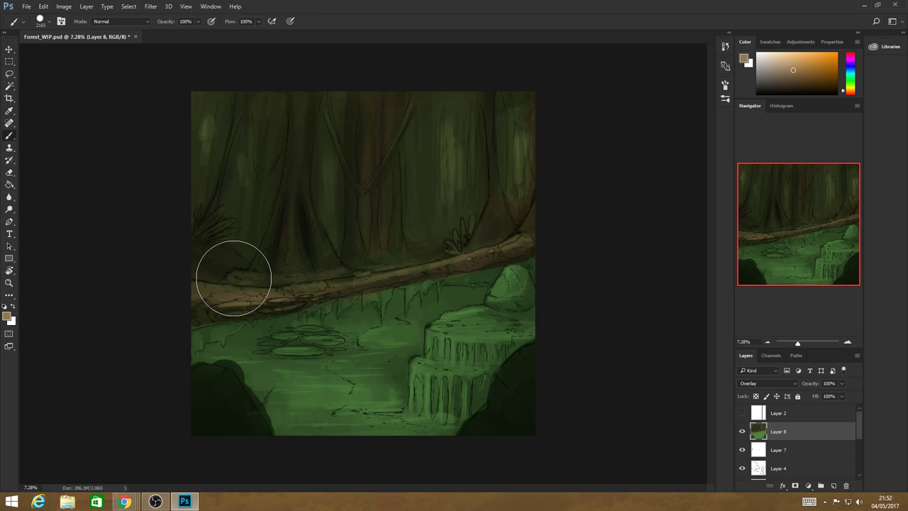
{"action": "mouse_move", "coordinate": [324, 263]}
{"action": "left_mouse_down"}
{"action": "mouse_move", "coordinate": [297, 256]}
{"action": "mouse_move", "coordinate": [289, 268]}
{"action": "mouse_move", "coordinate": [292, 237]}
{"action": "mouse_move", "coordinate": [291, 260]}
{"action": "mouse_move", "coordinate": [268, 271]}
{"action": "mouse_move", "coordinate": [277, 240]}
{"action": "mouse_move", "coordinate": [264, 256]}
{"action": "mouse_move", "coordinate": [303, 232]}
{"action": "mouse_move", "coordinate": [320, 252]}
{"action": "mouse_move", "coordinate": [272, 235]}
{"action": "mouse_move", "coordinate": [259, 271]}
{"action": "mouse_move", "coordinate": [319, 269]}
{"action": "left_mouse_up"}
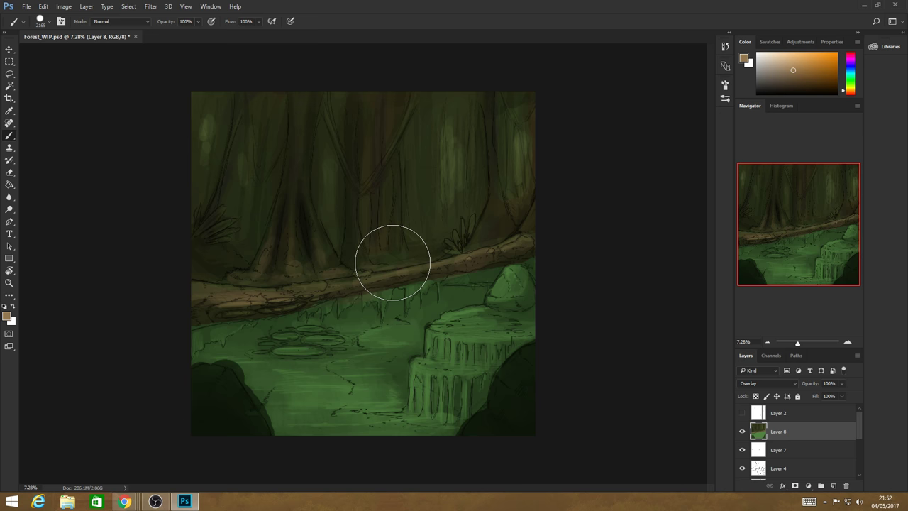
{"action": "mouse_move", "coordinate": [496, 234]}
{"action": "left_mouse_down"}
{"action": "mouse_move", "coordinate": [537, 207]}
{"action": "mouse_move", "coordinate": [523, 225]}
{"action": "mouse_move", "coordinate": [530, 220]}
{"action": "left_mouse_up"}
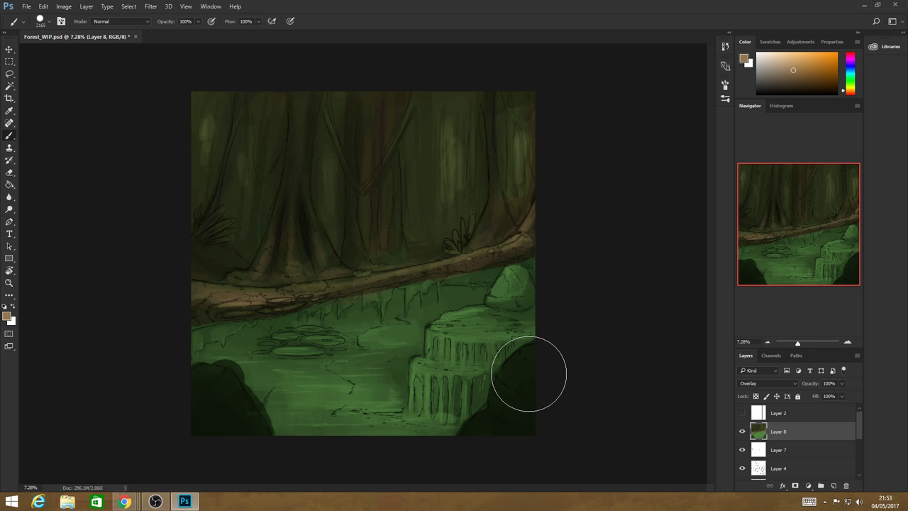
{"action": "left_click_drag", "start_coordinate": [300, 284], "coordinate": [298, 265]}
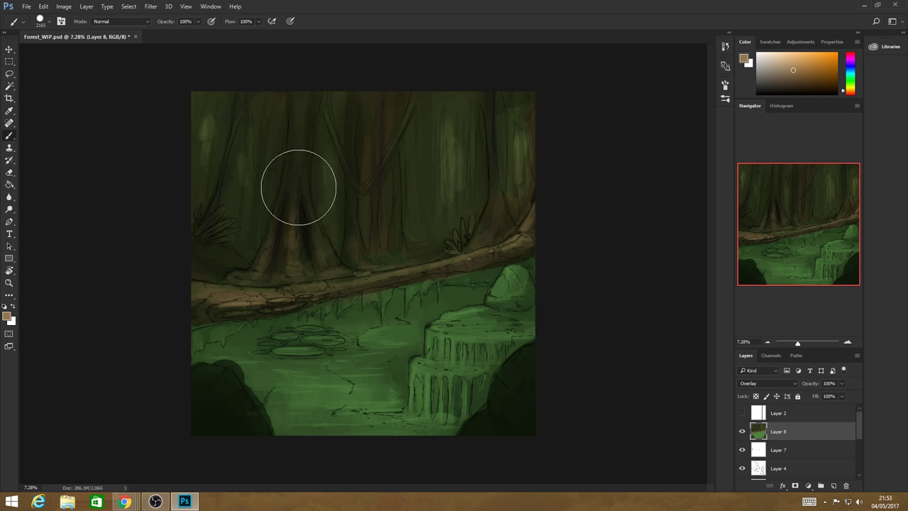
{"action": "mouse_move", "coordinate": [298, 187]}
{"action": "left_mouse_down"}
{"action": "mouse_move", "coordinate": [306, 103]}
{"action": "mouse_move", "coordinate": [303, 140]}
{"action": "left_mouse_up"}
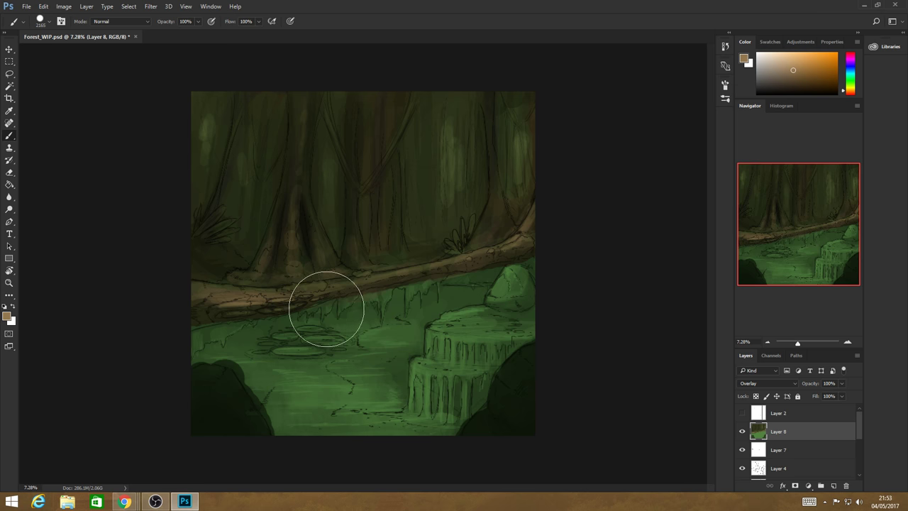
- Try a dark reddish-brown brush colour on the hanging growth beneath the log
{"action": "left_click_drag", "start_coordinate": [851, 91], "coordinate": [828, 83]}
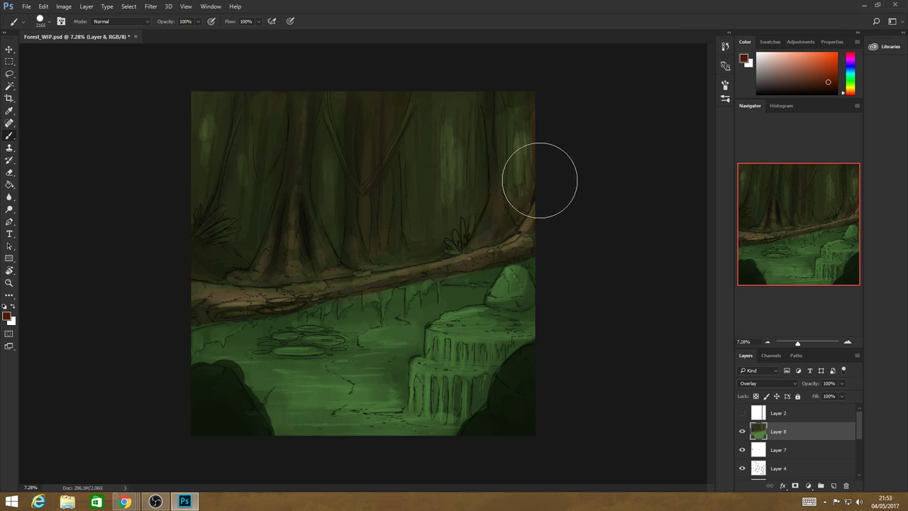
{"action": "mouse_move", "coordinate": [425, 286]}
{"action": "left_mouse_down"}
{"action": "mouse_move", "coordinate": [428, 274]}
{"action": "mouse_move", "coordinate": [424, 285]}
{"action": "left_mouse_up"}
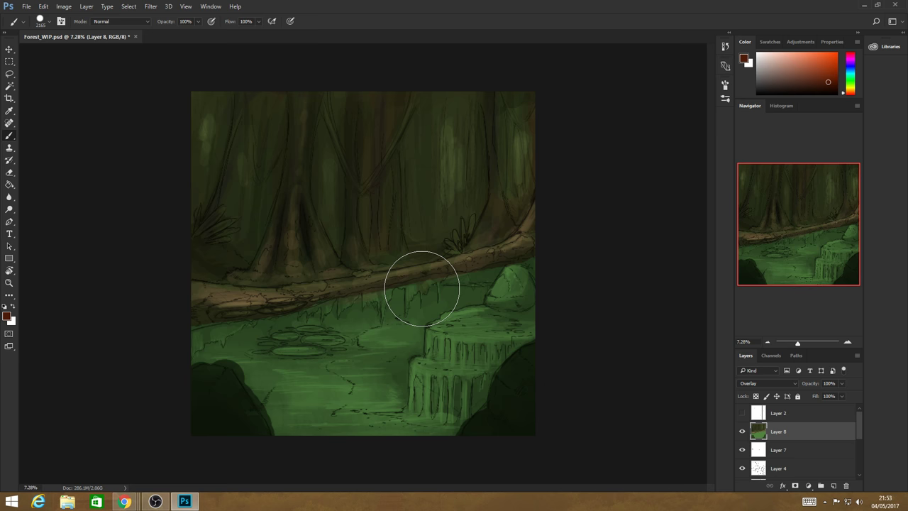
{"action": "key", "text": "F5"}
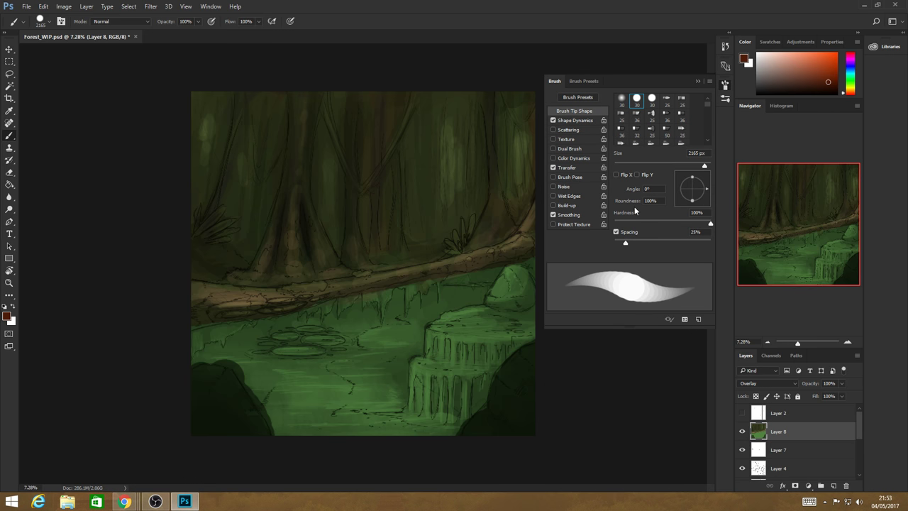
{"action": "key", "text": "F5"}
- Reduce the brush size to 84 px and undo the reddish test strokes beneath the log
{"action": "left_click", "coordinate": [49, 22]}
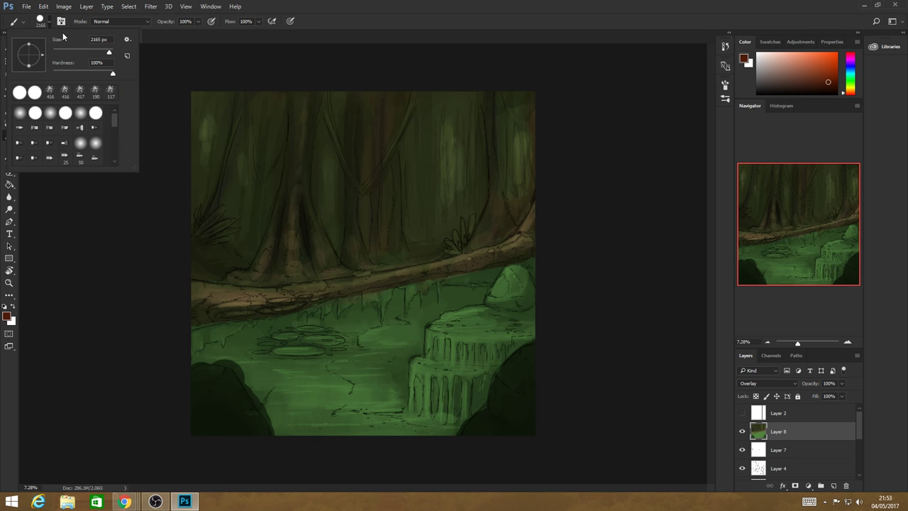
{"action": "type", "text": "84"}
{"action": "key", "text": "Return"}
{"action": "mouse_move", "coordinate": [365, 303]}
{"action": "left_mouse_down"}
{"action": "mouse_move", "coordinate": [369, 292]}
{"action": "mouse_move", "coordinate": [388, 302]}
{"action": "left_mouse_up"}
{"action": "key", "text": "ctrl+alt+z"}
{"action": "key", "text": "ctrl+alt+z"}
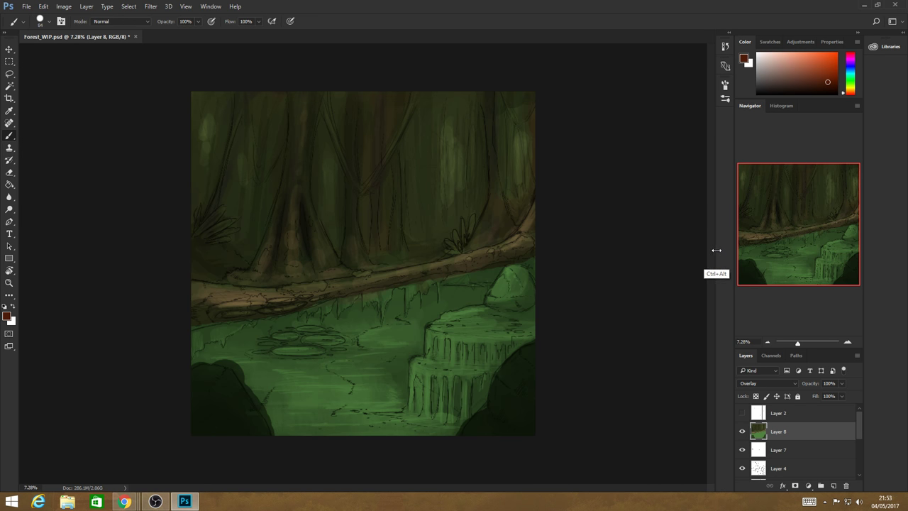
- Choose a strong olive-yellow and paint the hanging moss and bank along the underside of the log
{"action": "left_click", "coordinate": [848, 88]}
{"action": "left_click_drag", "start_coordinate": [828, 78], "coordinate": [824, 70]}
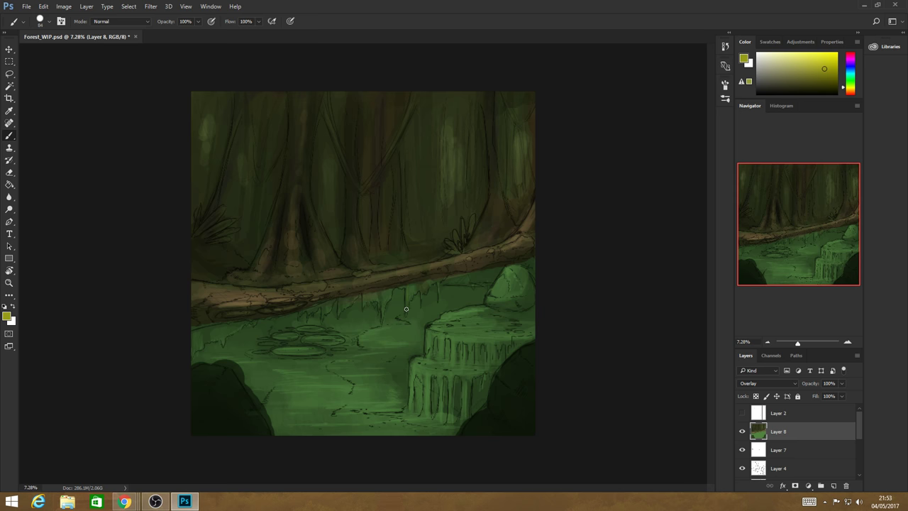
{"action": "left_click_drag", "start_coordinate": [412, 289], "coordinate": [407, 300]}
{"action": "mouse_move", "coordinate": [368, 293]}
{"action": "left_mouse_down"}
{"action": "mouse_move", "coordinate": [367, 304]}
{"action": "mouse_move", "coordinate": [389, 298]}
{"action": "left_mouse_up"}
{"action": "mouse_move", "coordinate": [242, 328]}
{"action": "left_mouse_down"}
{"action": "mouse_move", "coordinate": [224, 331]}
{"action": "mouse_move", "coordinate": [254, 316]}
{"action": "left_mouse_up"}
{"action": "left_click_drag", "start_coordinate": [504, 267], "coordinate": [496, 269]}
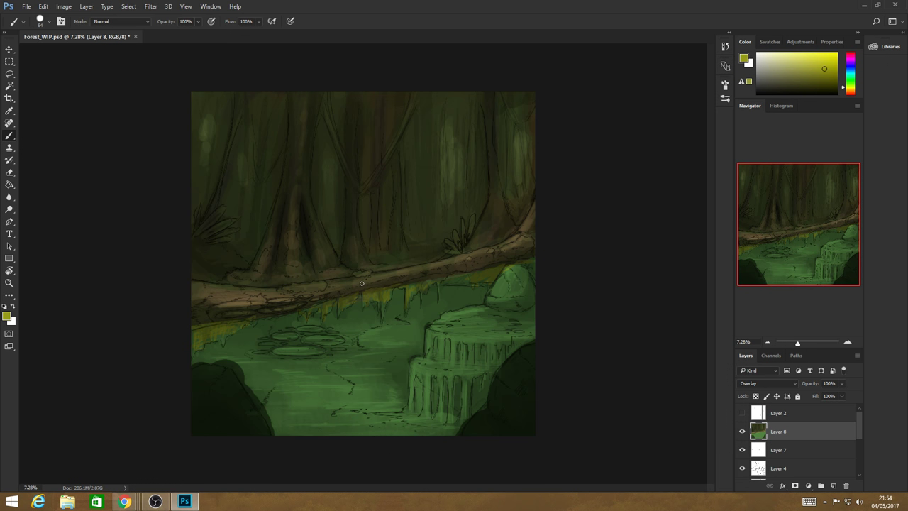
- Choose a saturated blue, enlarge the brush to 401 px and paint blue accents on the pool and waterfall ledges
{"action": "left_click_drag", "start_coordinate": [852, 79], "coordinate": [850, 68]}
{"action": "left_click", "coordinate": [54, 25]}
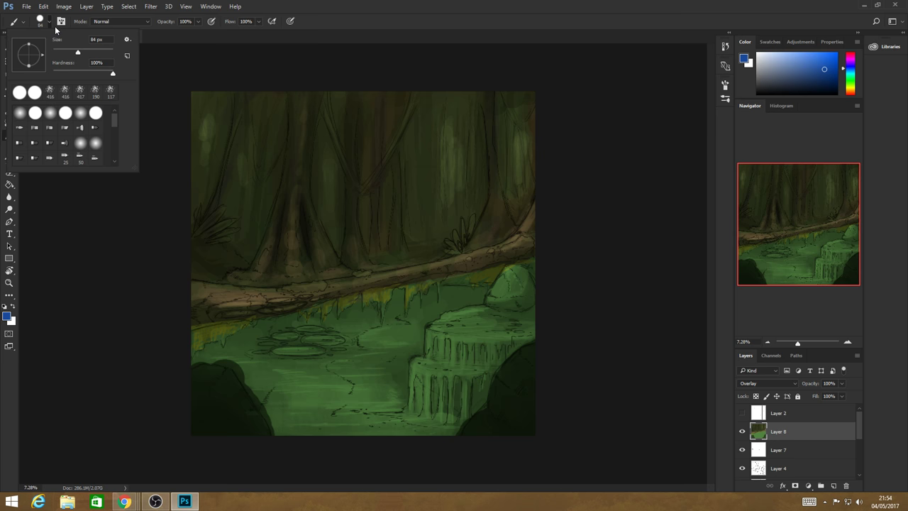
{"action": "left_click_drag", "start_coordinate": [78, 52], "coordinate": [98, 53]}
{"action": "key", "text": "Return"}
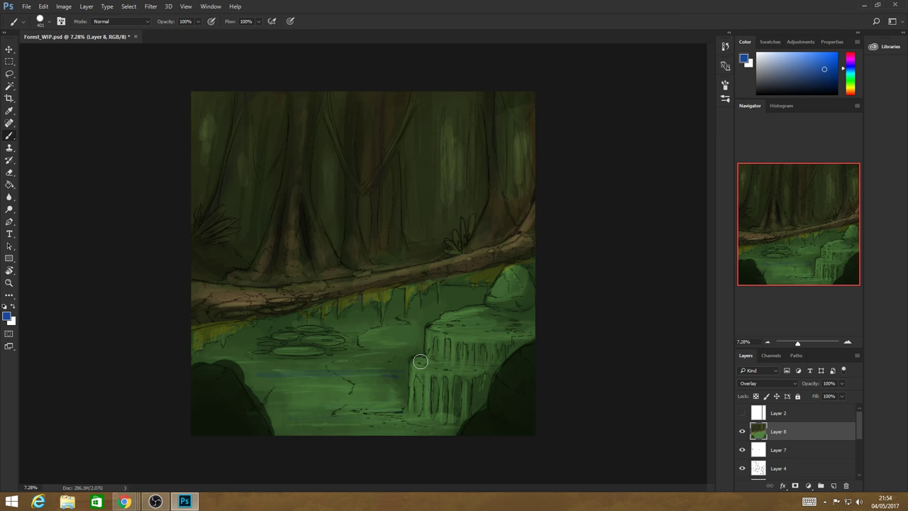
{"action": "mouse_move", "coordinate": [421, 362]}
{"action": "left_mouse_down"}
{"action": "mouse_move", "coordinate": [464, 372]}
{"action": "mouse_move", "coordinate": [440, 352]}
{"action": "mouse_move", "coordinate": [476, 349]}
{"action": "mouse_move", "coordinate": [422, 335]}
{"action": "mouse_move", "coordinate": [509, 339]}
{"action": "left_mouse_up"}
{"action": "mouse_move", "coordinate": [447, 337]}
{"action": "left_mouse_down"}
{"action": "mouse_move", "coordinate": [458, 315]}
{"action": "mouse_move", "coordinate": [477, 310]}
{"action": "mouse_move", "coordinate": [530, 324]}
{"action": "mouse_move", "coordinate": [445, 329]}
{"action": "left_mouse_up"}
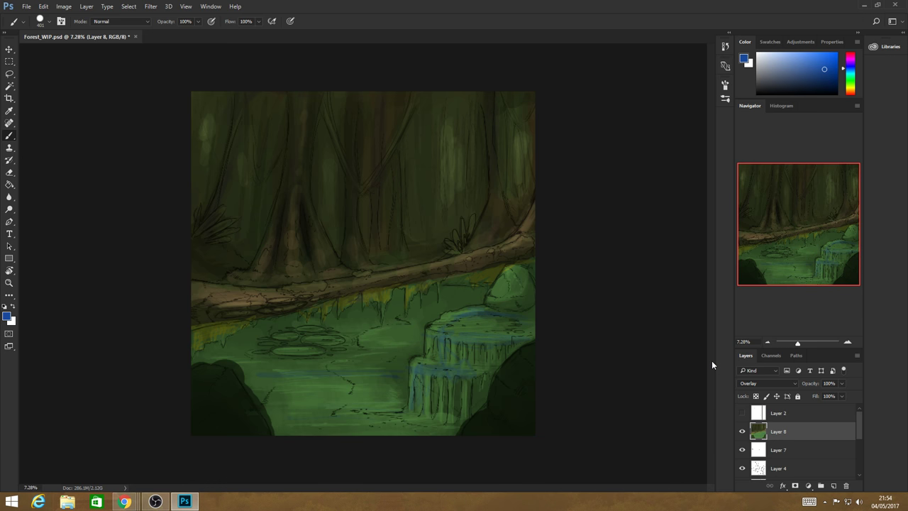
- Choose a very dark orange-brown, enlarge the brush to 2520 px and glaze the pool and waterfall with it
{"action": "left_click_drag", "start_coordinate": [851, 90], "coordinate": [851, 91]}
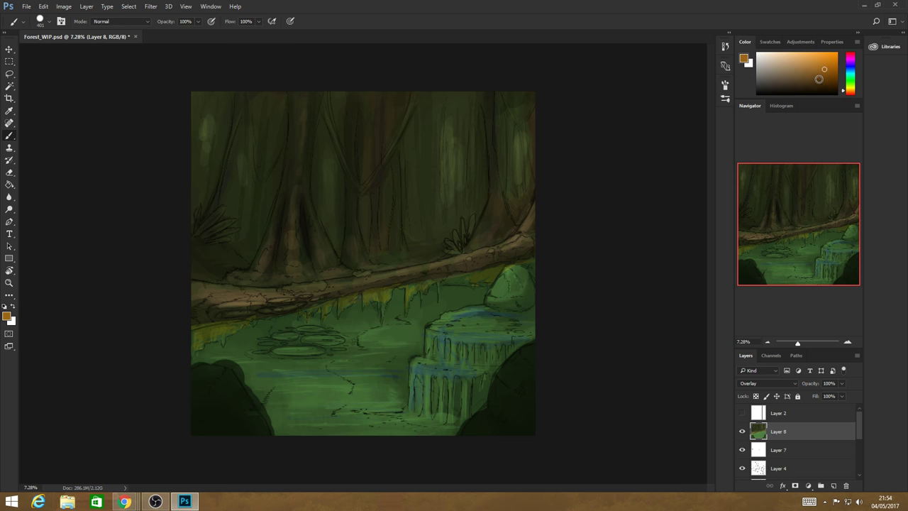
{"action": "left_click", "coordinate": [820, 79]}
{"action": "left_click", "coordinate": [49, 21]}
{"action": "left_click_drag", "start_coordinate": [104, 56], "coordinate": [113, 54]}
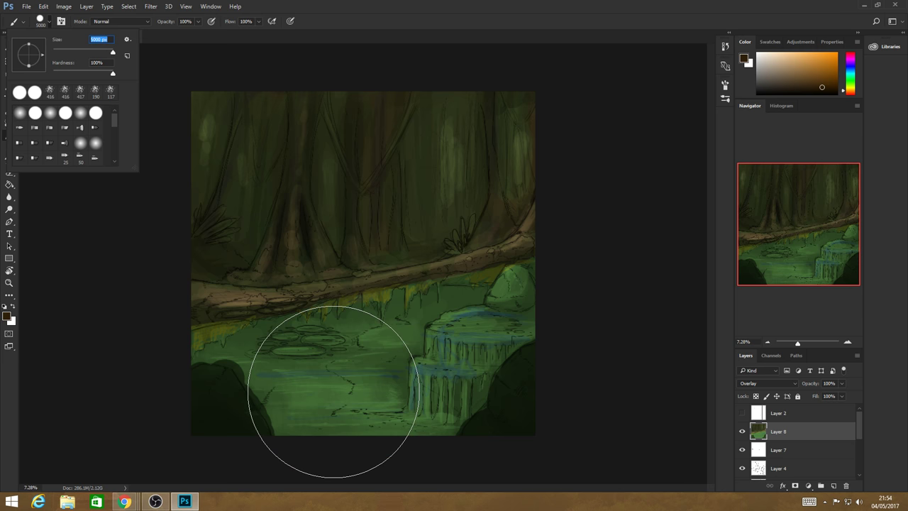
{"action": "left_click_drag", "start_coordinate": [112, 54], "coordinate": [109, 54]}
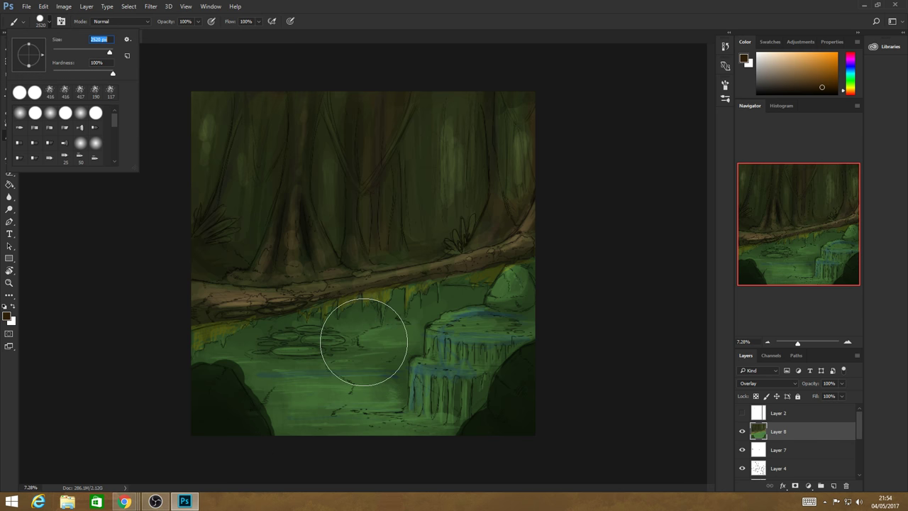
{"action": "left_click", "coordinate": [319, 370]}
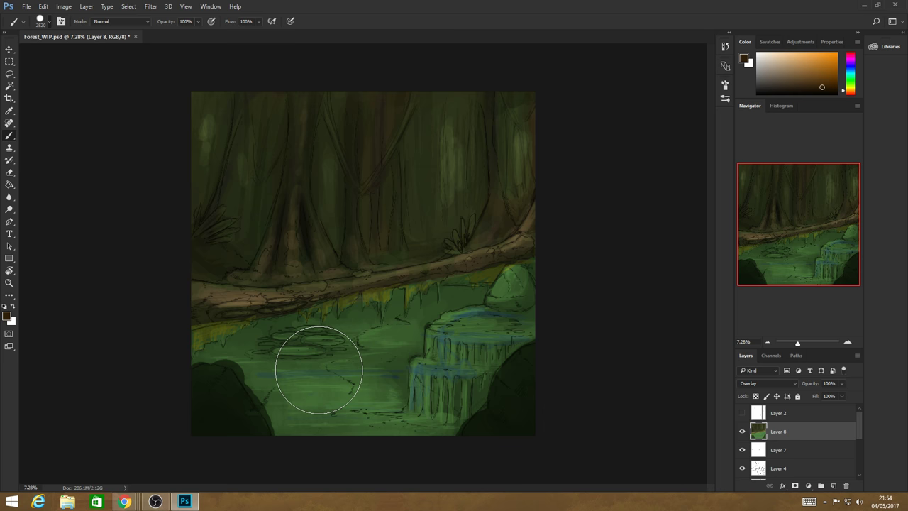
{"action": "left_click_drag", "start_coordinate": [319, 370], "coordinate": [369, 370]}
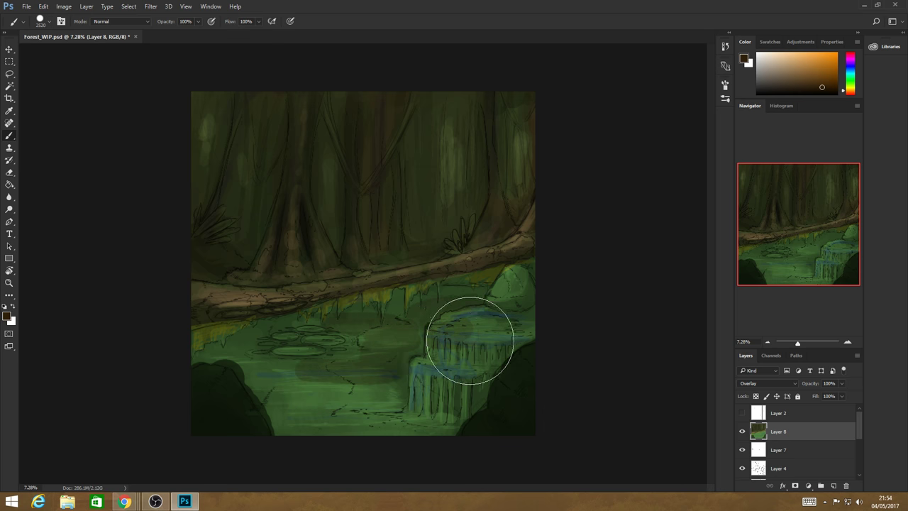
{"action": "mouse_move", "coordinate": [470, 340]}
{"action": "left_mouse_down"}
{"action": "mouse_move", "coordinate": [430, 348]}
{"action": "mouse_move", "coordinate": [413, 367]}
{"action": "mouse_move", "coordinate": [419, 393]}
{"action": "mouse_move", "coordinate": [456, 381]}
{"action": "left_mouse_up"}
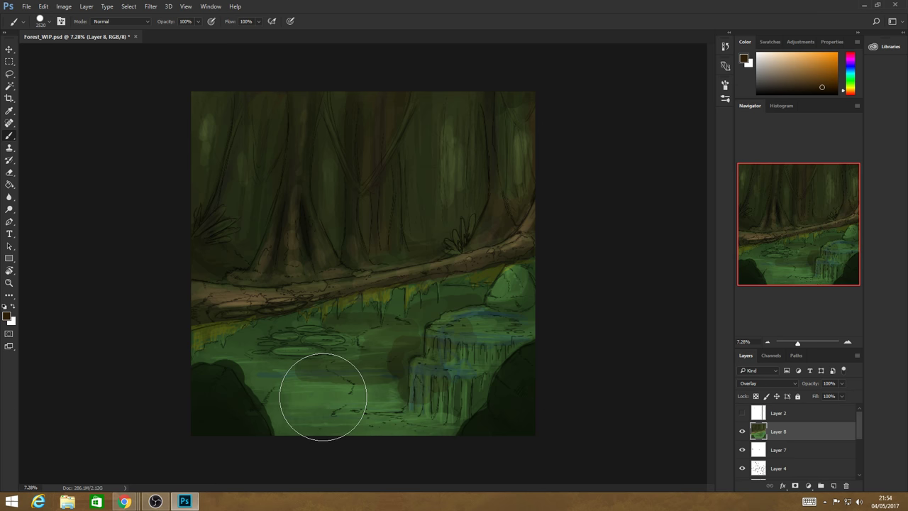
{"action": "mouse_move", "coordinate": [323, 396]}
{"action": "left_mouse_down"}
{"action": "mouse_move", "coordinate": [286, 365]}
{"action": "mouse_move", "coordinate": [257, 375]}
{"action": "mouse_move", "coordinate": [229, 355]}
{"action": "mouse_move", "coordinate": [203, 355]}
{"action": "left_mouse_up"}
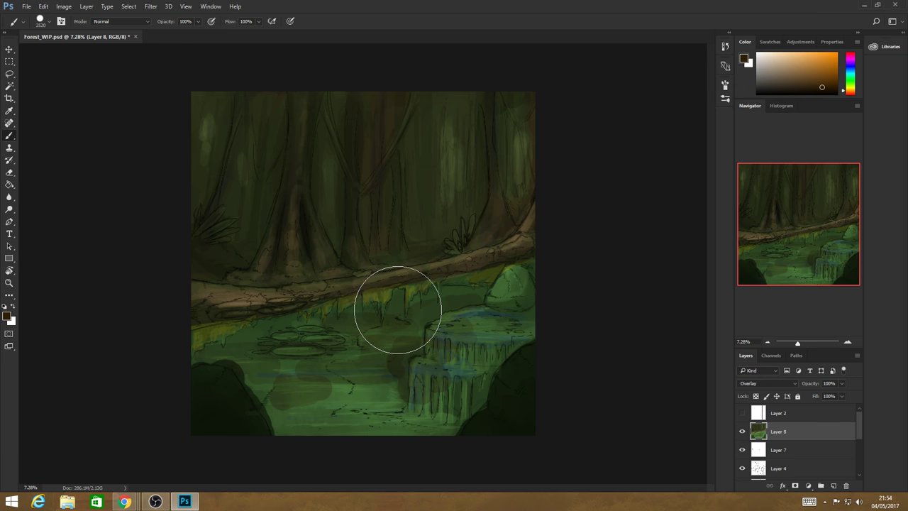
- Sample green tones from the pool and brush them over the water and beside the waterfall to soften the brown patches
{"action": "left_click", "coordinate": [331, 391], "text": "alt"}
{"action": "left_click", "coordinate": [346, 409], "text": "alt"}
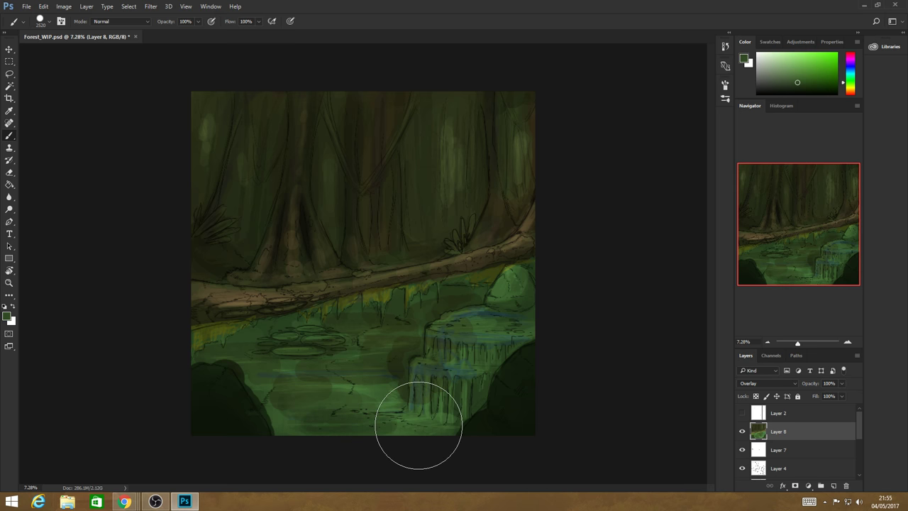
{"action": "mouse_move", "coordinate": [419, 425]}
{"action": "left_mouse_down"}
{"action": "mouse_move", "coordinate": [300, 328]}
{"action": "mouse_move", "coordinate": [251, 338]}
{"action": "mouse_move", "coordinate": [345, 327]}
{"action": "mouse_move", "coordinate": [470, 296]}
{"action": "mouse_move", "coordinate": [455, 301]}
{"action": "left_mouse_up"}
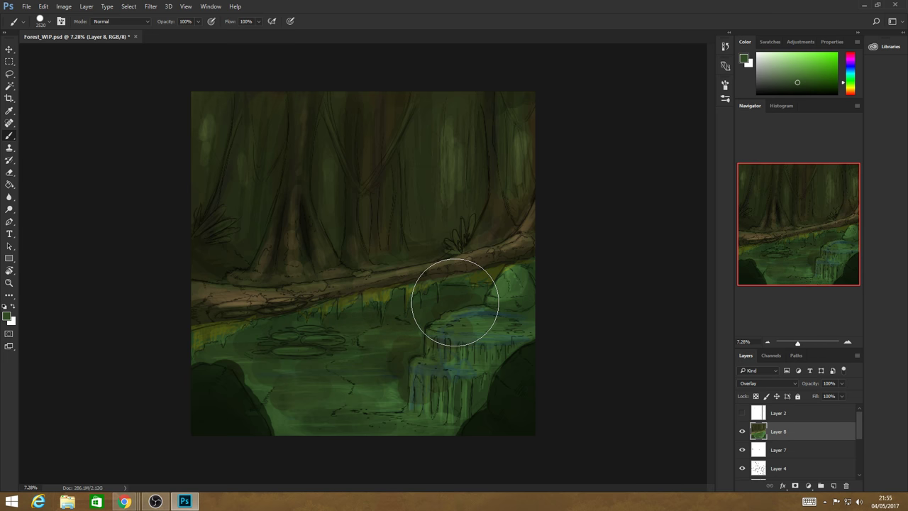
{"action": "key", "text": "alt"}
{"action": "key", "text": "alt"}
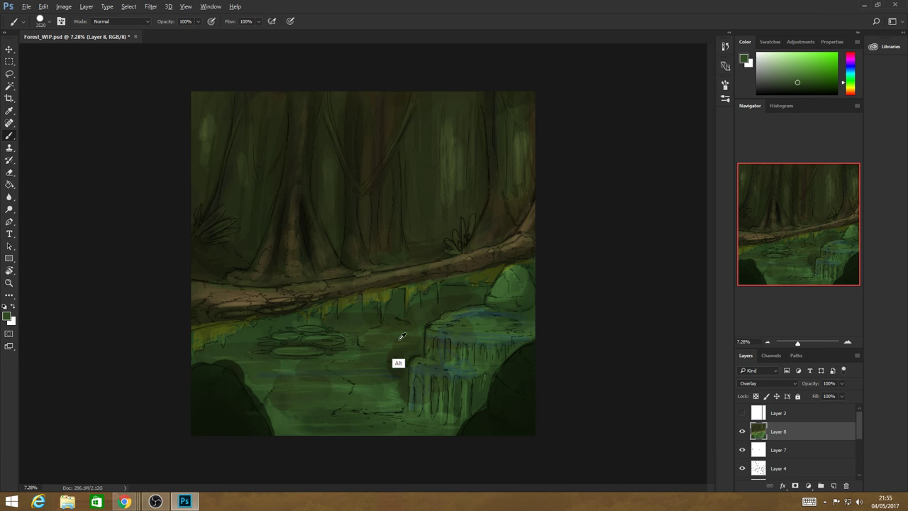
{"action": "left_click", "coordinate": [401, 337], "text": "alt"}
{"action": "left_click_drag", "start_coordinate": [389, 345], "coordinate": [385, 396]}
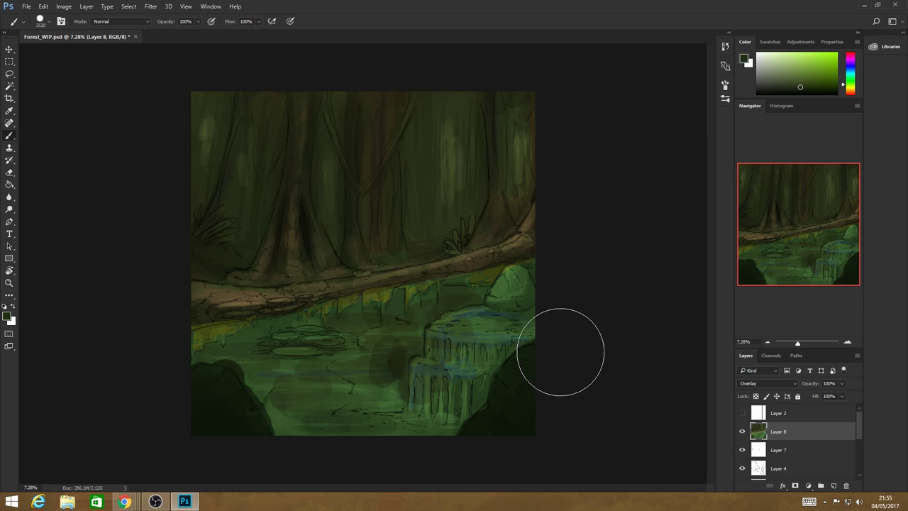
{"action": "key", "text": "ctrl"}
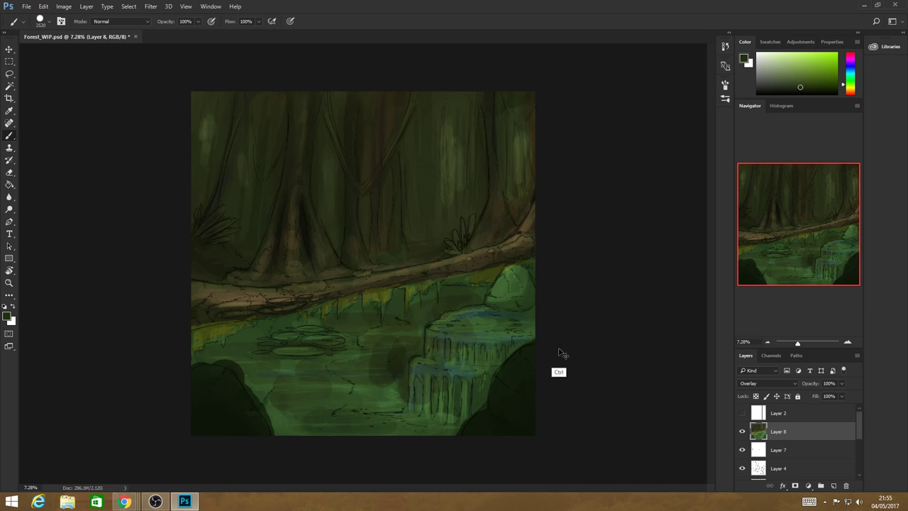
- Tint the pool and waterfall with a muted reddish brown, and darken the foreground rocks with a deeper shade of it
{"action": "left_click", "coordinate": [850, 92]}
{"action": "left_click_drag", "start_coordinate": [835, 86], "coordinate": [798, 75]}
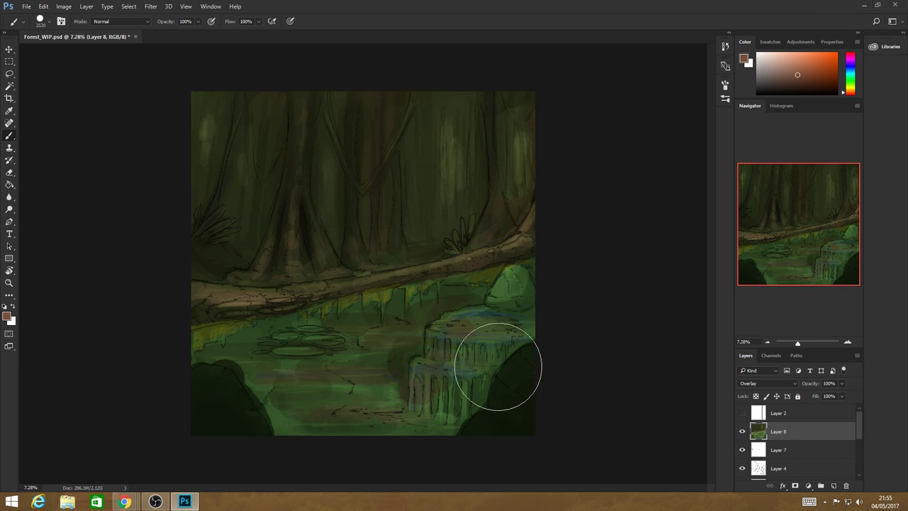
{"action": "left_click", "coordinate": [802, 88]}
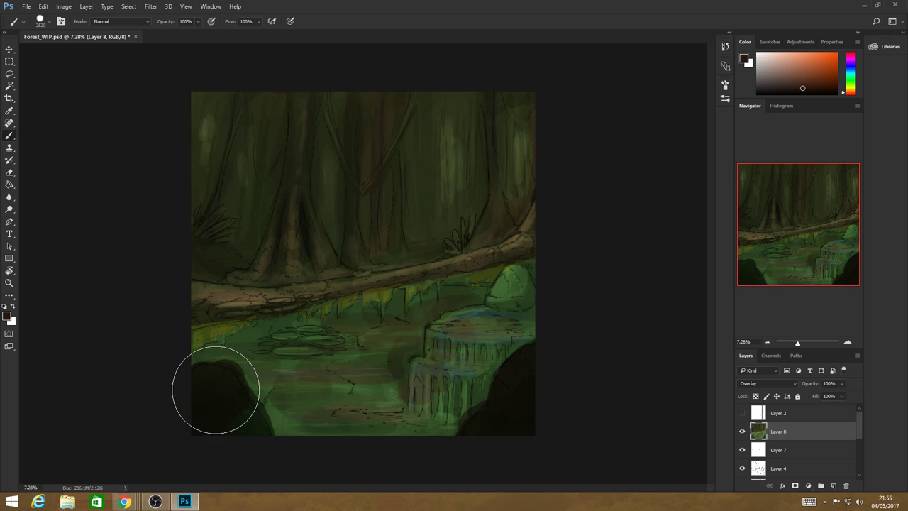
{"action": "left_click", "coordinate": [230, 429]}
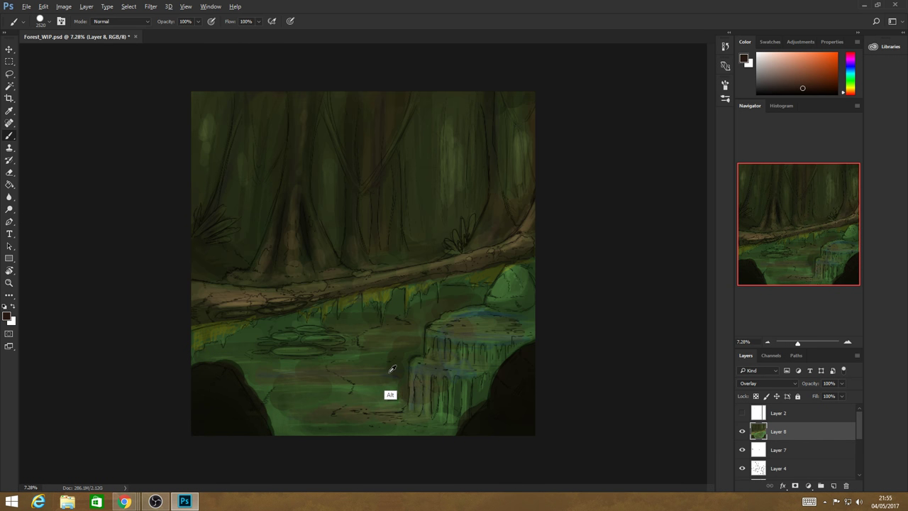
- Sample a muted green from the pool near the foreground rock as the brush colour
{"action": "left_click", "coordinate": [283, 371], "text": "alt"}
{"action": "left_click", "coordinate": [278, 373], "text": "alt"}
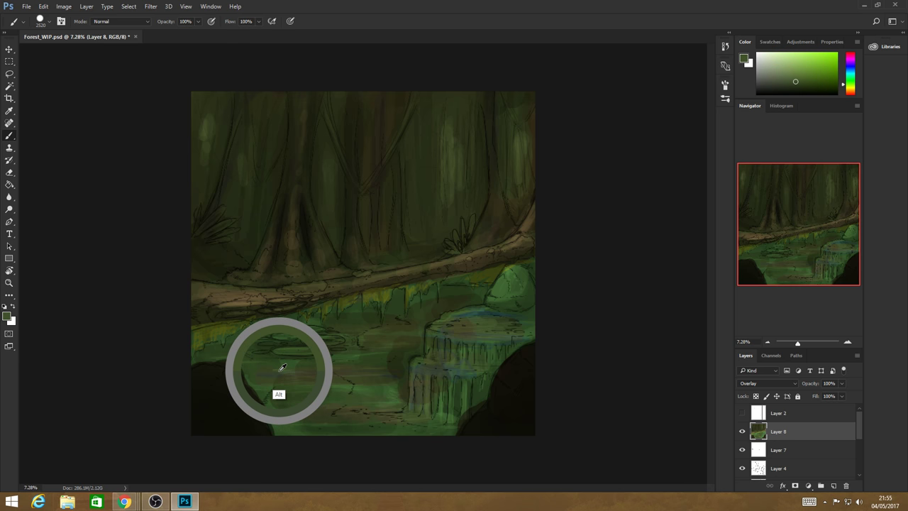
{"action": "left_click", "coordinate": [281, 363], "text": "alt"}
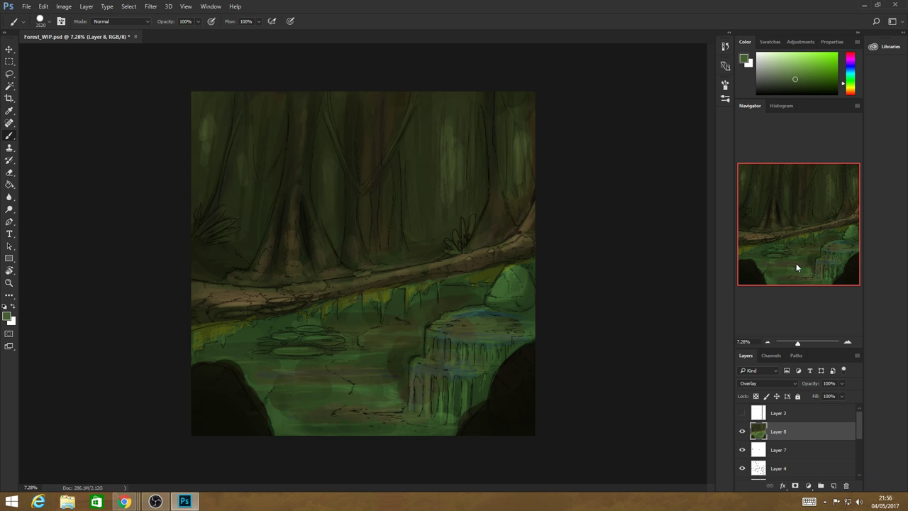
- Add a new layer above the Overlay colour layer and reduce the brush size to 37 px
{"action": "left_click", "coordinate": [835, 486]}
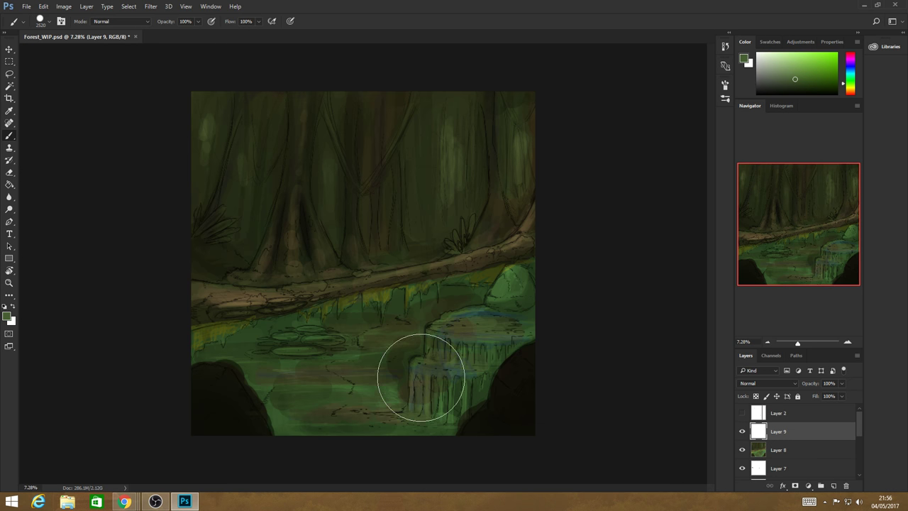
{"action": "left_click", "coordinate": [50, 21]}
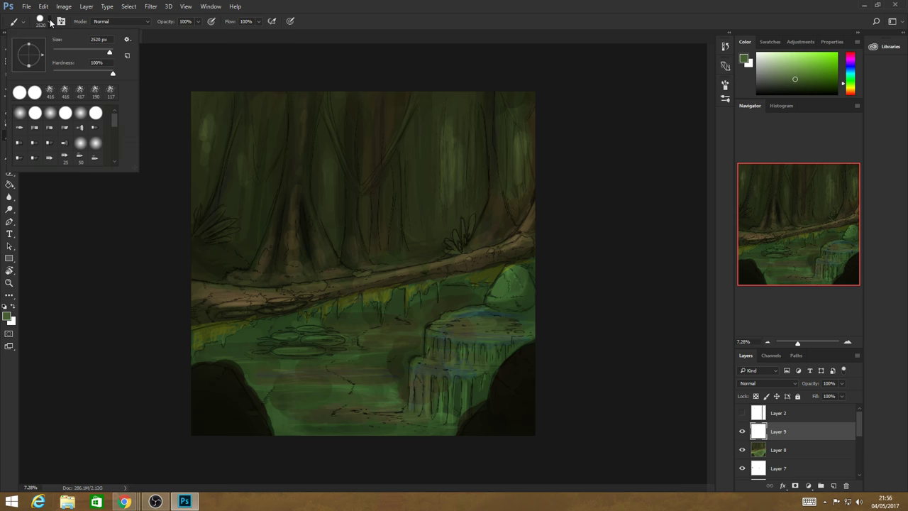
{"action": "left_click_drag", "start_coordinate": [112, 51], "coordinate": [64, 54]}
- Sample olive-yellow from the hanging moss and start painting the moss clump on top of the log on Layer 9
{"action": "left_click", "coordinate": [9, 284]}
{"action": "left_click_drag", "start_coordinate": [323, 299], "coordinate": [361, 308]}
{"action": "left_click", "coordinate": [743, 431]}
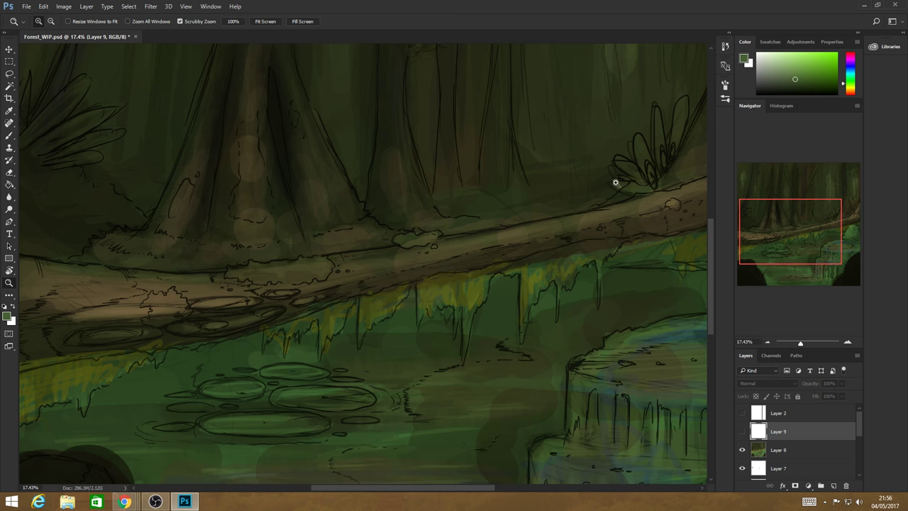
{"action": "left_click", "coordinate": [11, 134]}
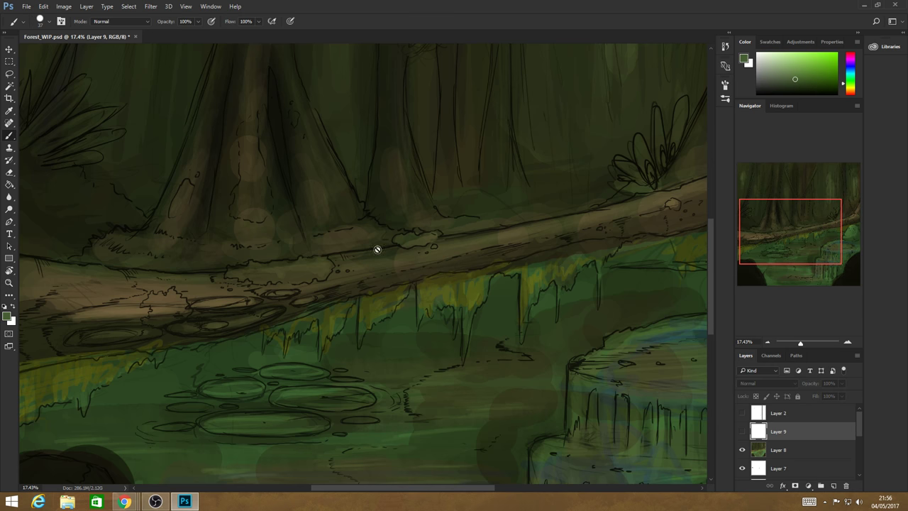
{"action": "left_click", "coordinate": [434, 304], "text": "alt"}
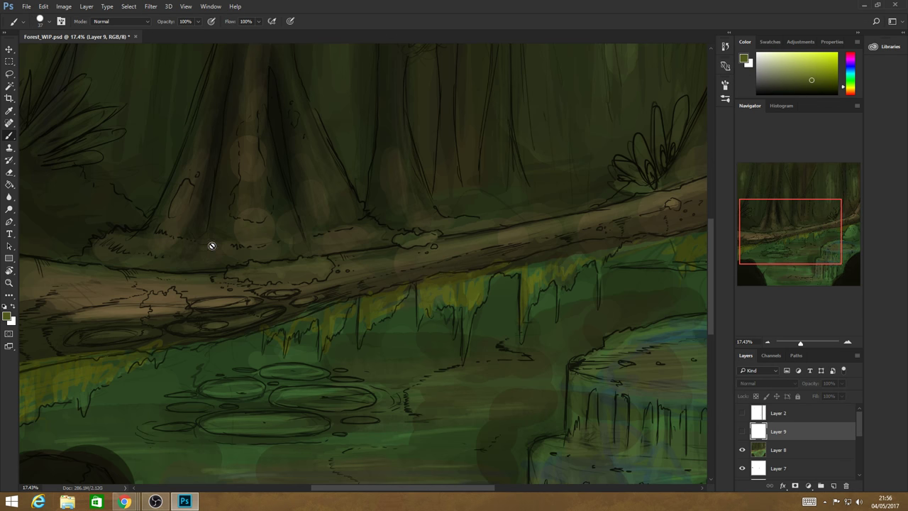
{"action": "left_click", "coordinate": [742, 432]}
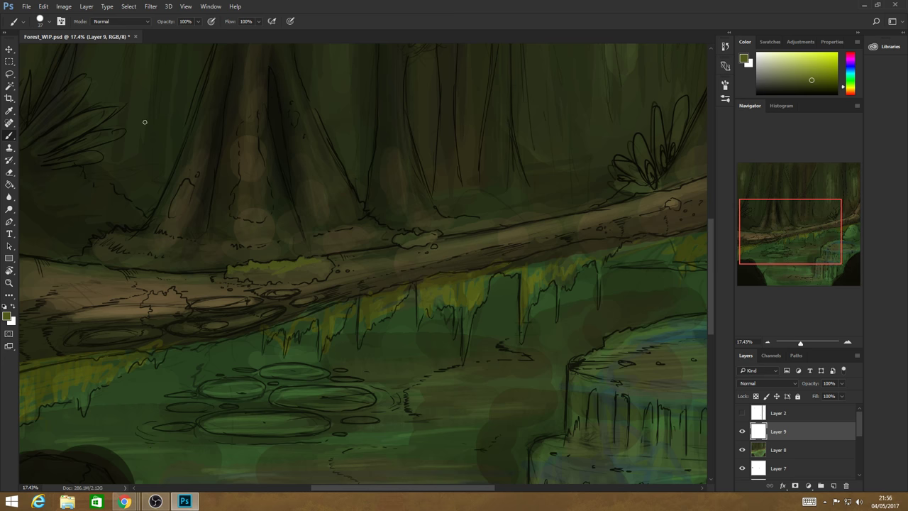
- Enlarge the brush to 61 px and fill the rest of the log's moss clump with olive
{"action": "left_click", "coordinate": [48, 21]}
{"action": "left_click_drag", "start_coordinate": [62, 54], "coordinate": [70, 54]}
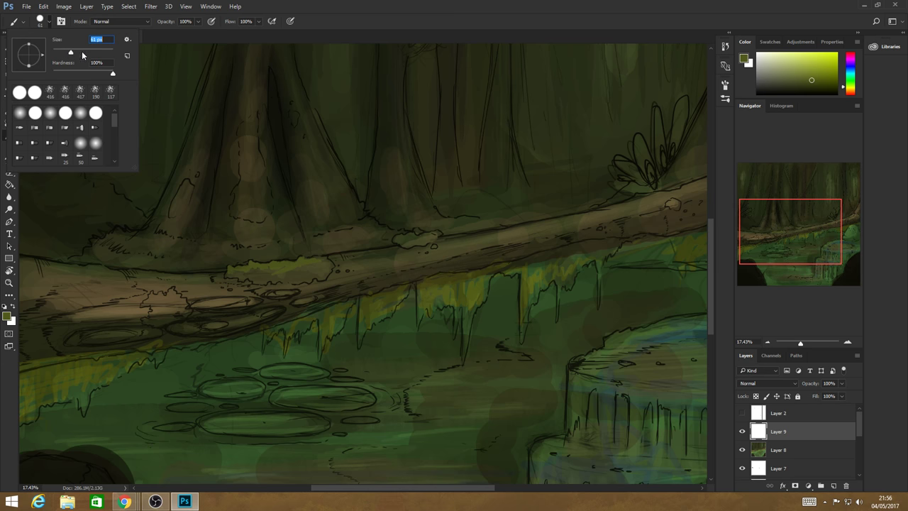
{"action": "key", "text": "Return"}
{"action": "mouse_move", "coordinate": [231, 271]}
{"action": "left_mouse_down"}
{"action": "mouse_move", "coordinate": [247, 276]}
{"action": "mouse_move", "coordinate": [255, 266]}
{"action": "left_mouse_up"}
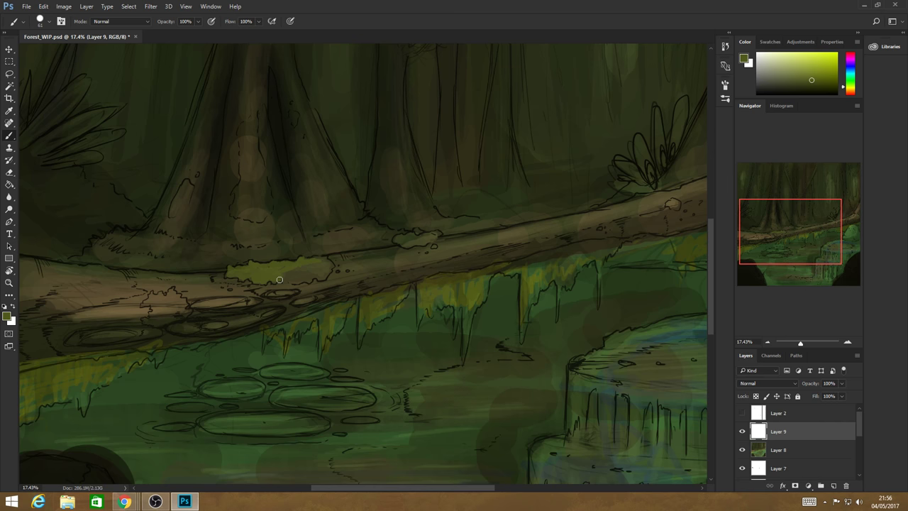
{"action": "left_click_drag", "start_coordinate": [280, 279], "coordinate": [293, 281]}
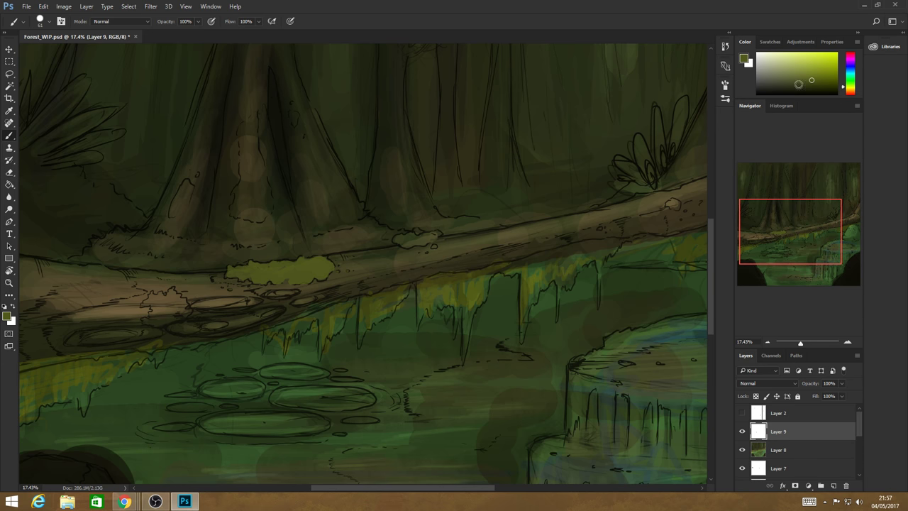
- Choose a lighter yellow-green and paint highlights along the upper edge of the moss clump
{"action": "left_click_drag", "start_coordinate": [809, 76], "coordinate": [807, 69]}
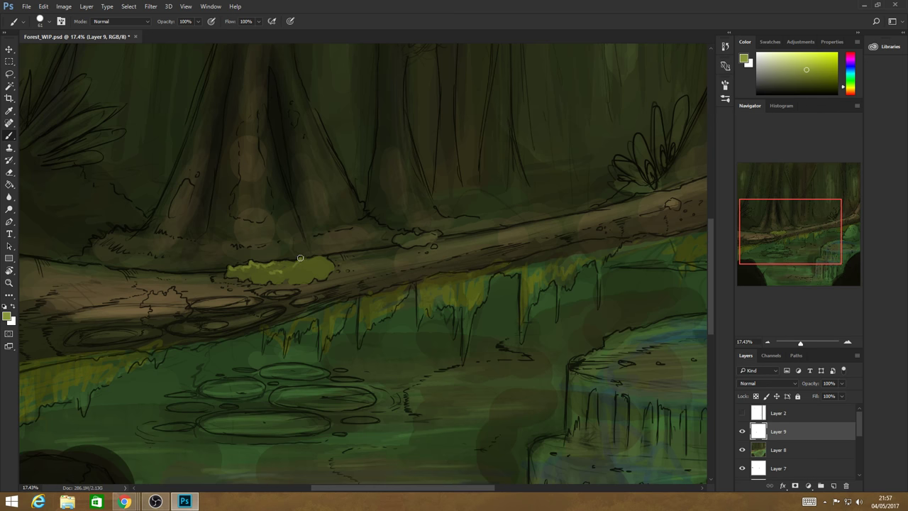
{"action": "left_click_drag", "start_coordinate": [308, 267], "coordinate": [312, 261]}
{"action": "left_click", "coordinate": [9, 283]}
{"action": "scroll", "coordinate": [297, 294], "scroll_direction": "down", "scroll_amount": 3}
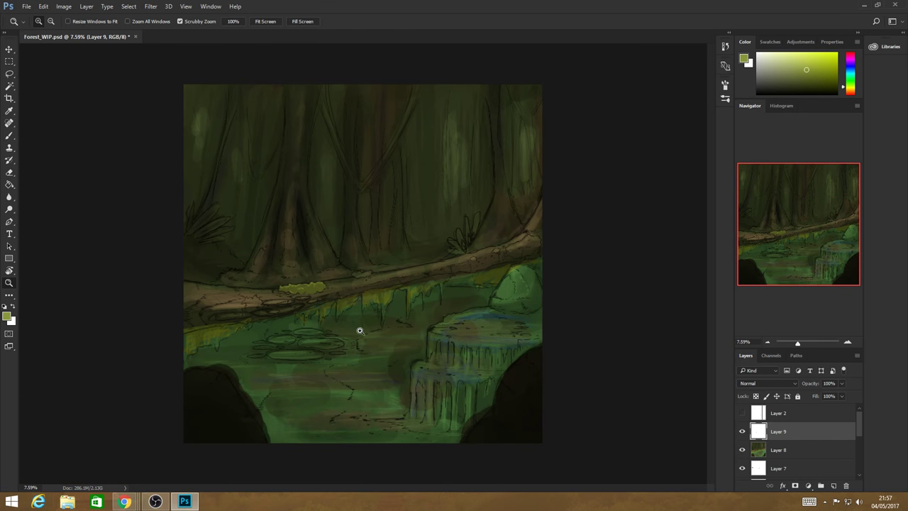
{"action": "scroll", "coordinate": [381, 279], "scroll_direction": "down", "scroll_amount": 3}
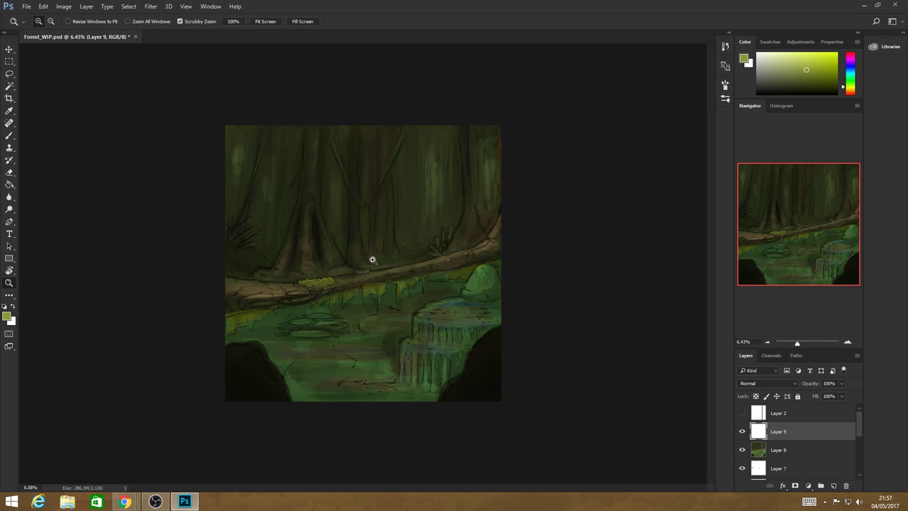
- Sample a mid olive from the moss clump and blend the highlights into its left end
{"action": "scroll", "coordinate": [340, 312], "scroll_direction": "up", "scroll_amount": 5}
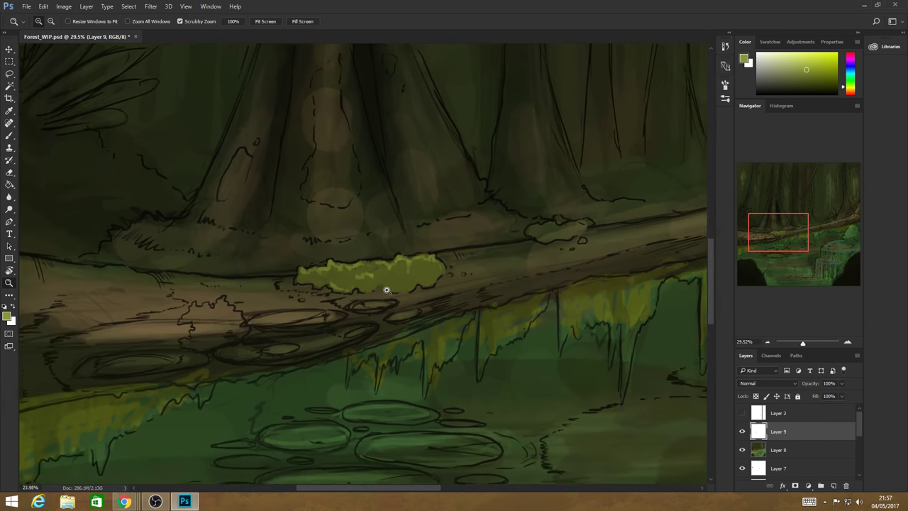
{"action": "scroll", "coordinate": [387, 290], "scroll_direction": "up", "scroll_amount": 1}
{"action": "scroll", "coordinate": [342, 266], "scroll_direction": "up", "scroll_amount": 2}
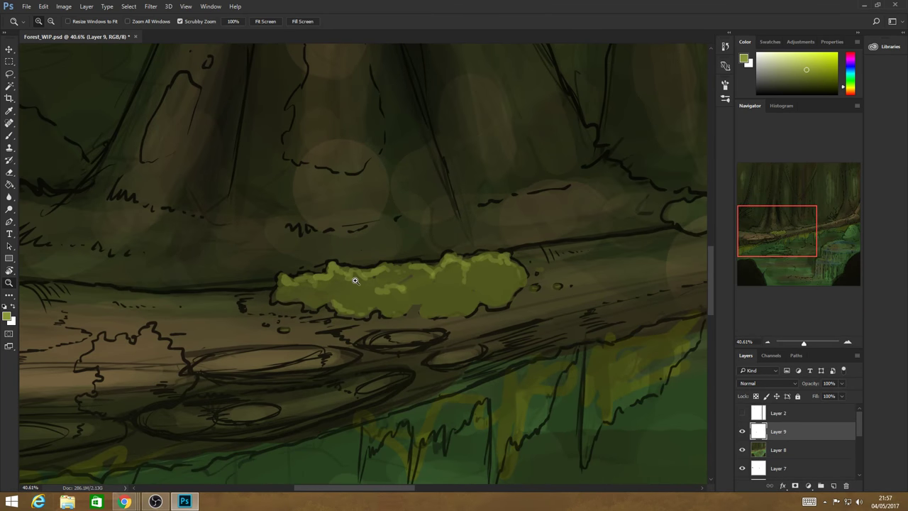
{"action": "left_click", "coordinate": [9, 135]}
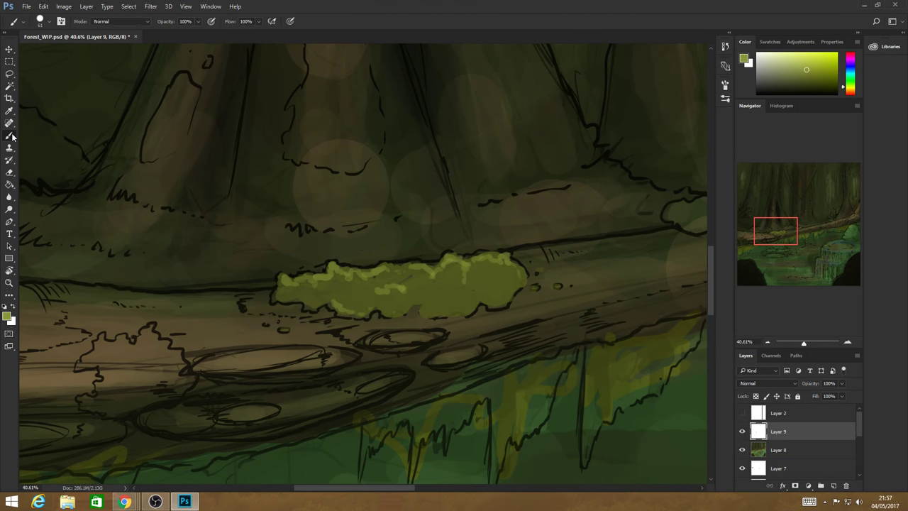
{"action": "left_click", "coordinate": [316, 279], "text": "alt"}
{"action": "mouse_move", "coordinate": [338, 271]}
{"action": "left_mouse_down"}
{"action": "mouse_move", "coordinate": [377, 280]}
{"action": "mouse_move", "coordinate": [322, 288]}
{"action": "mouse_move", "coordinate": [339, 273]}
{"action": "mouse_move", "coordinate": [285, 286]}
{"action": "mouse_move", "coordinate": [276, 299]}
{"action": "mouse_move", "coordinate": [295, 300]}
{"action": "mouse_move", "coordinate": [274, 299]}
{"action": "mouse_move", "coordinate": [283, 283]}
{"action": "mouse_move", "coordinate": [307, 288]}
{"action": "left_mouse_up"}
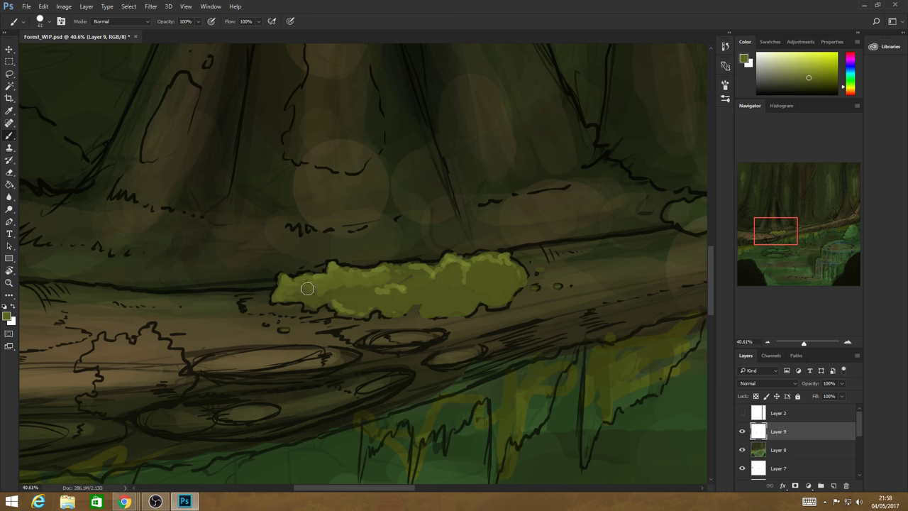
- Resample neighbouring olive tones and smooth the highlights across the middle of the moss clump
{"action": "left_click", "coordinate": [305, 291], "text": "alt"}
{"action": "mouse_move", "coordinate": [387, 291]}
{"action": "left_mouse_down"}
{"action": "mouse_move", "coordinate": [407, 293]}
{"action": "mouse_move", "coordinate": [400, 286]}
{"action": "mouse_move", "coordinate": [419, 274]}
{"action": "mouse_move", "coordinate": [385, 273]}
{"action": "mouse_move", "coordinate": [405, 268]}
{"action": "left_mouse_up"}
{"action": "left_click", "coordinate": [379, 269], "text": "alt"}
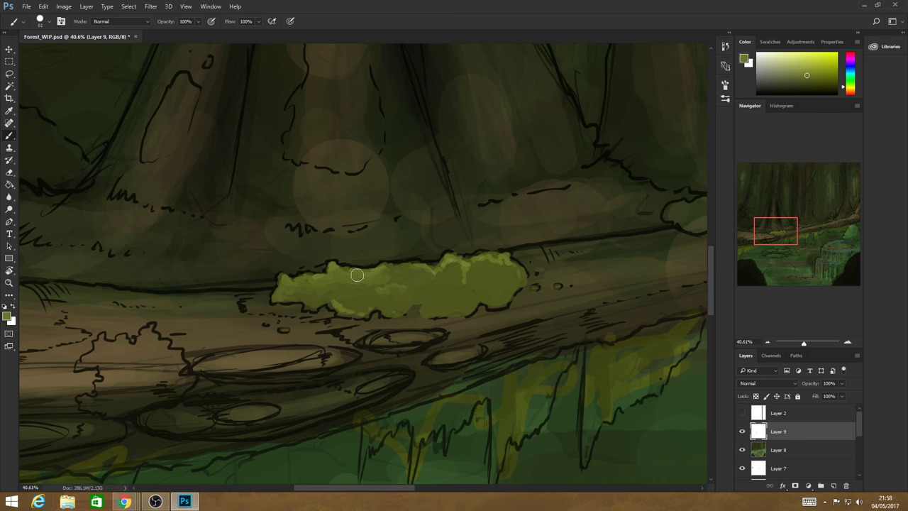
{"action": "mouse_move", "coordinate": [382, 275]}
{"action": "left_mouse_down"}
{"action": "mouse_move", "coordinate": [416, 267]}
{"action": "mouse_move", "coordinate": [432, 279]}
{"action": "left_mouse_up"}
{"action": "key", "text": "alt"}
{"action": "left_click", "coordinate": [457, 270], "text": "alt"}
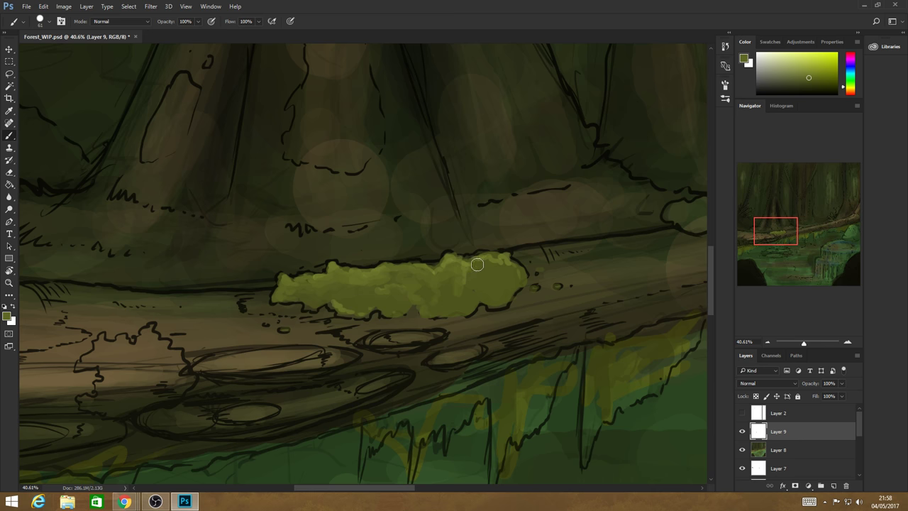
- Sample neighbouring olive tones and smooth the right end and lower edge of the moss clump, using a slightly darker olive
{"action": "left_click", "coordinate": [510, 281]}
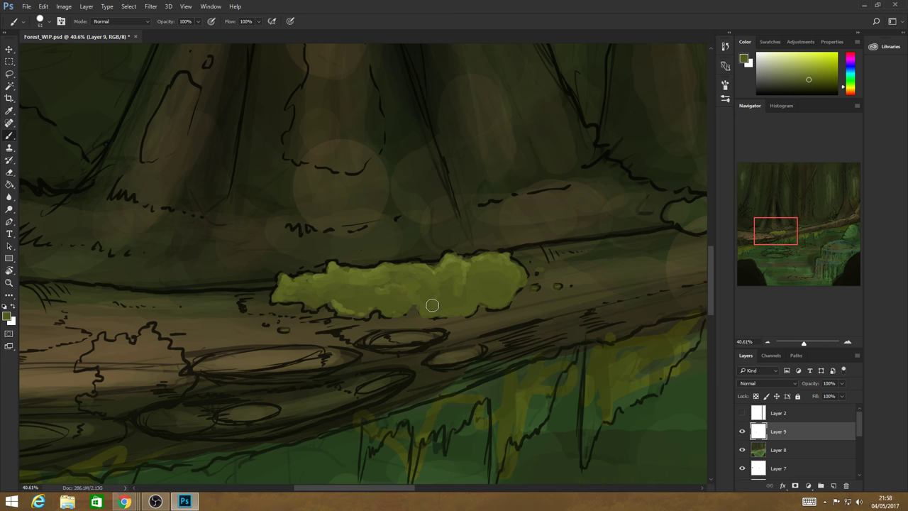
{"action": "key", "text": "alt"}
{"action": "left_click", "coordinate": [467, 302], "text": "alt"}
{"action": "left_click", "coordinate": [350, 304], "text": "alt"}
{"action": "mouse_move", "coordinate": [339, 301]}
{"action": "left_mouse_down"}
{"action": "mouse_move", "coordinate": [344, 312]}
{"action": "mouse_move", "coordinate": [369, 307]}
{"action": "mouse_move", "coordinate": [312, 309]}
{"action": "left_mouse_up"}
{"action": "left_click", "coordinate": [364, 312], "text": "alt"}
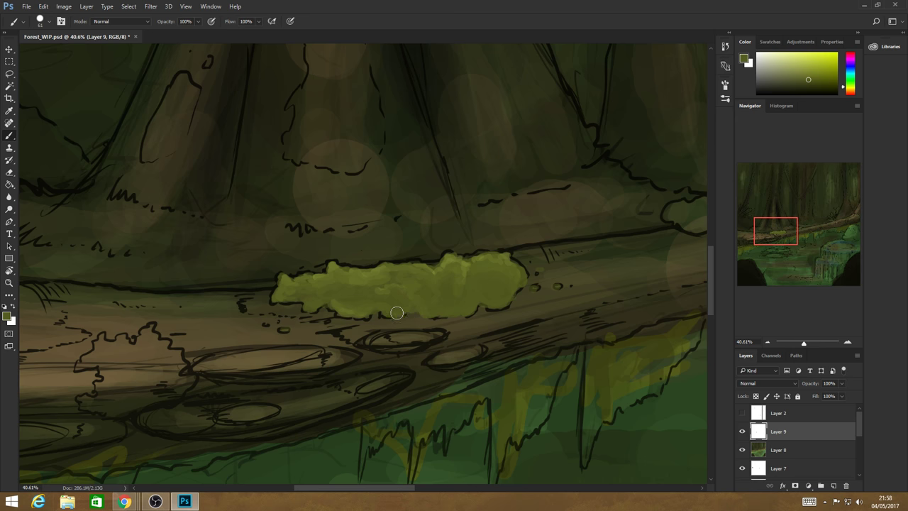
{"action": "left_click", "coordinate": [809, 82]}
{"action": "mouse_move", "coordinate": [421, 296]}
{"action": "left_mouse_down"}
{"action": "mouse_move", "coordinate": [424, 288]}
{"action": "mouse_move", "coordinate": [442, 296]}
{"action": "left_mouse_up"}
- Examine the moss clump against the whole painting and inspect the oval fungi outlines on the log
{"action": "left_click", "coordinate": [9, 282]}
{"action": "scroll", "coordinate": [386, 298], "scroll_direction": "down", "scroll_amount": 5}
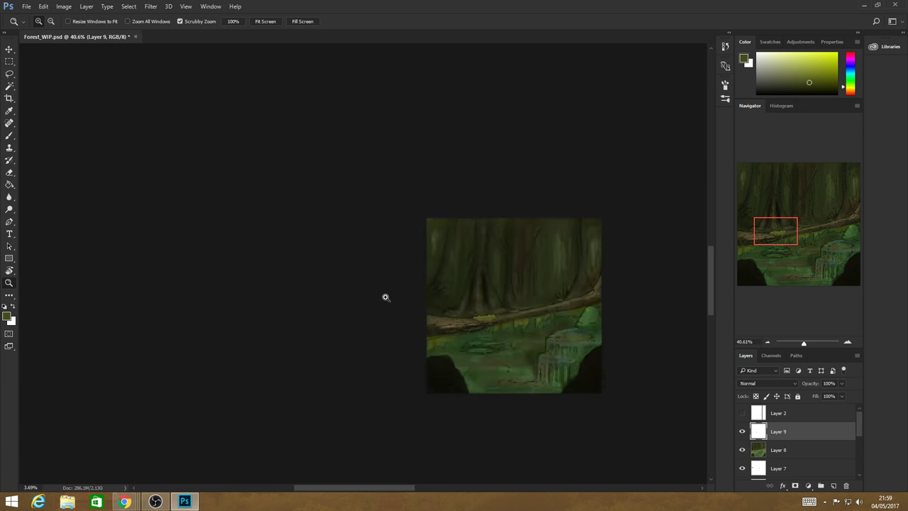
{"action": "scroll", "coordinate": [378, 305], "scroll_direction": "up", "scroll_amount": 4}
{"action": "scroll", "coordinate": [366, 372], "scroll_direction": "down", "scroll_amount": 2}
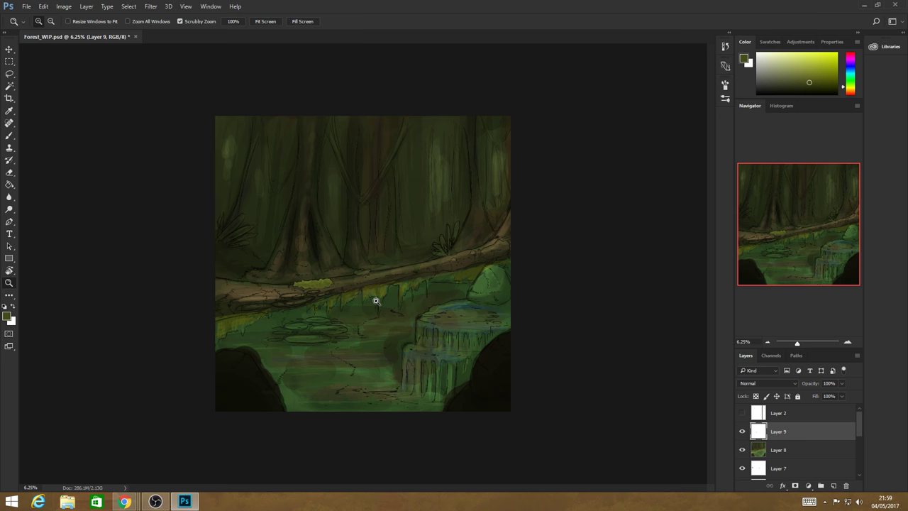
{"action": "scroll", "coordinate": [376, 301], "scroll_direction": "up", "scroll_amount": 4}
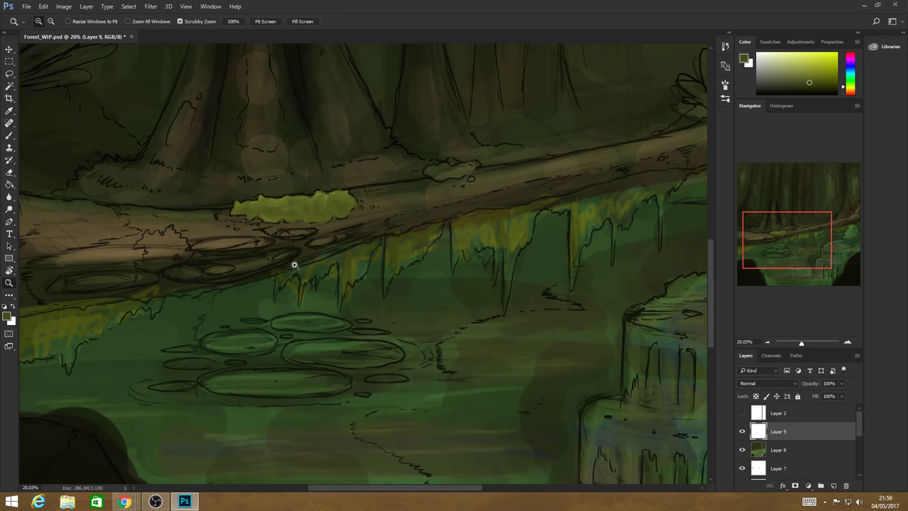
{"action": "scroll", "coordinate": [295, 265], "scroll_direction": "up", "scroll_amount": 1}
{"action": "scroll", "coordinate": [310, 300], "scroll_direction": "down", "scroll_amount": 2}
{"action": "scroll", "coordinate": [276, 279], "scroll_direction": "up", "scroll_amount": 3}
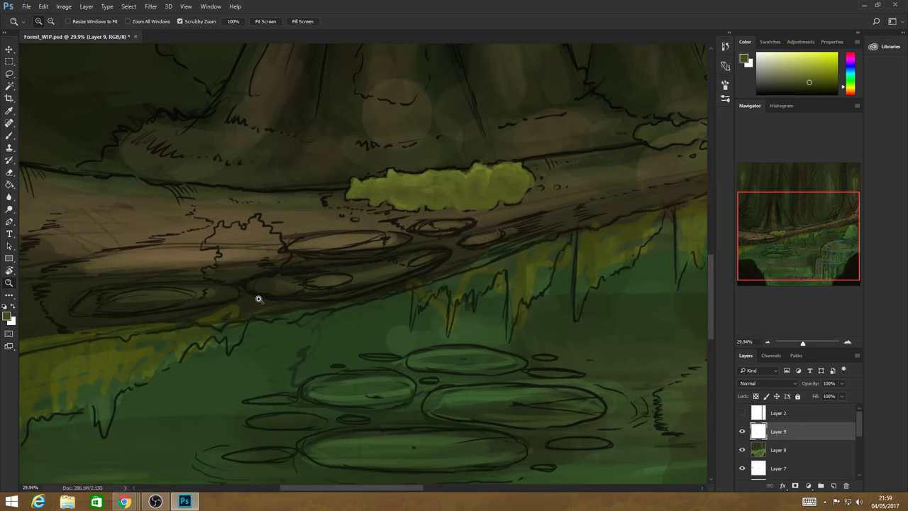
{"action": "scroll", "coordinate": [259, 299], "scroll_direction": "up", "scroll_amount": 1}
- Choose a dark red and fill the five oval shelf fungi on the log
{"action": "left_click", "coordinate": [852, 93]}
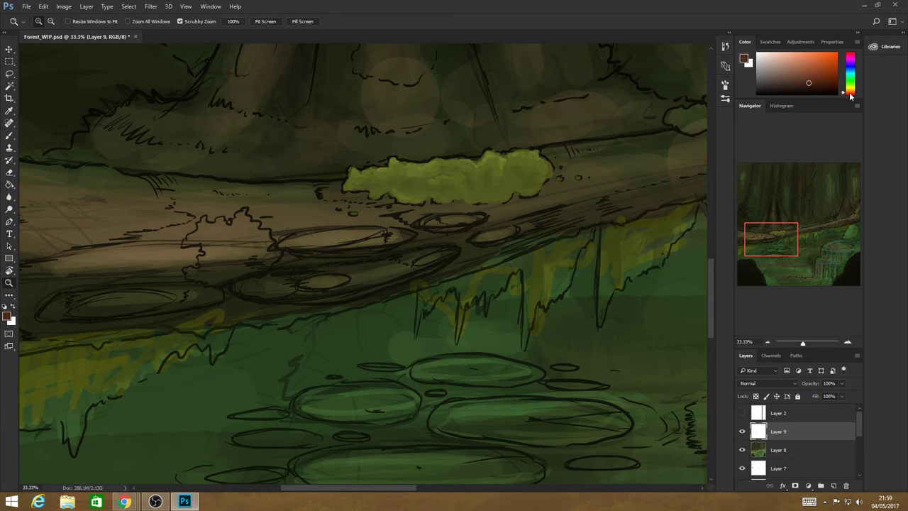
{"action": "left_click_drag", "start_coordinate": [851, 93], "coordinate": [825, 79]}
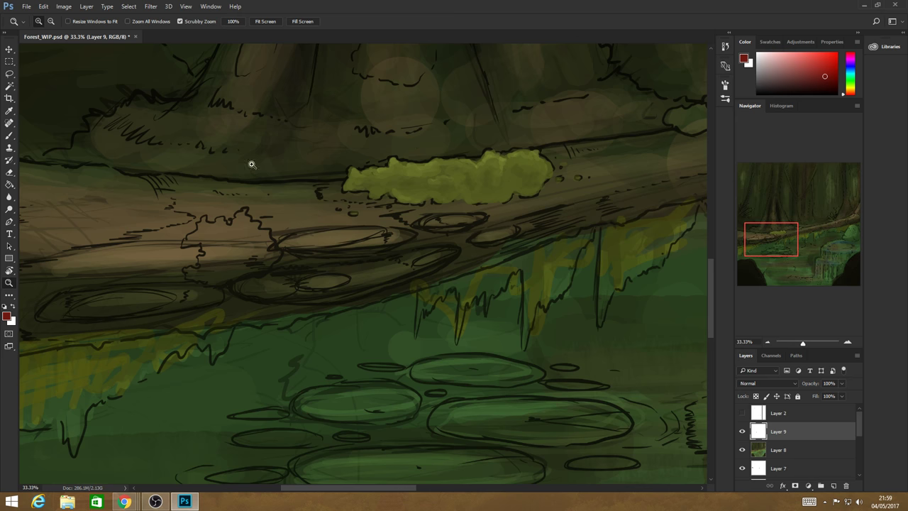
{"action": "left_click", "coordinate": [8, 135]}
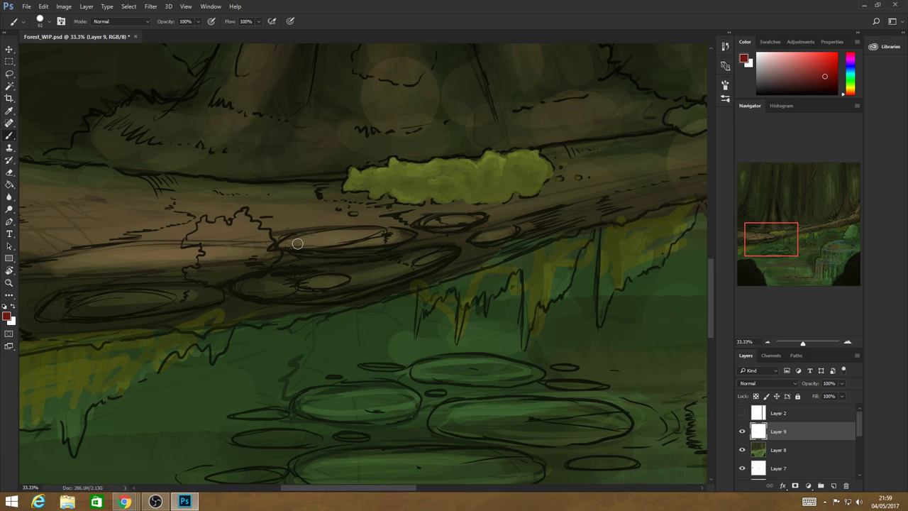
{"action": "mouse_move", "coordinate": [297, 244]}
{"action": "left_mouse_down"}
{"action": "mouse_move", "coordinate": [341, 232]}
{"action": "mouse_move", "coordinate": [383, 230]}
{"action": "mouse_move", "coordinate": [331, 242]}
{"action": "mouse_move", "coordinate": [401, 238]}
{"action": "mouse_move", "coordinate": [321, 245]}
{"action": "mouse_move", "coordinate": [353, 234]}
{"action": "mouse_move", "coordinate": [291, 241]}
{"action": "left_mouse_up"}
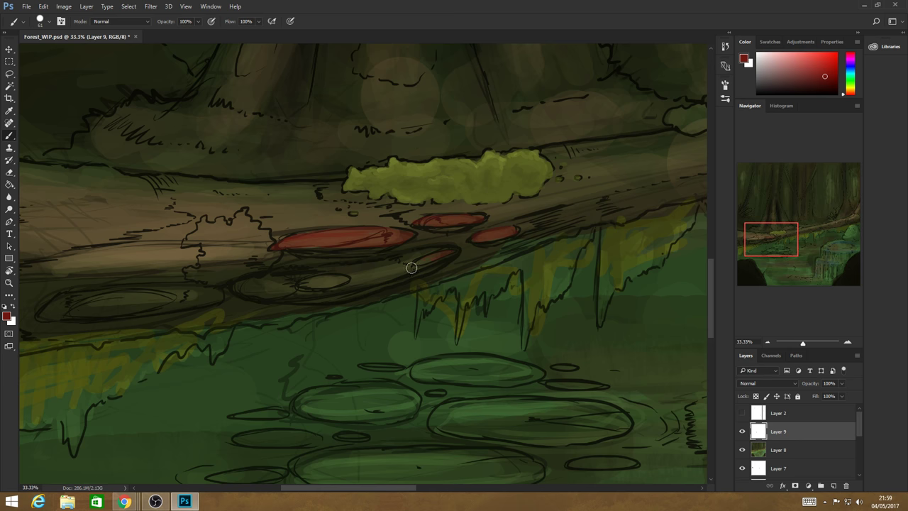
{"action": "mouse_move", "coordinate": [412, 267]}
{"action": "left_mouse_down"}
{"action": "mouse_move", "coordinate": [365, 276]}
{"action": "mouse_move", "coordinate": [434, 248]}
{"action": "mouse_move", "coordinate": [451, 252]}
{"action": "mouse_move", "coordinate": [341, 290]}
{"action": "mouse_move", "coordinate": [370, 274]}
{"action": "mouse_move", "coordinate": [274, 289]}
{"action": "mouse_move", "coordinate": [342, 268]}
{"action": "left_mouse_up"}
{"action": "mouse_move", "coordinate": [270, 278]}
{"action": "left_mouse_down"}
{"action": "mouse_move", "coordinate": [247, 286]}
{"action": "mouse_move", "coordinate": [301, 289]}
{"action": "mouse_move", "coordinate": [260, 293]}
{"action": "mouse_move", "coordinate": [357, 288]}
{"action": "left_mouse_up"}
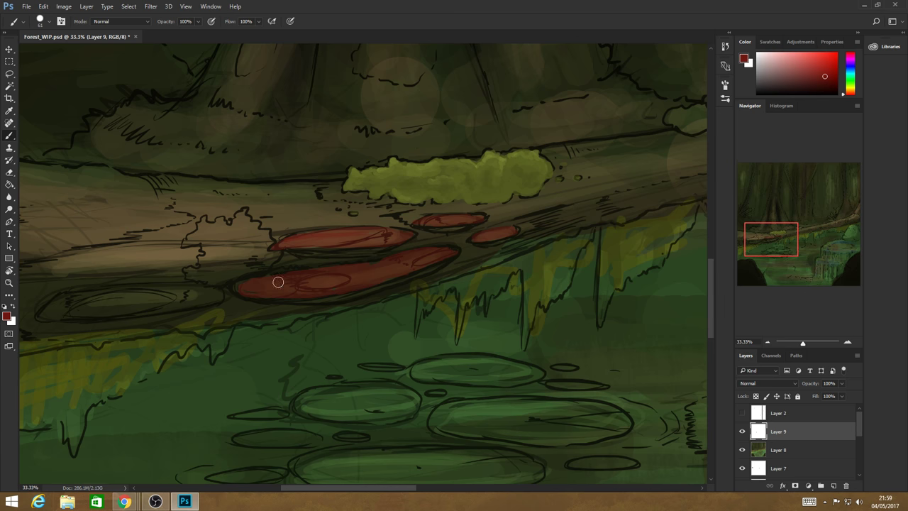
{"action": "mouse_move", "coordinate": [172, 293]}
{"action": "left_mouse_down"}
{"action": "mouse_move", "coordinate": [81, 308]}
{"action": "mouse_move", "coordinate": [58, 302]}
{"action": "mouse_move", "coordinate": [104, 306]}
{"action": "mouse_move", "coordinate": [89, 315]}
{"action": "mouse_move", "coordinate": [186, 289]}
{"action": "mouse_move", "coordinate": [136, 294]}
{"action": "mouse_move", "coordinate": [214, 299]}
{"action": "mouse_move", "coordinate": [148, 311]}
{"action": "mouse_move", "coordinate": [211, 291]}
{"action": "mouse_move", "coordinate": [88, 302]}
{"action": "mouse_move", "coordinate": [232, 298]}
{"action": "left_mouse_up"}
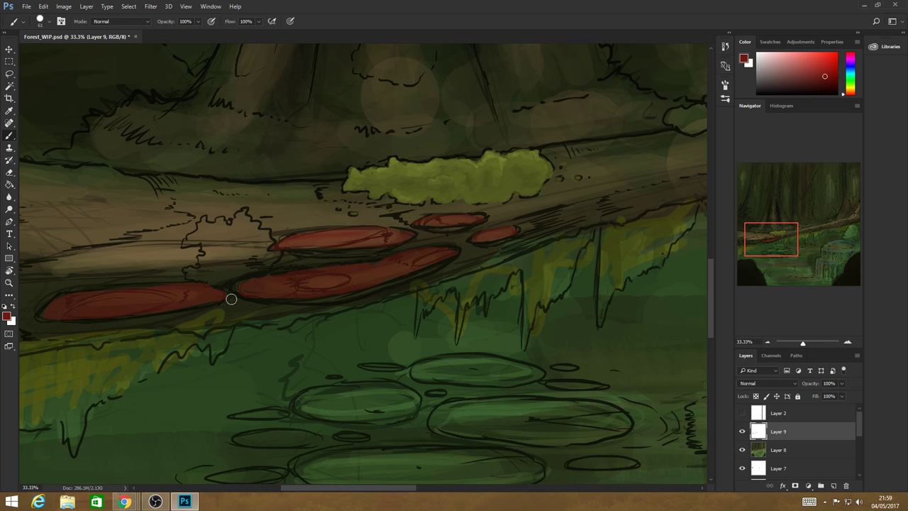
- Choose a lighter red and paint highlights over the three small upper fungi and the long middle one
{"action": "left_click_drag", "start_coordinate": [823, 76], "coordinate": [816, 73]}
{"action": "mouse_move", "coordinate": [310, 247]}
{"action": "left_mouse_down"}
{"action": "mouse_move", "coordinate": [343, 240]}
{"action": "mouse_move", "coordinate": [301, 245]}
{"action": "mouse_move", "coordinate": [402, 231]}
{"action": "mouse_move", "coordinate": [379, 234]}
{"action": "left_mouse_up"}
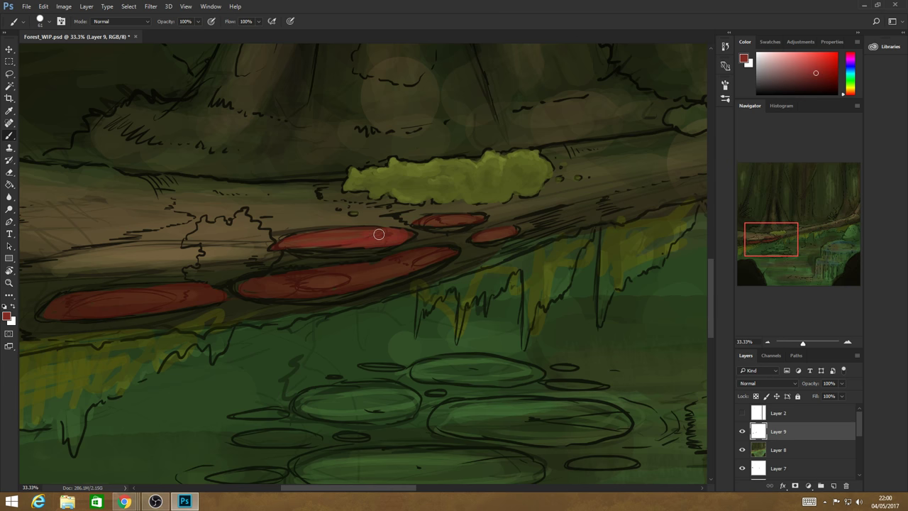
{"action": "mouse_move", "coordinate": [461, 219]}
{"action": "left_mouse_down"}
{"action": "mouse_move", "coordinate": [432, 221]}
{"action": "mouse_move", "coordinate": [471, 220]}
{"action": "mouse_move", "coordinate": [426, 222]}
{"action": "left_mouse_up"}
{"action": "mouse_move", "coordinate": [479, 238]}
{"action": "left_mouse_down"}
{"action": "mouse_move", "coordinate": [514, 231]}
{"action": "mouse_move", "coordinate": [455, 245]}
{"action": "mouse_move", "coordinate": [441, 262]}
{"action": "mouse_move", "coordinate": [431, 255]}
{"action": "mouse_move", "coordinate": [448, 254]}
{"action": "mouse_move", "coordinate": [363, 279]}
{"action": "mouse_move", "coordinate": [450, 253]}
{"action": "mouse_move", "coordinate": [301, 296]}
{"action": "mouse_move", "coordinate": [386, 276]}
{"action": "mouse_move", "coordinate": [262, 291]}
{"action": "left_mouse_up"}
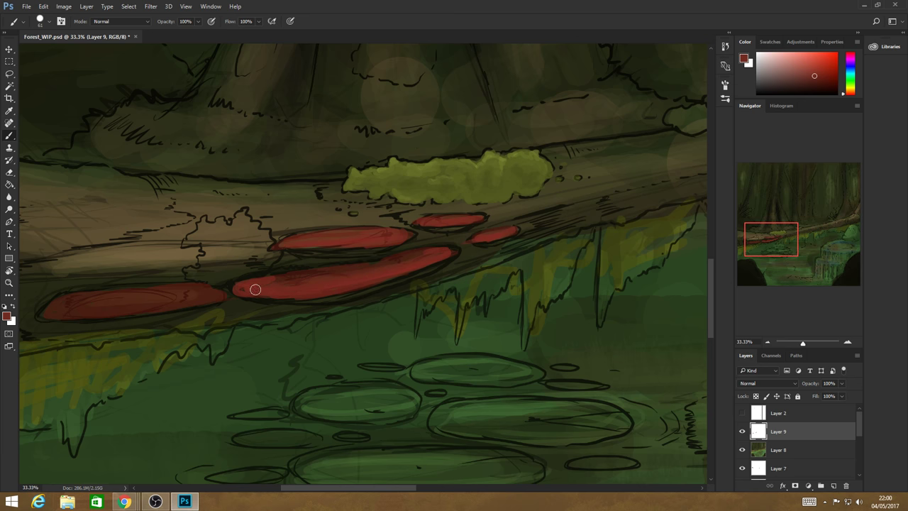
- Resample reds from the fungi, smooth the long middle one and lighten the leftmost one to match
{"action": "left_click", "coordinate": [325, 260], "text": "alt"}
{"action": "left_click", "coordinate": [265, 282], "text": "alt"}
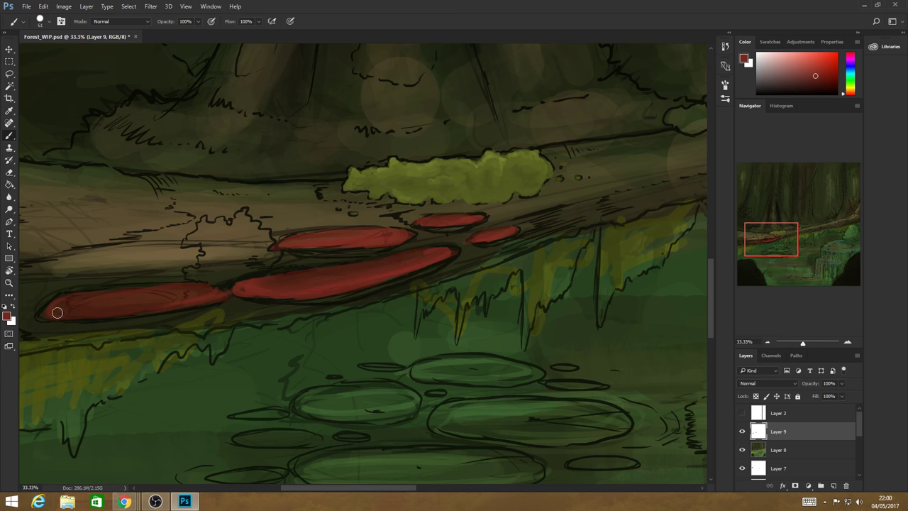
{"action": "key", "text": "alt"}
{"action": "left_click", "coordinate": [166, 297], "text": "alt"}
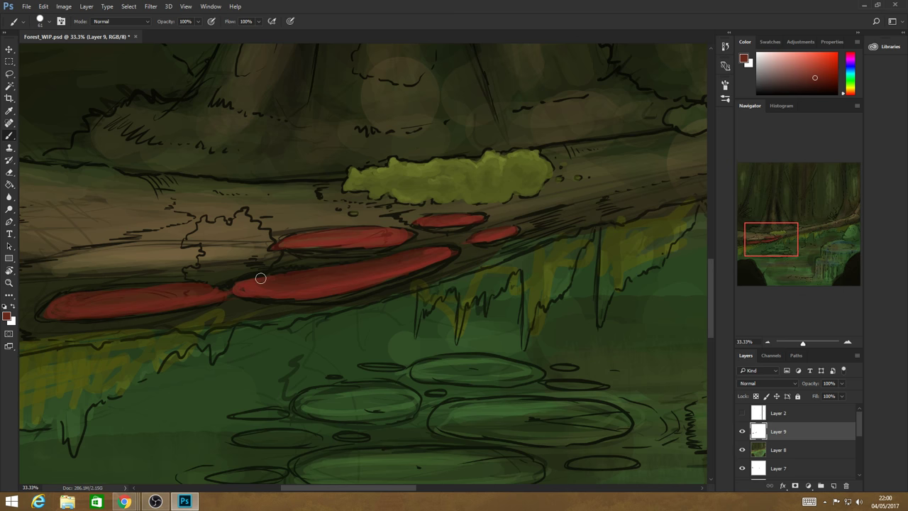
{"action": "left_click", "coordinate": [297, 271], "text": "alt"}
{"action": "left_click", "coordinate": [162, 300], "text": "alt"}
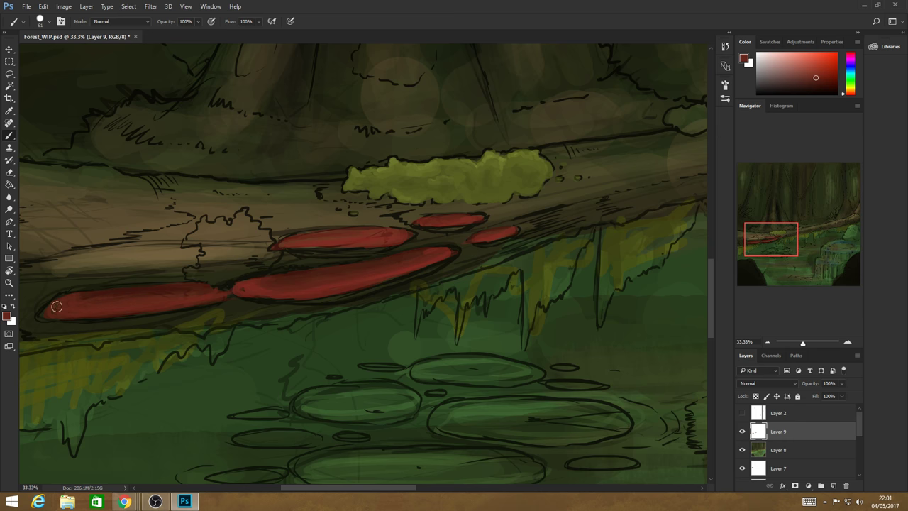
{"action": "mouse_move", "coordinate": [42, 314]}
{"action": "left_mouse_down"}
{"action": "mouse_move", "coordinate": [87, 308]}
{"action": "mouse_move", "coordinate": [134, 317]}
{"action": "left_mouse_up"}
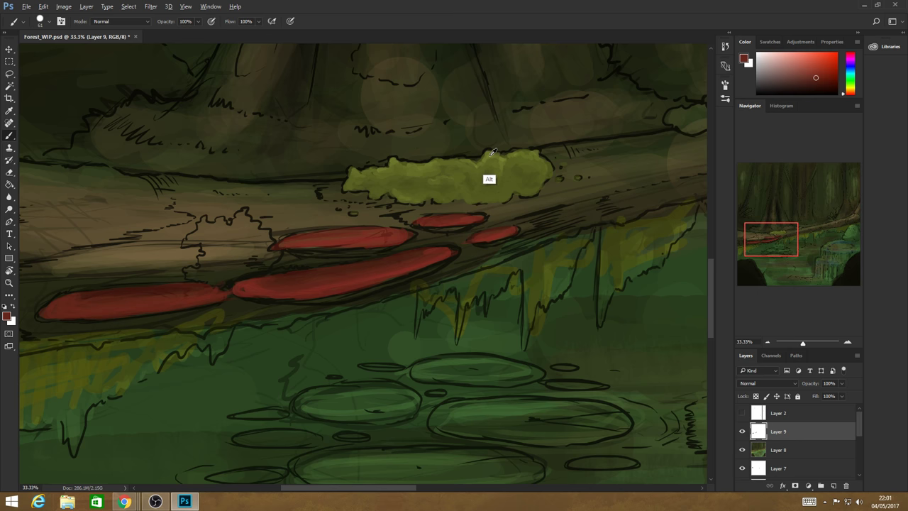
- Sample olive from the moss clump and paint a thin rim along the undersides of the red fungi
{"action": "left_click", "coordinate": [489, 180], "text": "alt"}
{"action": "mouse_move", "coordinate": [442, 232]}
{"action": "left_mouse_down"}
{"action": "mouse_move", "coordinate": [466, 227]}
{"action": "mouse_move", "coordinate": [422, 229]}
{"action": "left_mouse_up"}
{"action": "mouse_move", "coordinate": [480, 243]}
{"action": "left_mouse_down"}
{"action": "mouse_move", "coordinate": [514, 239]}
{"action": "mouse_move", "coordinate": [482, 241]}
{"action": "left_mouse_up"}
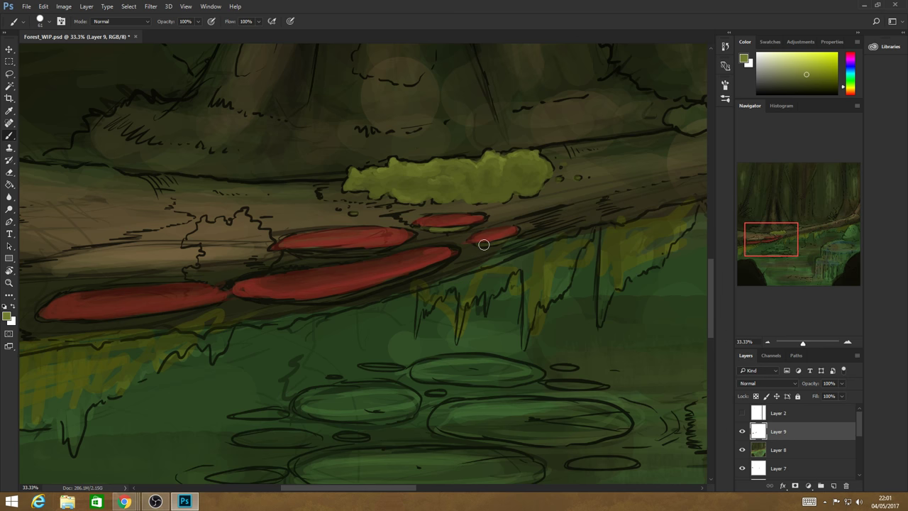
{"action": "left_click_drag", "start_coordinate": [406, 277], "coordinate": [316, 300]}
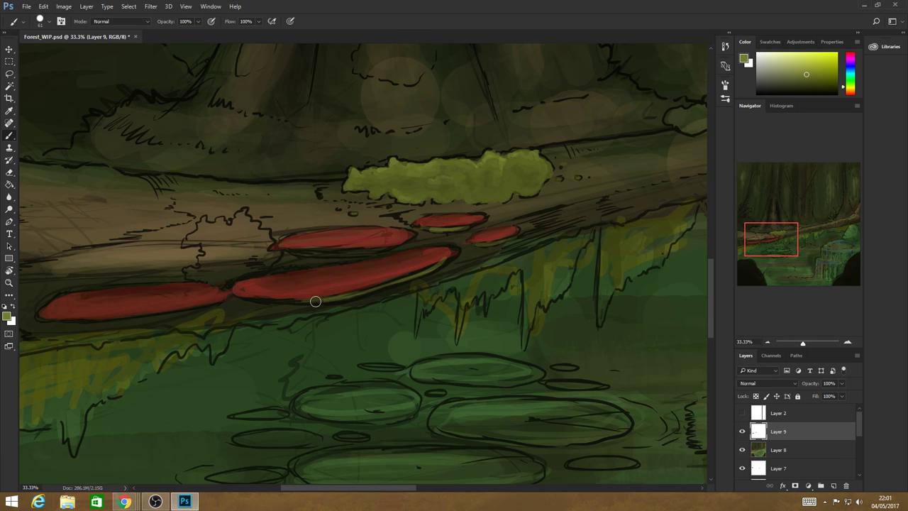
{"action": "mouse_move", "coordinate": [324, 255]}
{"action": "left_mouse_down"}
{"action": "mouse_move", "coordinate": [292, 253]}
{"action": "mouse_move", "coordinate": [387, 251]}
{"action": "mouse_move", "coordinate": [314, 253]}
{"action": "mouse_move", "coordinate": [387, 251]}
{"action": "mouse_move", "coordinate": [304, 264]}
{"action": "left_mouse_up"}
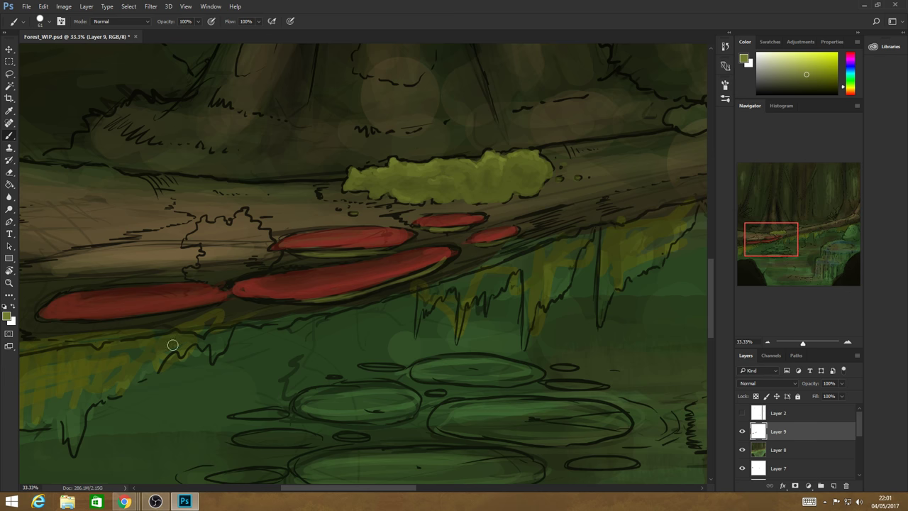
{"action": "left_click_drag", "start_coordinate": [48, 320], "coordinate": [175, 313]}
- Paint olive along the top of the unfilled moss outline beside the fungi and adjust the brush's Transfer opacity control
{"action": "mouse_move", "coordinate": [210, 225]}
{"action": "left_mouse_down"}
{"action": "mouse_move", "coordinate": [202, 218]}
{"action": "mouse_move", "coordinate": [200, 235]}
{"action": "mouse_move", "coordinate": [245, 212]}
{"action": "mouse_move", "coordinate": [244, 220]}
{"action": "left_mouse_up"}
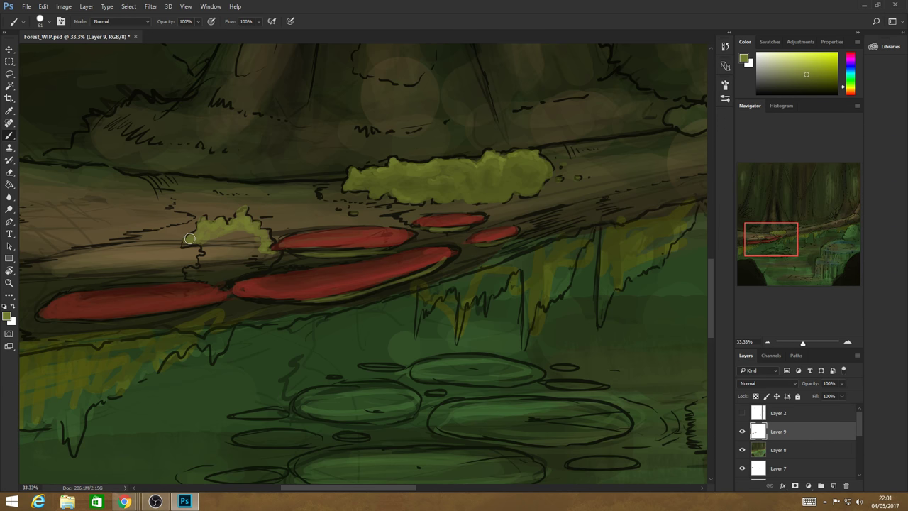
{"action": "left_click", "coordinate": [61, 21]}
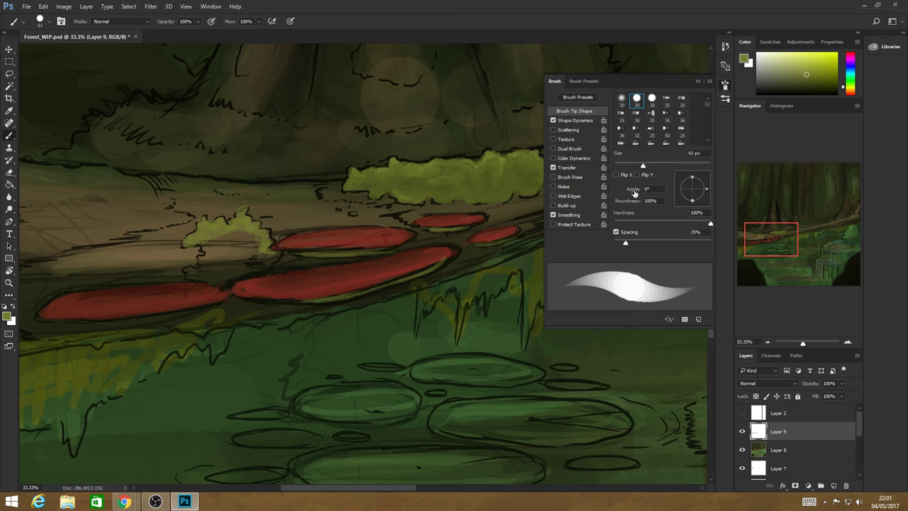
{"action": "left_click", "coordinate": [595, 169]}
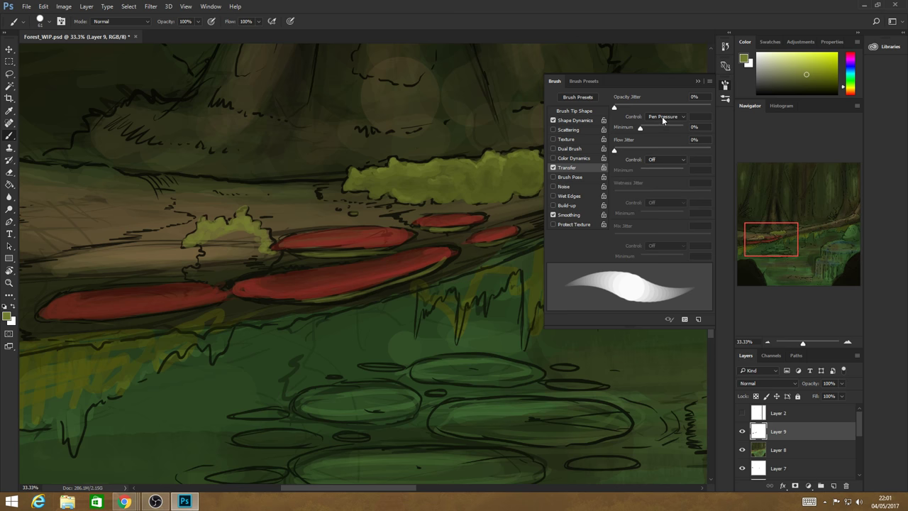
{"action": "left_click", "coordinate": [664, 117]}
{"action": "left_click", "coordinate": [659, 136]}
{"action": "left_click", "coordinate": [698, 81]}
- Fill the rest of the second moss clump with olive down to the red fungi
{"action": "mouse_move", "coordinate": [229, 229]}
{"action": "left_mouse_down"}
{"action": "mouse_move", "coordinate": [211, 260]}
{"action": "mouse_move", "coordinate": [260, 248]}
{"action": "mouse_move", "coordinate": [259, 260]}
{"action": "mouse_move", "coordinate": [277, 255]}
{"action": "mouse_move", "coordinate": [269, 262]}
{"action": "mouse_move", "coordinate": [266, 250]}
{"action": "mouse_move", "coordinate": [268, 266]}
{"action": "mouse_move", "coordinate": [243, 273]}
{"action": "mouse_move", "coordinate": [238, 259]}
{"action": "mouse_move", "coordinate": [201, 259]}
{"action": "left_mouse_up"}
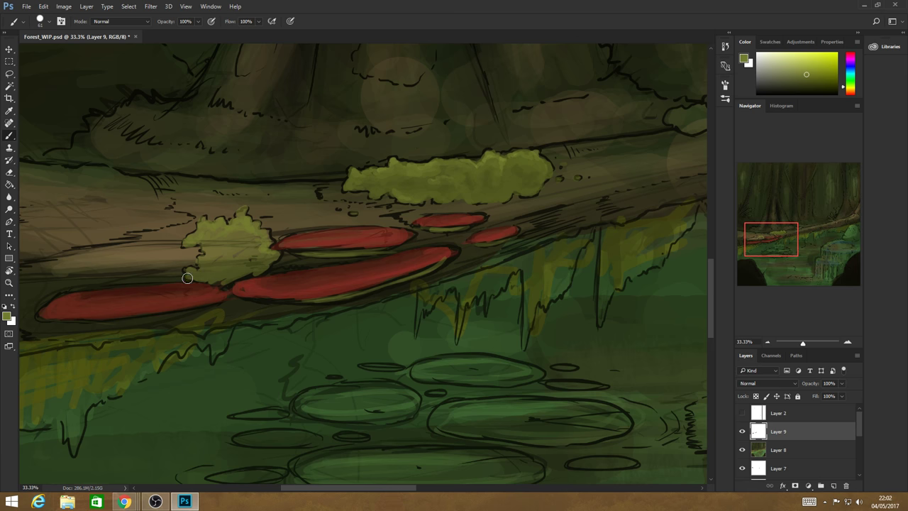
{"action": "mouse_move", "coordinate": [191, 270]}
{"action": "left_mouse_down"}
{"action": "mouse_move", "coordinate": [258, 236]}
{"action": "mouse_move", "coordinate": [455, 204]}
{"action": "mouse_move", "coordinate": [325, 252]}
{"action": "mouse_move", "coordinate": [250, 257]}
{"action": "mouse_move", "coordinate": [208, 249]}
{"action": "mouse_move", "coordinate": [222, 238]}
{"action": "mouse_move", "coordinate": [201, 261]}
{"action": "mouse_move", "coordinate": [215, 263]}
{"action": "mouse_move", "coordinate": [189, 275]}
{"action": "mouse_move", "coordinate": [224, 279]}
{"action": "mouse_move", "coordinate": [214, 276]}
{"action": "mouse_move", "coordinate": [225, 276]}
{"action": "mouse_move", "coordinate": [247, 232]}
{"action": "mouse_move", "coordinate": [252, 247]}
{"action": "mouse_move", "coordinate": [235, 272]}
{"action": "mouse_move", "coordinate": [270, 258]}
{"action": "left_mouse_up"}
{"action": "key", "text": "ctrl+z"}
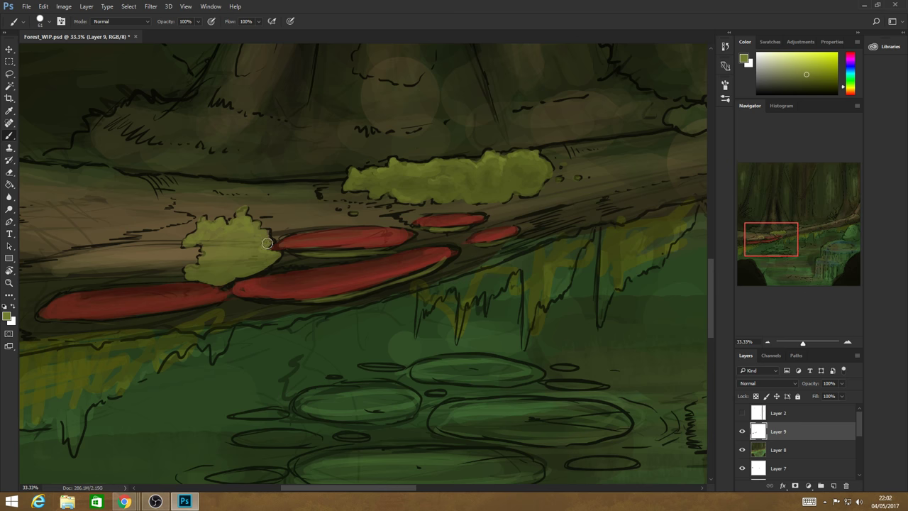
- Enlarge the brush and blend darker and lighter olives sampled from the first moss clump into the second one
{"action": "key", "text": "alt"}
{"action": "left_click", "coordinate": [396, 176], "text": "alt"}
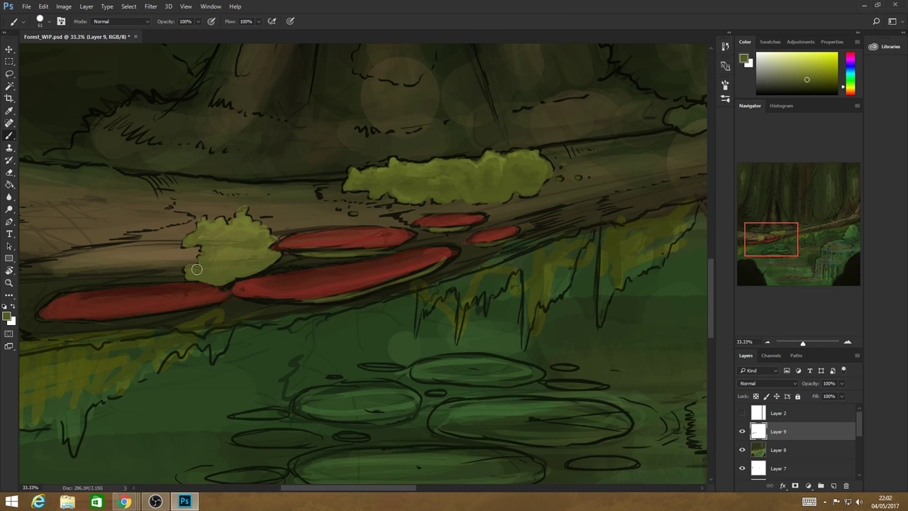
{"action": "left_click", "coordinate": [50, 22]}
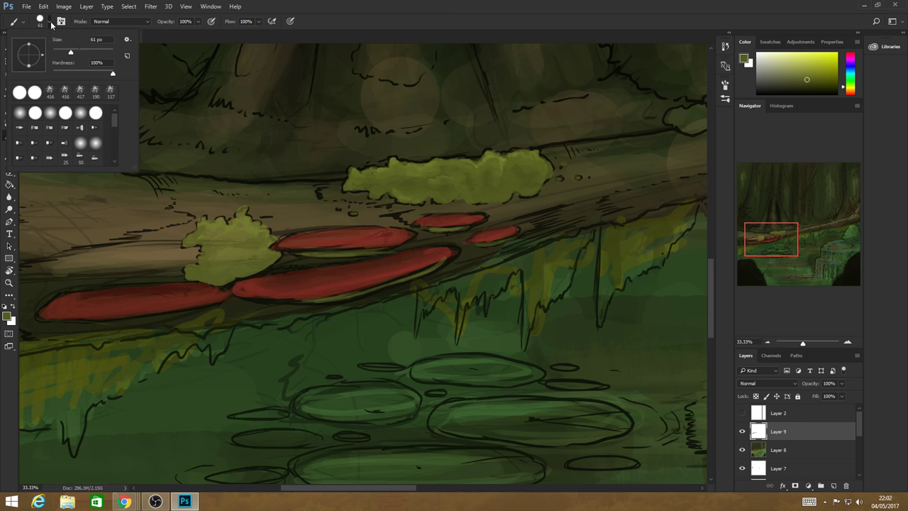
{"action": "left_click", "coordinate": [221, 251]}
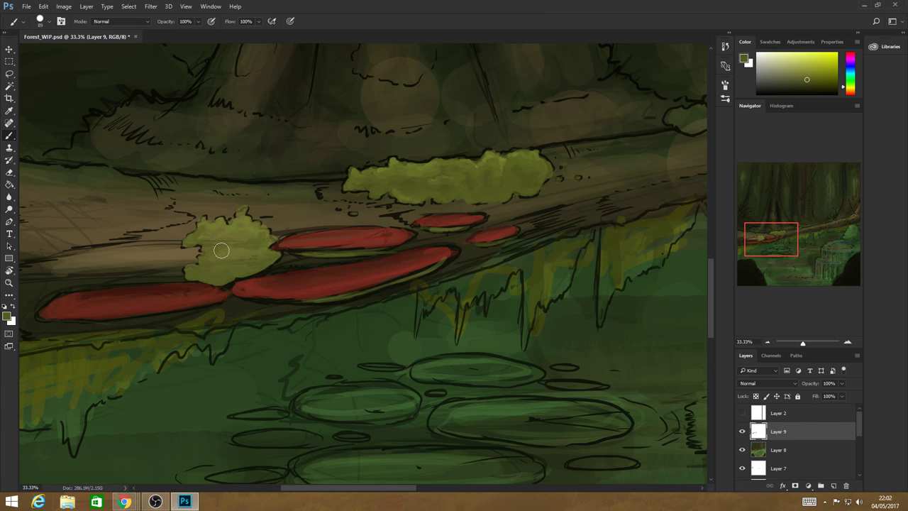
{"action": "left_click", "coordinate": [251, 271], "text": "alt"}
{"action": "left_click", "coordinate": [397, 158], "text": "alt"}
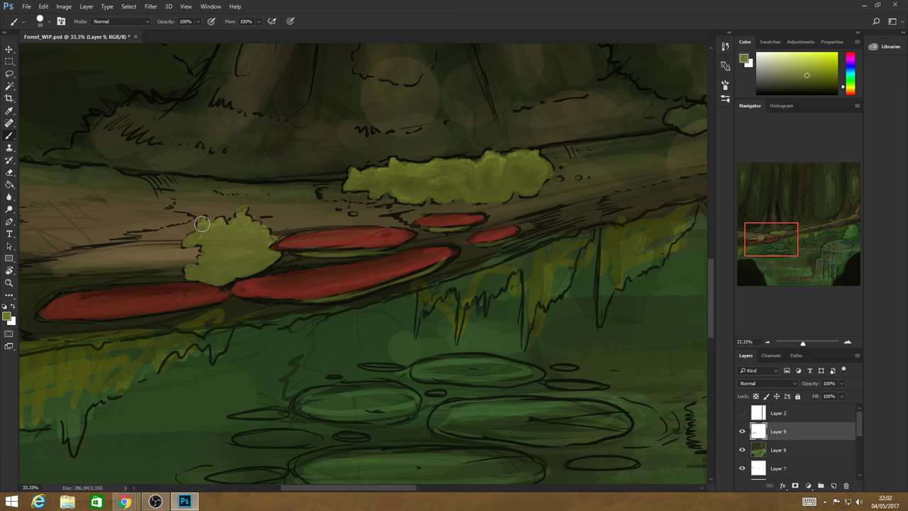
{"action": "left_click_drag", "start_coordinate": [203, 226], "coordinate": [204, 244]}
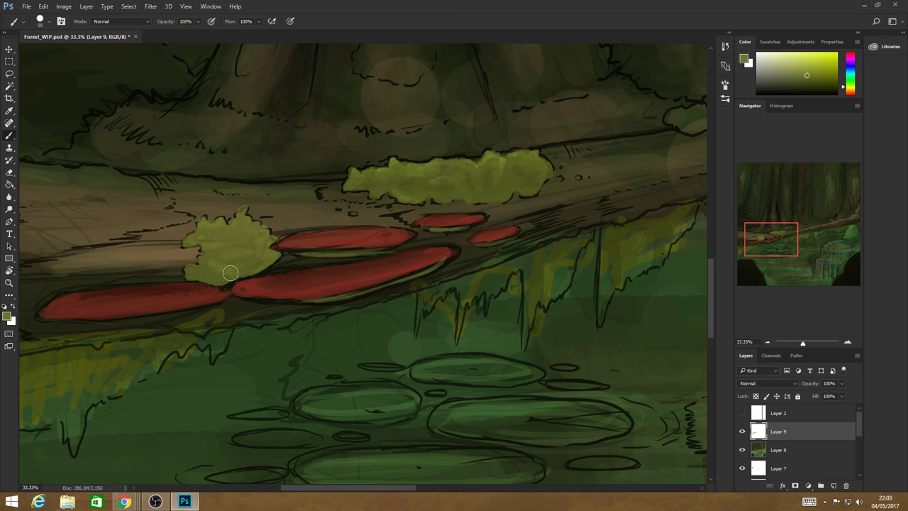
- Sample dark brown from the log, warm its hue and paint over the line art along the log's shaded underside
{"action": "left_click", "coordinate": [414, 245], "text": "alt"}
{"action": "left_click_drag", "start_coordinate": [852, 92], "coordinate": [850, 93]}
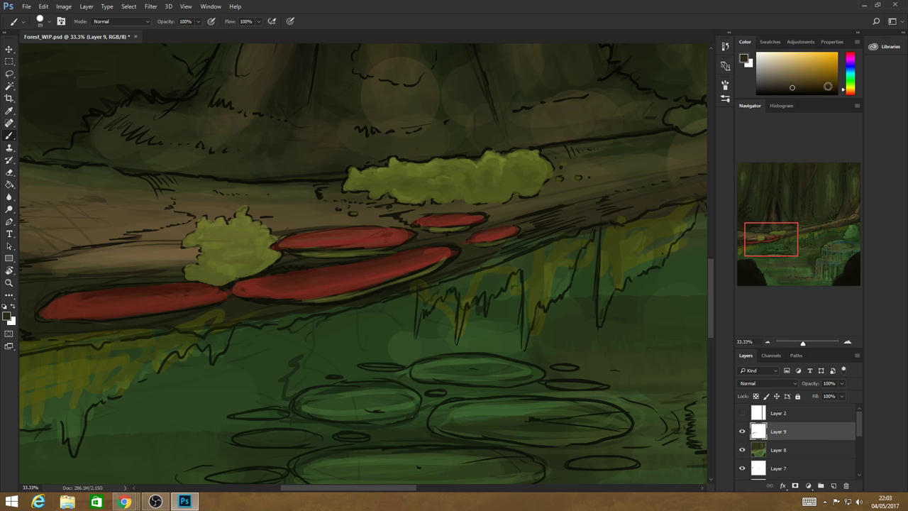
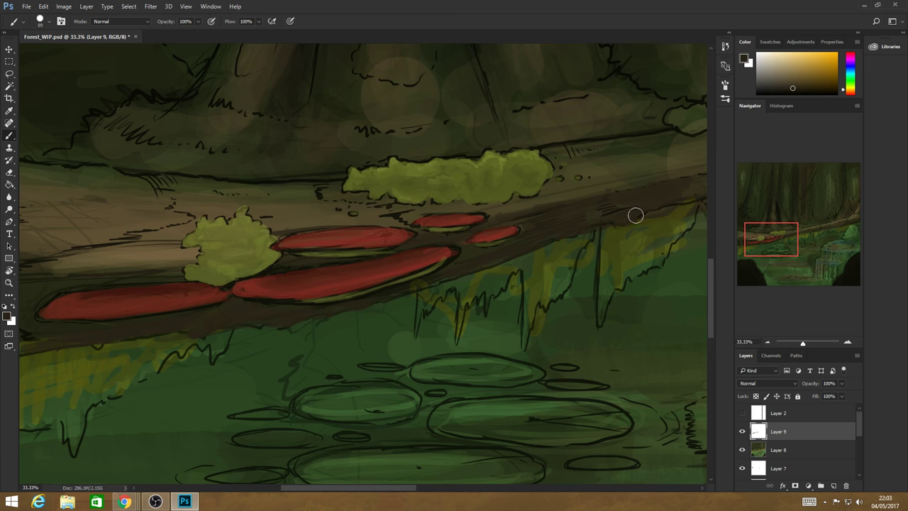
{"action": "key", "text": "z"}
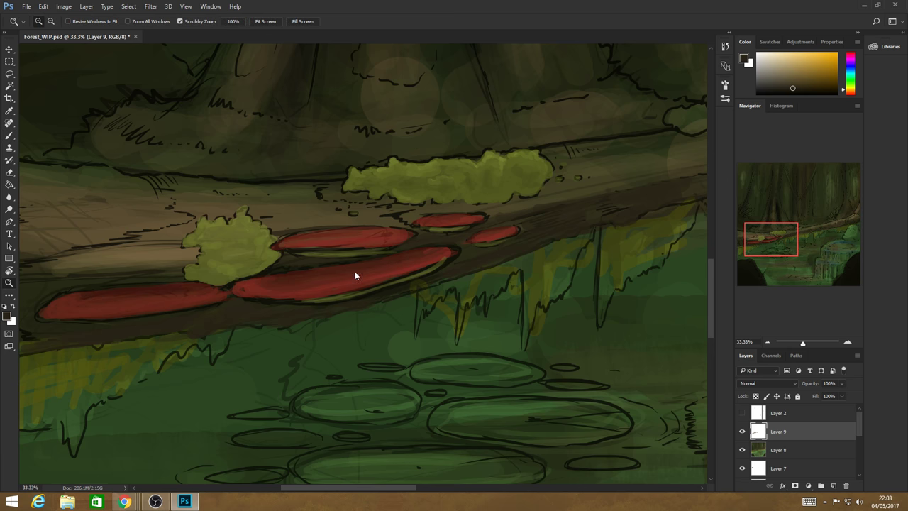
{"action": "left_click", "coordinate": [355, 271], "text": "alt"}
{"action": "left_click_drag", "start_coordinate": [475, 275], "coordinate": [461, 244]}
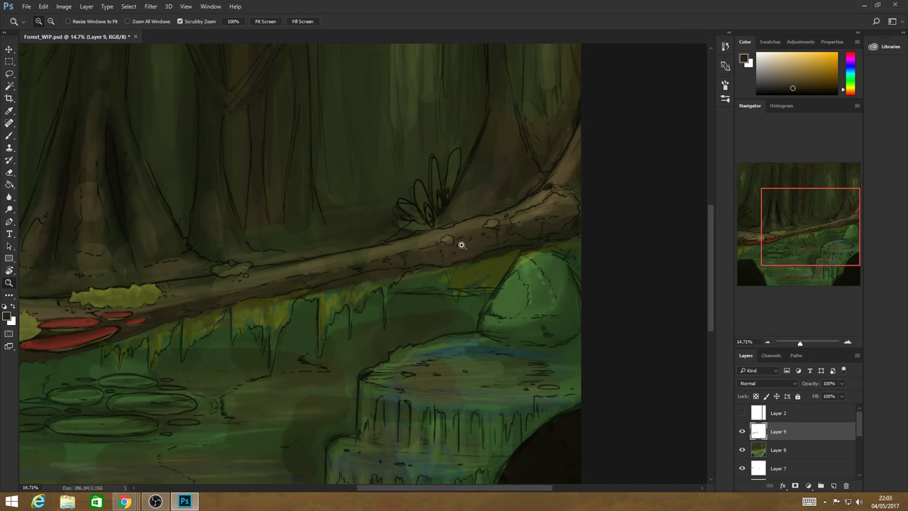
- Sample olive from the existing moss, enlarge the brush to 275 px and paint the smaller moss patches along the log and its right end
{"action": "left_click", "coordinate": [10, 135]}
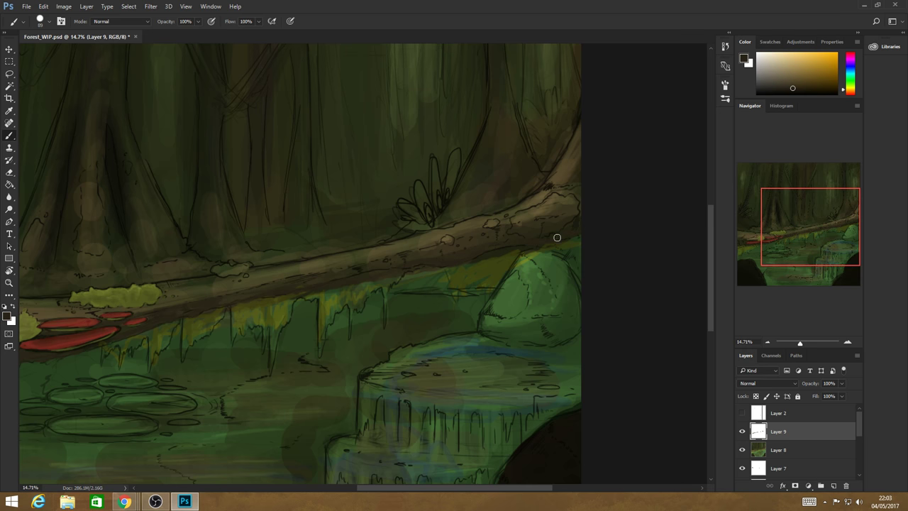
{"action": "left_click", "coordinate": [134, 296], "text": "alt"}
{"action": "left_click", "coordinate": [51, 22]}
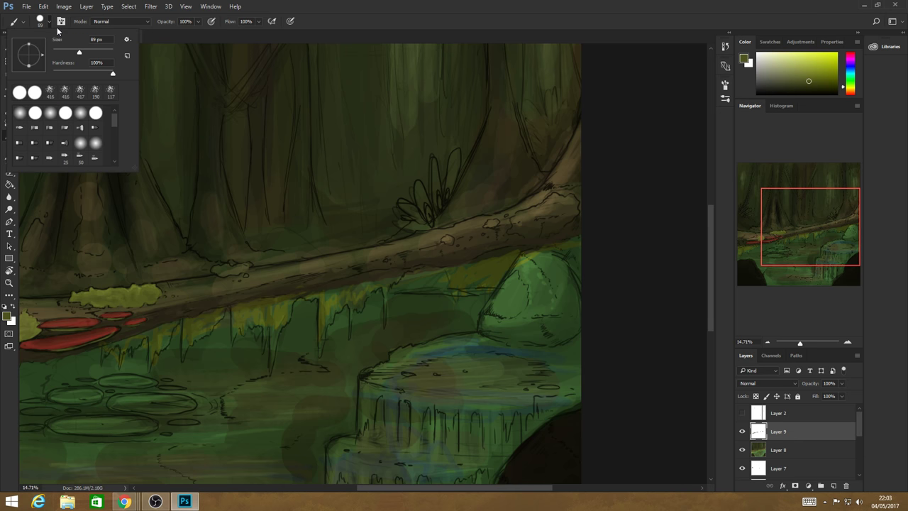
{"action": "left_click_drag", "start_coordinate": [96, 55], "coordinate": [100, 53]}
{"action": "key", "text": "Return"}
{"action": "left_click_drag", "start_coordinate": [227, 270], "coordinate": [239, 265]}
{"action": "left_click", "coordinate": [448, 240]}
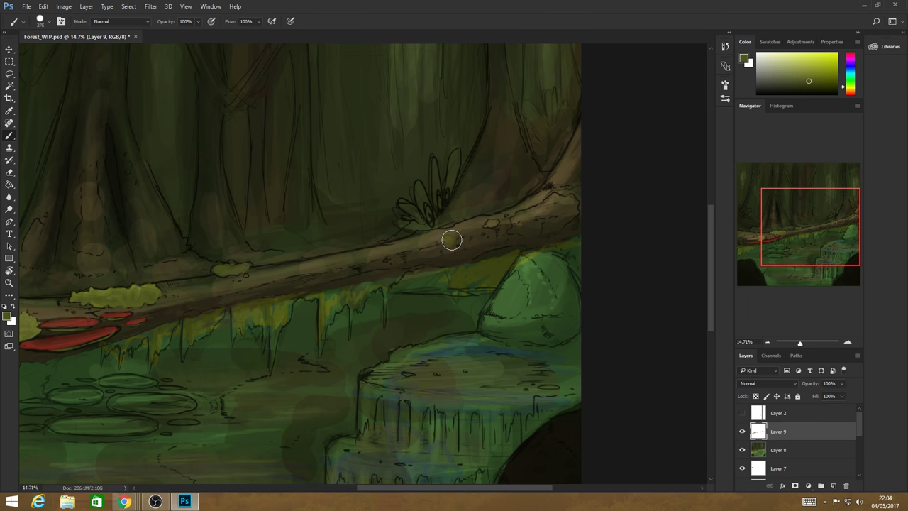
{"action": "left_click", "coordinate": [496, 224]}
{"action": "mouse_move", "coordinate": [524, 232]}
{"action": "left_mouse_down"}
{"action": "mouse_move", "coordinate": [551, 203]}
{"action": "mouse_move", "coordinate": [567, 206]}
{"action": "mouse_move", "coordinate": [481, 234]}
{"action": "mouse_move", "coordinate": [505, 215]}
{"action": "mouse_move", "coordinate": [465, 249]}
{"action": "mouse_move", "coordinate": [246, 276]}
{"action": "left_mouse_up"}
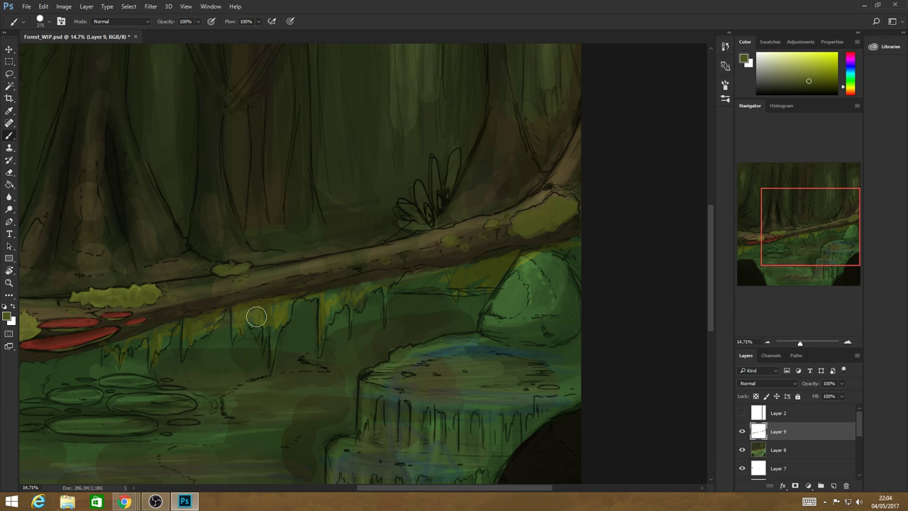
- Sample browns from the log, blend them over its line art and right end, and add lighter tan highlights along its upper side
{"action": "left_click", "coordinate": [9, 282]}
{"action": "left_click", "coordinate": [379, 281], "text": "alt"}
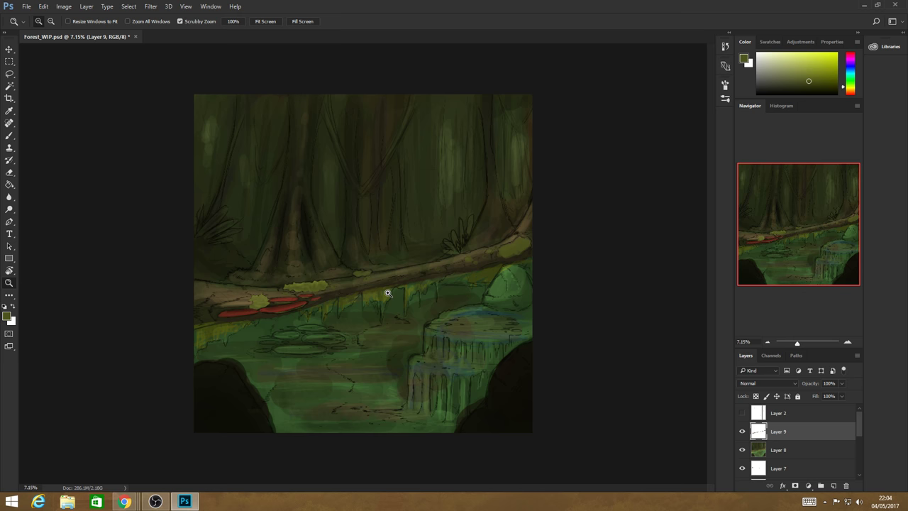
{"action": "left_click_drag", "start_coordinate": [387, 293], "coordinate": [352, 308]}
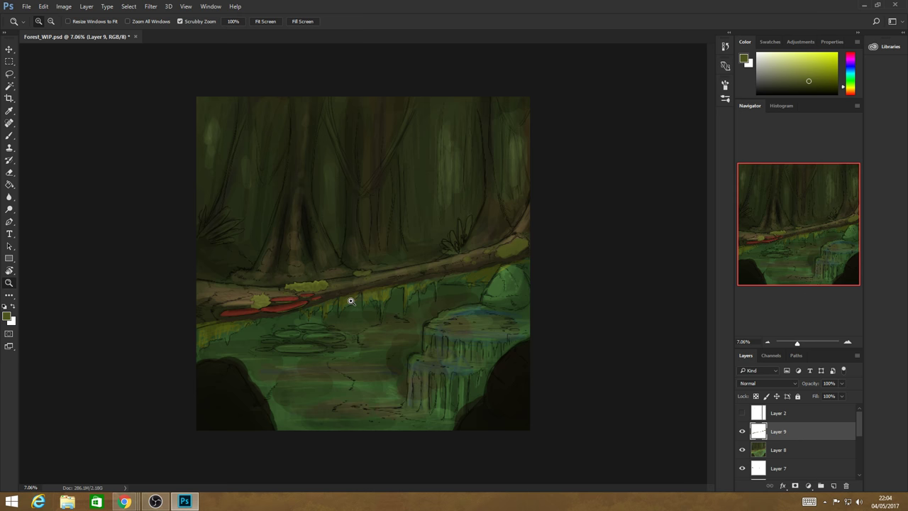
{"action": "left_click_drag", "start_coordinate": [453, 266], "coordinate": [504, 272]}
{"action": "left_click", "coordinate": [9, 135]}
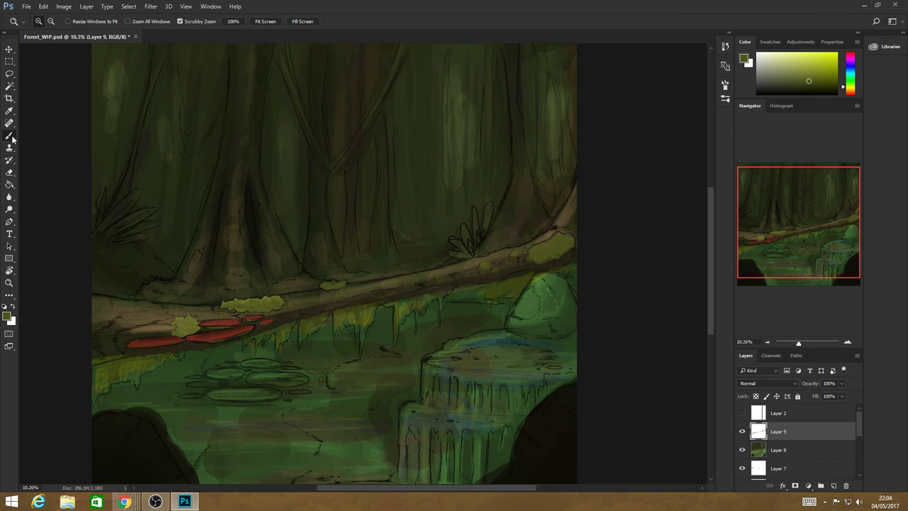
{"action": "left_click", "coordinate": [549, 233], "text": "alt"}
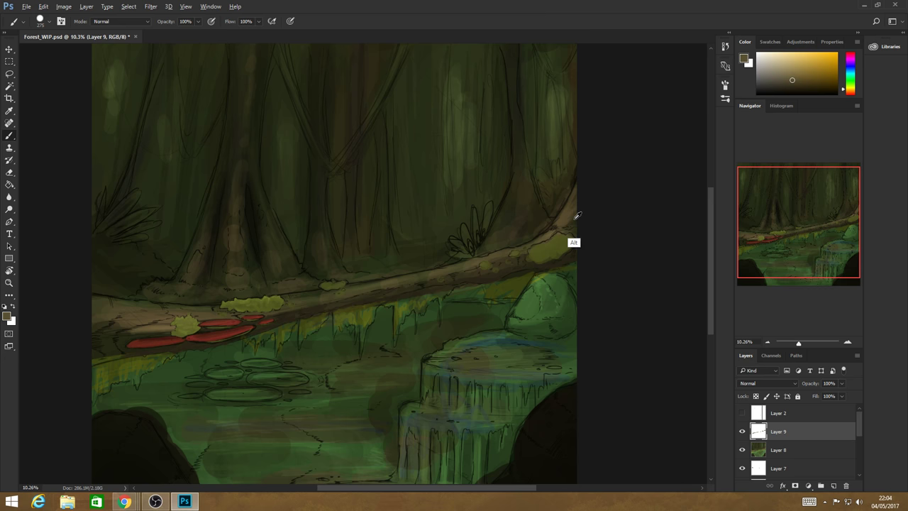
{"action": "left_click", "coordinate": [570, 222], "text": "alt"}
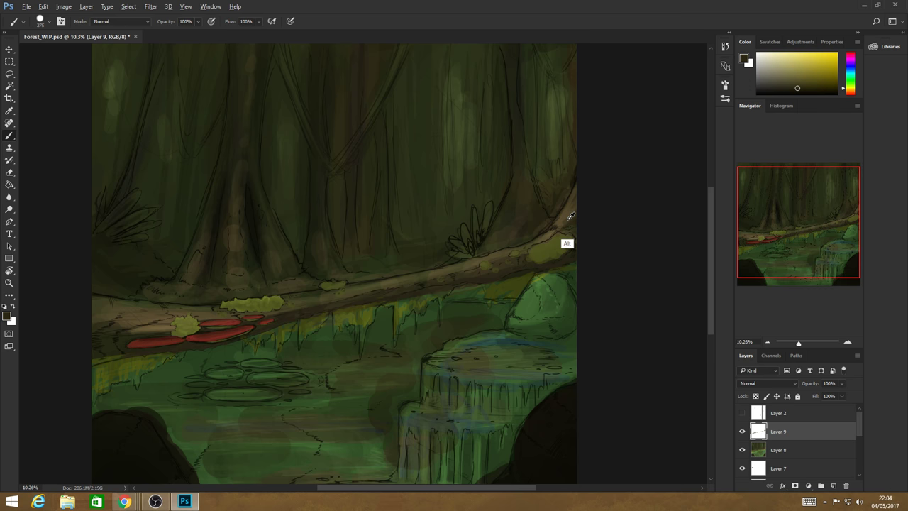
{"action": "left_click", "coordinate": [567, 219], "text": "alt"}
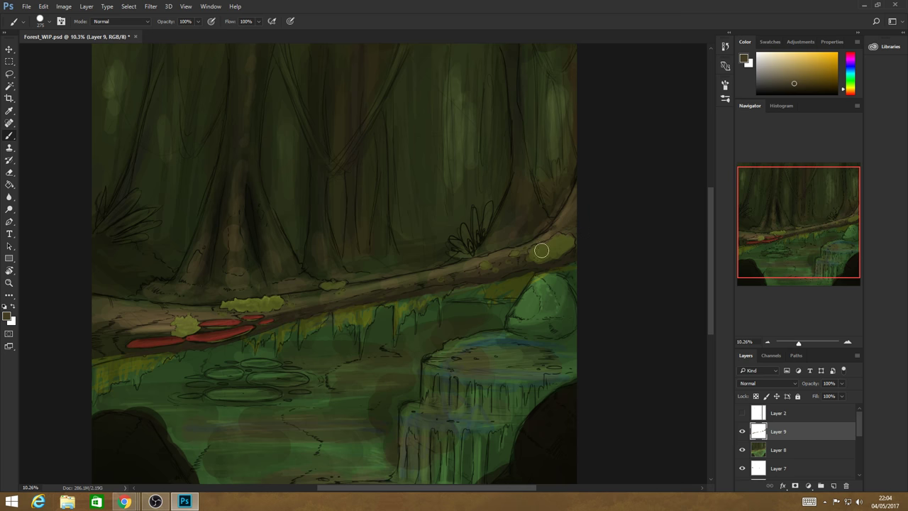
{"action": "left_click", "coordinate": [395, 283], "text": "alt"}
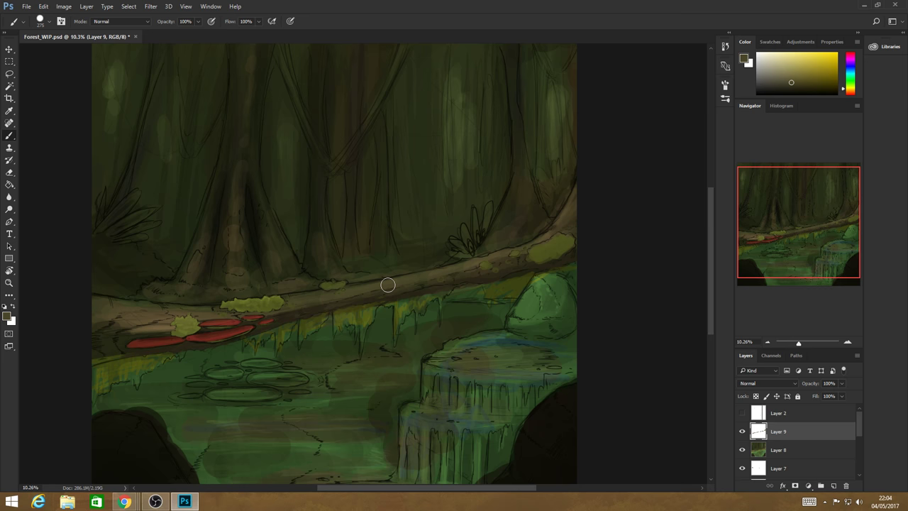
{"action": "left_click", "coordinate": [793, 80]}
{"action": "left_click_drag", "start_coordinate": [793, 81], "coordinate": [791, 77]}
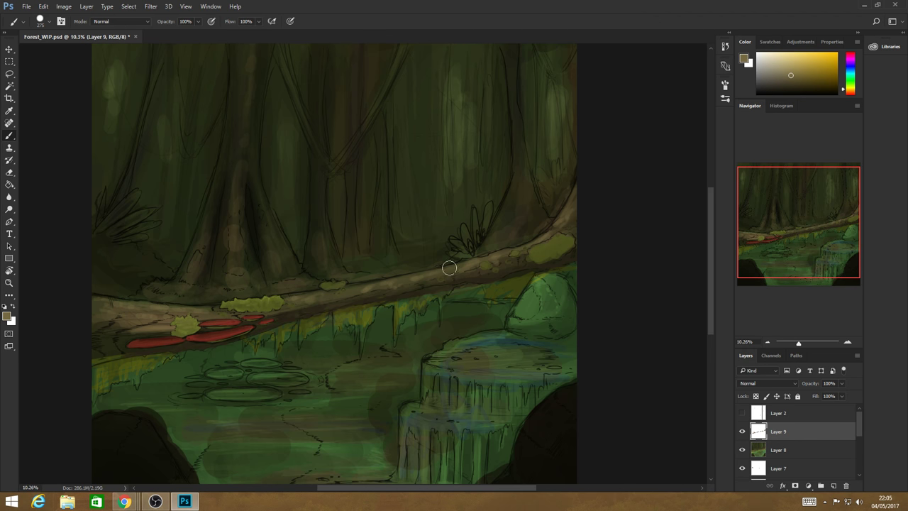
- Sample dark brown from the log's underside, turn off the brush's Transfer option and paint opaque bark marks along the log
{"action": "left_click", "coordinate": [294, 307], "text": "alt"}
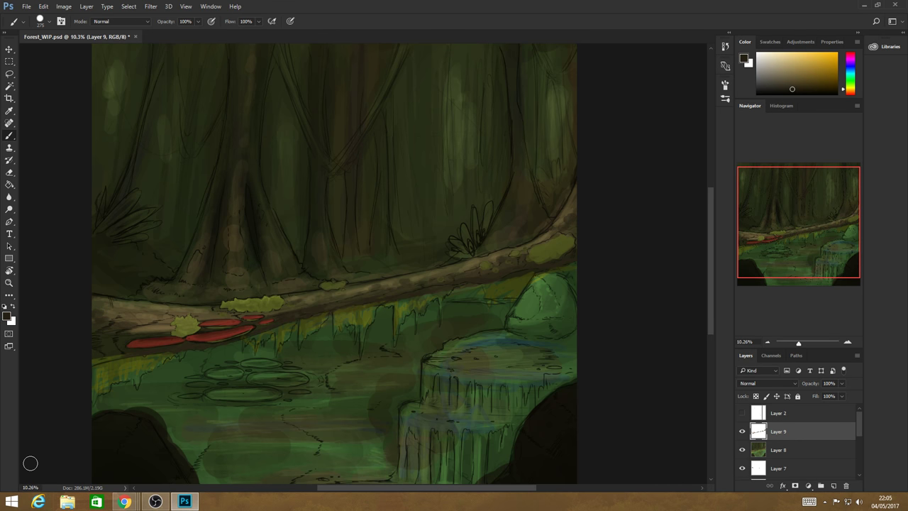
{"action": "left_click", "coordinate": [61, 22]}
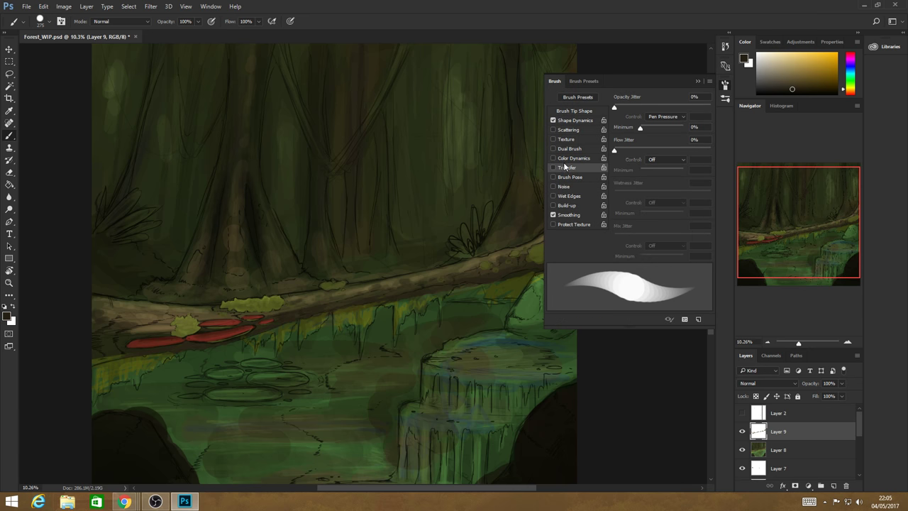
{"action": "left_click", "coordinate": [698, 80]}
{"action": "mouse_move", "coordinate": [483, 264]}
{"action": "left_mouse_down"}
{"action": "mouse_move", "coordinate": [451, 290]}
{"action": "mouse_move", "coordinate": [496, 353]}
{"action": "left_mouse_up"}
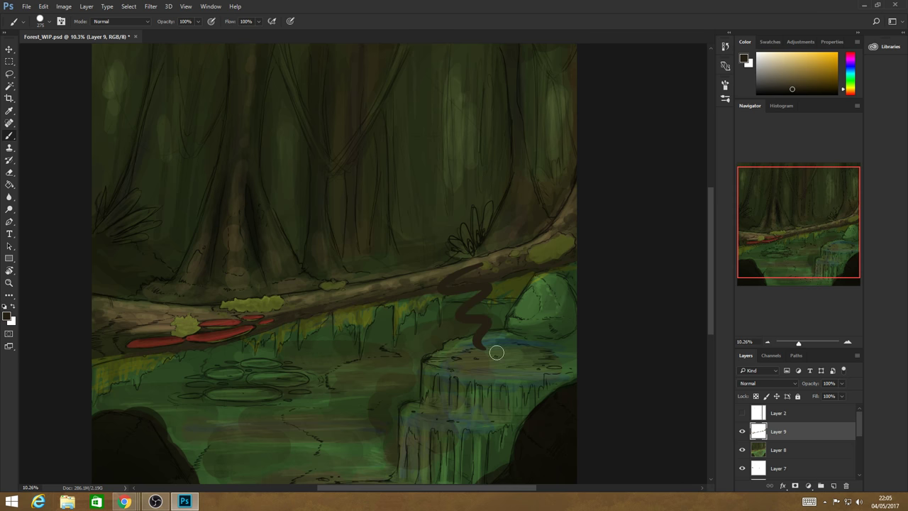
{"action": "key", "text": "ctrl+z"}
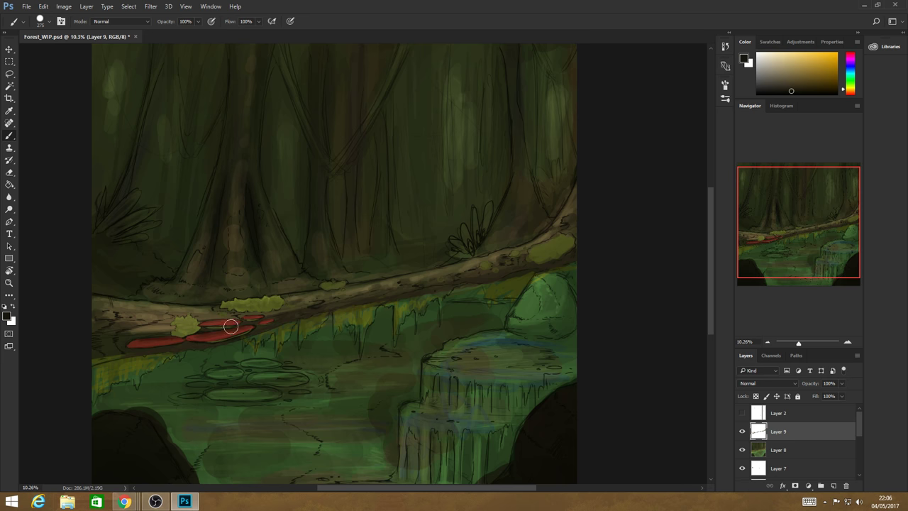
- Choose a dark ochre brown as the paint colour and enable the brush's Transfer option
{"action": "left_click", "coordinate": [9, 284]}
{"action": "left_click_drag", "start_coordinate": [384, 317], "coordinate": [457, 302]}
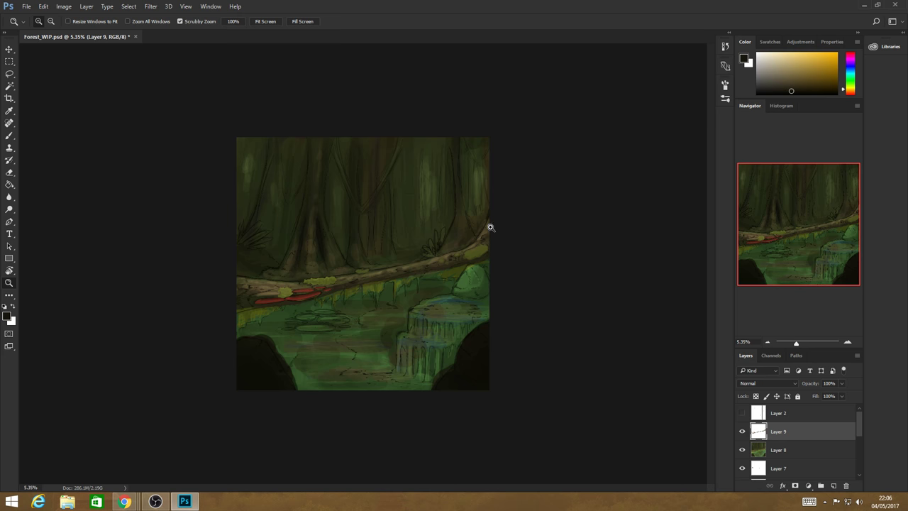
{"action": "left_click_drag", "start_coordinate": [490, 227], "coordinate": [510, 237]}
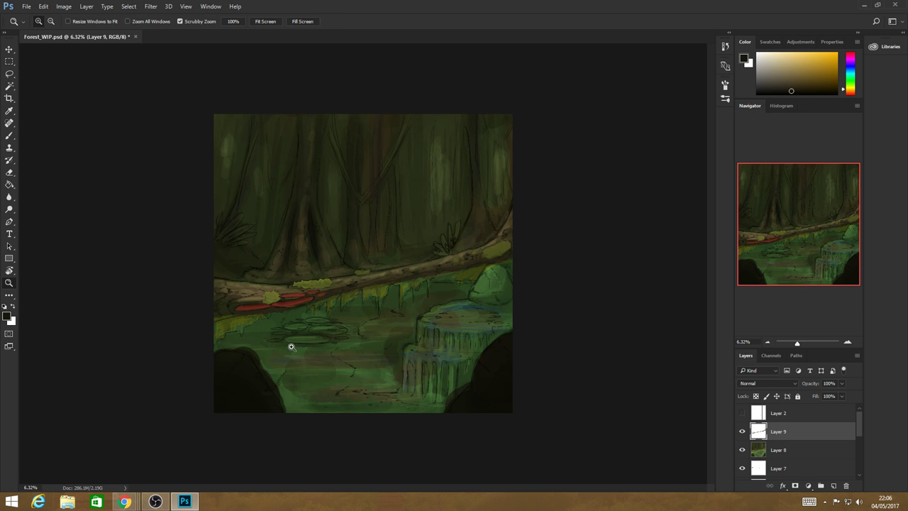
{"action": "left_click_drag", "start_coordinate": [290, 347], "coordinate": [379, 302]}
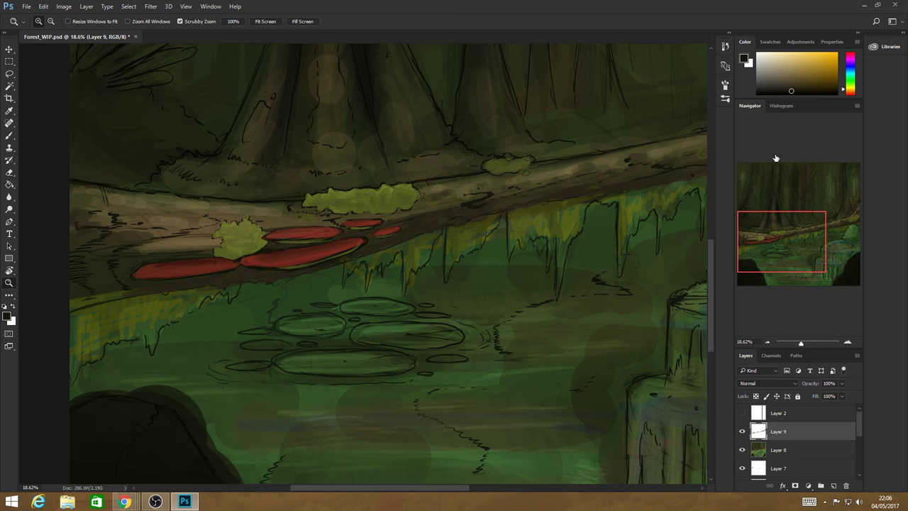
{"action": "left_click_drag", "start_coordinate": [801, 88], "coordinate": [828, 81]}
{"action": "left_click", "coordinate": [10, 136]}
{"action": "left_click_drag", "start_coordinate": [87, 318], "coordinate": [77, 341]}
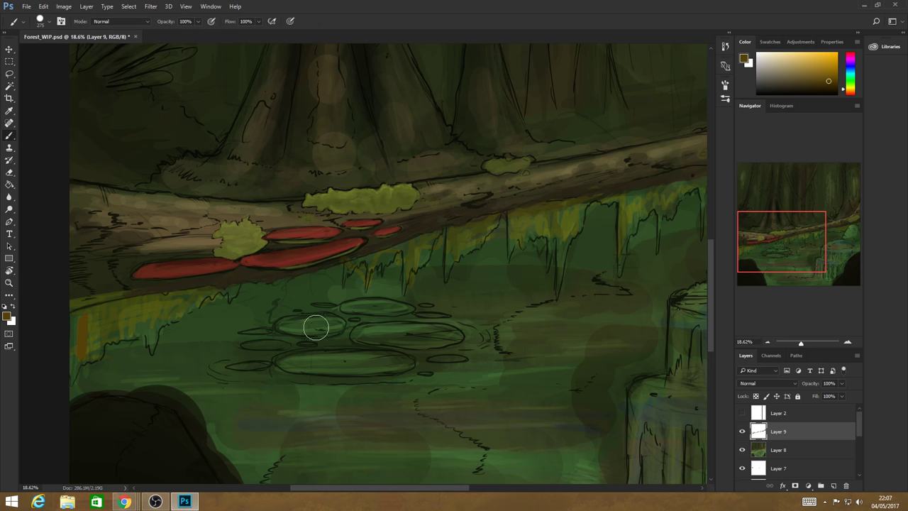
{"action": "key", "text": "ctrl"}
{"action": "key", "text": "ctrl+z"}
{"action": "key", "text": "F5"}
{"action": "left_click", "coordinate": [552, 167]}
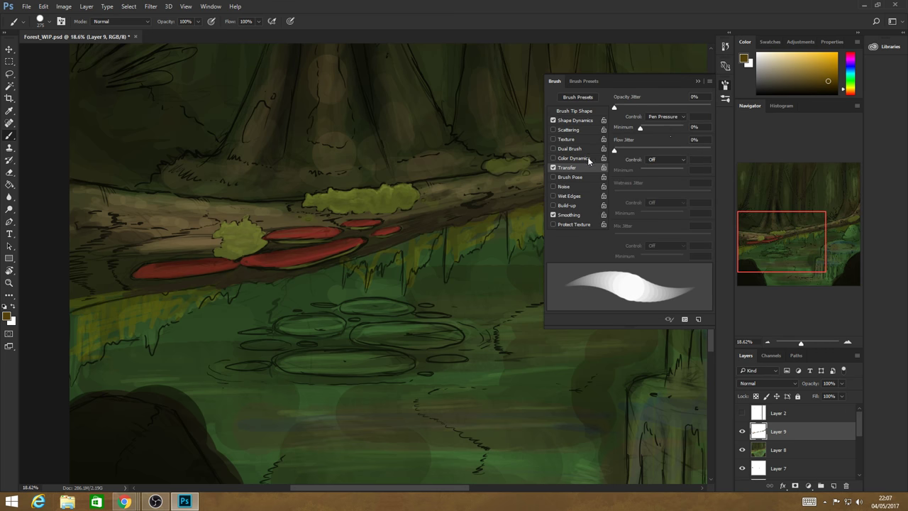
{"action": "left_click", "coordinate": [698, 81]}
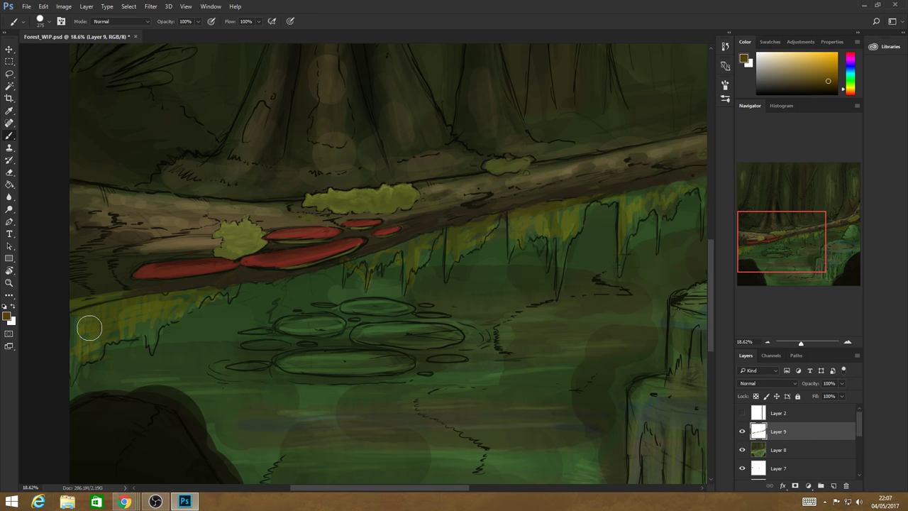
- Paint ochre over the hanging moss under the log, from the left bank across to the green boulder
{"action": "mouse_move", "coordinate": [76, 329]}
{"action": "left_mouse_down"}
{"action": "mouse_move", "coordinate": [70, 364]}
{"action": "mouse_move", "coordinate": [80, 324]}
{"action": "mouse_move", "coordinate": [86, 355]}
{"action": "mouse_move", "coordinate": [95, 349]}
{"action": "mouse_move", "coordinate": [83, 318]}
{"action": "mouse_move", "coordinate": [112, 310]}
{"action": "mouse_move", "coordinate": [116, 329]}
{"action": "mouse_move", "coordinate": [147, 324]}
{"action": "mouse_move", "coordinate": [152, 333]}
{"action": "mouse_move", "coordinate": [154, 315]}
{"action": "mouse_move", "coordinate": [129, 309]}
{"action": "mouse_move", "coordinate": [166, 305]}
{"action": "mouse_move", "coordinate": [165, 315]}
{"action": "mouse_move", "coordinate": [234, 292]}
{"action": "left_mouse_up"}
{"action": "mouse_move", "coordinate": [384, 251]}
{"action": "left_mouse_down"}
{"action": "mouse_move", "coordinate": [356, 267]}
{"action": "mouse_move", "coordinate": [426, 237]}
{"action": "mouse_move", "coordinate": [413, 260]}
{"action": "mouse_move", "coordinate": [391, 256]}
{"action": "mouse_move", "coordinate": [450, 238]}
{"action": "mouse_move", "coordinate": [448, 271]}
{"action": "mouse_move", "coordinate": [471, 235]}
{"action": "mouse_move", "coordinate": [487, 232]}
{"action": "mouse_move", "coordinate": [483, 223]}
{"action": "mouse_move", "coordinate": [543, 213]}
{"action": "mouse_move", "coordinate": [516, 225]}
{"action": "mouse_move", "coordinate": [515, 243]}
{"action": "mouse_move", "coordinate": [536, 219]}
{"action": "mouse_move", "coordinate": [552, 231]}
{"action": "mouse_move", "coordinate": [548, 219]}
{"action": "mouse_move", "coordinate": [572, 212]}
{"action": "mouse_move", "coordinate": [557, 291]}
{"action": "mouse_move", "coordinate": [569, 234]}
{"action": "mouse_move", "coordinate": [604, 194]}
{"action": "left_mouse_up"}
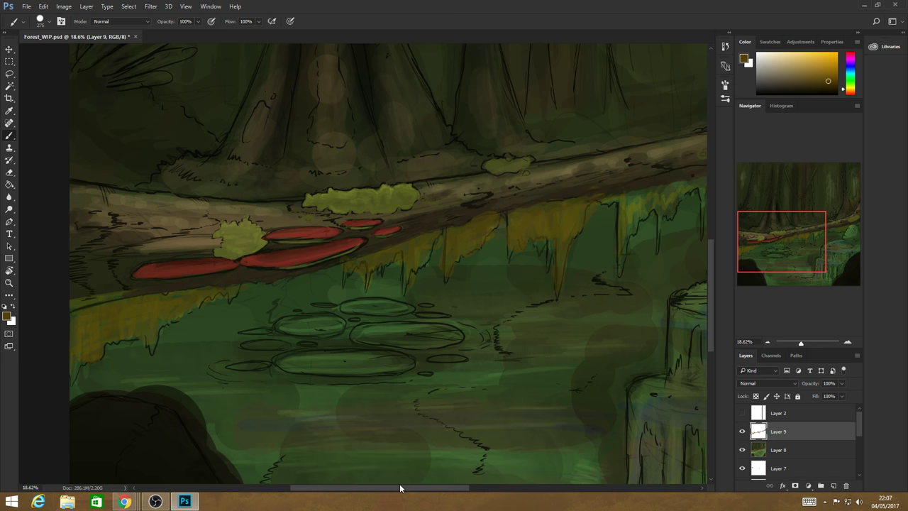
{"action": "left_click_drag", "start_coordinate": [400, 488], "coordinate": [452, 488]}
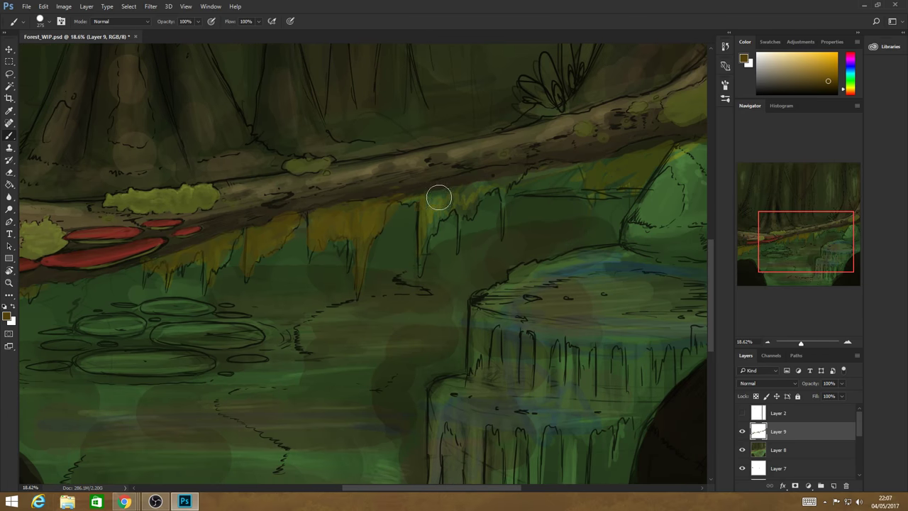
{"action": "mouse_move", "coordinate": [439, 198]}
{"action": "left_mouse_down"}
{"action": "mouse_move", "coordinate": [492, 183]}
{"action": "mouse_move", "coordinate": [429, 223]}
{"action": "mouse_move", "coordinate": [460, 209]}
{"action": "left_mouse_up"}
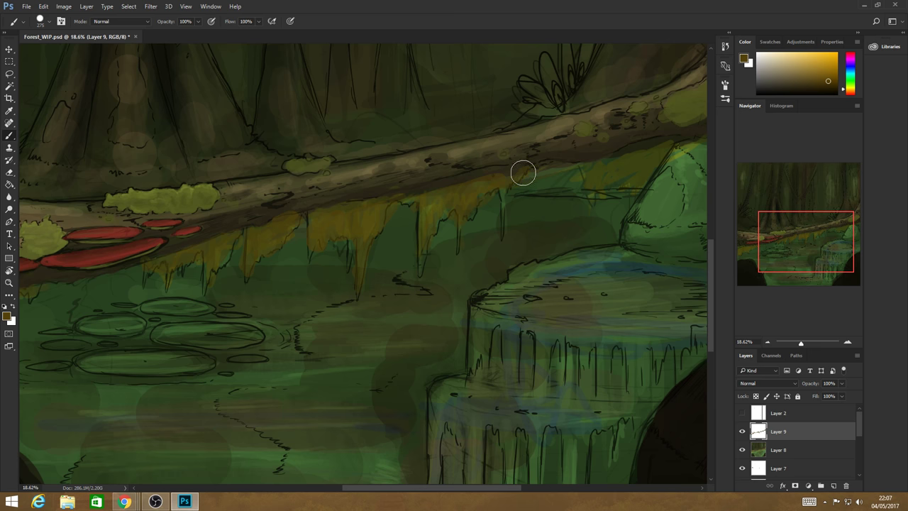
{"action": "mouse_move", "coordinate": [523, 172]}
{"action": "left_mouse_down"}
{"action": "mouse_move", "coordinate": [671, 136]}
{"action": "mouse_move", "coordinate": [606, 178]}
{"action": "mouse_move", "coordinate": [651, 146]}
{"action": "mouse_move", "coordinate": [631, 149]}
{"action": "mouse_move", "coordinate": [686, 141]}
{"action": "left_mouse_up"}
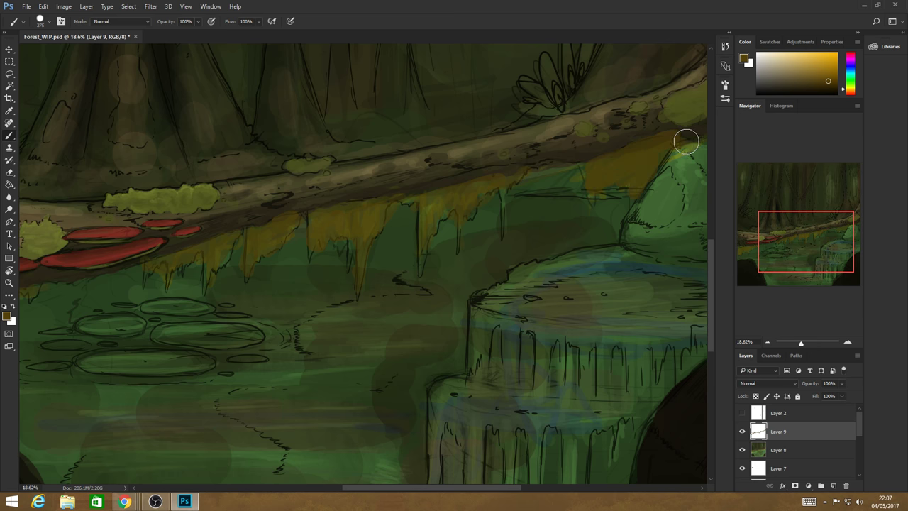
{"action": "mouse_move", "coordinate": [542, 168]}
{"action": "left_mouse_down"}
{"action": "mouse_move", "coordinate": [525, 168]}
{"action": "mouse_move", "coordinate": [503, 196]}
{"action": "mouse_move", "coordinate": [503, 239]}
{"action": "left_mouse_up"}
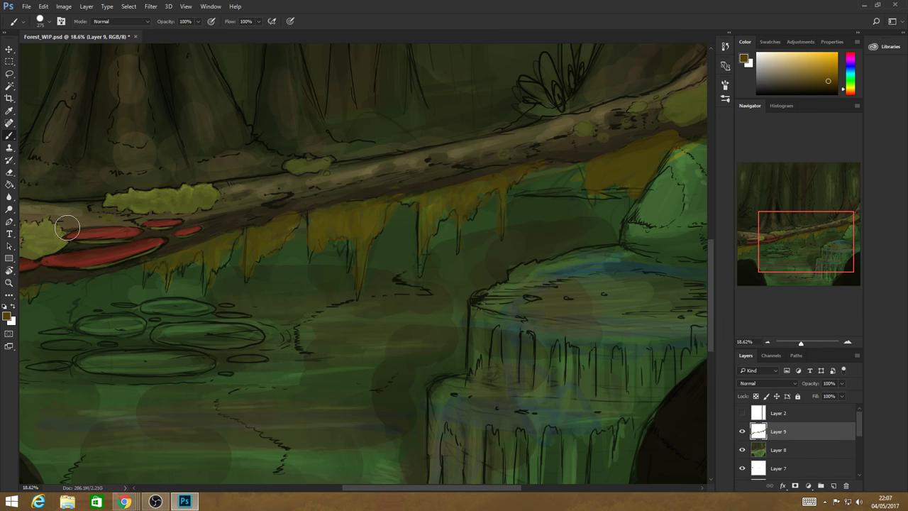
- Compare the whole painting with Layer 9 hidden and shown, leaving the layer visible
{"action": "key", "text": "z"}
{"action": "scroll", "coordinate": [352, 395], "scroll_direction": "down", "scroll_amount": 5}
{"action": "scroll", "coordinate": [381, 422], "scroll_direction": "up", "scroll_amount": 1}
{"action": "scroll", "coordinate": [371, 401], "scroll_direction": "down", "scroll_amount": 3}
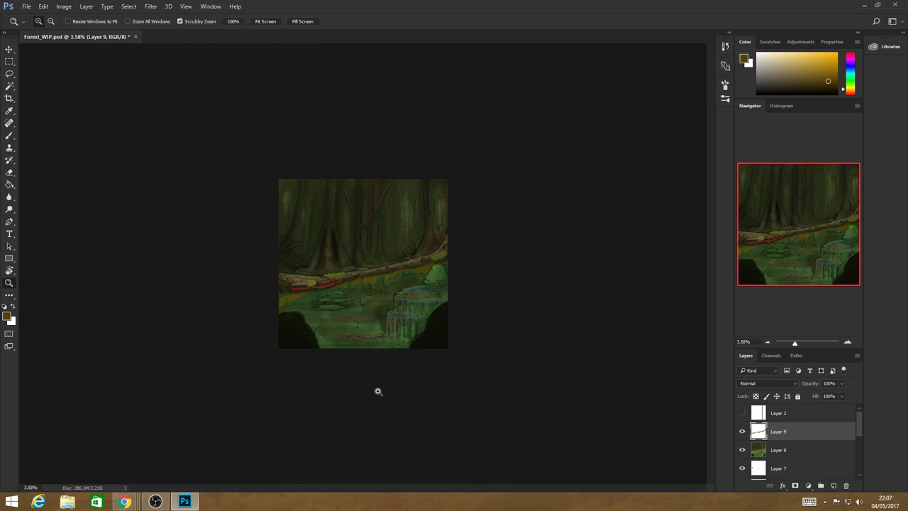
{"action": "scroll", "coordinate": [387, 394], "scroll_direction": "up", "scroll_amount": 4}
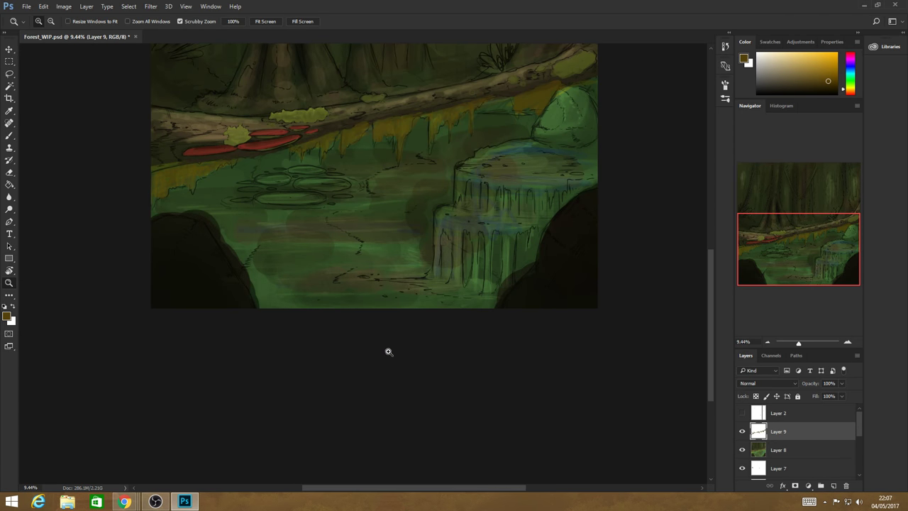
{"action": "scroll", "coordinate": [411, 305], "scroll_direction": "down", "scroll_amount": 2}
{"action": "scroll", "coordinate": [397, 397], "scroll_direction": "up", "scroll_amount": 1}
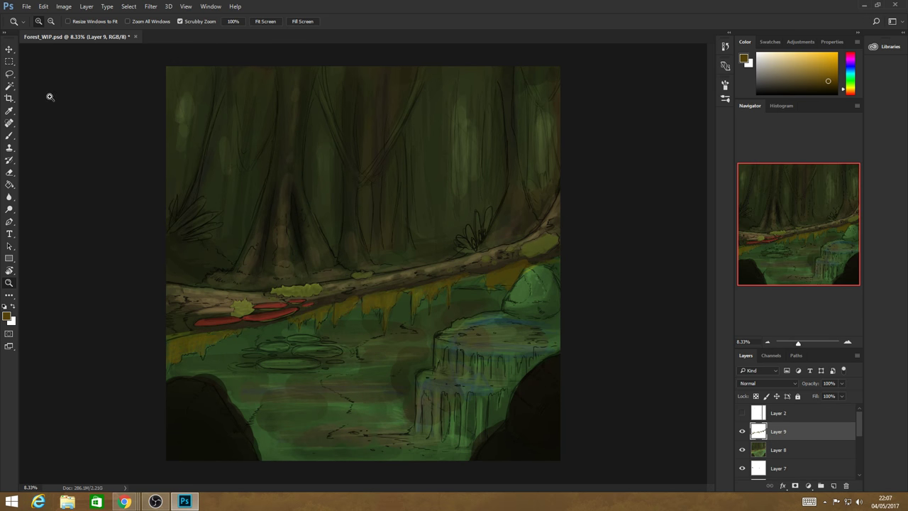
{"action": "left_click", "coordinate": [10, 136]}
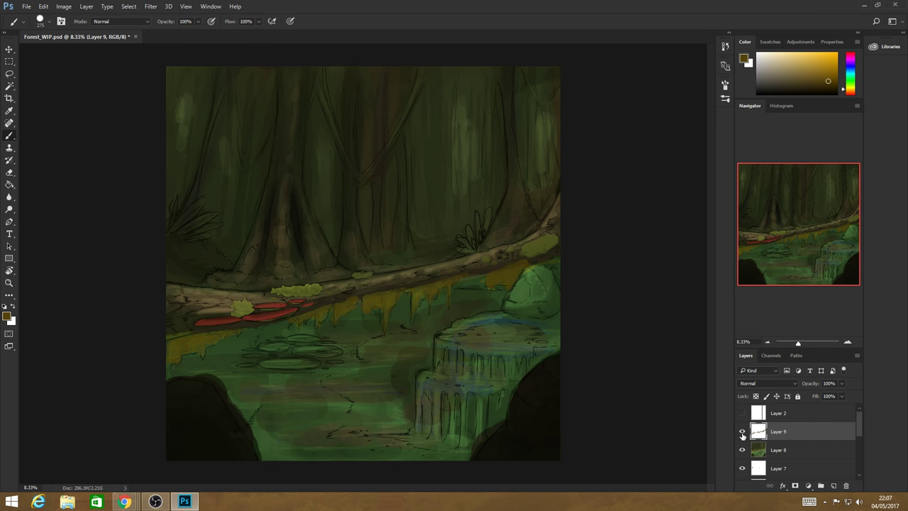
{"action": "left_click", "coordinate": [742, 432]}
{"action": "left_click", "coordinate": [742, 432]}
{"action": "left_click", "coordinate": [741, 434]}
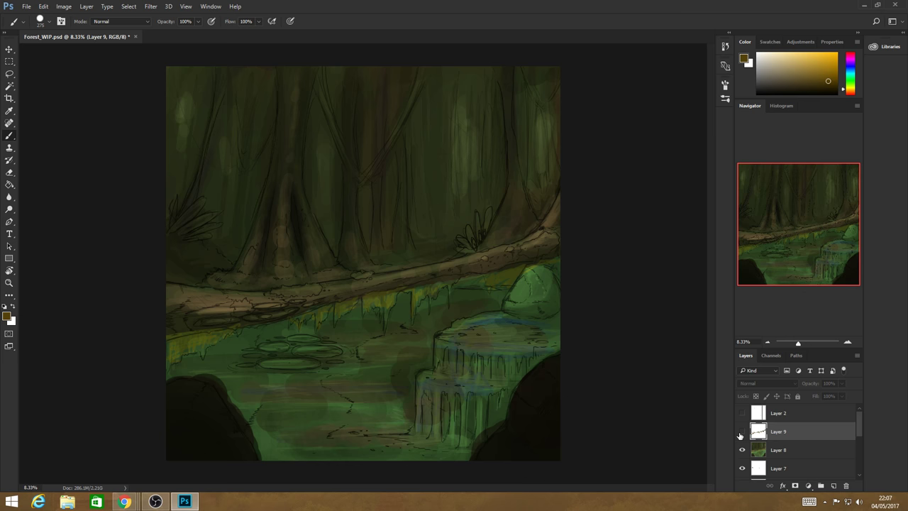
{"action": "left_click", "coordinate": [742, 432]}
{"action": "left_click", "coordinate": [742, 432]}
{"action": "left_click", "coordinate": [743, 432]}
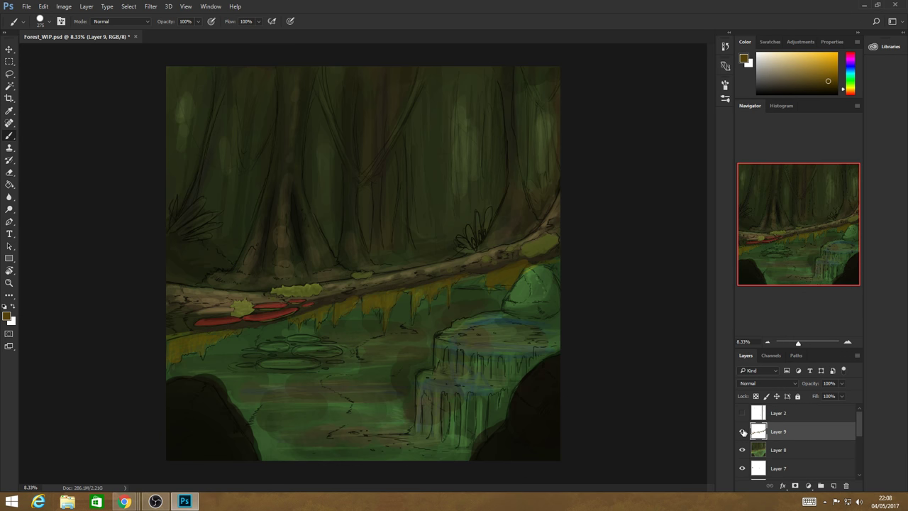
{"action": "left_click", "coordinate": [743, 432]}
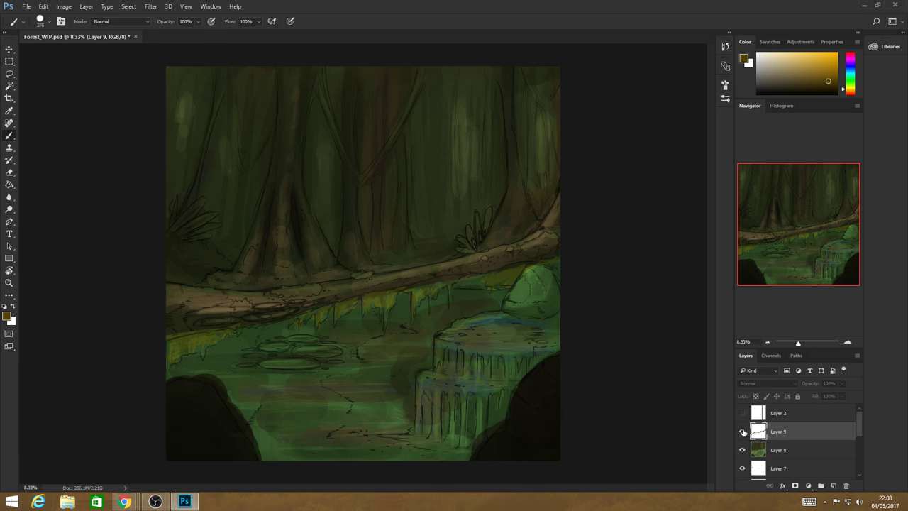
{"action": "left_click", "coordinate": [743, 432]}
{"action": "left_click", "coordinate": [743, 432]}
{"action": "left_click", "coordinate": [743, 432]}
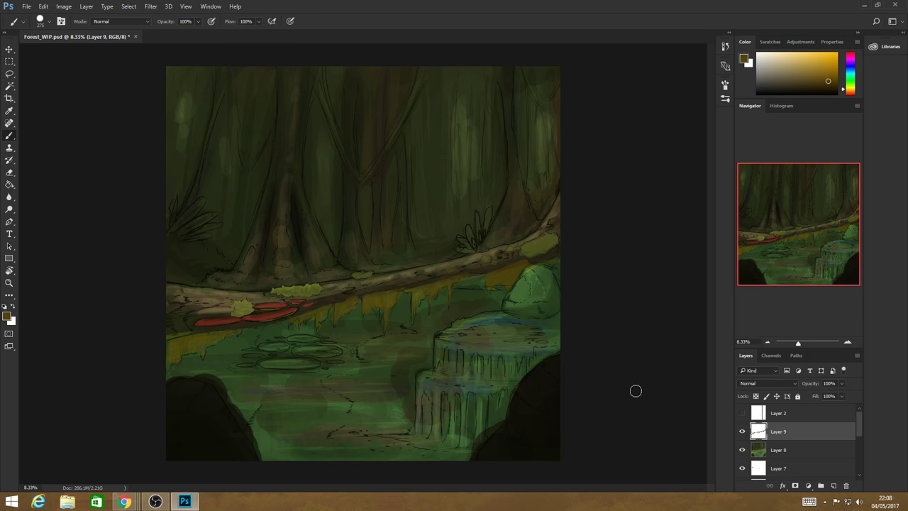
- Add a new layer directly above Layer 9 and ready the Brush tool for painting the pool
{"action": "left_click", "coordinate": [834, 485]}
{"action": "left_click", "coordinate": [10, 282]}
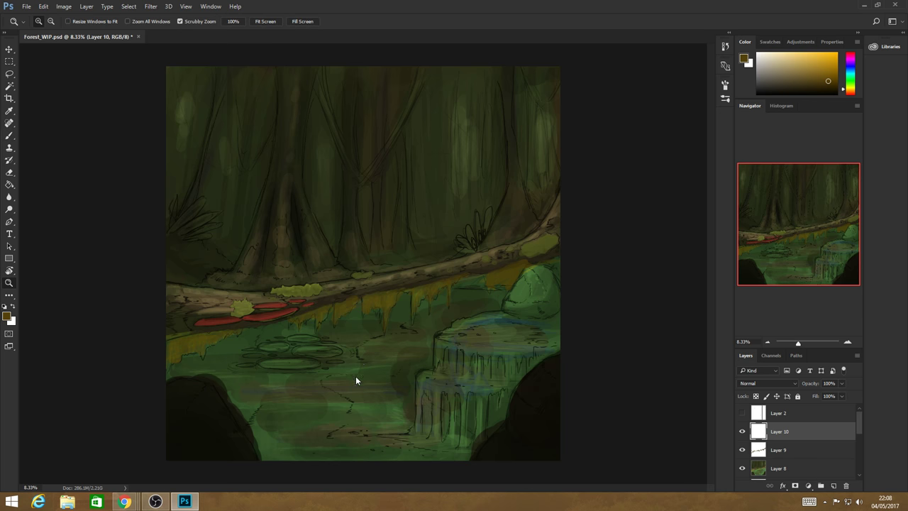
{"action": "left_click_drag", "start_coordinate": [354, 379], "coordinate": [395, 404]}
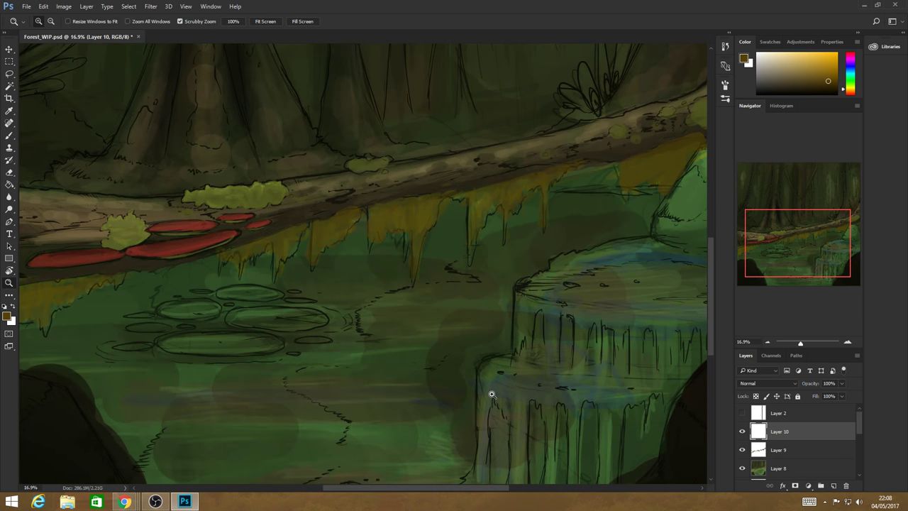
{"action": "scroll", "coordinate": [492, 393], "scroll_direction": "down", "scroll_amount": 3}
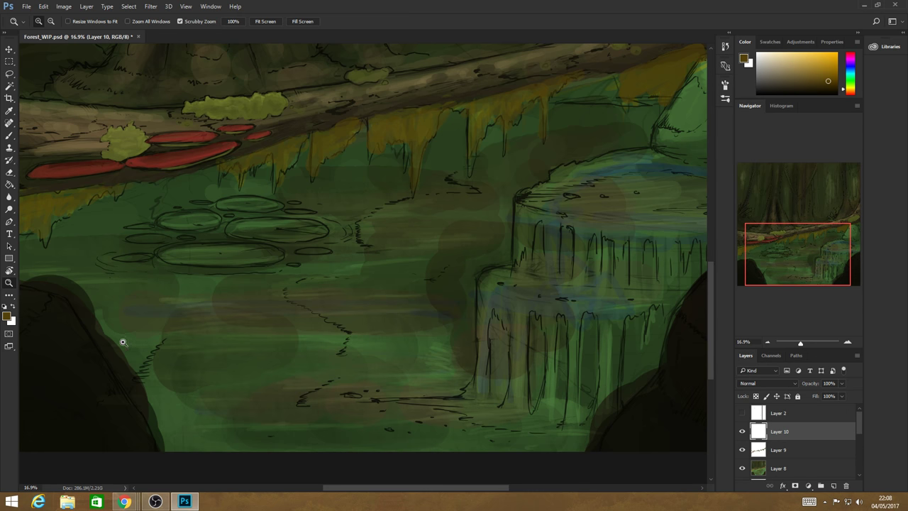
{"action": "left_click", "coordinate": [9, 135]}
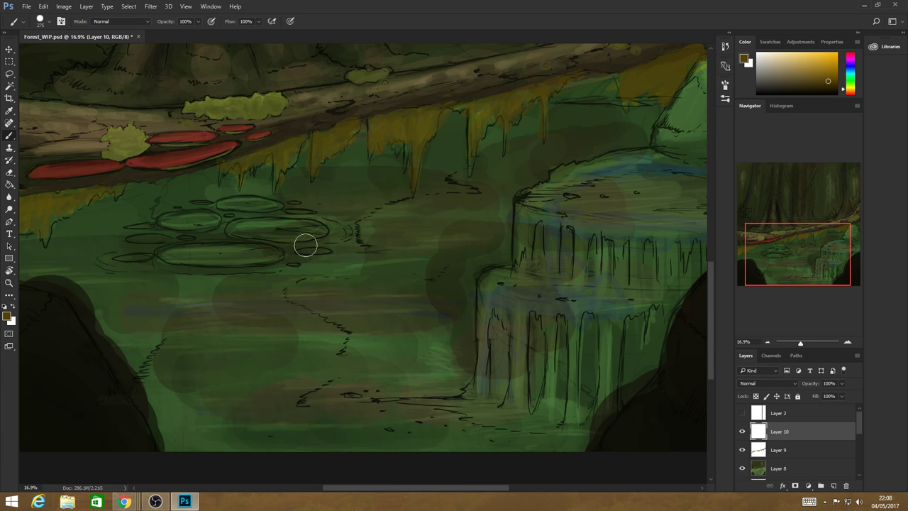
- Sample dark olive from the pool's water and enlarge the hard round brush to 1457 px
{"action": "left_click", "coordinate": [372, 326], "text": "alt"}
{"action": "left_click", "coordinate": [50, 23]}
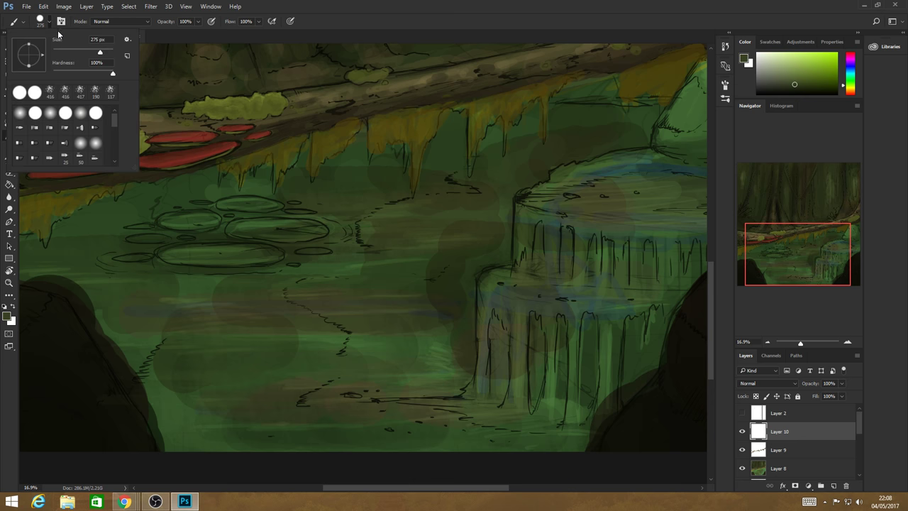
{"action": "left_click_drag", "start_coordinate": [100, 53], "coordinate": [109, 55]}
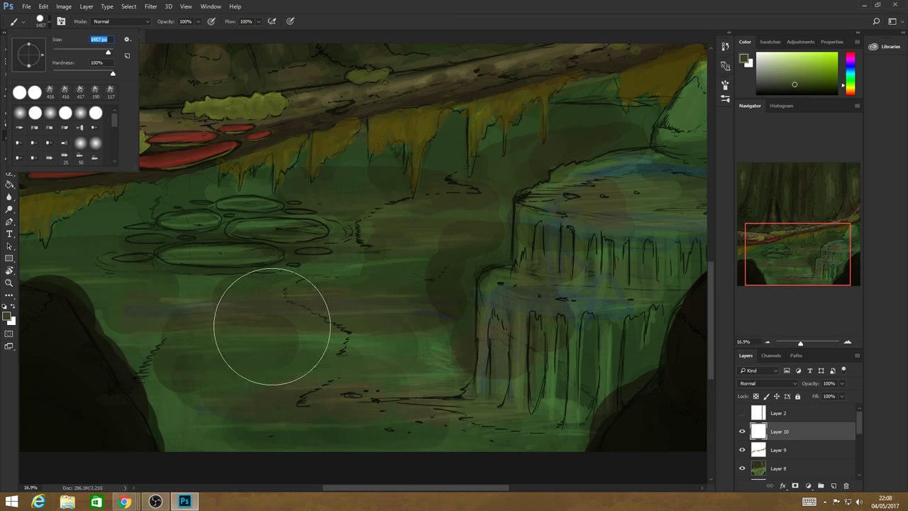
{"action": "key", "text": "Return"}
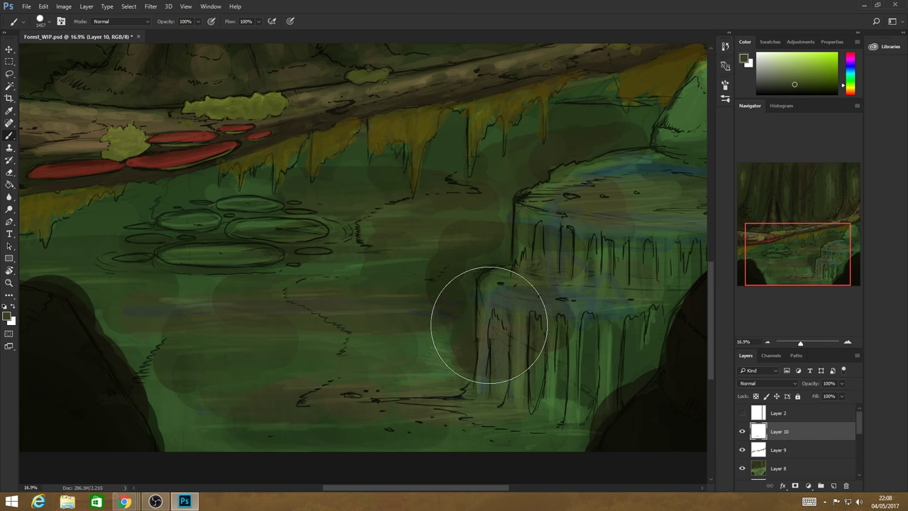
- Paint broad horizontal olive strokes across the middle of the pool, starting with a lighter olive and moving to darker shades
{"action": "left_click_drag", "start_coordinate": [794, 82], "coordinate": [788, 72]}
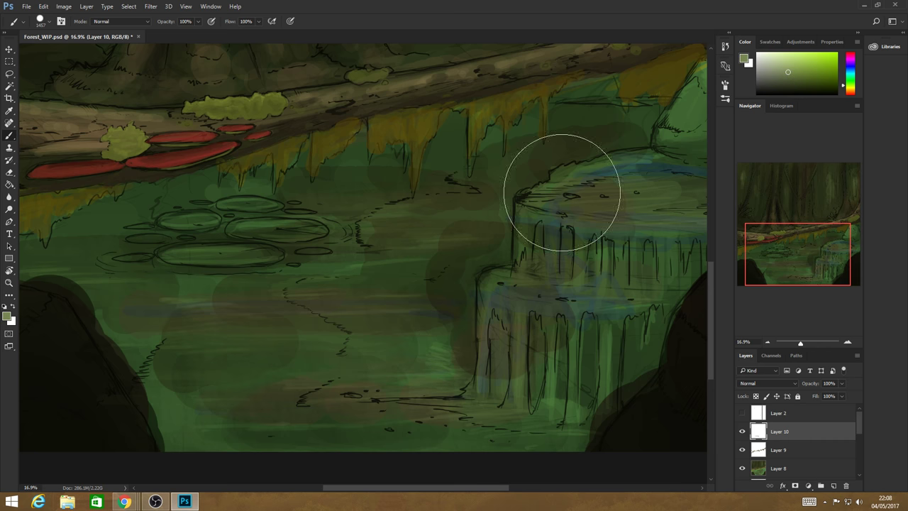
{"action": "left_click_drag", "start_coordinate": [203, 314], "coordinate": [414, 315]}
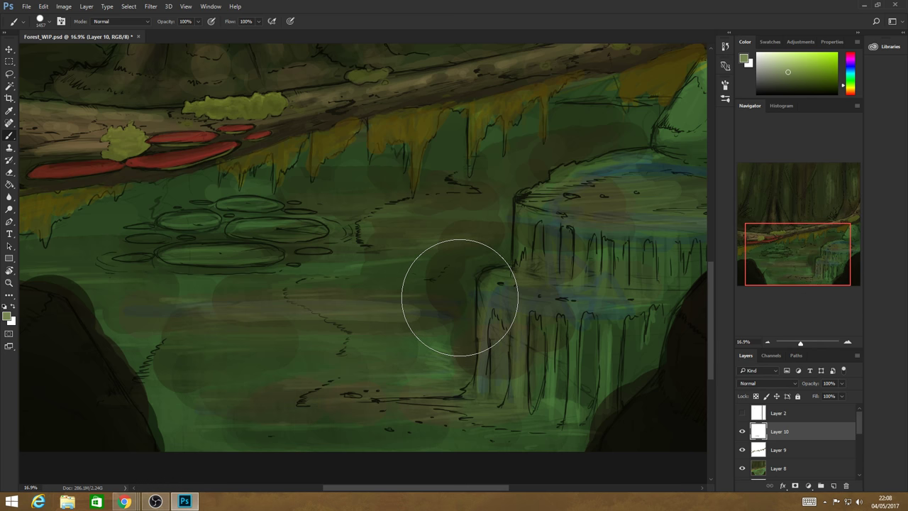
{"action": "left_click_drag", "start_coordinate": [438, 284], "coordinate": [437, 283]}
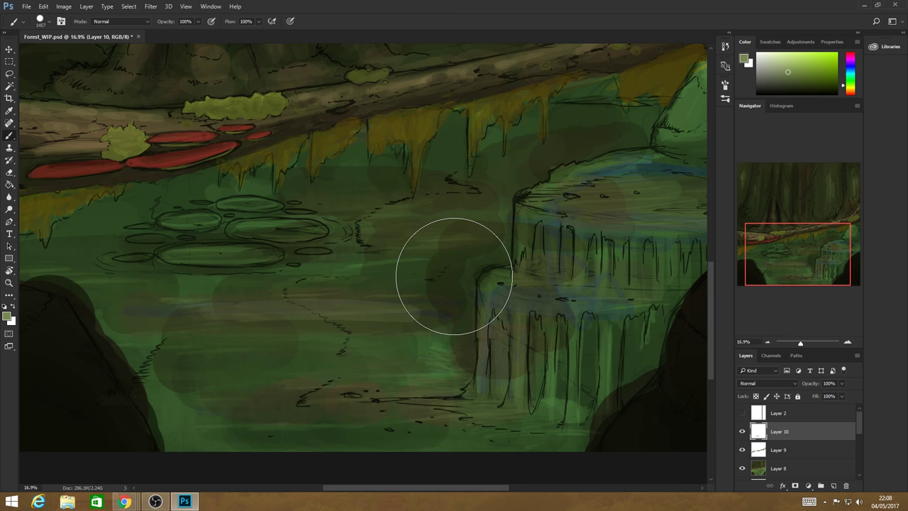
{"action": "left_click", "coordinate": [788, 82]}
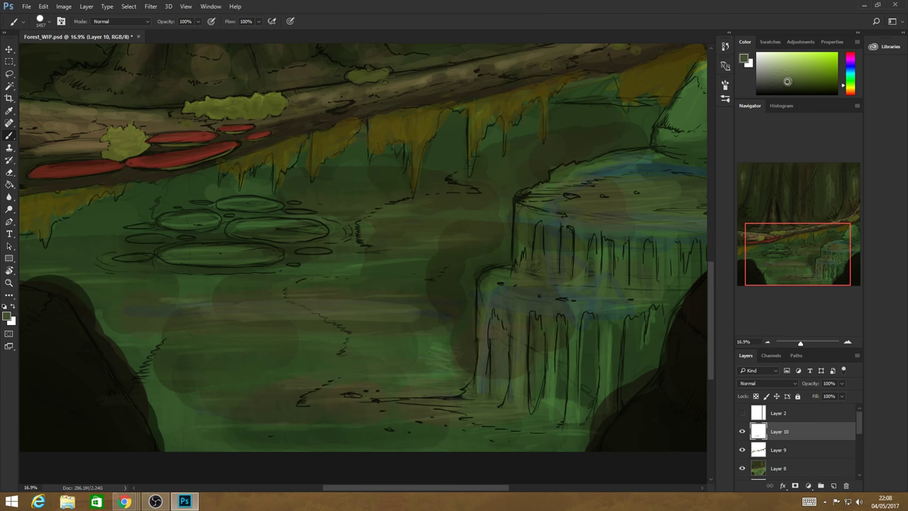
{"action": "left_click_drag", "start_coordinate": [788, 81], "coordinate": [789, 85]}
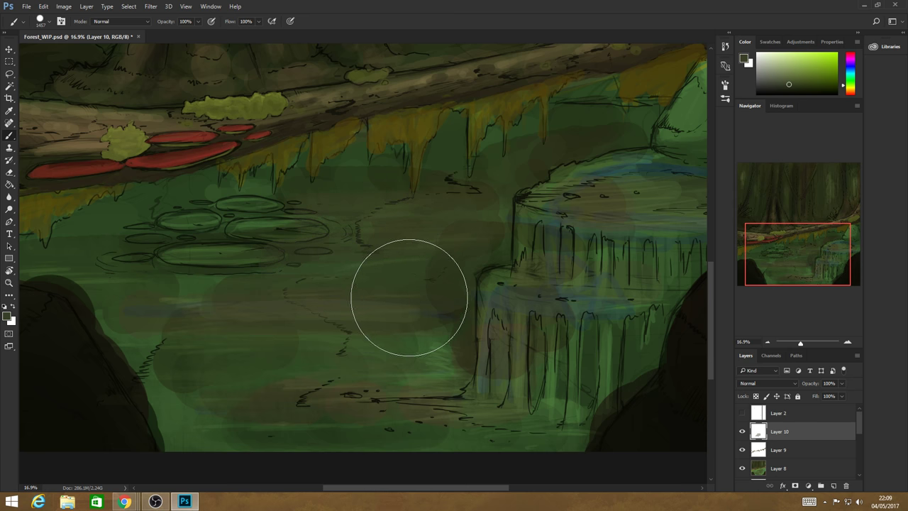
- Sample green from the water, shift the hue to red and paint broad reddish-brown bands across the middle of the pool
{"action": "key", "text": "alt"}
{"action": "left_click", "coordinate": [203, 283], "text": "alt"}
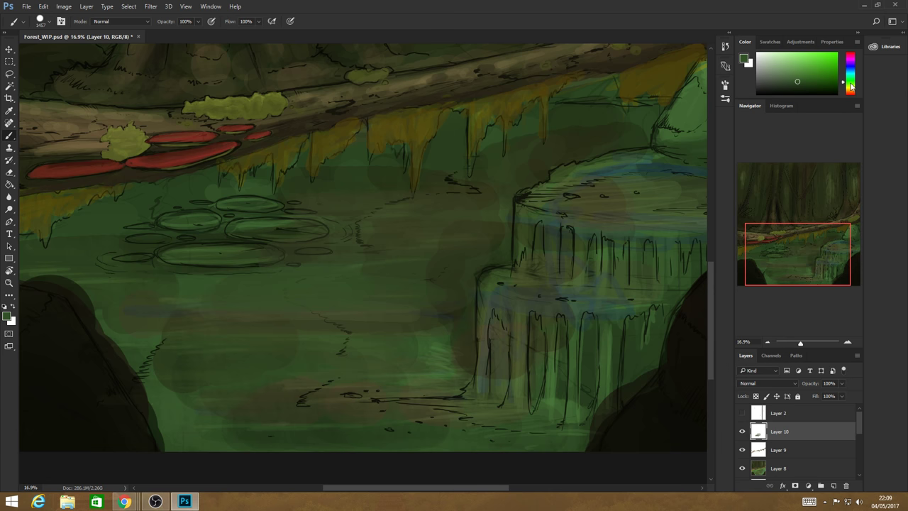
{"action": "left_click", "coordinate": [851, 90]}
{"action": "left_click", "coordinate": [850, 93]}
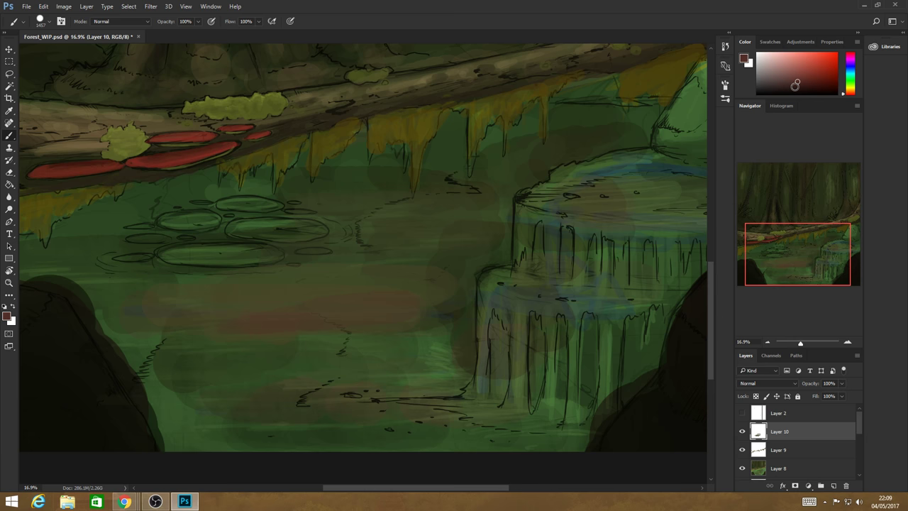
{"action": "left_click_drag", "start_coordinate": [248, 294], "coordinate": [372, 279]}
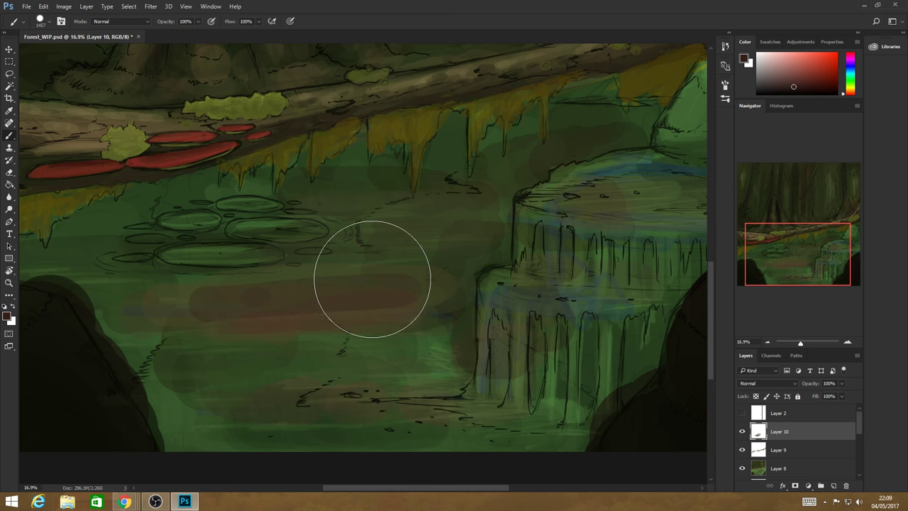
- Sample dark olive from the pool and paint it over the bright green water beside the lower waterfall
{"action": "left_click", "coordinate": [319, 346], "text": "alt"}
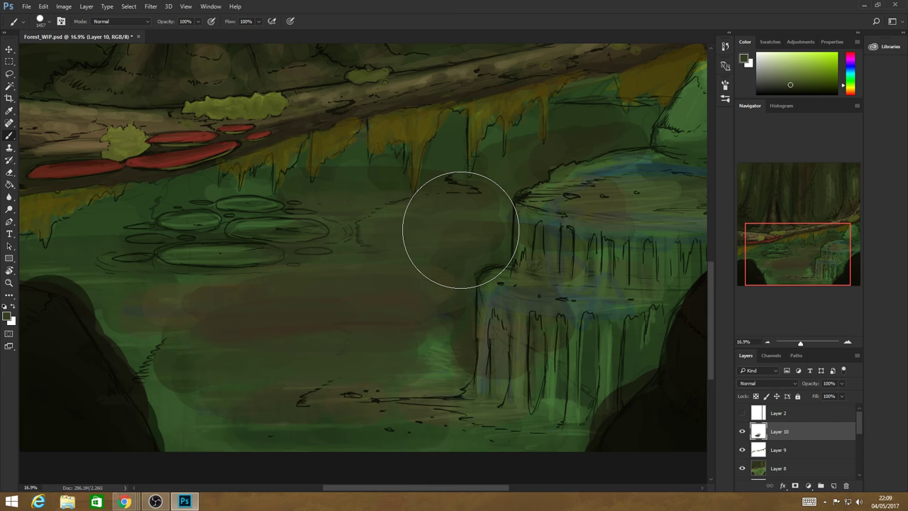
{"action": "left_click_drag", "start_coordinate": [434, 355], "coordinate": [452, 366]}
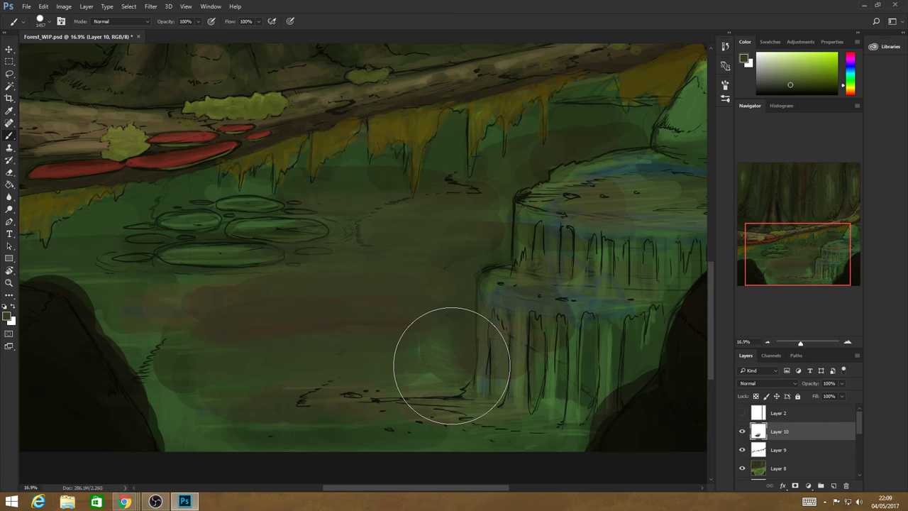
{"action": "left_click", "coordinate": [787, 85]}
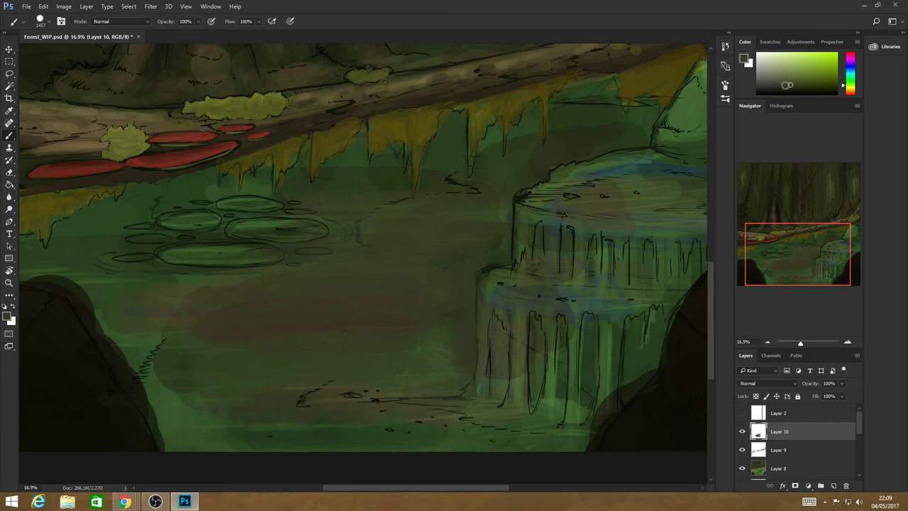
- Choose a lighter grey-green, reduce the brush to 55 px and paint vertical streaks of falling water down the lower waterfall
{"action": "left_click", "coordinate": [777, 75]}
{"action": "left_click", "coordinate": [50, 23]}
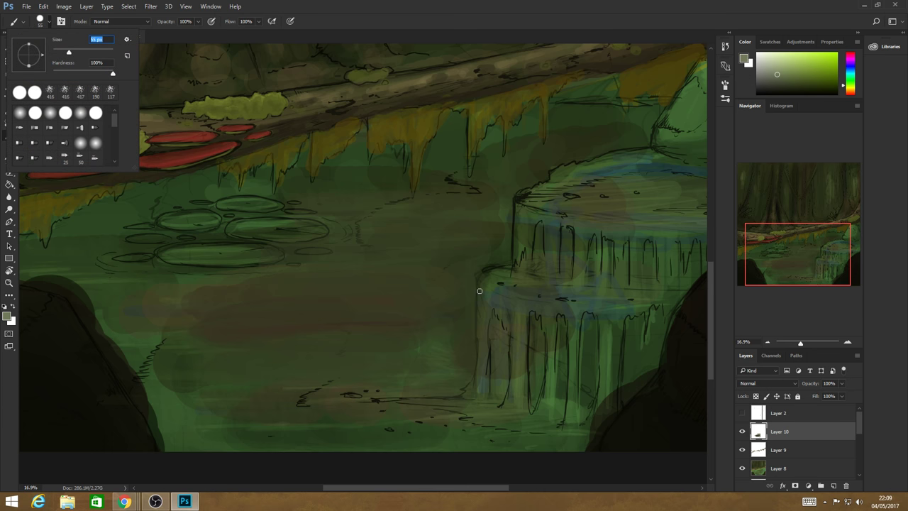
{"action": "left_click_drag", "start_coordinate": [480, 291], "coordinate": [483, 393]}
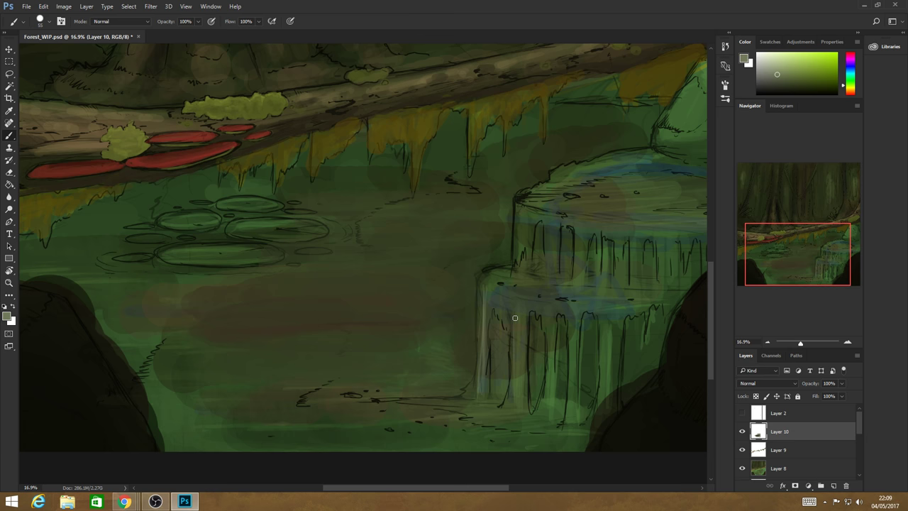
{"action": "left_click_drag", "start_coordinate": [515, 318], "coordinate": [516, 401]}
{"action": "left_click_drag", "start_coordinate": [552, 328], "coordinate": [552, 413]}
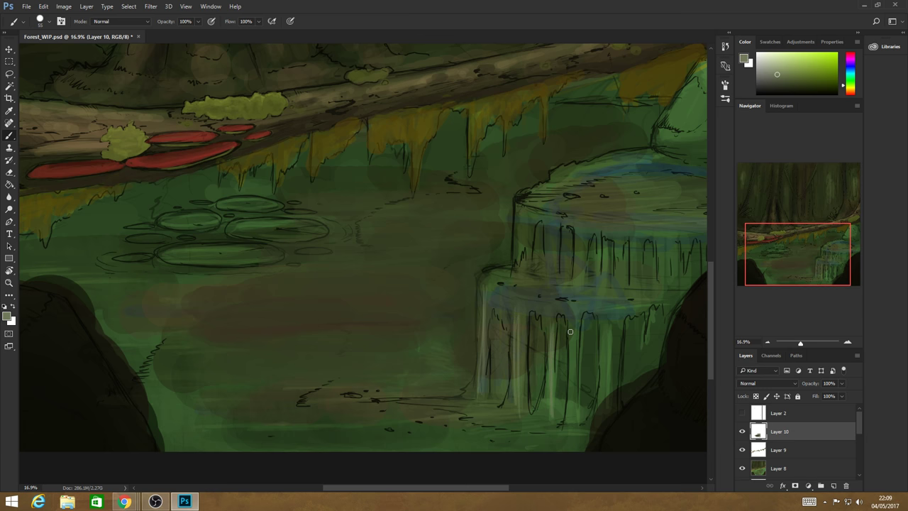
{"action": "left_click_drag", "start_coordinate": [570, 331], "coordinate": [573, 417]}
- Paint light looping ripples in the pool at the waterfall's base and highlights across the tops of both rock ledges
{"action": "mouse_move", "coordinate": [508, 414]}
{"action": "left_mouse_down"}
{"action": "mouse_move", "coordinate": [386, 391]}
{"action": "mouse_move", "coordinate": [453, 389]}
{"action": "mouse_move", "coordinate": [446, 383]}
{"action": "mouse_move", "coordinate": [568, 427]}
{"action": "mouse_move", "coordinate": [521, 417]}
{"action": "left_mouse_up"}
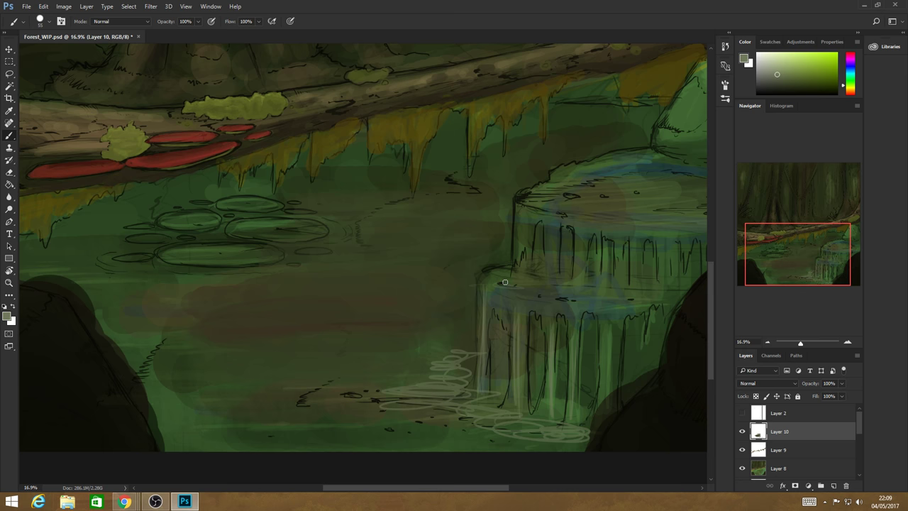
{"action": "mouse_move", "coordinate": [505, 282]}
{"action": "left_mouse_down"}
{"action": "mouse_move", "coordinate": [538, 300]}
{"action": "mouse_move", "coordinate": [668, 301]}
{"action": "left_mouse_up"}
{"action": "left_click_drag", "start_coordinate": [688, 231], "coordinate": [613, 224]}
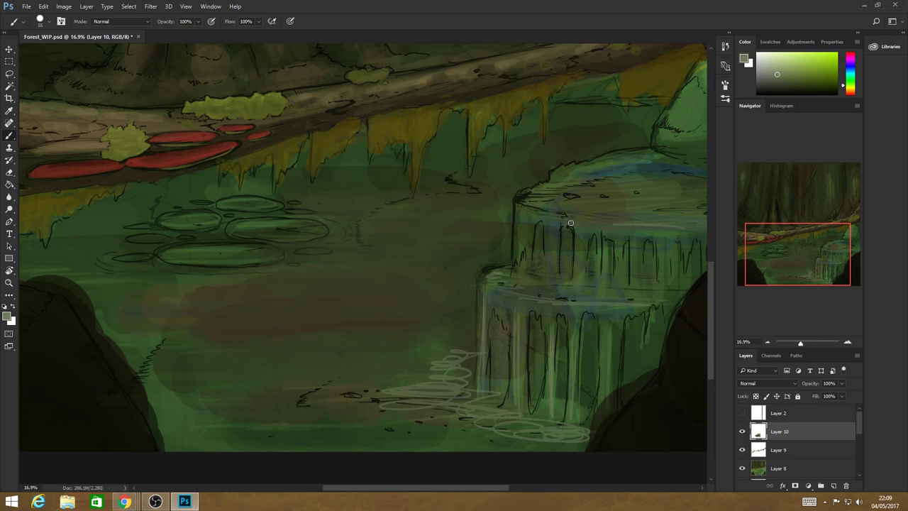
{"action": "mouse_move", "coordinate": [660, 205]}
{"action": "left_mouse_down"}
{"action": "mouse_move", "coordinate": [527, 195]}
{"action": "mouse_move", "coordinate": [601, 167]}
{"action": "left_mouse_up"}
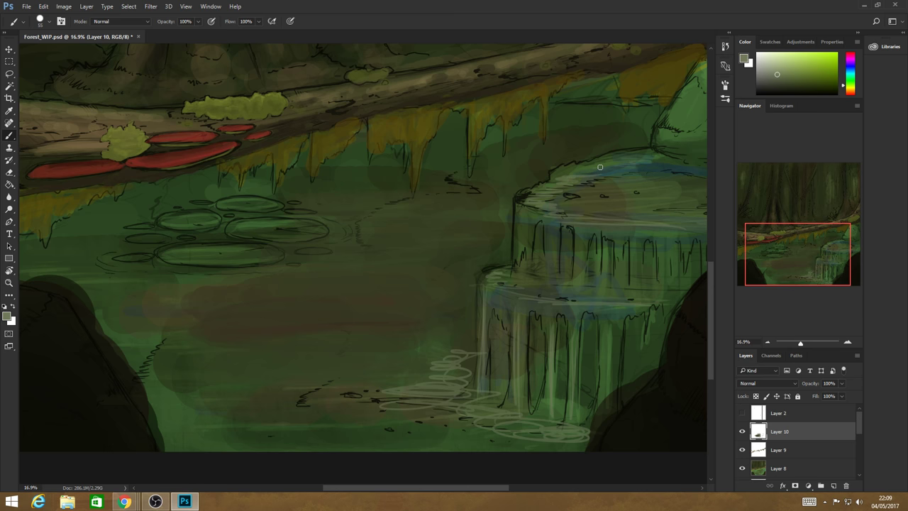
- Paint vertical grey-green water streaks down the upper waterfall and looping ripples where it lands on the lower ledge
{"action": "left_click_drag", "start_coordinate": [520, 205], "coordinate": [522, 256]}
{"action": "left_click_drag", "start_coordinate": [555, 225], "coordinate": [553, 284]}
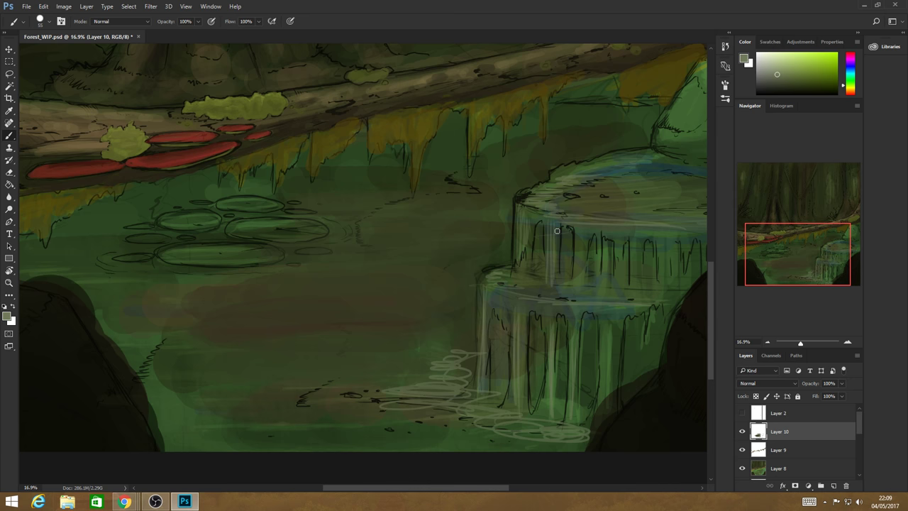
{"action": "left_click_drag", "start_coordinate": [557, 228], "coordinate": [559, 278]}
{"action": "left_click_drag", "start_coordinate": [584, 232], "coordinate": [586, 288]}
{"action": "left_click_drag", "start_coordinate": [604, 234], "coordinate": [611, 300]}
{"action": "left_click_drag", "start_coordinate": [637, 235], "coordinate": [640, 298]}
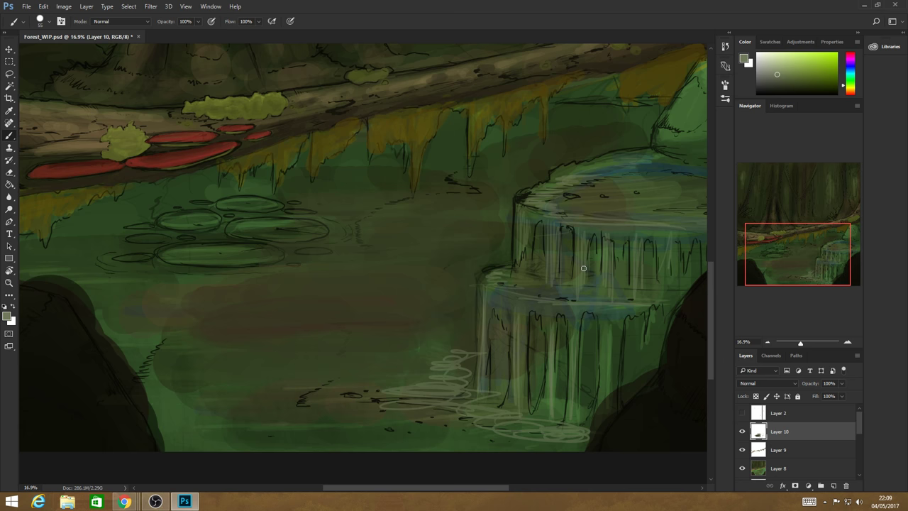
{"action": "left_click_drag", "start_coordinate": [538, 287], "coordinate": [478, 273]}
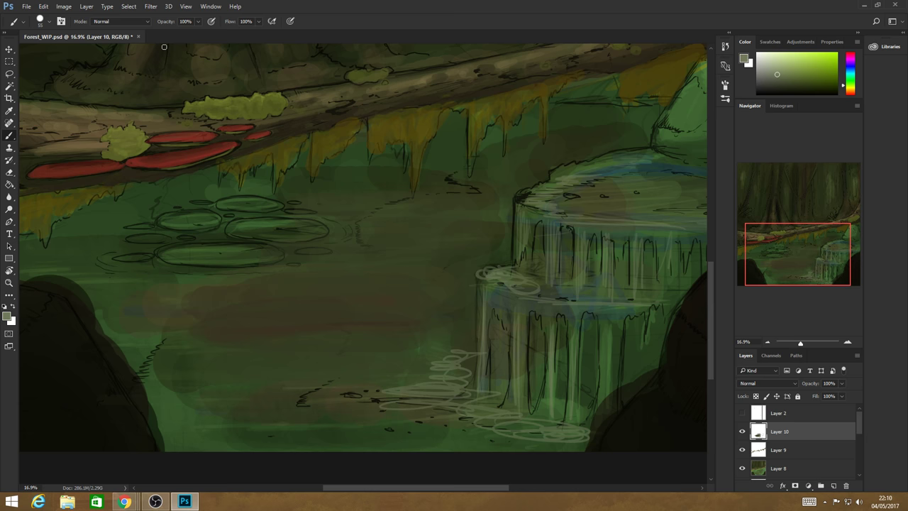
- Switch to the 117 px textured splatter brush and set its size to 401 px
{"action": "key", "text": "period"}
{"action": "left_click", "coordinate": [40, 21]}
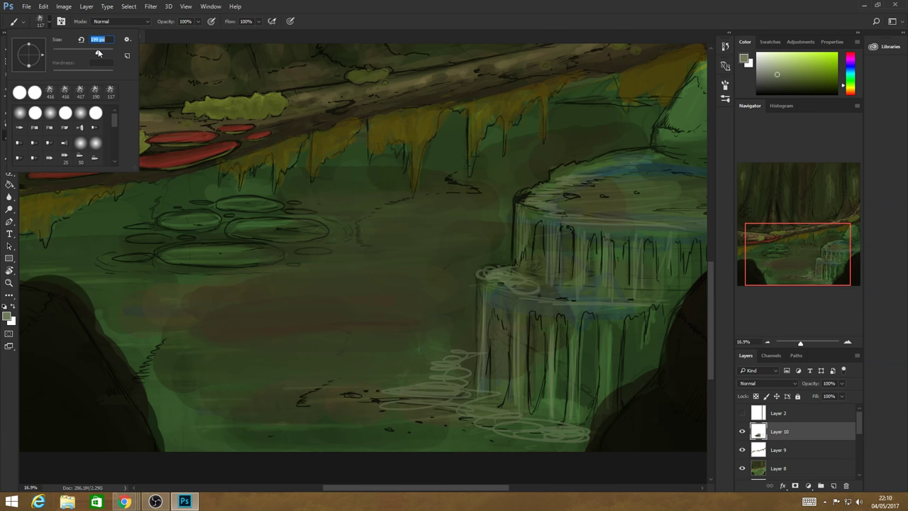
{"action": "type", "text": "401"}
{"action": "key", "text": "Return"}
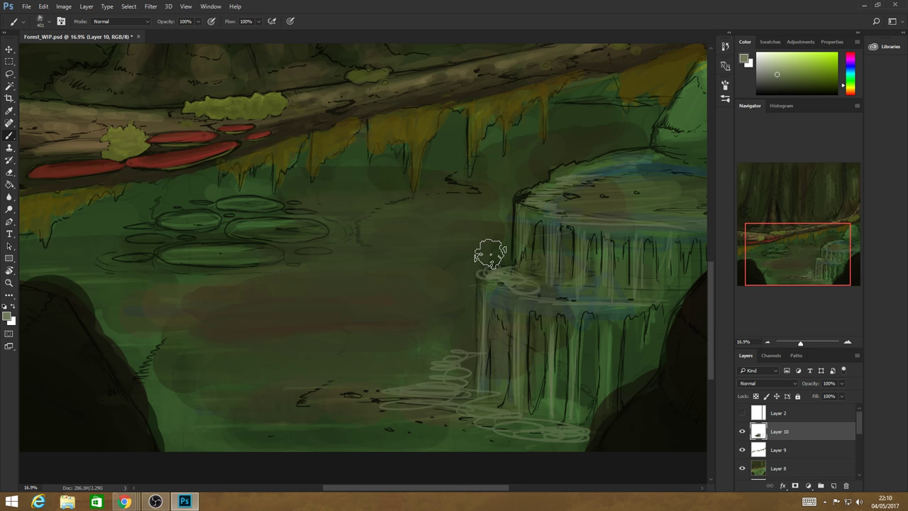
- Paint grey-green mist around both waterfall ledges, over the ripples at the base and out across the pool's surface
{"action": "left_click", "coordinate": [490, 254]}
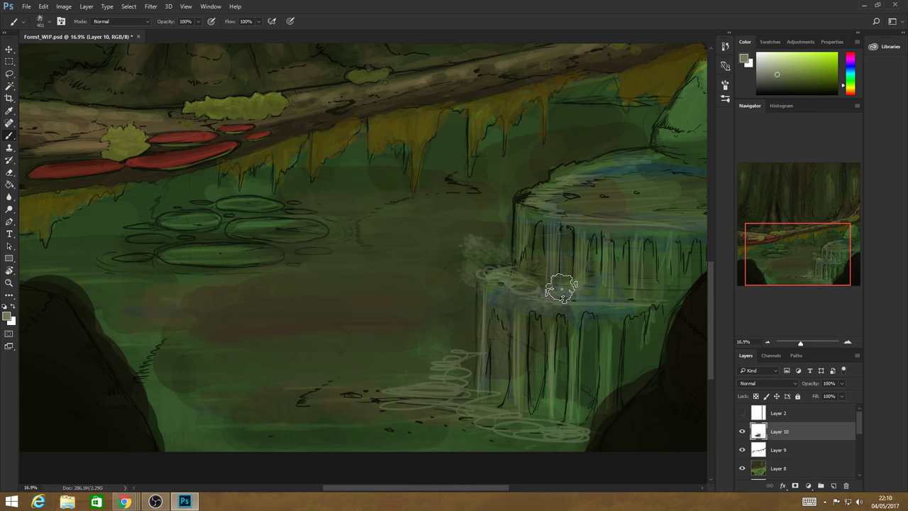
{"action": "mouse_move", "coordinate": [560, 288]}
{"action": "left_mouse_down"}
{"action": "mouse_move", "coordinate": [532, 204]}
{"action": "mouse_move", "coordinate": [571, 150]}
{"action": "left_mouse_up"}
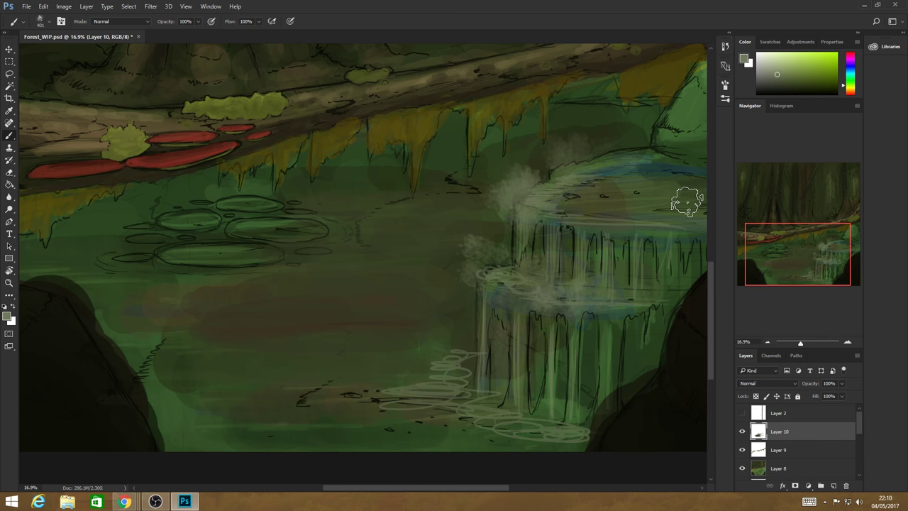
{"action": "left_click_drag", "start_coordinate": [475, 323], "coordinate": [436, 397]}
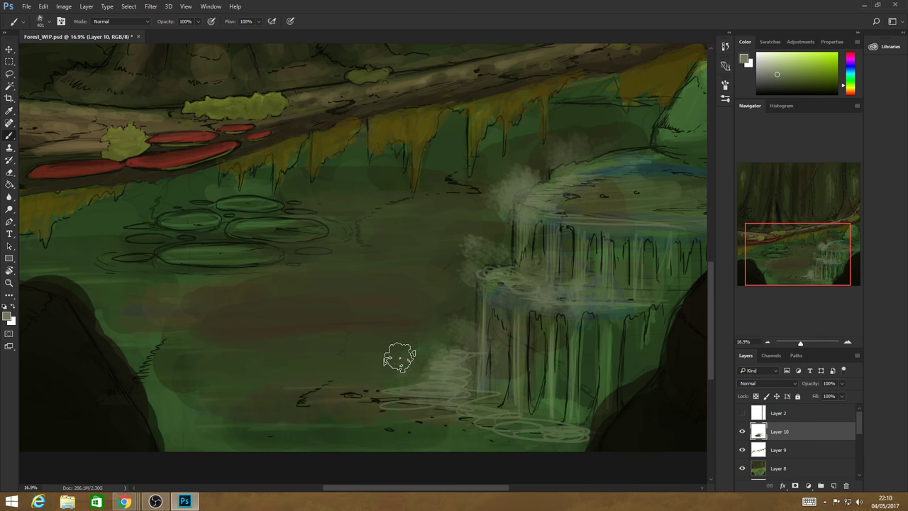
{"action": "mouse_move", "coordinate": [399, 359]}
{"action": "left_mouse_down"}
{"action": "mouse_move", "coordinate": [476, 413]}
{"action": "mouse_move", "coordinate": [581, 414]}
{"action": "mouse_move", "coordinate": [580, 440]}
{"action": "left_mouse_up"}
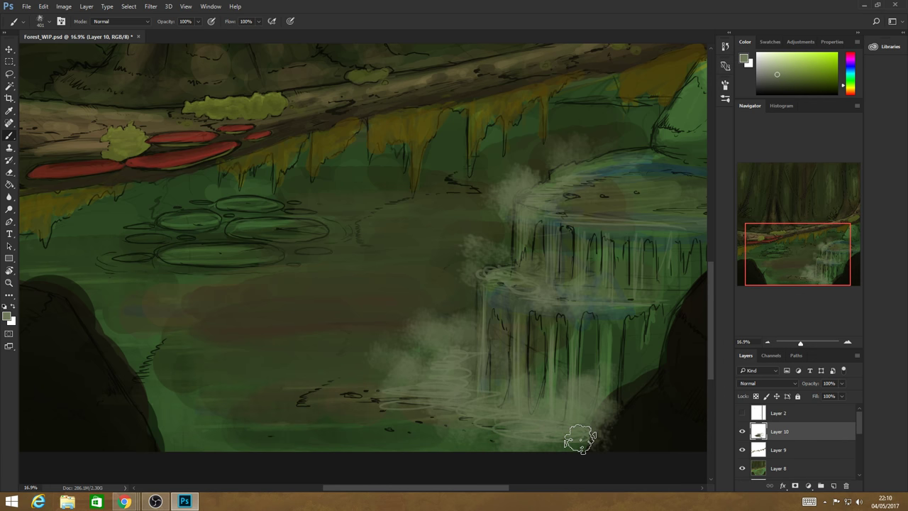
{"action": "mouse_move", "coordinate": [415, 422]}
{"action": "left_mouse_down"}
{"action": "mouse_move", "coordinate": [356, 385]}
{"action": "mouse_move", "coordinate": [293, 315]}
{"action": "left_mouse_up"}
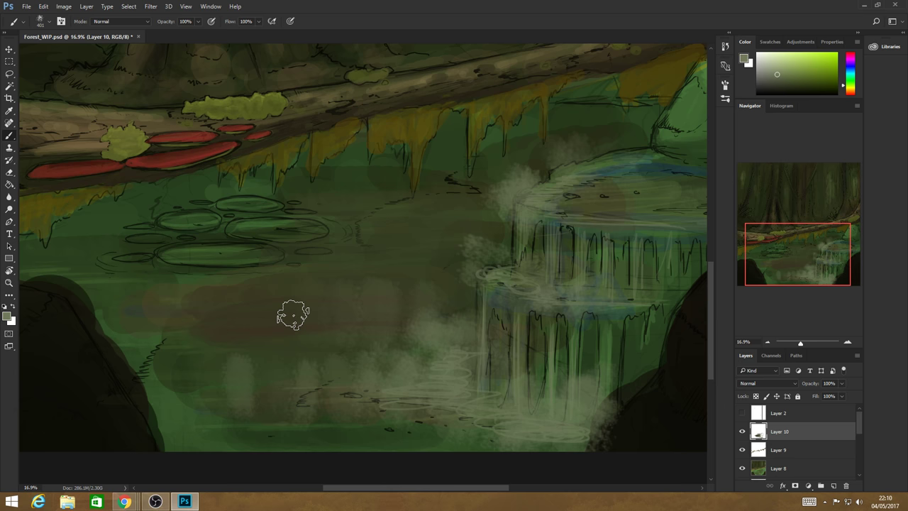
{"action": "left_click_drag", "start_coordinate": [355, 281], "coordinate": [443, 241]}
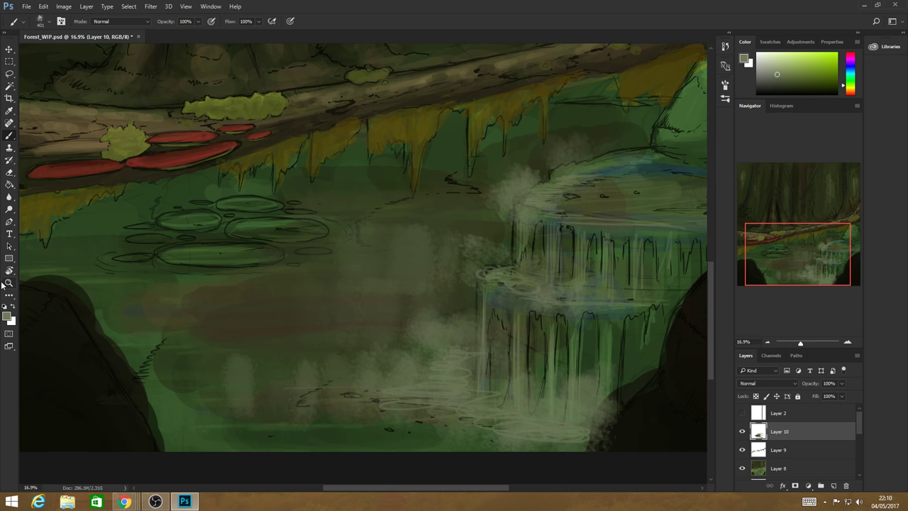
- Switch to a hard round 401 px brush with Shape Dynamics and Transfer enabled, using a mid-brown foreground colour
{"action": "left_click", "coordinate": [8, 282]}
{"action": "mouse_move", "coordinate": [539, 383]}
{"action": "left_mouse_down"}
{"action": "mouse_move", "coordinate": [464, 383]}
{"action": "mouse_move", "coordinate": [584, 299]}
{"action": "mouse_move", "coordinate": [610, 298]}
{"action": "left_mouse_up"}
{"action": "key", "text": "b"}
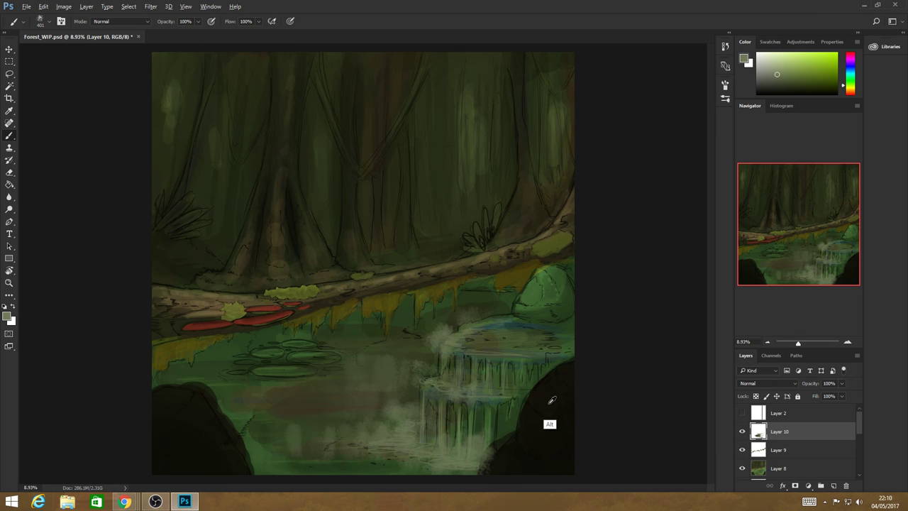
{"action": "left_click", "coordinate": [550, 403], "text": "alt"}
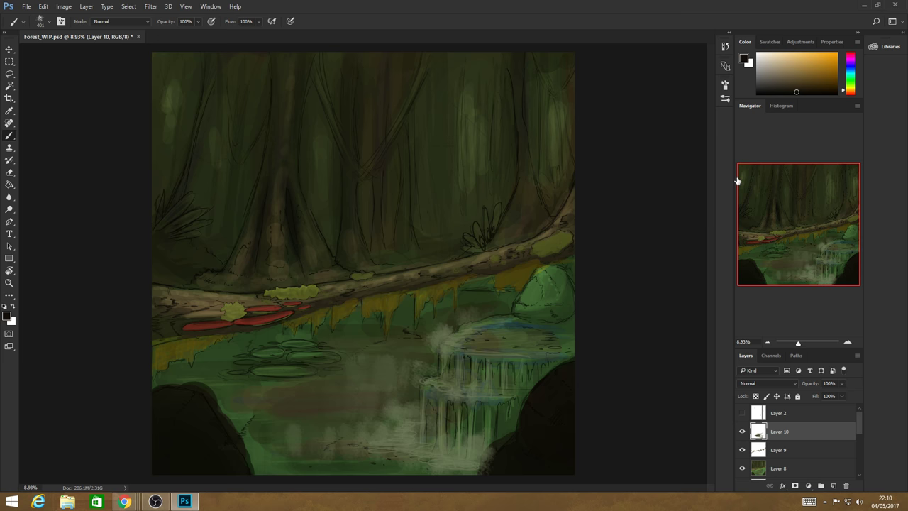
{"action": "left_click", "coordinate": [794, 80]}
{"action": "left_click", "coordinate": [44, 20]}
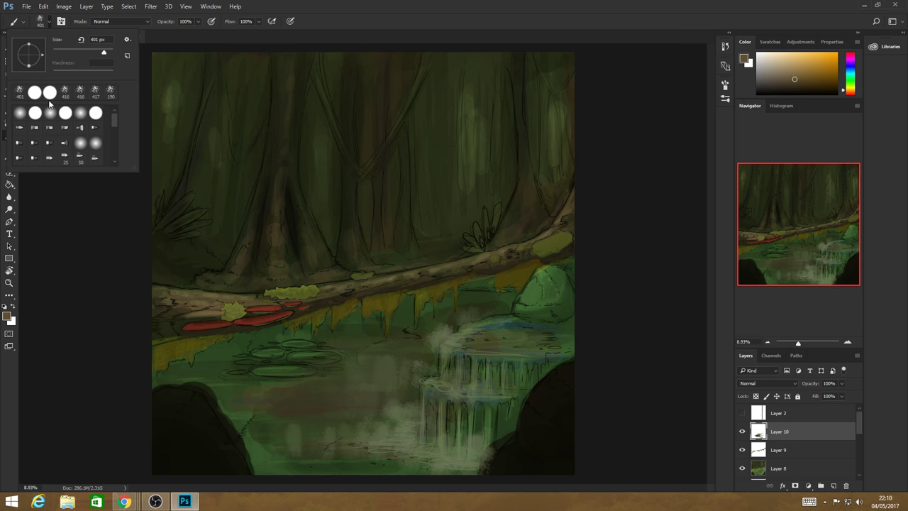
{"action": "key", "text": "F5"}
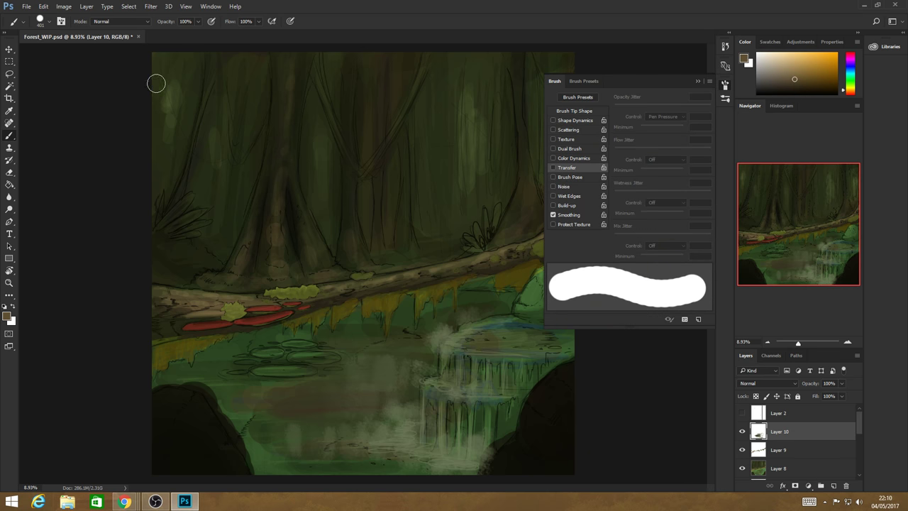
{"action": "left_click", "coordinate": [553, 168]}
{"action": "left_click", "coordinate": [575, 119]}
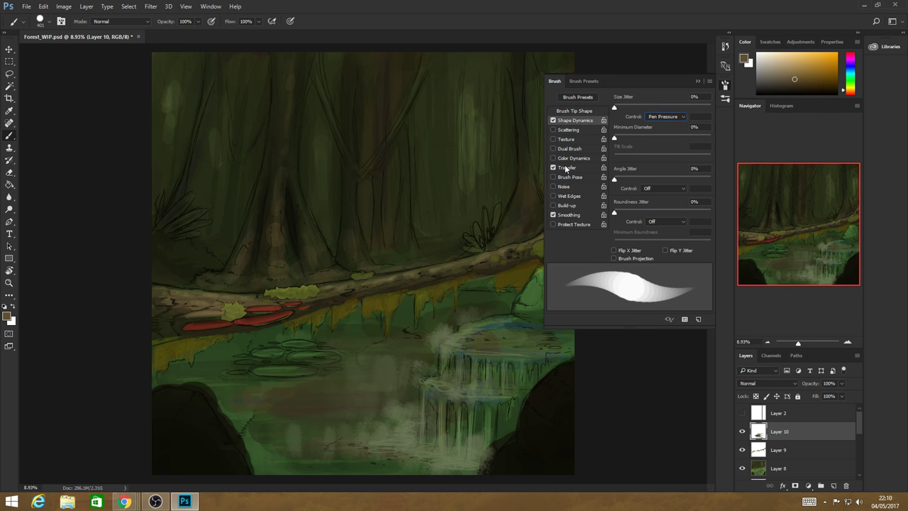
{"action": "key", "text": "F5"}
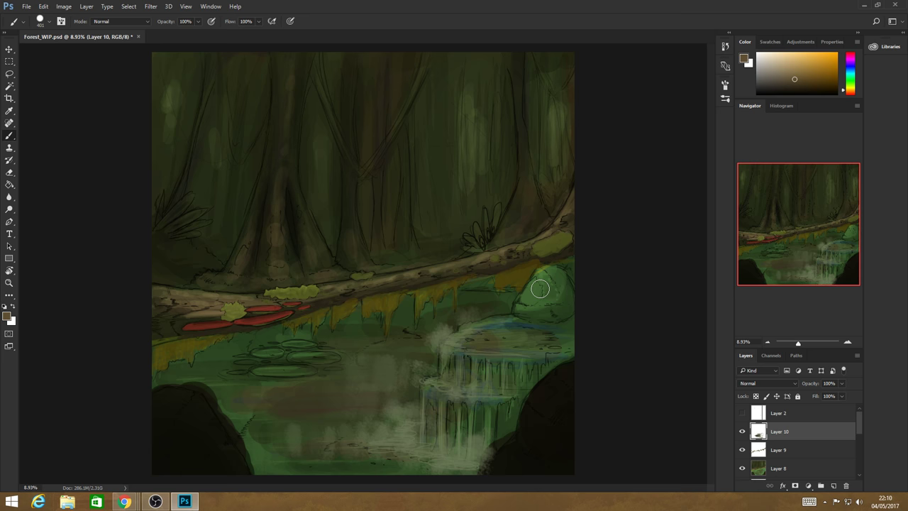
- Paint over the green boulder above the waterfall with opaque dark brown and shade it with colours sampled from its surface
{"action": "left_click_drag", "start_coordinate": [540, 289], "coordinate": [545, 298]}
{"action": "key", "text": "ctrl+z"}
{"action": "left_click", "coordinate": [796, 85]}
{"action": "mouse_move", "coordinate": [540, 285]}
{"action": "left_mouse_down"}
{"action": "mouse_move", "coordinate": [532, 303]}
{"action": "mouse_move", "coordinate": [566, 293]}
{"action": "mouse_move", "coordinate": [528, 301]}
{"action": "mouse_move", "coordinate": [557, 313]}
{"action": "left_mouse_up"}
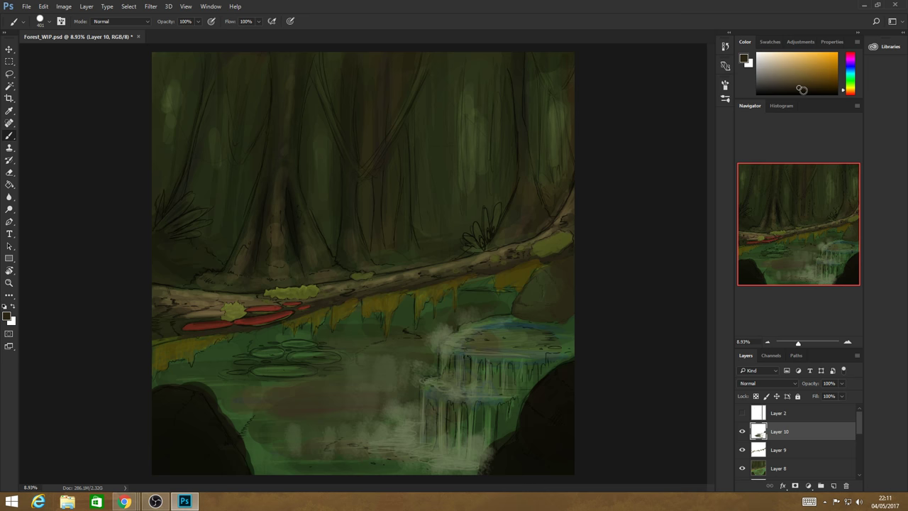
{"action": "left_click", "coordinate": [812, 90]}
{"action": "left_click", "coordinate": [566, 294], "text": "alt"}
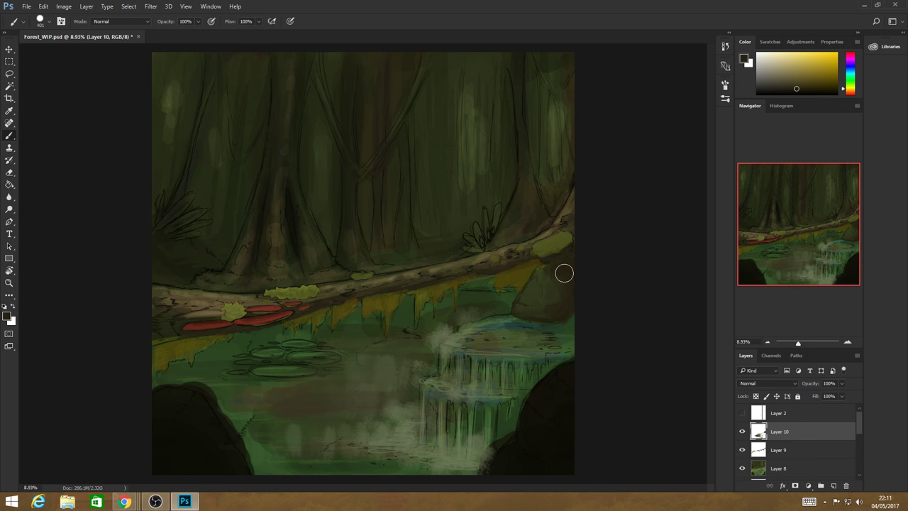
{"action": "left_click", "coordinate": [550, 271], "text": "alt"}
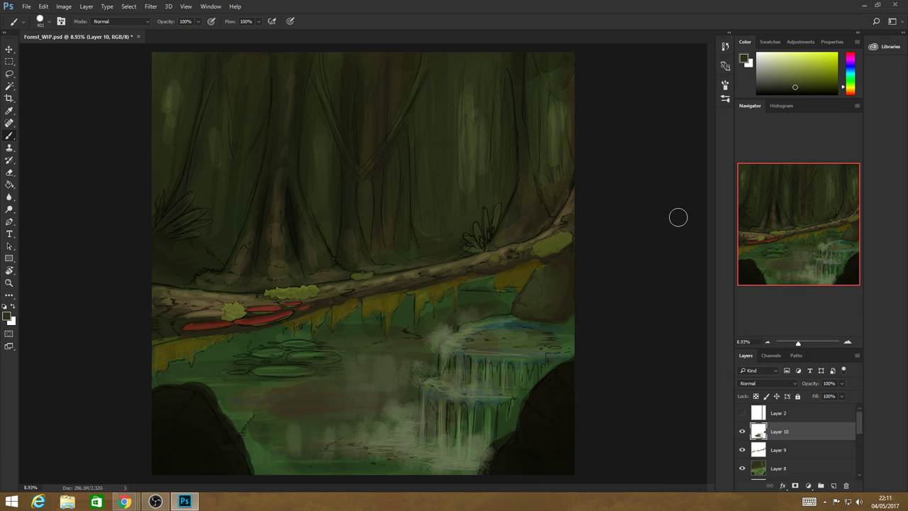
- Add brown and olive tones to the boulder above the waterfall and a light grey-tan highlight down its front face
{"action": "key", "text": "alt"}
{"action": "left_click", "coordinate": [848, 90]}
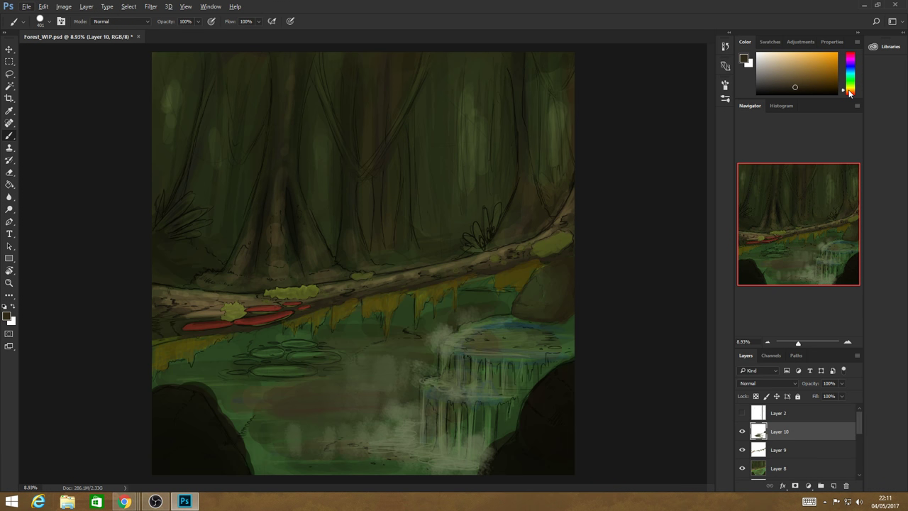
{"action": "left_click", "coordinate": [811, 86]}
{"action": "left_click_drag", "start_coordinate": [850, 93], "coordinate": [821, 80]}
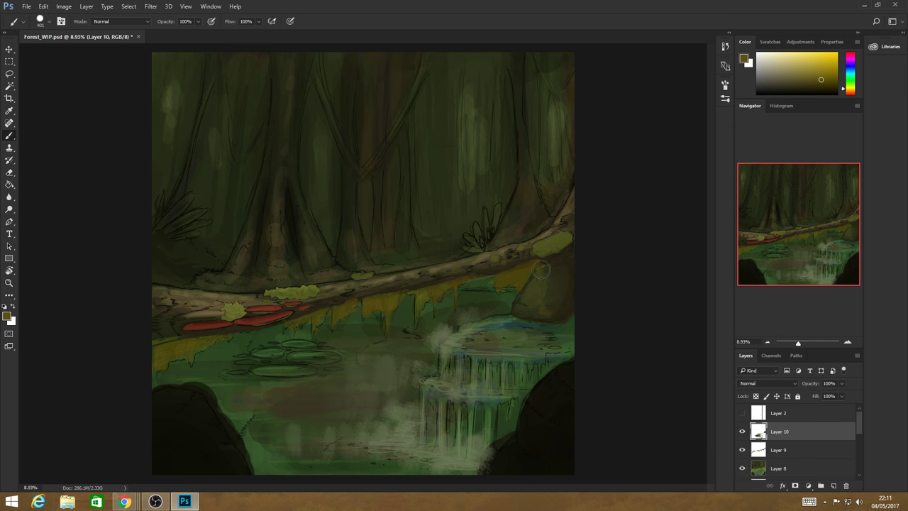
{"action": "left_click", "coordinate": [774, 67]}
{"action": "left_click", "coordinate": [777, 74]}
{"action": "left_click_drag", "start_coordinate": [537, 278], "coordinate": [544, 304]}
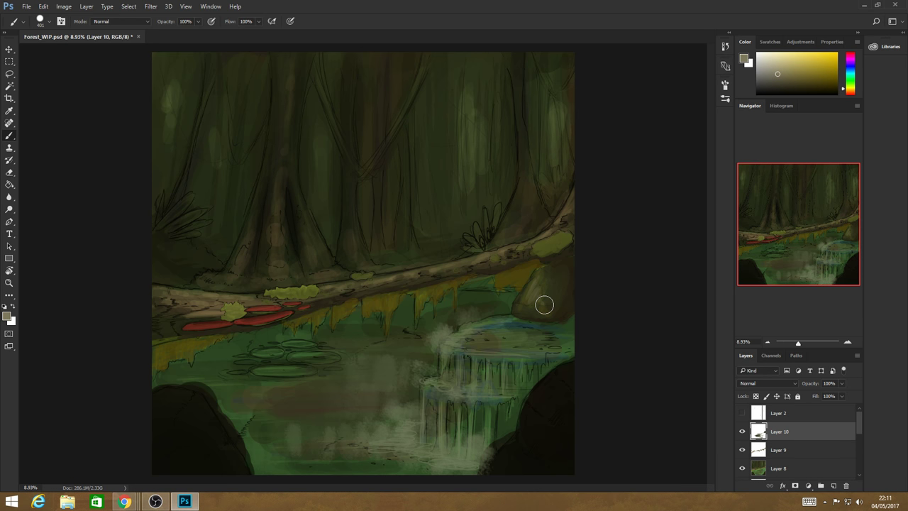
- Blend the boulder's lit face into its shadowed top, base and edges using olive and dark brown tones sampled from it
{"action": "left_click", "coordinate": [539, 278], "text": "alt"}
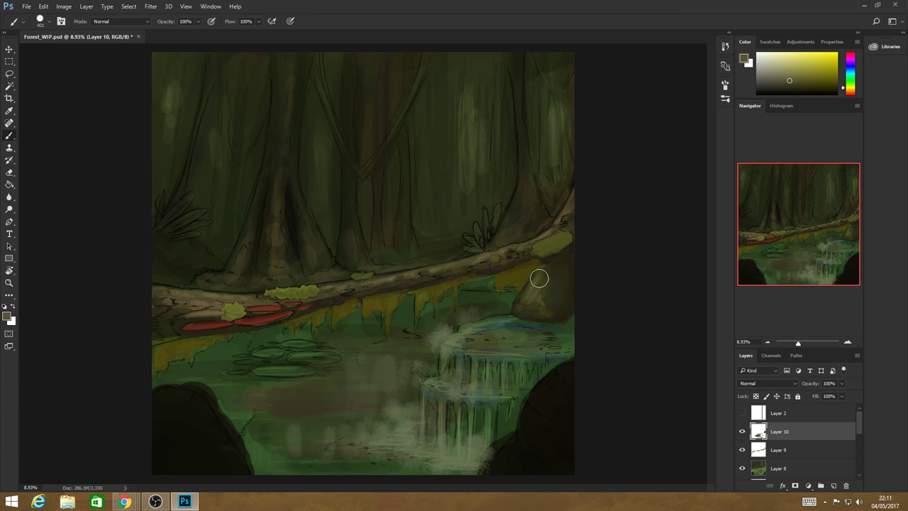
{"action": "left_click_drag", "start_coordinate": [539, 278], "coordinate": [522, 298]}
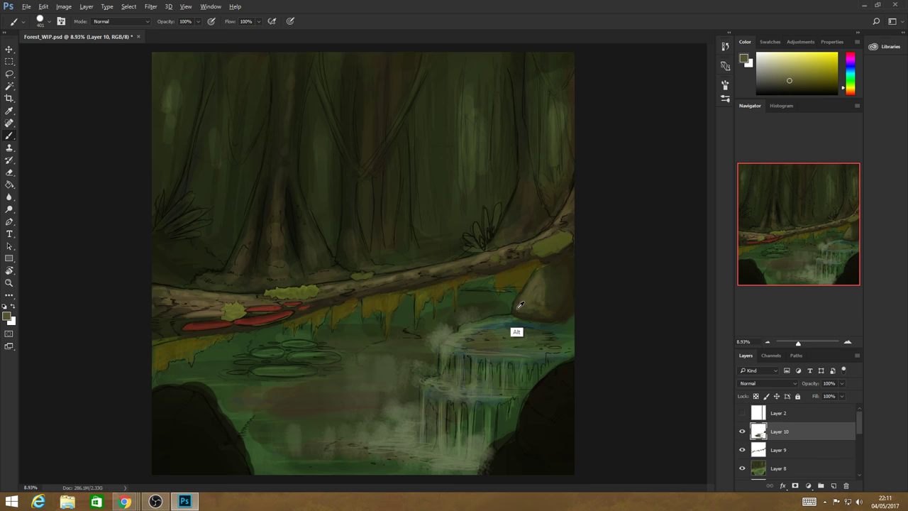
{"action": "left_click", "coordinate": [519, 307], "text": "alt"}
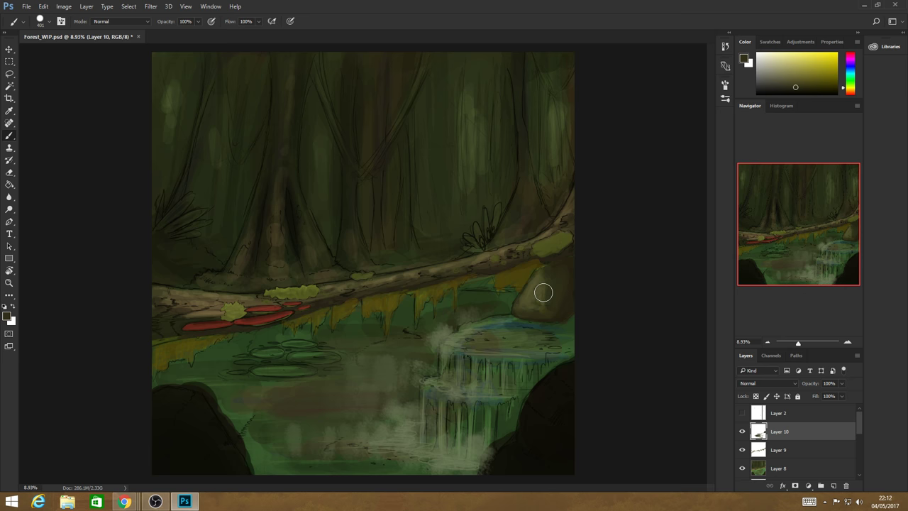
{"action": "left_click", "coordinate": [541, 293], "text": "alt"}
{"action": "left_click", "coordinate": [548, 293], "text": "alt"}
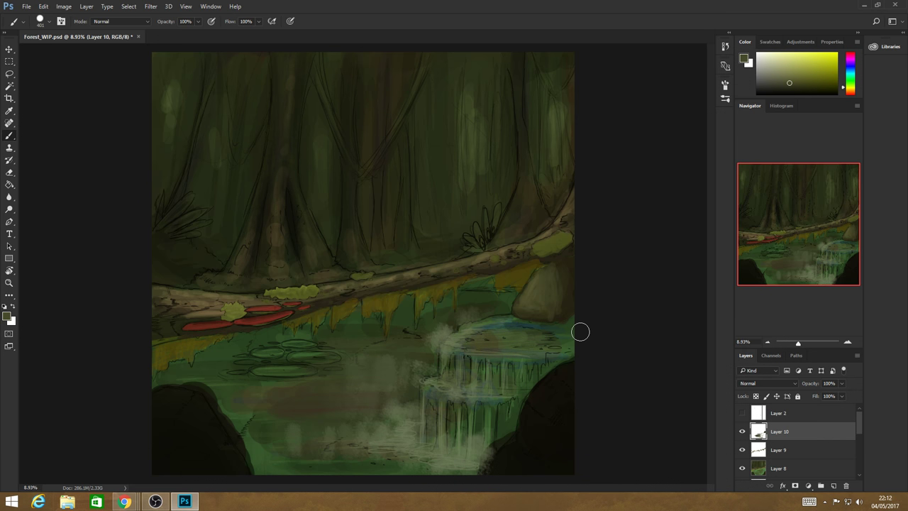
{"action": "key", "text": "alt"}
{"action": "left_click", "coordinate": [549, 268], "text": "alt"}
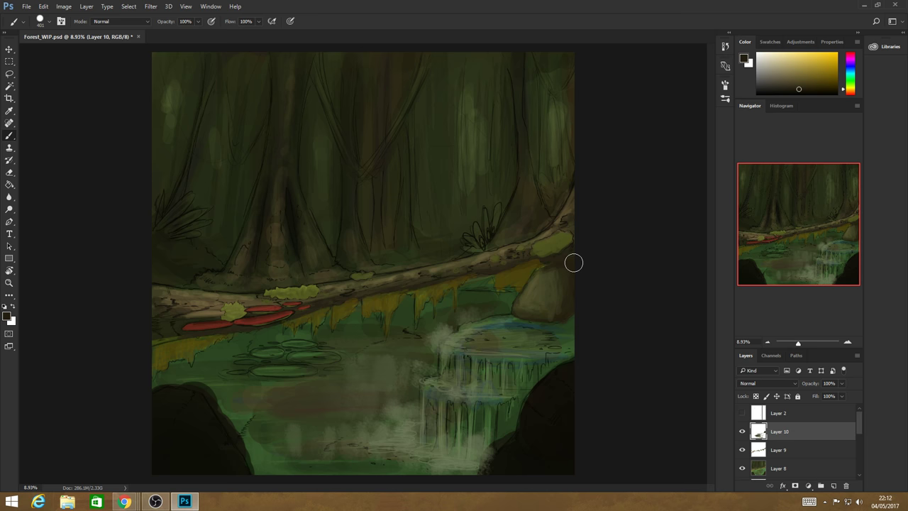
{"action": "left_click", "coordinate": [539, 314], "text": "alt"}
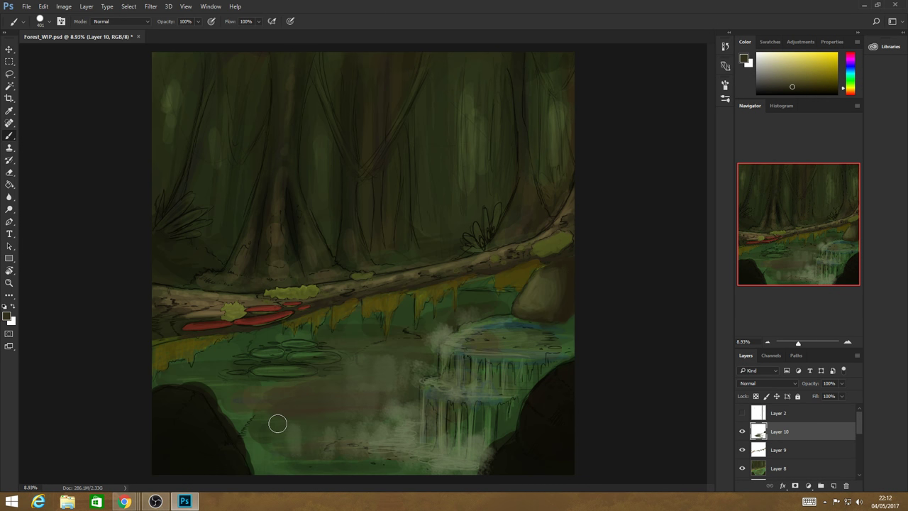
- Add a new layer above Layer 10 and try dark blue strokes across the lily pads and pool
{"action": "key", "text": "z"}
{"action": "key", "text": "ctrl+minus"}
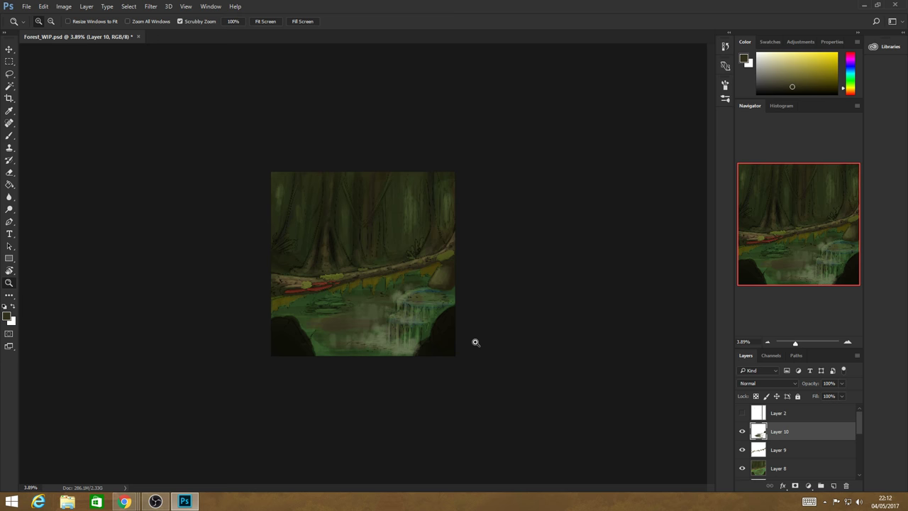
{"action": "left_click_drag", "start_coordinate": [476, 342], "coordinate": [489, 324]}
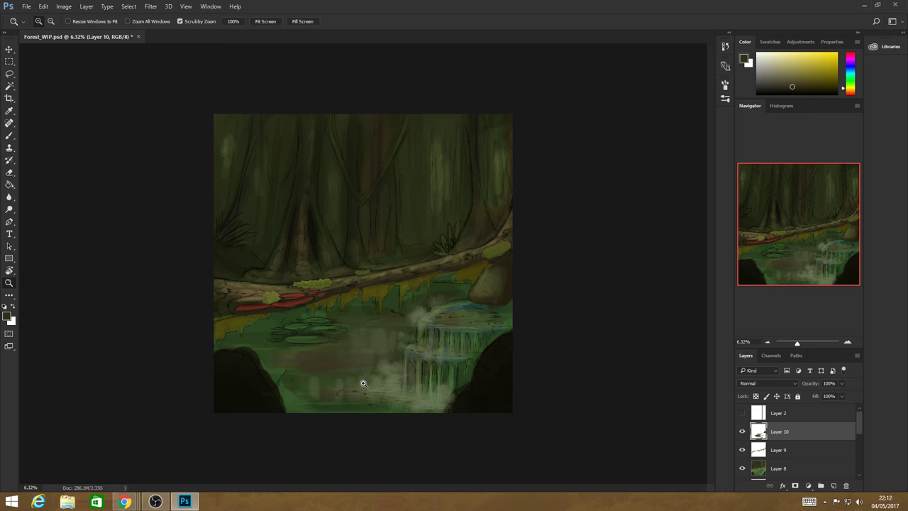
{"action": "left_click", "coordinate": [850, 66]}
{"action": "left_click_drag", "start_coordinate": [802, 84], "coordinate": [805, 84]}
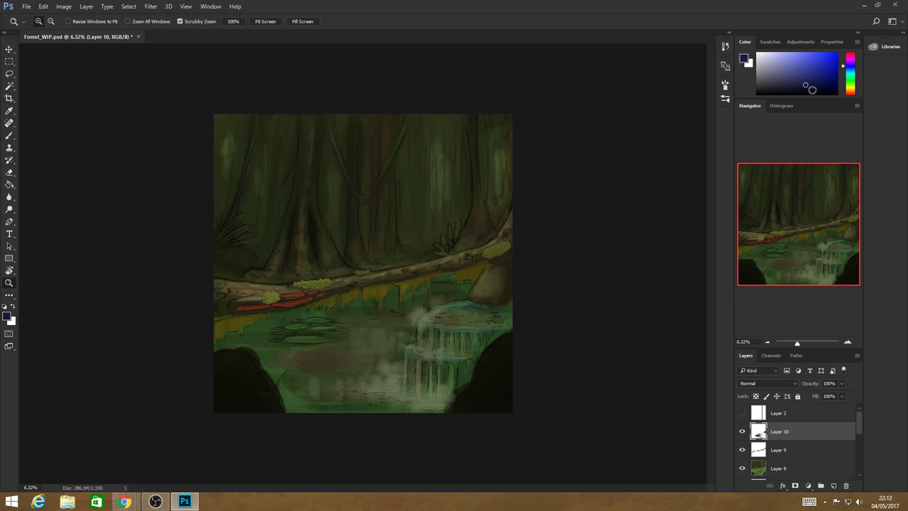
{"action": "left_click", "coordinate": [830, 485]}
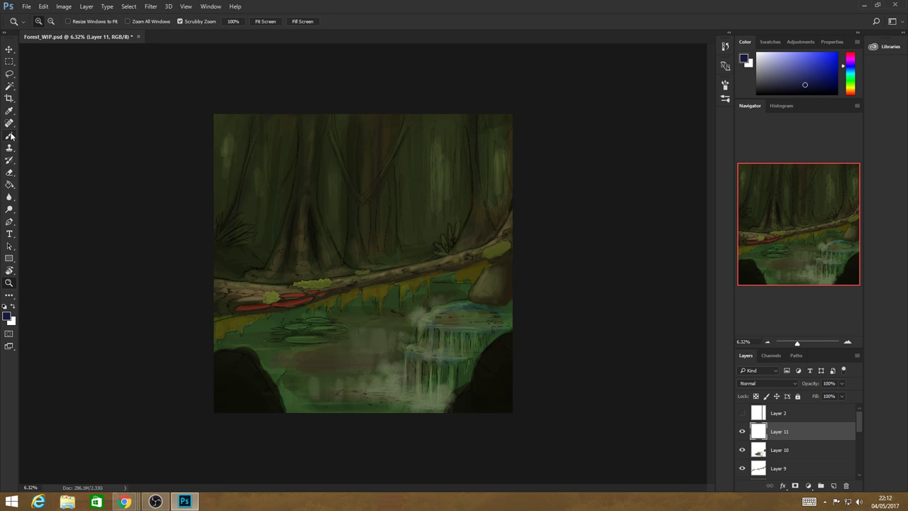
{"action": "left_click", "coordinate": [10, 136]}
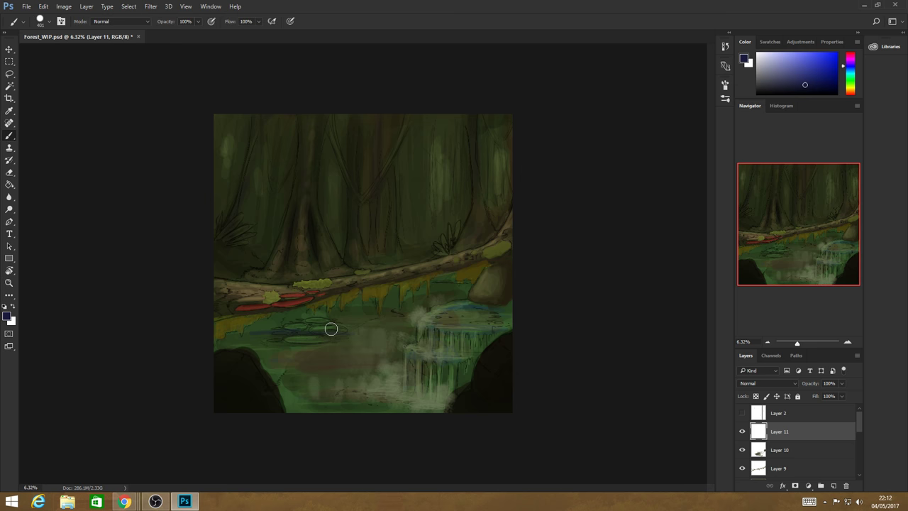
{"action": "left_click_drag", "start_coordinate": [331, 328], "coordinate": [383, 327]}
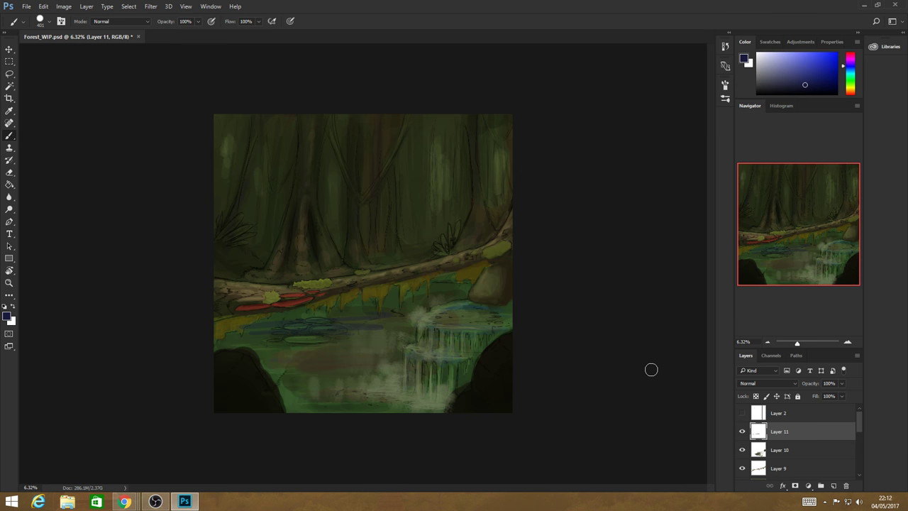
{"action": "key", "text": "ctrl+z"}
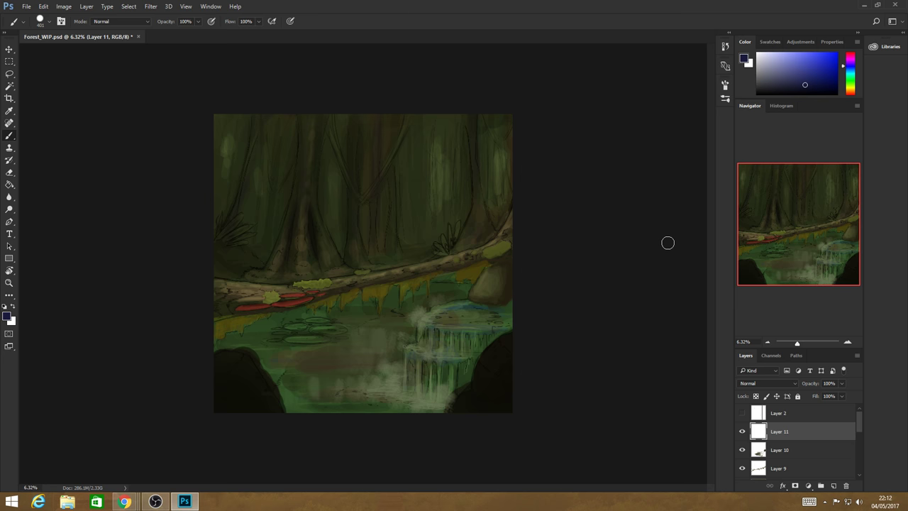
- Set Layer 11's blend mode to Overlay and enlarge the round brush to 2165 px
{"action": "left_click", "coordinate": [770, 383]}
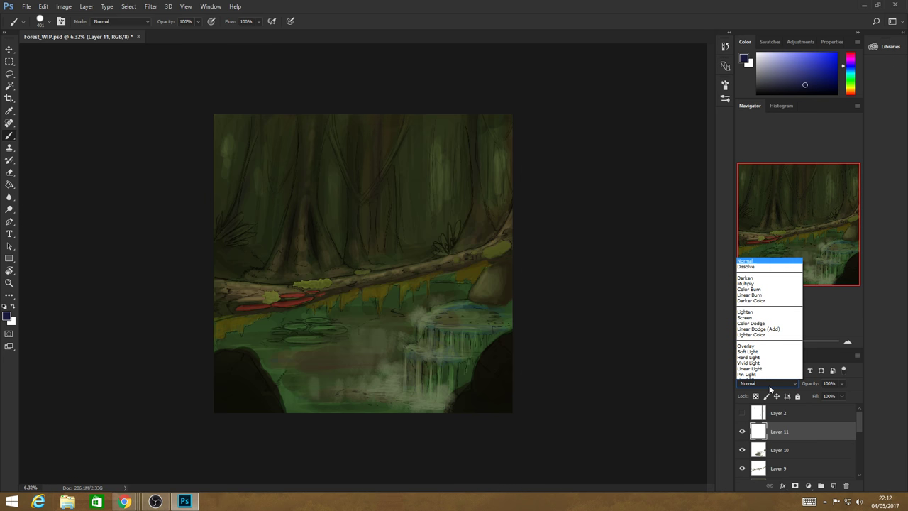
{"action": "left_click", "coordinate": [746, 346]}
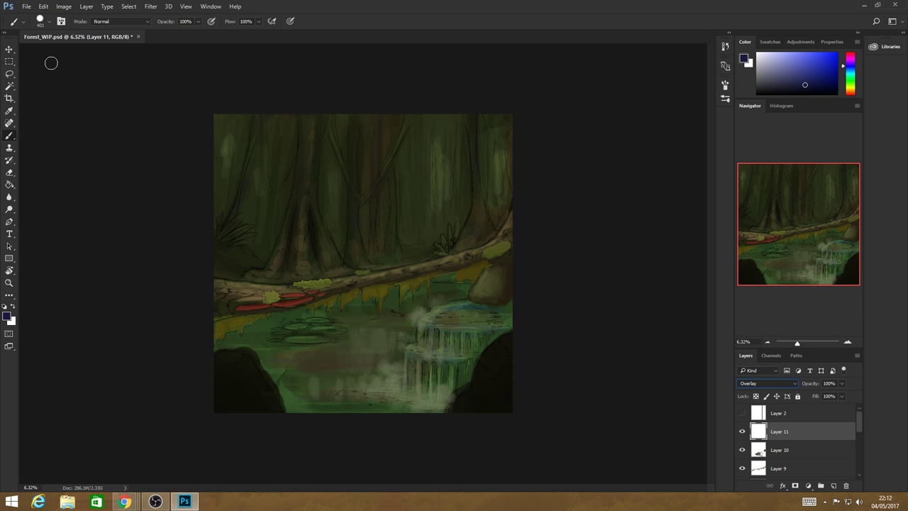
{"action": "left_click", "coordinate": [49, 21]}
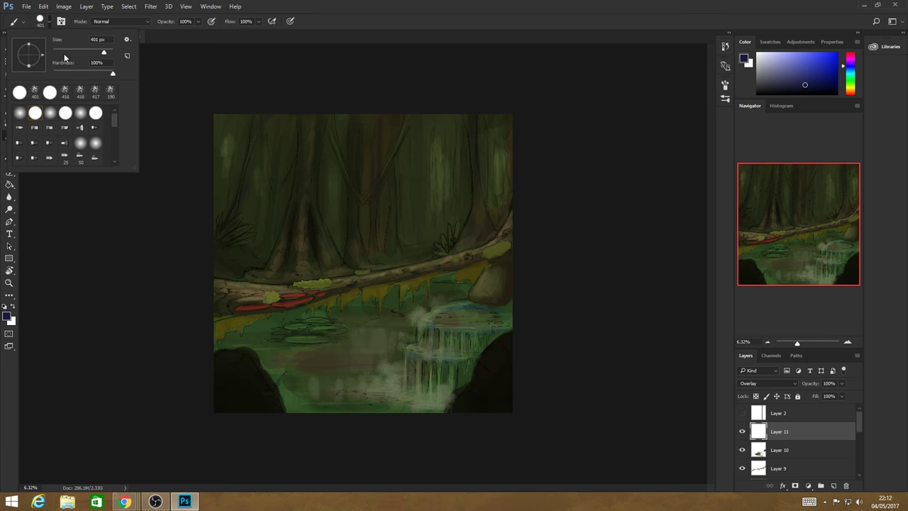
{"action": "left_click_drag", "start_coordinate": [63, 57], "coordinate": [108, 53]}
{"action": "left_click", "coordinate": [413, 341]}
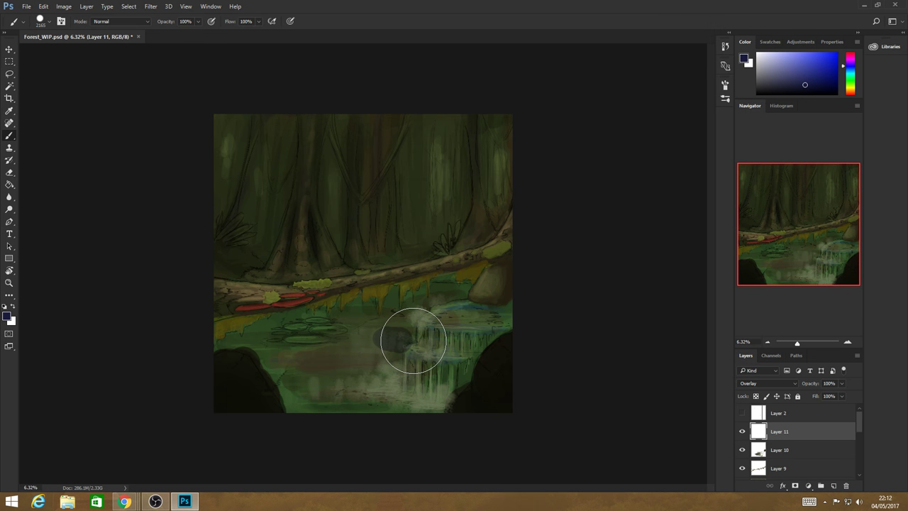
- Glaze the pool, waterfall, hanging moss and boulder with a medium blue-violet on Layer 11, replacing the dark blue trial
{"action": "left_click_drag", "start_coordinate": [413, 341], "coordinate": [266, 339]}
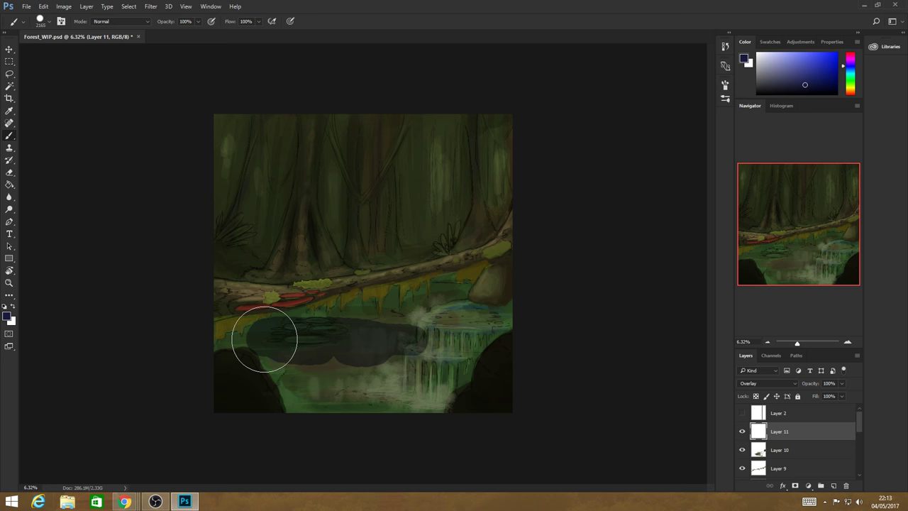
{"action": "key", "text": "ctrl+z"}
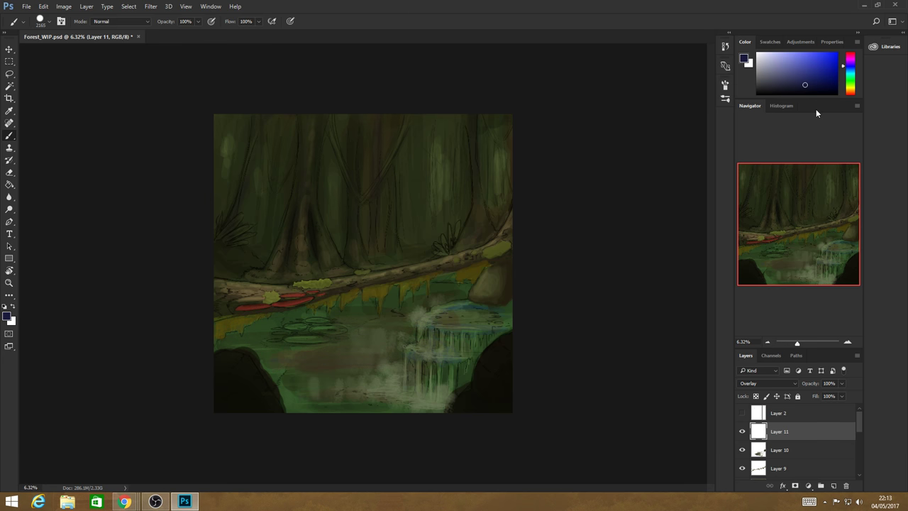
{"action": "left_click", "coordinate": [798, 69]}
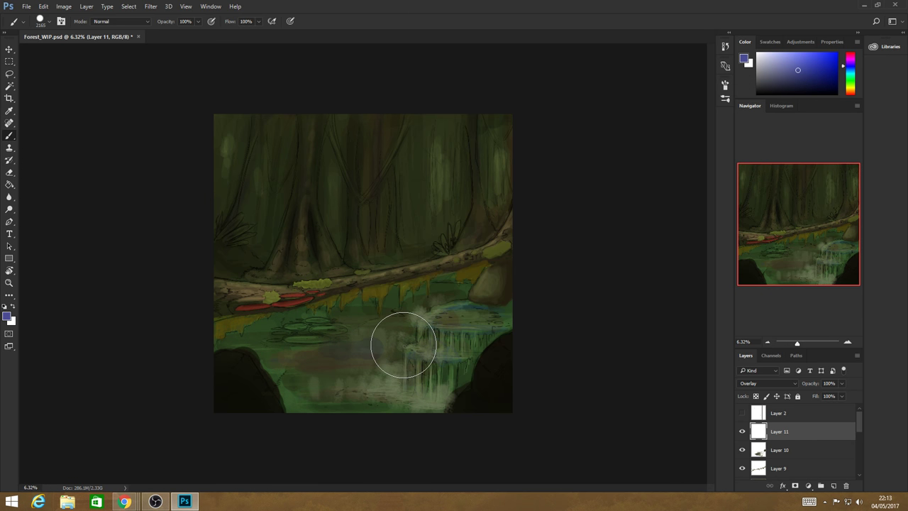
{"action": "mouse_move", "coordinate": [403, 345]}
{"action": "left_mouse_down"}
{"action": "mouse_move", "coordinate": [398, 399]}
{"action": "mouse_move", "coordinate": [257, 336]}
{"action": "left_mouse_up"}
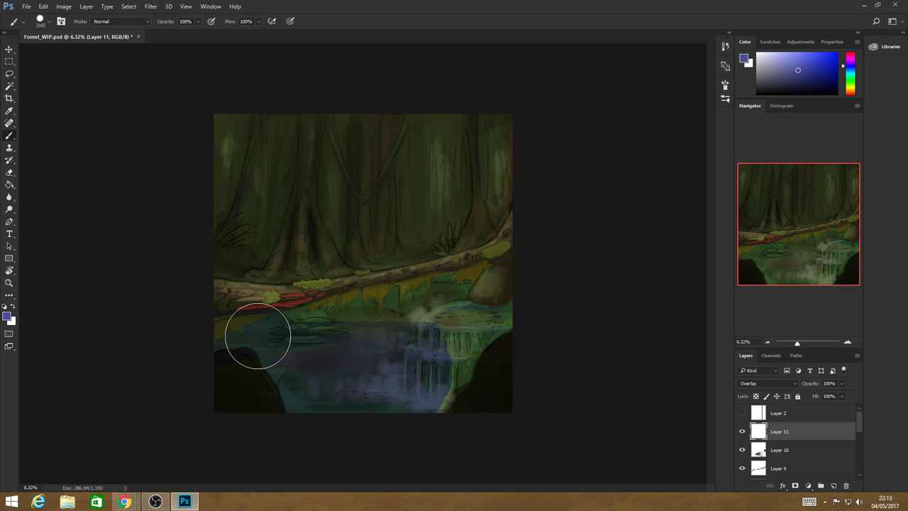
{"action": "key", "text": "ctrl+z"}
{"action": "left_click", "coordinate": [497, 288]}
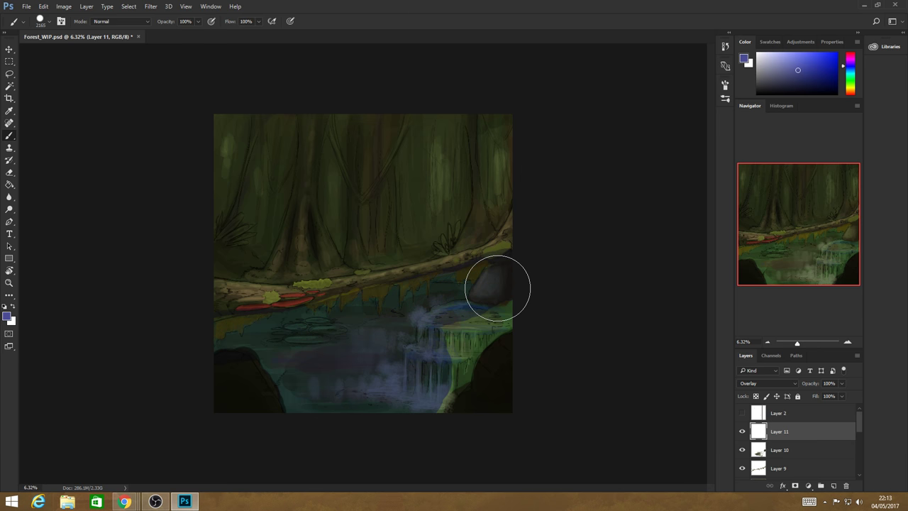
{"action": "left_click_drag", "start_coordinate": [498, 288], "coordinate": [424, 408]}
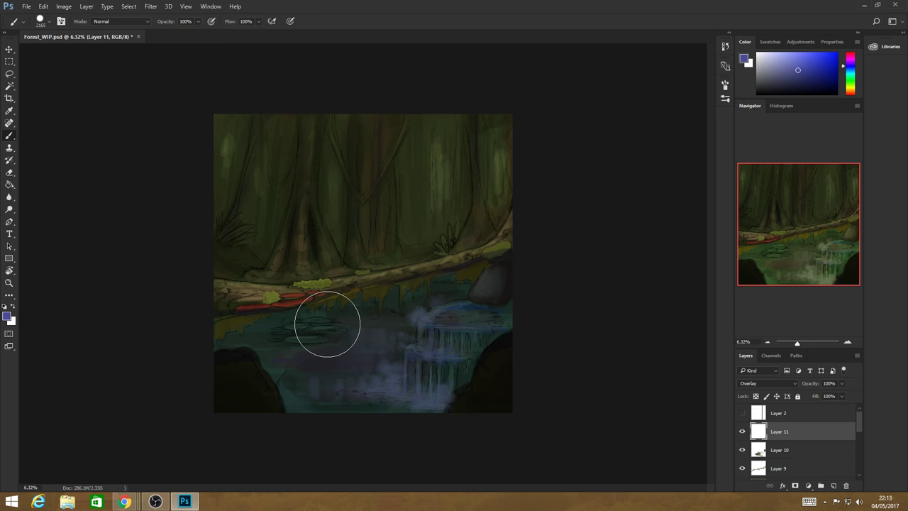
- Clear the blue glaze from the log bank, boulder and both dark foreground rocks on Layer 11 using freehand selections
{"action": "left_click", "coordinate": [9, 74]}
{"action": "mouse_move", "coordinate": [221, 297]}
{"action": "left_mouse_down"}
{"action": "mouse_move", "coordinate": [522, 264]}
{"action": "mouse_move", "coordinate": [473, 302]}
{"action": "mouse_move", "coordinate": [456, 276]}
{"action": "mouse_move", "coordinate": [307, 302]}
{"action": "mouse_move", "coordinate": [225, 302]}
{"action": "left_mouse_up"}
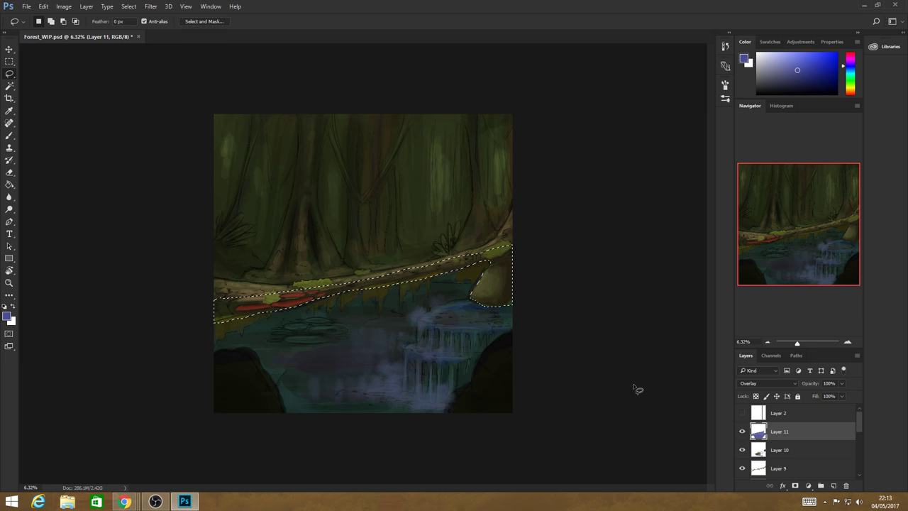
{"action": "mouse_move", "coordinate": [513, 330]}
{"action": "left_mouse_down"}
{"action": "mouse_move", "coordinate": [479, 355]}
{"action": "mouse_move", "coordinate": [450, 424]}
{"action": "mouse_move", "coordinate": [520, 334]}
{"action": "left_mouse_up"}
{"action": "key", "text": "ctrl+d"}
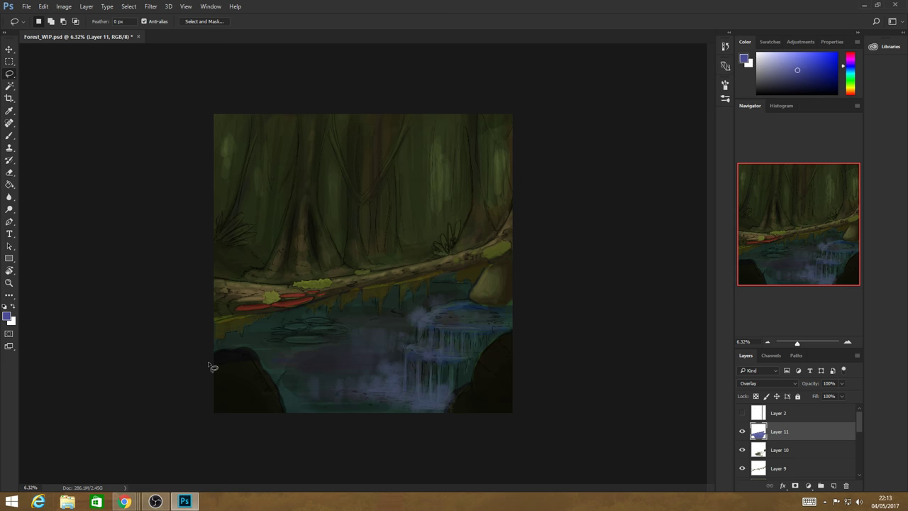
{"action": "mouse_move", "coordinate": [210, 364]}
{"action": "left_mouse_down"}
{"action": "mouse_move", "coordinate": [253, 360]}
{"action": "mouse_move", "coordinate": [254, 440]}
{"action": "mouse_move", "coordinate": [212, 419]}
{"action": "mouse_move", "coordinate": [209, 361]}
{"action": "left_mouse_up"}
{"action": "key", "text": "m"}
{"action": "key", "text": "ctrl+d"}
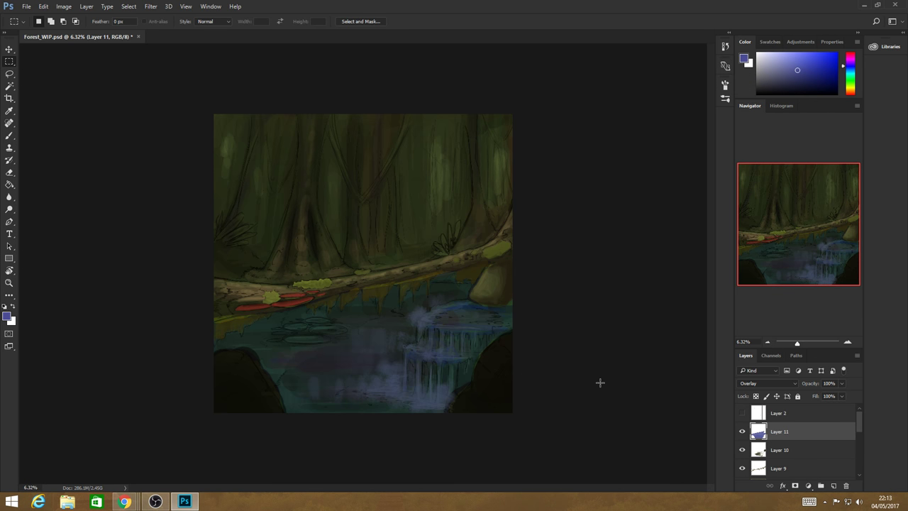
- Shift Layer 11's glaze with Hue/Saturation to hue +28, saturation -19 and lightness -14, and compare the painting with the layer hidden
{"action": "left_click", "coordinate": [63, 6]}
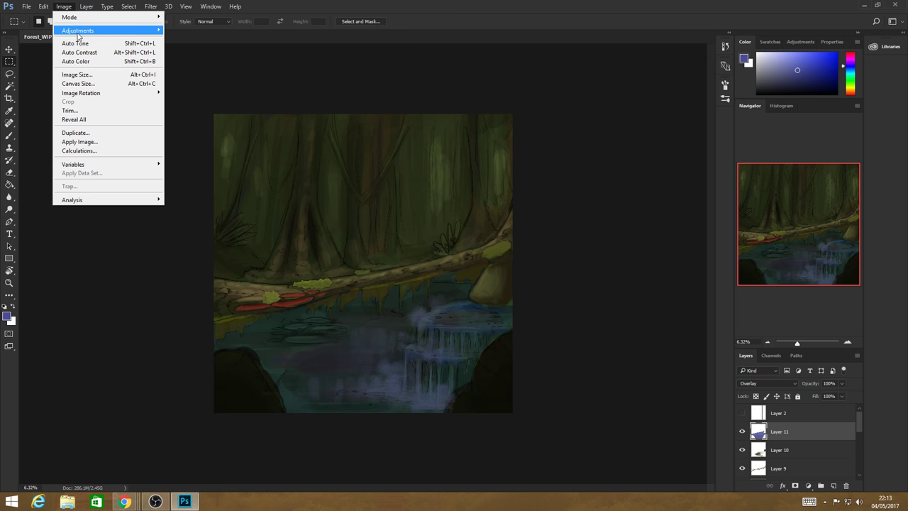
{"action": "mouse_move", "coordinate": [78, 33]}
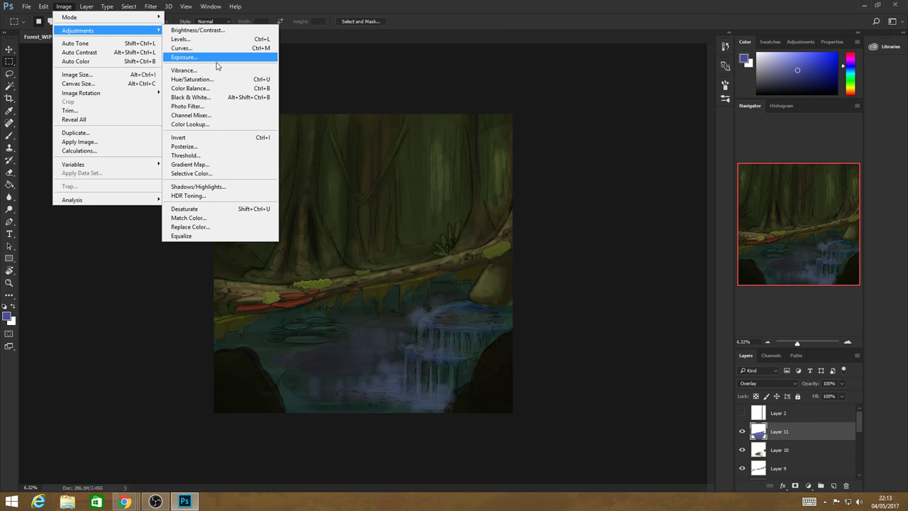
{"action": "left_click", "coordinate": [205, 79]}
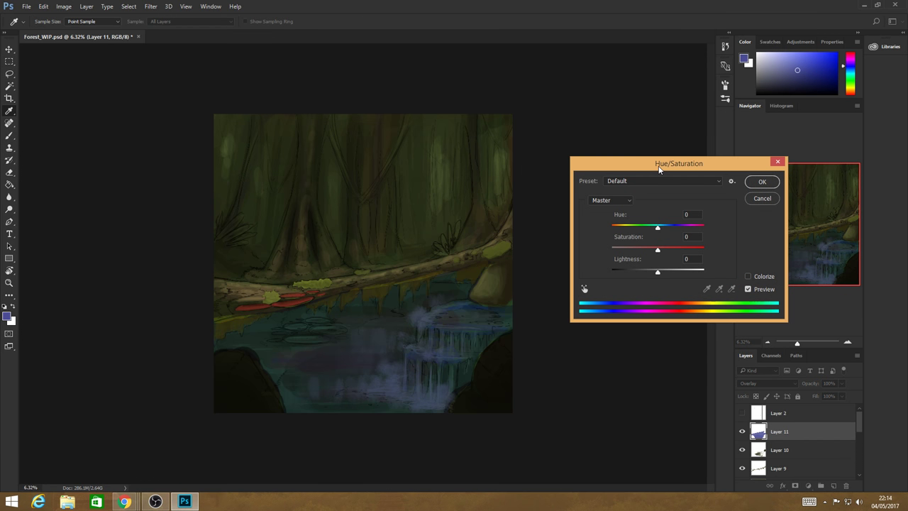
{"action": "mouse_move", "coordinate": [657, 227]}
{"action": "left_mouse_down"}
{"action": "mouse_move", "coordinate": [694, 227]}
{"action": "mouse_move", "coordinate": [617, 230]}
{"action": "mouse_move", "coordinate": [670, 229]}
{"action": "left_mouse_up"}
{"action": "left_click_drag", "start_coordinate": [657, 250], "coordinate": [628, 252]}
{"action": "left_click_drag", "start_coordinate": [657, 273], "coordinate": [684, 273]}
{"action": "mouse_move", "coordinate": [671, 227]}
{"action": "left_mouse_down"}
{"action": "mouse_move", "coordinate": [691, 228]}
{"action": "mouse_move", "coordinate": [645, 227]}
{"action": "mouse_move", "coordinate": [657, 250]}
{"action": "mouse_move", "coordinate": [596, 226]}
{"action": "mouse_move", "coordinate": [664, 237]}
{"action": "mouse_move", "coordinate": [654, 239]}
{"action": "left_mouse_up"}
{"action": "left_click", "coordinate": [631, 251]}
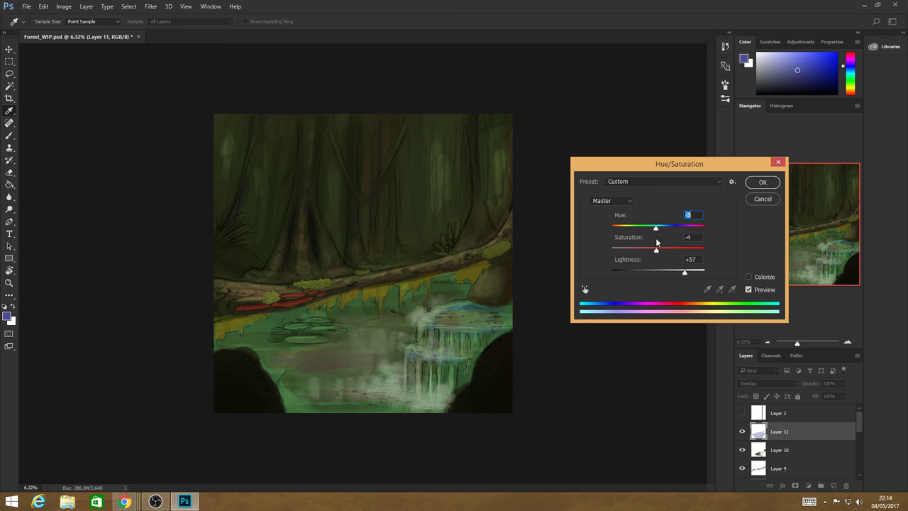
{"action": "mouse_move", "coordinate": [685, 272]}
{"action": "left_mouse_down"}
{"action": "mouse_move", "coordinate": [587, 269]}
{"action": "mouse_move", "coordinate": [648, 274]}
{"action": "mouse_move", "coordinate": [657, 254]}
{"action": "mouse_move", "coordinate": [667, 257]}
{"action": "mouse_move", "coordinate": [649, 254]}
{"action": "left_mouse_up"}
{"action": "left_click_drag", "start_coordinate": [656, 227], "coordinate": [672, 234]}
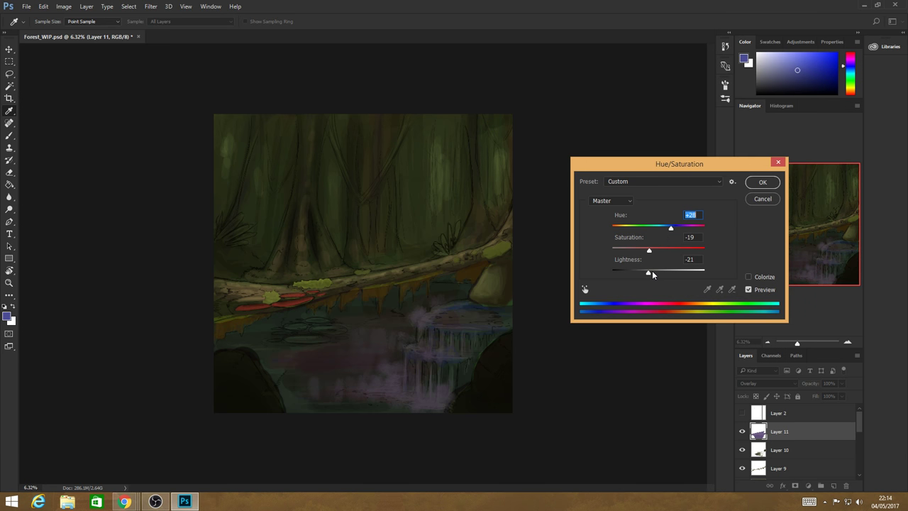
{"action": "left_click_drag", "start_coordinate": [652, 274], "coordinate": [660, 277]}
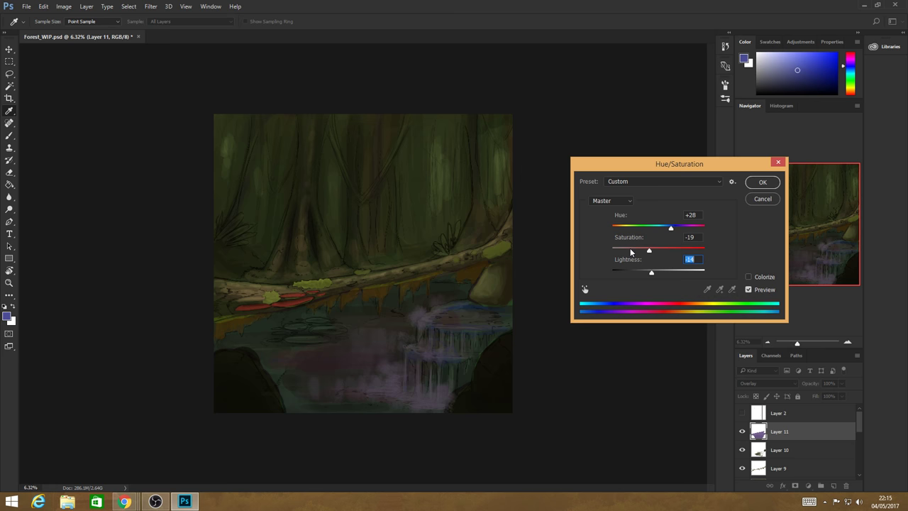
{"action": "key", "text": "Return"}
{"action": "key", "text": "m"}
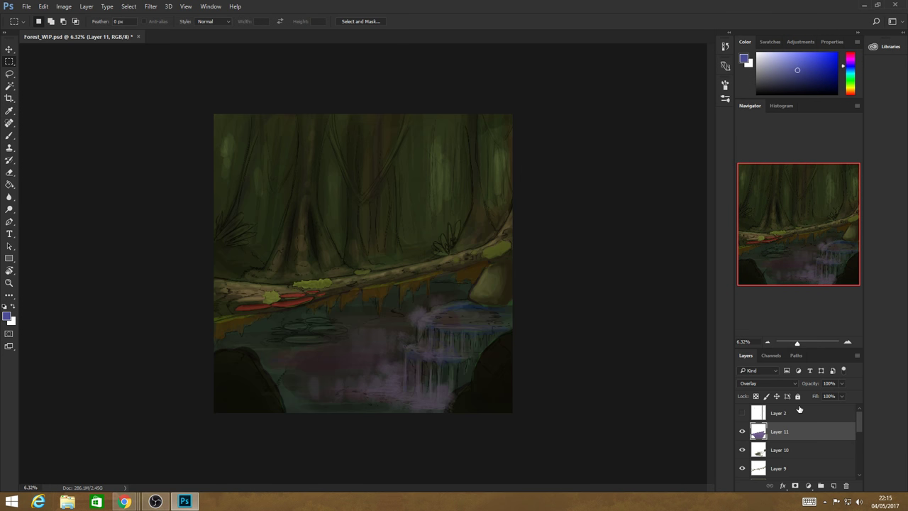
{"action": "left_click", "coordinate": [742, 431]}
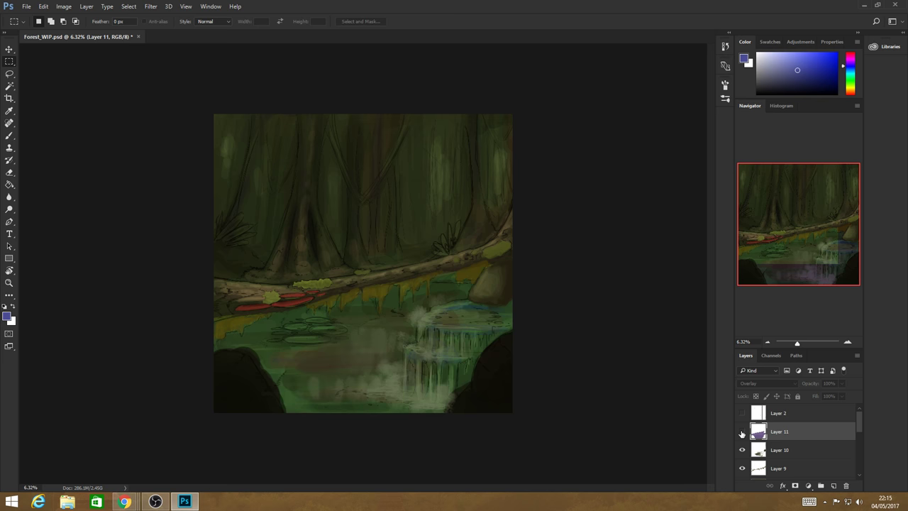
{"action": "left_click", "coordinate": [742, 432]}
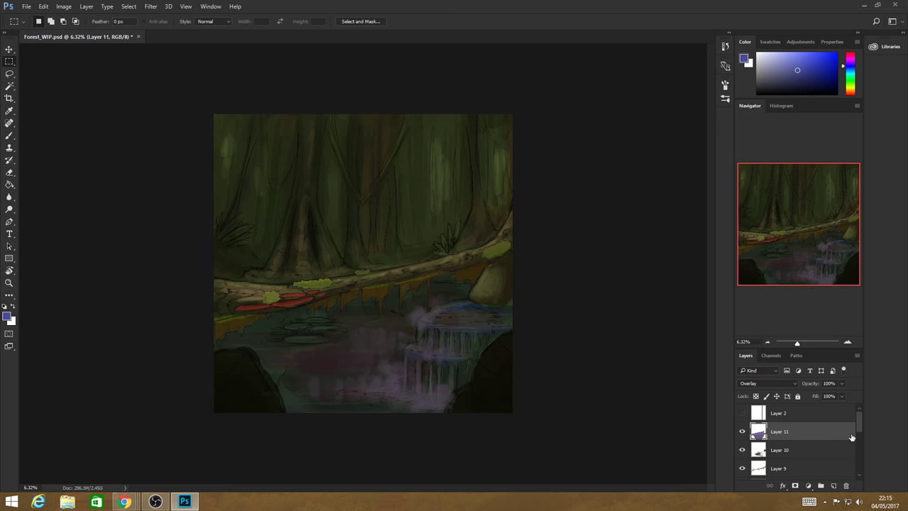
- Add a new layer above Layer 11, choose a light grey and set the round brush to 117 px
{"action": "left_click", "coordinate": [833, 486]}
{"action": "left_click_drag", "start_coordinate": [765, 72], "coordinate": [757, 60]}
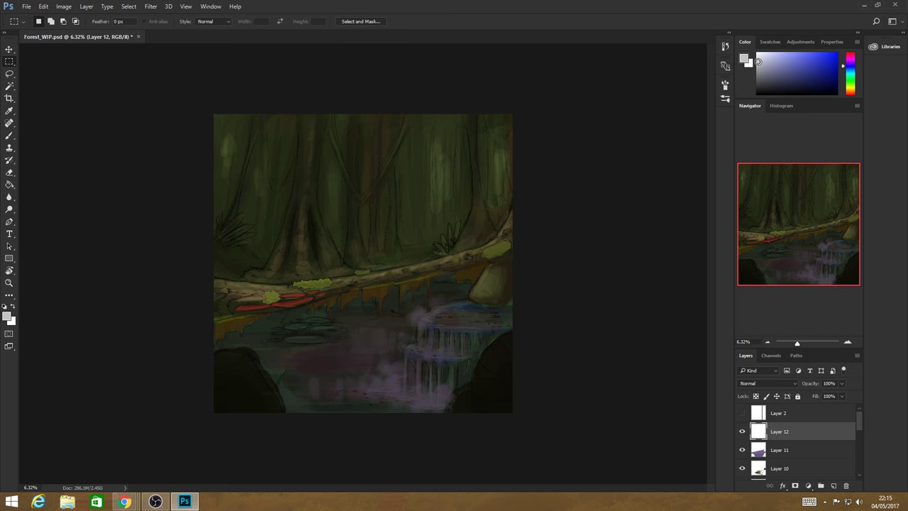
{"action": "left_click_drag", "start_coordinate": [758, 62], "coordinate": [758, 58]}
{"action": "key", "text": "b"}
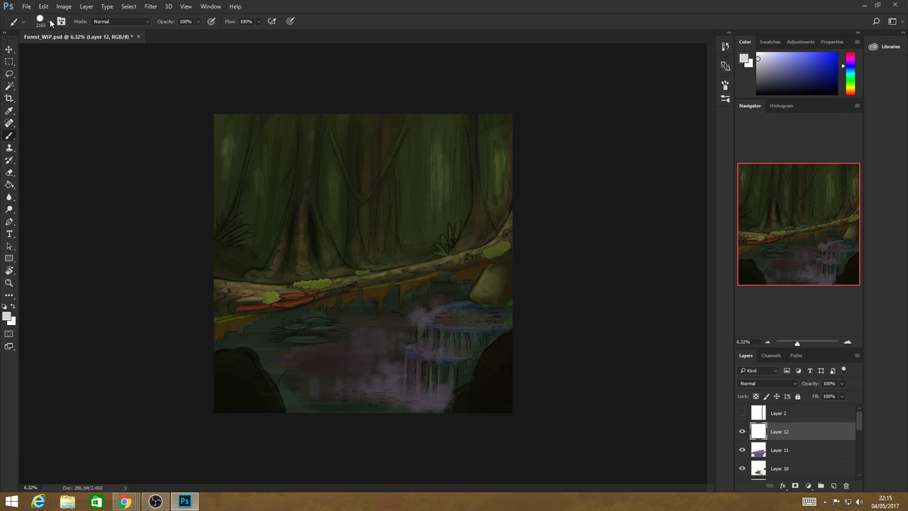
{"action": "left_click", "coordinate": [50, 22]}
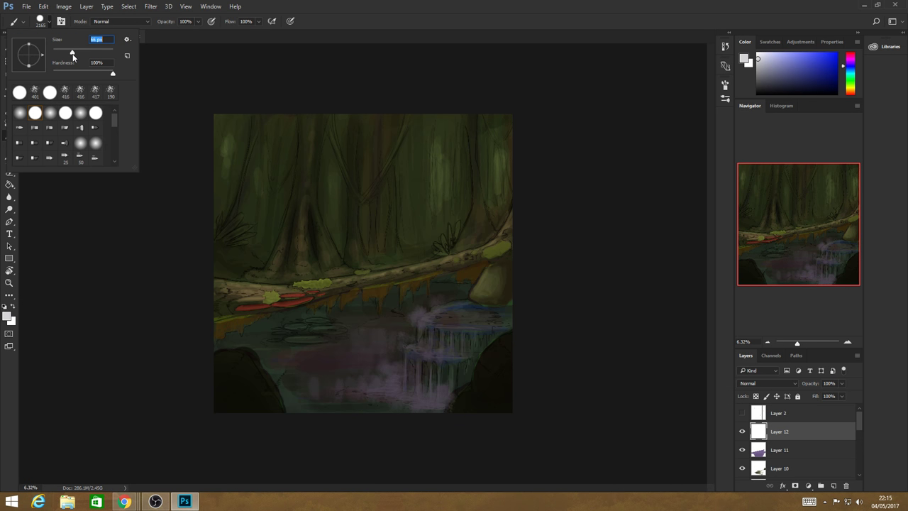
{"action": "left_click_drag", "start_coordinate": [73, 55], "coordinate": [85, 53]}
{"action": "left_click", "coordinate": [432, 307]}
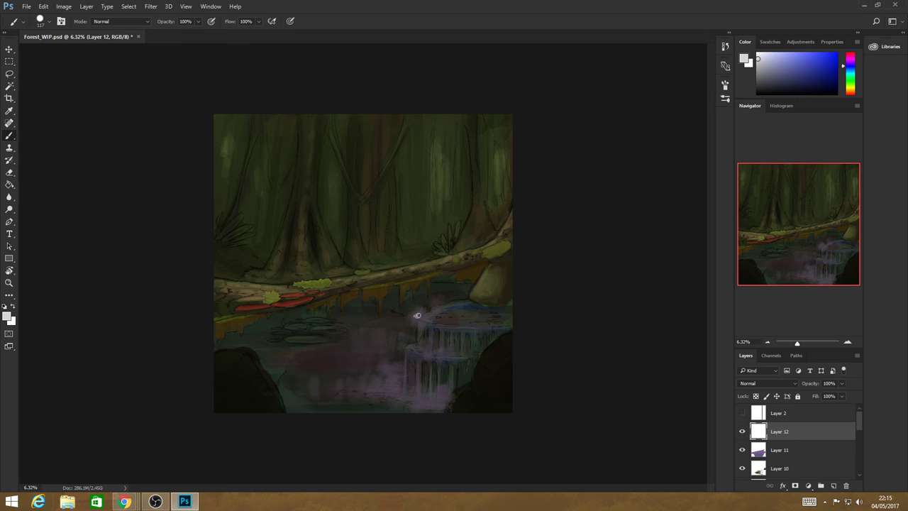
- Paint thin light grey streaks down both tiers of the waterfall and splash flecks beside it on Layer 12
{"action": "left_click", "coordinate": [417, 315]}
{"action": "left_click_drag", "start_coordinate": [433, 325], "coordinate": [465, 328]}
{"action": "mouse_move", "coordinate": [420, 325]}
{"action": "left_mouse_down"}
{"action": "mouse_move", "coordinate": [419, 349]}
{"action": "mouse_move", "coordinate": [438, 355]}
{"action": "mouse_move", "coordinate": [427, 355]}
{"action": "mouse_move", "coordinate": [463, 355]}
{"action": "left_mouse_up"}
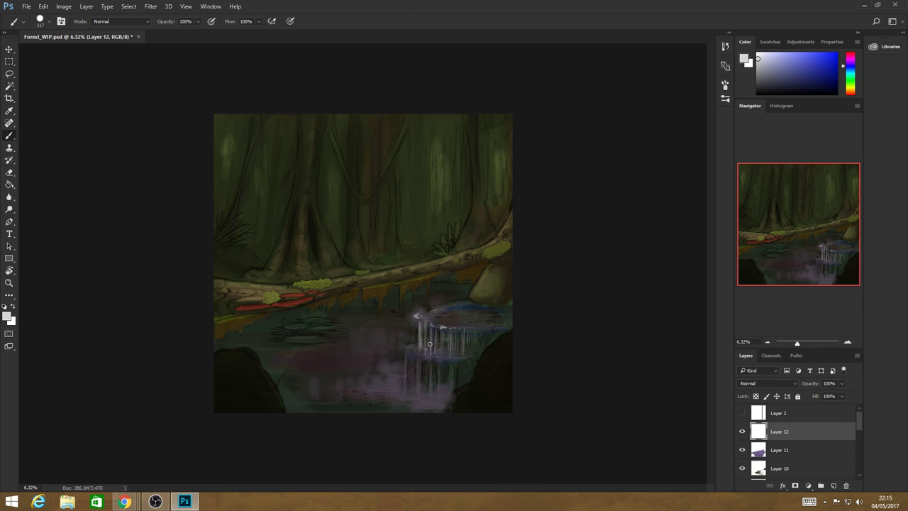
{"action": "left_click_drag", "start_coordinate": [406, 349], "coordinate": [406, 386]}
{"action": "left_click_drag", "start_coordinate": [408, 351], "coordinate": [420, 396]}
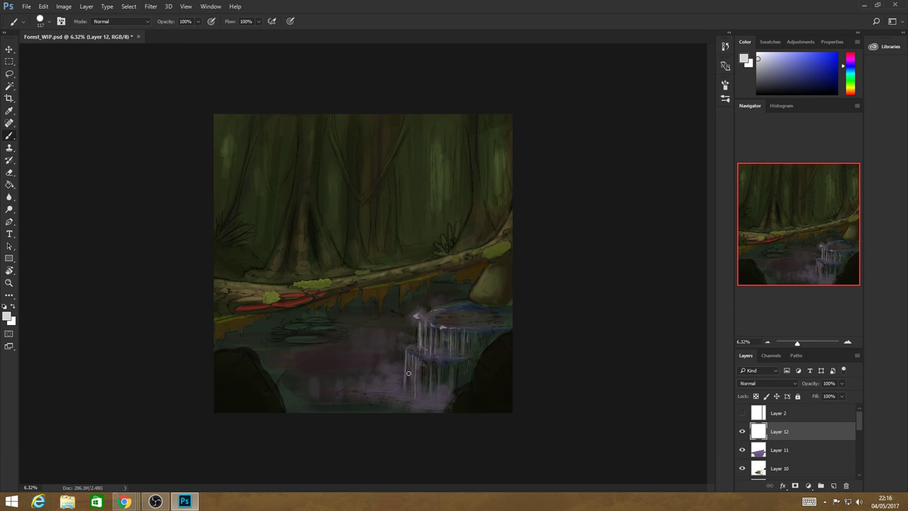
{"action": "left_click_drag", "start_coordinate": [426, 360], "coordinate": [427, 381]}
{"action": "mouse_move", "coordinate": [436, 362]}
{"action": "left_mouse_down"}
{"action": "mouse_move", "coordinate": [437, 384]}
{"action": "mouse_move", "coordinate": [455, 365]}
{"action": "left_mouse_up"}
{"action": "left_click_drag", "start_coordinate": [415, 346], "coordinate": [404, 347]}
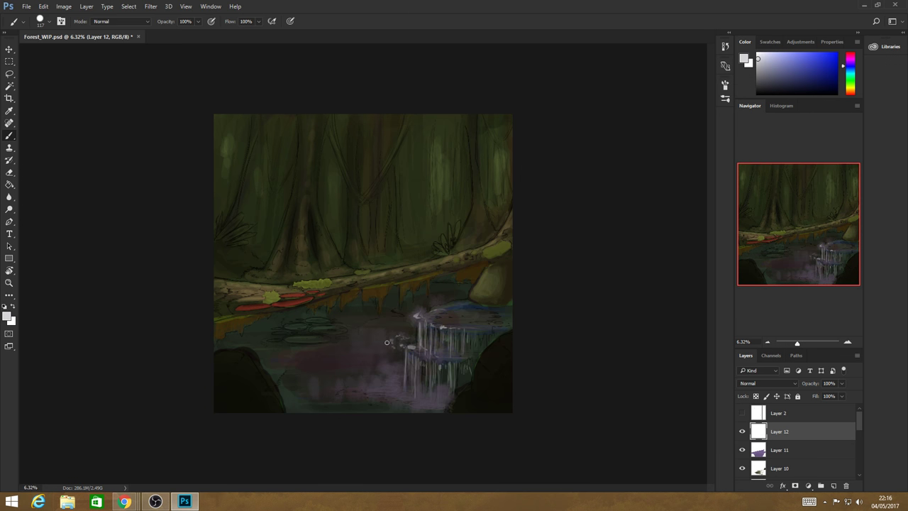
{"action": "mouse_move", "coordinate": [387, 343]}
{"action": "left_mouse_down"}
{"action": "mouse_move", "coordinate": [377, 333]}
{"action": "mouse_move", "coordinate": [395, 349]}
{"action": "left_mouse_up"}
- Enlarge the round brush to 464 px and try a light grey stroke beside the dark rock in the pool
{"action": "left_click", "coordinate": [49, 21]}
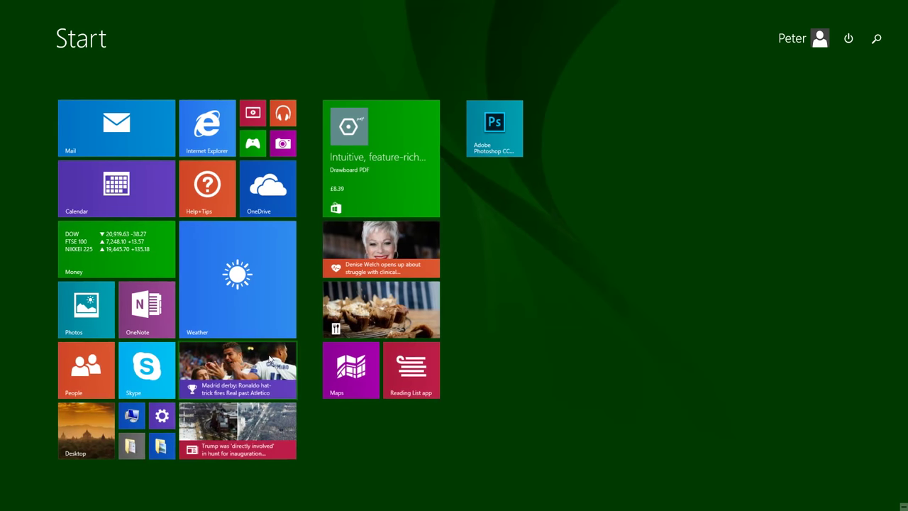
{"action": "left_click", "coordinate": [64, 483]}
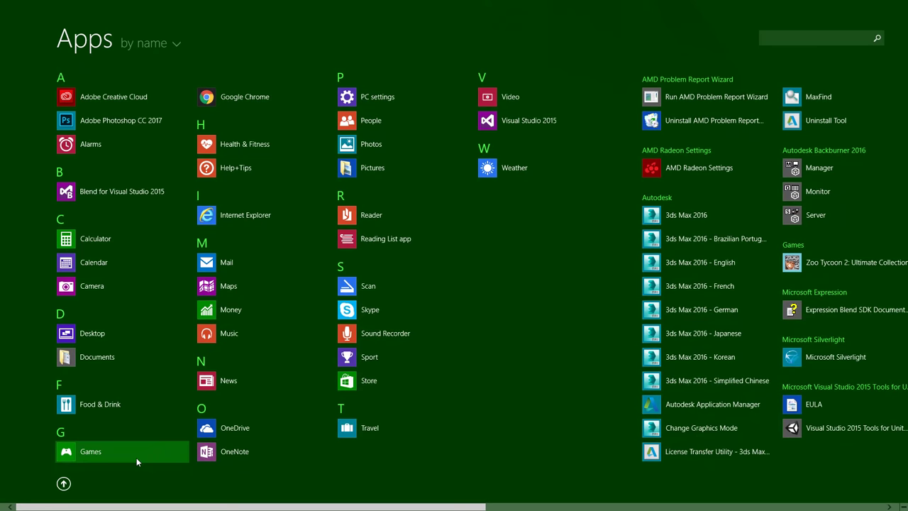
{"action": "left_click", "coordinate": [136, 458]}
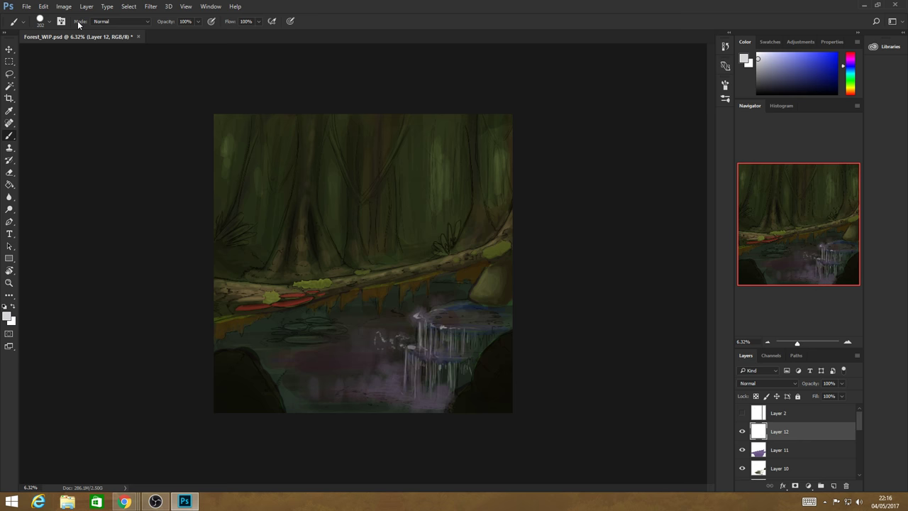
{"action": "key", "text": "F5"}
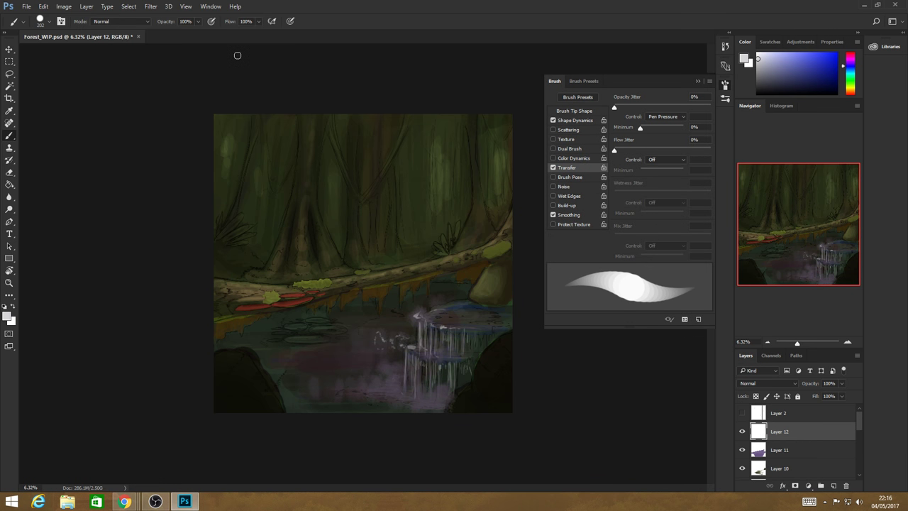
{"action": "left_click", "coordinate": [45, 21]}
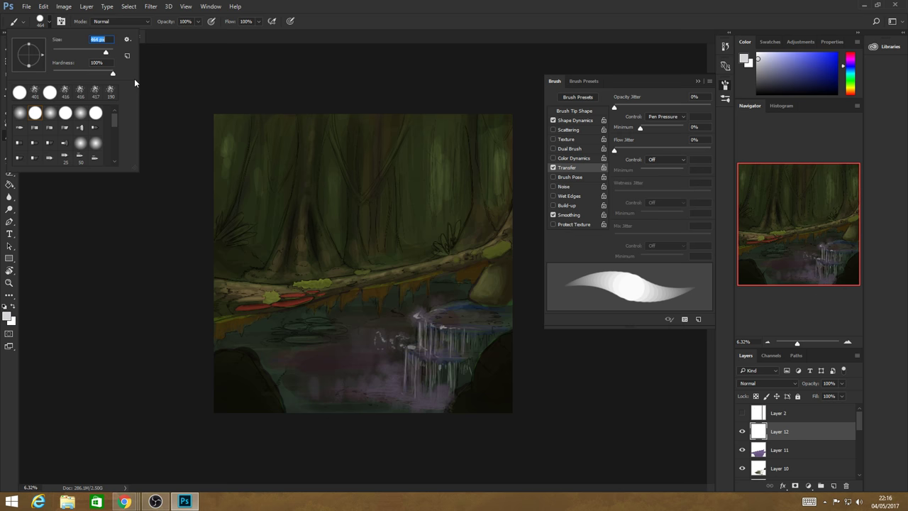
{"action": "key", "text": "Return"}
{"action": "left_click_drag", "start_coordinate": [275, 371], "coordinate": [291, 371]}
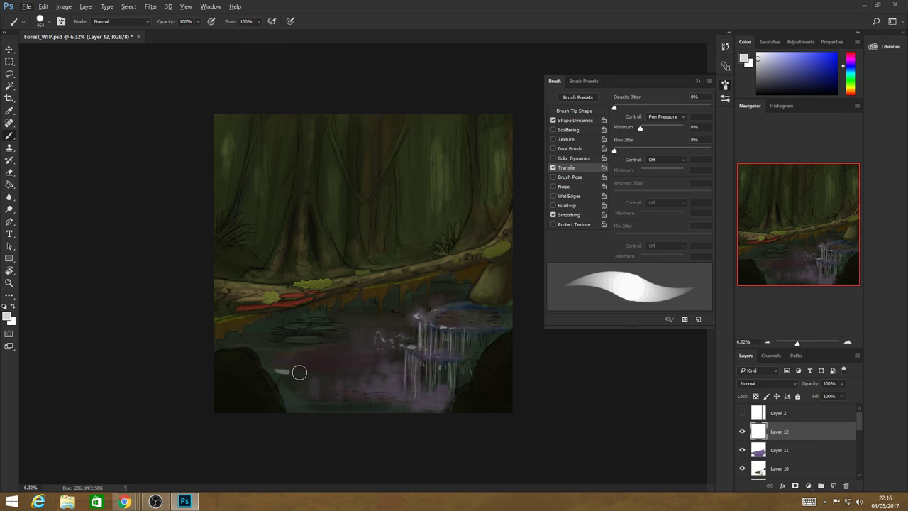
{"action": "key", "text": "ctrl+z"}
- Paint over the purple areas of the pool and the lily pads with dark green-grey and olive tones sampled from the painting
{"action": "left_click", "coordinate": [278, 374], "text": "alt"}
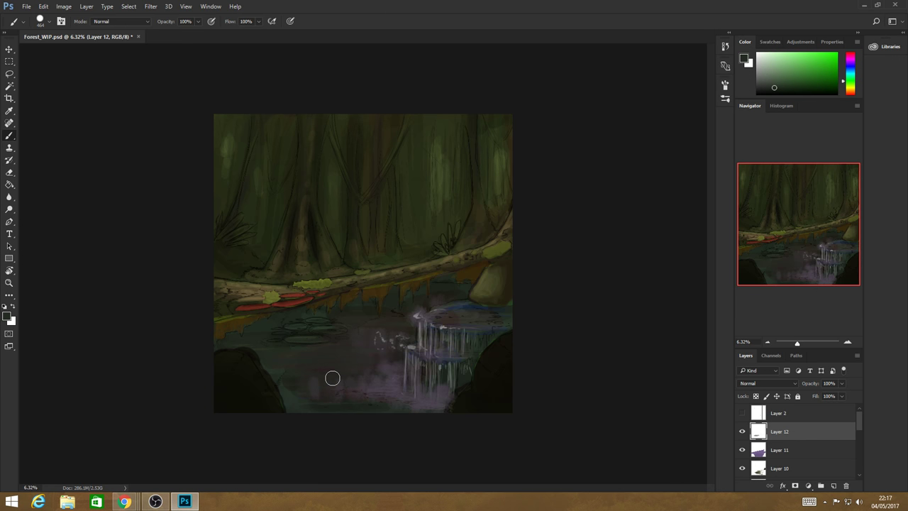
{"action": "left_click", "coordinate": [290, 391], "text": "alt"}
{"action": "left_click_drag", "start_coordinate": [367, 389], "coordinate": [410, 415]}
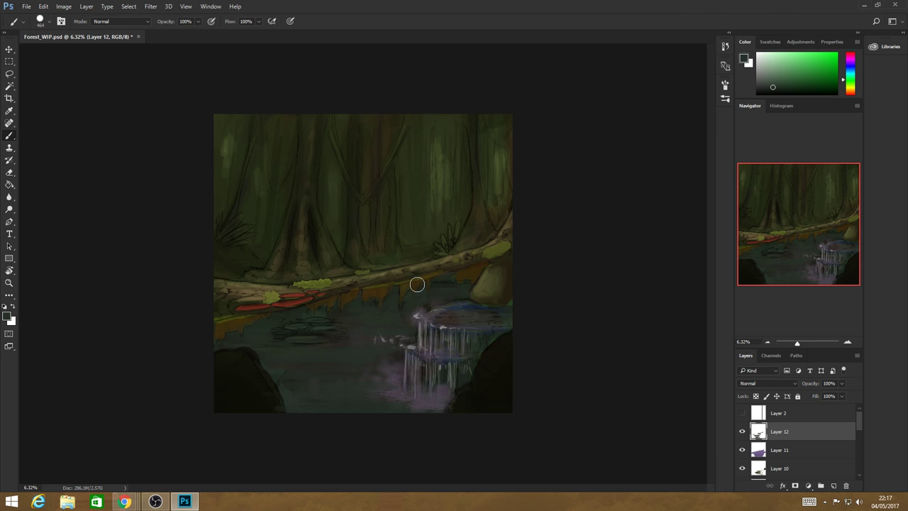
{"action": "left_click", "coordinate": [334, 330], "text": "alt"}
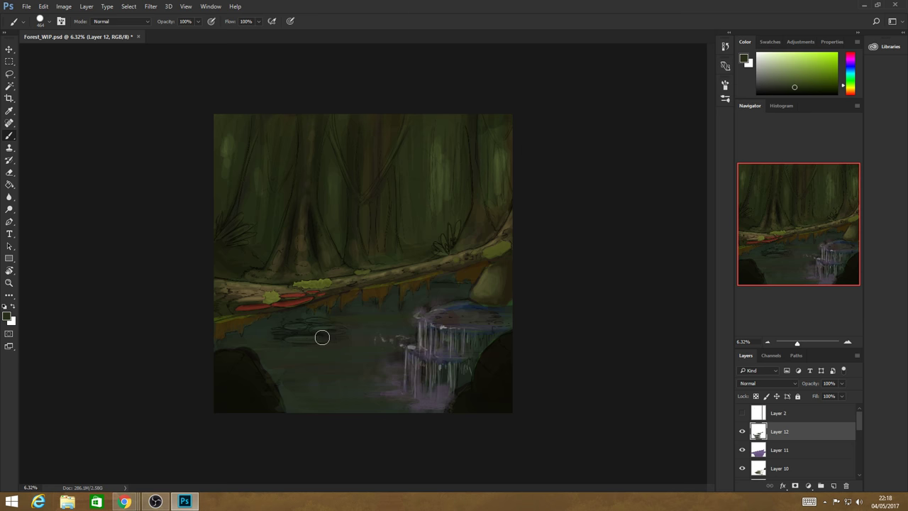
- Brush soft horizontal grey streaks across the pool and lily pads using tones sampled near the waterfall
{"action": "left_click", "coordinate": [414, 374], "text": "alt"}
{"action": "left_click_drag", "start_coordinate": [383, 377], "coordinate": [312, 381]}
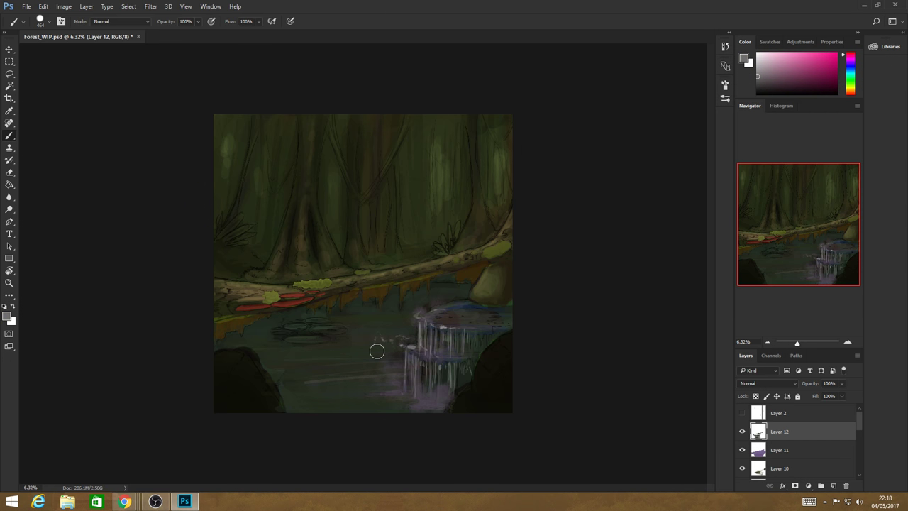
{"action": "left_click_drag", "start_coordinate": [396, 320], "coordinate": [305, 324]}
{"action": "left_click", "coordinate": [396, 325], "text": "alt"}
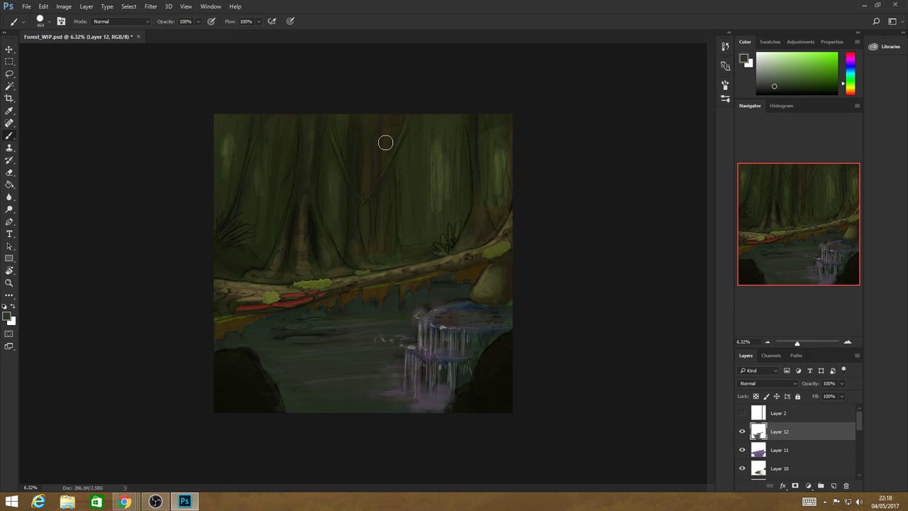
- Tone down the blue and purple water above the waterfall and below the boulder with sampled dark grey and brown tones
{"action": "left_click", "coordinate": [473, 307], "text": "alt"}
{"action": "left_click", "coordinate": [481, 317], "text": "alt"}
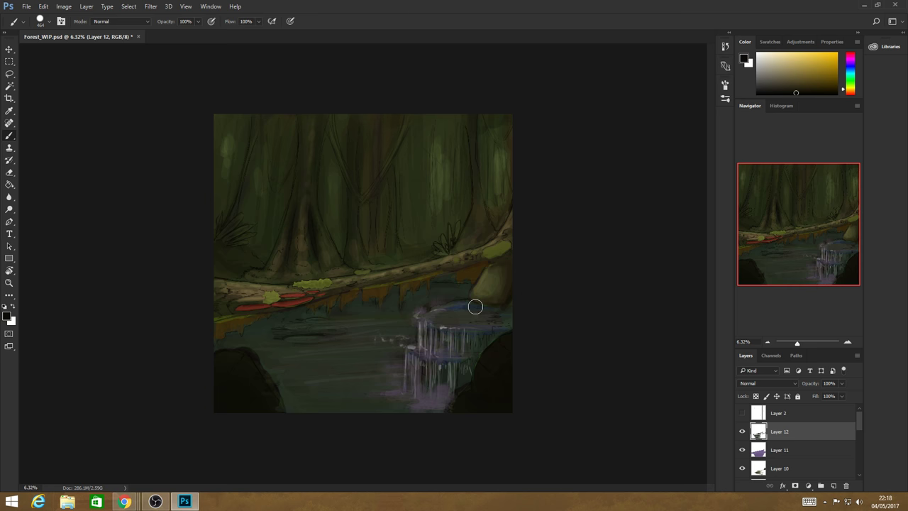
{"action": "left_click", "coordinate": [510, 282], "text": "alt"}
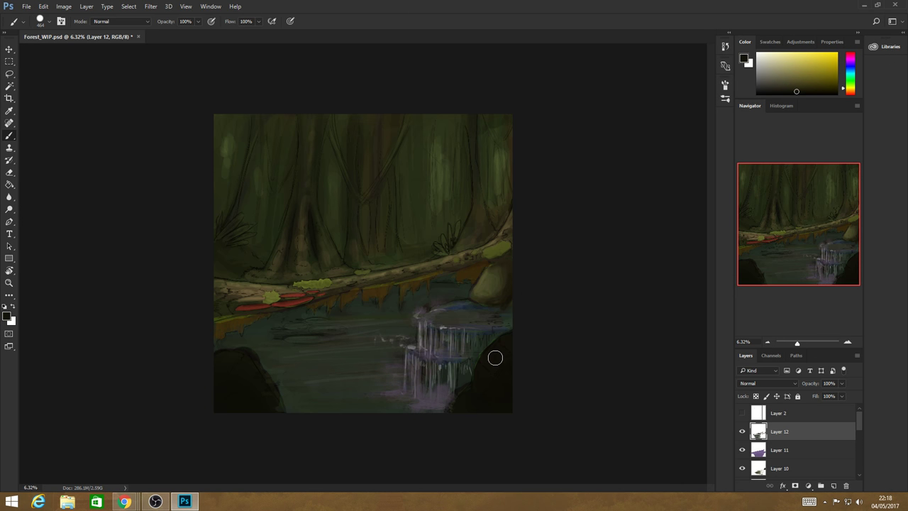
{"action": "key", "text": "alt"}
{"action": "left_click", "coordinate": [457, 312], "text": "alt"}
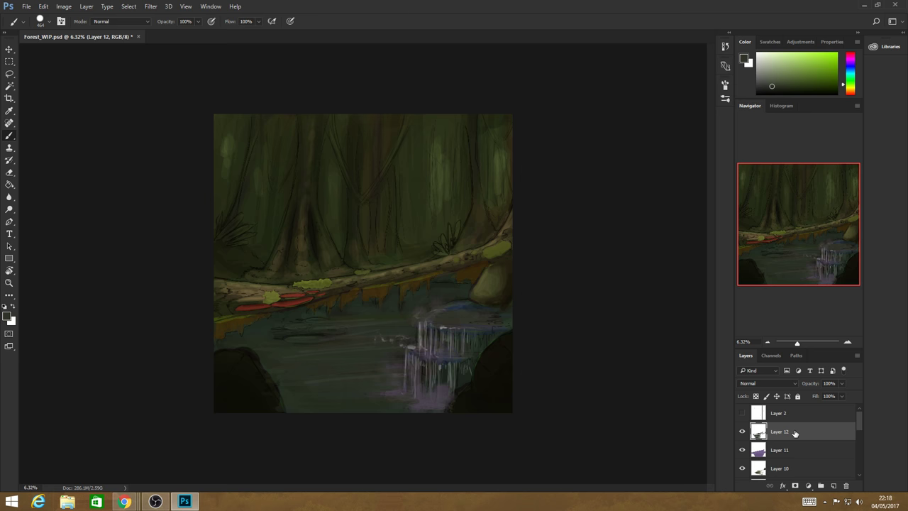
- Add a new layer above Layer 12 and set its blend mode to Overlay
{"action": "key", "text": "ctrl+shift+alt+n"}
{"action": "left_click", "coordinate": [770, 383]}
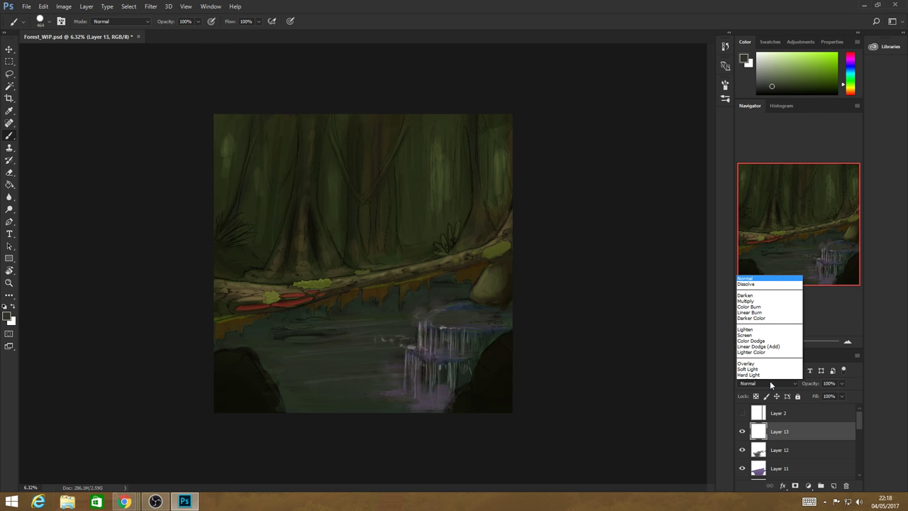
{"action": "left_click", "coordinate": [745, 363]}
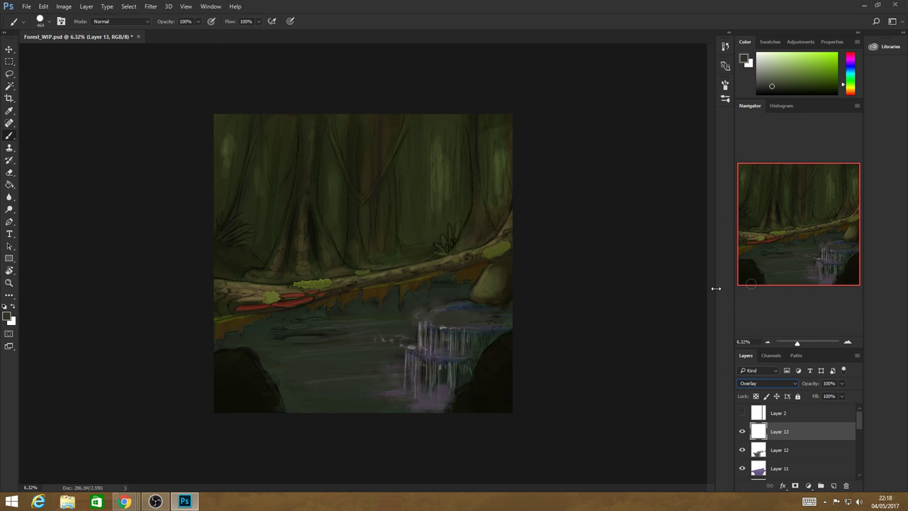
- Try glazing the waterfall and its upper ledge with dark greys sampled from the water on Layer 13
{"action": "mouse_move", "coordinate": [434, 306]}
{"action": "left_mouse_down"}
{"action": "mouse_move", "coordinate": [419, 324]}
{"action": "mouse_move", "coordinate": [436, 303]}
{"action": "mouse_move", "coordinate": [412, 318]}
{"action": "left_mouse_up"}
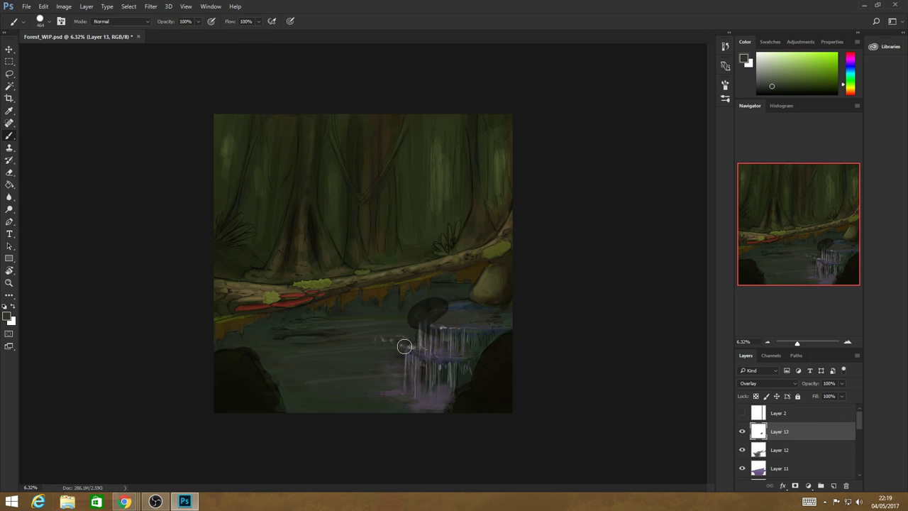
{"action": "key", "text": "ctrl+alt+z"}
{"action": "key", "text": "ctrl+alt+z"}
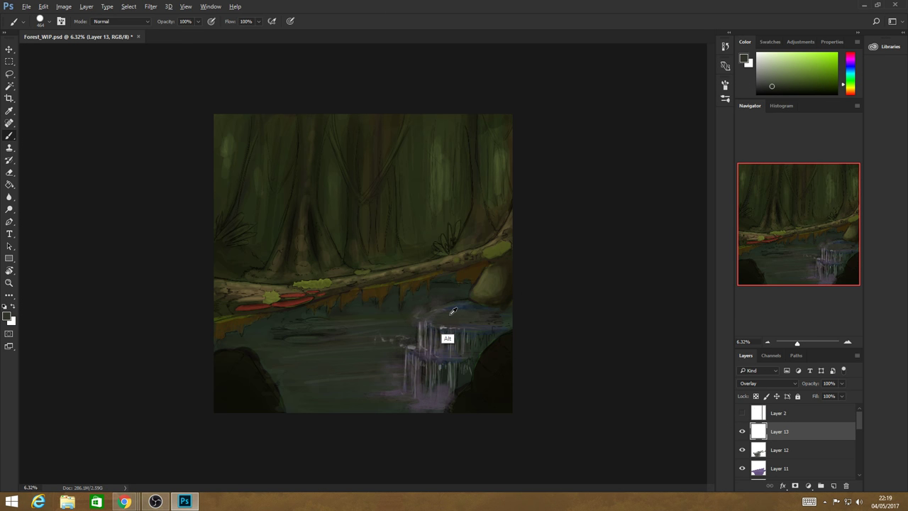
{"action": "left_click", "coordinate": [452, 312], "text": "alt"}
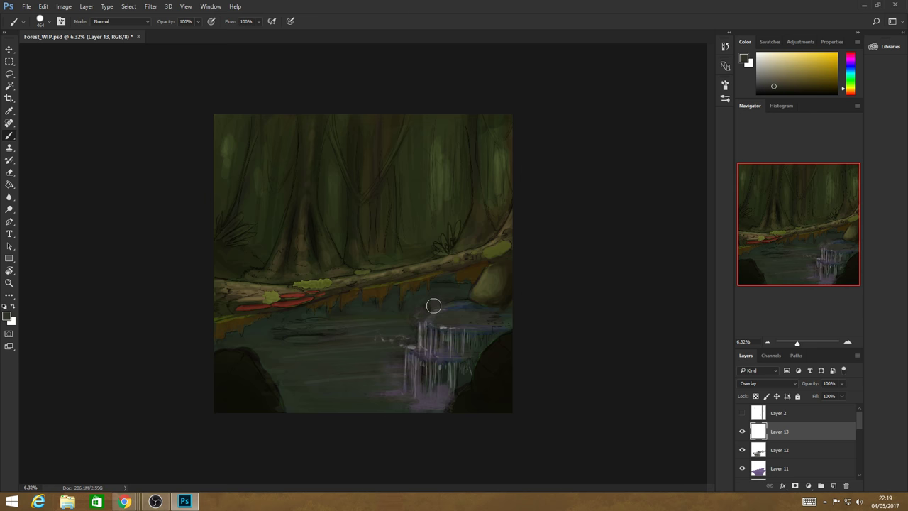
{"action": "mouse_move", "coordinate": [434, 305]}
{"action": "left_mouse_down"}
{"action": "mouse_move", "coordinate": [454, 361]}
{"action": "mouse_move", "coordinate": [460, 331]}
{"action": "mouse_move", "coordinate": [439, 394]}
{"action": "mouse_move", "coordinate": [395, 395]}
{"action": "mouse_move", "coordinate": [434, 389]}
{"action": "left_mouse_up"}
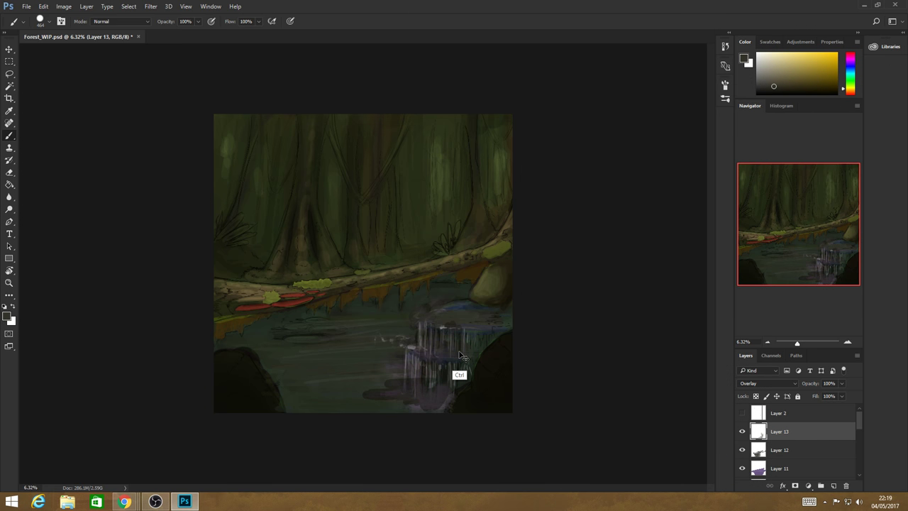
{"action": "key", "text": "ctrl+z"}
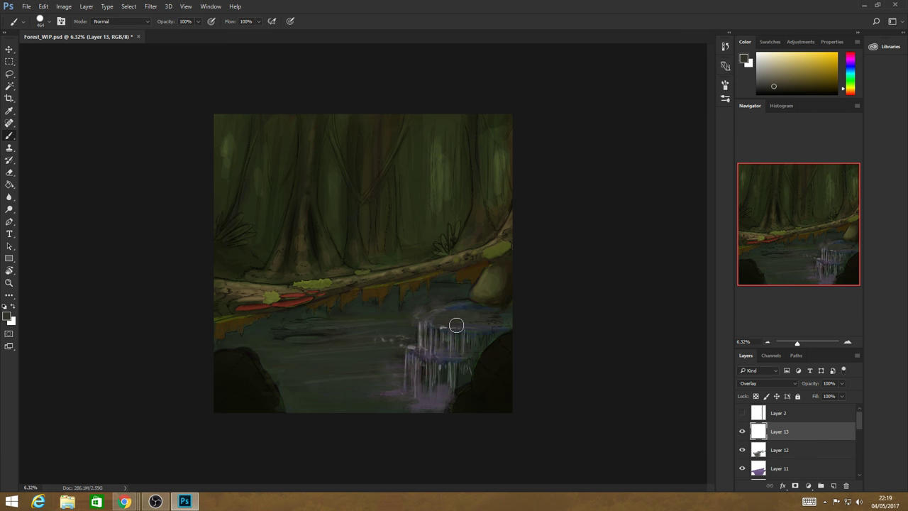